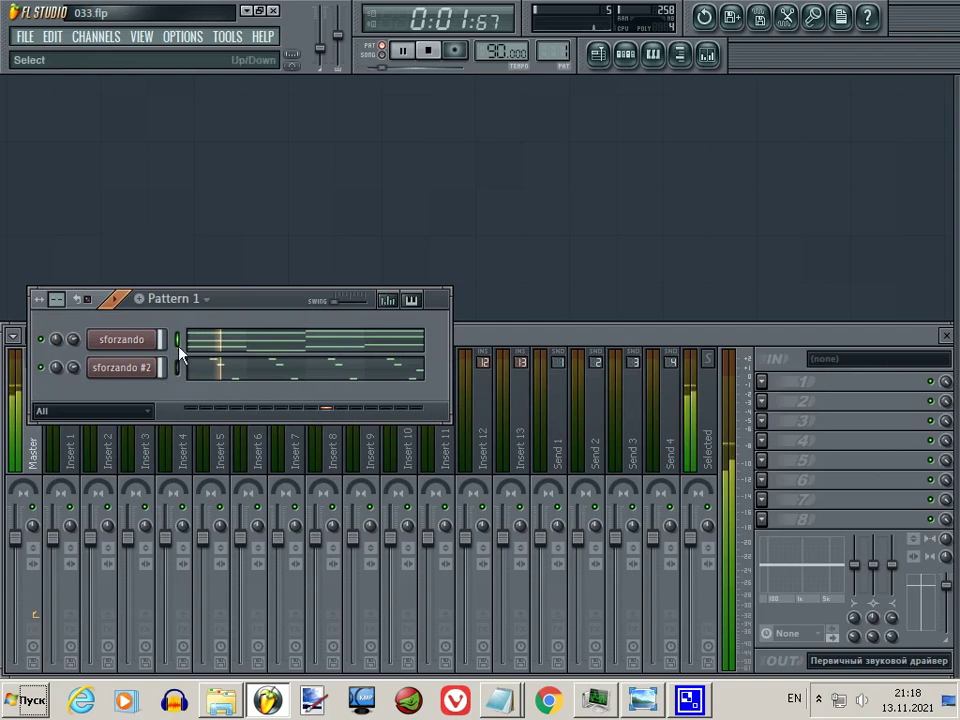
# Try a lower sforzando channel volume of about 74%, reset the channel volume to its default, and stop playback.
pyautogui.moveTo(76, 340)
pyautogui.mouseDown()
pyautogui.moveTo(71, 371)
pyautogui.moveTo(75, 348)
pyautogui.mouseUp()
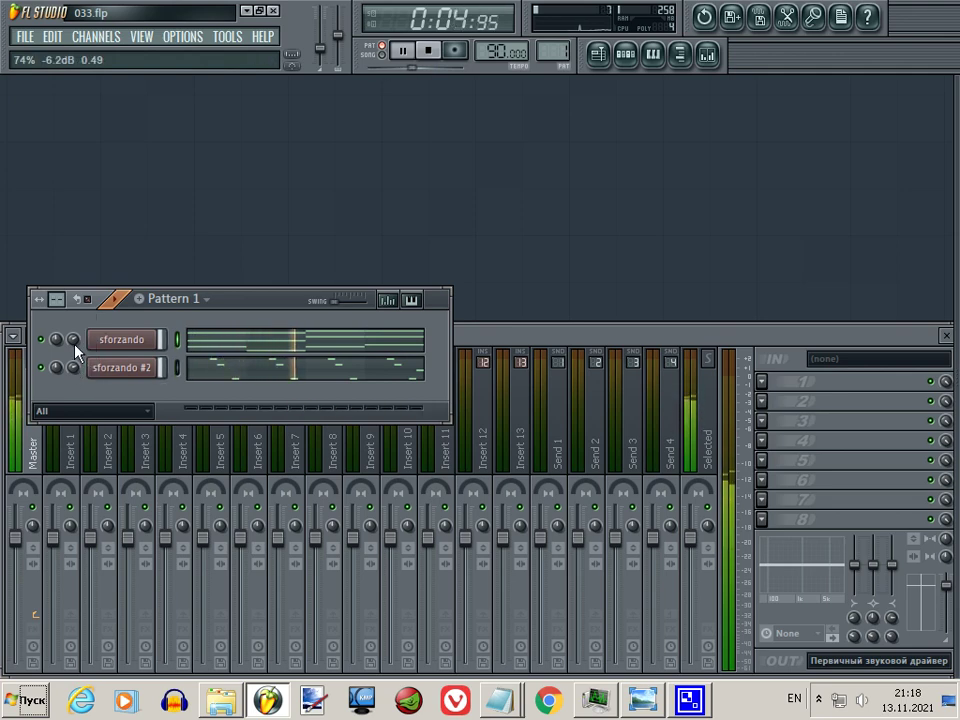
pyautogui.rightClick(75, 347)
pyautogui.click(85, 352)
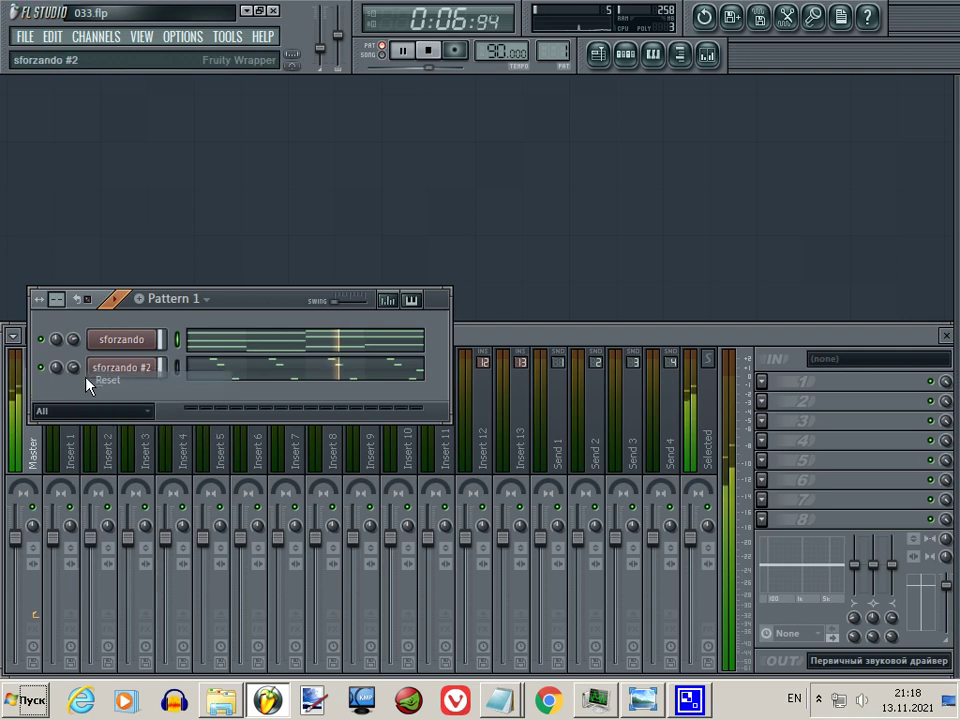
pyautogui.press('space')
# Clone the sforzando #2 channel, load french-horn-SEC-sustain from Virtual-Playing-Orchestra2 Brass into the copy, and audition it.
pyautogui.rightClick(118, 372)
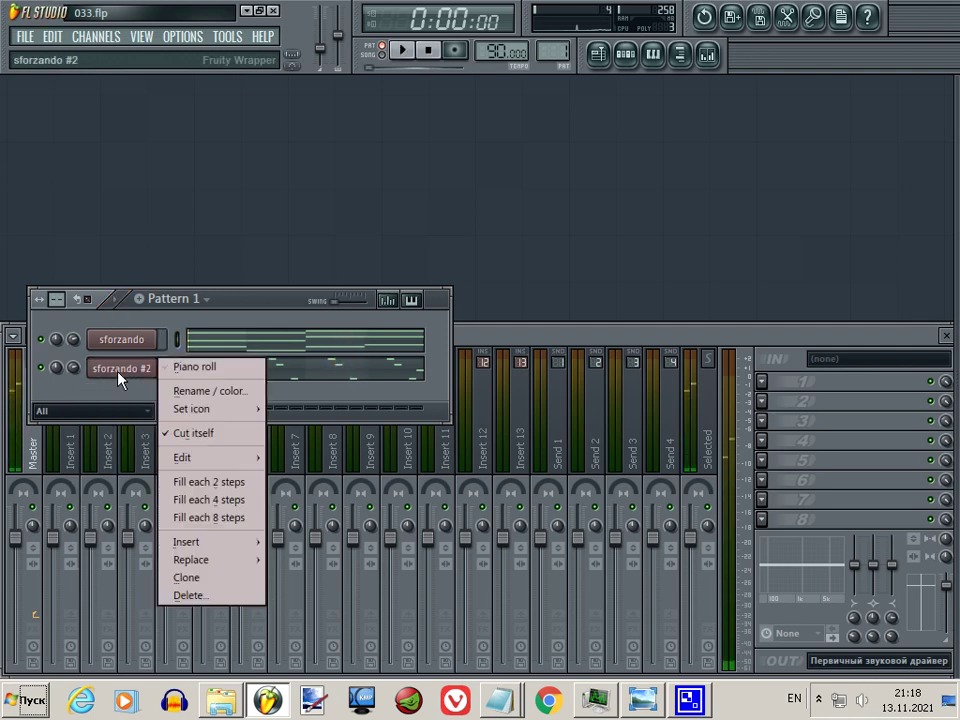
pyautogui.click(218, 576)
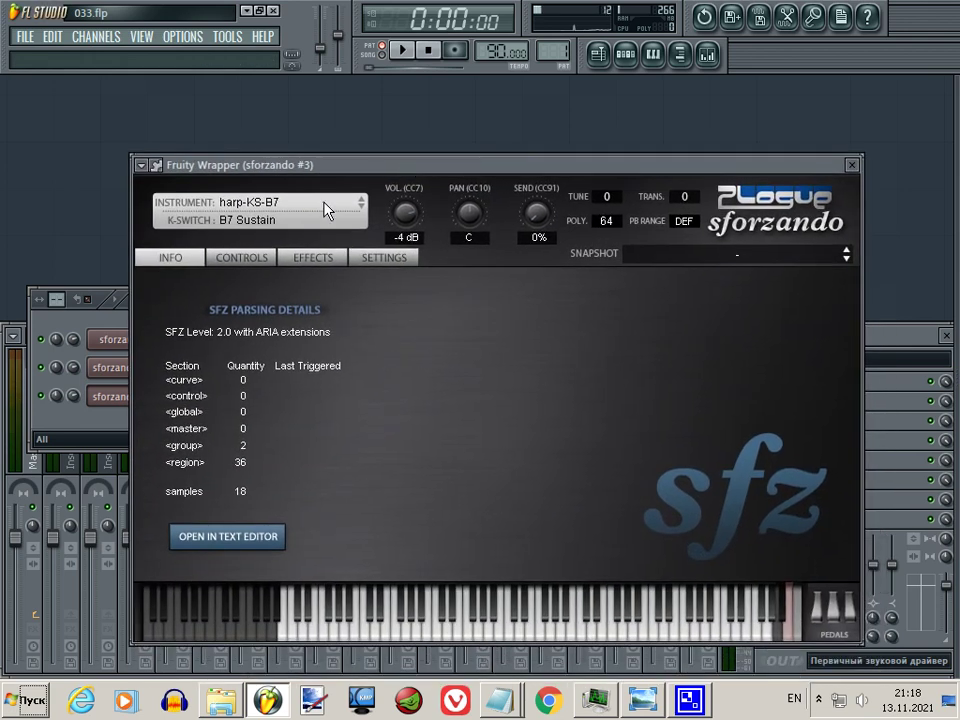
pyautogui.click(325, 210)
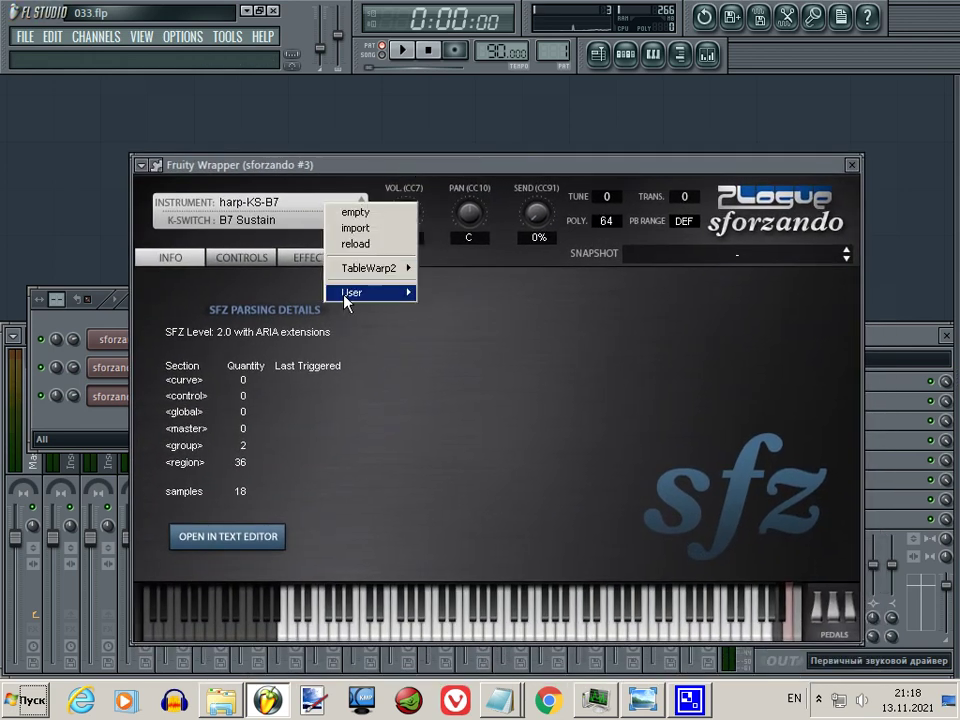
pyautogui.moveTo(352, 292)
pyautogui.moveTo(480, 326)
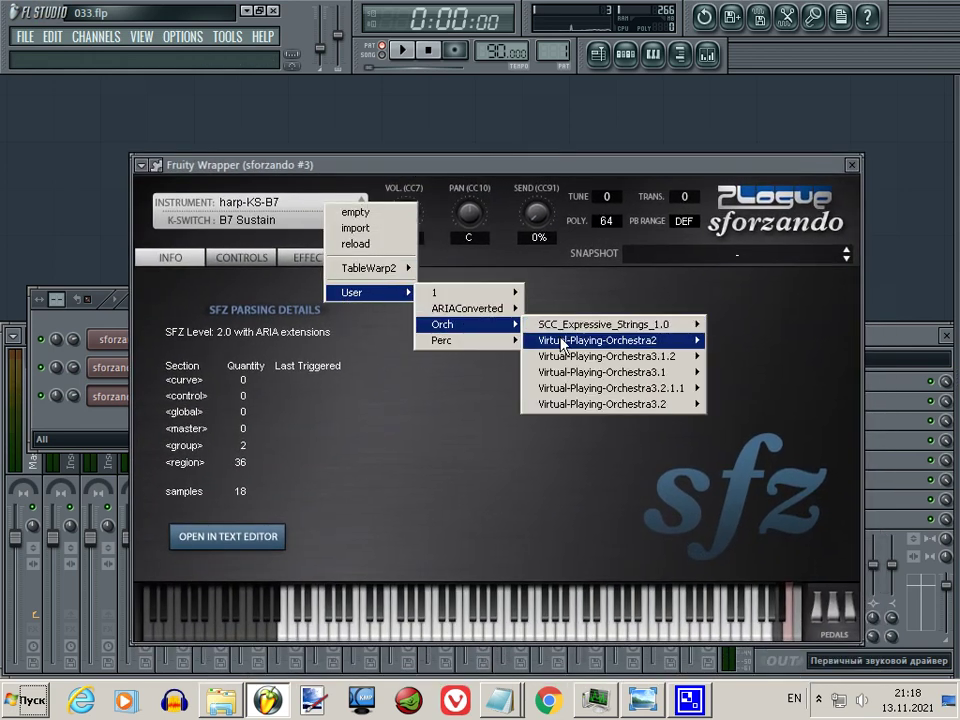
pyautogui.moveTo(669, 339)
pyautogui.moveTo(737, 343)
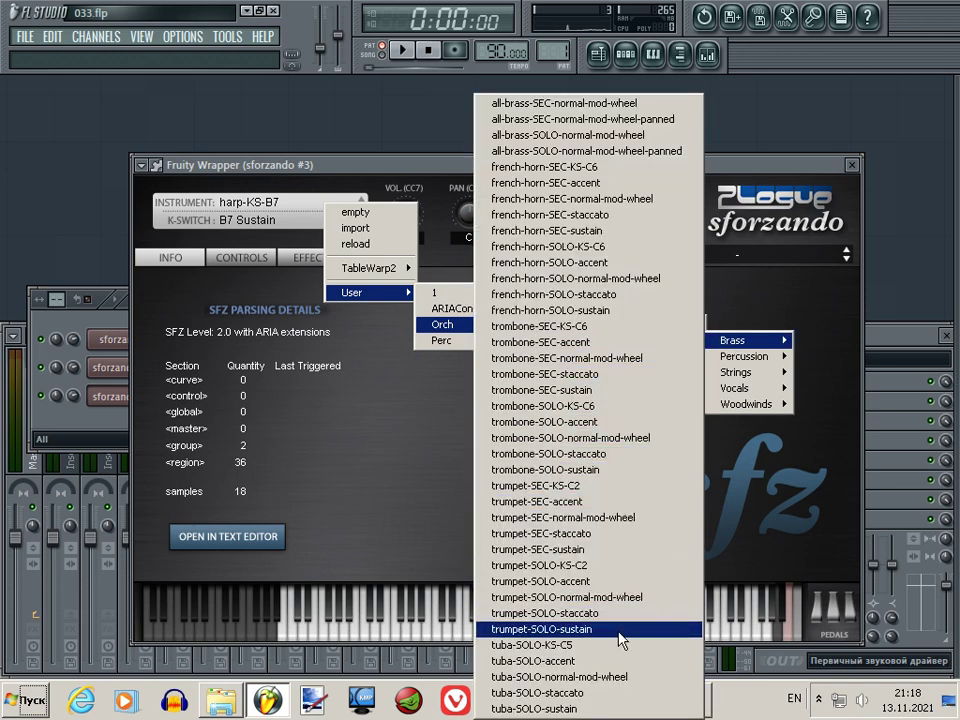
pyautogui.click(604, 230)
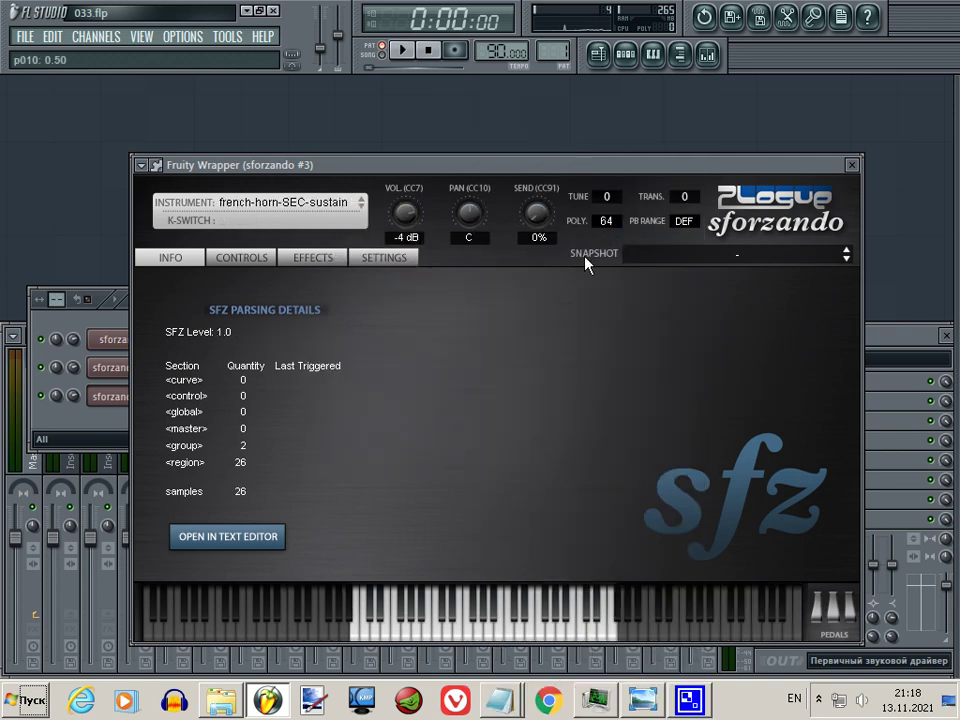
pyautogui.click(459, 615)
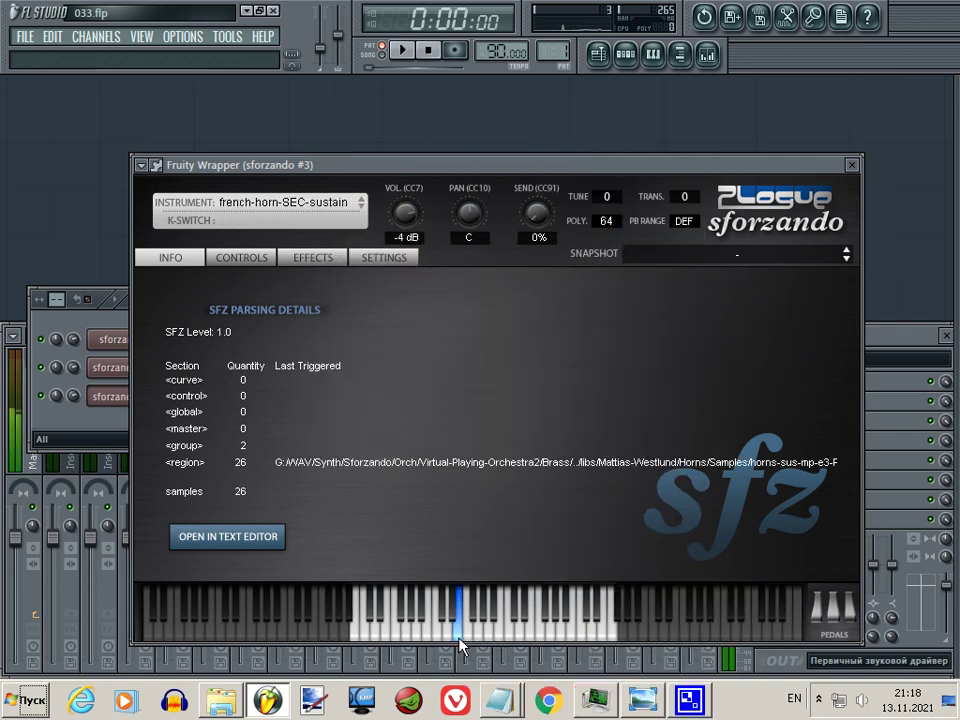
pyautogui.click(851, 166)
# Open the piano roll of sforzando #3 and draw a one-beat D3 note at the start of bar 1.
pyautogui.rightClick(142, 396)
pyautogui.press('Escape')
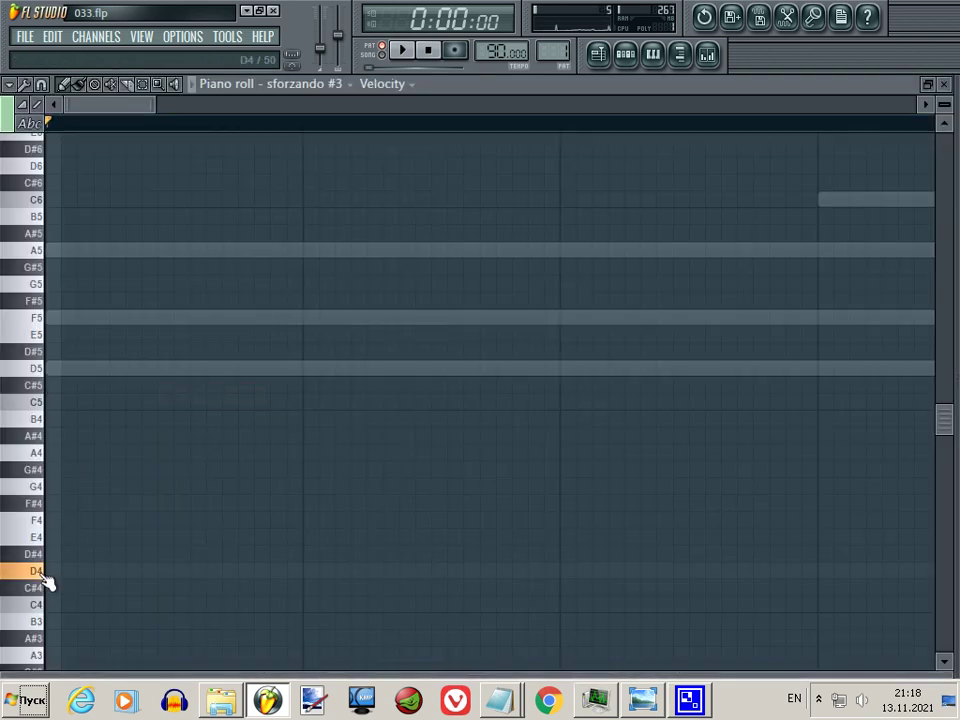
pyautogui.scroll(-4, 47, 570)
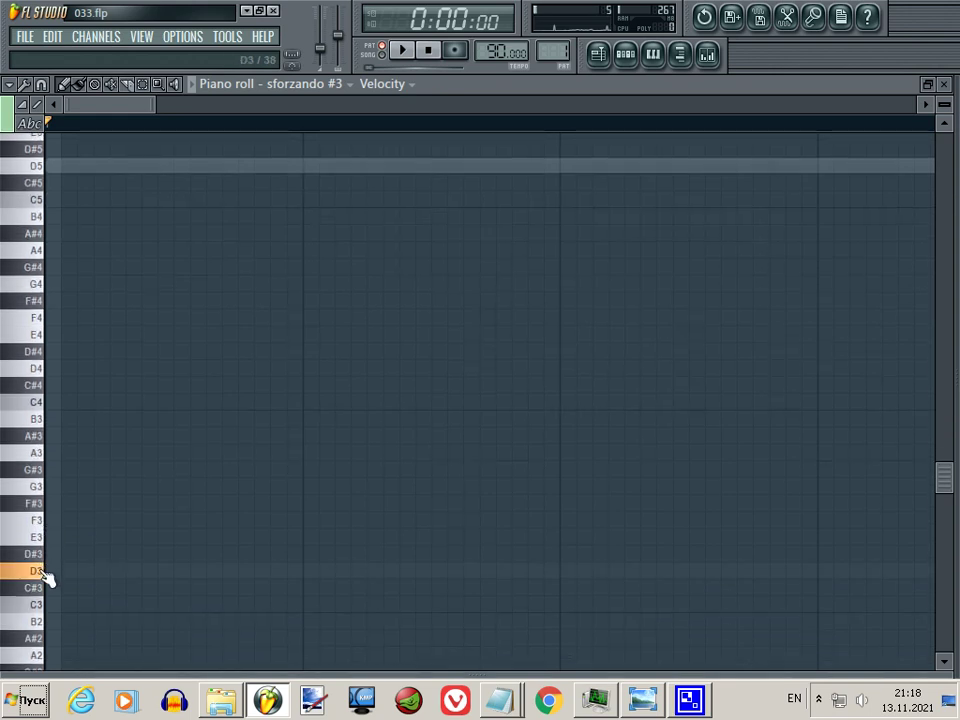
pyautogui.click(52, 574)
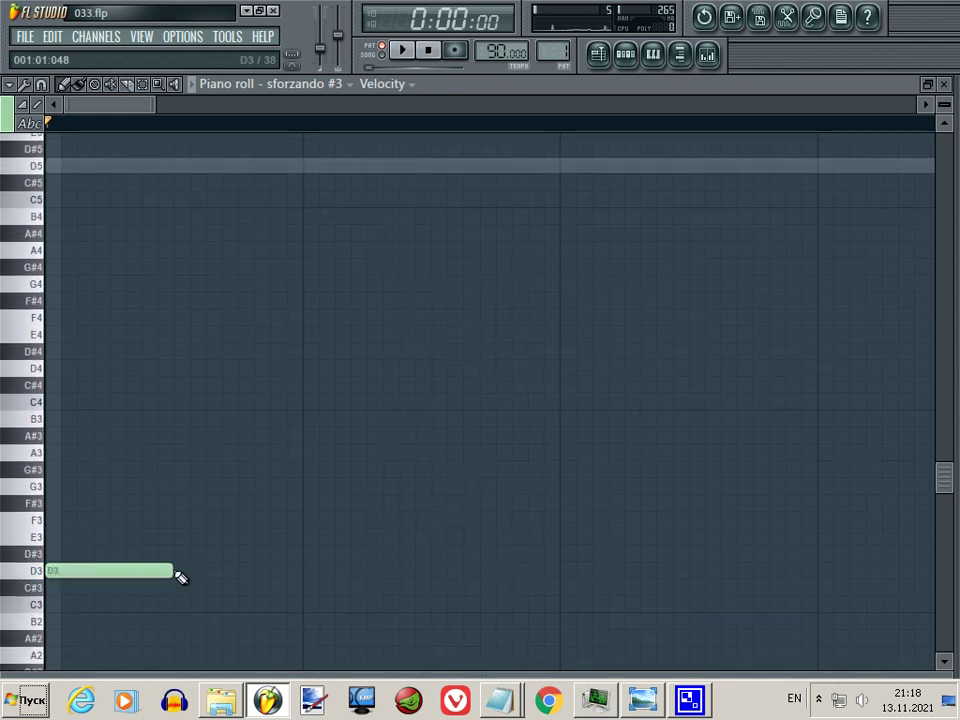
pyautogui.moveTo(172, 571); pyautogui.dragTo(296, 572)
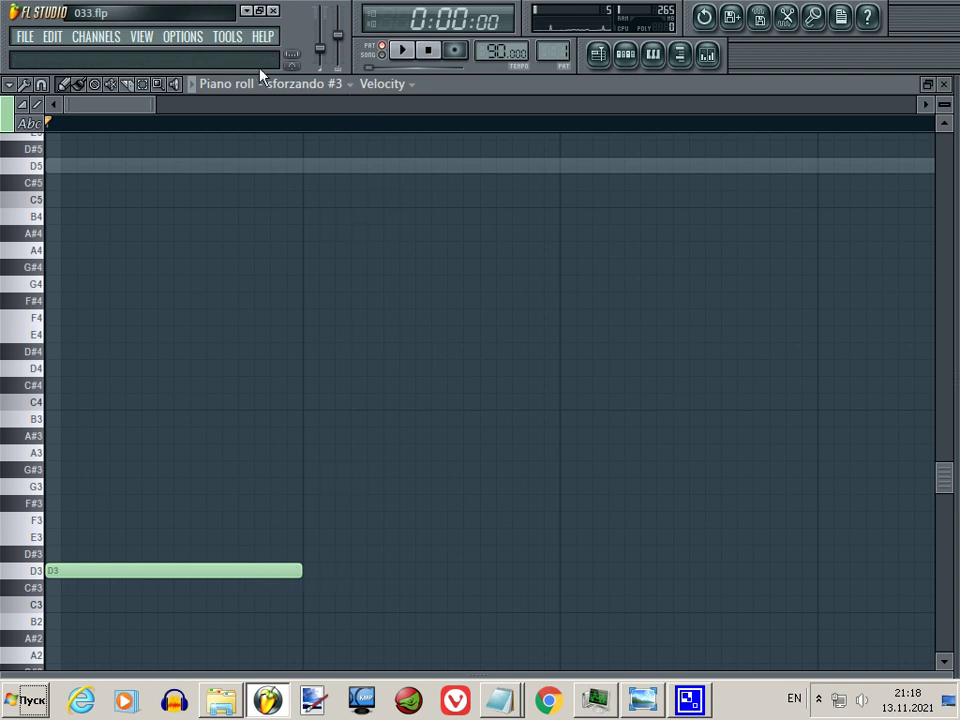
# Move the D3 note to the third beat of bar 1, make it two beats long, and preview the pattern.
pyautogui.moveTo(153, 101); pyautogui.dragTo(604, 101)
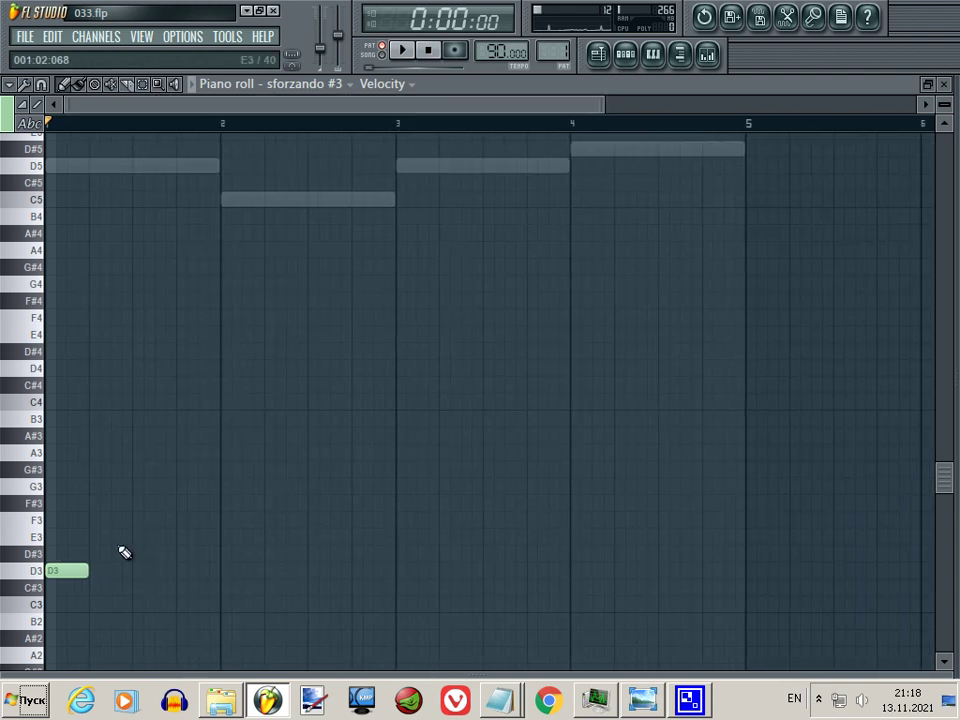
pyautogui.moveTo(58, 571); pyautogui.dragTo(221, 574)
pyautogui.press('space')
pyautogui.press('space')
pyautogui.press('space')
pyautogui.press('space')
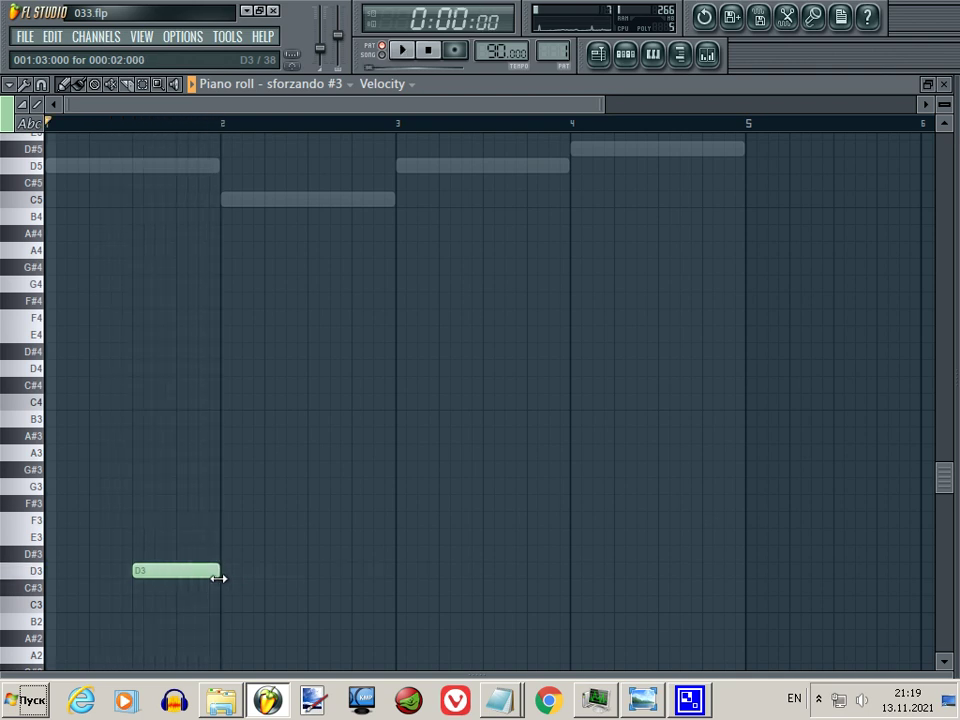
# Add two-beat notes C3, D3 and D#3 in the second halves of bars 2, 3 and 4, and play the pattern.
pyautogui.click(310, 606)
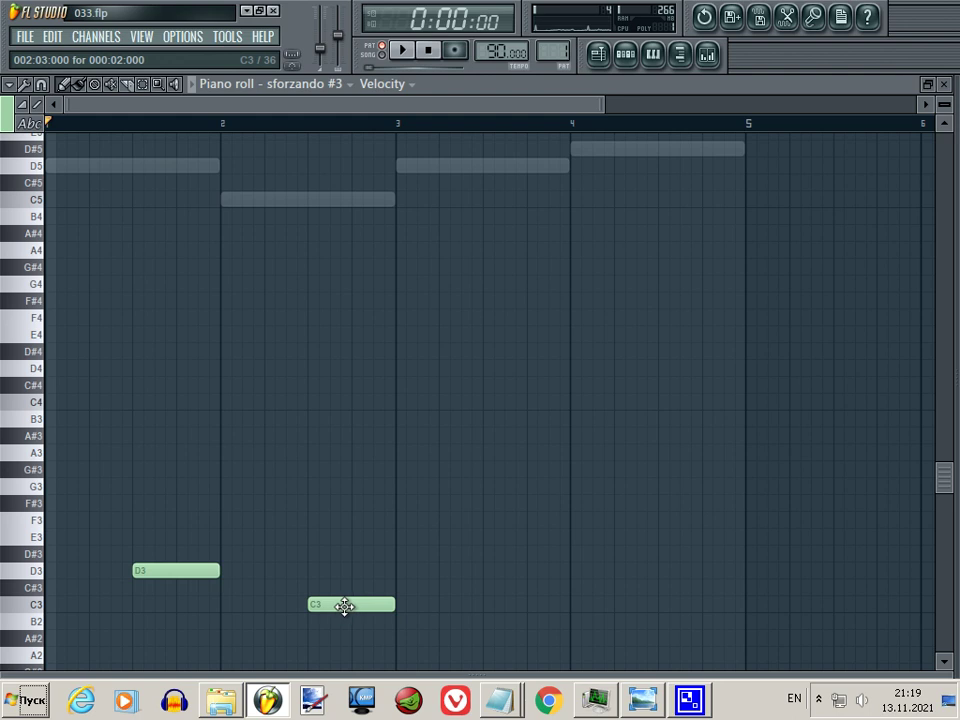
pyautogui.click(487, 571)
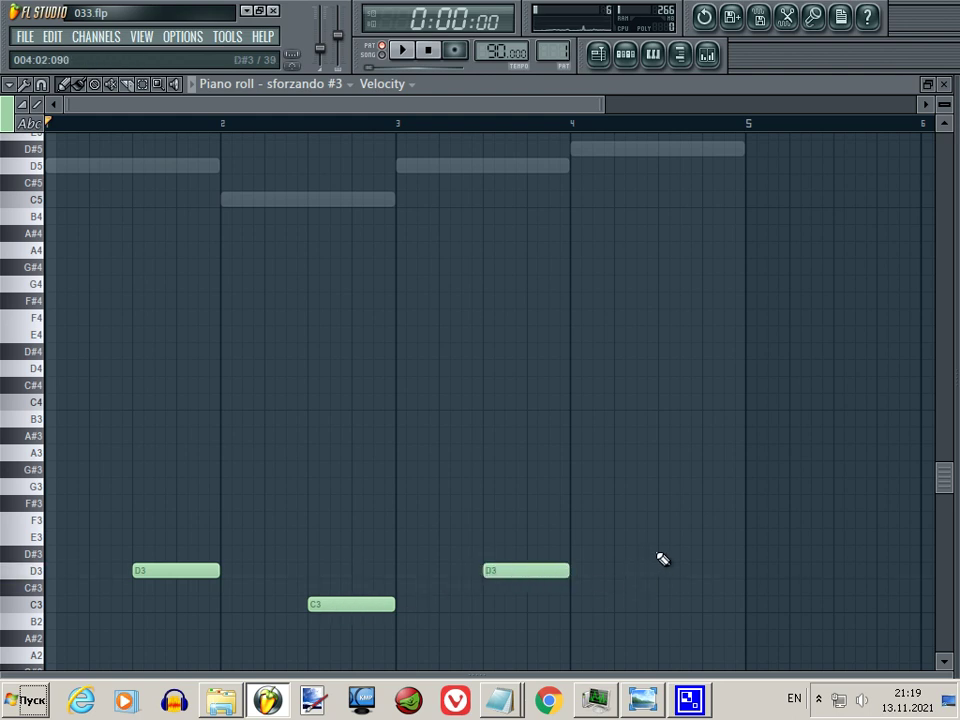
pyautogui.click(660, 556)
pyautogui.press('space')
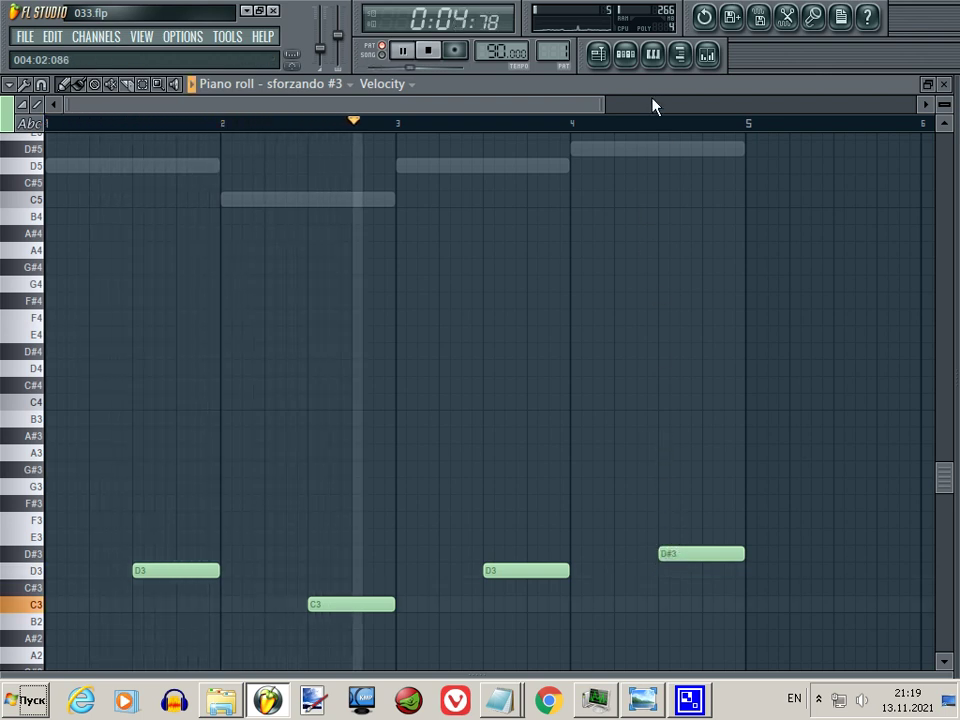
pyautogui.click(652, 56)
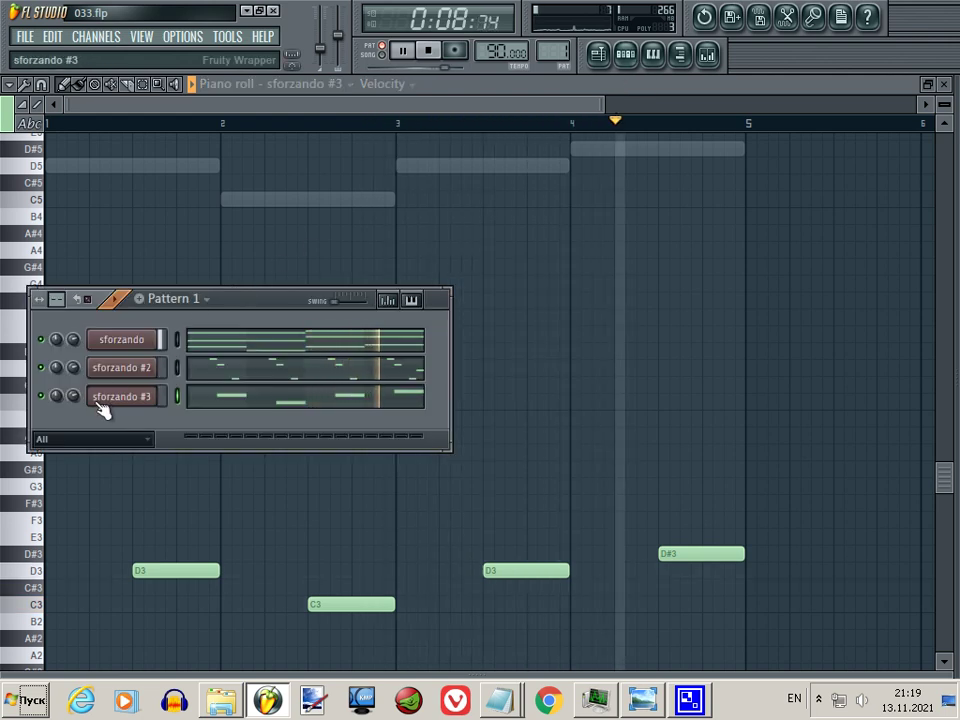
pyautogui.click(374, 113)
pyautogui.press('space')
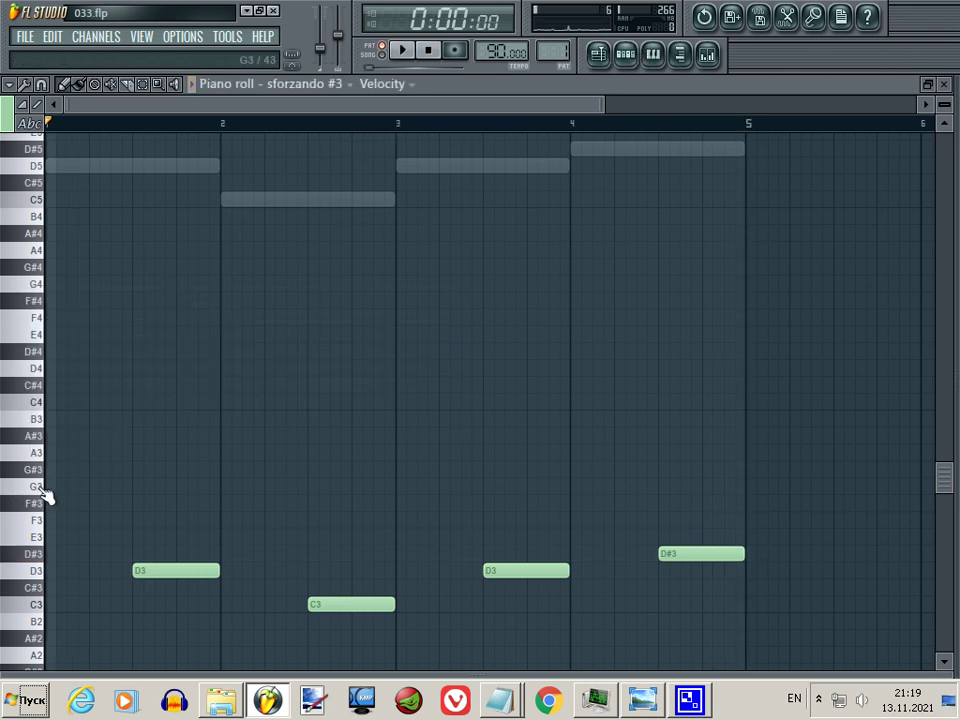
# Add a two-beat A3 note at the start of bar 1 and preview the pattern.
pyautogui.scroll(4, 118, 399)
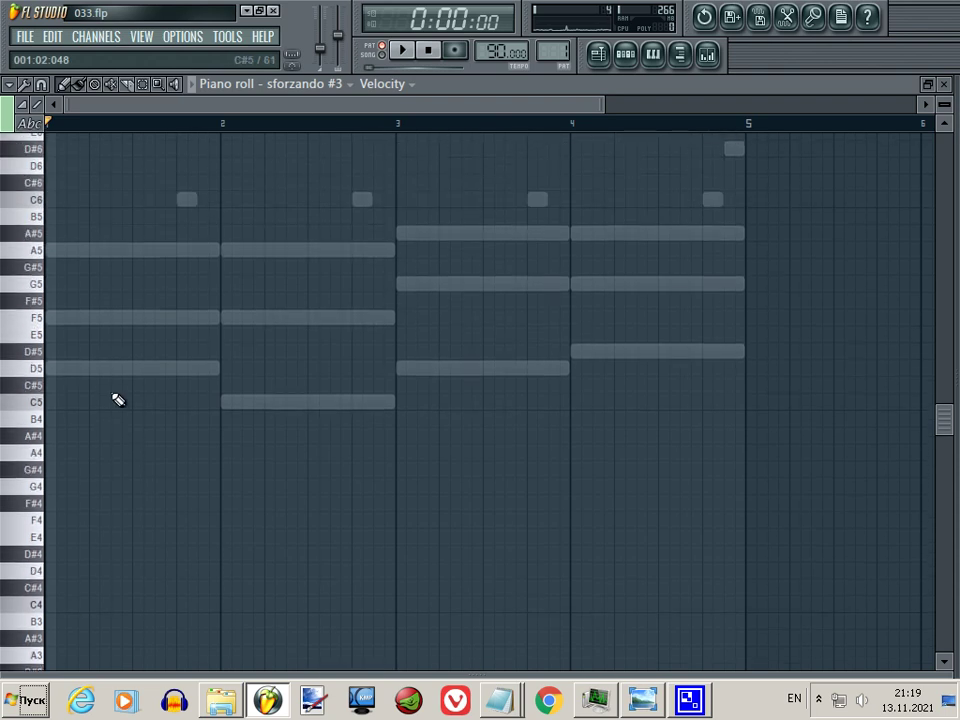
pyautogui.scroll(-3, 118, 399)
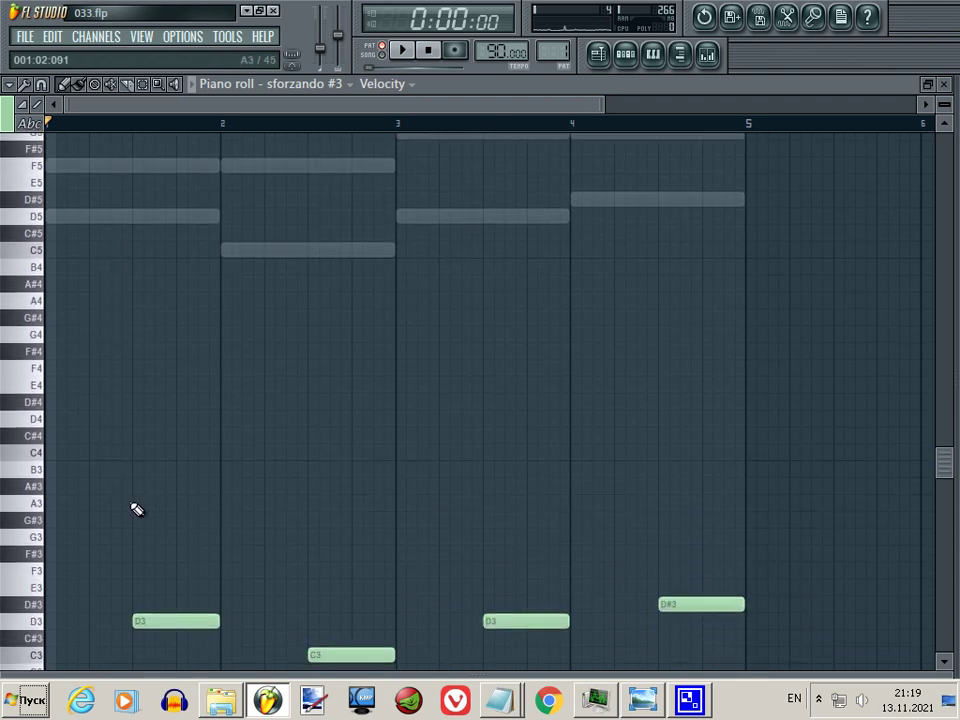
pyautogui.click(140, 504)
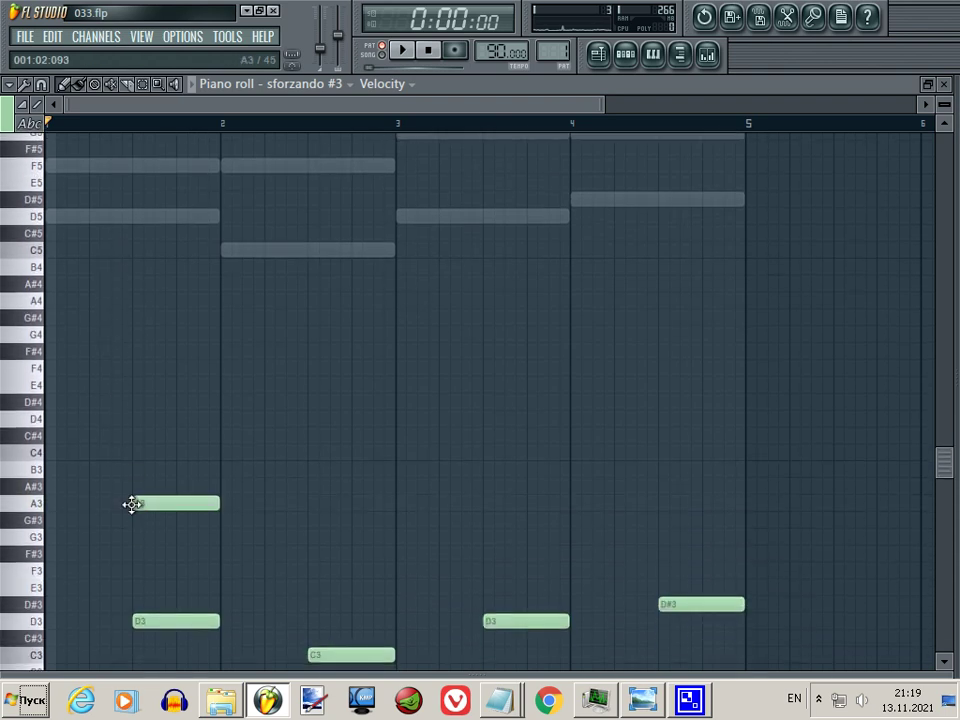
pyautogui.moveTo(178, 506); pyautogui.dragTo(99, 503)
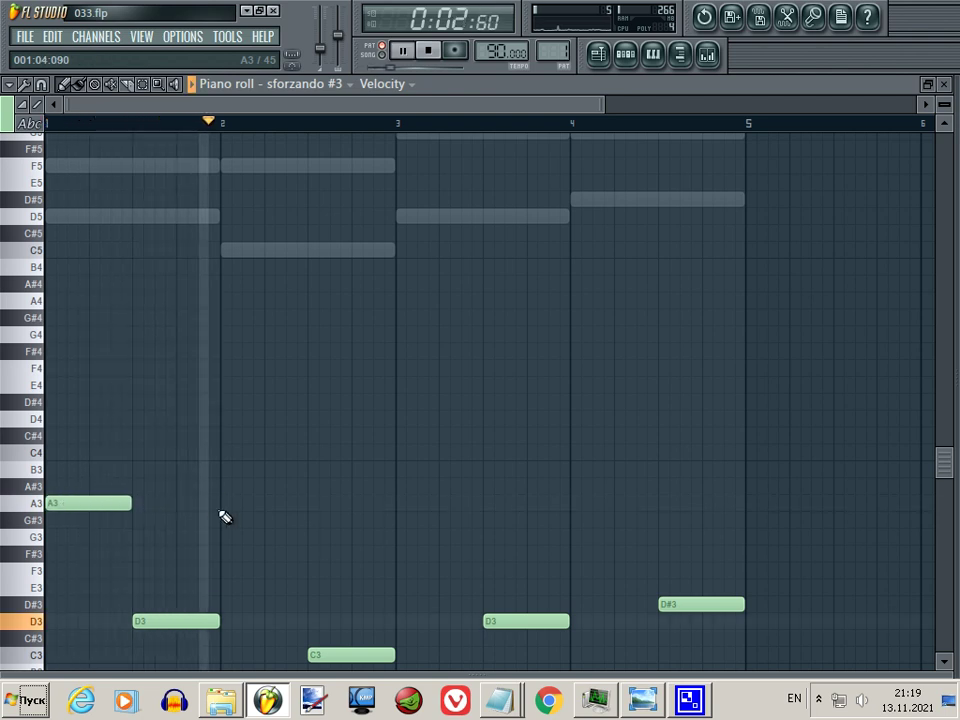
pyautogui.press('space')
# Add a two-beat A3 note at the start of bar 2.
pyautogui.scroll(5, 226, 536)
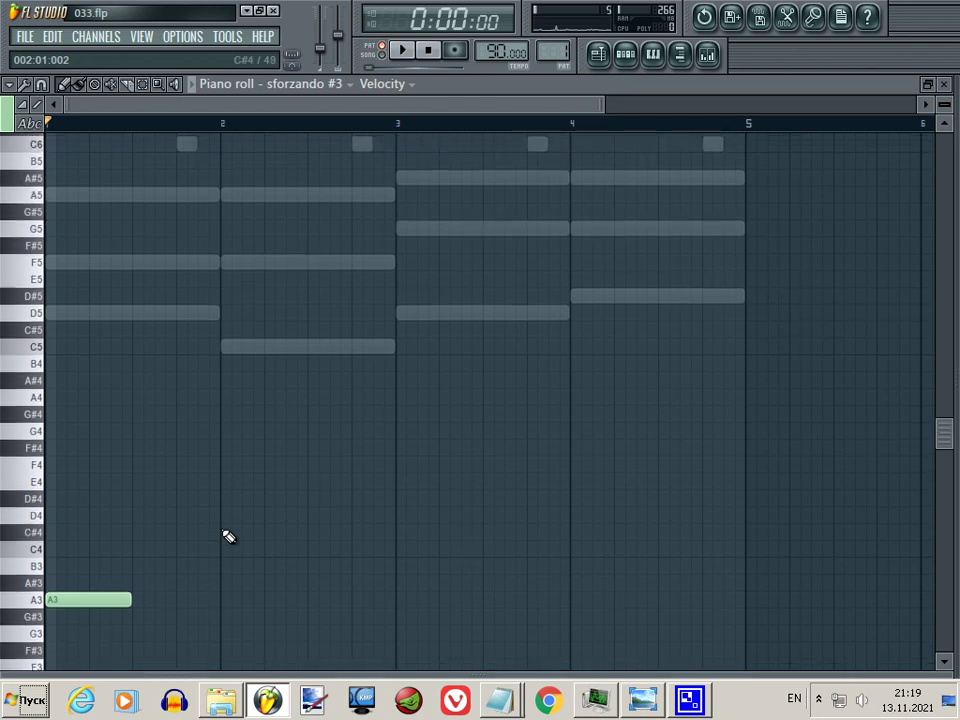
pyautogui.scroll(-5, 226, 536)
pyautogui.click(222, 504)
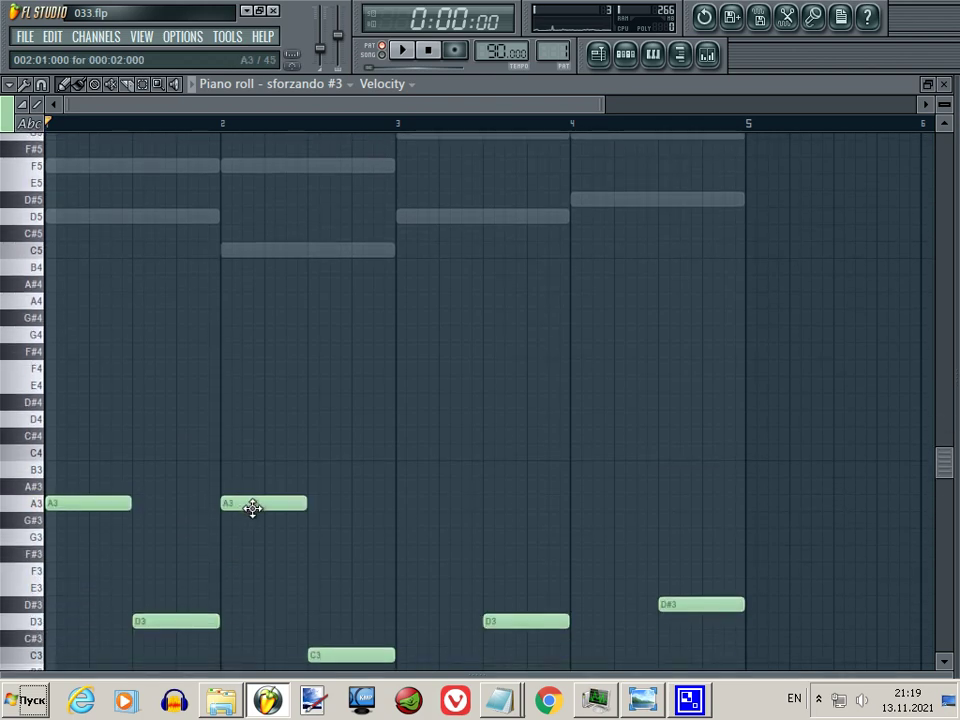
# Raise the C3 note in the second half of bar 2 to F3 and preview the pattern.
pyautogui.scroll(5, 258, 514)
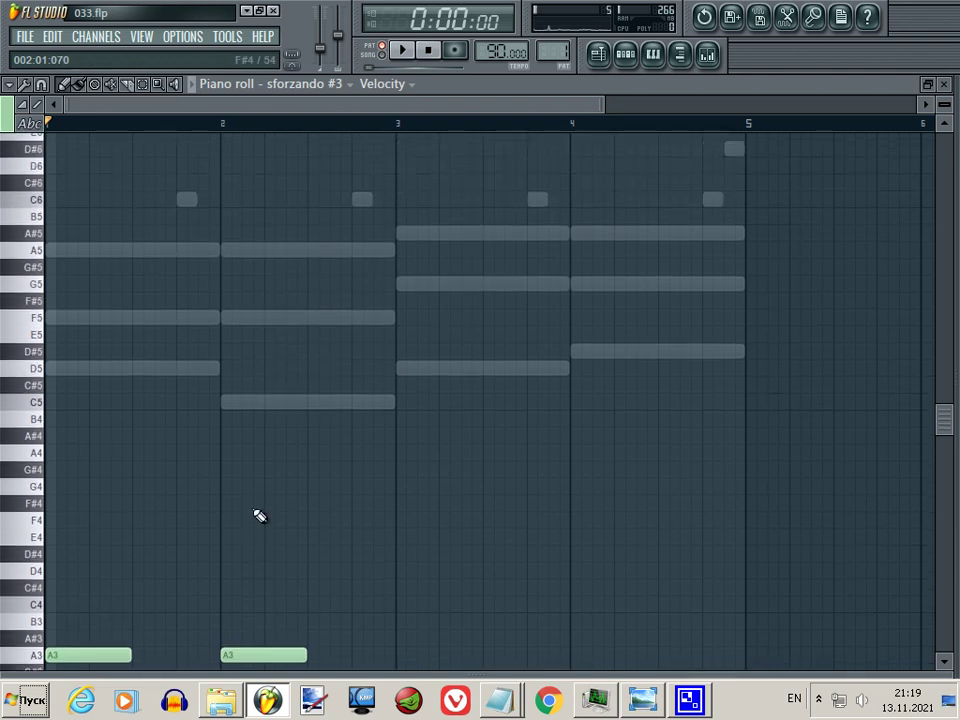
pyautogui.scroll(-5, 258, 514)
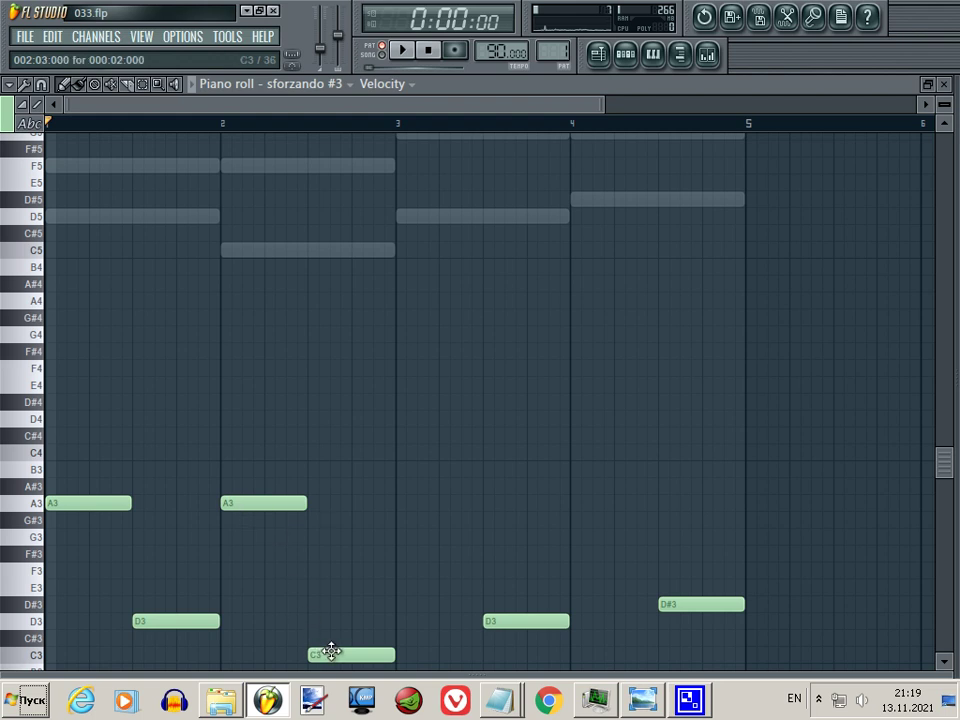
pyautogui.moveTo(331, 651); pyautogui.dragTo(333, 565)
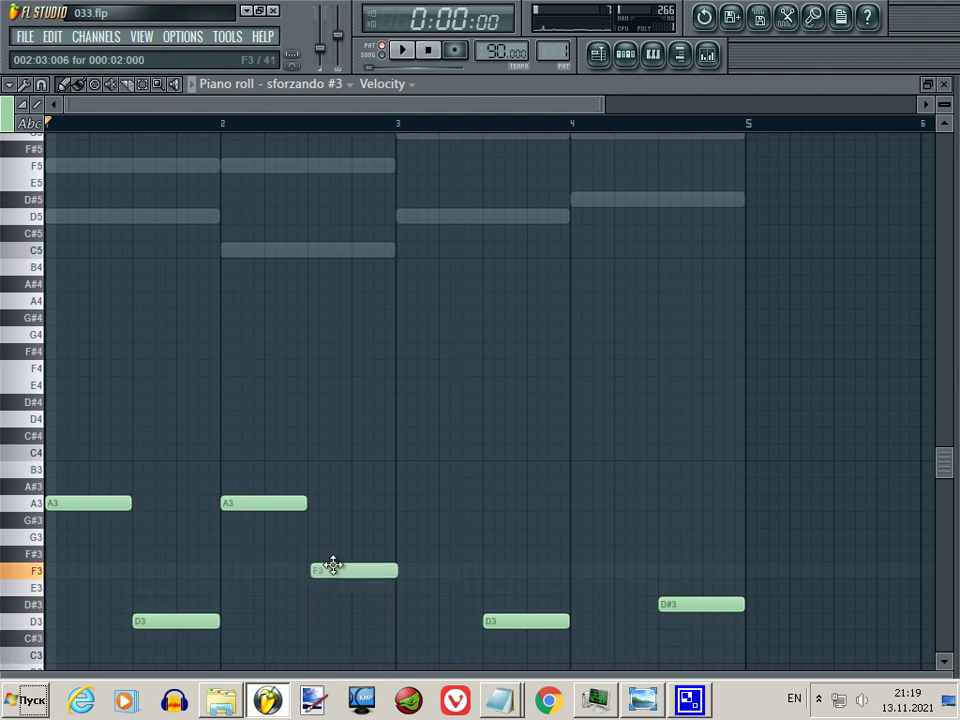
pyautogui.scroll(3, 253, 568)
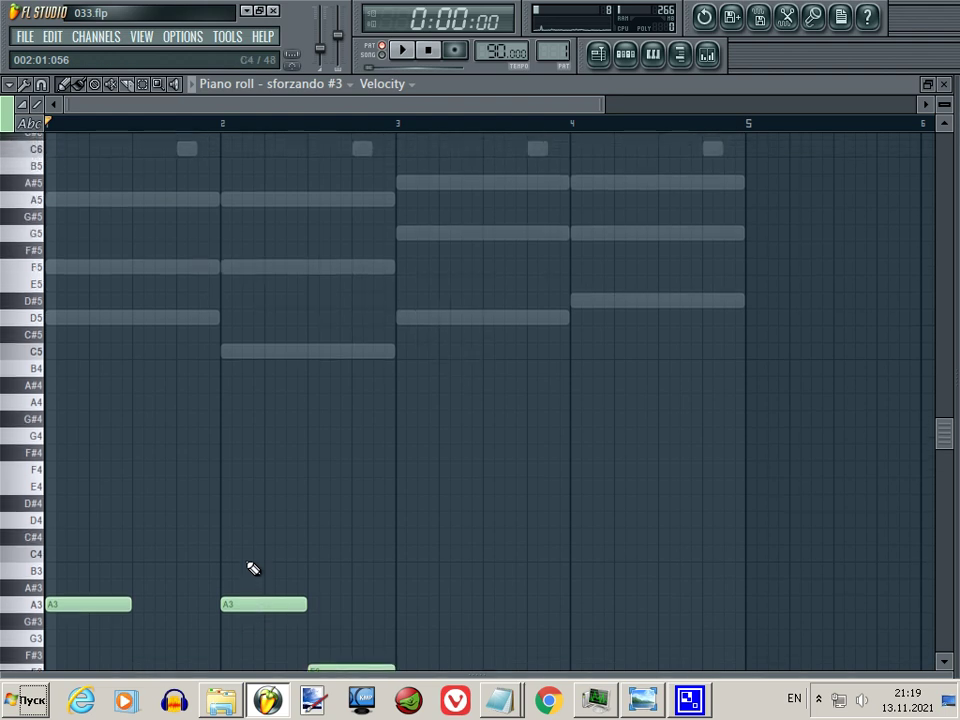
pyautogui.press('space')
pyautogui.scroll(-3, 248, 563)
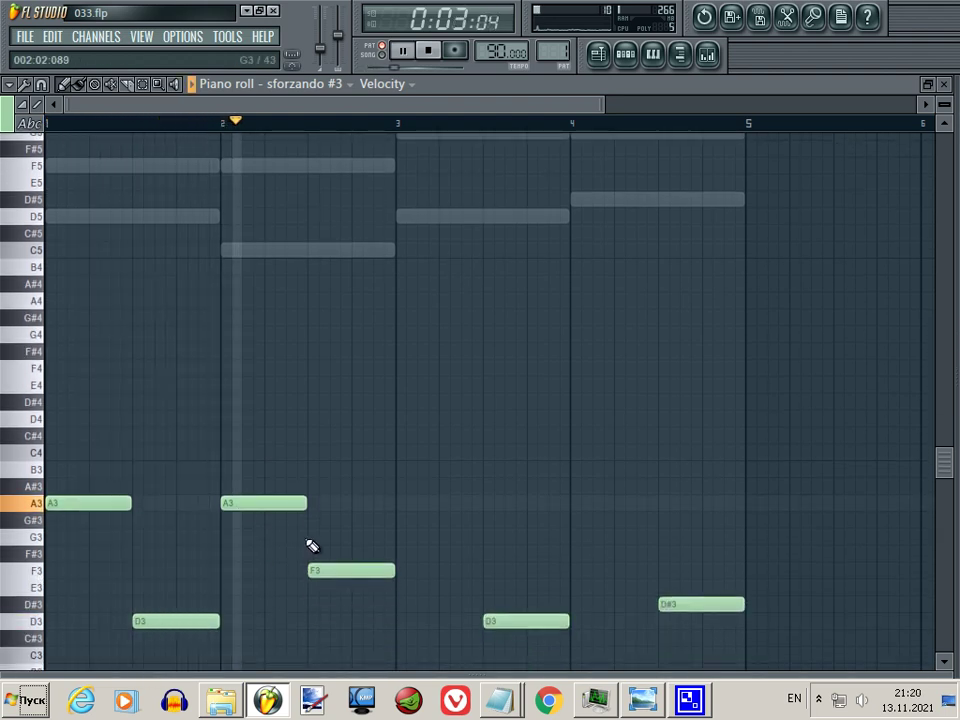
pyautogui.press('space')
# Delete the A3 note at the start of bar 2 and play the pattern.
pyautogui.rightClick(268, 505)
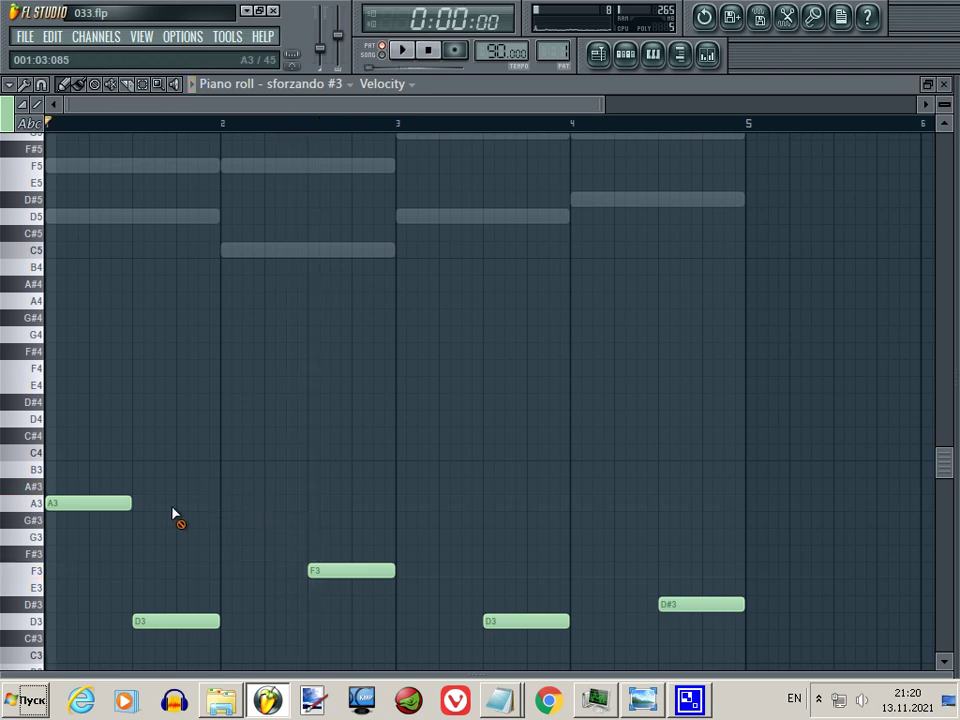
pyautogui.press('space')
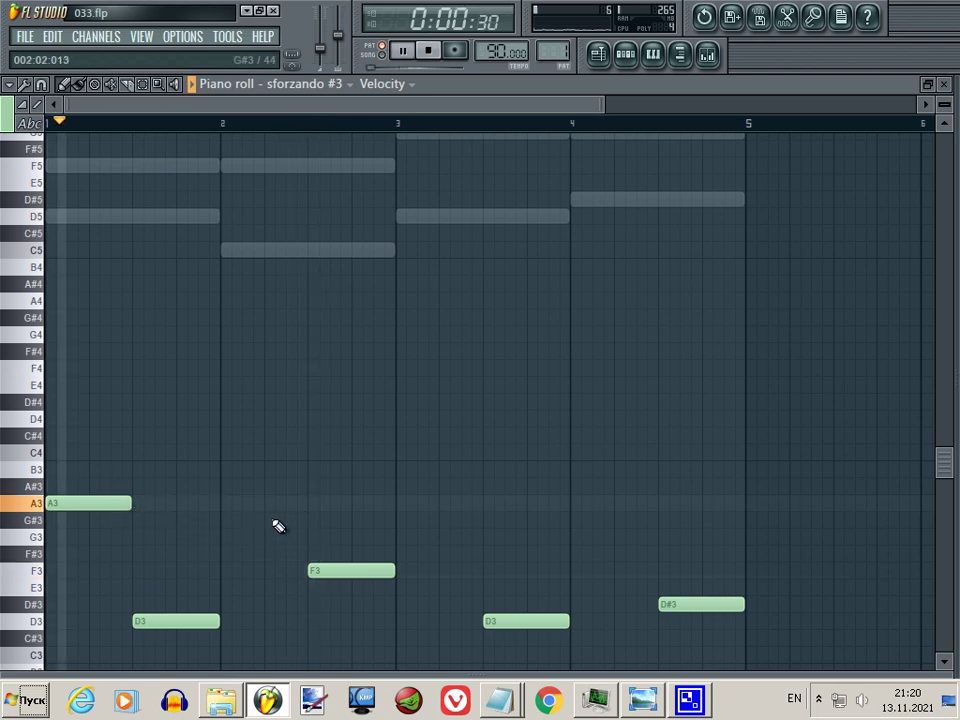
pyautogui.scroll(1, 494, 573)
pyautogui.scroll(1, 492, 572)
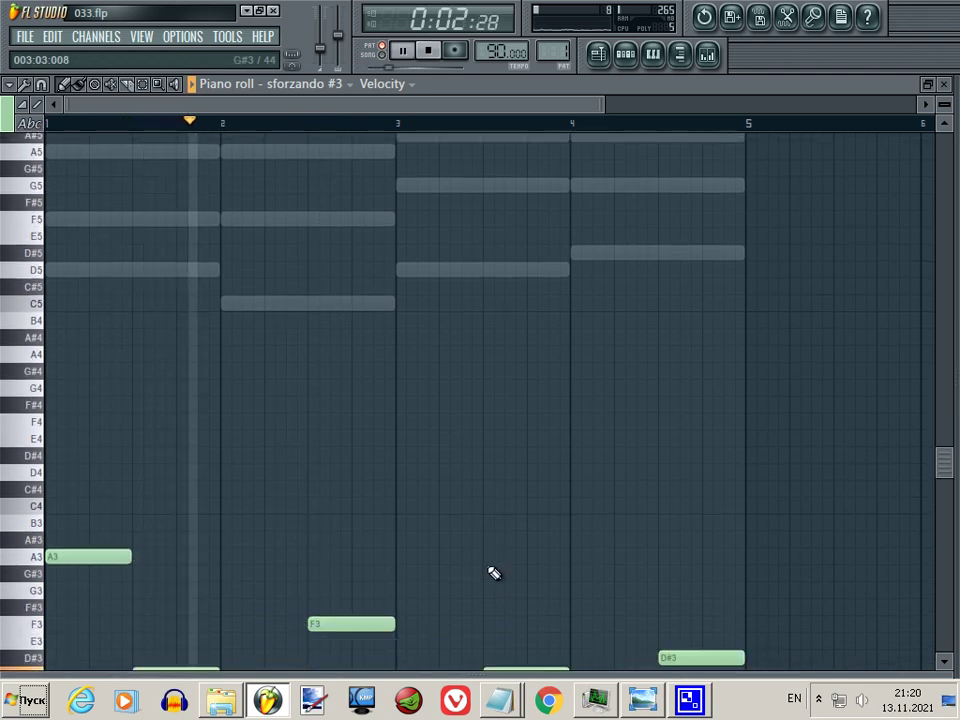
pyautogui.scroll(-2, 613, 572)
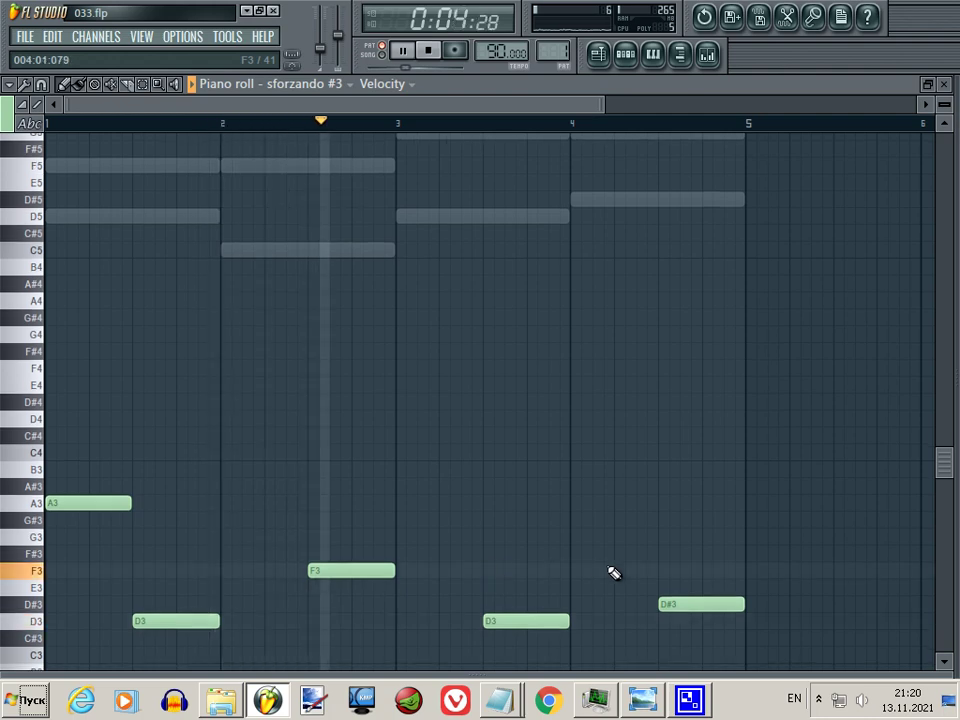
# Add a two-beat note at the start of bar 3, lower it to G3, and preview the pattern.
pyautogui.press('space')
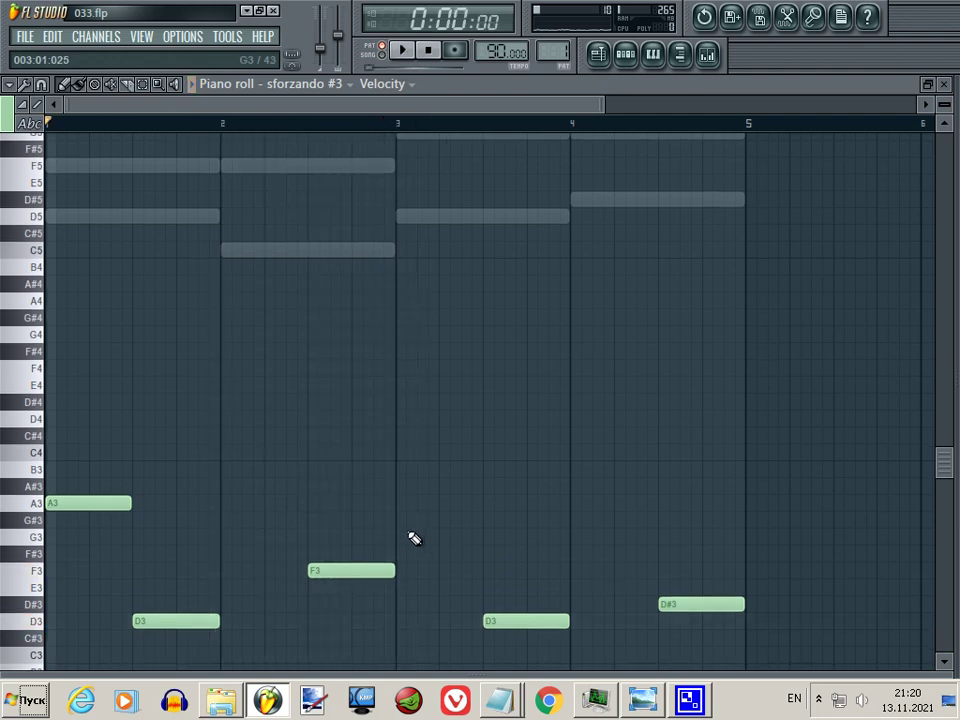
pyautogui.scroll(2, 400, 539)
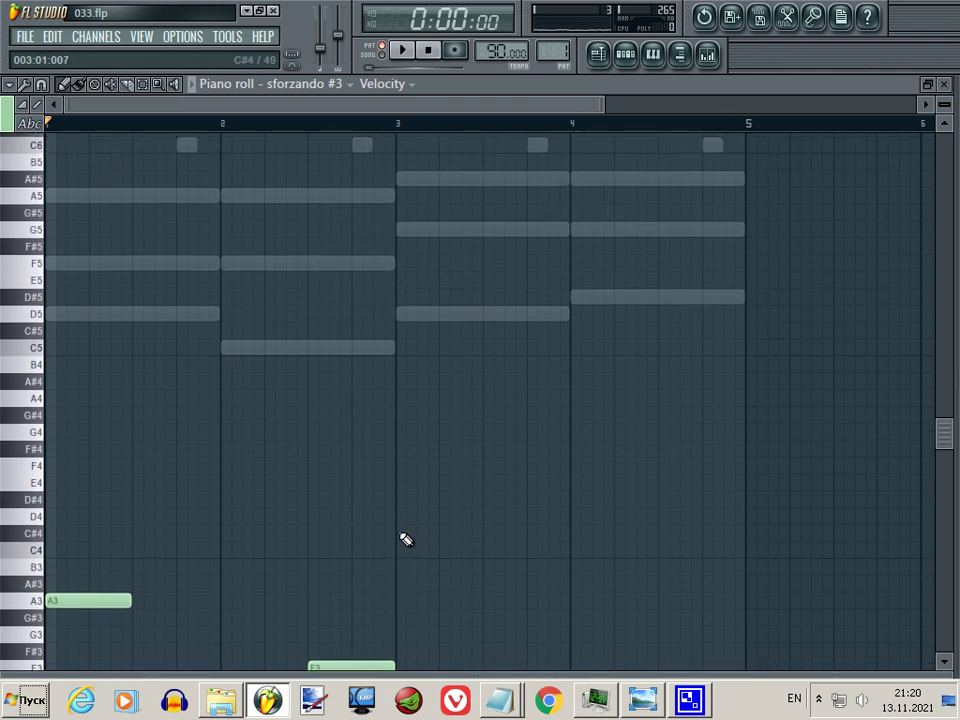
pyautogui.scroll(-1, 405, 539)
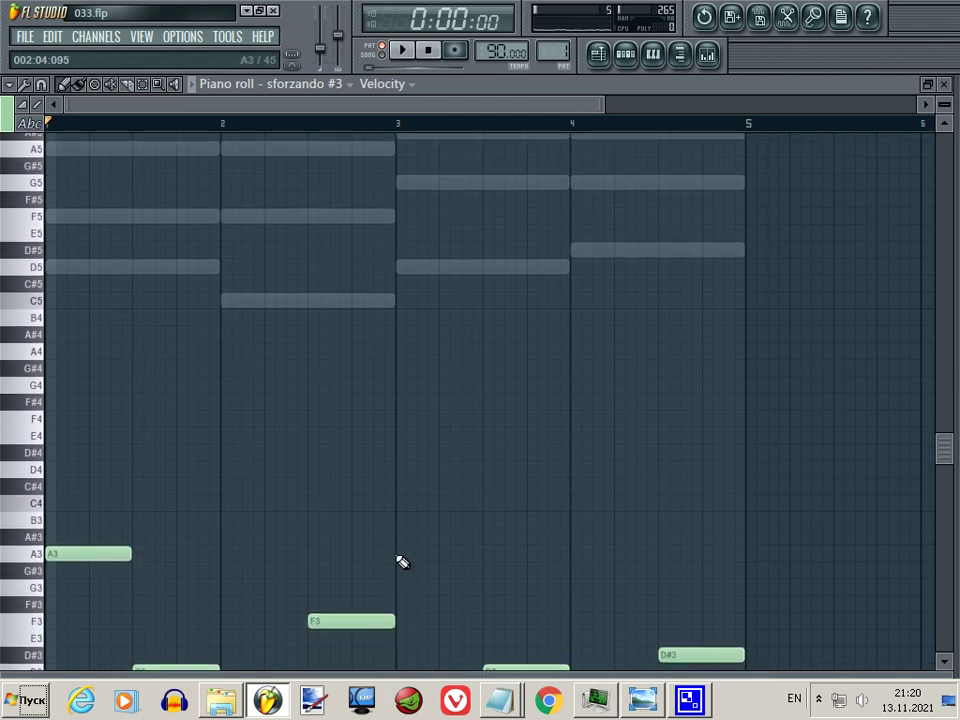
pyautogui.click(408, 554)
pyautogui.press('space')
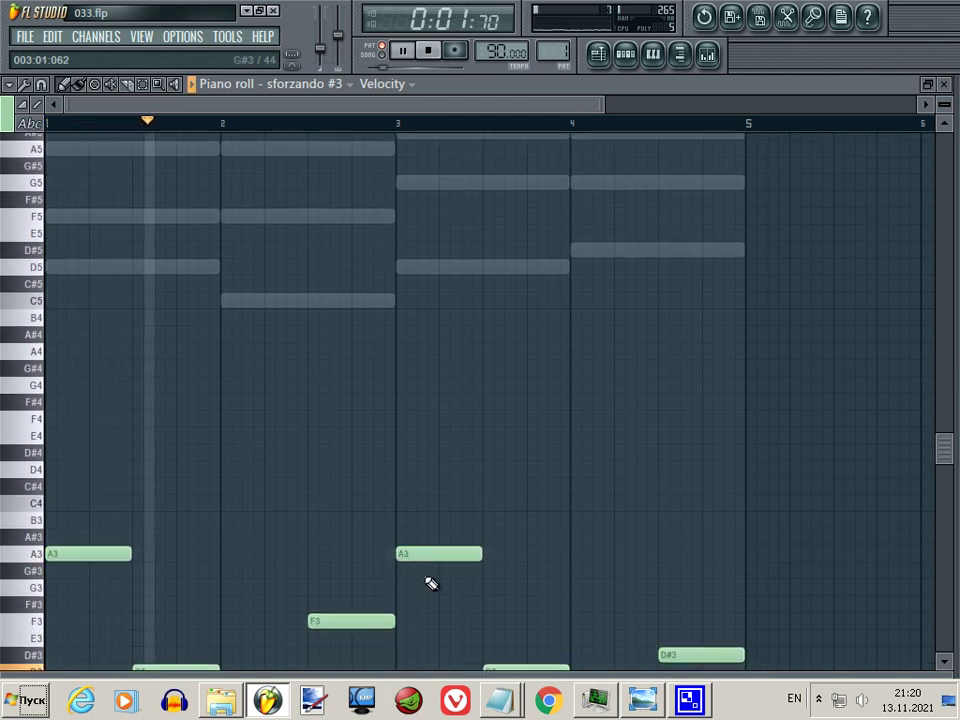
pyautogui.moveTo(433, 555); pyautogui.dragTo(433, 594)
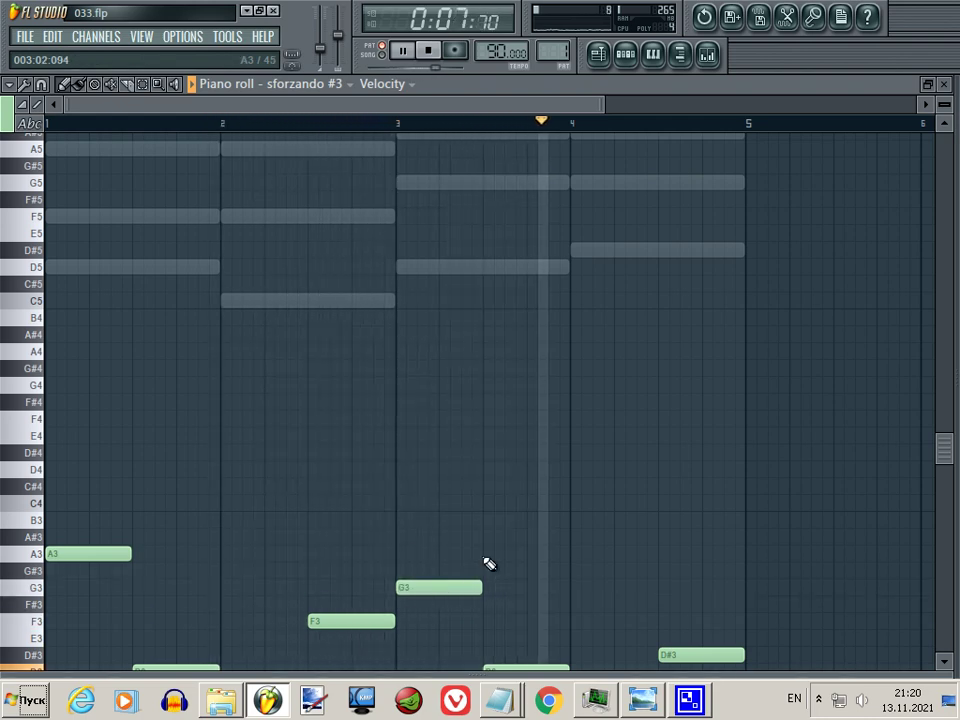
pyautogui.scroll(-3, 505, 557)
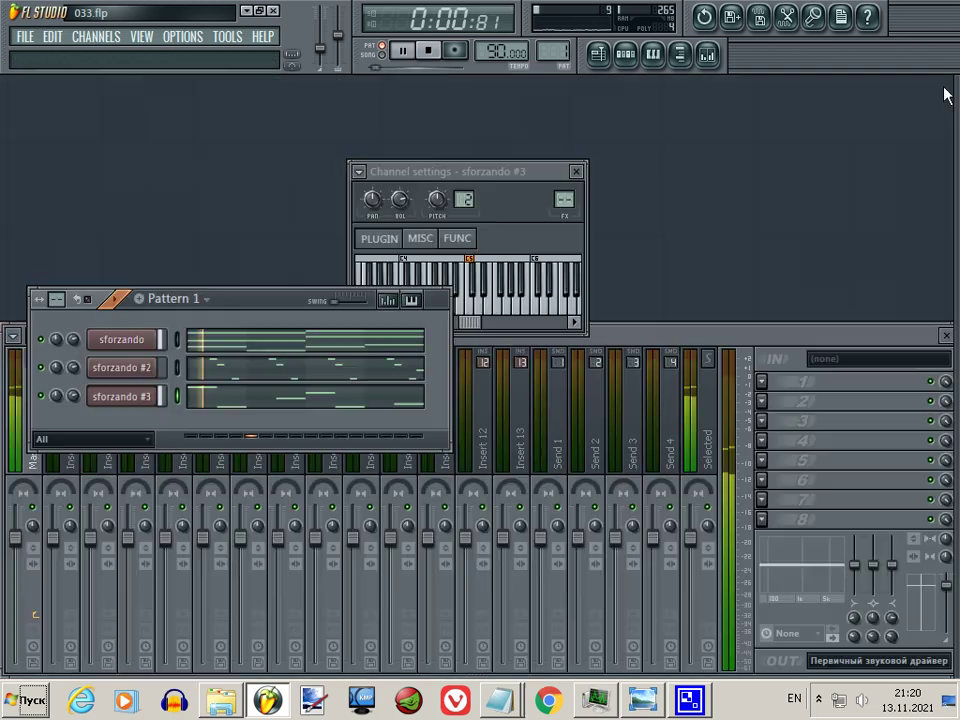
# Close the piano roll and channel settings, stop playback, and clone the sforzando #3 channel.
pyautogui.click(943, 84)
pyautogui.click(576, 172)
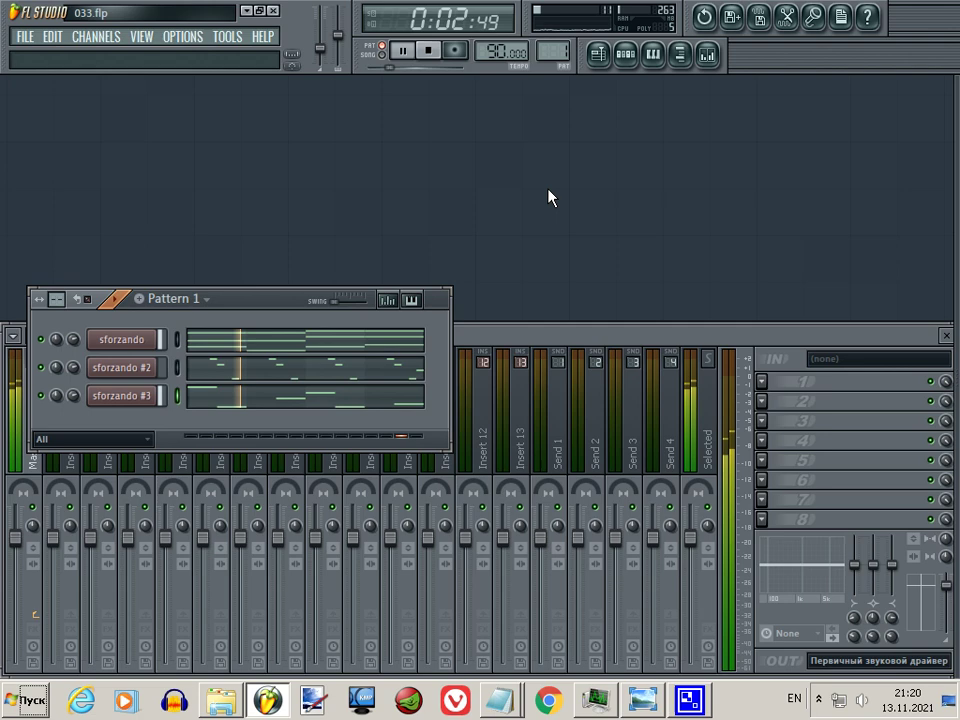
pyautogui.press('space')
pyautogui.rightClick(130, 396)
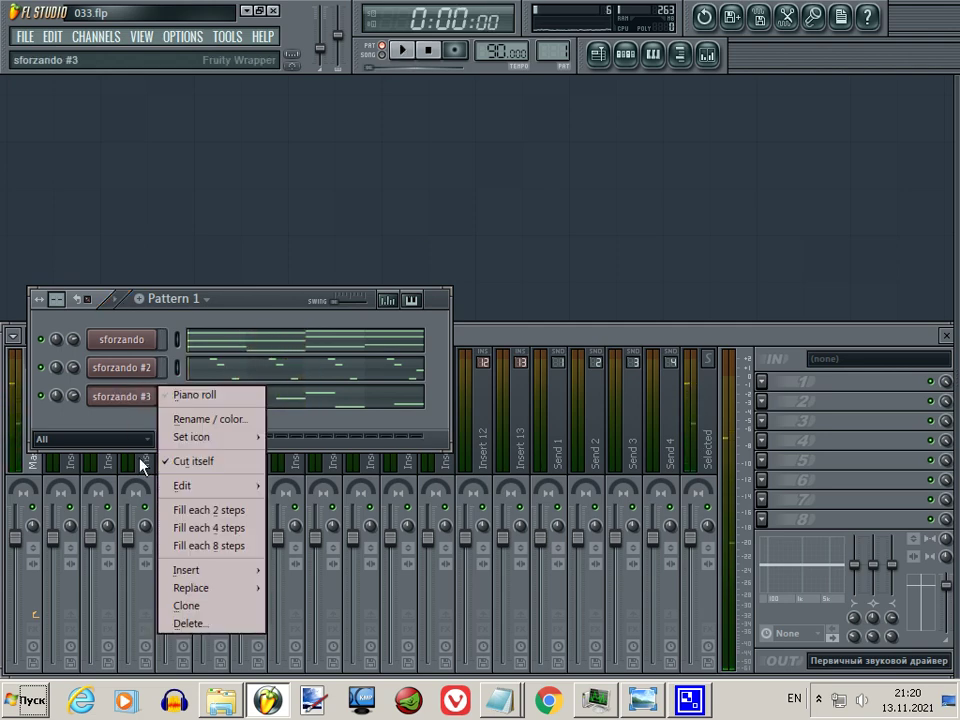
pyautogui.click(191, 604)
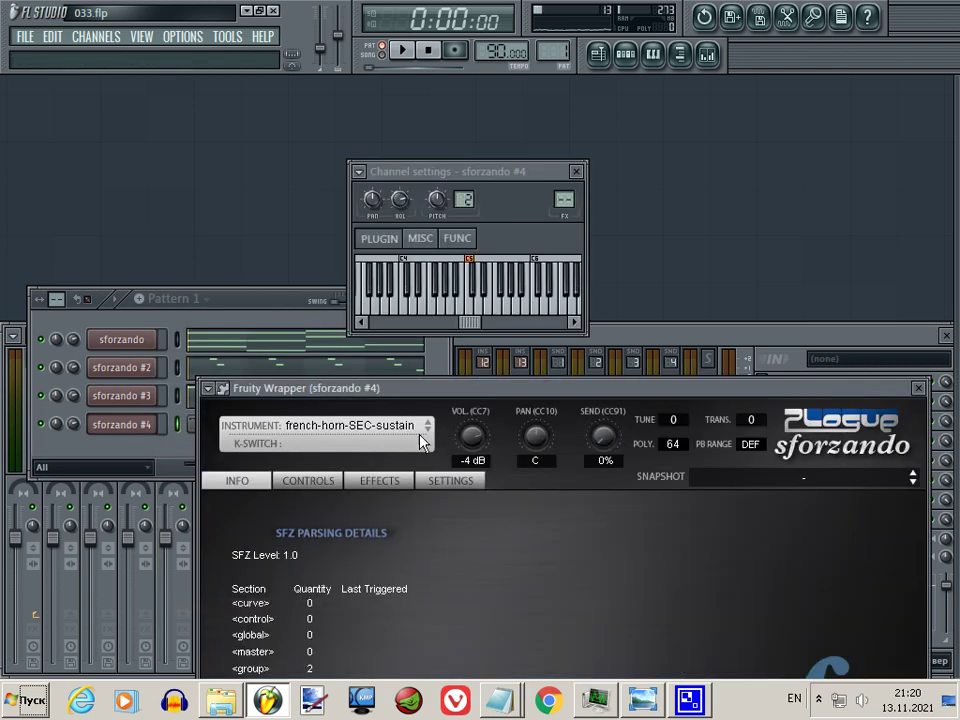
# Load the 1st-violin-SOLO-staccato instrument from the Virtual-Playing-Orchestra2 strings into the sforzando #4 channel.
pyautogui.click(392, 440)
pyautogui.moveTo(437, 528)
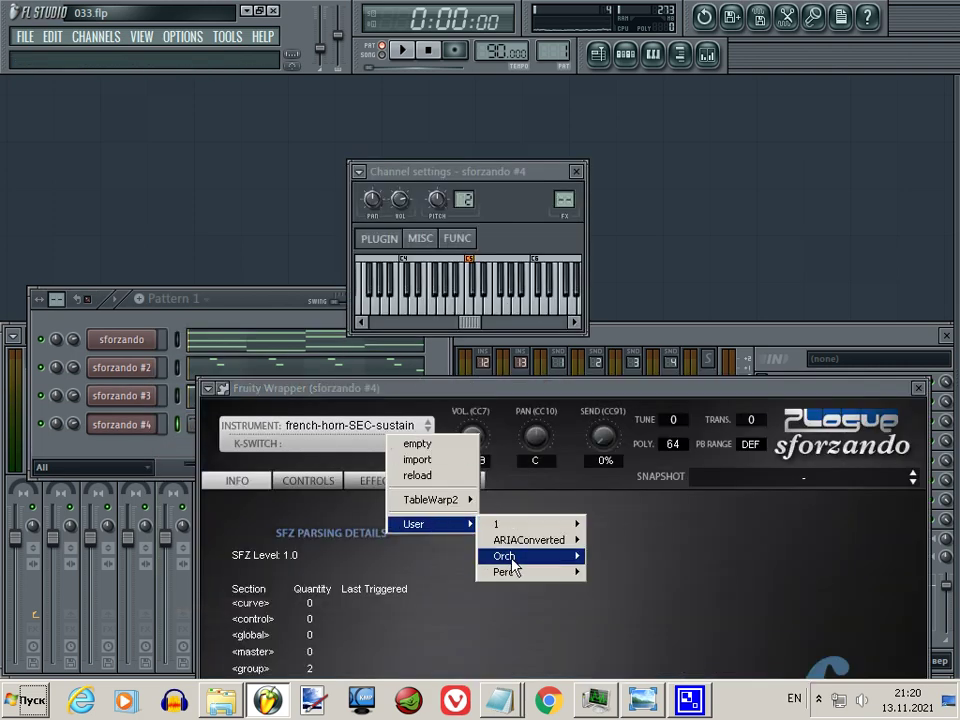
pyautogui.moveTo(512, 566)
pyautogui.moveTo(615, 572)
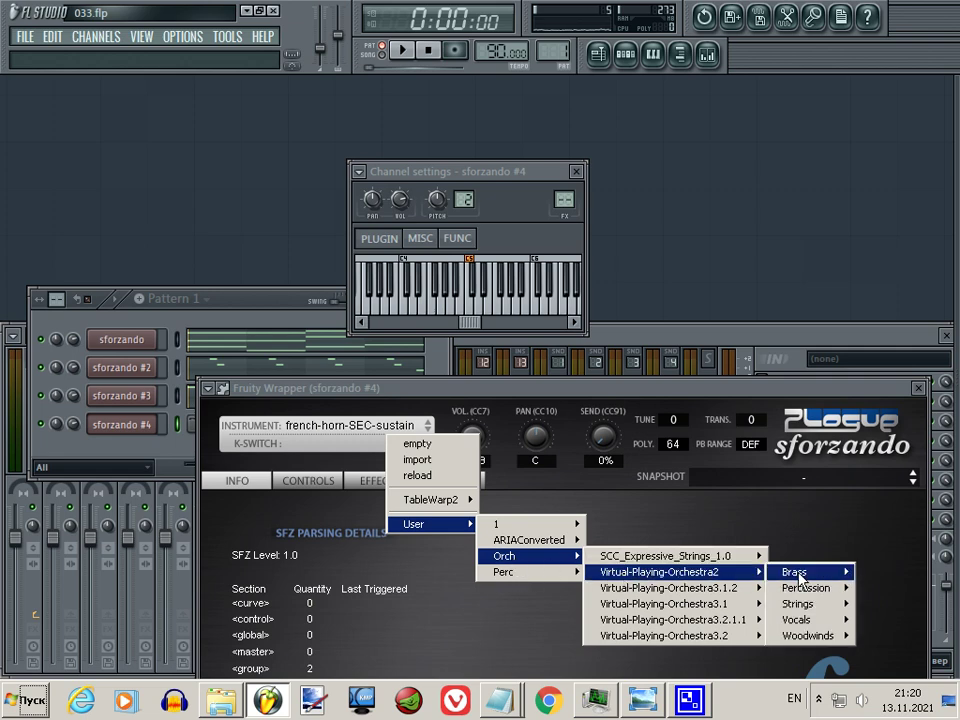
pyautogui.moveTo(805, 604)
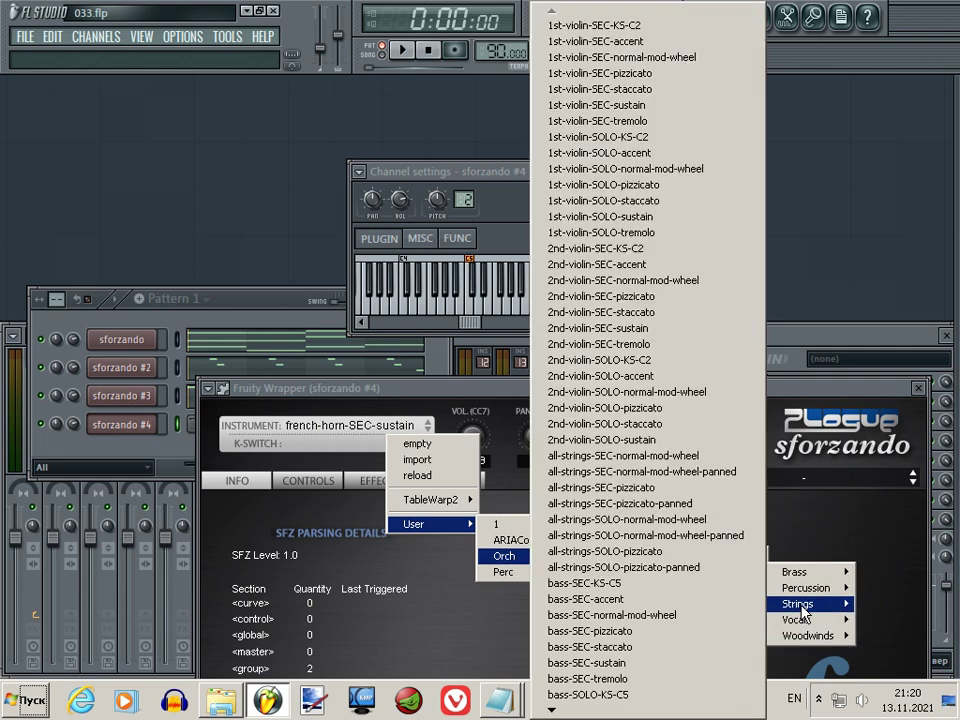
pyautogui.click(665, 203)
# Lower the volume of the sforzando #4 channel and open its piano roll, fitting the four bars in view.
pyautogui.click(267, 301)
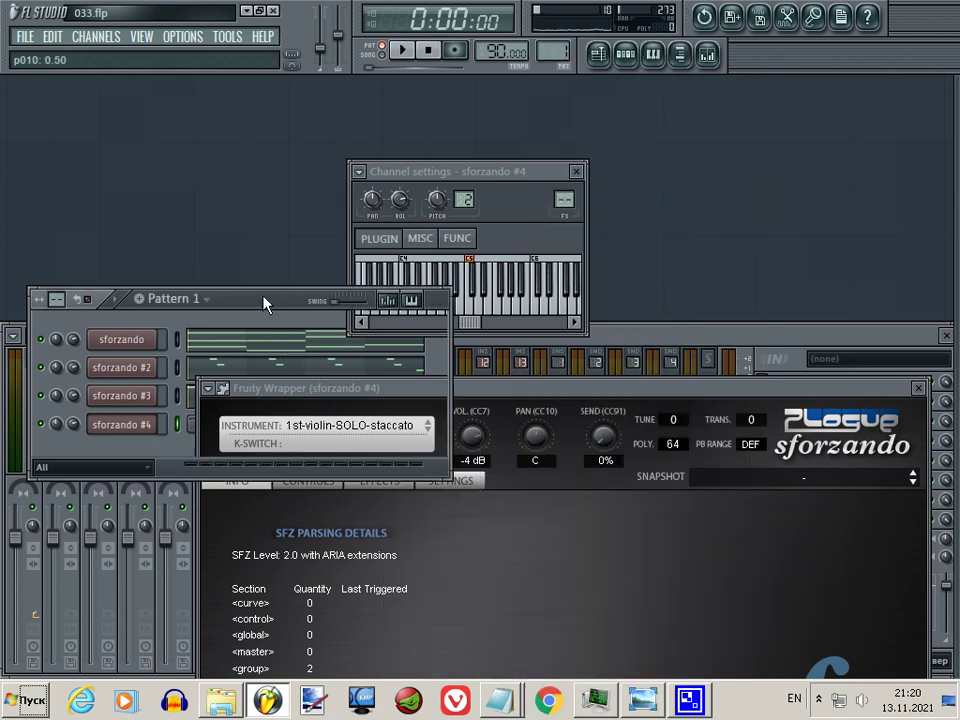
pyautogui.moveTo(76, 425); pyautogui.dragTo(75, 480)
pyautogui.rightClick(164, 423)
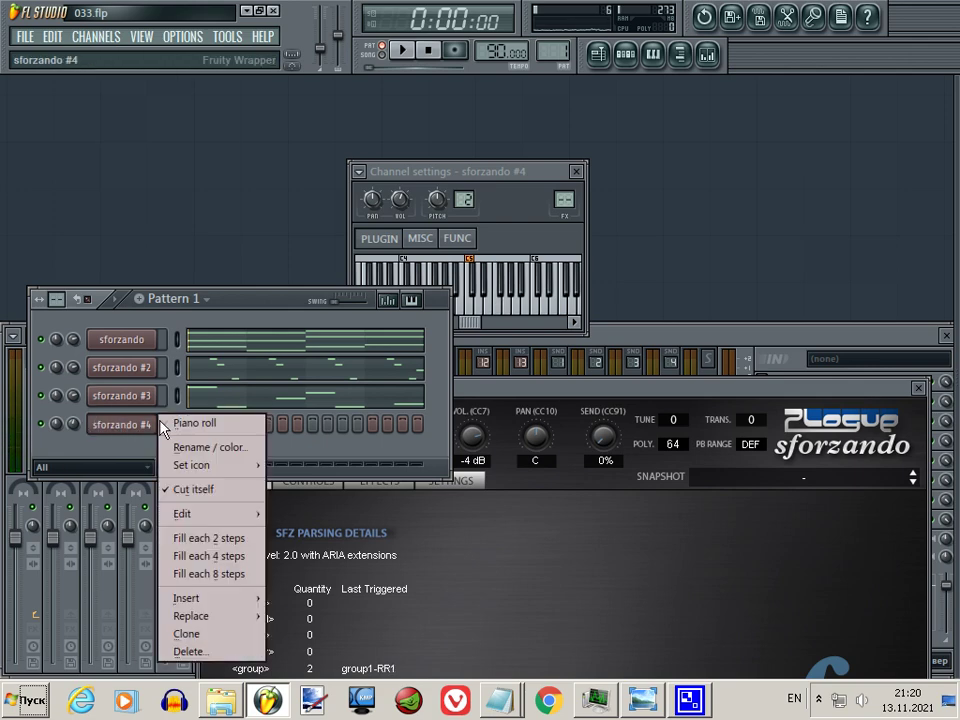
pyautogui.click(184, 425)
pyautogui.moveTo(150, 99); pyautogui.dragTo(585, 101)
# Enter half-beat staccato notes in bar 1: D6 on beats 1, 3 and 4, and A5 on beat 2.
pyautogui.scroll(2, 267, 200)
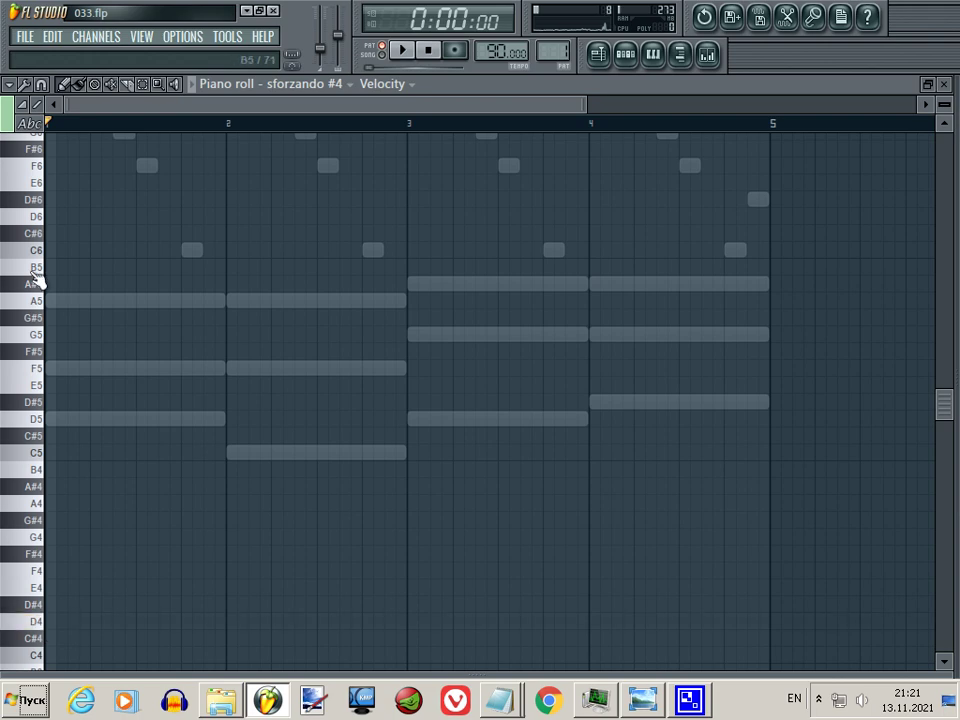
pyautogui.scroll(3, 33, 278)
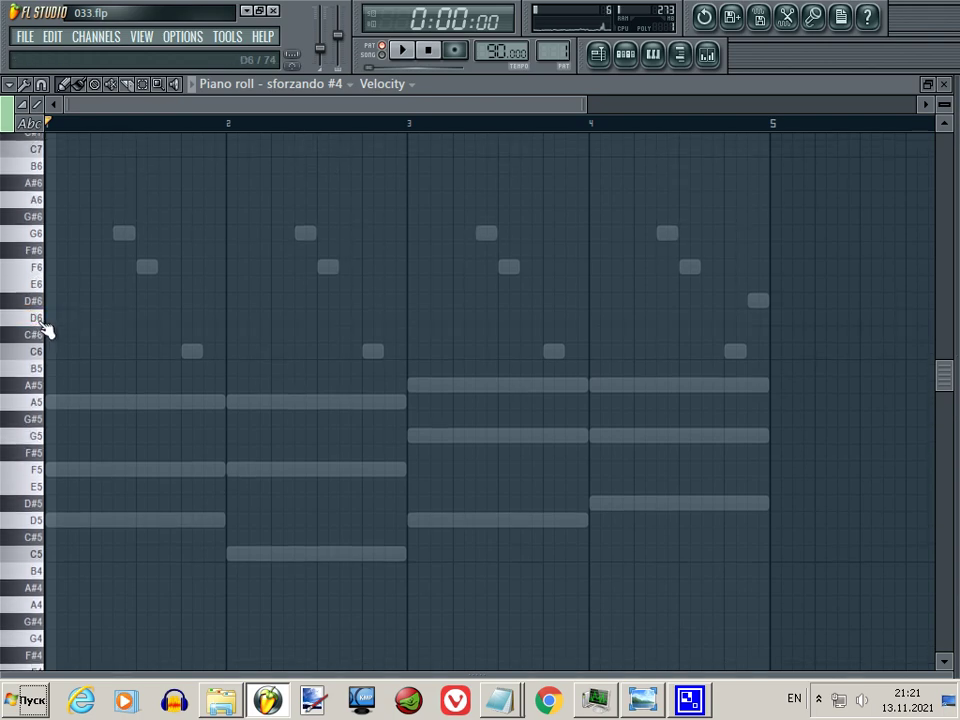
pyautogui.click(58, 320)
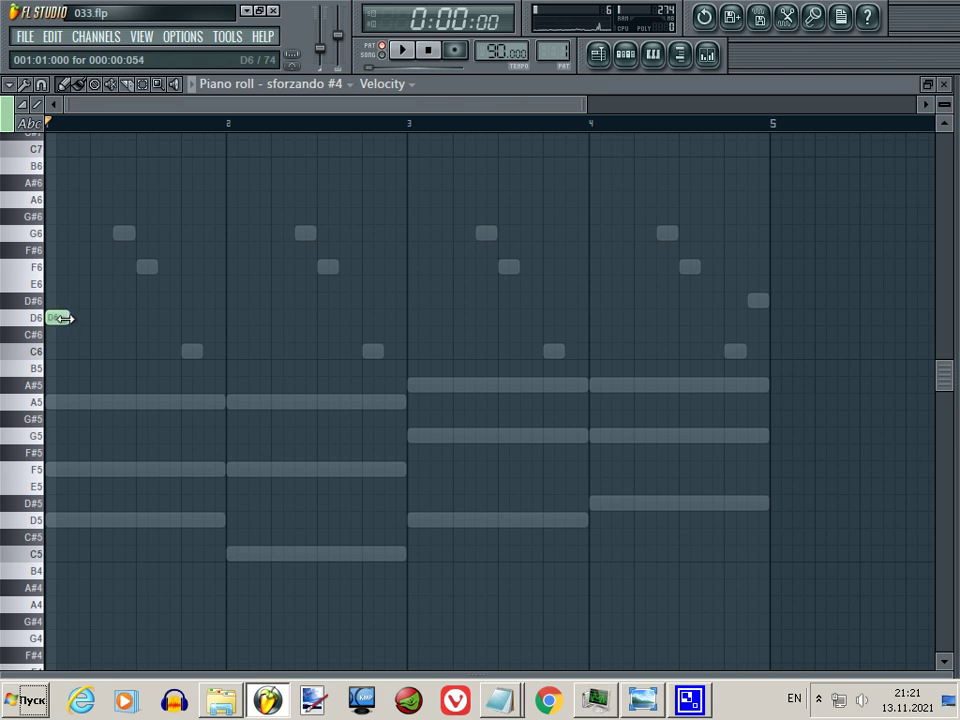
pyautogui.doubleClick(64, 318)
pyautogui.click(268, 254)
pyautogui.moveTo(57, 317); pyautogui.dragTo(128, 317)
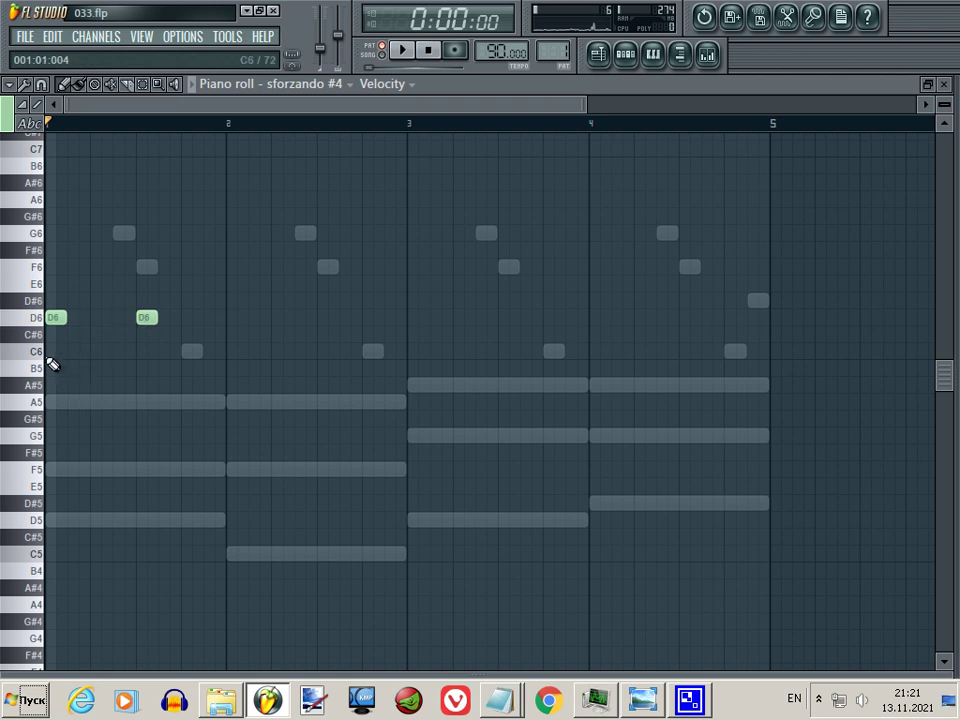
pyautogui.click(98, 401)
pyautogui.click(188, 318)
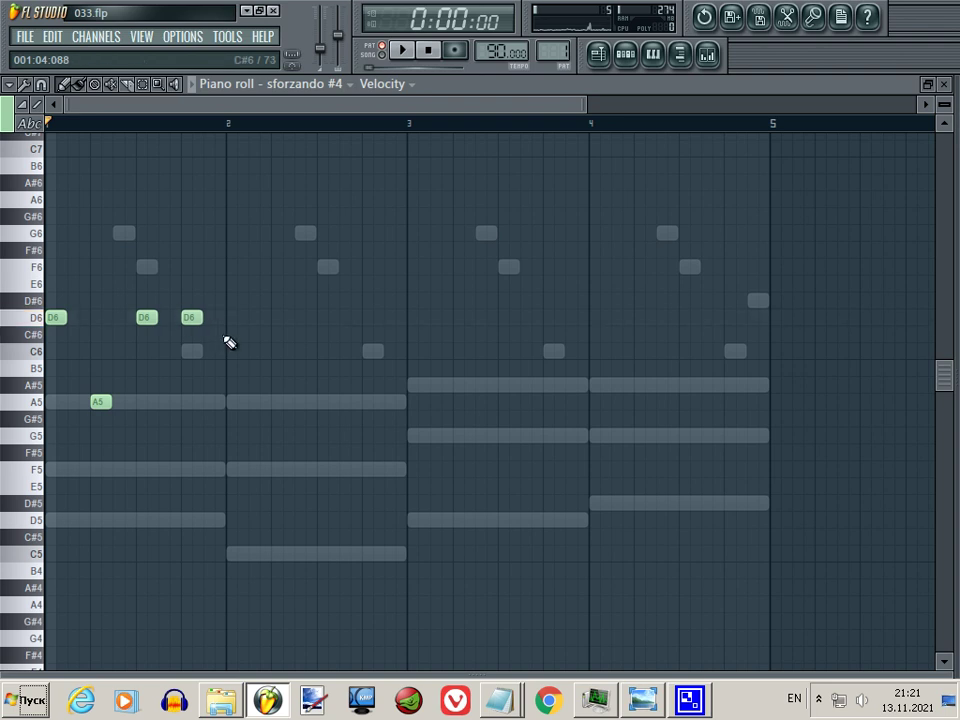
# Copy the bar 1 motif into bar 2 three semitones higher and into bar 3 at its original pitch, and preview it.
pyautogui.moveTo(229, 281); pyautogui.dragTo(56, 410)
pyautogui.moveTo(55, 318); pyautogui.dragTo(238, 281)
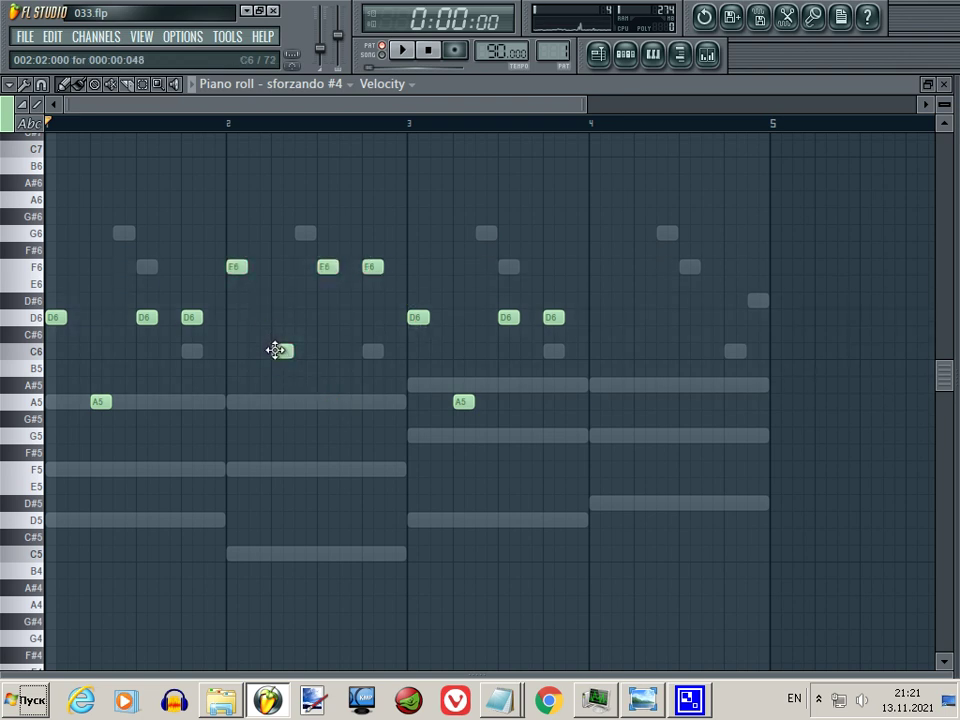
pyautogui.press('space')
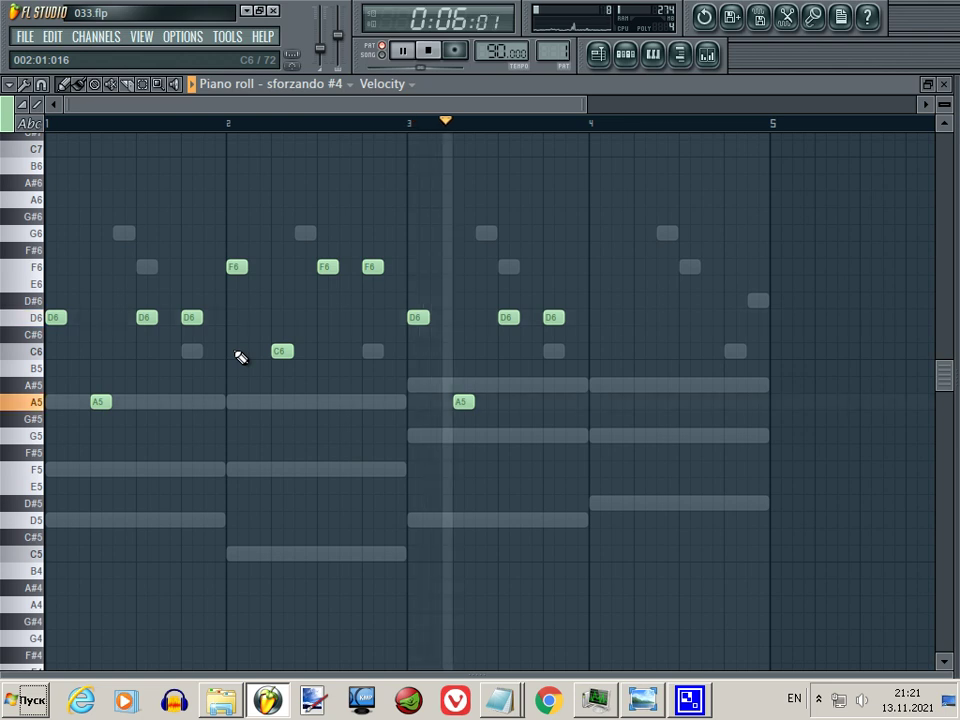
pyautogui.press('space')
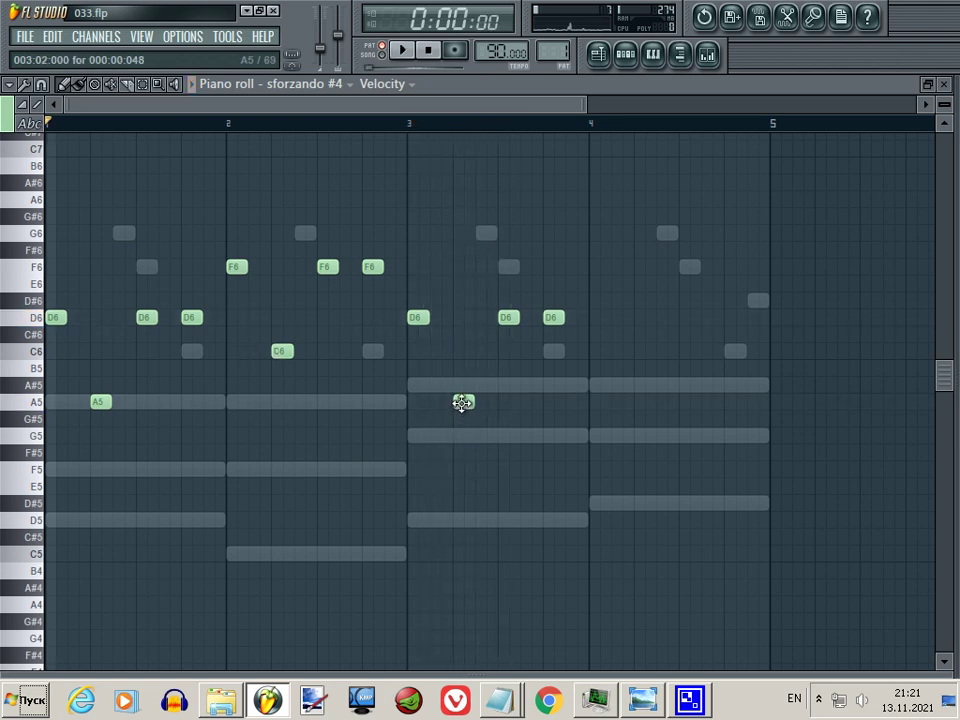
# Raise the A5 note in bar 3 to A#5 and play the pattern.
pyautogui.moveTo(461, 400); pyautogui.dragTo(464, 385)
pyautogui.press('space')
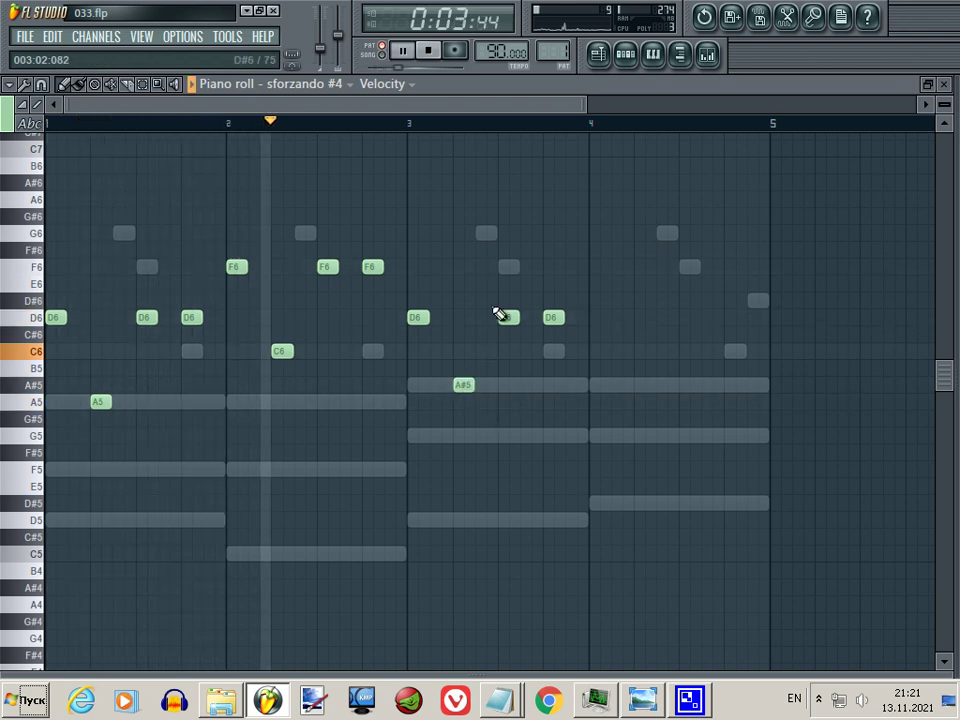
# Copy the last three notes of bar 3 to the same beats of bar 4.
pyautogui.moveTo(406, 293); pyautogui.dragTo(578, 398)
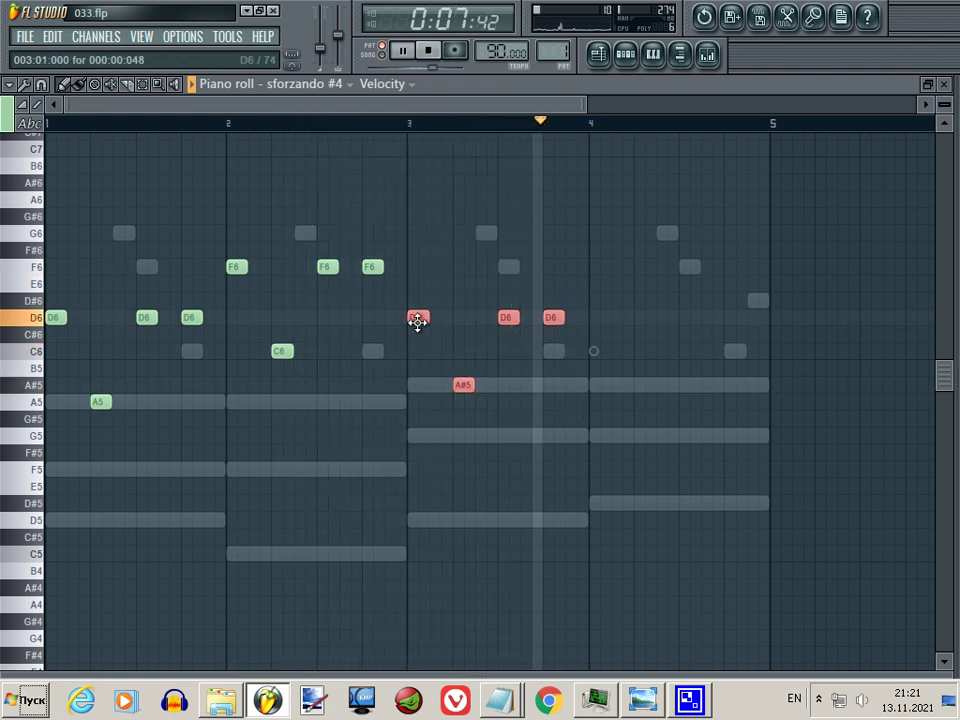
pyautogui.press('space')
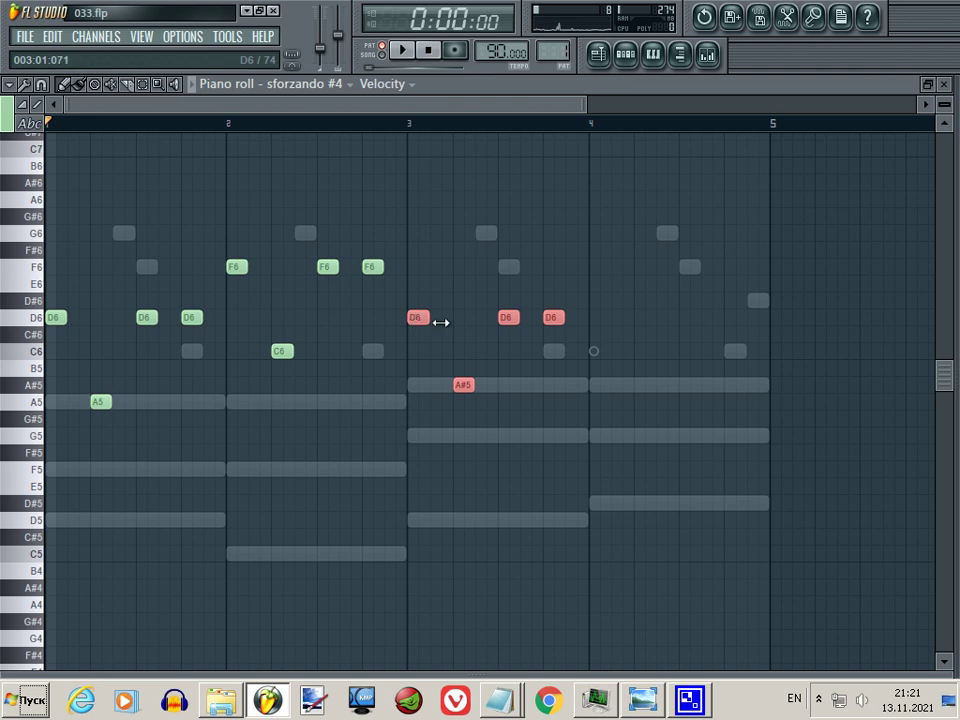
pyautogui.moveTo(454, 294); pyautogui.dragTo(572, 424)
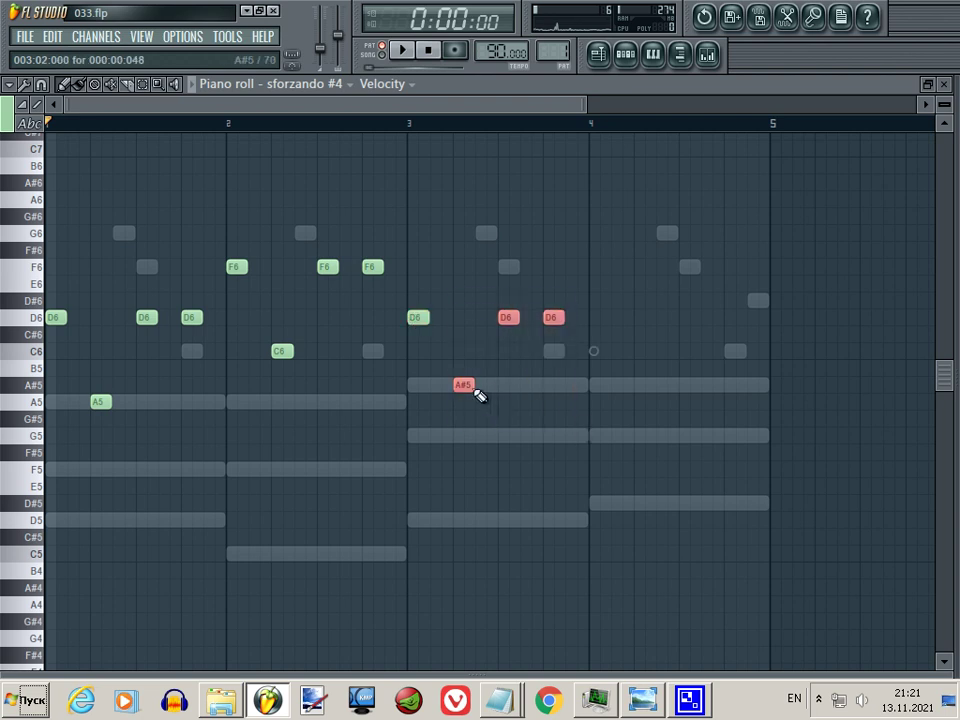
pyautogui.moveTo(465, 386); pyautogui.dragTo(655, 384)
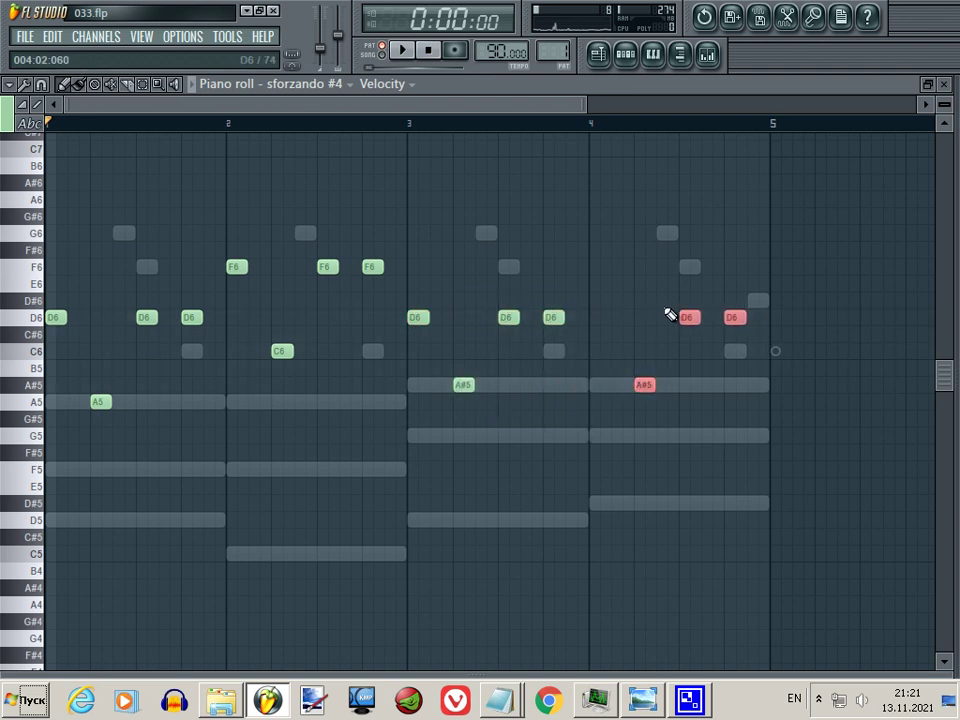
# Lower the two D6 notes in bar 4 to C6 and preview the pattern.
pyautogui.moveTo(681, 275); pyautogui.dragTo(746, 347)
pyautogui.moveTo(681, 317); pyautogui.dragTo(683, 361)
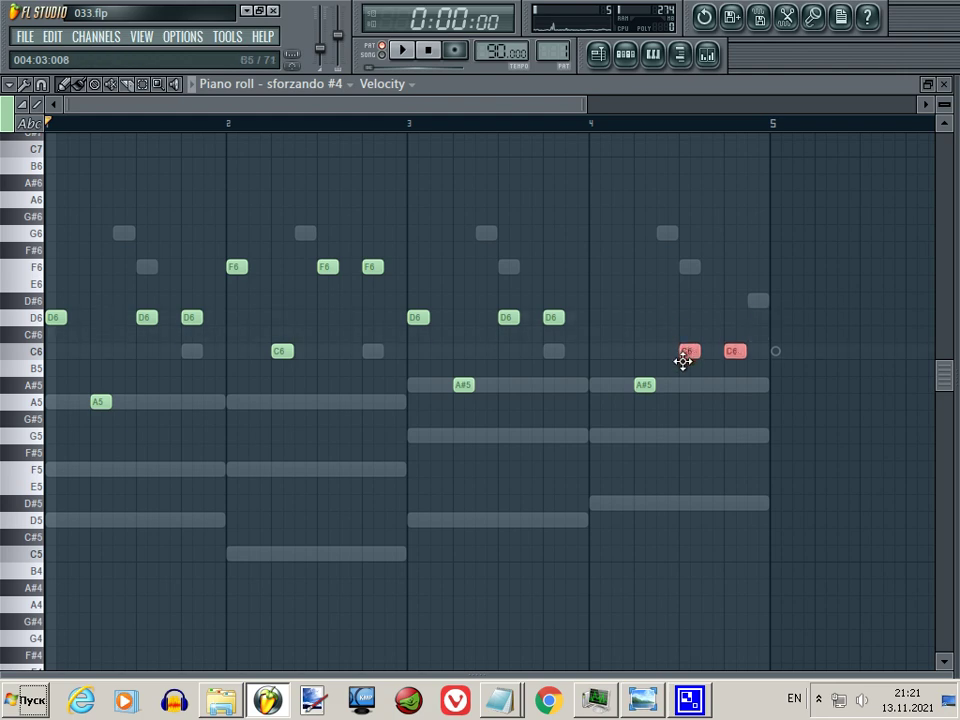
pyautogui.moveTo(684, 317); pyautogui.dragTo(681, 356)
pyautogui.press('space')
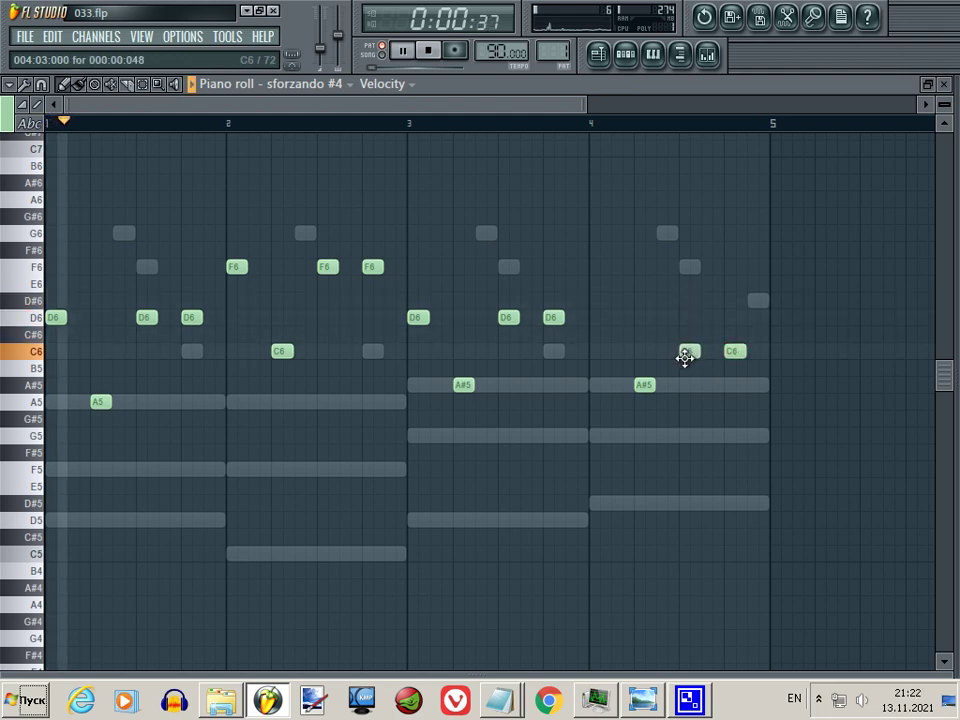
pyautogui.press('space')
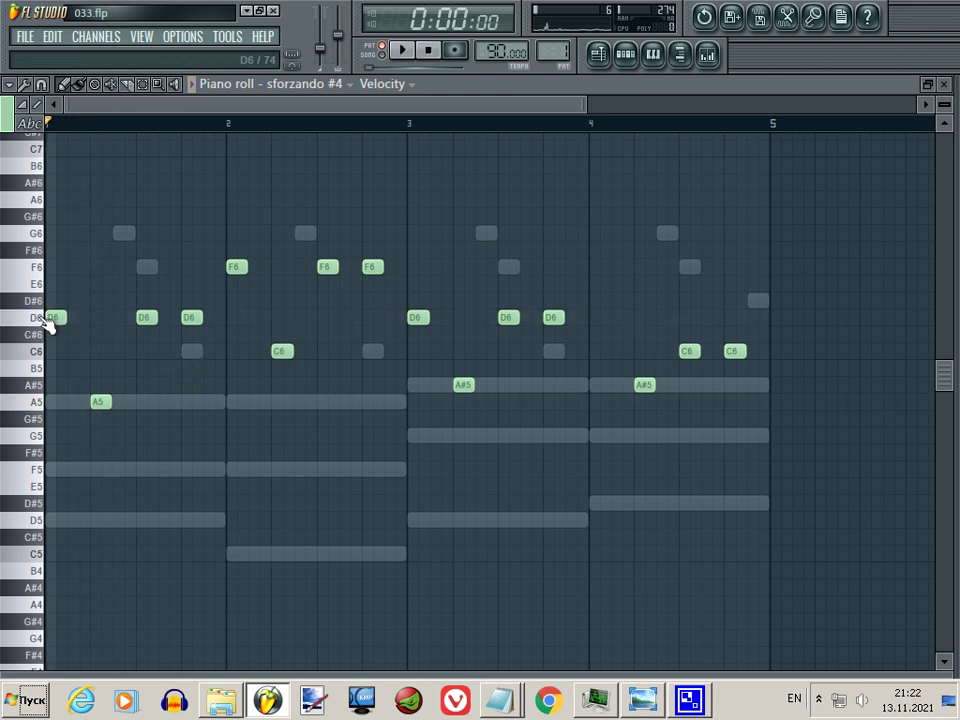
# Duplicate all the staccato notes across the four bars one octave higher and play the pattern.
pyautogui.scroll(4, 35, 368)
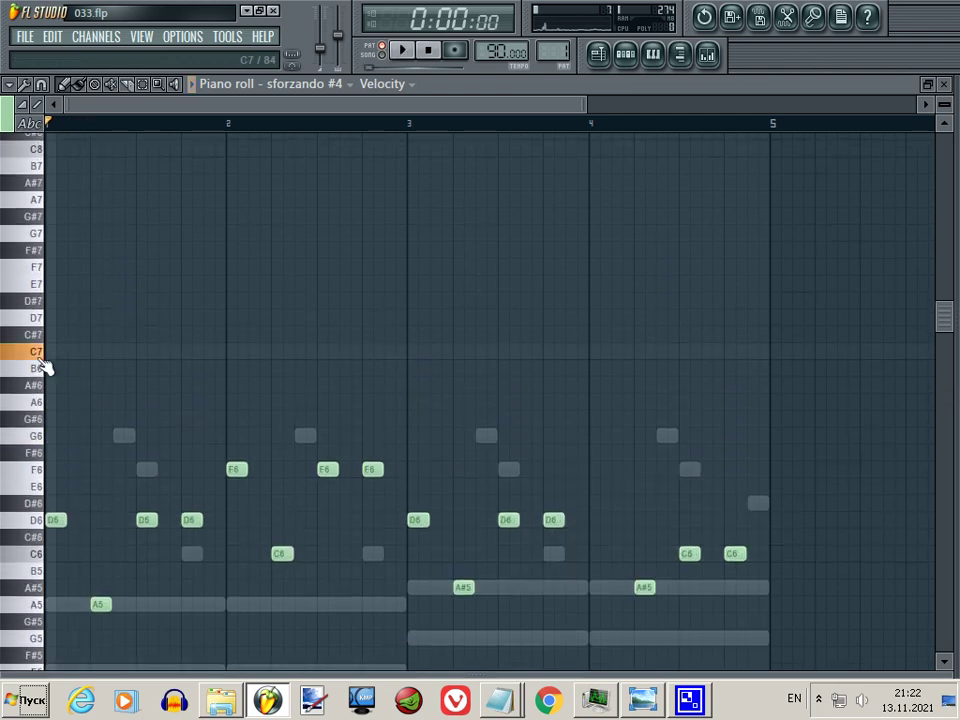
pyautogui.scroll(-1, 77, 415)
pyautogui.moveTo(64, 364); pyautogui.dragTo(771, 660)
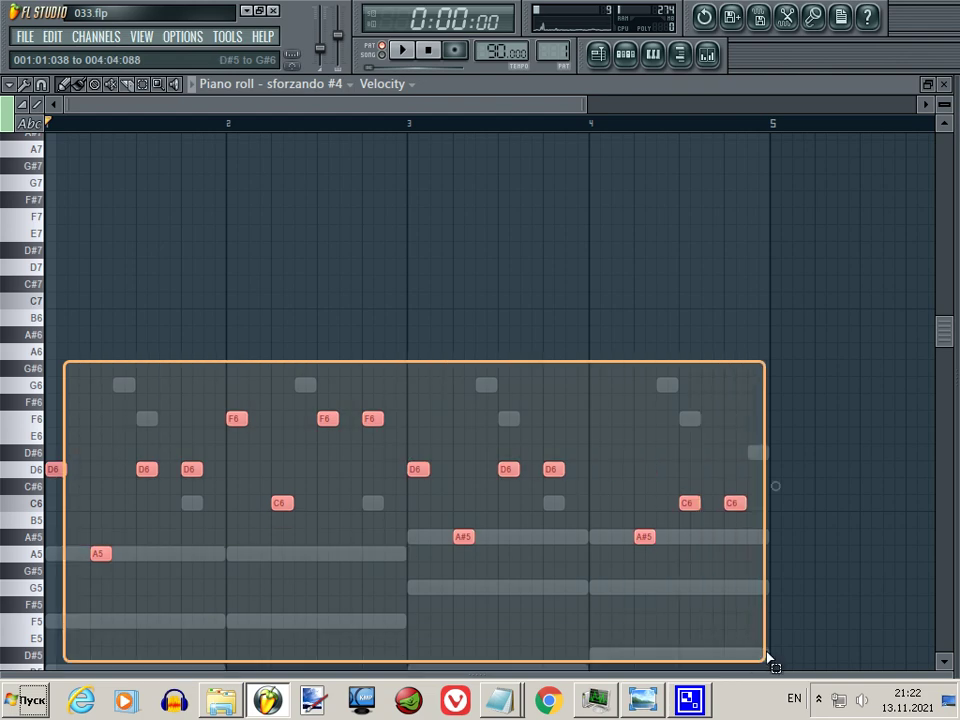
pyautogui.moveTo(57, 472); pyautogui.dragTo(43, 266)
pyautogui.press('space')
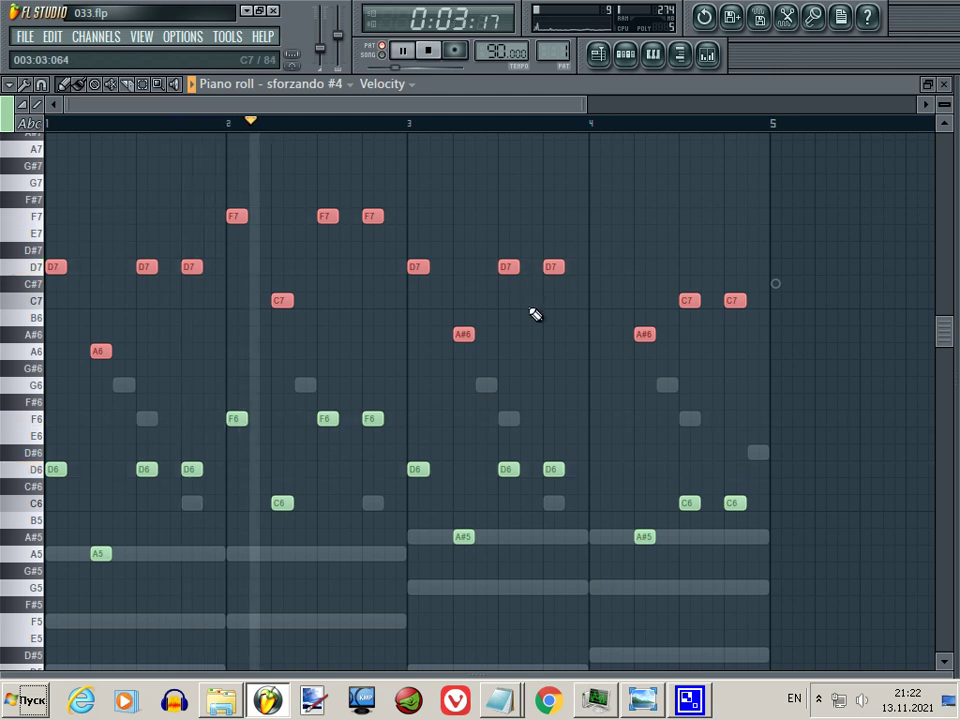
# Lower the velocity of the selected upper-octave notes, play sforzando #4 soloed, and deselect the notes.
pyautogui.moveTo(815, 675); pyautogui.dragTo(789, 422)
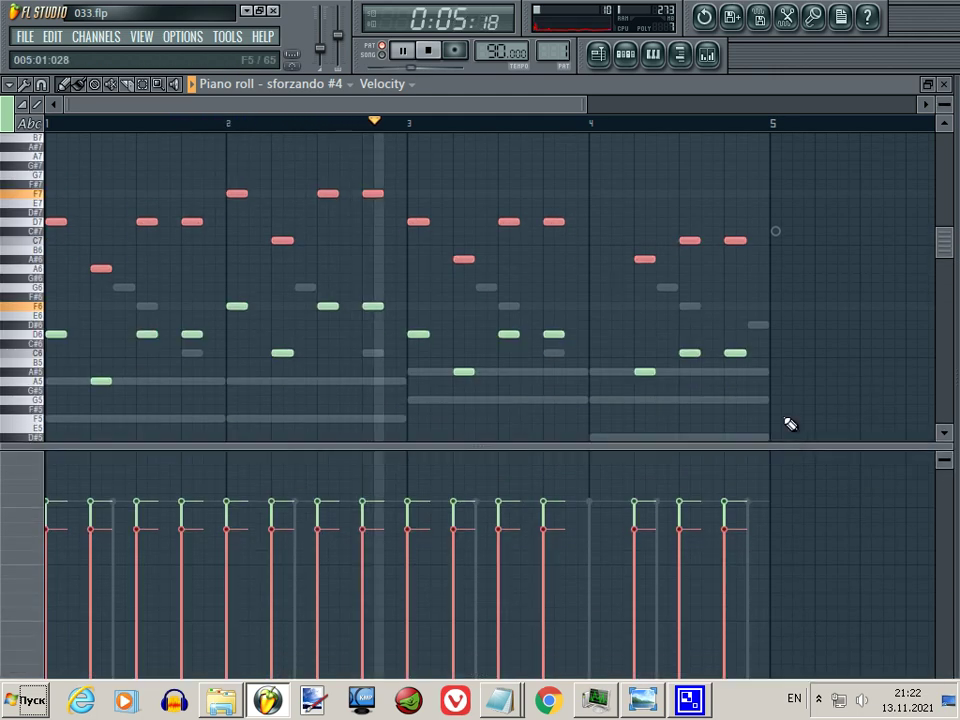
pyautogui.press('space')
pyautogui.click(625, 55)
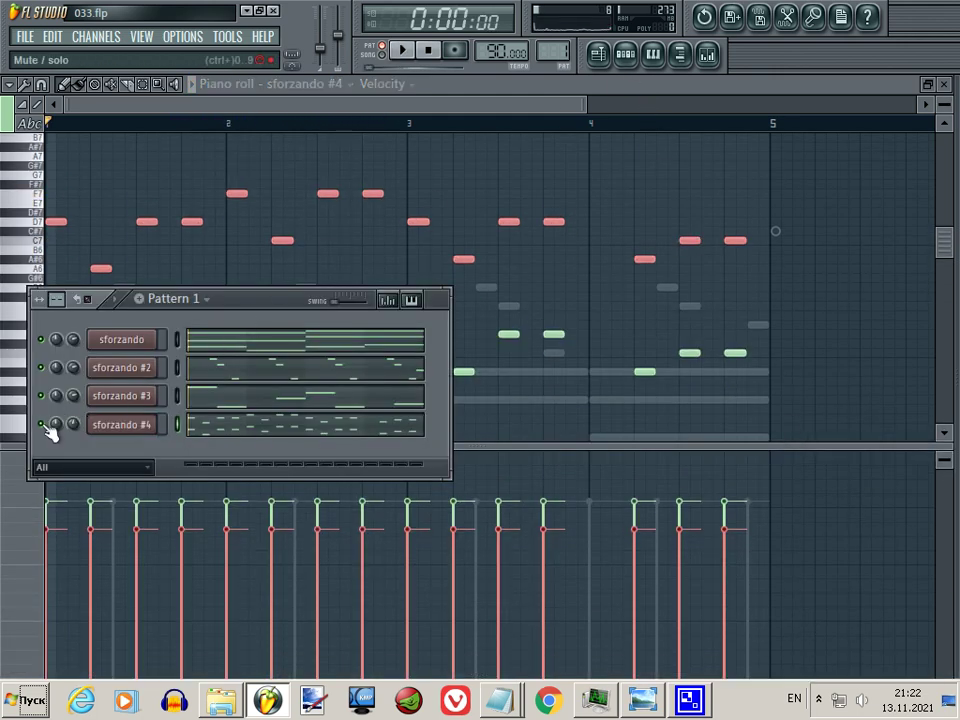
pyautogui.press('space')
pyautogui.click(322, 87)
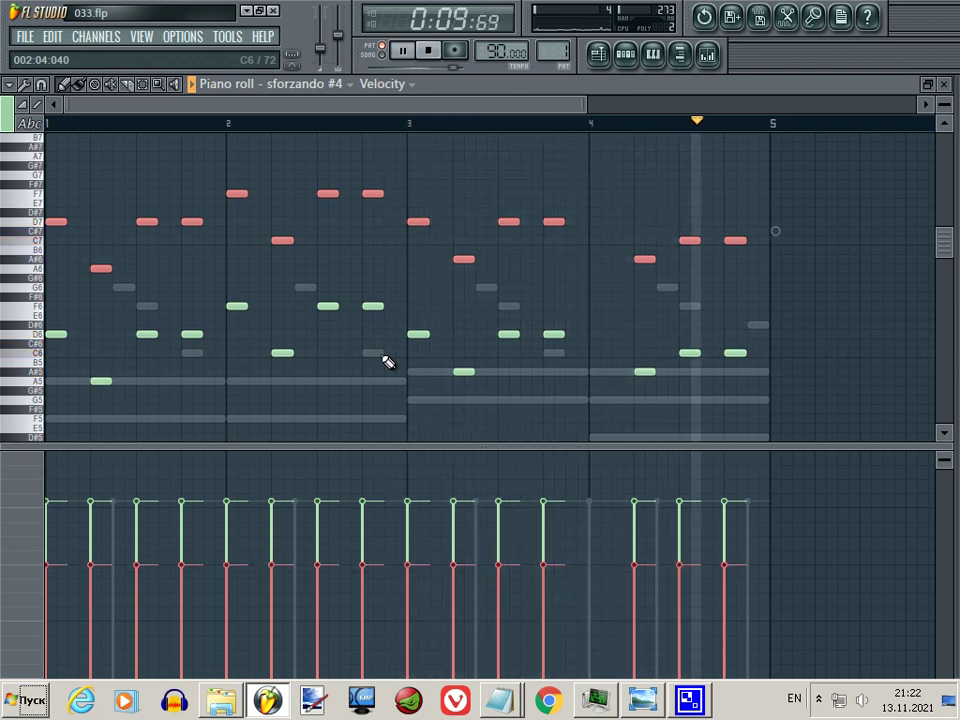
pyautogui.keyDown('ctrl'); pyautogui.click(548, 293); pyautogui.keyUp('ctrl')
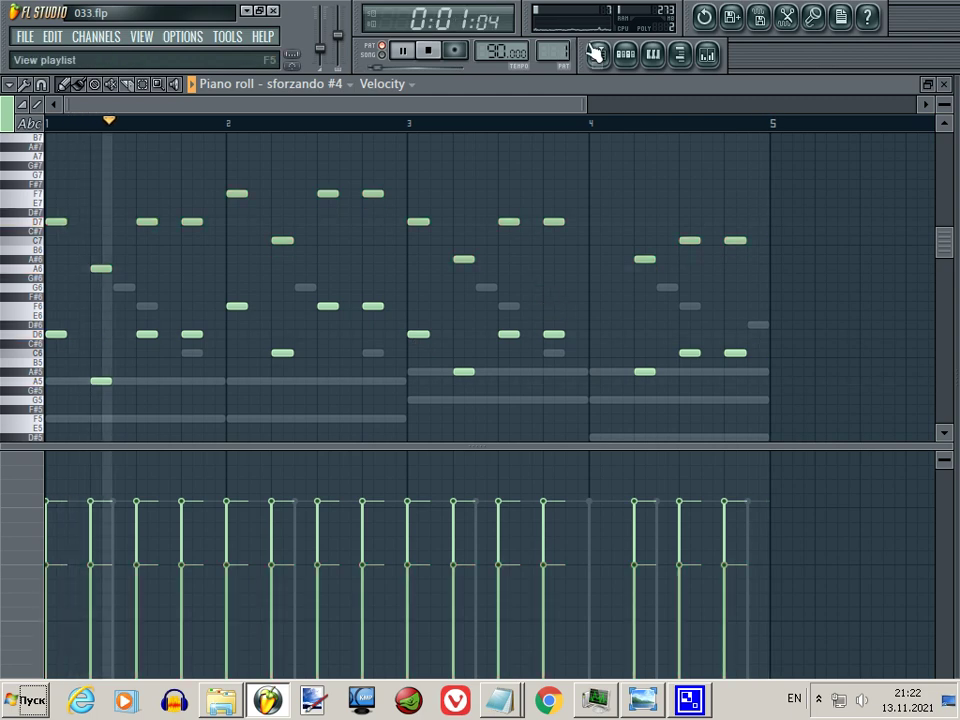
# Unmute the other three channels during playback and set the sforzando #4 channel volume to 56%.
pyautogui.click(625, 55)
pyautogui.click(41, 339)
pyautogui.click(41, 368)
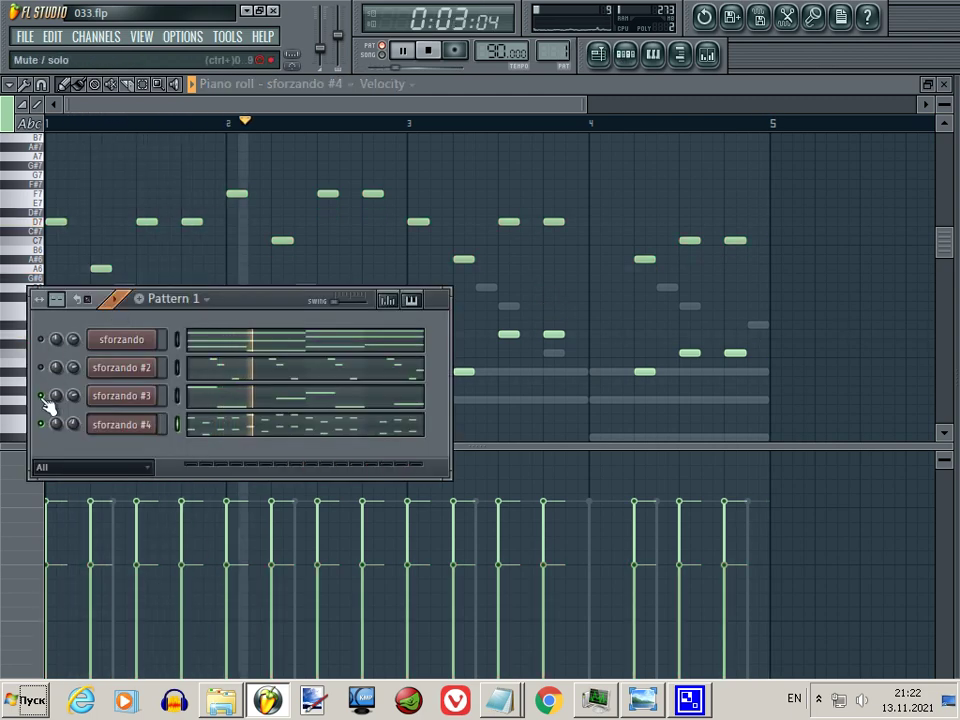
pyautogui.click(41, 368)
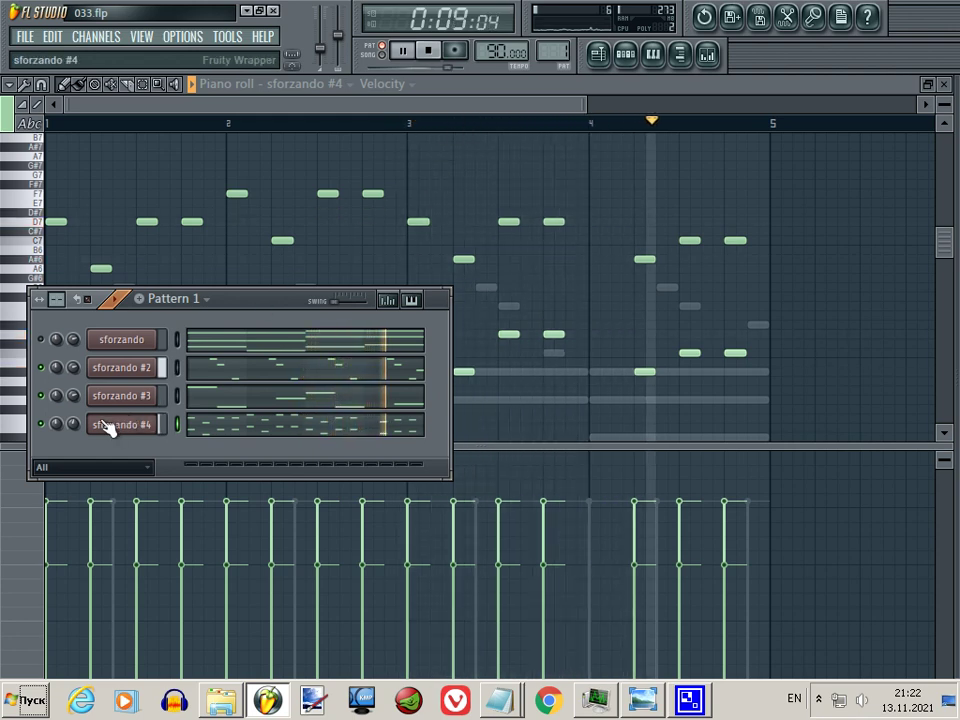
pyautogui.moveTo(79, 433); pyautogui.dragTo(78, 437)
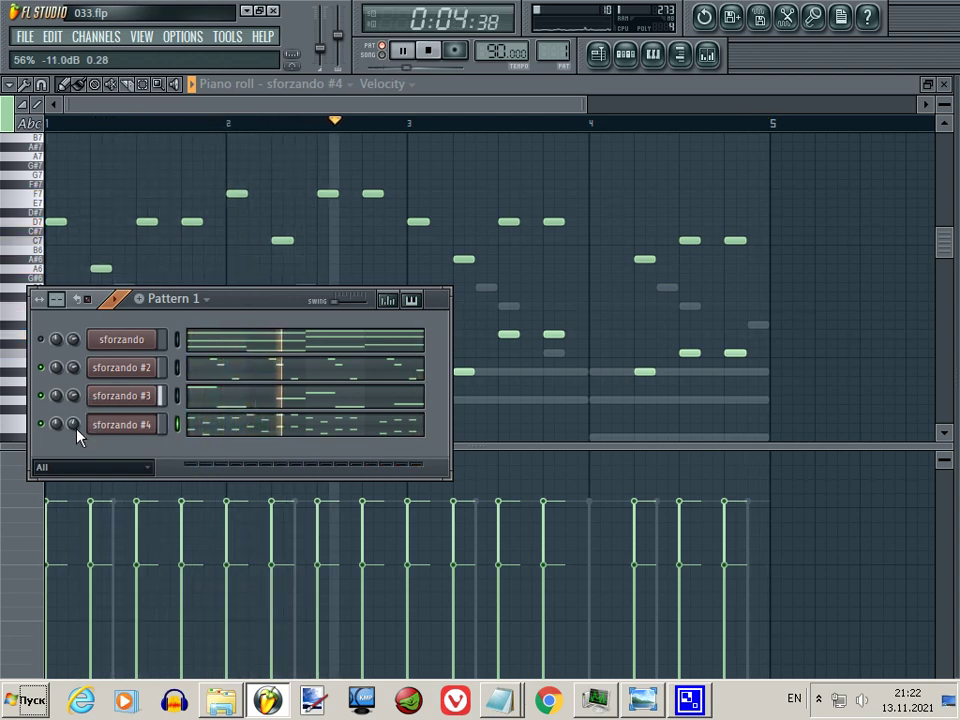
pyautogui.moveTo(76, 430); pyautogui.dragTo(77, 431)
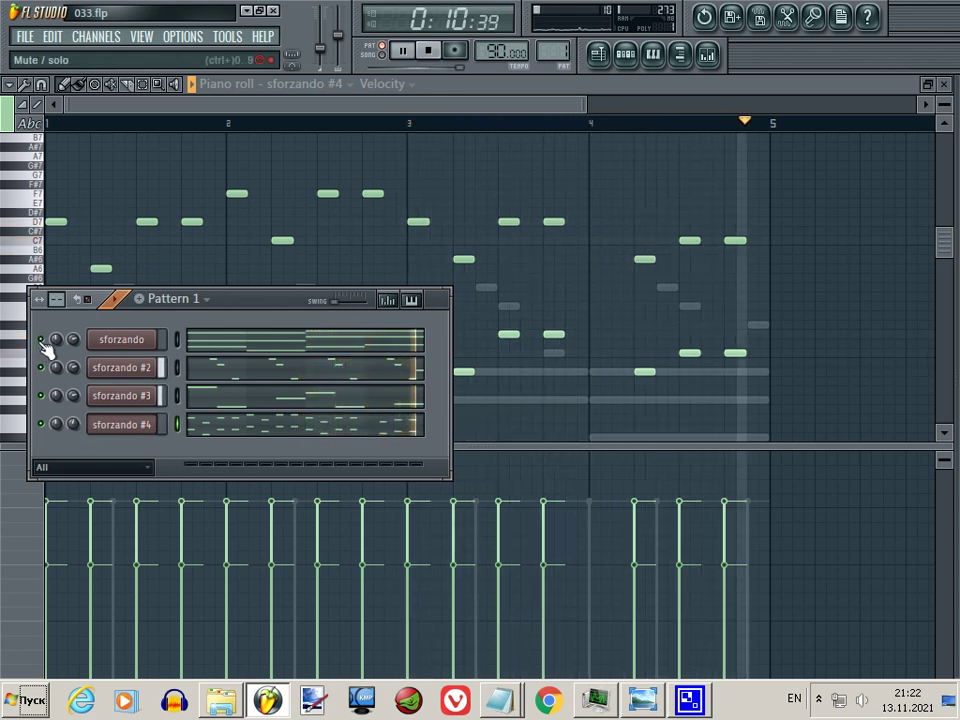
# Close the piano roll and sforzando plugin window, and fine-tune the sforzando #4 channel volume during playback.
pyautogui.click(943, 84)
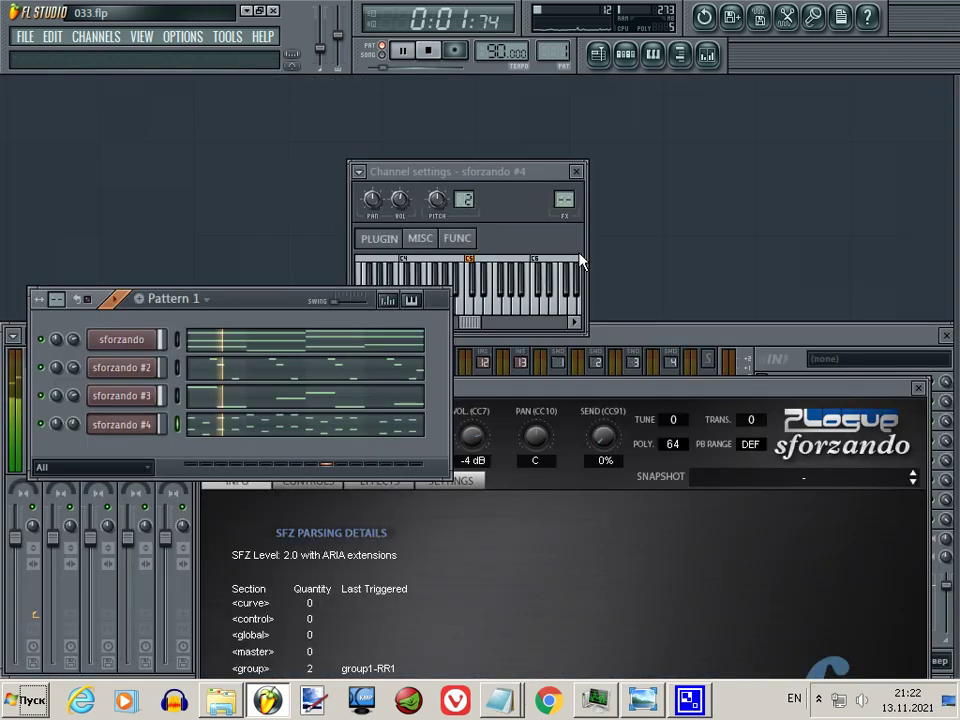
pyautogui.click(918, 387)
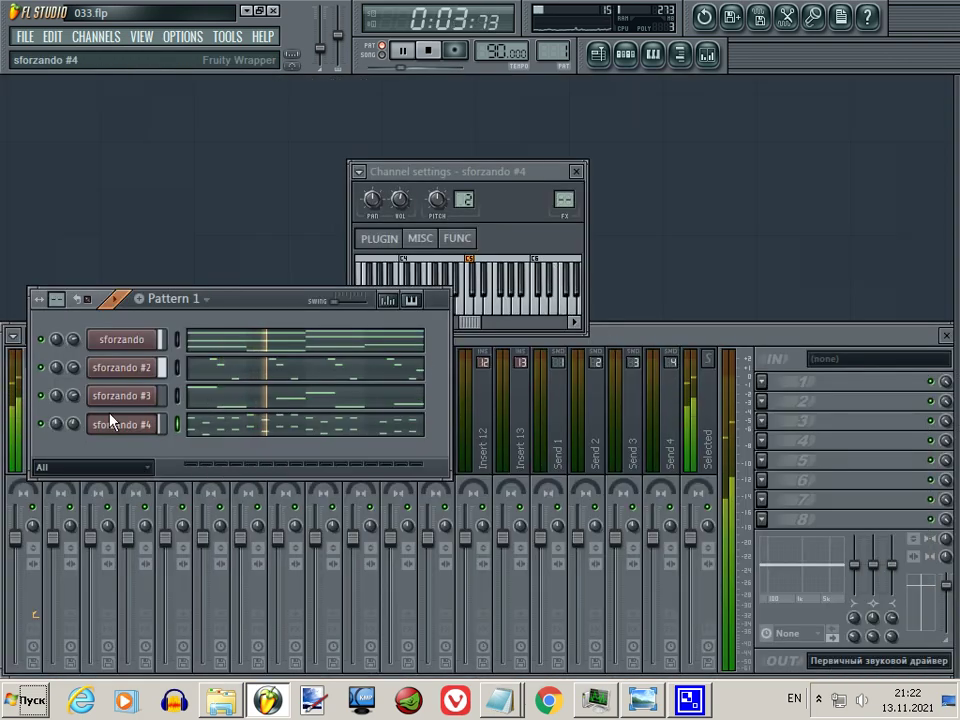
pyautogui.click(77, 425)
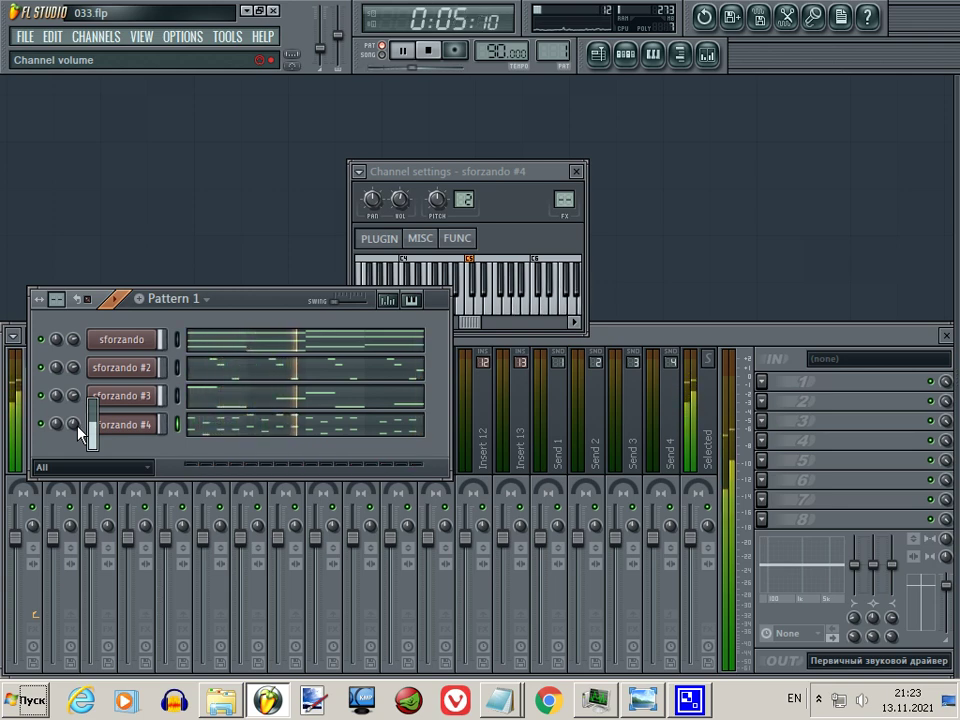
pyautogui.scroll(2, 78, 427)
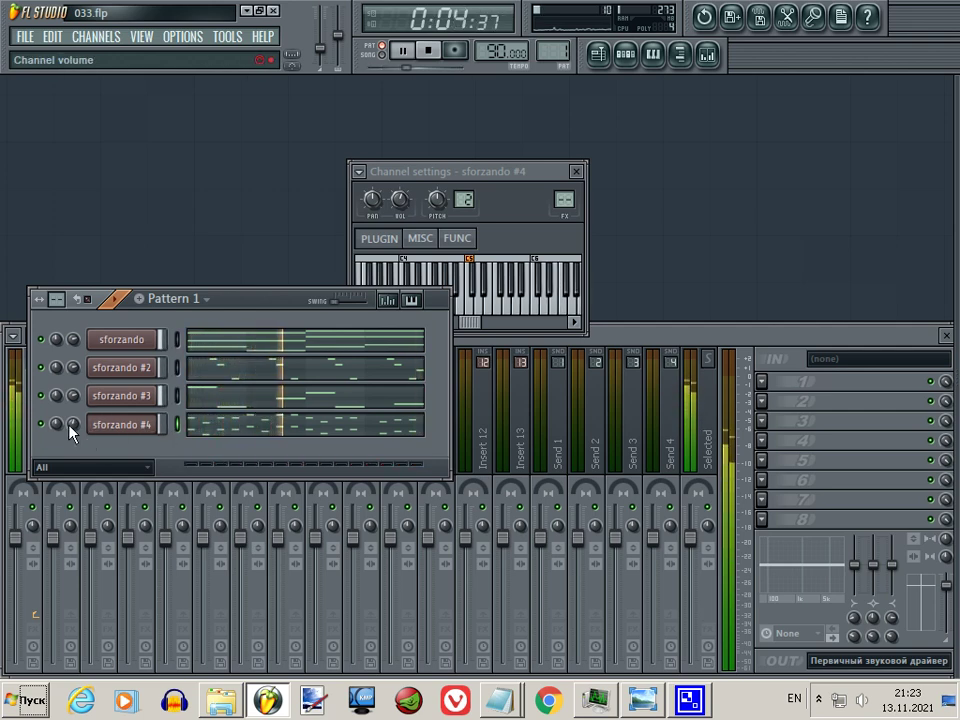
# Open the sforzando #4 piano roll showing all four bars, solo the channel and play its part.
pyautogui.click(303, 435)
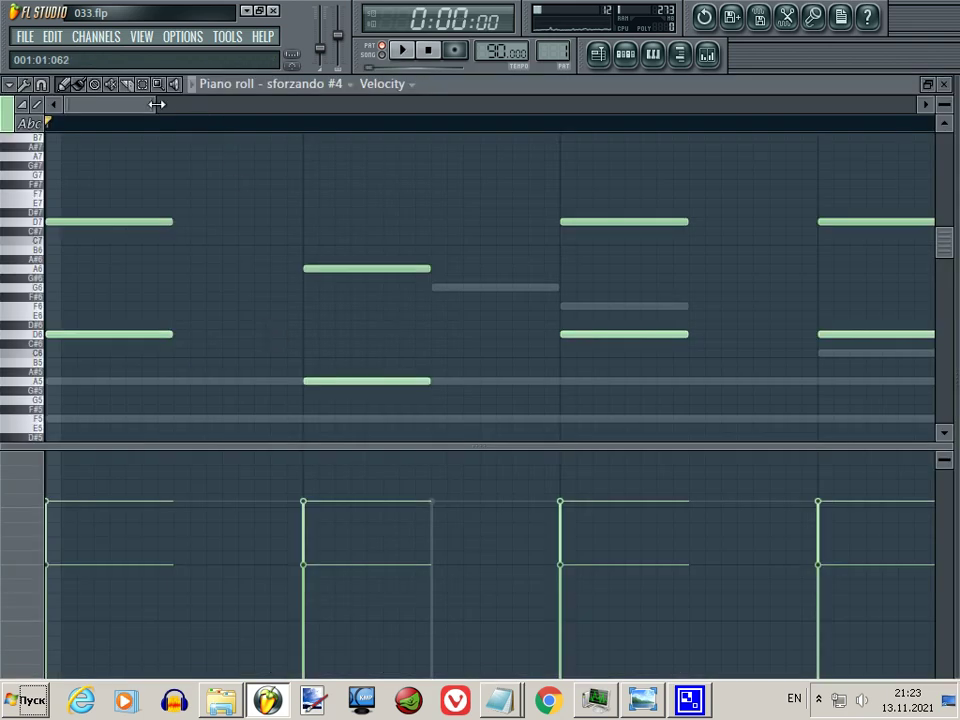
pyautogui.moveTo(157, 104); pyautogui.dragTo(593, 103)
pyautogui.click(625, 54)
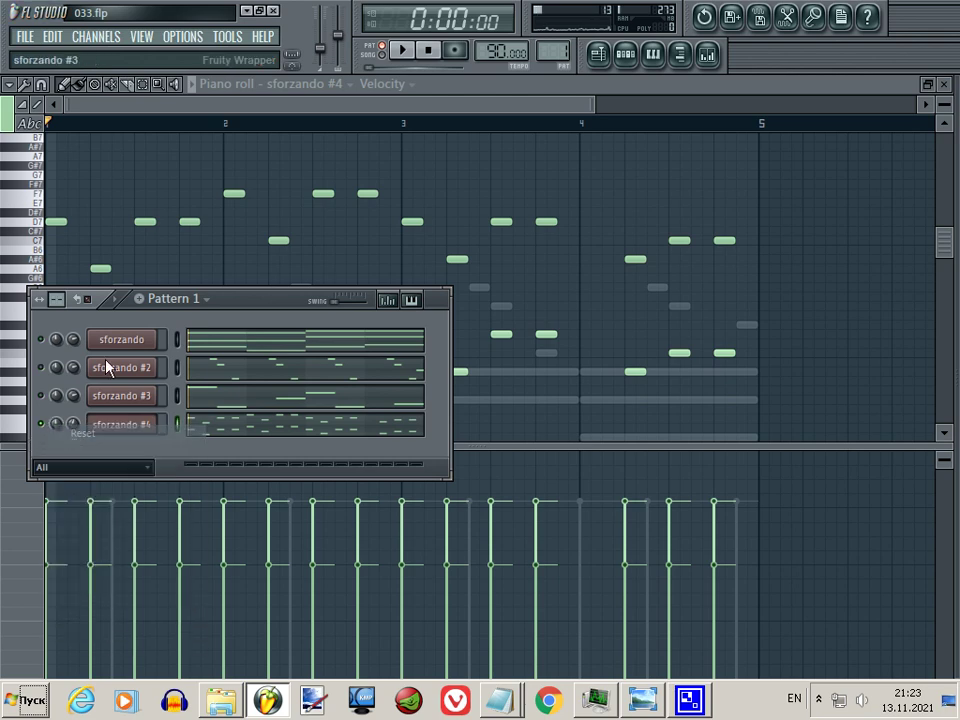
pyautogui.click(386, 107)
pyautogui.press('space')
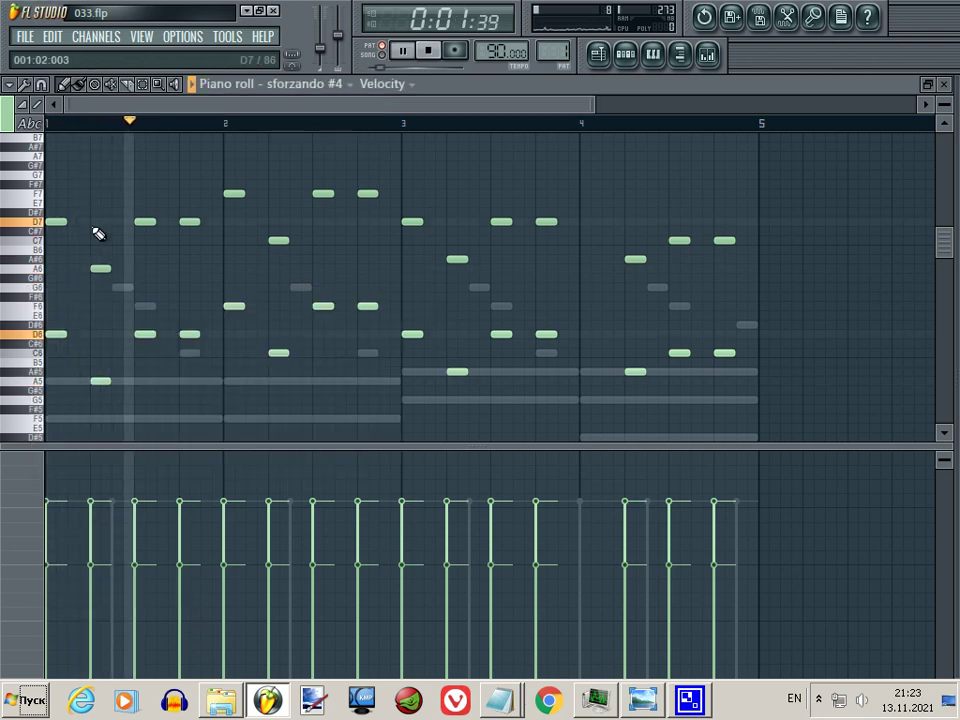
pyautogui.press('space')
# Delete the upper-octave notes, preview the pattern without them, and undo the deletion.
pyautogui.moveTo(776, 163); pyautogui.dragTo(27, 287)
pyautogui.press('Delete')
pyautogui.press('space')
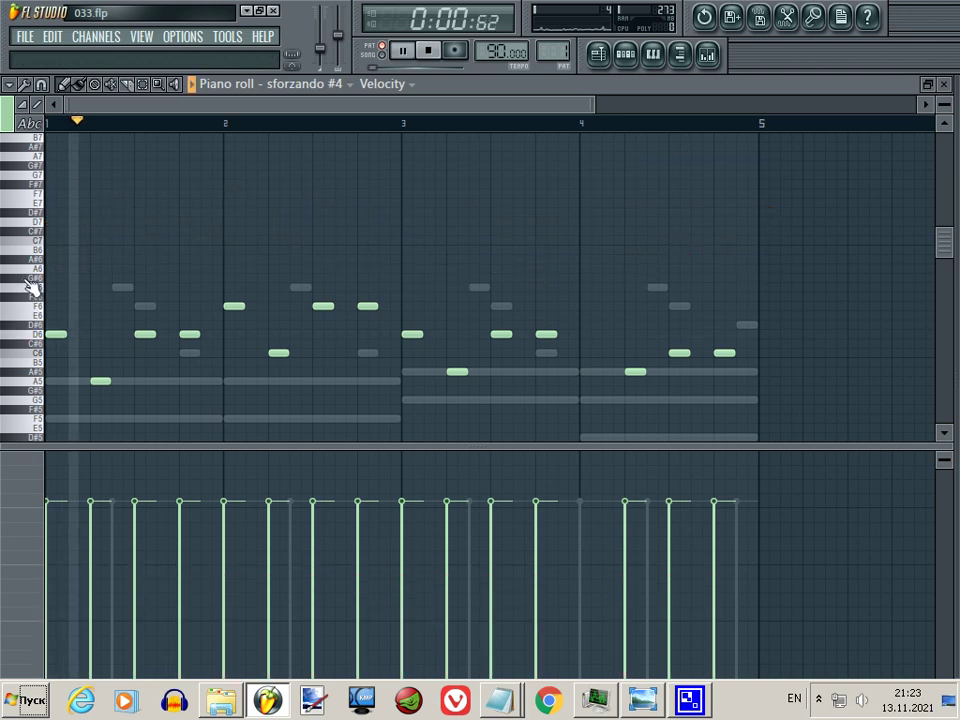
pyautogui.press('space')
pyautogui.hotkey('ctrl', 'z')
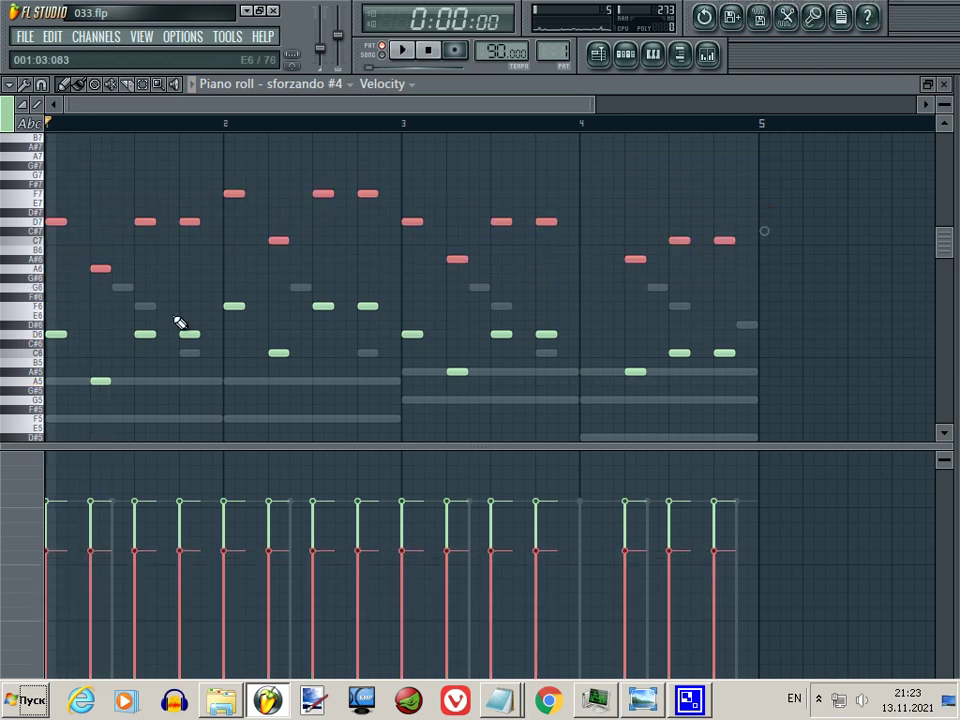
# Adjust the velocity of the selected upper-octave notes to slightly below the lower-octave notes while previewing the pattern.
pyautogui.press('space')
pyautogui.press('space')
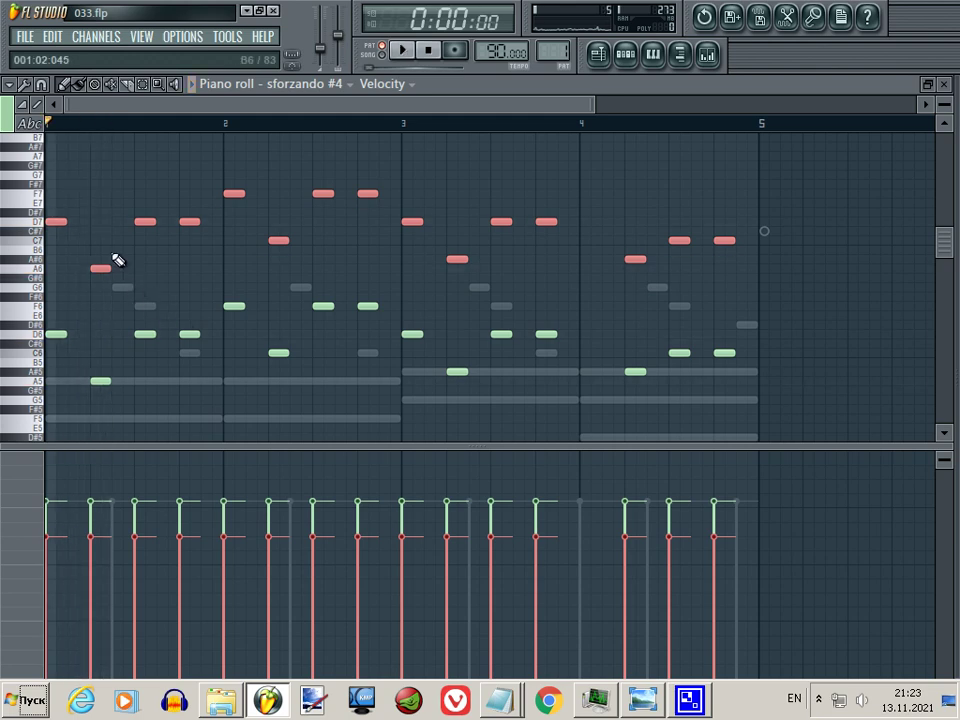
pyautogui.scroll(-5, 130, 273)
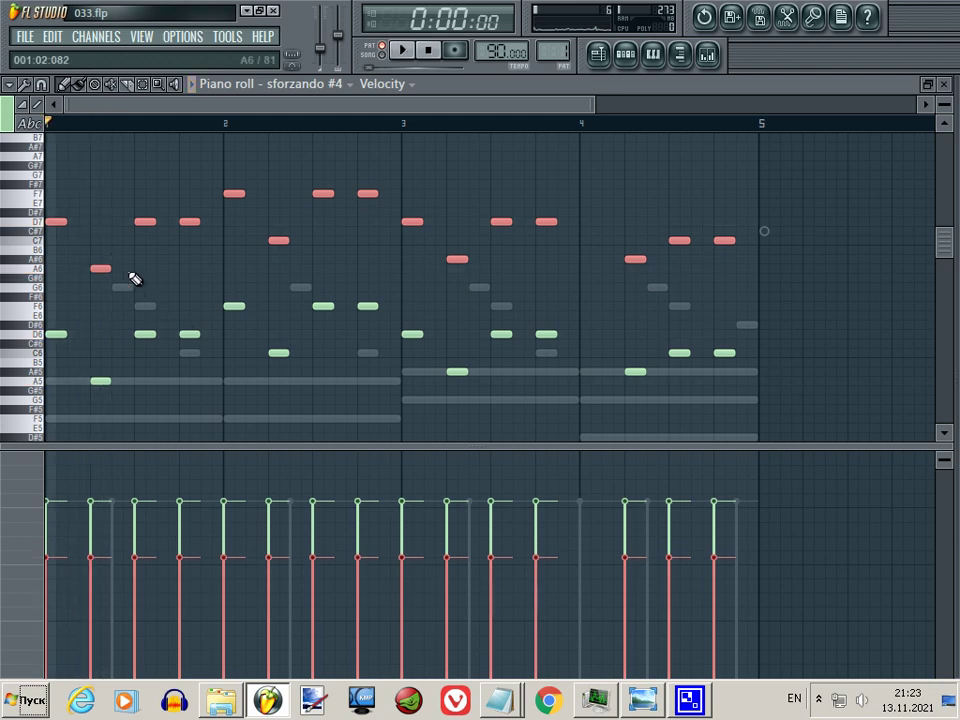
pyautogui.scroll(1, 130, 273)
pyautogui.press('space')
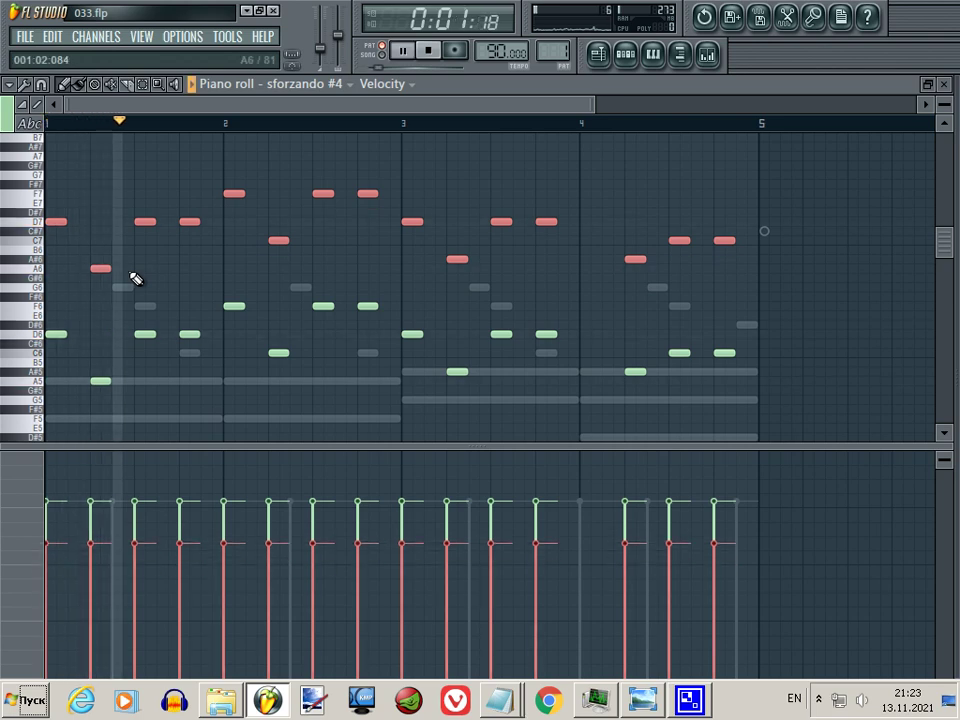
pyautogui.scroll(7, 135, 279)
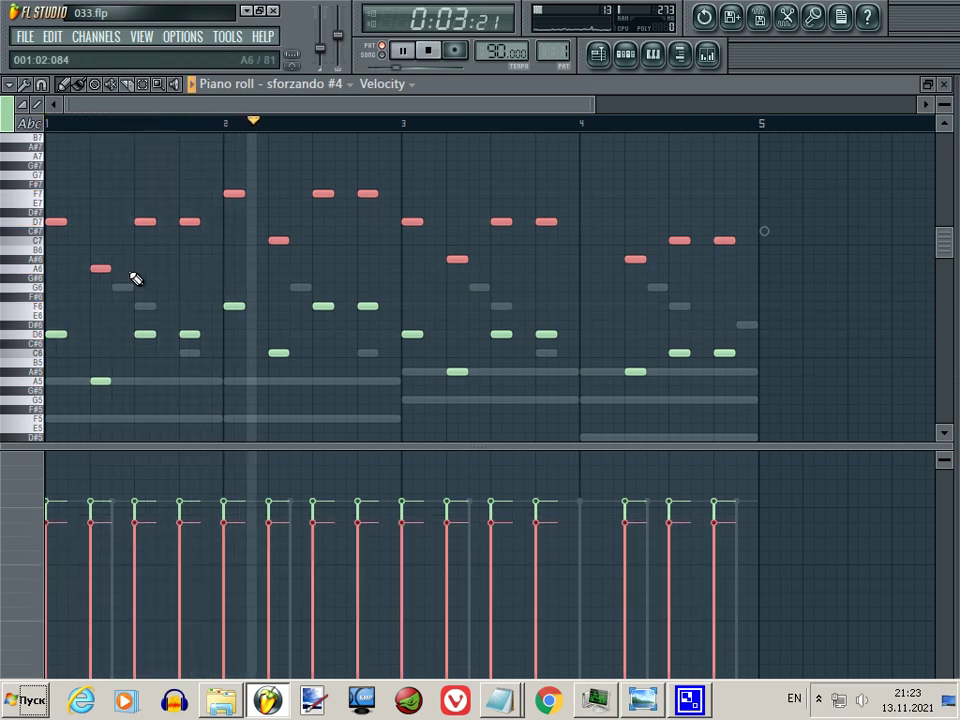
pyautogui.scroll(-2, 135, 279)
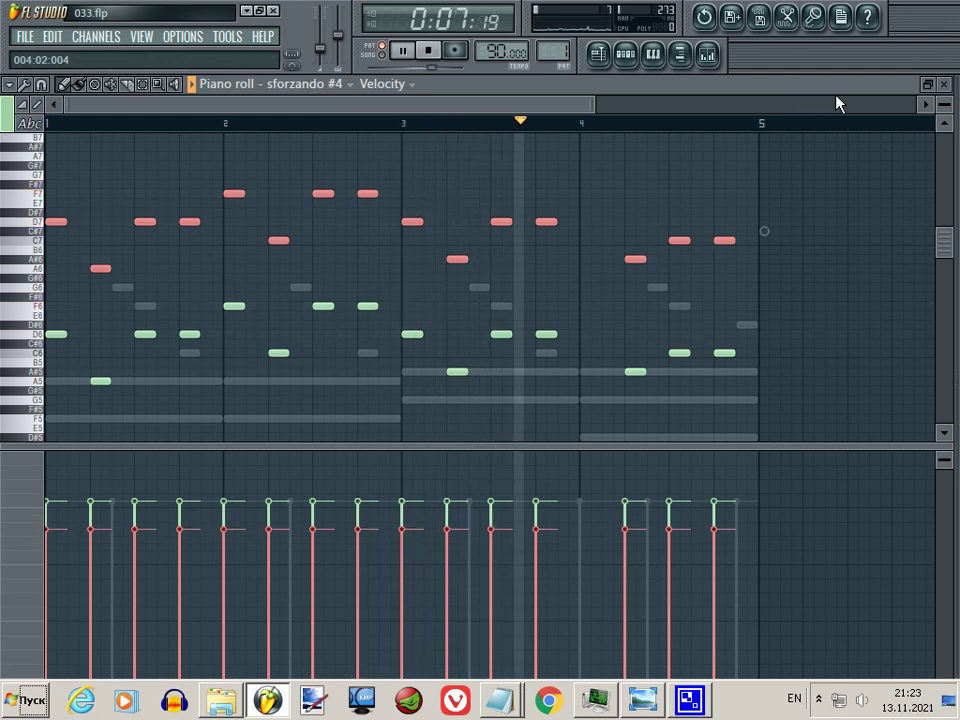
# Close the piano roll and channel settings, unmute all channels, and set the sforzando #4 volume to 59%.
pyautogui.click(943, 84)
pyautogui.click(41, 397)
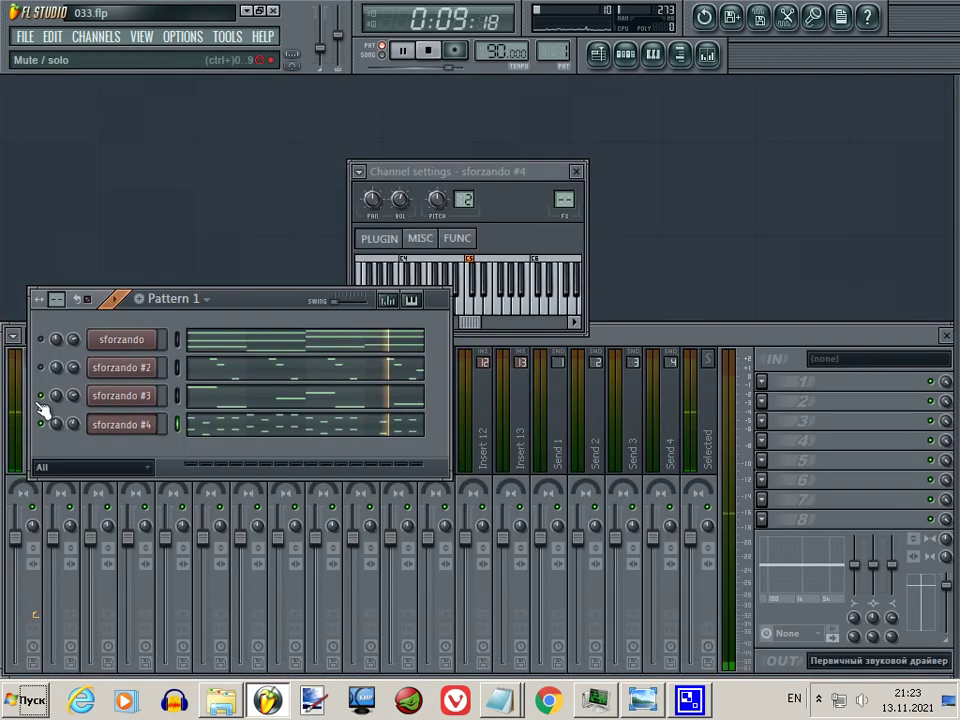
pyautogui.click(41, 368)
pyautogui.click(41, 340)
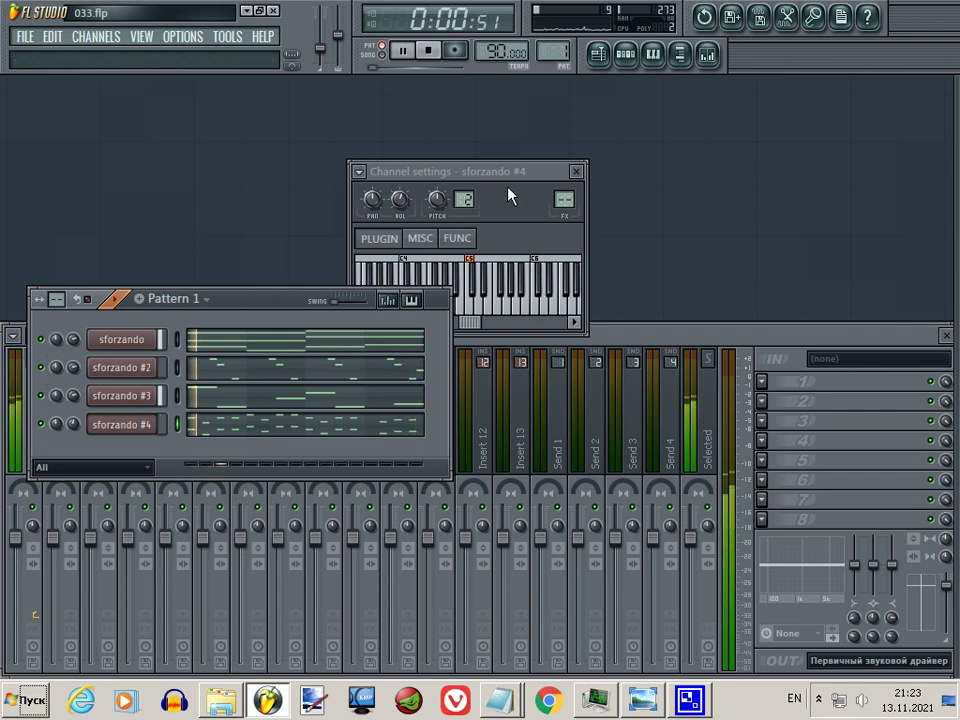
pyautogui.click(576, 171)
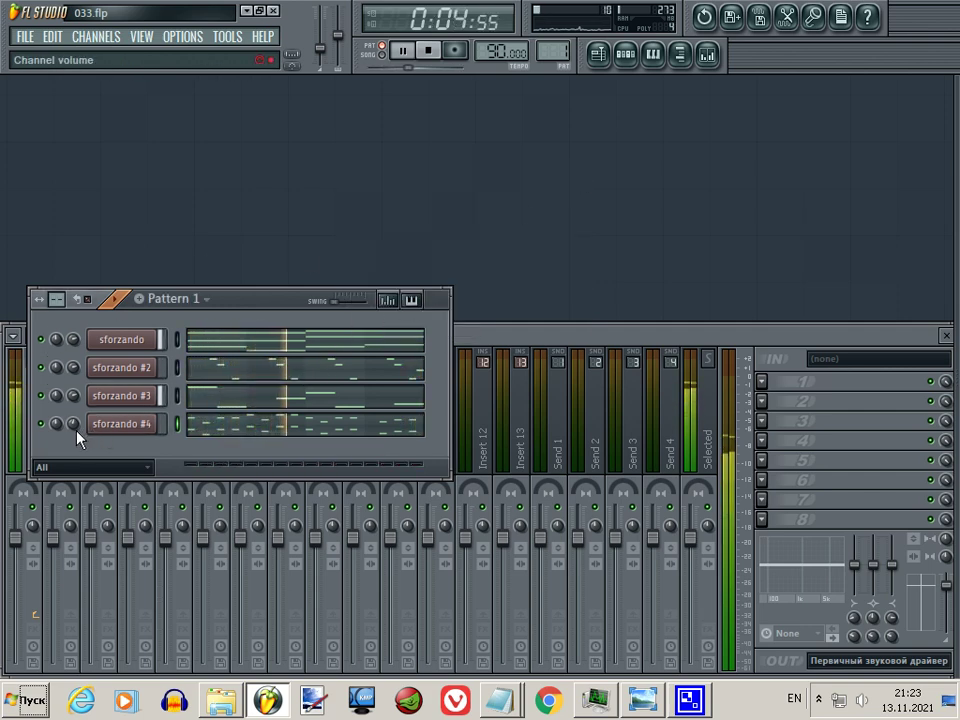
pyautogui.moveTo(77, 431)
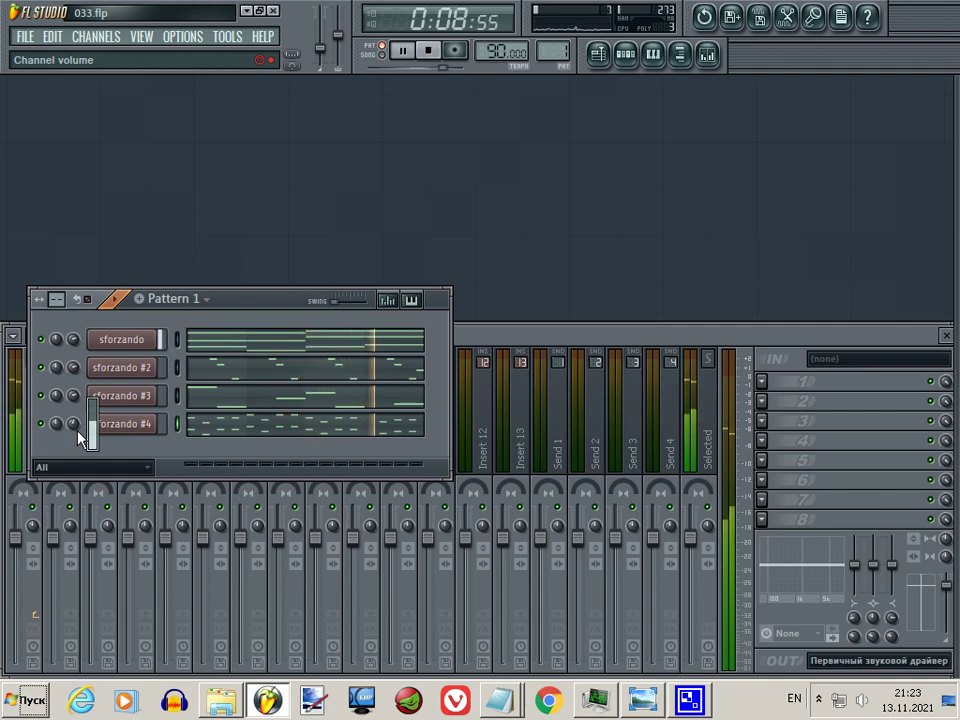
pyautogui.moveTo(84, 431); pyautogui.dragTo(79, 430)
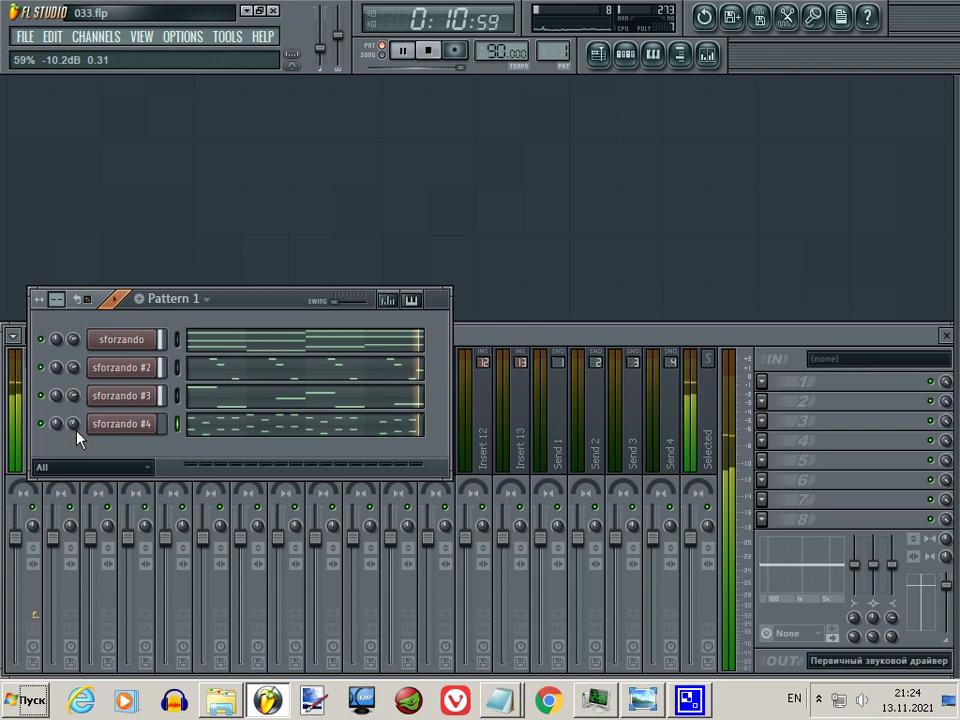
# Stop playback, move the channel rack above the mixer, solo sforzando #4, and reset the main volume.
pyautogui.press('space')
pyautogui.moveTo(289, 300); pyautogui.dragTo(439, 191)
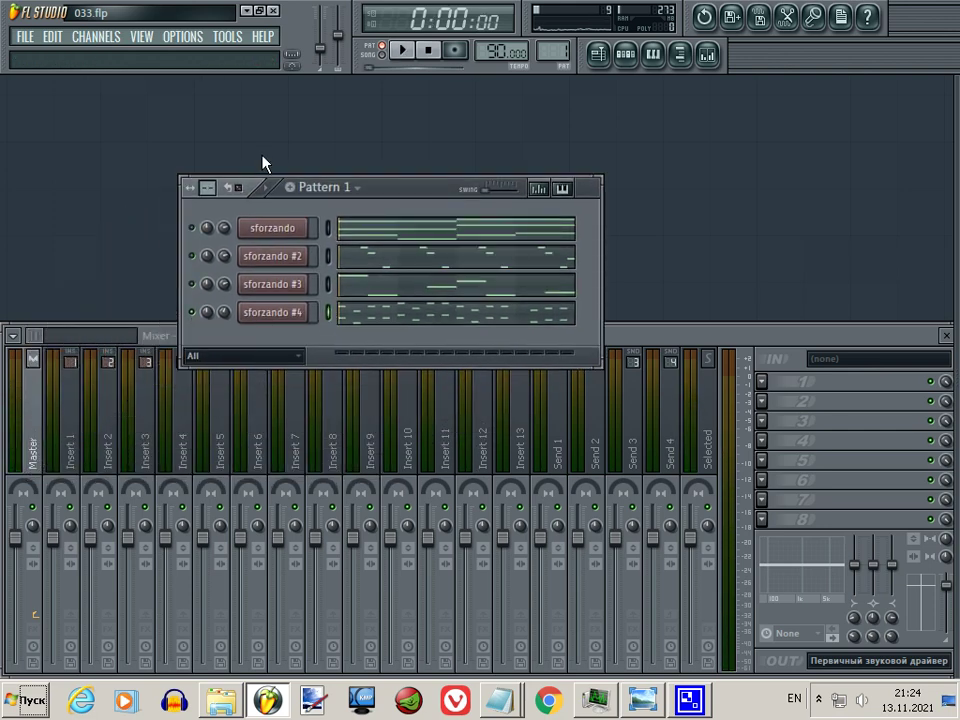
pyautogui.rightClick(224, 313)
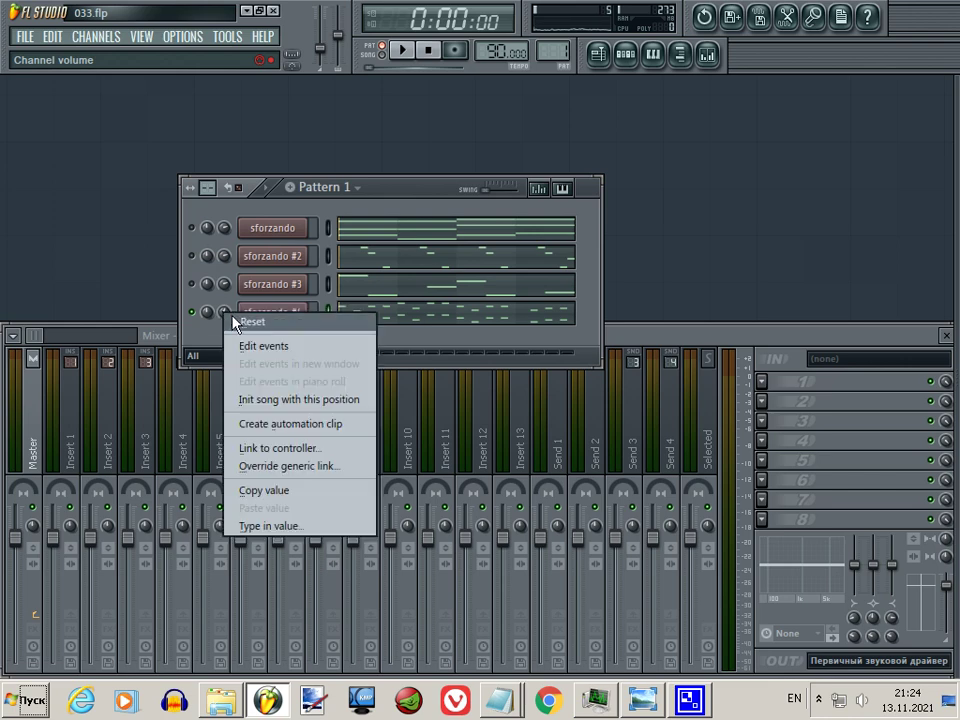
pyautogui.rightClick(320, 48)
pyautogui.click(343, 52)
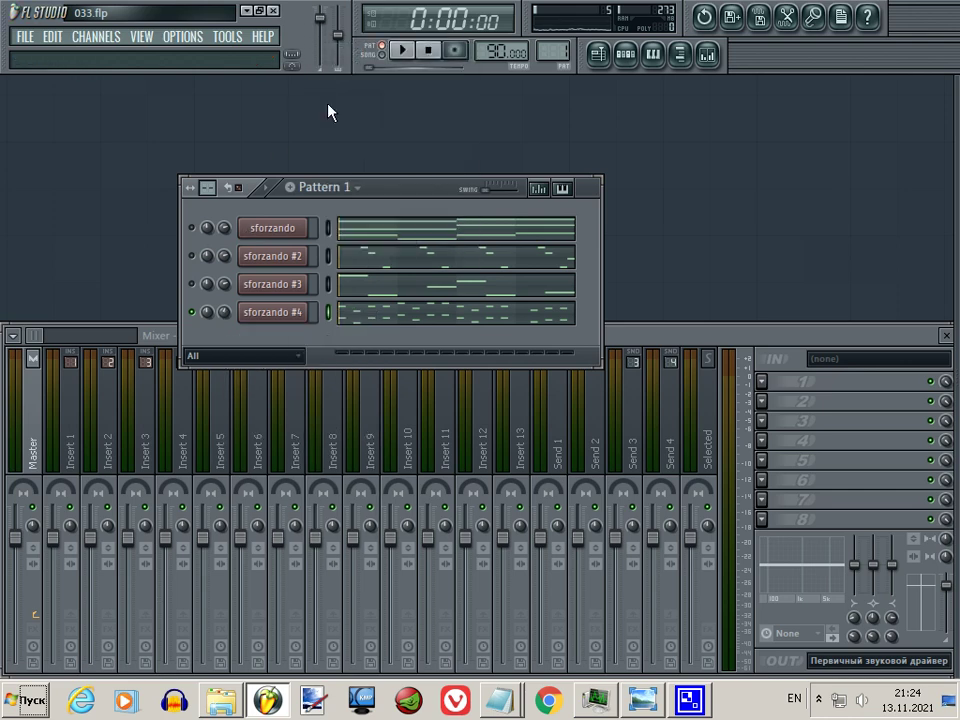
# Render the soloed sforzando #4 pattern to 033.wav with WAV as the output format.
pyautogui.hotkey('ctrl', 'shift', 's')
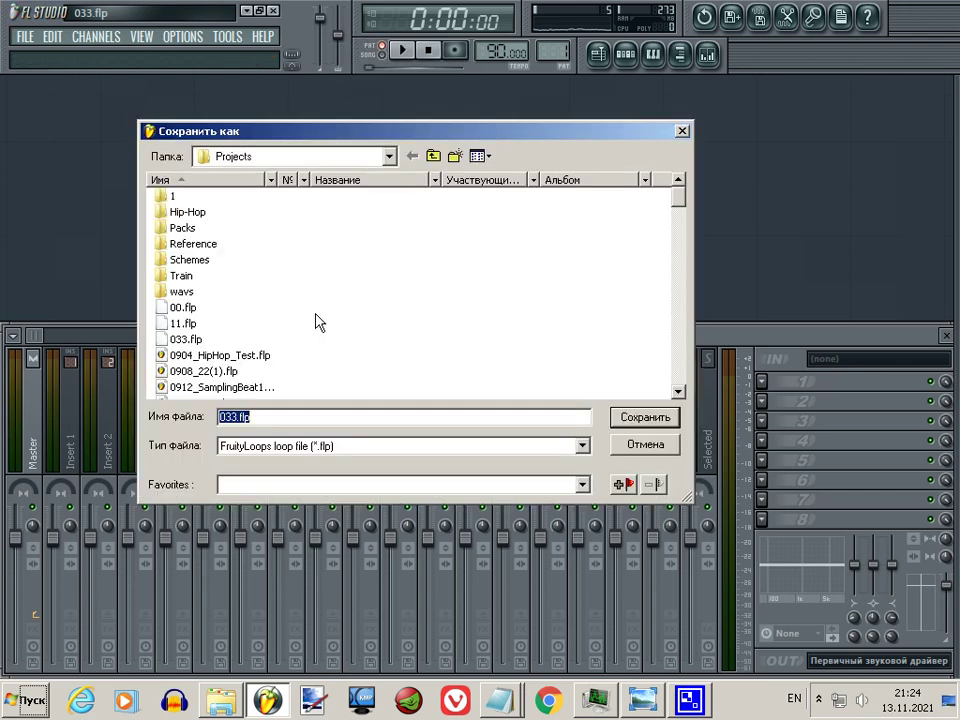
pyautogui.click(582, 446)
pyautogui.click(572, 512)
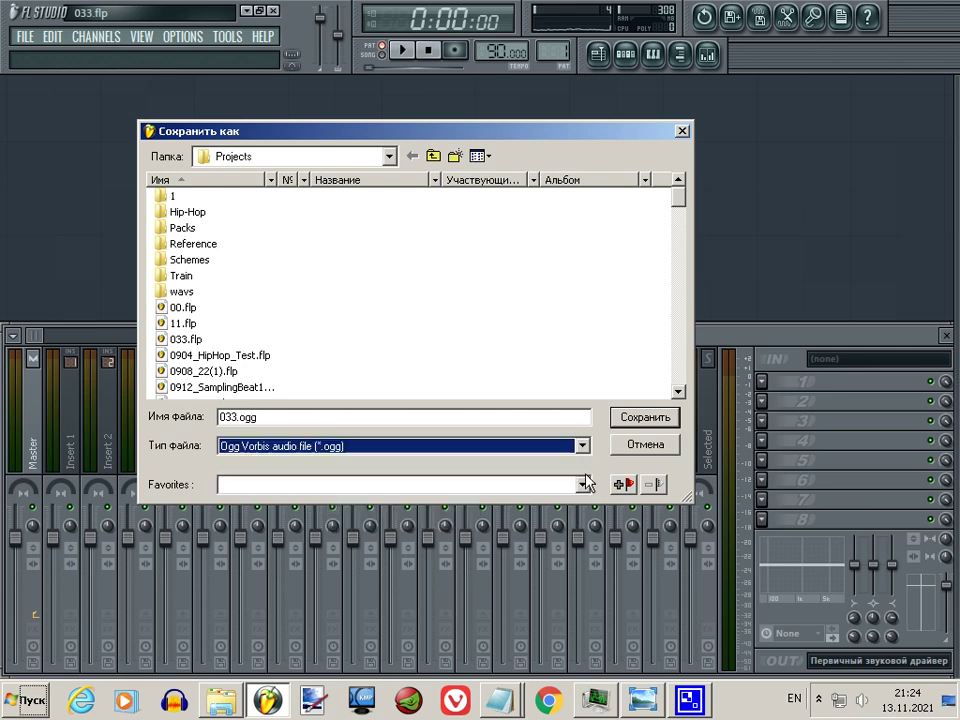
pyautogui.click(644, 416)
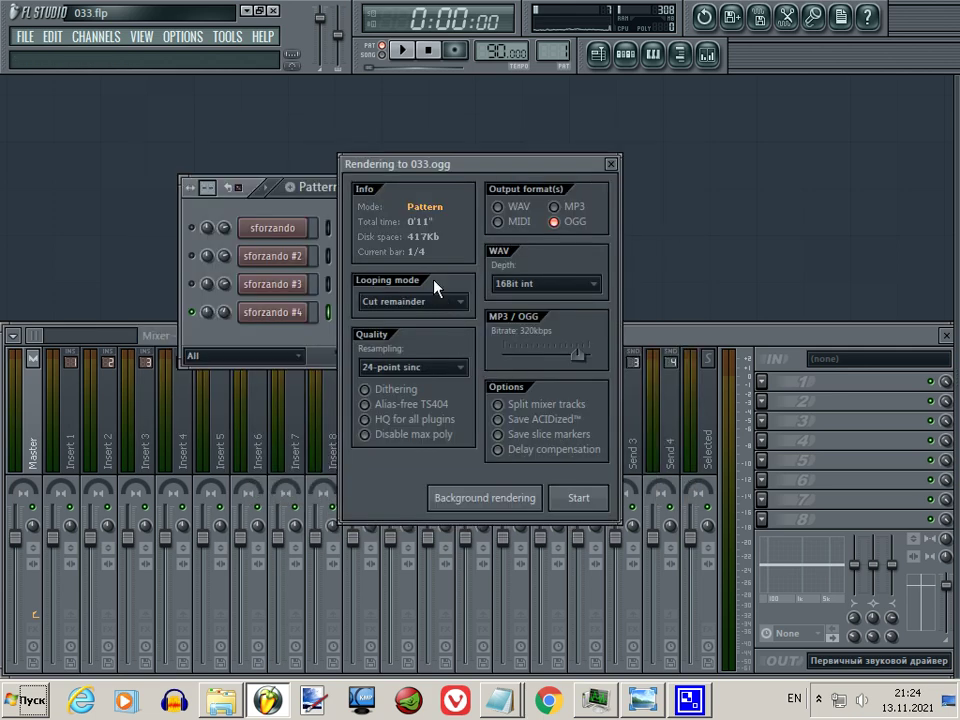
pyautogui.click(553, 221)
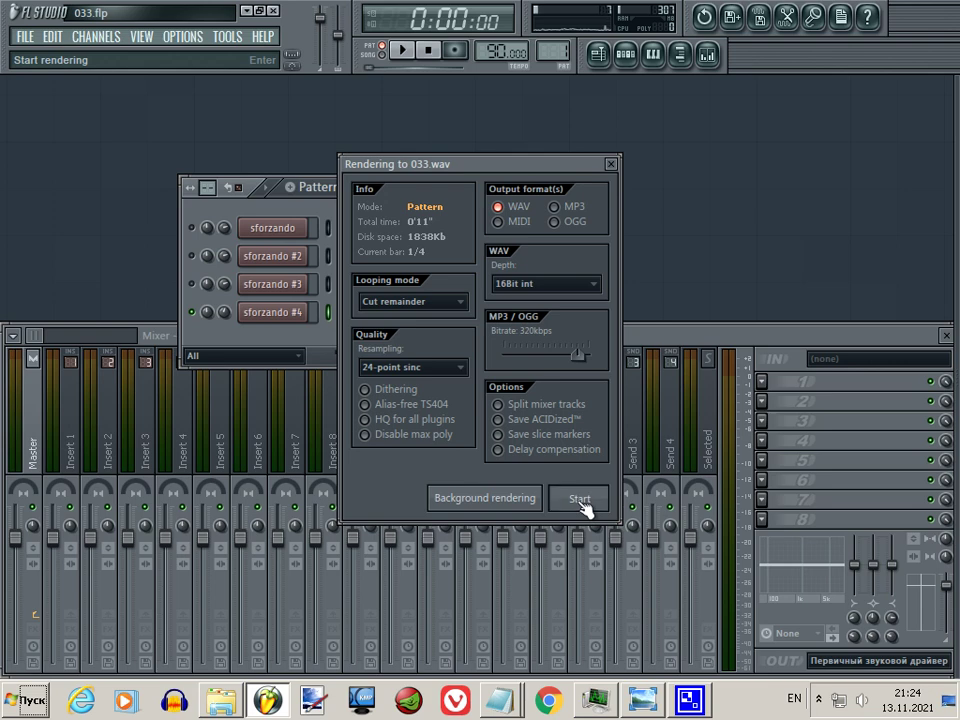
pyautogui.click(583, 505)
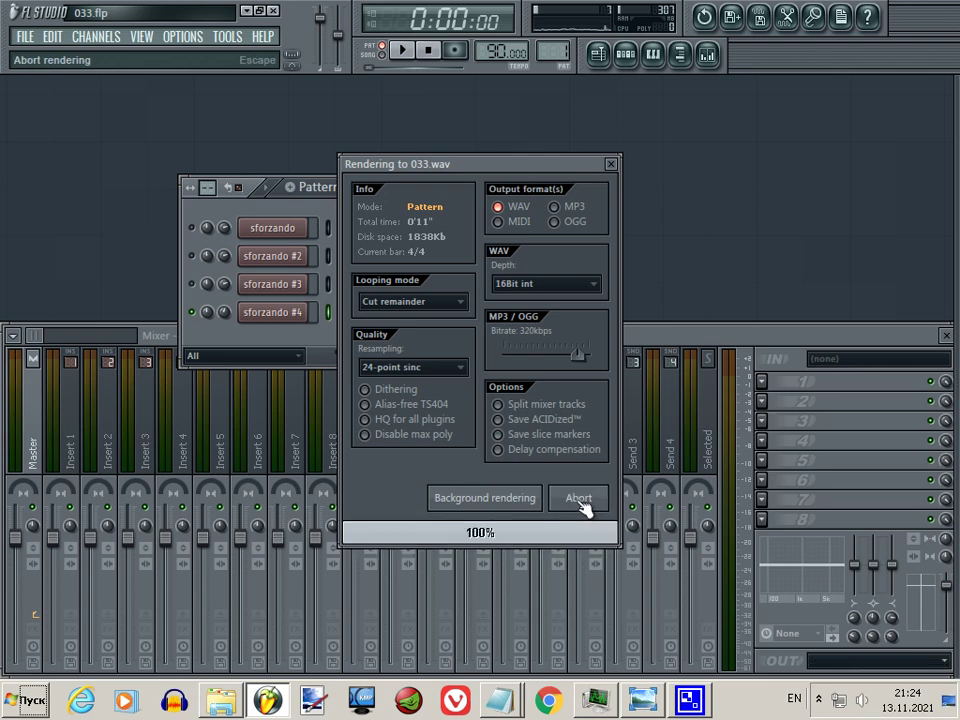
# Lower the main volume and place four consecutive Pattern 1 clips on playlist Track 1, filling bars 1 to 16.
pyautogui.click(680, 54)
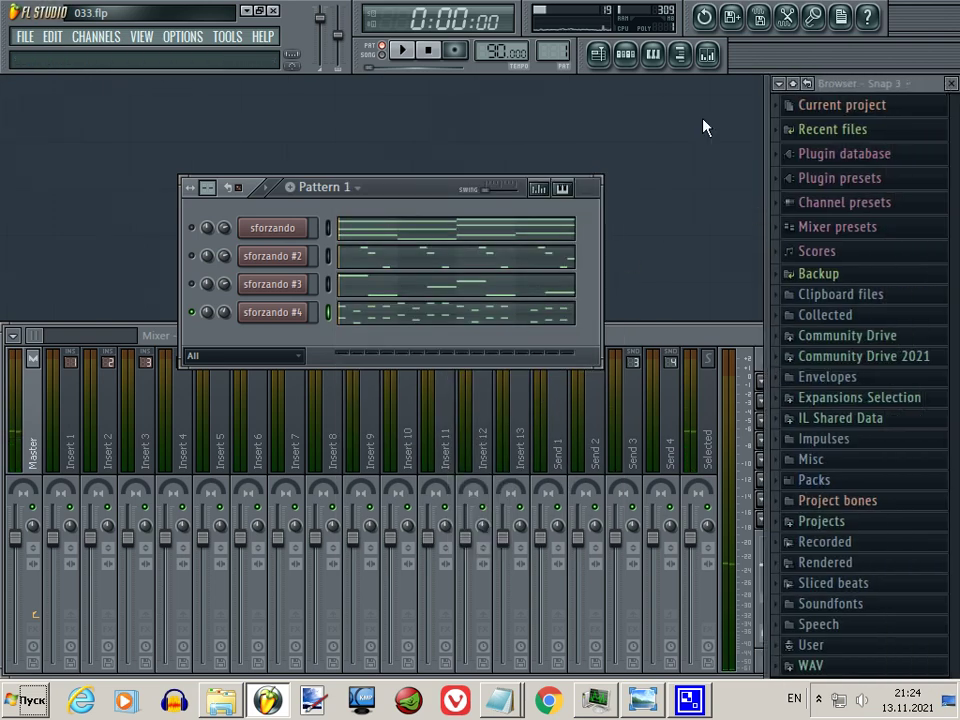
pyautogui.moveTo(323, 20); pyautogui.dragTo(314, 92)
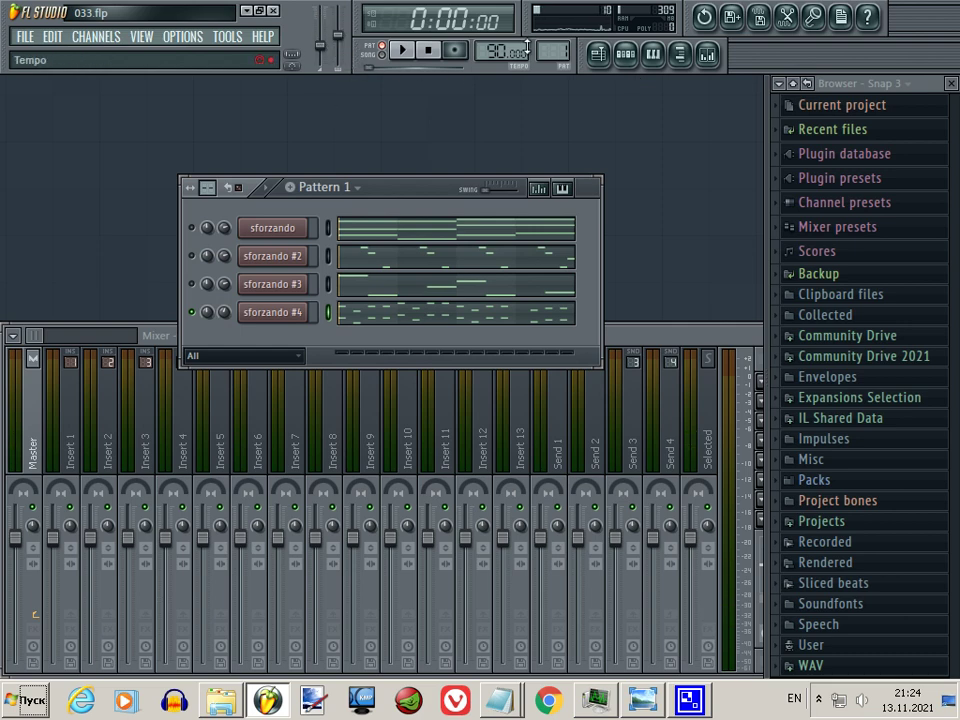
pyautogui.click(599, 55)
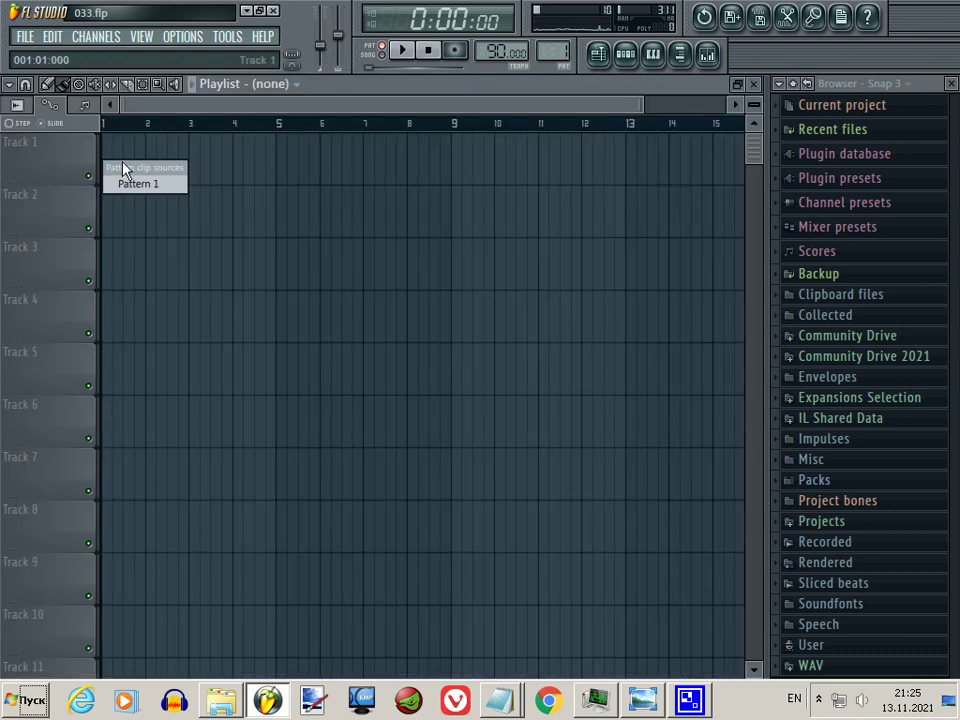
pyautogui.click(115, 153)
pyautogui.click(135, 181)
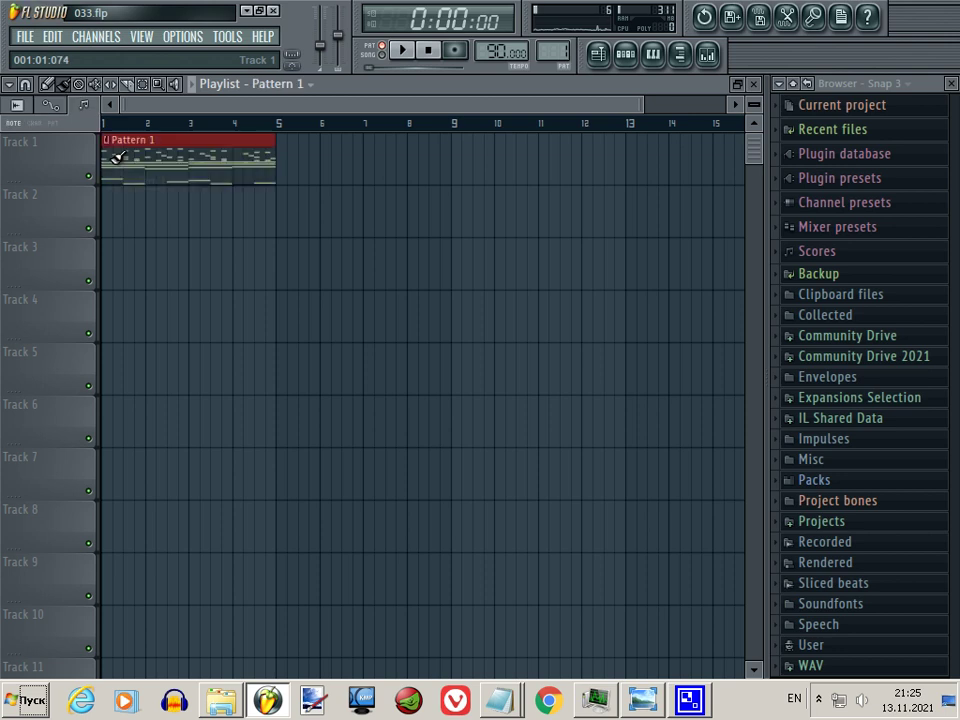
pyautogui.click(285, 163)
pyautogui.click(470, 160)
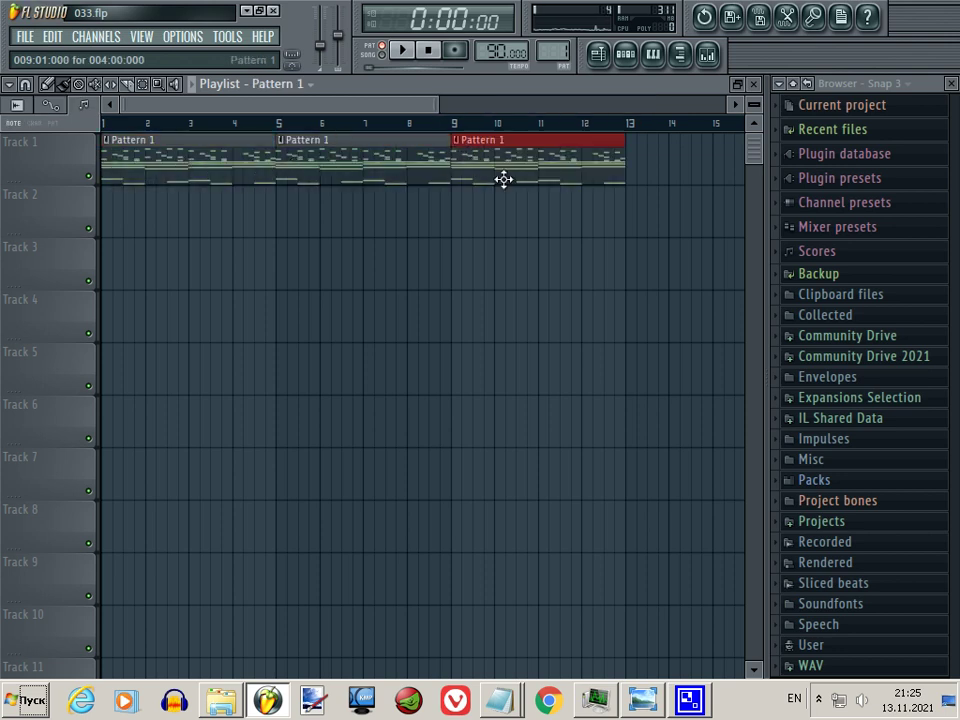
pyautogui.moveTo(490, 104); pyautogui.dragTo(603, 100)
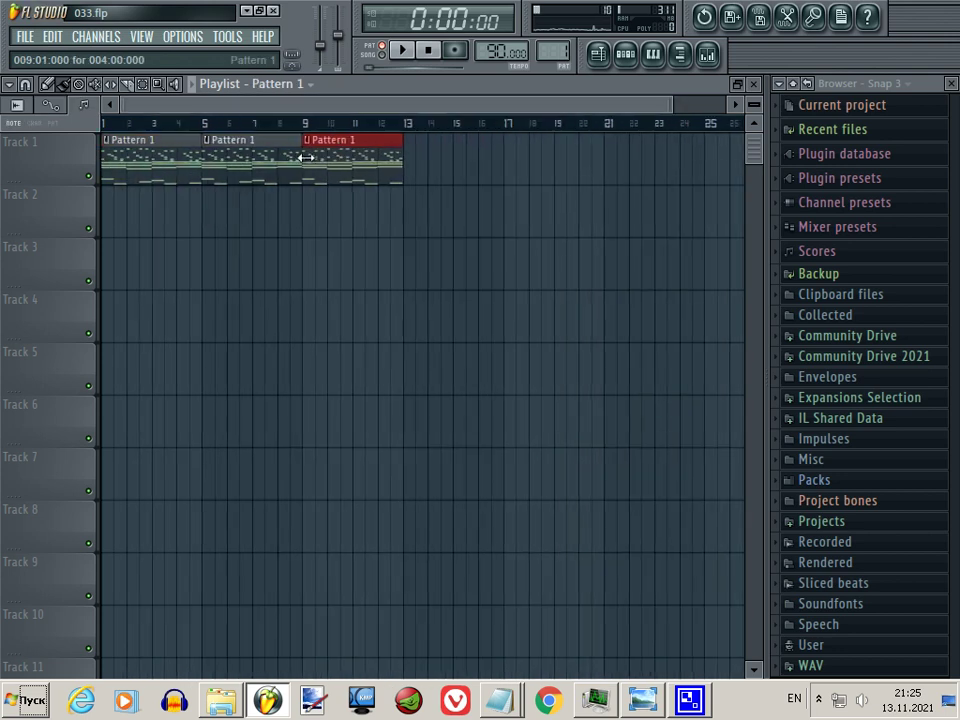
pyautogui.click(407, 156)
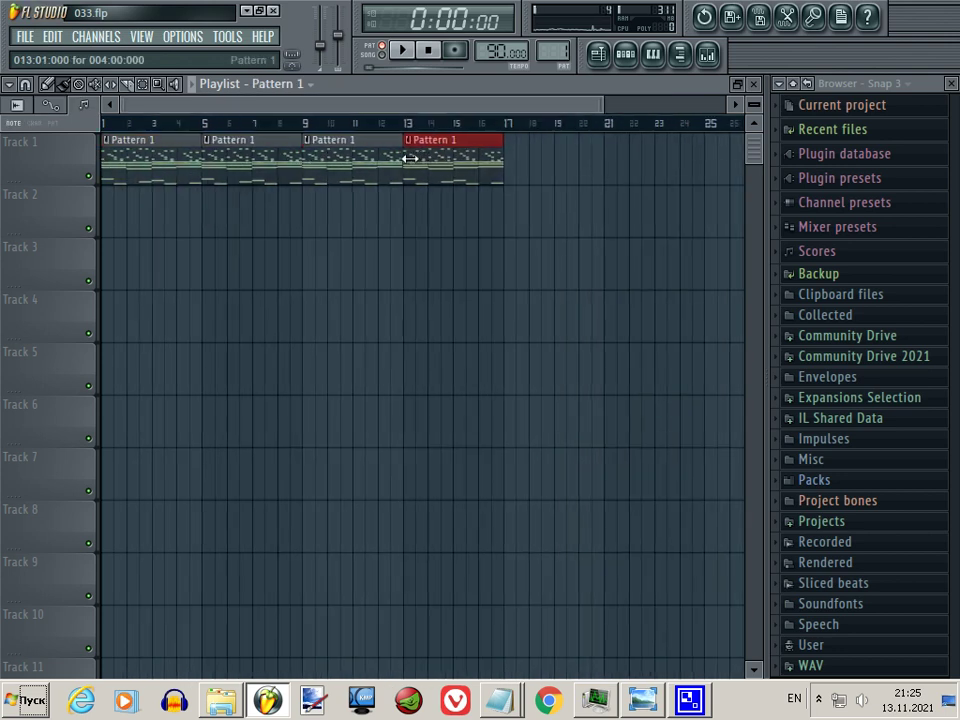
# Mute Track 1, copy the sforzando part from Pattern 1 into Pattern 2, and place four Pattern 2 clips on Track 2.
pyautogui.click(88, 176)
pyautogui.click(626, 55)
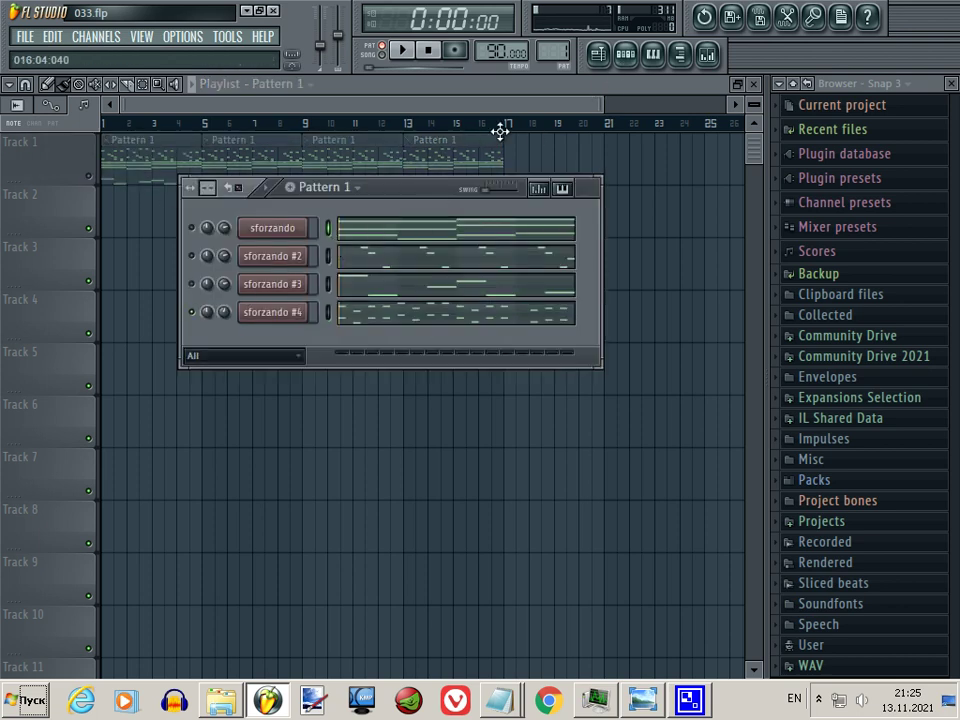
pyautogui.moveTo(548, 58); pyautogui.dragTo(551, 47)
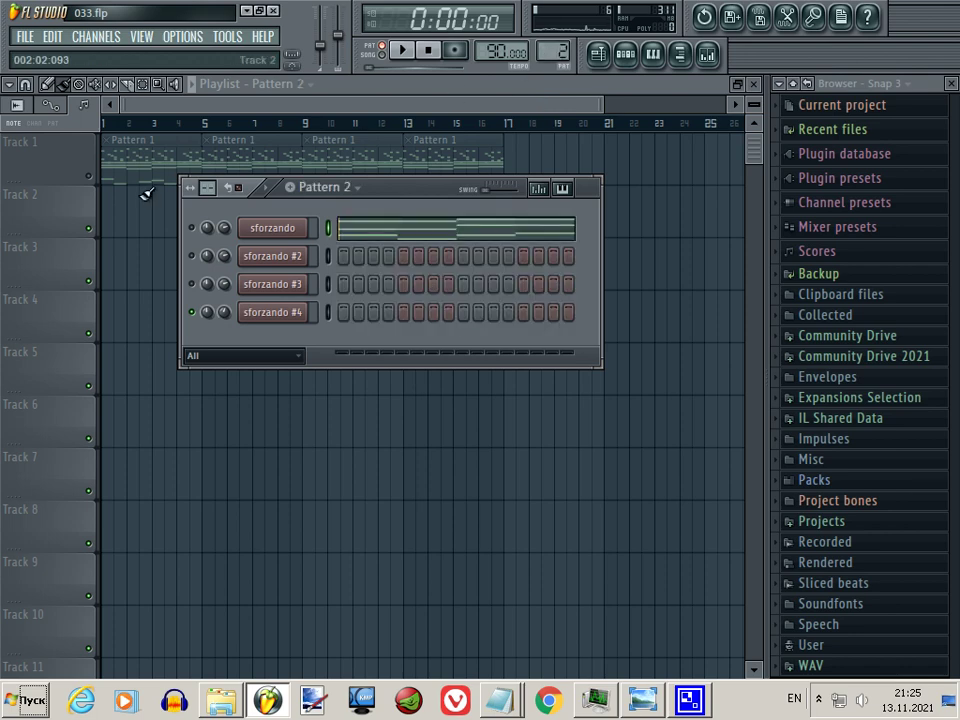
pyautogui.moveTo(115, 207); pyautogui.dragTo(422, 207)
# Switch to song mode, unmute all sforzando channels, and restart playback from the beginning.
pyautogui.click(384, 49)
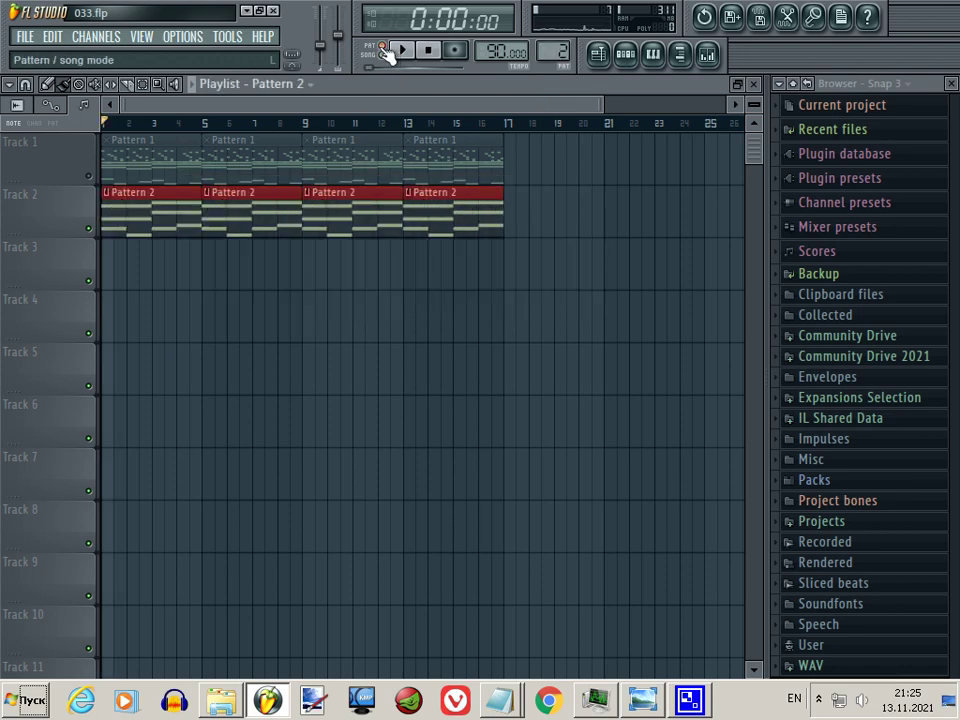
pyautogui.click(401, 49)
pyautogui.click(626, 55)
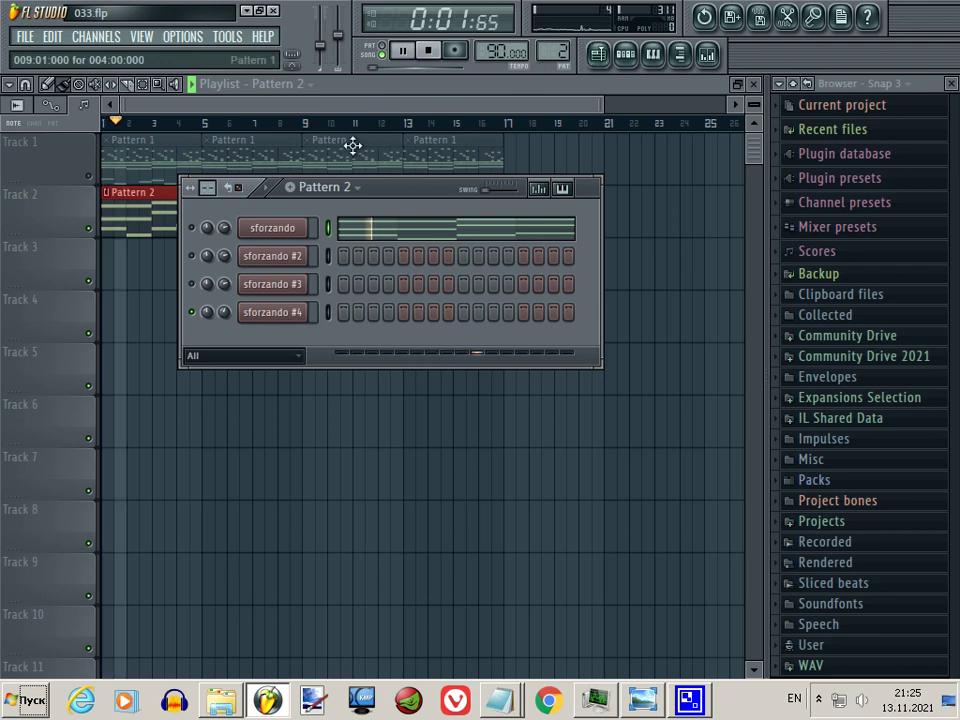
pyautogui.press('space')
pyautogui.press('space')
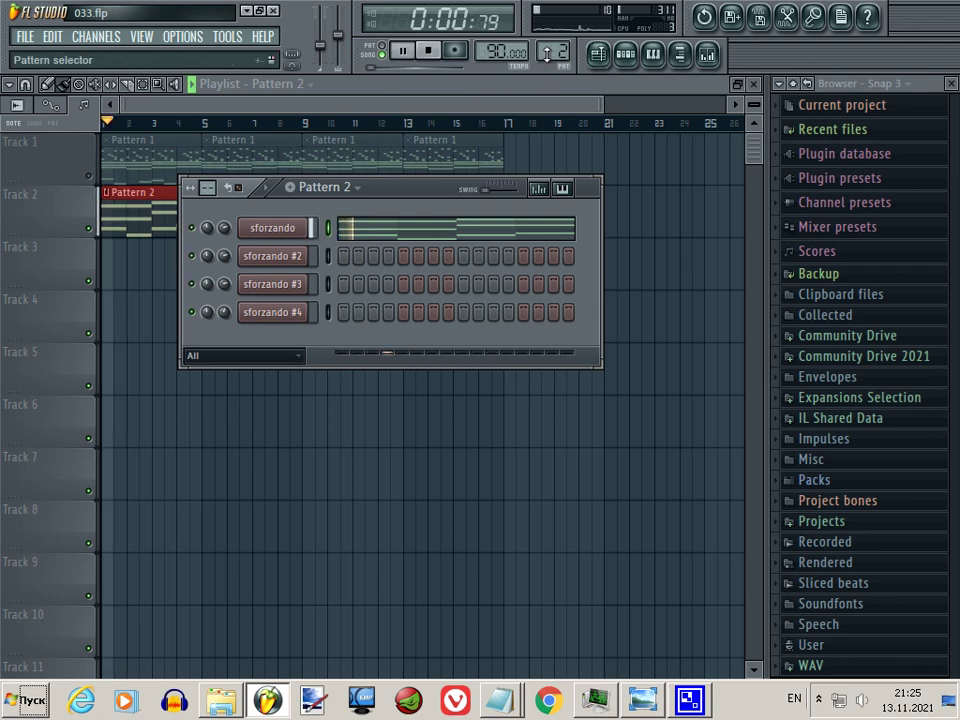
# Copy the sforzando #2 part from Pattern 1 into Pattern 3 and place four consecutive Pattern 3 clips on Track 3.
pyautogui.scroll(-1, 551, 55)
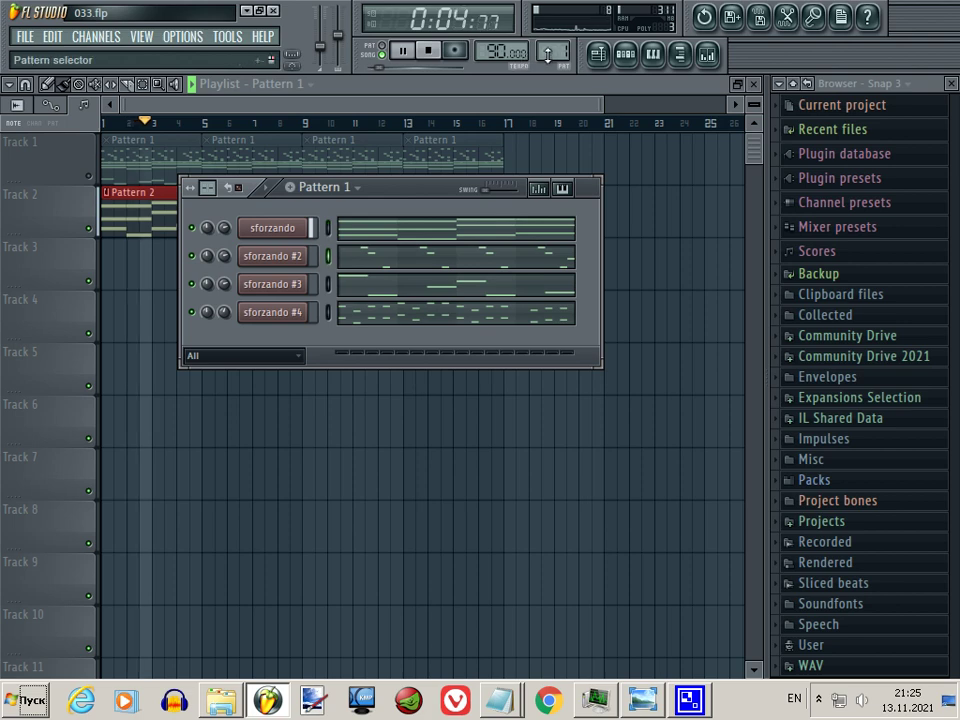
pyautogui.scroll(2, 548, 55)
pyautogui.hotkey('ctrl', 'v')
pyautogui.press('F6')
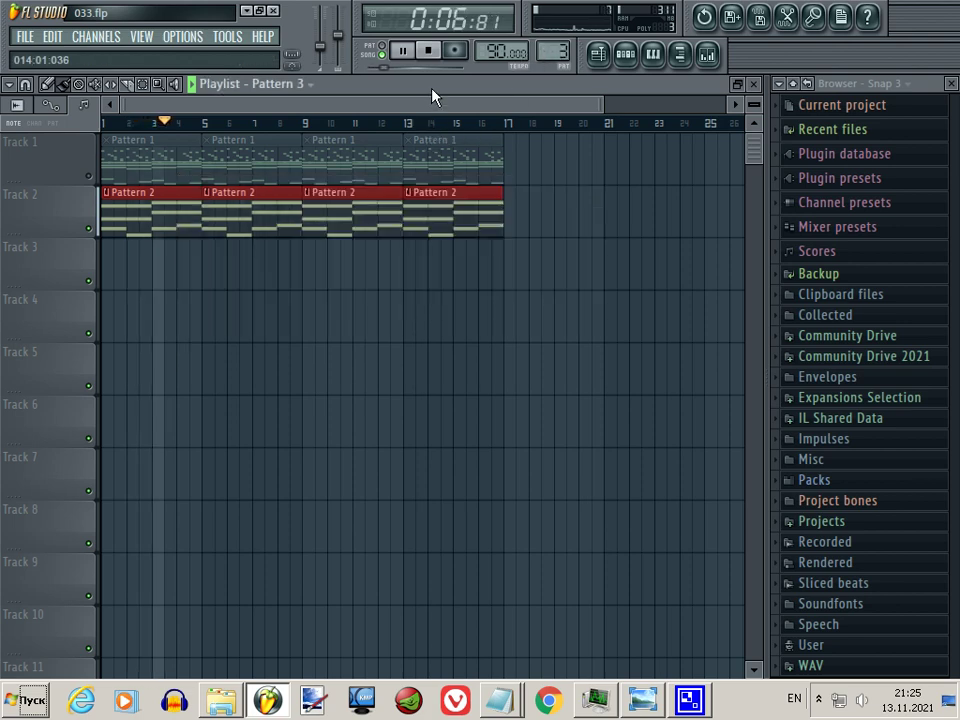
pyautogui.moveTo(122, 268); pyautogui.dragTo(452, 266)
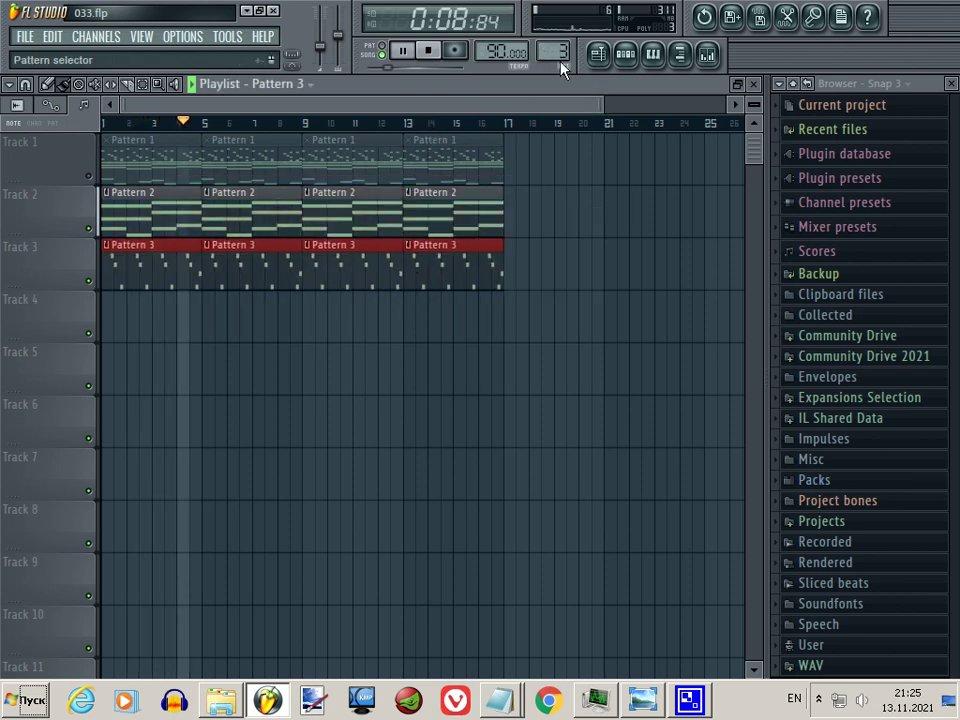
# Stop playback, copy the sforzando #3 part from Pattern 1 into Pattern 4, and place four Pattern 4 clips on Track 4.
pyautogui.click(625, 55)
pyautogui.press('space')
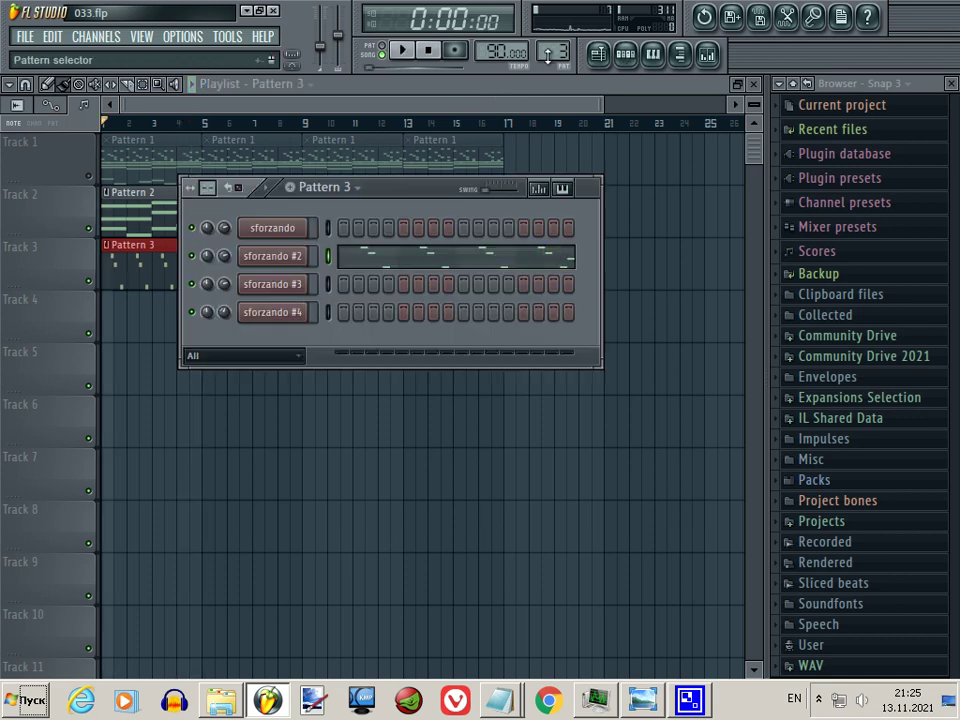
pyautogui.scroll(-2, 548, 55)
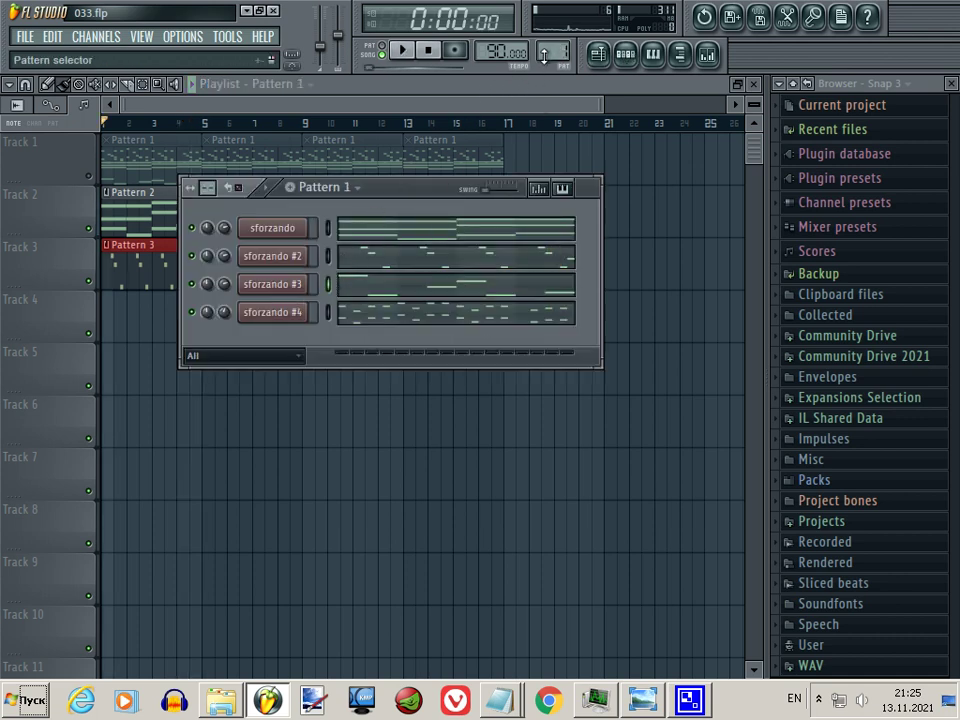
pyautogui.scroll(3, 544, 55)
pyautogui.hotkey('ctrl', 'v')
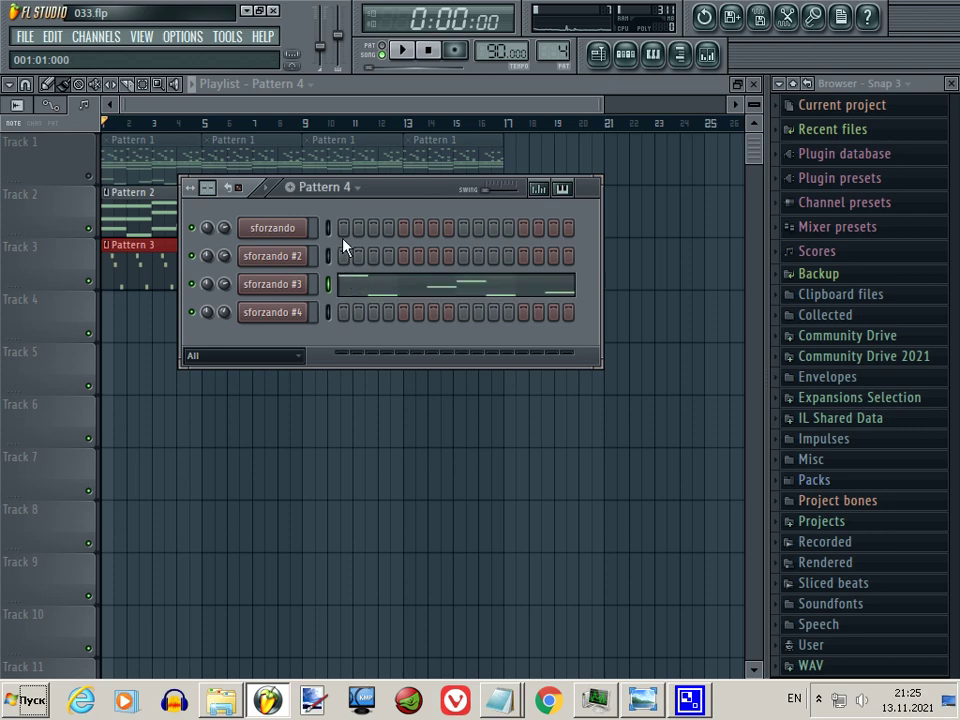
pyautogui.press('F6')
pyautogui.moveTo(141, 328)
pyautogui.mouseDown()
pyautogui.moveTo(124, 326)
pyautogui.moveTo(456, 324)
pyautogui.mouseUp()
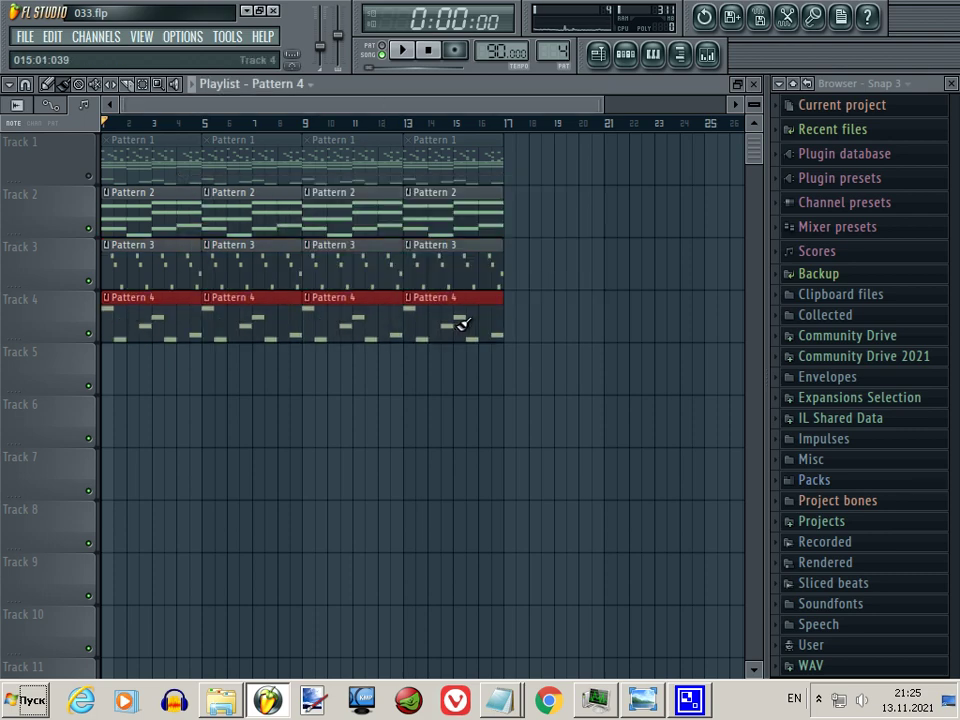
# Add the rendered 033 audio file from the Projects folder to Track 5 at bar 1 and hide the browser.
pyautogui.click(824, 521)
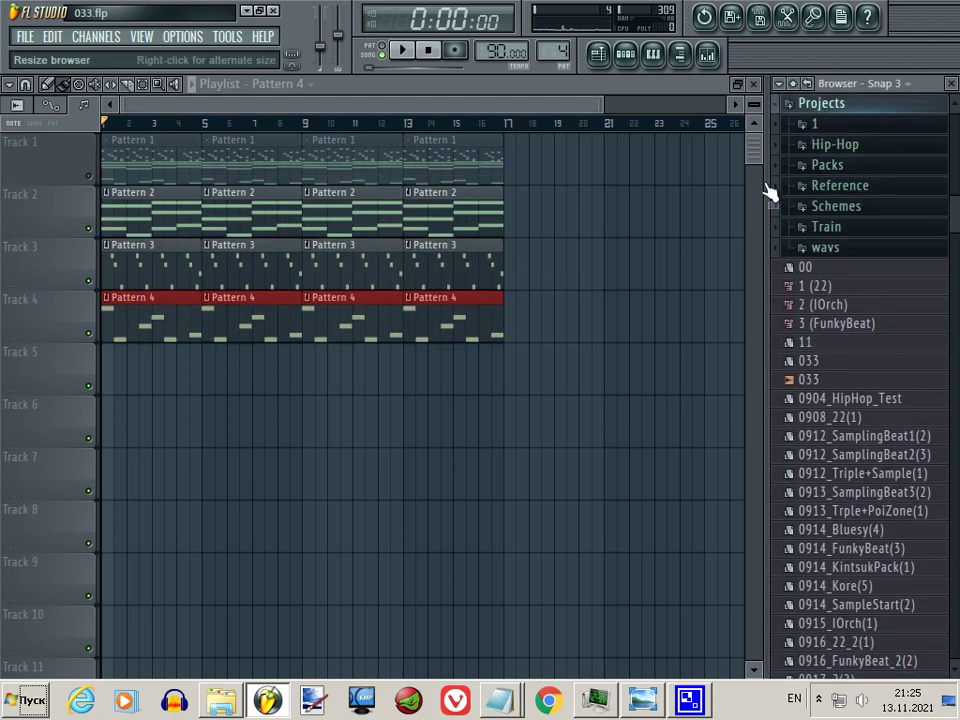
pyautogui.moveTo(766, 219); pyautogui.dragTo(751, 229)
pyautogui.moveTo(812, 393); pyautogui.dragTo(160, 370)
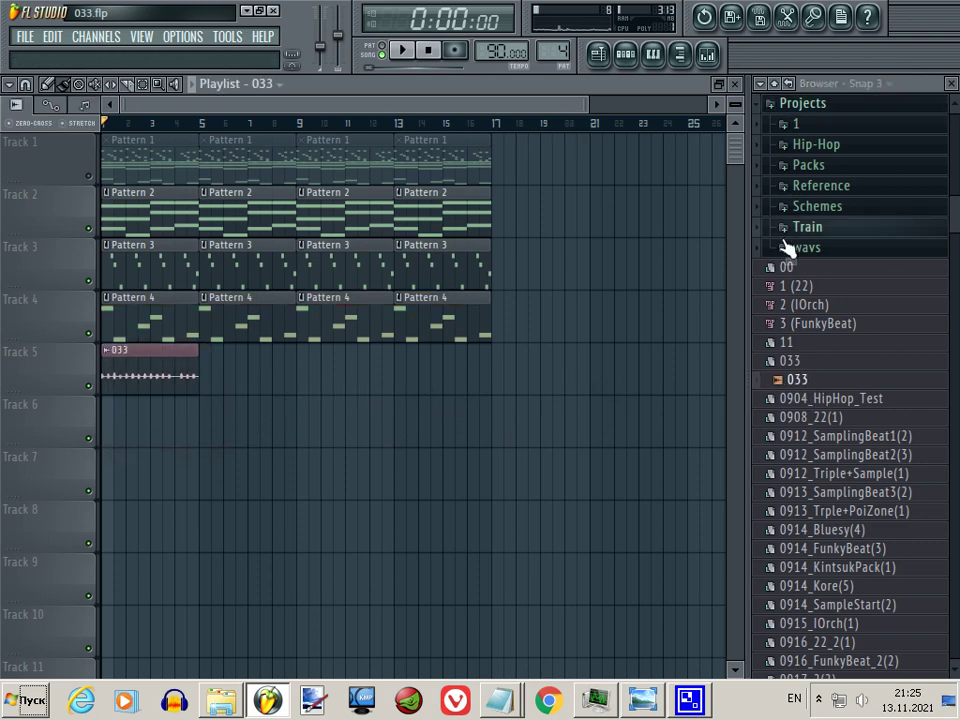
pyautogui.moveTo(750, 253); pyautogui.dragTo(954, 254)
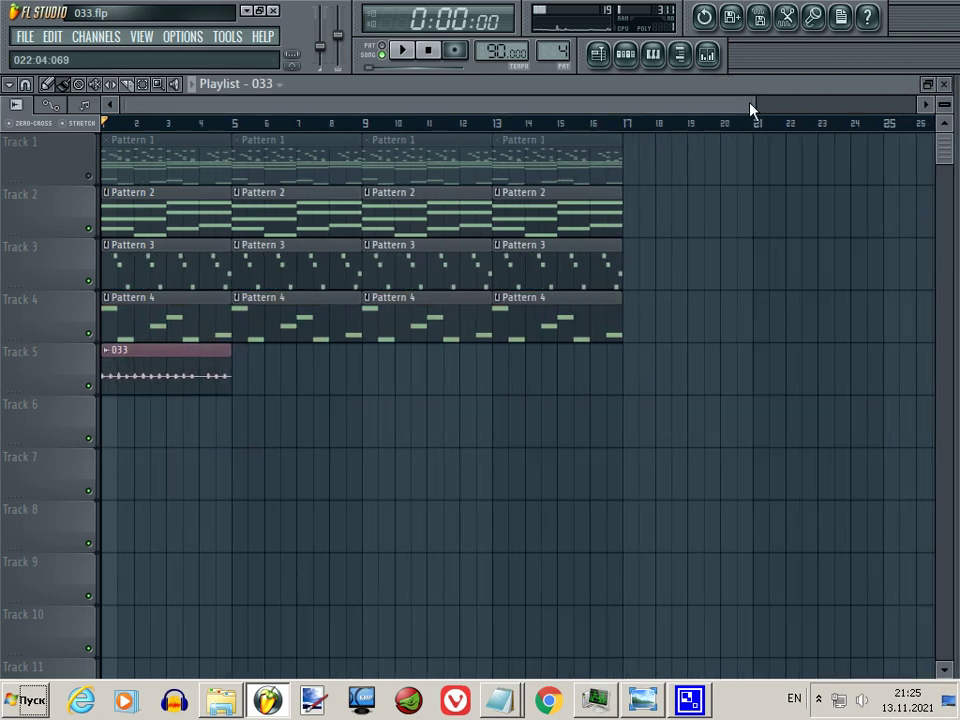
pyautogui.moveTo(759, 105); pyautogui.dragTo(394, 113)
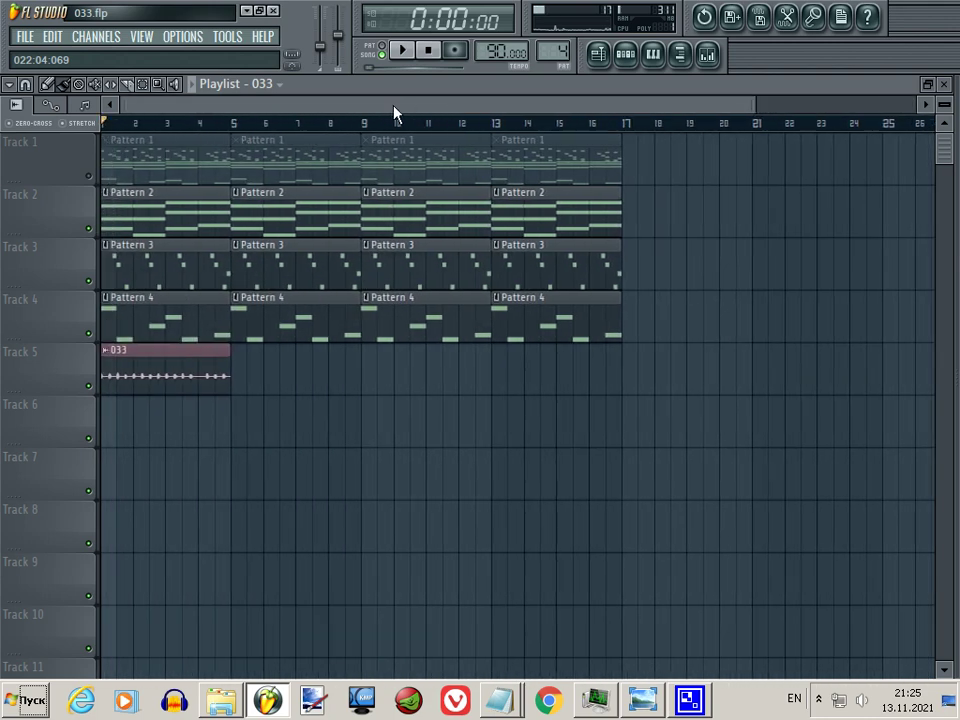
pyautogui.moveTo(761, 105); pyautogui.dragTo(615, 105)
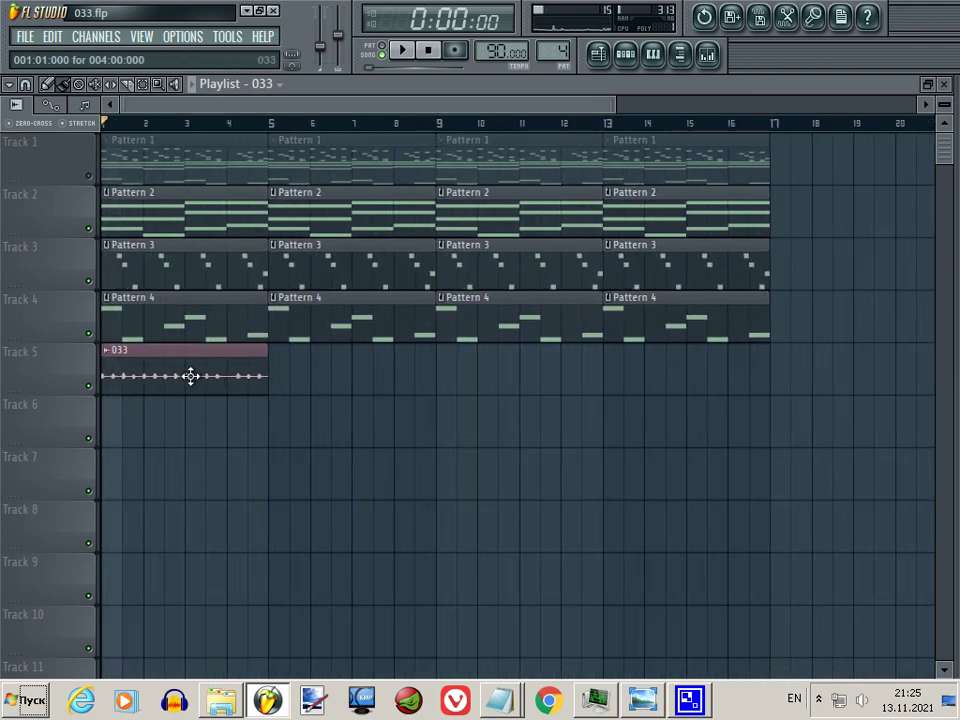
# Solo Track 5, preview the 033 audio clip, and set its channel volume to 63%.
pyautogui.rightClick(89, 387)
pyautogui.press('space')
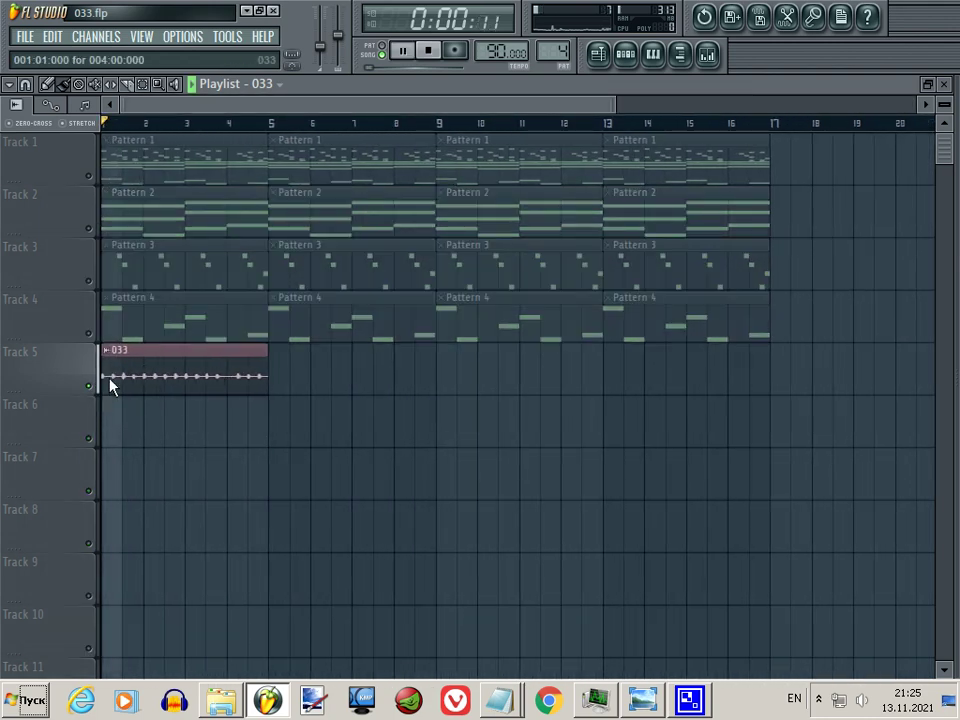
pyautogui.press('space')
pyautogui.doubleClick(163, 376)
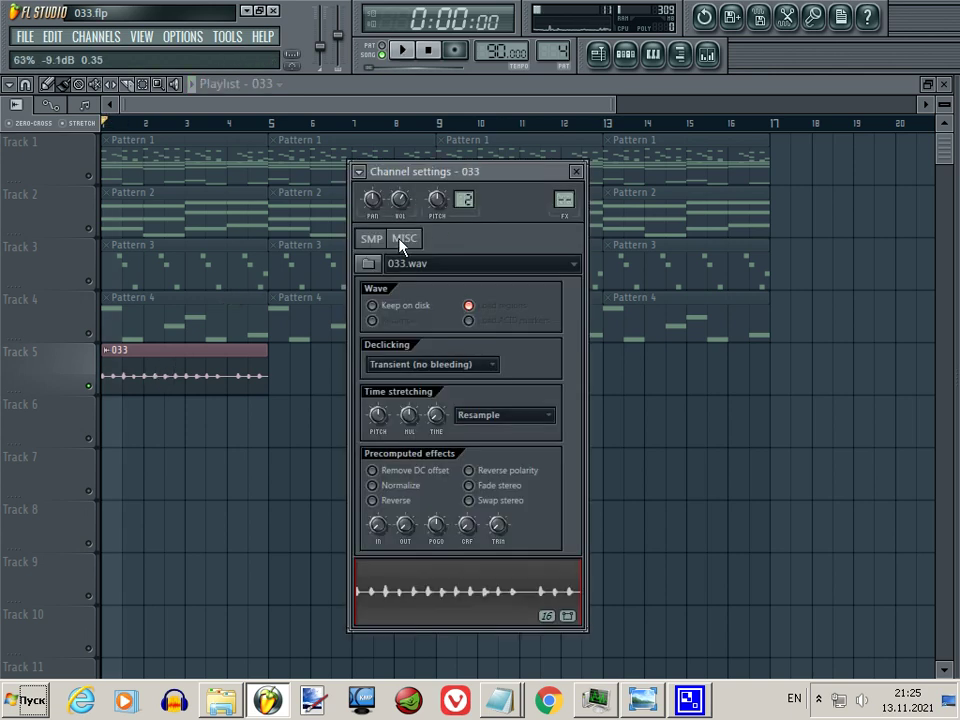
pyautogui.press('space')
pyautogui.press('space')
pyautogui.press('space')
pyautogui.press('space')
pyautogui.click(226, 381)
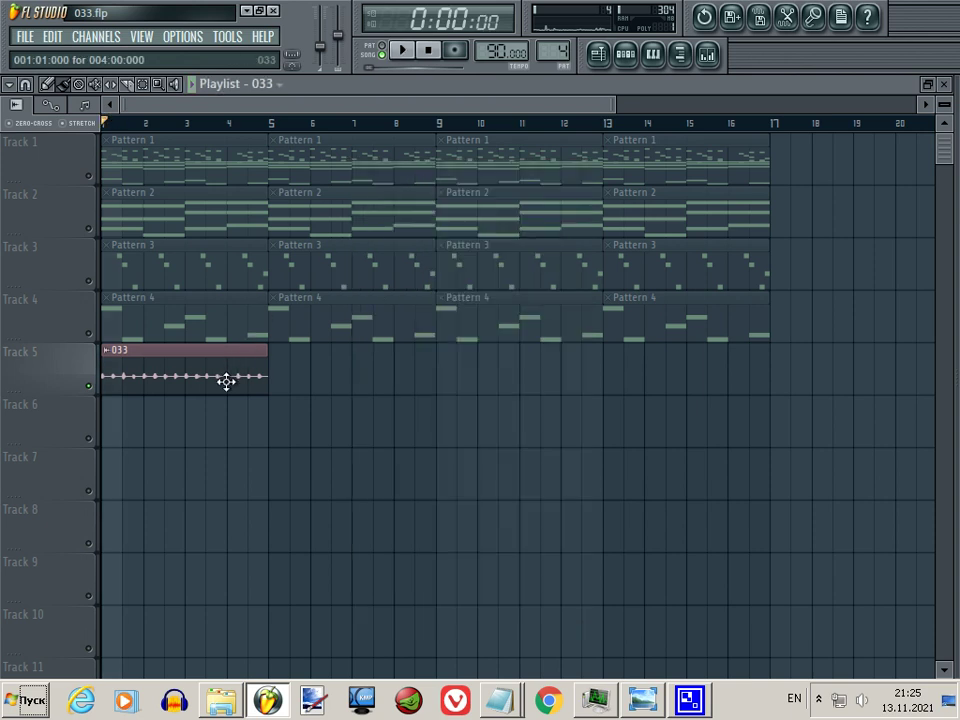
# Stretch the 033 clip to eight bars, start playback, and place a copy of it at bar 9 on Track 5.
pyautogui.moveTo(265, 354); pyautogui.dragTo(438, 354)
pyautogui.press('space')
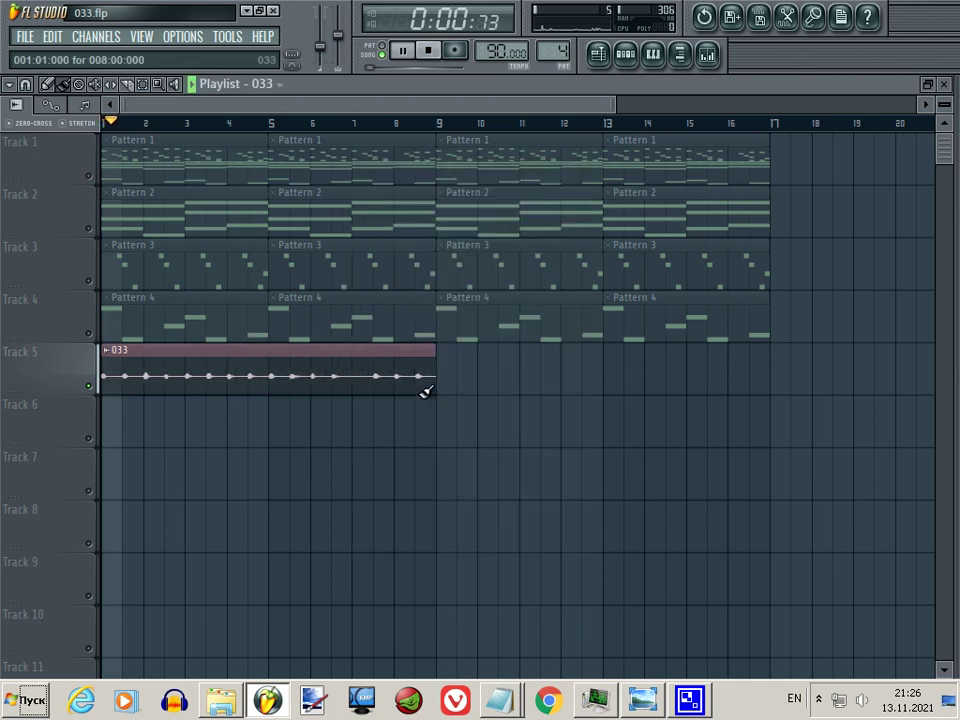
pyautogui.moveTo(384, 367); pyautogui.dragTo(722, 368)
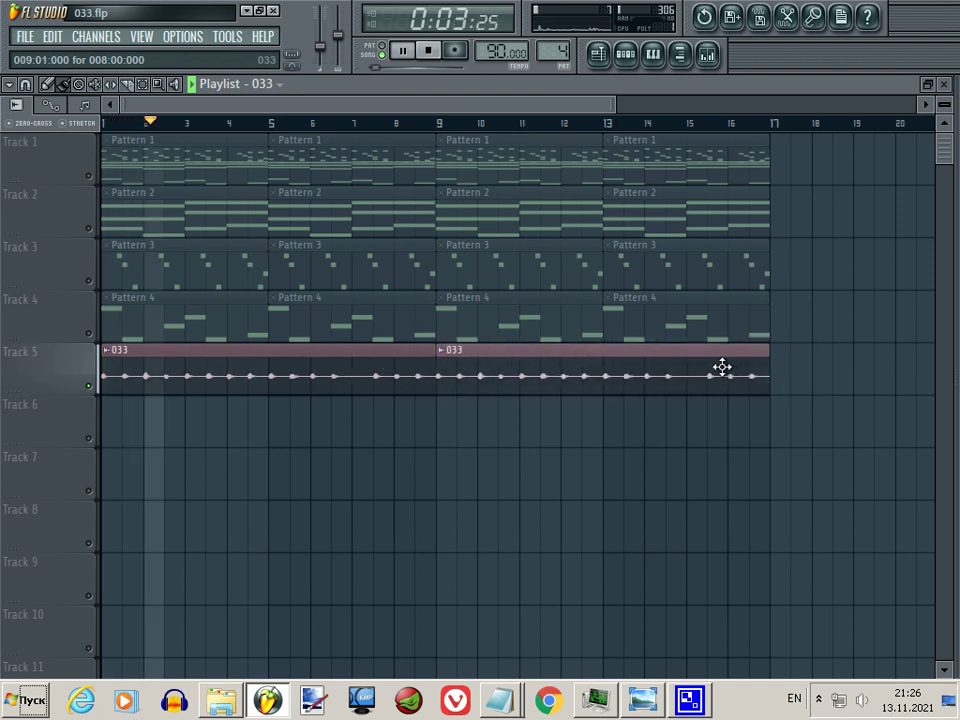
# Set the 033 audio clip channel volume to 61% and unmute Tracks 4, 3 and 2 during playback.
pyautogui.click(634, 60)
pyautogui.moveTo(228, 229); pyautogui.dragTo(229, 227)
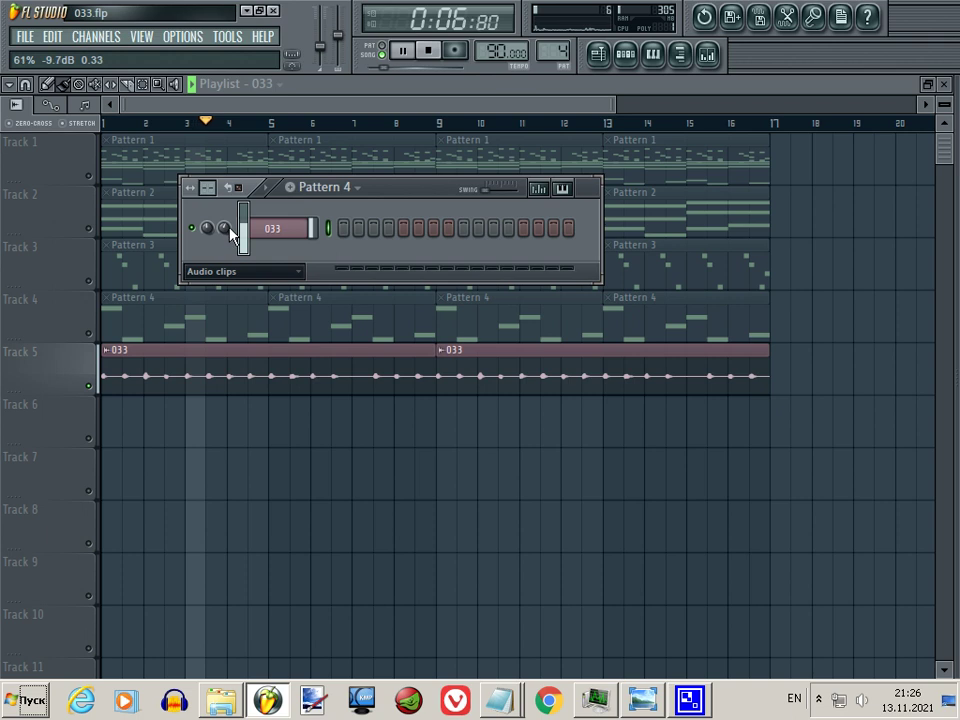
pyautogui.click(89, 333)
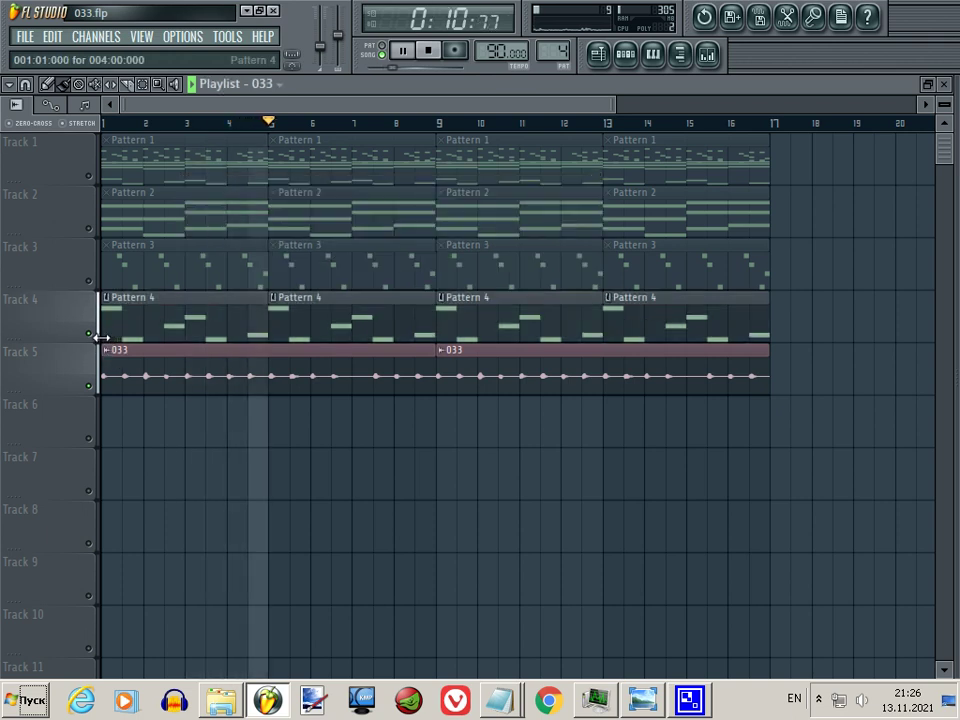
pyautogui.click(90, 281)
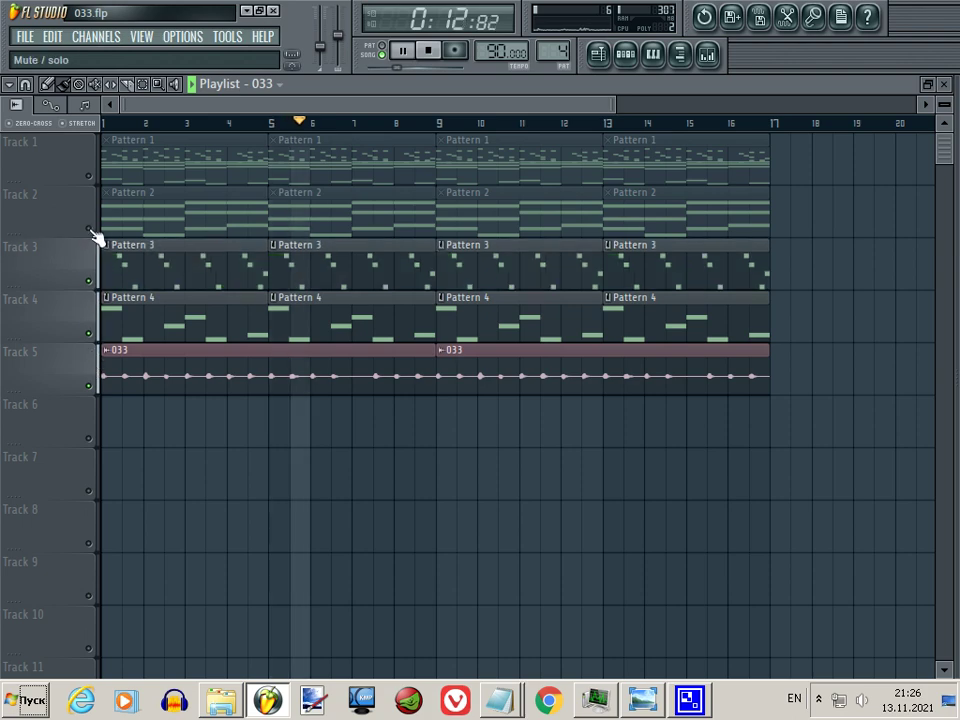
pyautogui.click(89, 228)
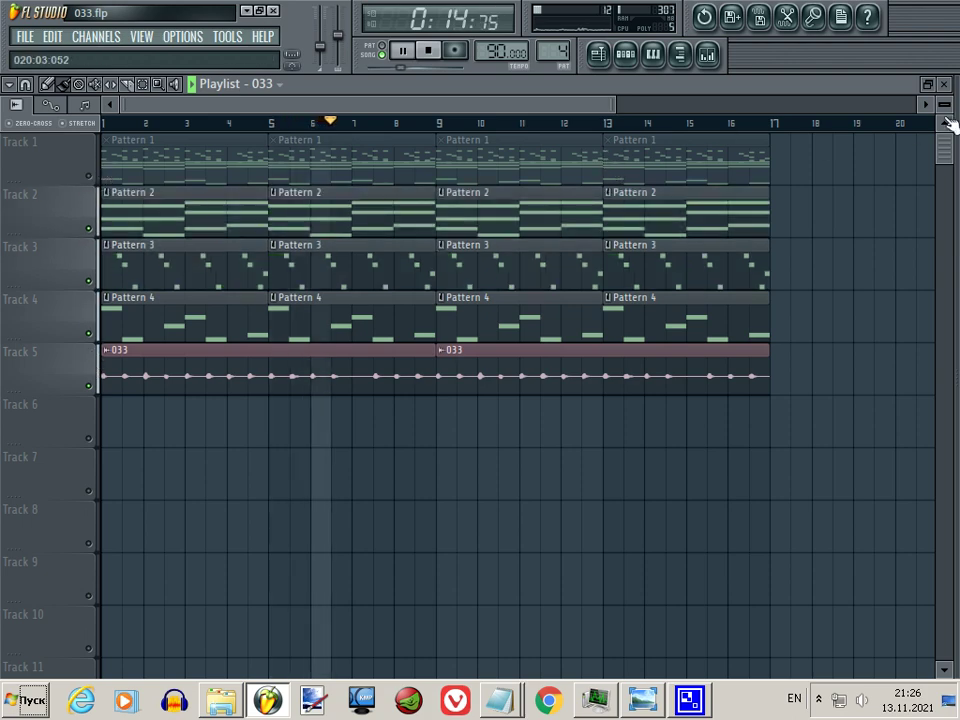
# Close the playlist and the 033 channel settings, and show the file browser again.
pyautogui.click(944, 84)
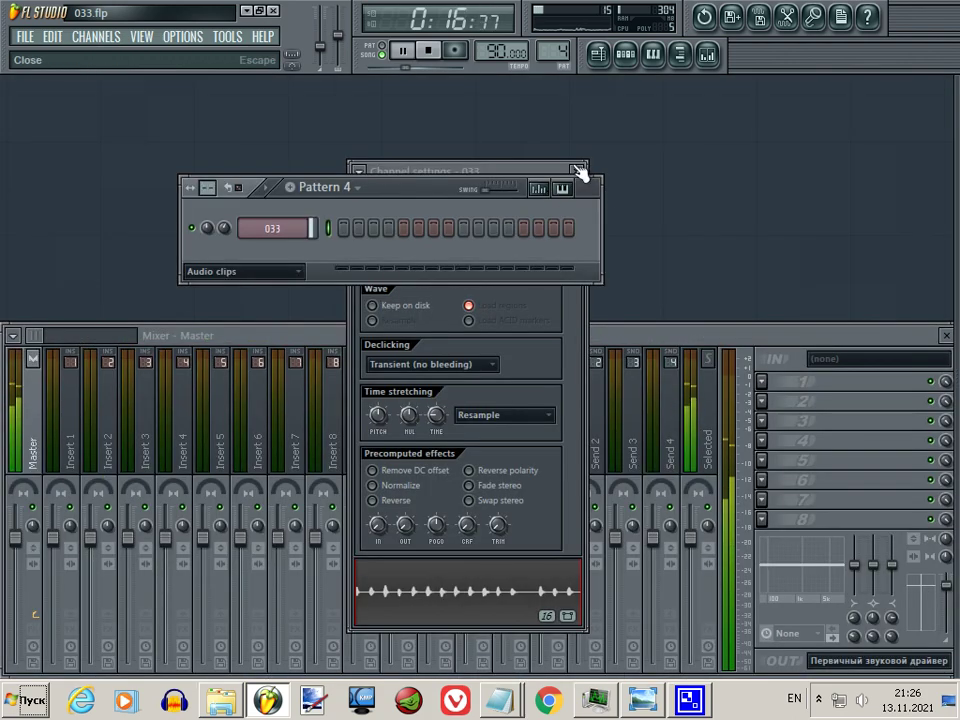
pyautogui.click(580, 175)
pyautogui.click(579, 172)
pyautogui.click(680, 54)
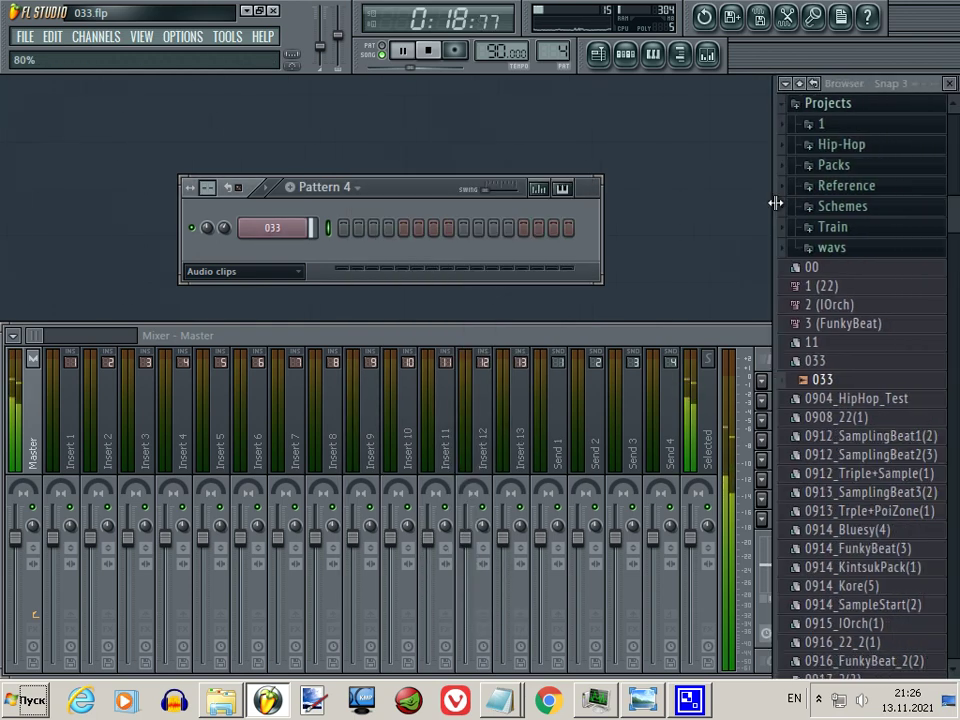
# Widen the file browser, collapse the Projects folder, and expand the WAV folder.
pyautogui.moveTo(776, 203); pyautogui.dragTo(752, 203)
pyautogui.click(806, 106)
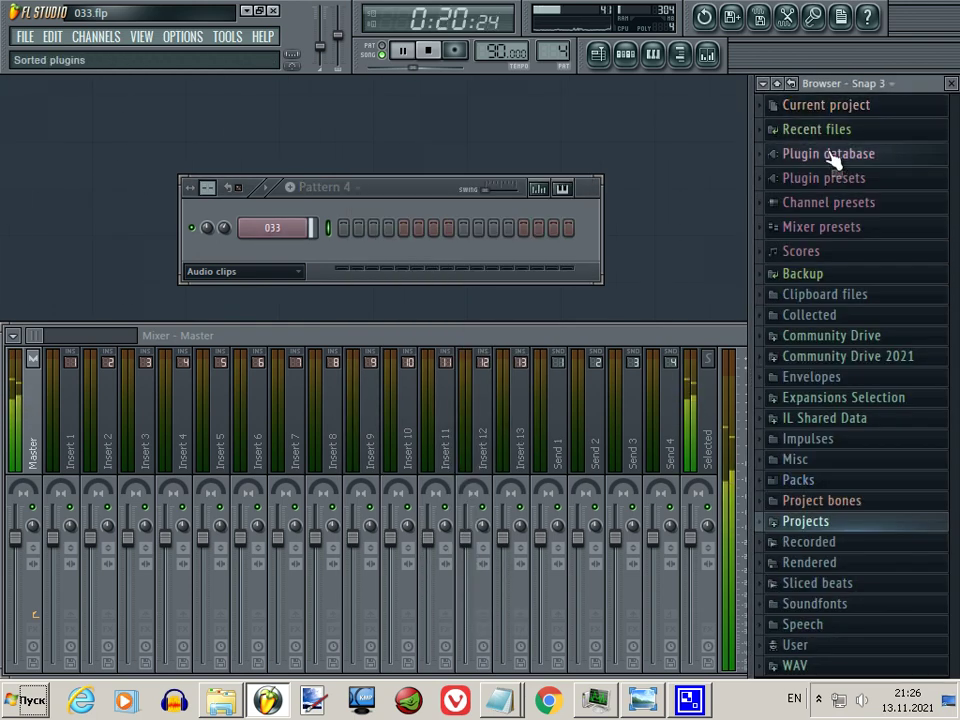
pyautogui.click(862, 664)
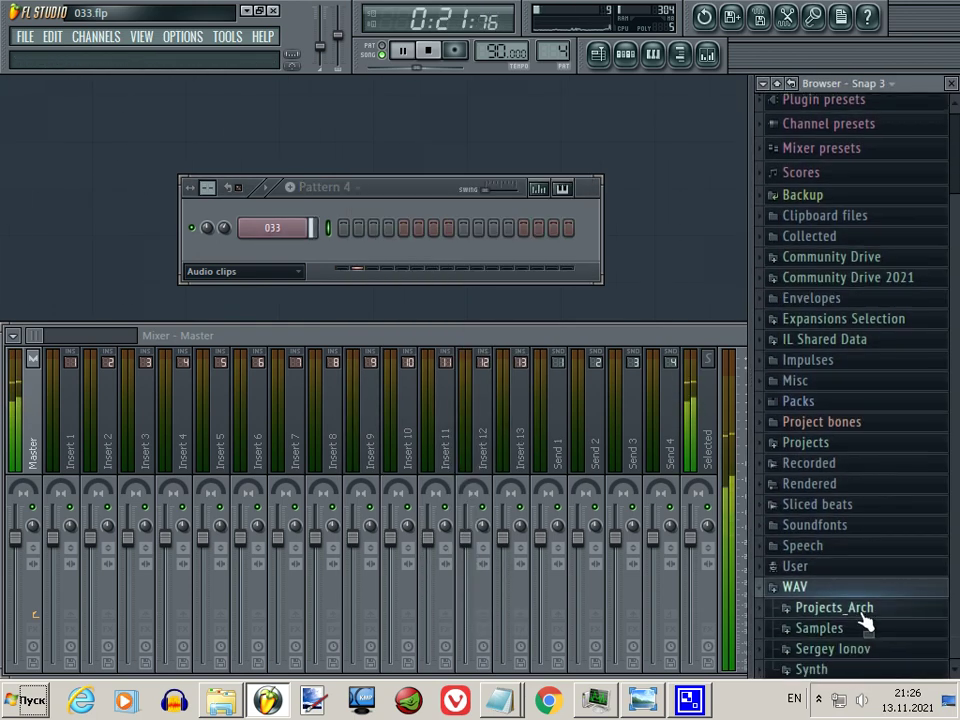
# Show all channels in the channel rack, and place Pattern 5 at bar 1 on Track 6 of the playlist.
pyautogui.click(300, 270)
pyautogui.click(291, 290)
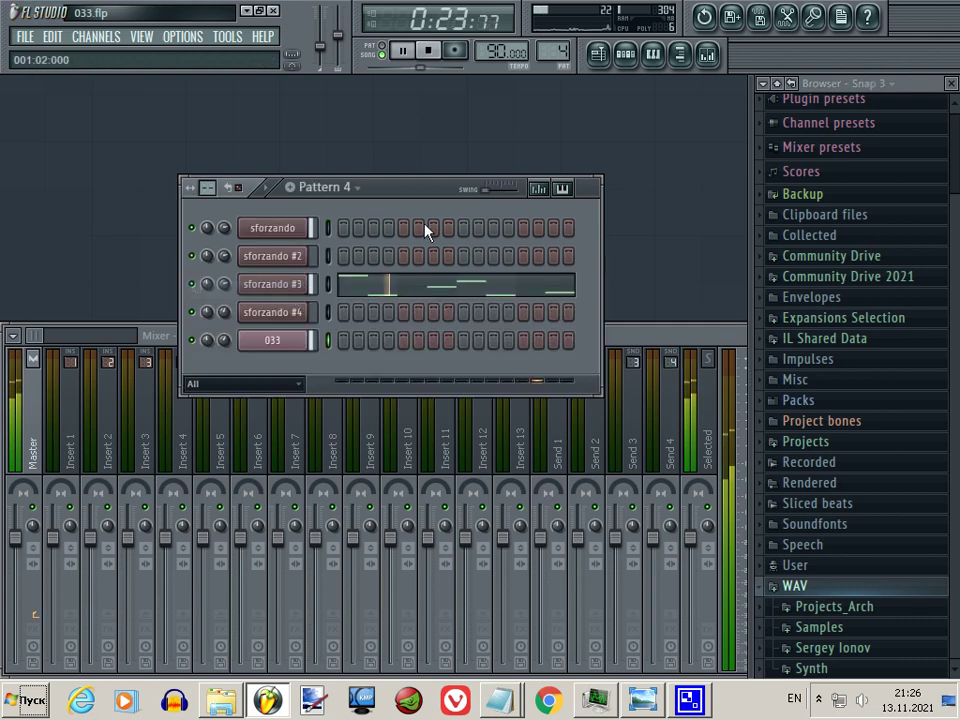
pyautogui.click(608, 60)
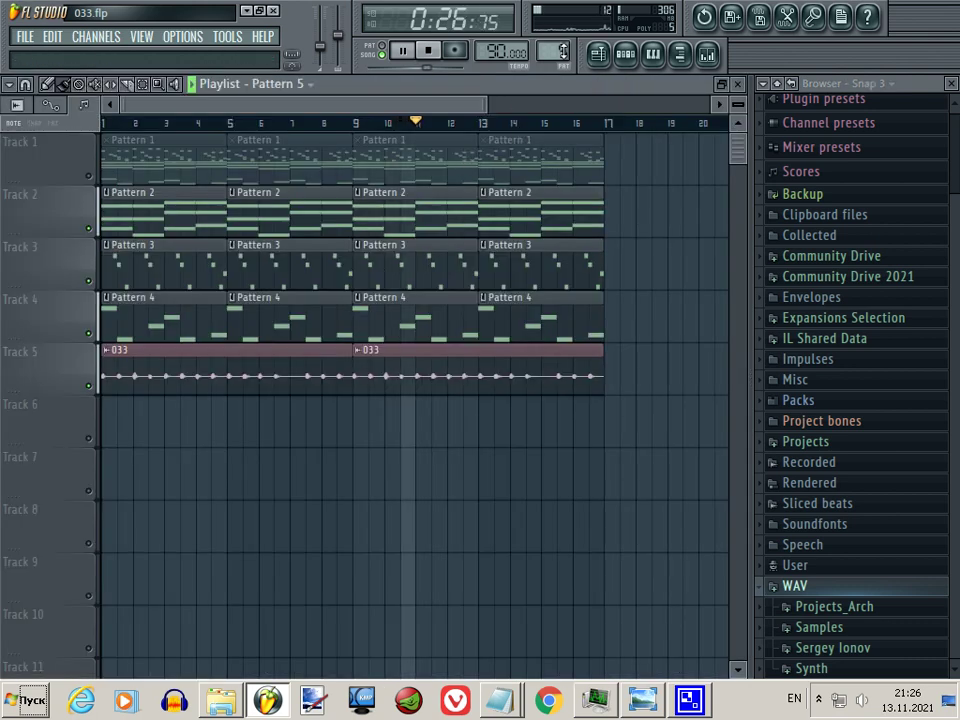
pyautogui.click(626, 55)
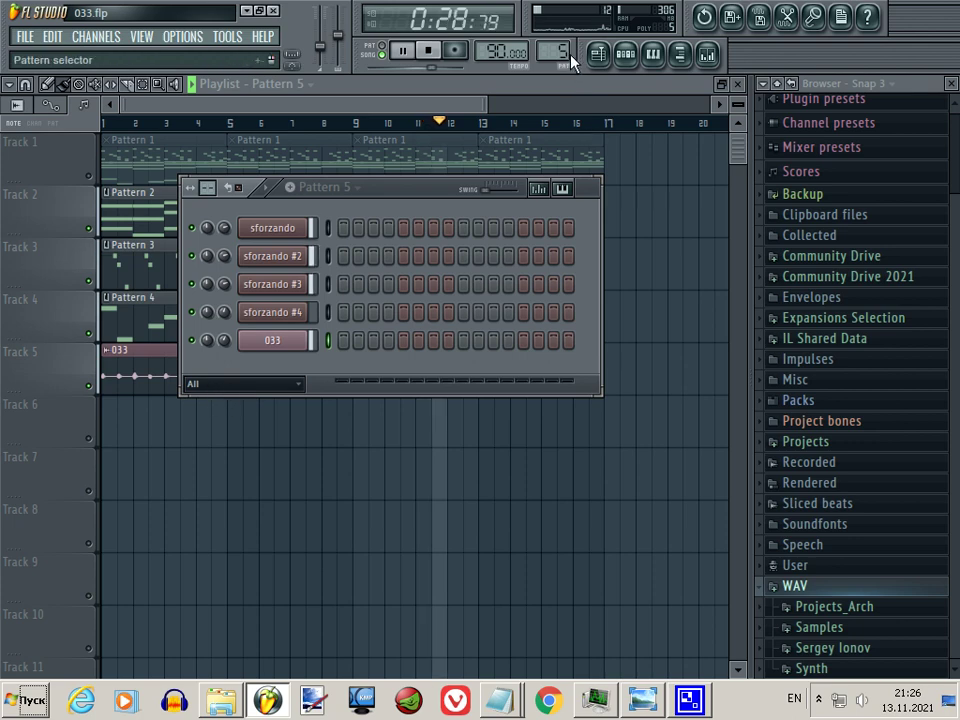
pyautogui.scroll(-1, 563, 55)
pyautogui.scroll(1, 563, 55)
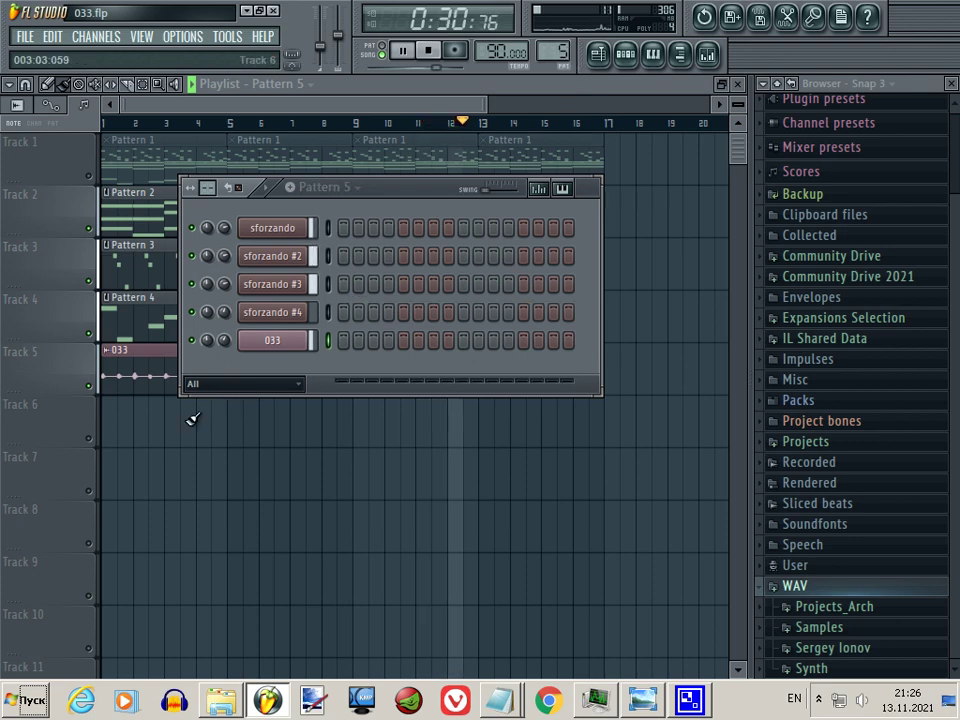
pyautogui.click(113, 412)
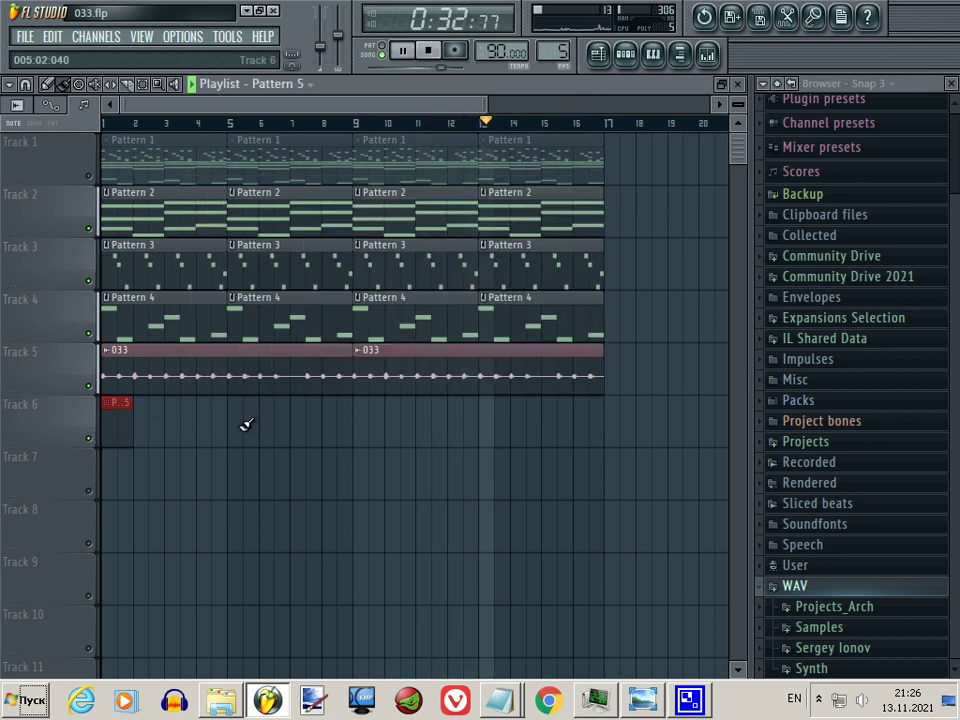
# Load bhr_82.35_snr from the Multitrack folder under Samples, Mpc-tutor.com, as a new channel below 033.
pyautogui.click(626, 57)
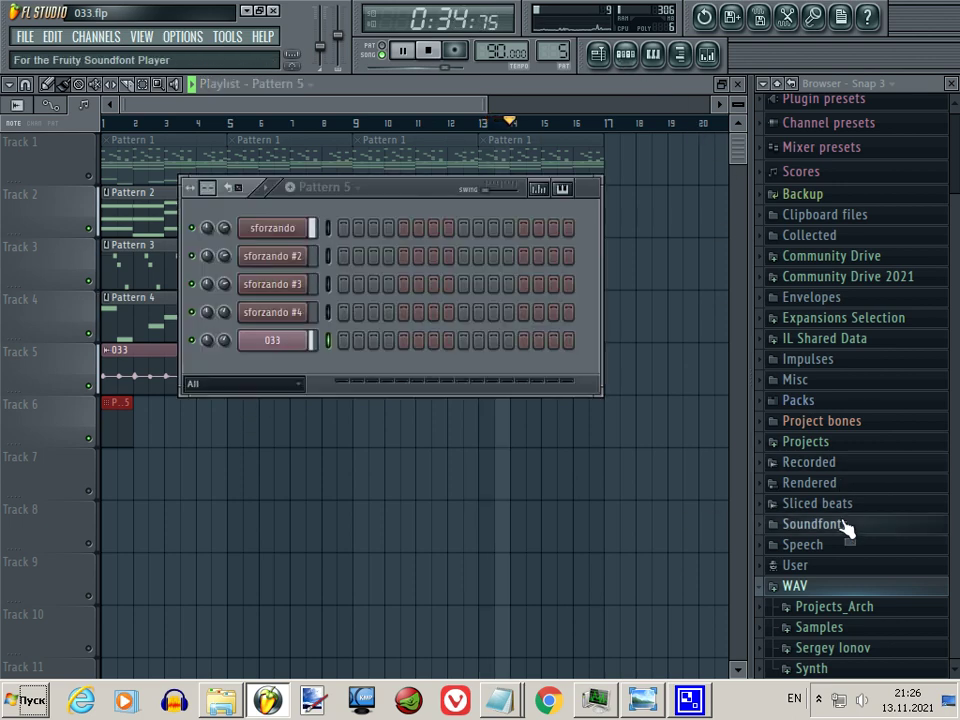
pyautogui.click(887, 625)
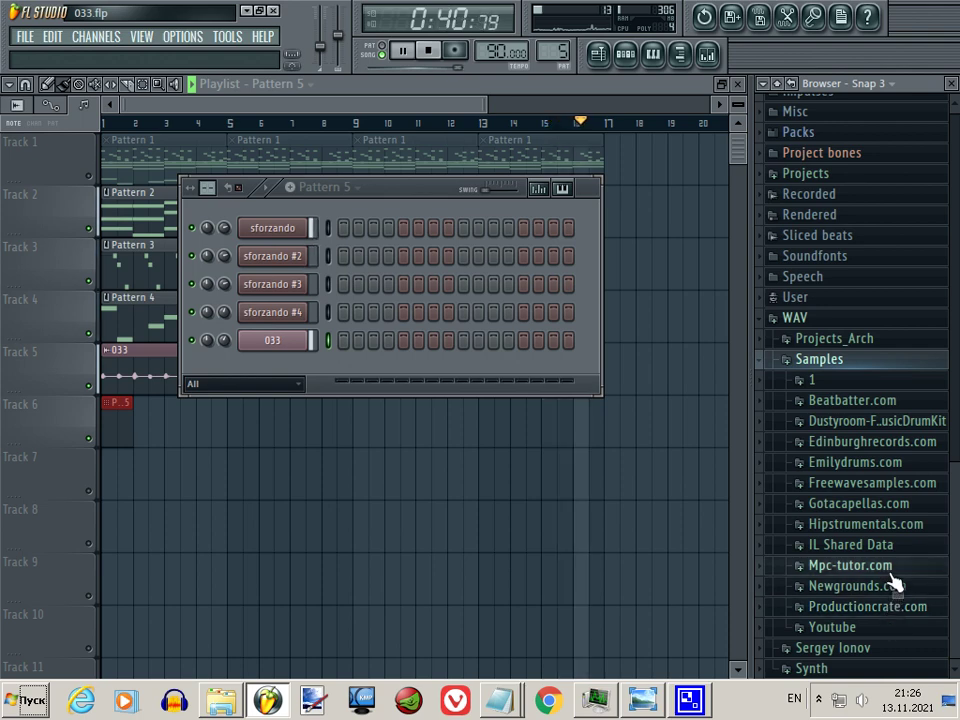
pyautogui.click(889, 574)
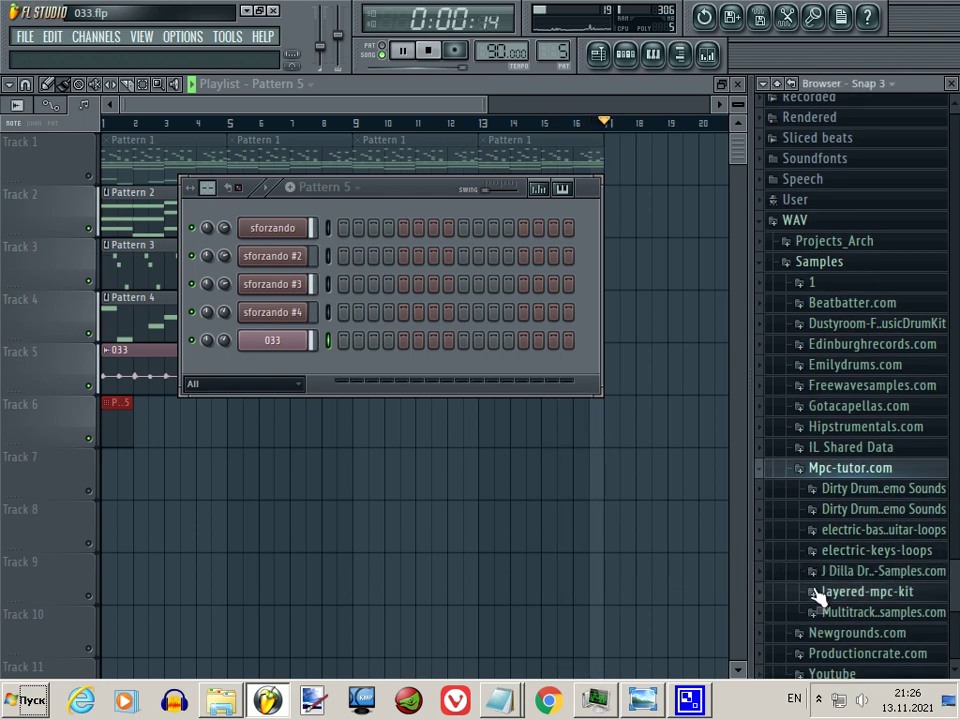
pyautogui.click(843, 615)
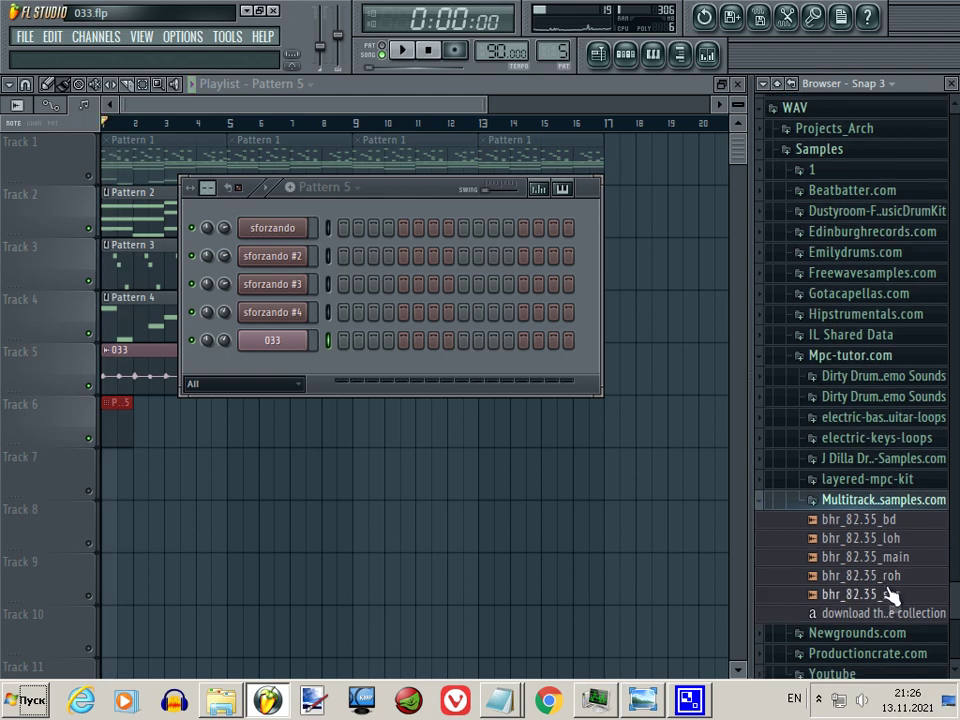
pyautogui.click(893, 596)
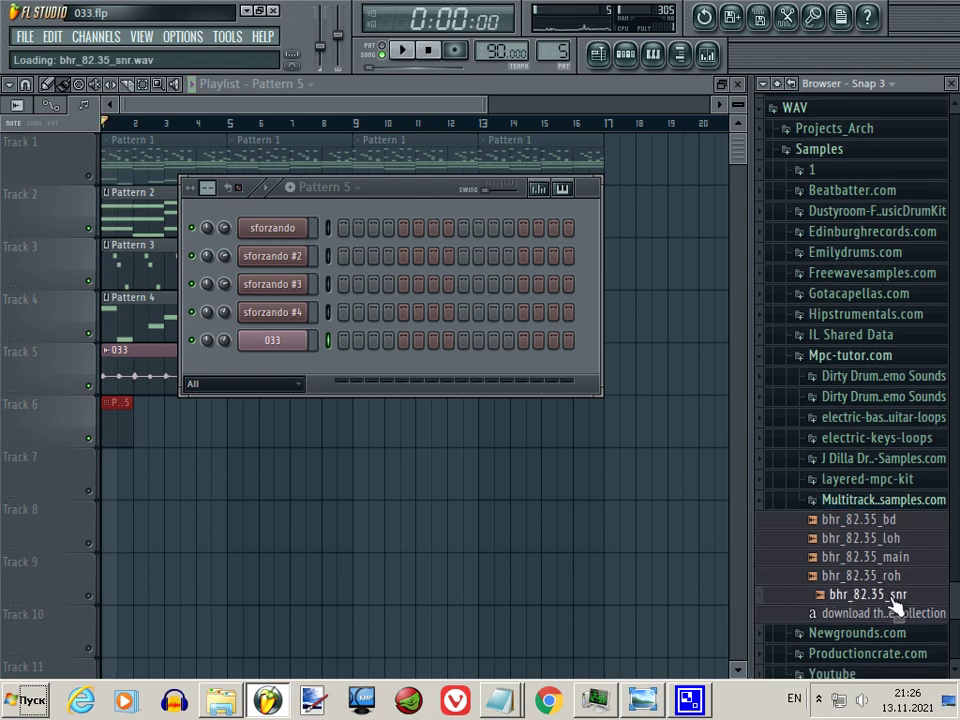
pyautogui.moveTo(893, 607); pyautogui.dragTo(294, 372)
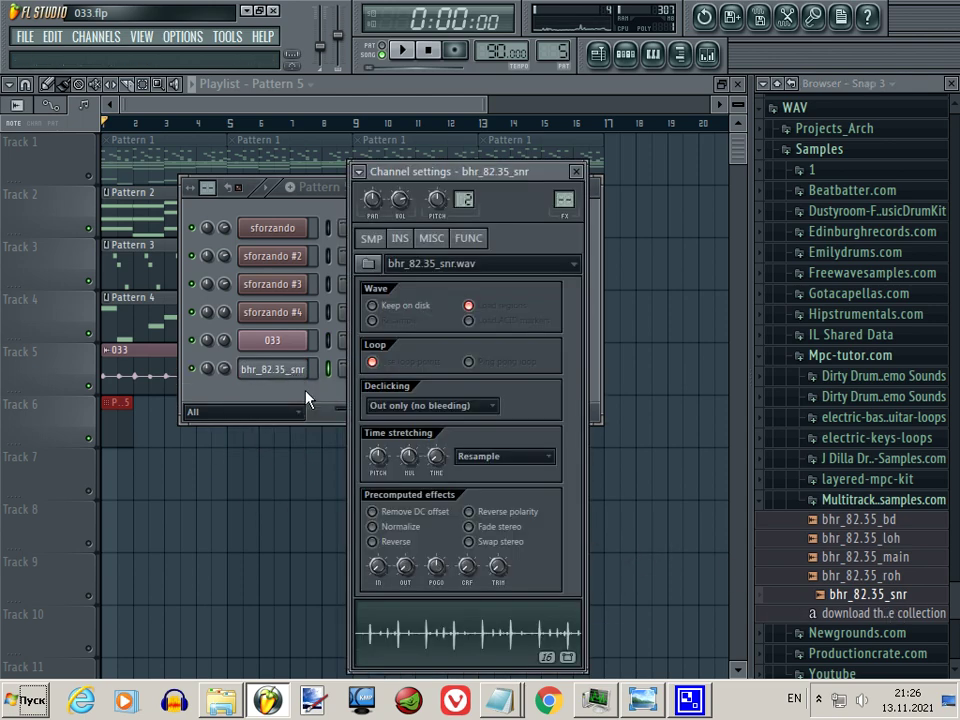
# Widen the browser and preview the bhr_82.35_roh, bhr_82.35_snr and bhr_82.35_main samples.
pyautogui.click(838, 577)
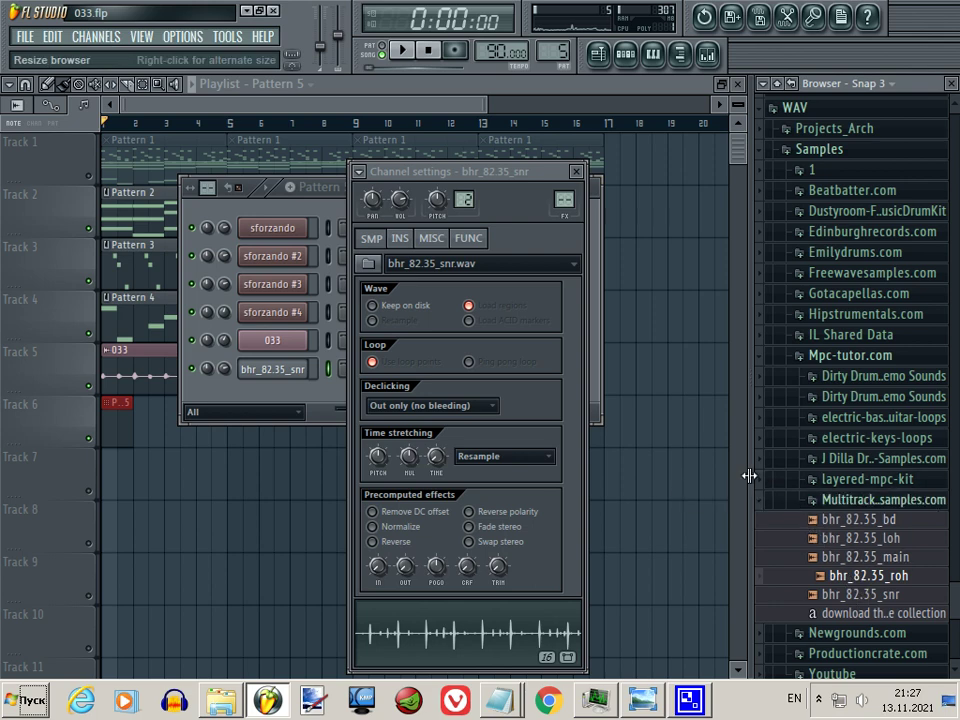
pyautogui.moveTo(750, 536); pyautogui.dragTo(690, 476)
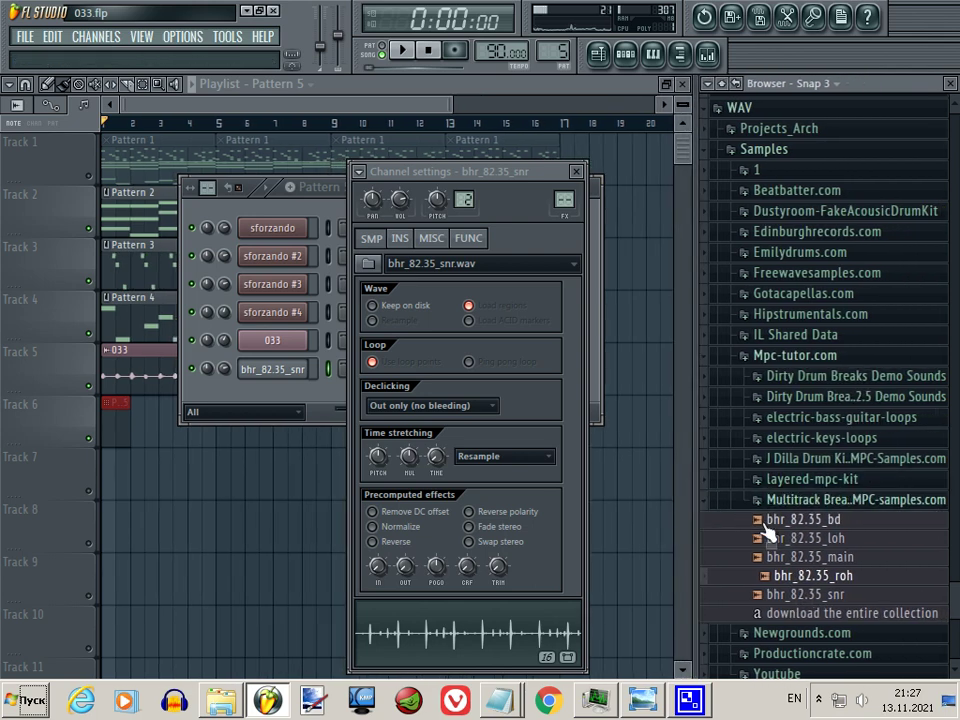
pyautogui.click(805, 595)
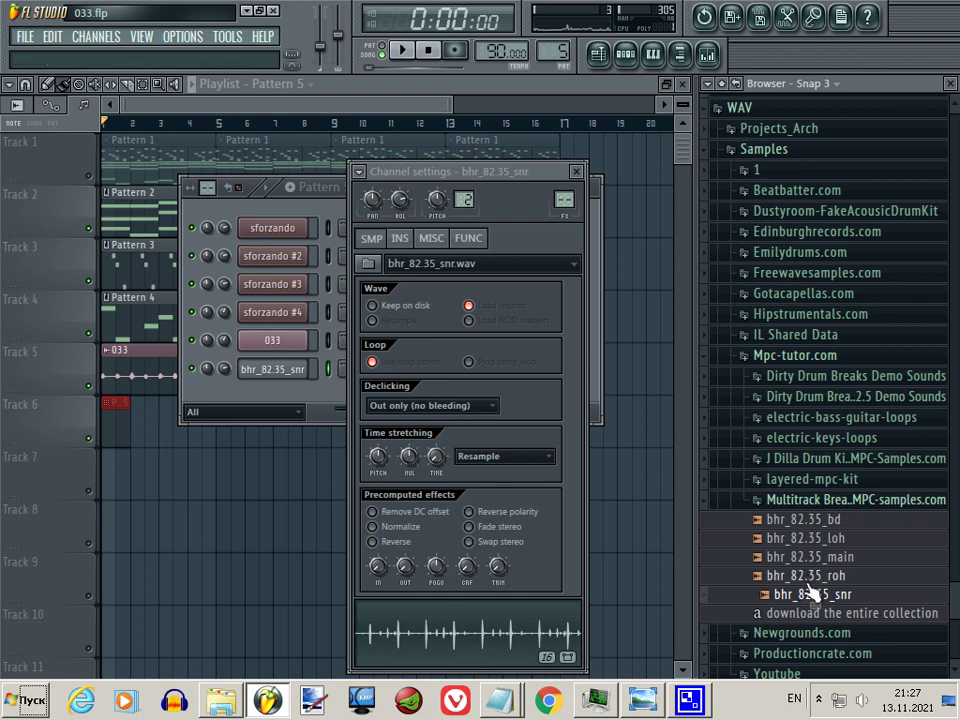
pyautogui.click(800, 575)
pyautogui.click(803, 556)
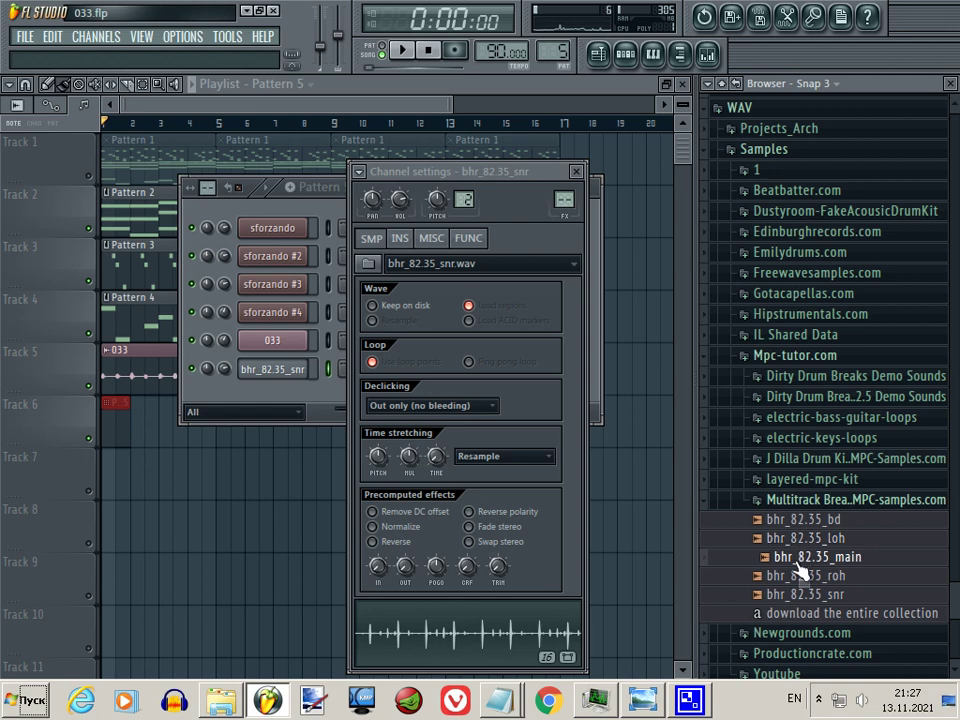
# Place the bhr_82.35_main sample at bar 1 on Track 7, unmute the track, and audition it in the song.
pyautogui.moveTo(800, 564); pyautogui.dragTo(161, 471)
pyautogui.moveTo(452, 101); pyautogui.dragTo(265, 98)
pyautogui.doubleClick(243, 471)
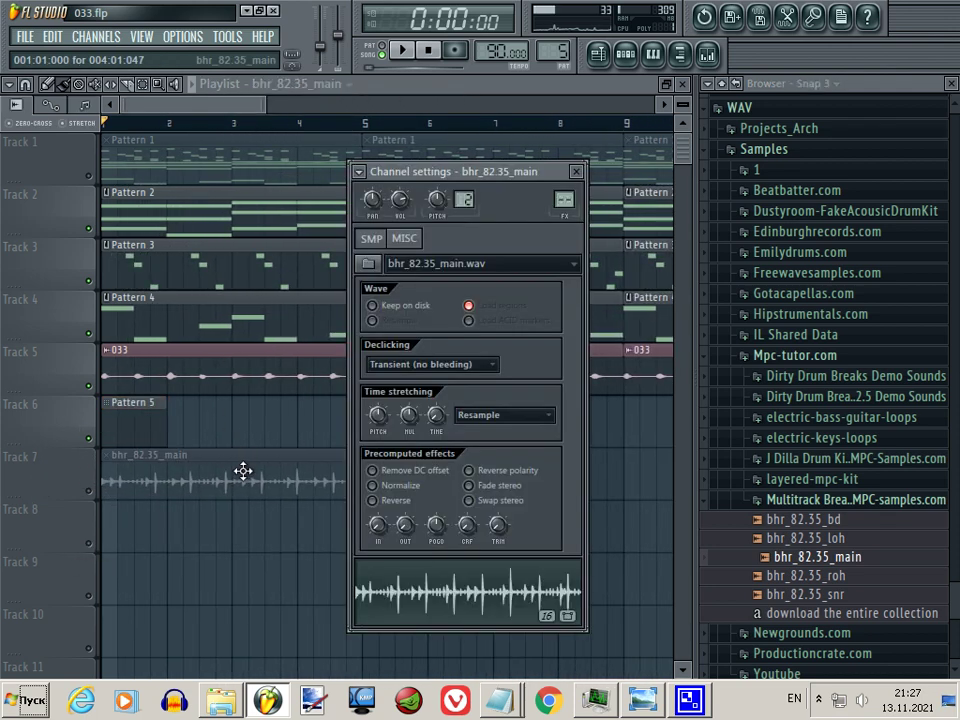
pyautogui.click(88, 491)
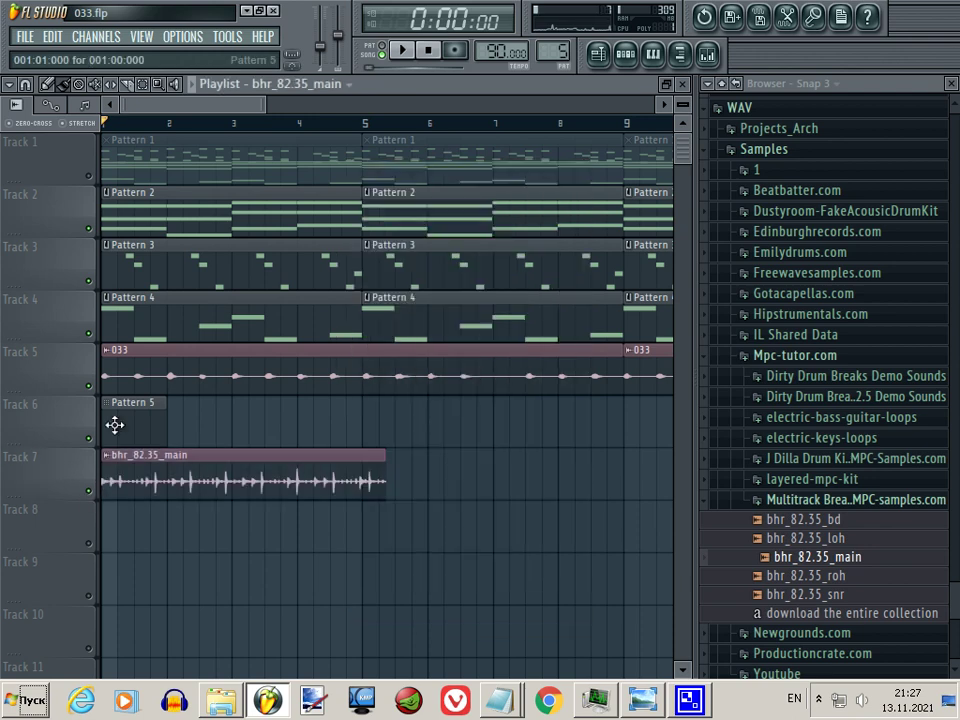
pyautogui.press('space')
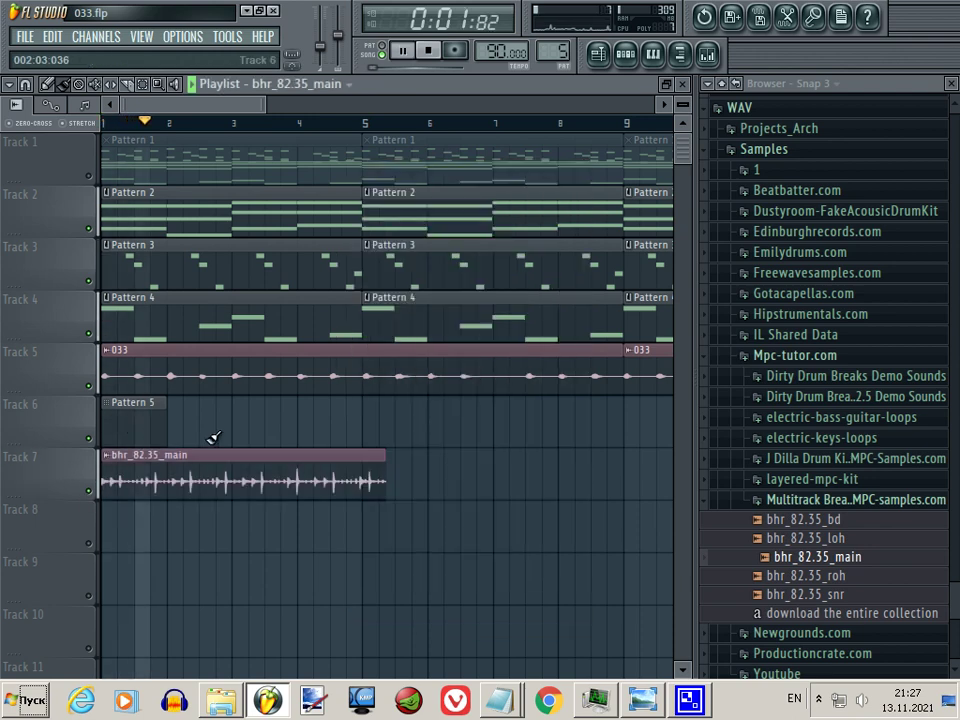
pyautogui.press('space')
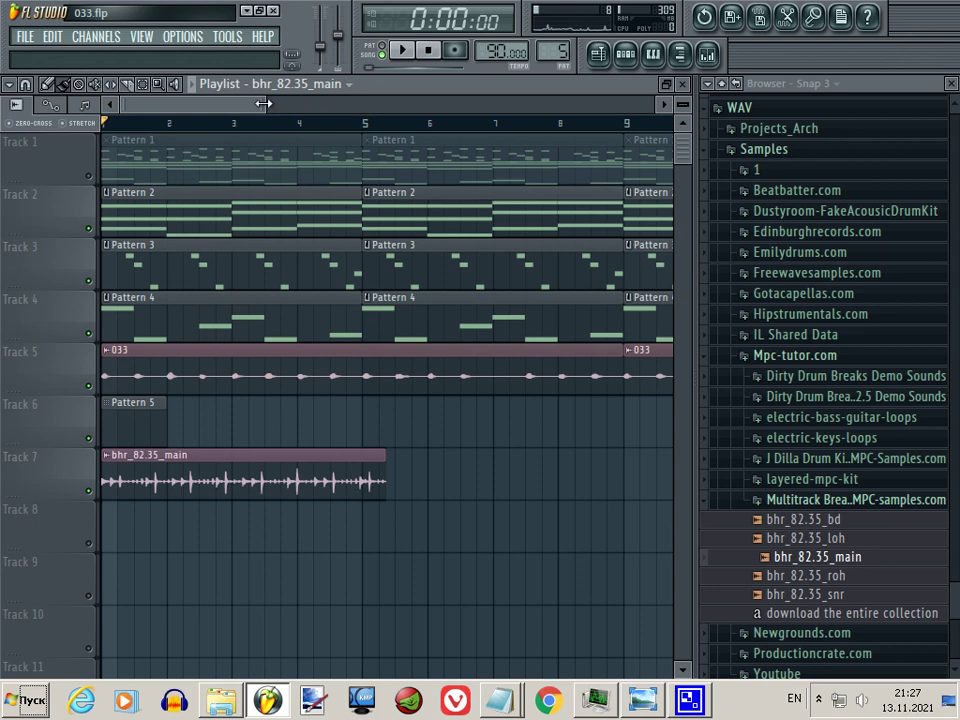
# Set the time stretching mode of the bhr_82.35_main clip to Monophonic and close its channel settings.
pyautogui.moveTo(263, 104); pyautogui.dragTo(190, 104)
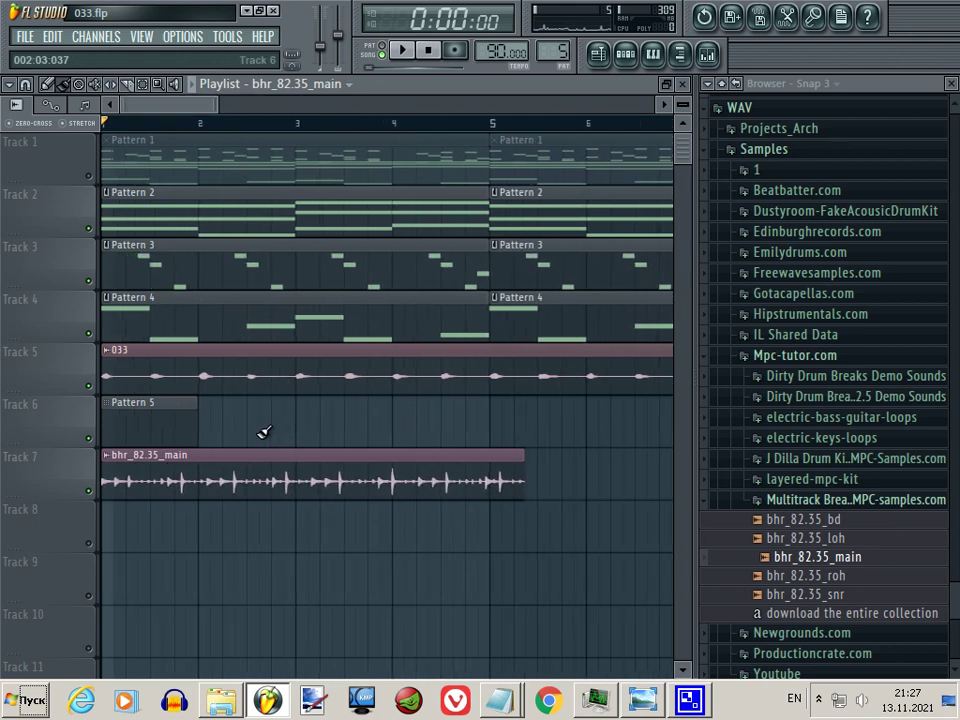
pyautogui.doubleClick(279, 465)
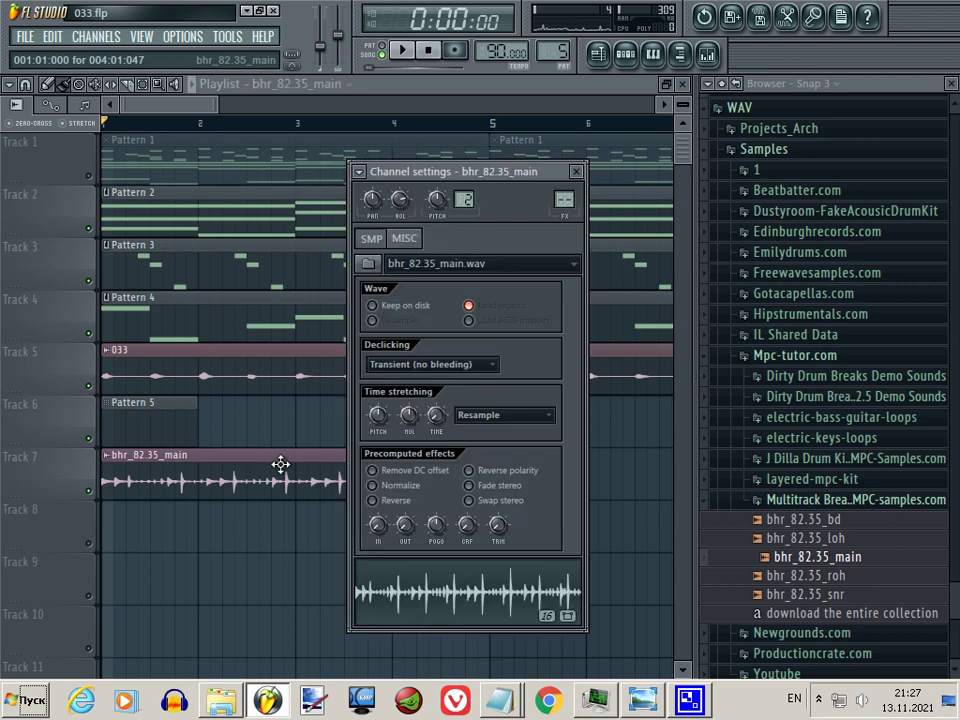
pyautogui.click(491, 418)
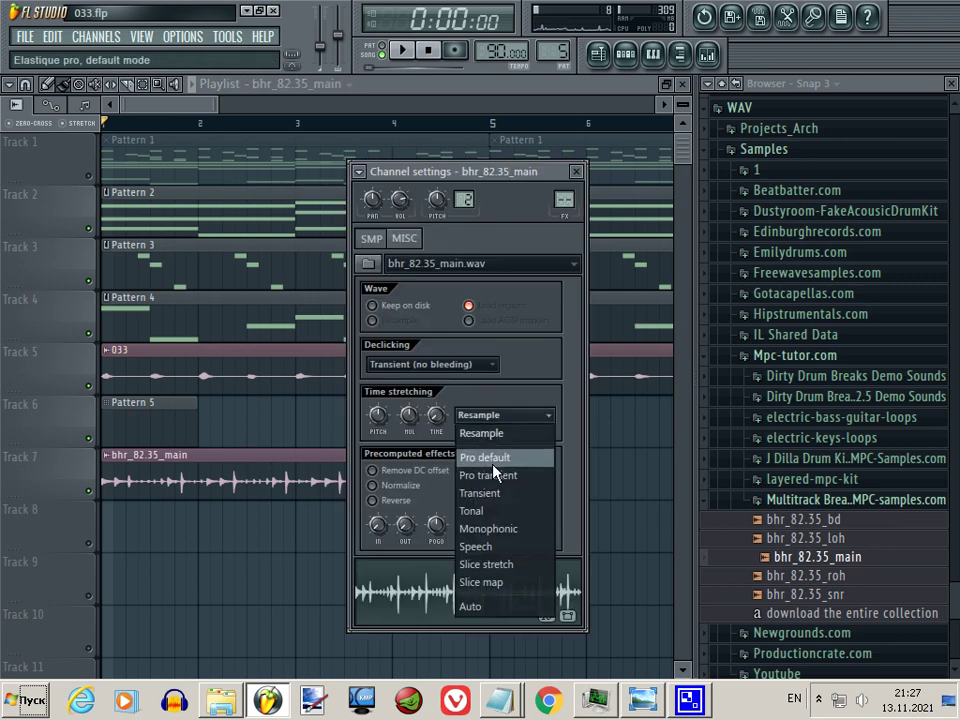
pyautogui.click(511, 529)
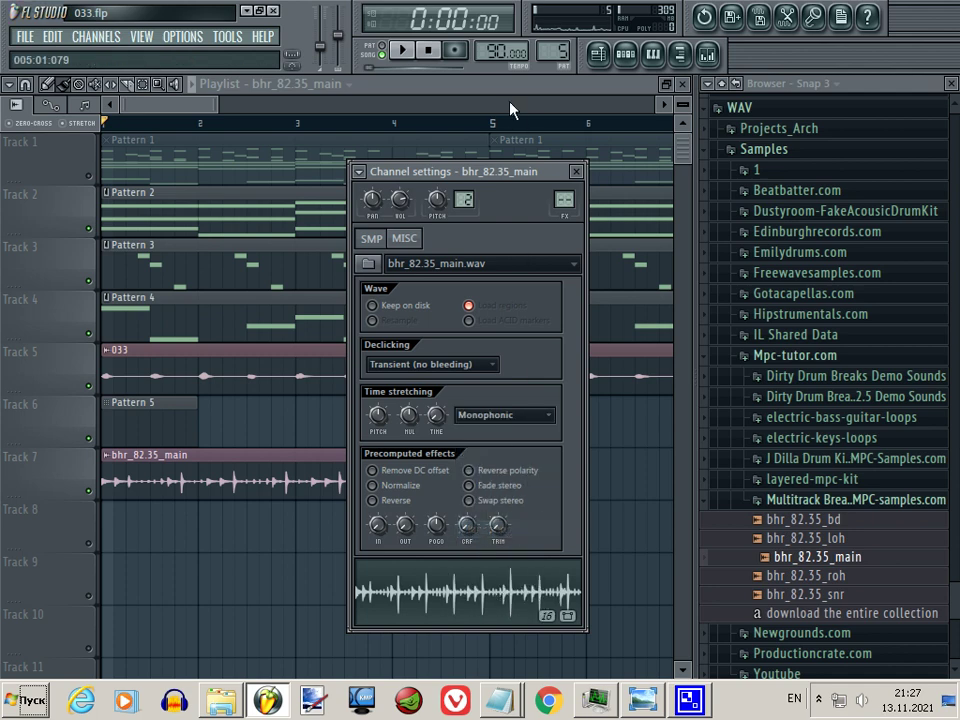
pyautogui.press('Escape')
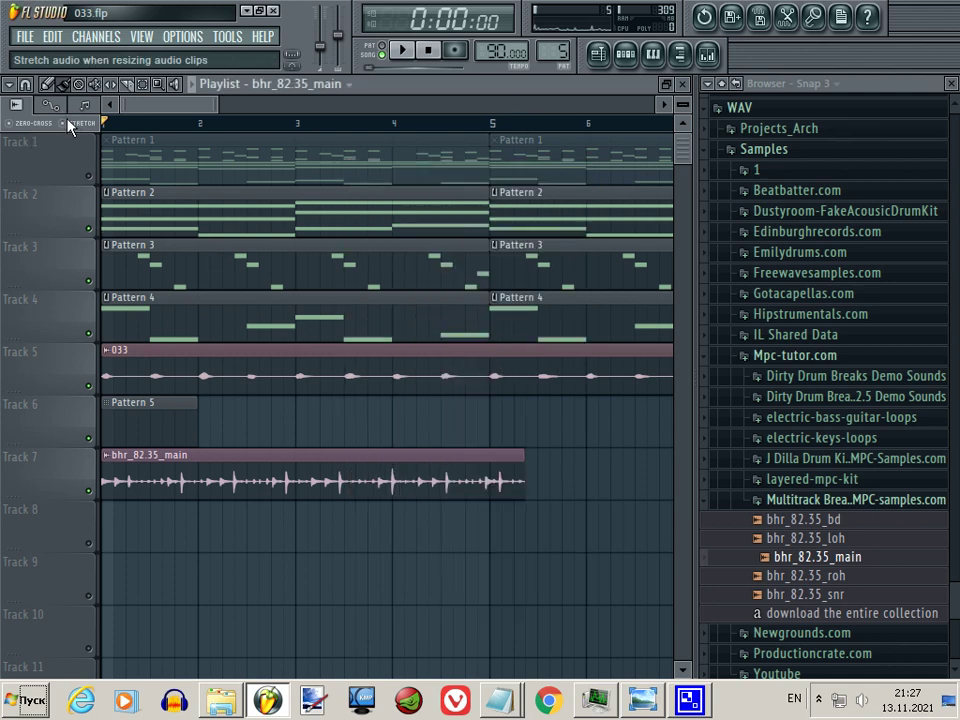
# Stretch the bhr_82.35_main clip to end at bar 5, making it four bars long, and audition it.
pyautogui.moveTo(523, 455); pyautogui.dragTo(483, 450)
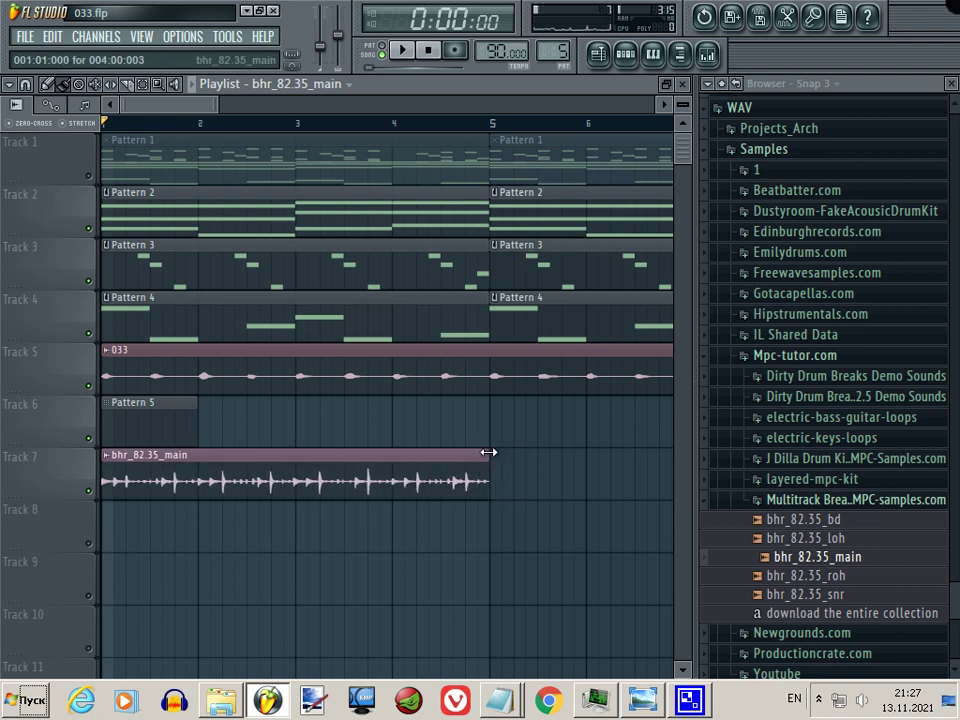
pyautogui.click(488, 453)
pyautogui.press('space')
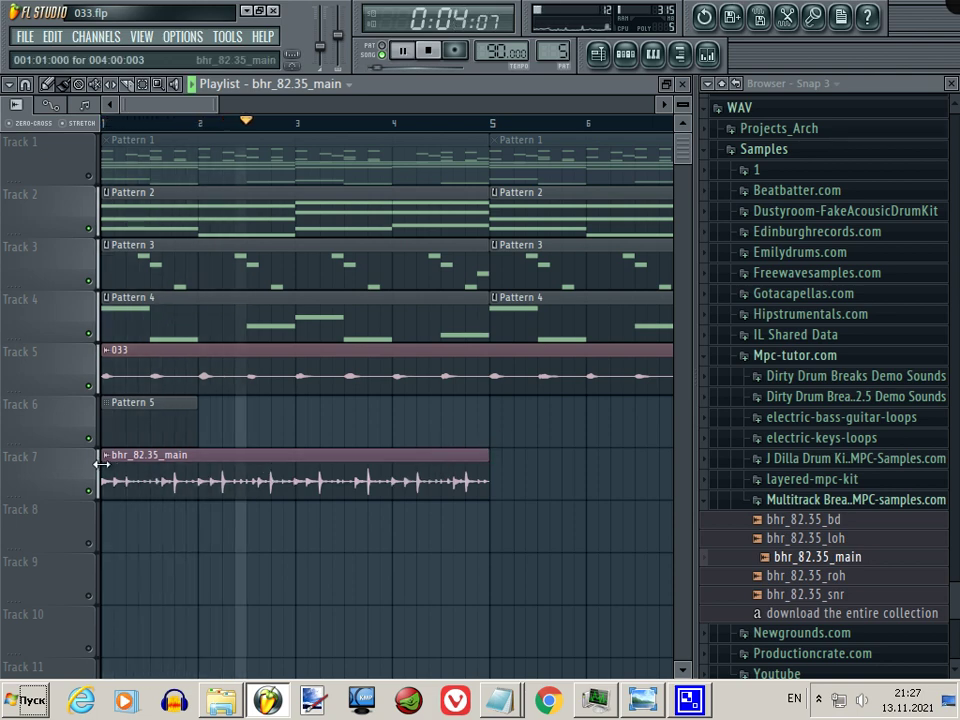
pyautogui.press('space')
# Turn off stretching on resize, trim the first bar off the bhr_82.35_main clip on Track 7, and audition it from bar 1.
pyautogui.moveTo(102, 459); pyautogui.dragTo(26, 456)
pyautogui.click(64, 125)
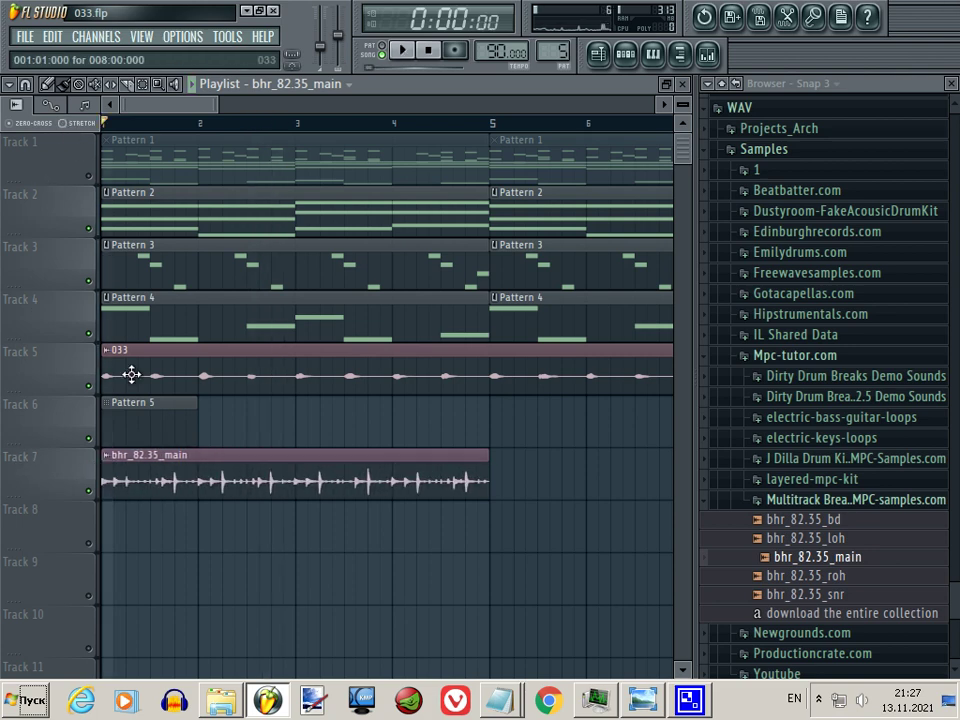
pyautogui.moveTo(103, 478); pyautogui.dragTo(128, 478)
pyautogui.press('space')
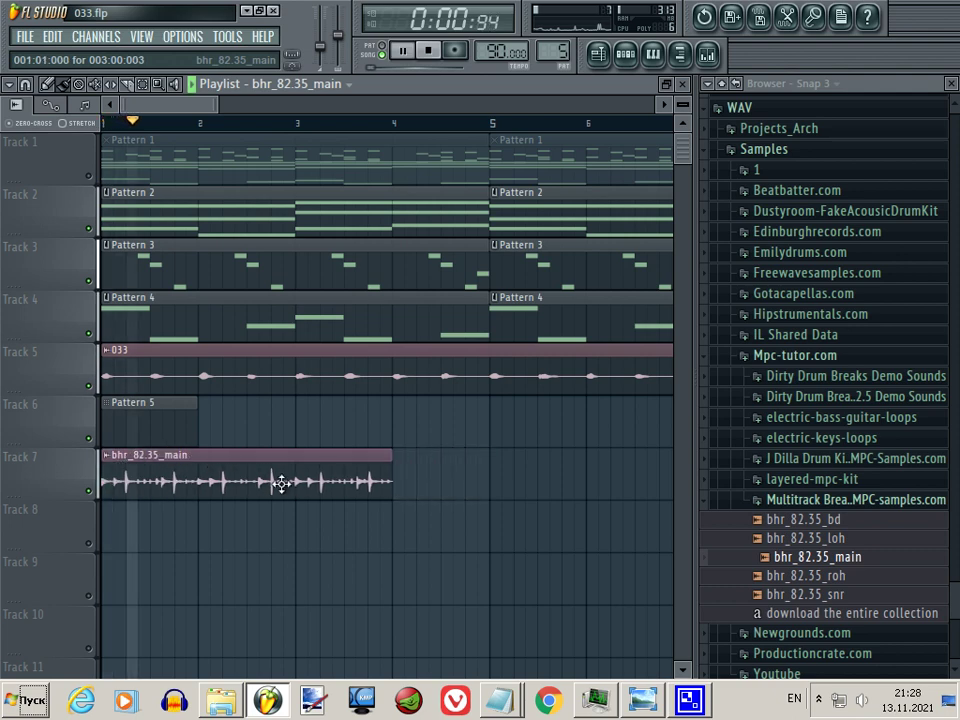
pyautogui.press('space')
# Cut the bhr_82.35_main clip to one bar, repeat it through bar 4 on Track 7, and start playback.
pyautogui.moveTo(217, 104); pyautogui.dragTo(426, 108)
pyautogui.press('space')
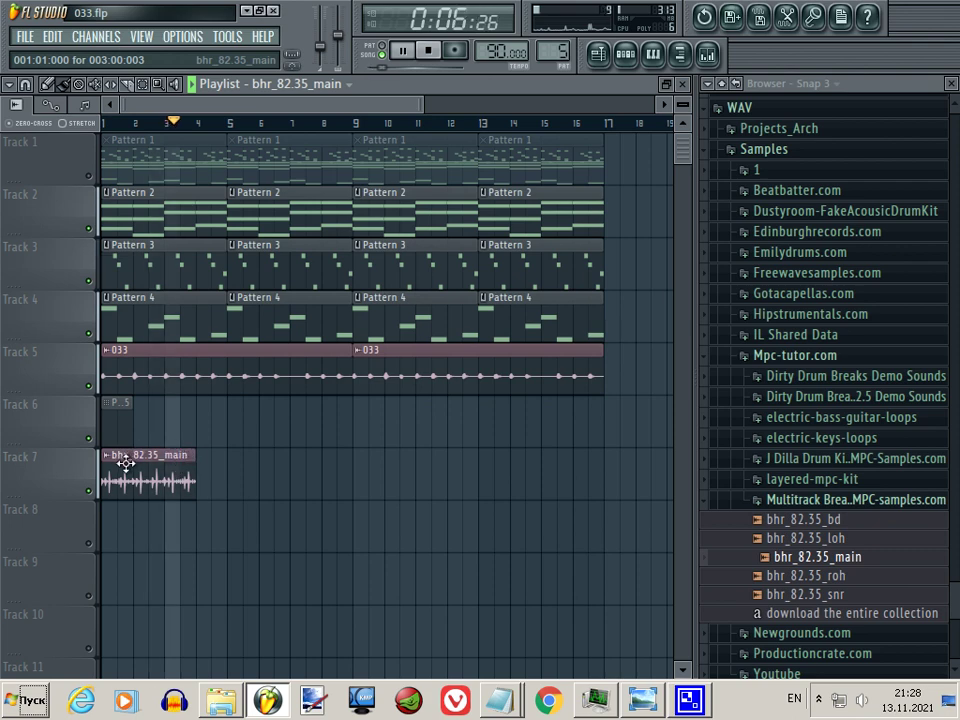
pyautogui.press('space')
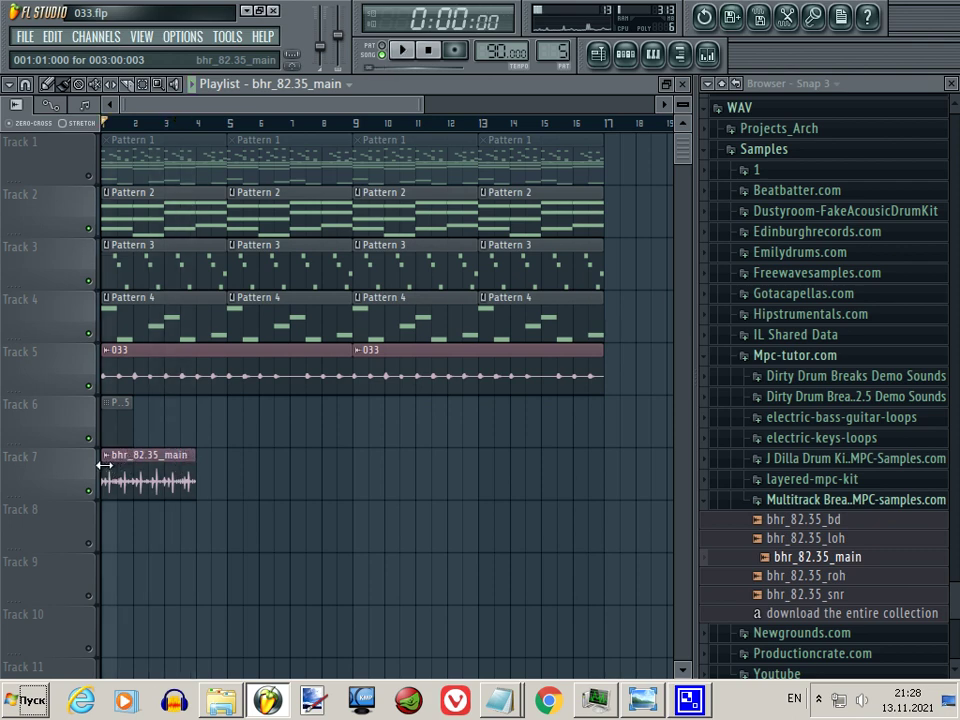
pyautogui.moveTo(104, 465); pyautogui.dragTo(180, 476)
pyautogui.press('space')
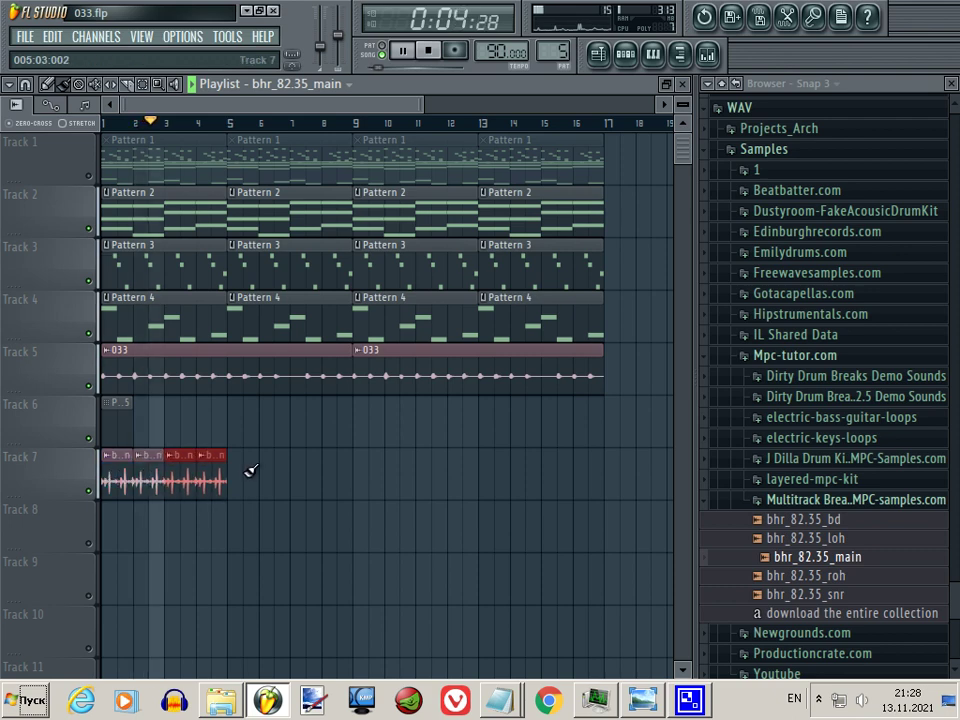
# Duplicate the one-bar drum clips along Track 7 to fill bars 5 through 16 during playback.
pyautogui.moveTo(244, 470)
pyautogui.mouseDown()
pyautogui.moveTo(100, 481)
pyautogui.moveTo(245, 474)
pyautogui.mouseUp()
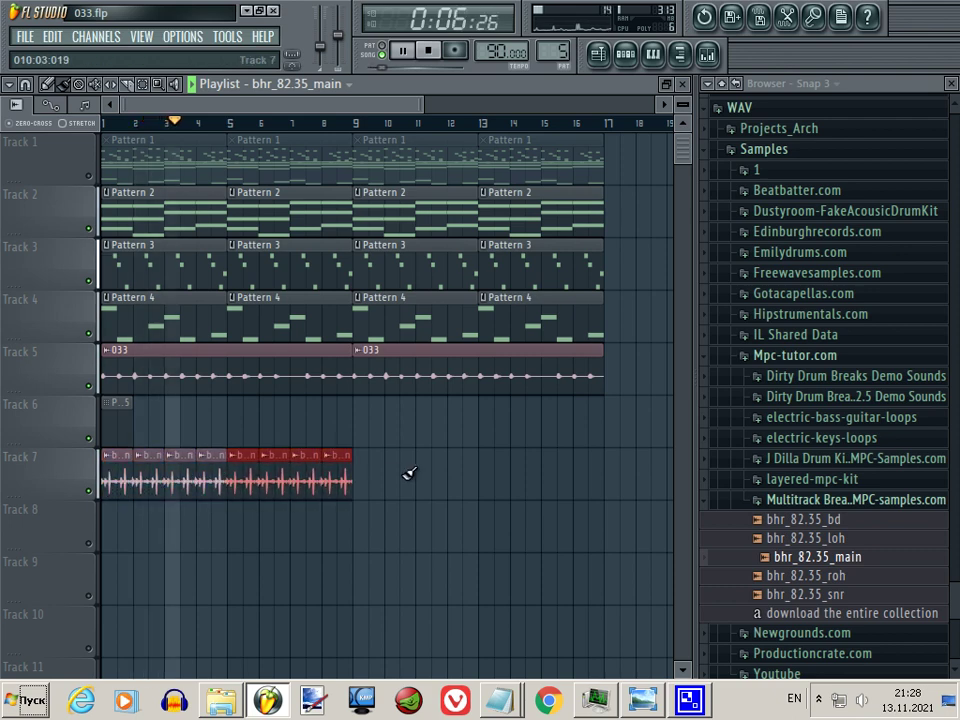
pyautogui.moveTo(394, 472); pyautogui.dragTo(56, 484)
pyautogui.moveTo(117, 471); pyautogui.dragTo(369, 471)
pyautogui.keyDown('ctrl'); pyautogui.click(226, 409); pyautogui.keyUp('ctrl')
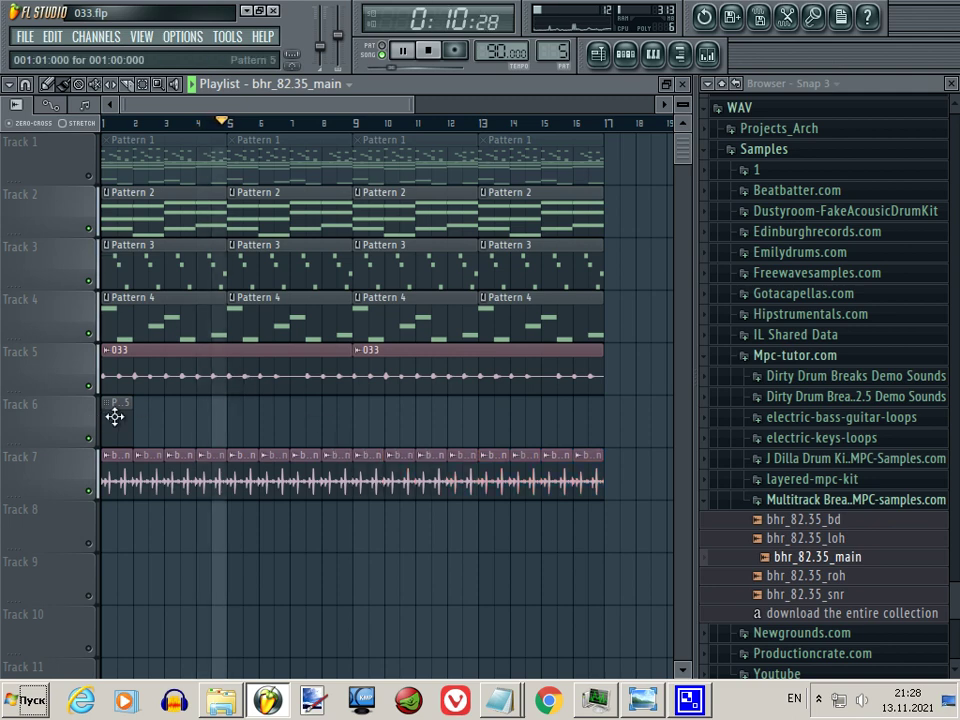
# Delete the Pattern 5 clip from Track 6, move all Track 7 drum clips up to Track 6, and stop playback.
pyautogui.rightClick(122, 426)
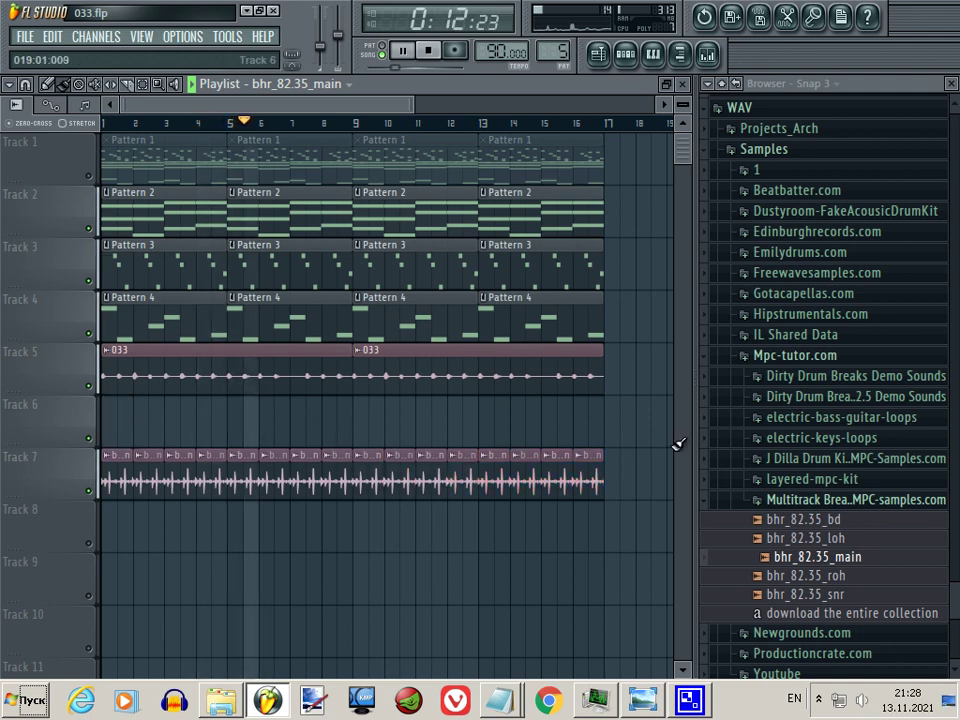
pyautogui.moveTo(617, 497); pyautogui.dragTo(104, 405)
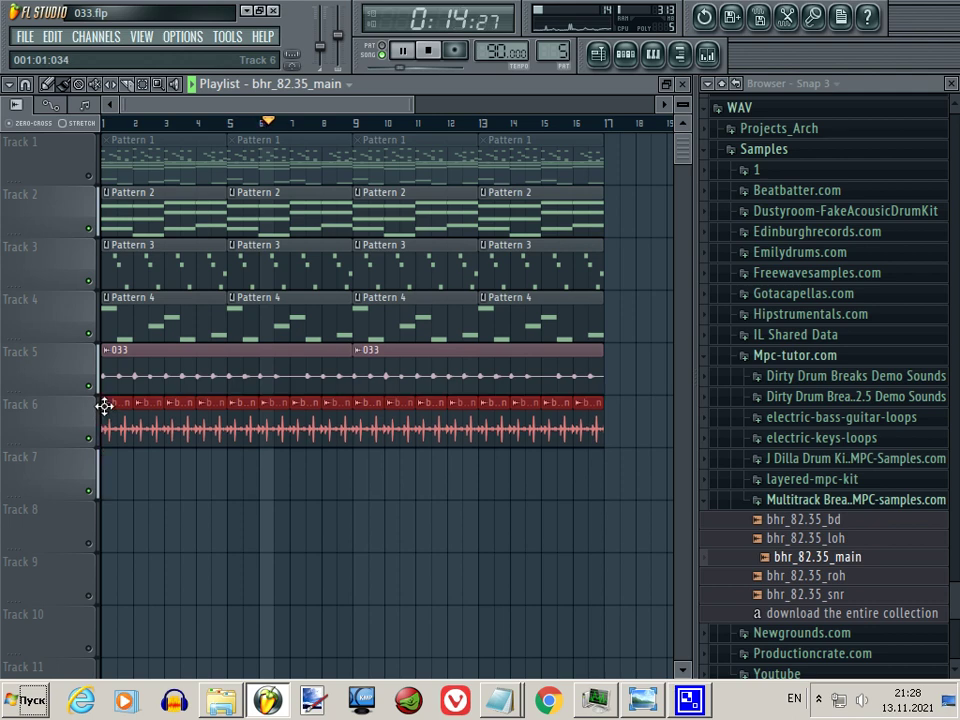
pyautogui.keyDown('ctrl'); pyautogui.click(186, 478); pyautogui.keyUp('ctrl')
pyautogui.press('space')
# Trim the first bhr_82.35_main clip to the single snare hit on beat 2 of bar 1, and place a copy on beat 4.
pyautogui.moveTo(413, 105); pyautogui.dragTo(156, 107)
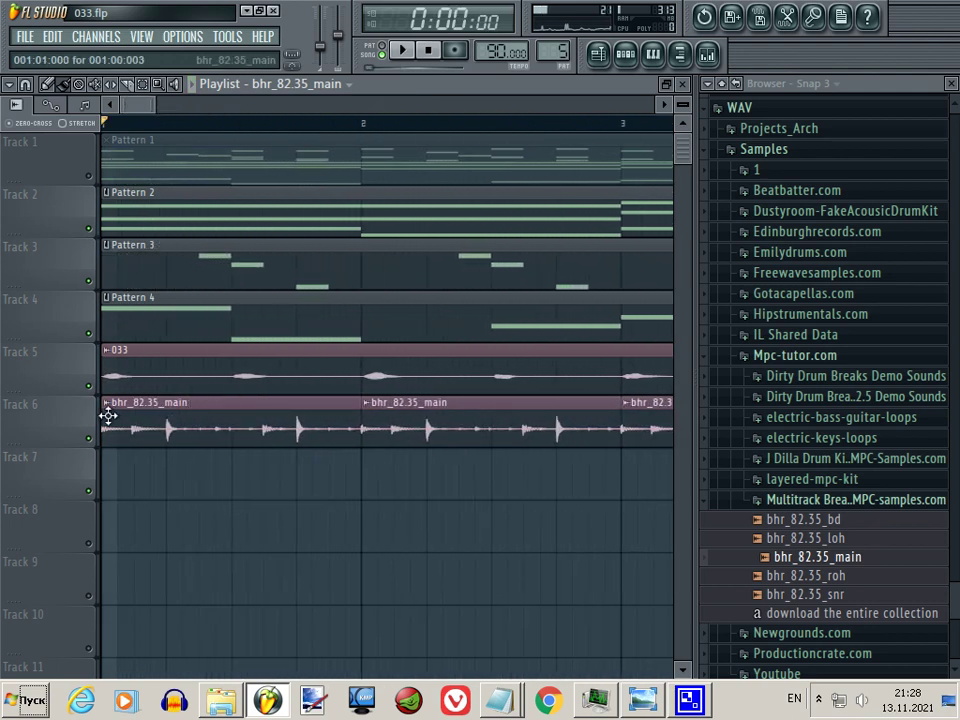
pyautogui.moveTo(108, 415); pyautogui.dragTo(167, 415)
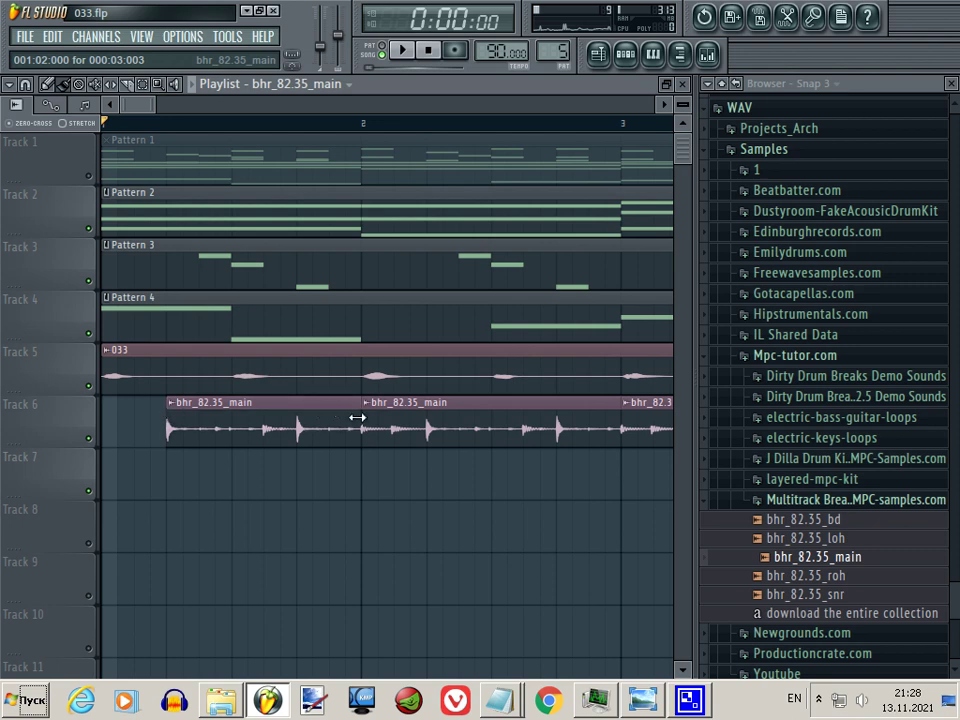
pyautogui.moveTo(357, 417); pyautogui.dragTo(231, 411)
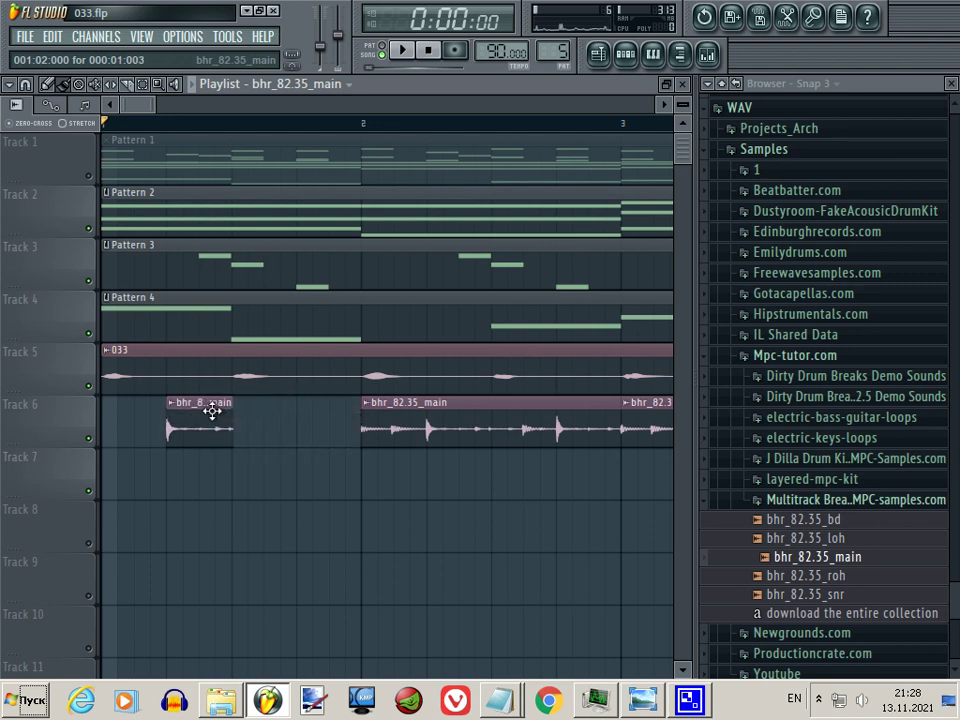
pyautogui.moveTo(167, 411)
pyautogui.mouseDown()
pyautogui.moveTo(112, 411)
pyautogui.moveTo(167, 422)
pyautogui.mouseUp()
pyautogui.moveTo(231, 418)
pyautogui.mouseDown()
pyautogui.moveTo(327, 416)
pyautogui.moveTo(233, 416)
pyautogui.mouseUp()
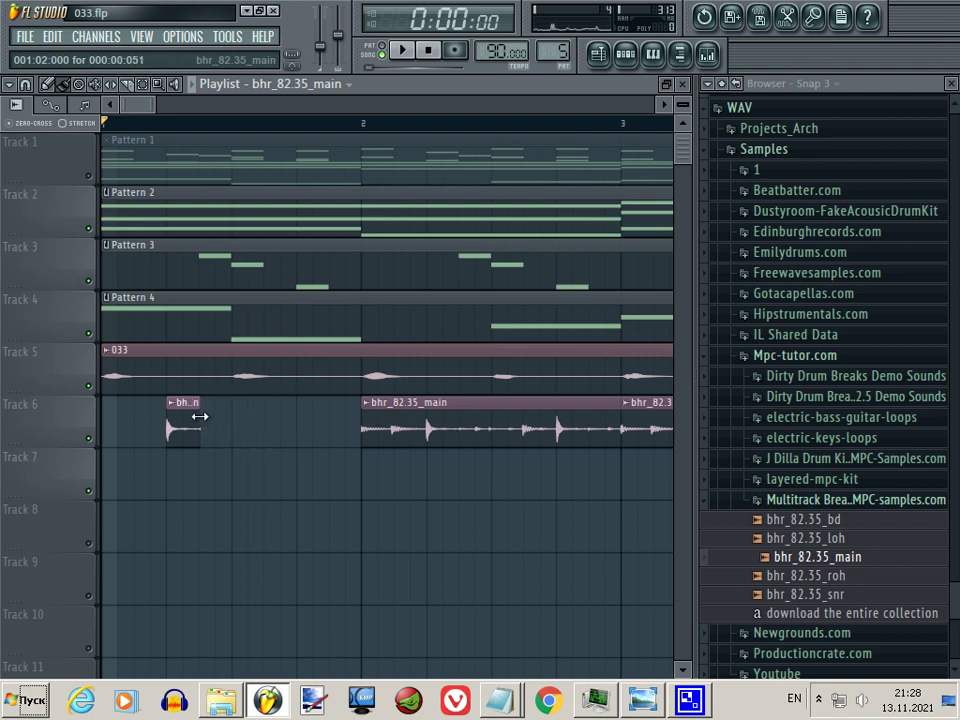
pyautogui.click(319, 418)
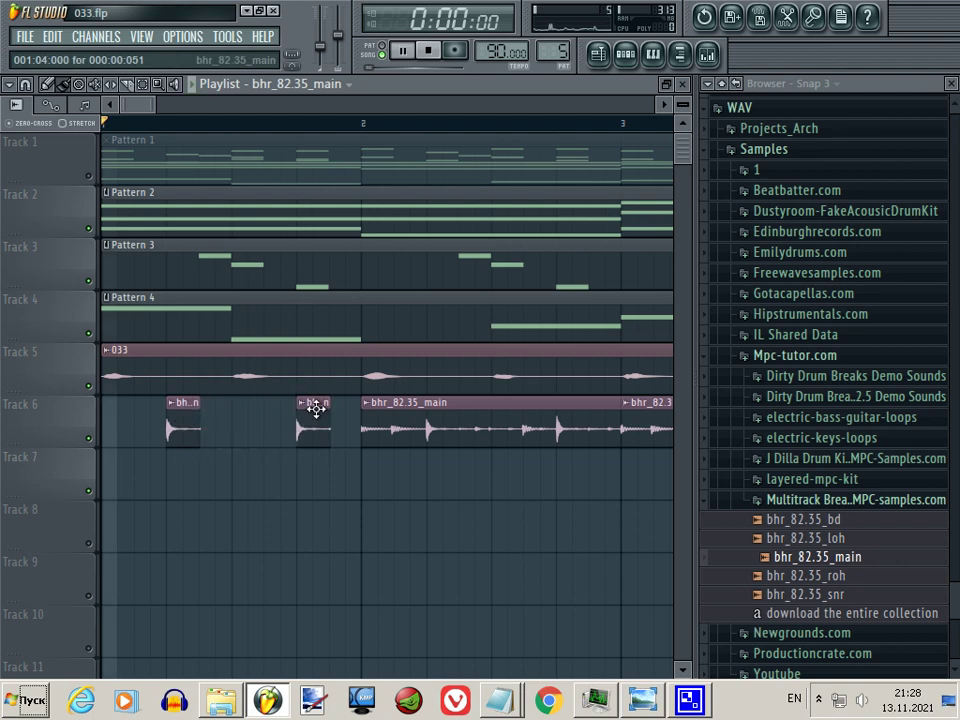
# Stop playback and delete the one-bar bhr_82.35_main clips from bar 2 through bar 16 on Track 6.
pyautogui.moveTo(155, 104); pyautogui.dragTo(313, 113)
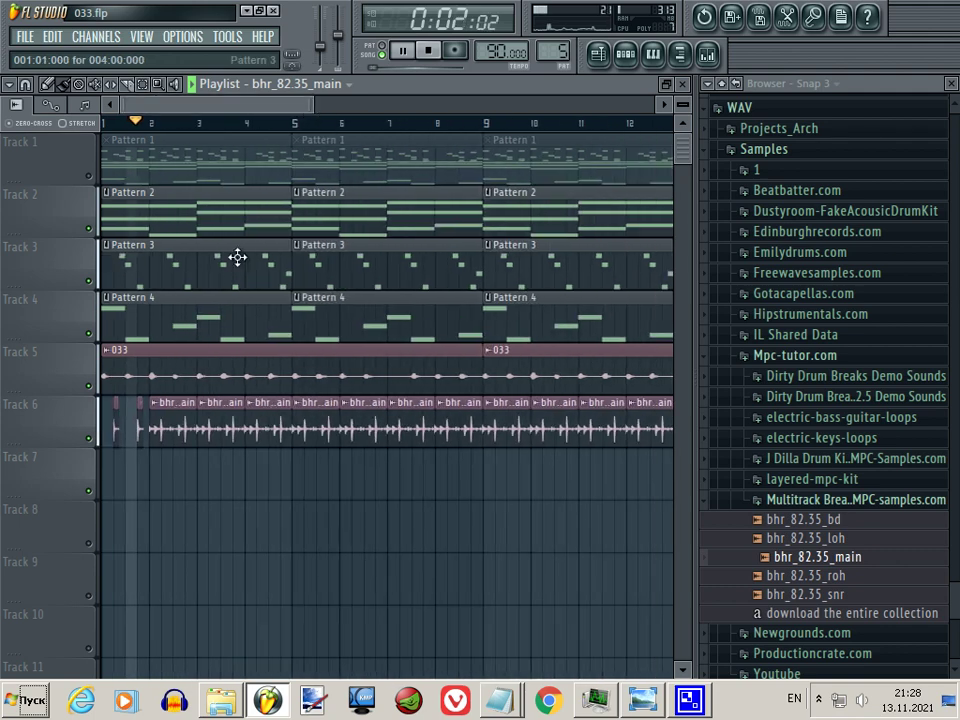
pyautogui.press('space')
pyautogui.moveTo(180, 414); pyautogui.dragTo(651, 433)
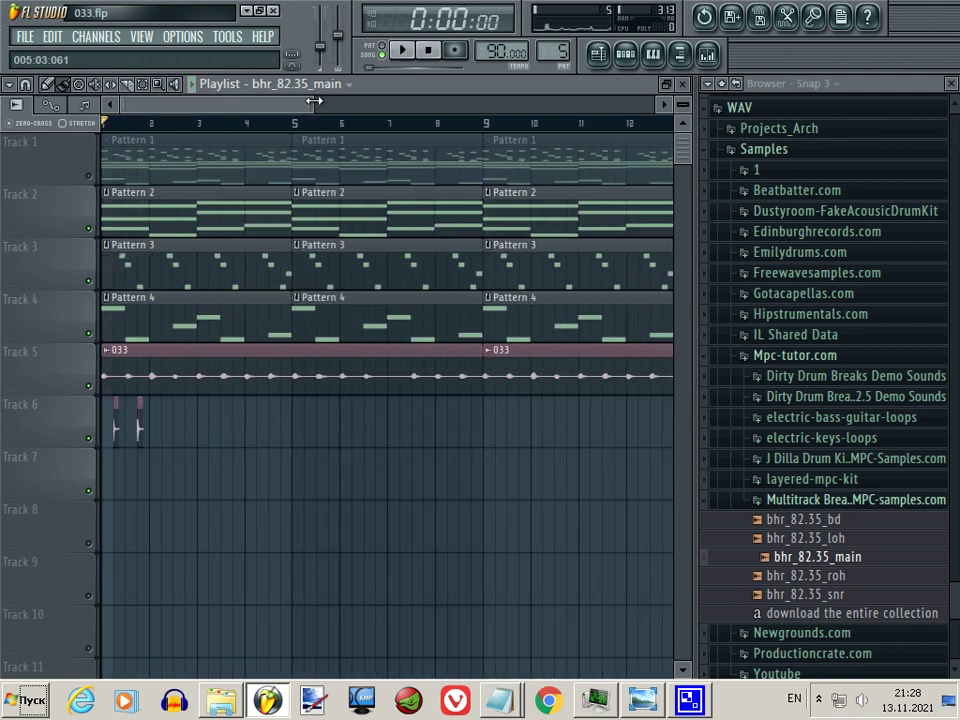
pyautogui.moveTo(314, 101); pyautogui.dragTo(410, 103)
pyautogui.moveTo(503, 424); pyautogui.dragTo(647, 421)
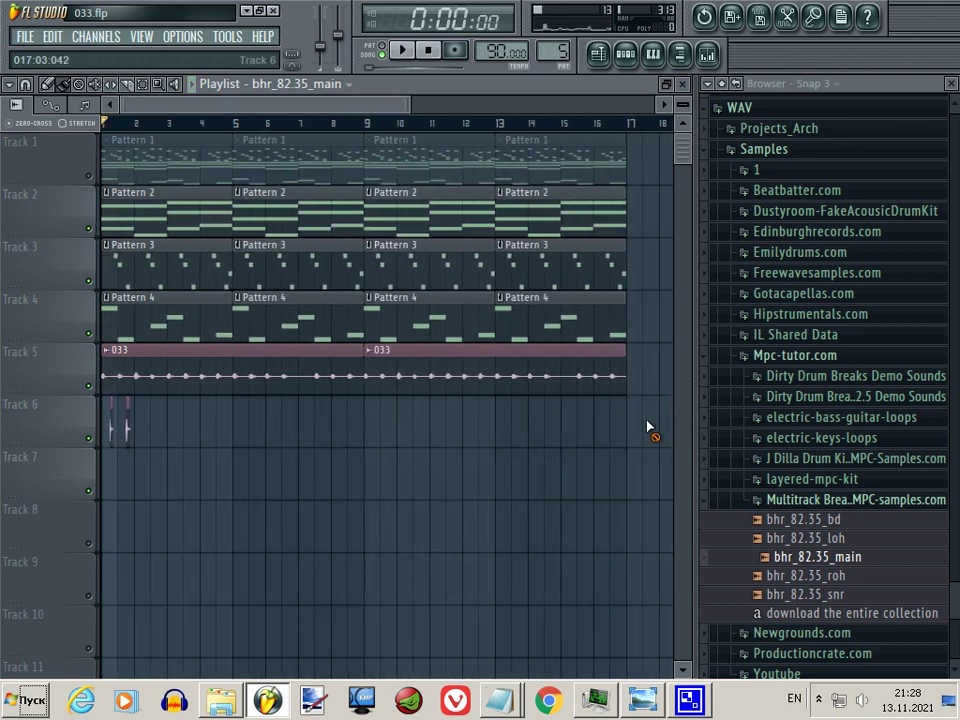
# Duplicate the two snare hits along Track 6 until they fill bars 1 through 16, and start playback.
pyautogui.click(99, 435)
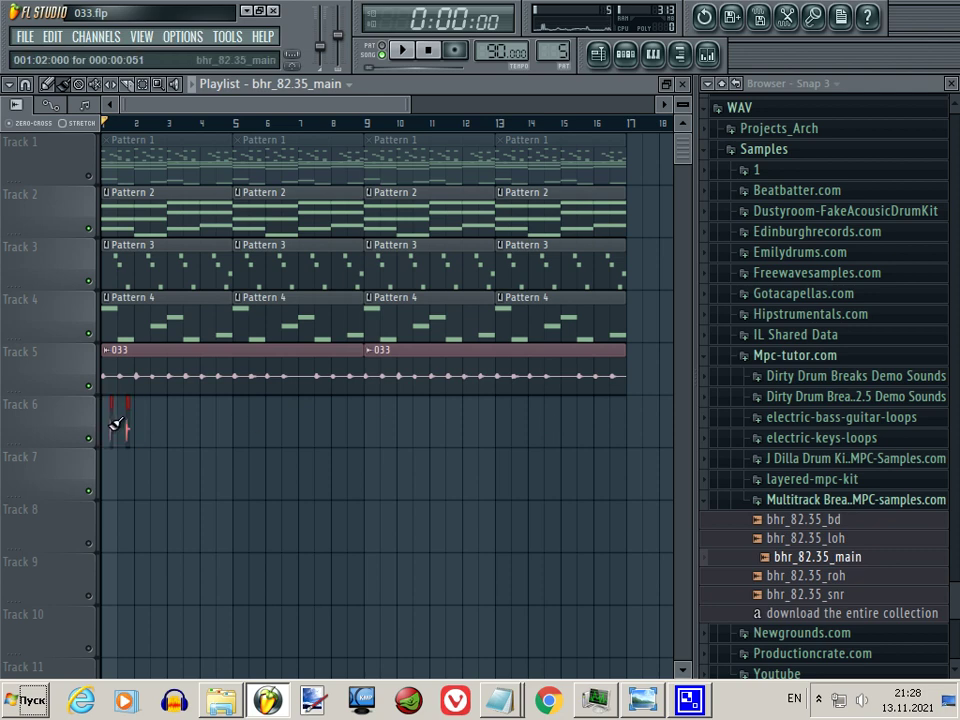
pyautogui.moveTo(110, 425); pyautogui.dragTo(280, 427)
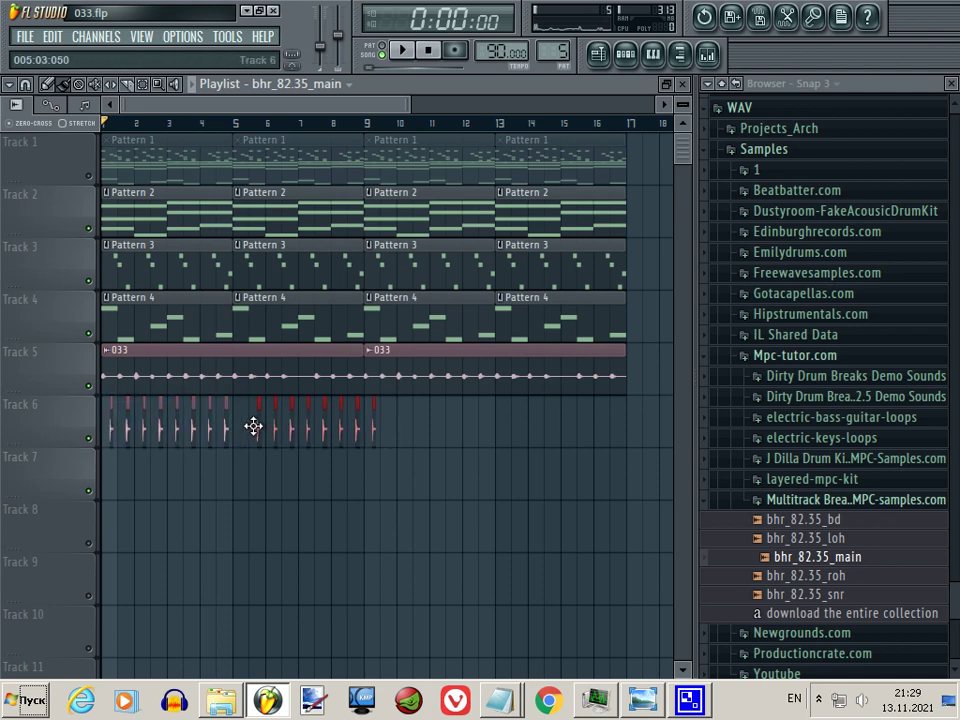
pyautogui.moveTo(407, 397); pyautogui.dragTo(375, 422)
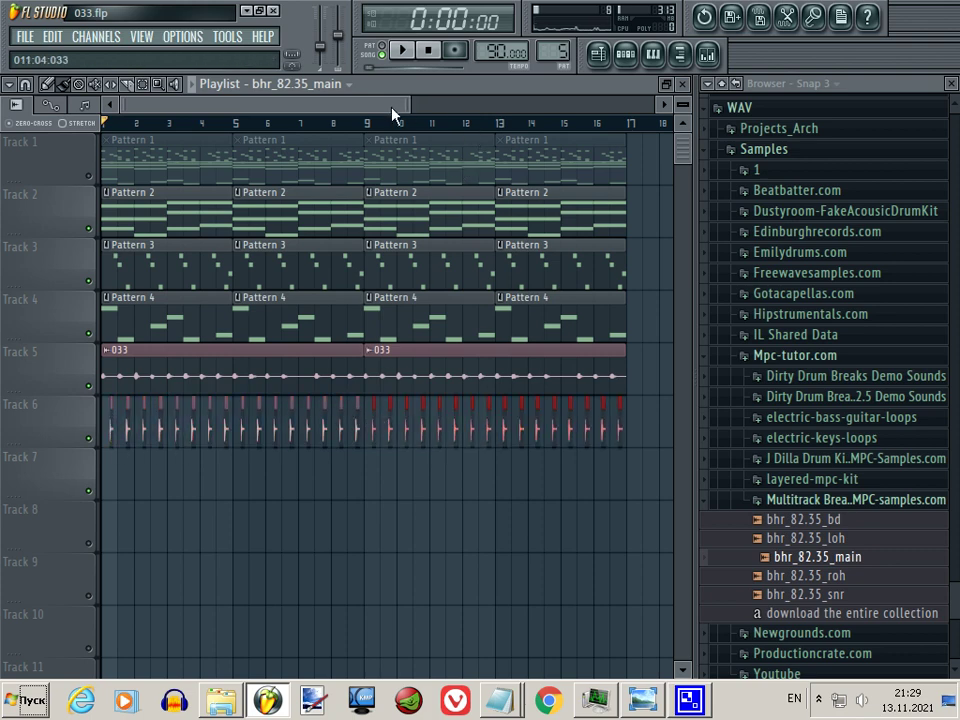
pyautogui.press('space')
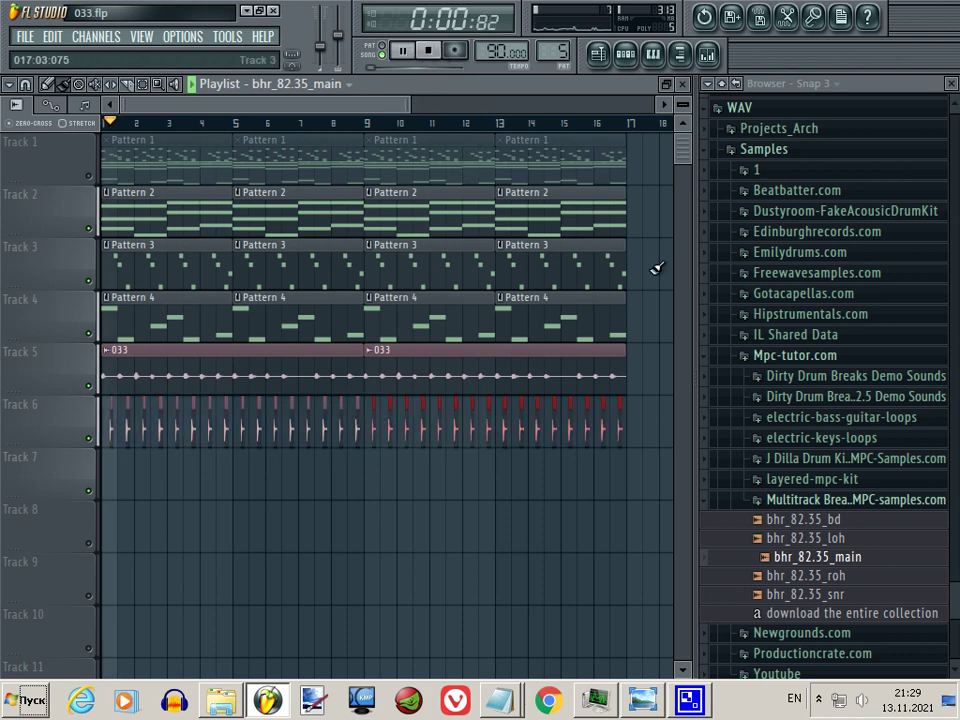
# Show all channels in the channel rack instead of only the audio clips.
pyautogui.click(630, 55)
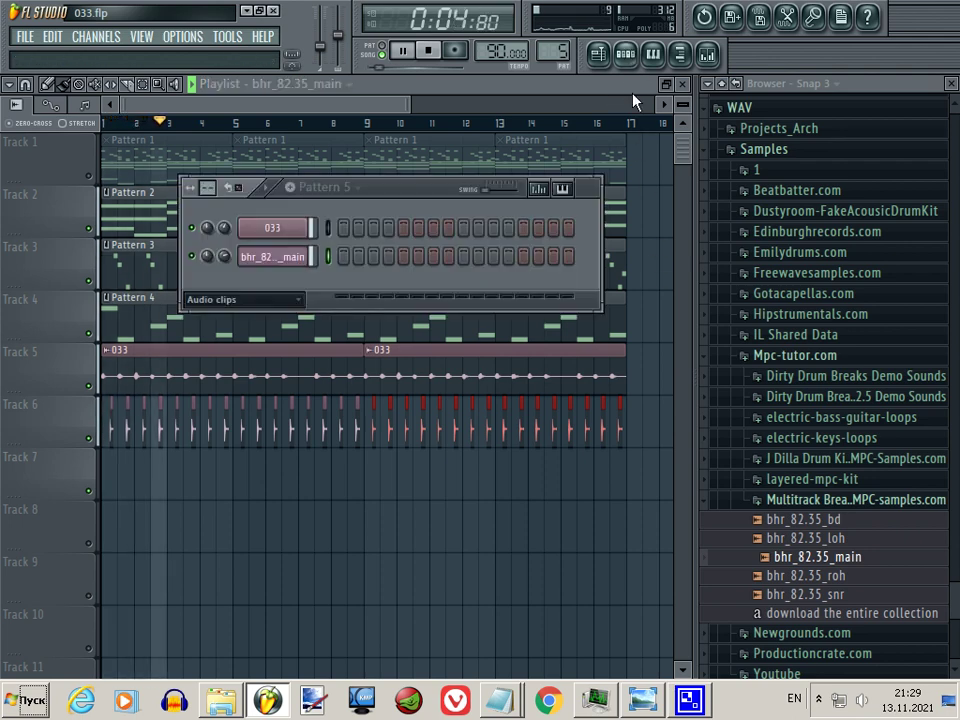
pyautogui.click(280, 299)
pyautogui.click(281, 313)
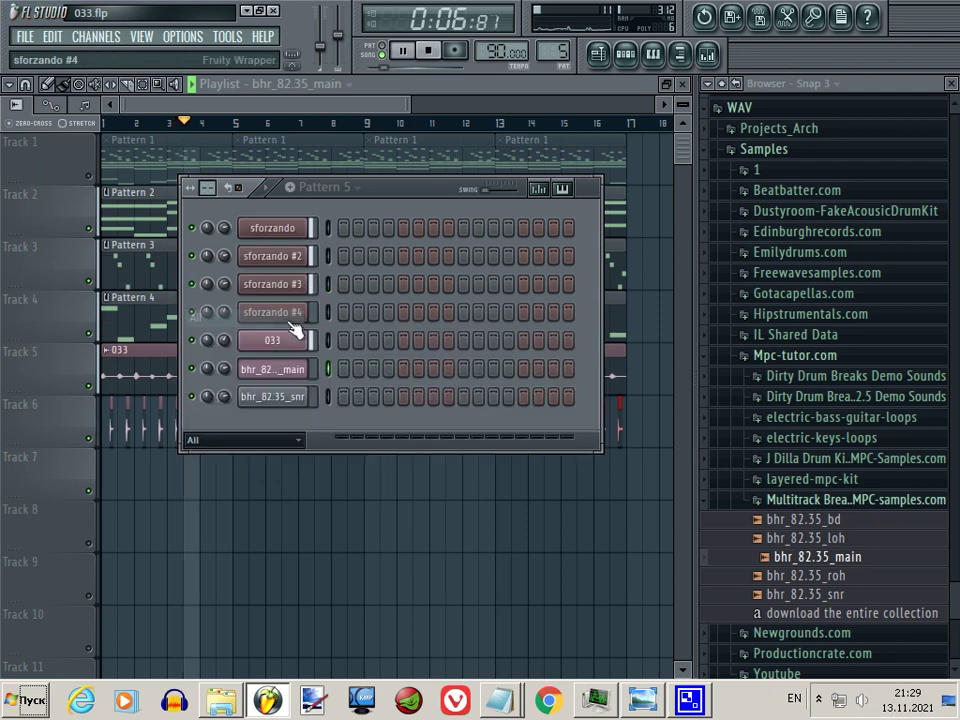
# Rename playlist Track 6 as Snare.
pyautogui.rightClick(77, 413)
pyautogui.click(118, 345)
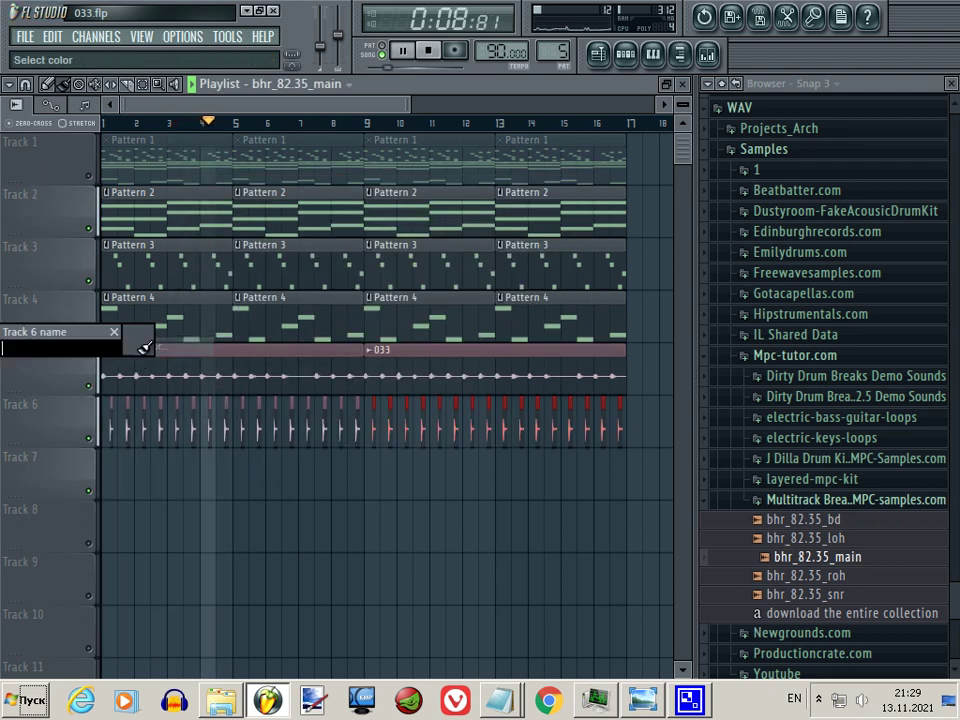
pyautogui.write('Snare')
pyautogui.press('Return')
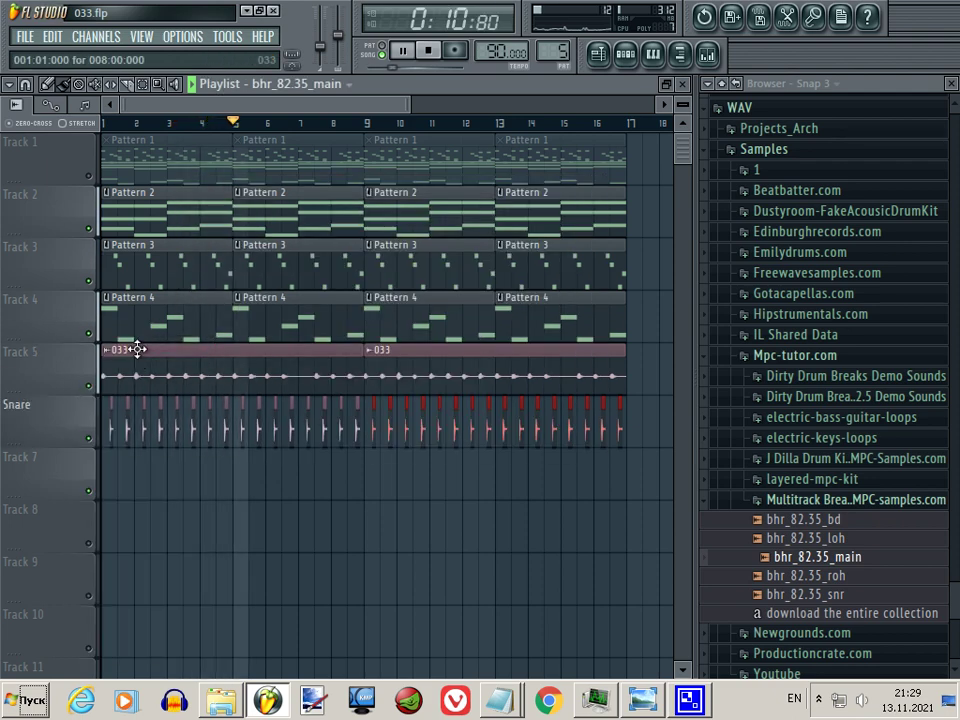
# Name playlist Track 5, which holds the 033 audio clips, Strings_Streatch.
pyautogui.rightClick(64, 368)
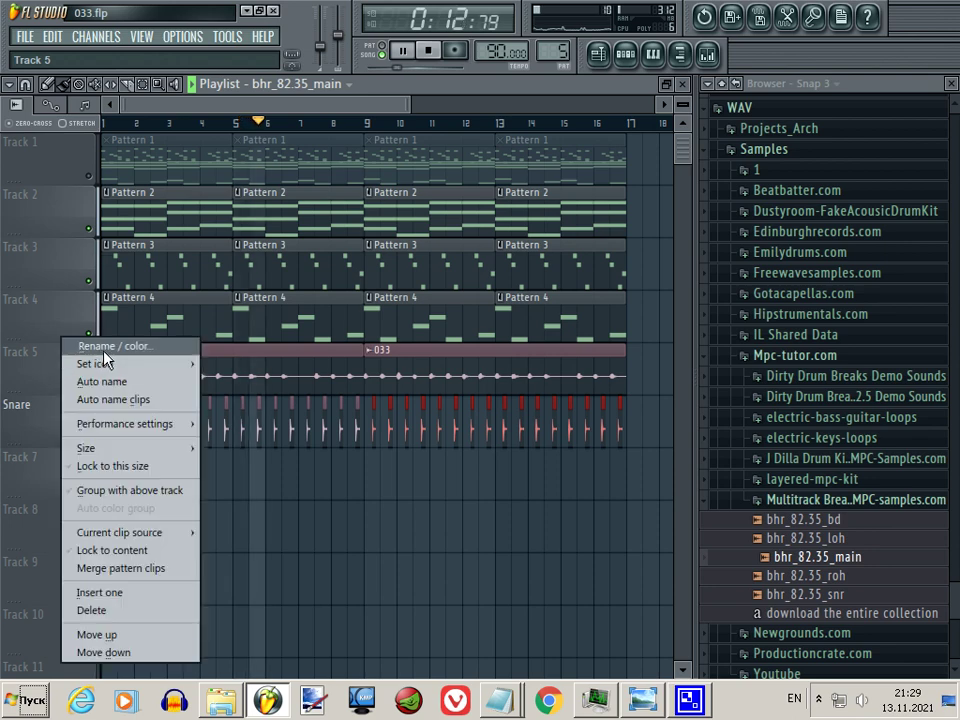
pyautogui.click(80, 346)
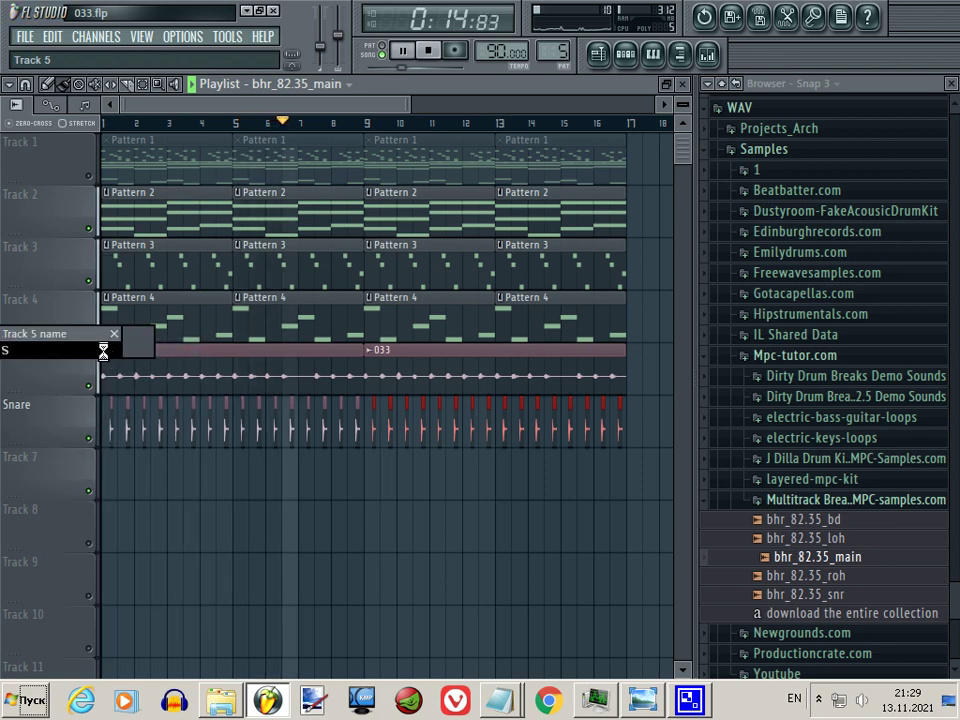
pyautogui.write('Strings_S')
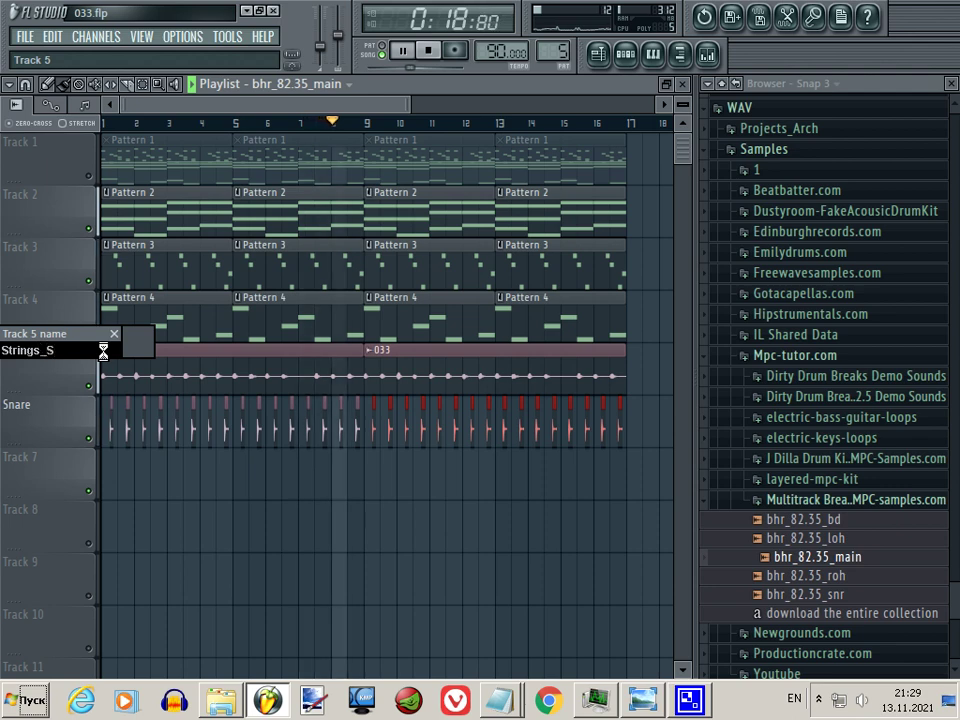
pyautogui.write('trea')
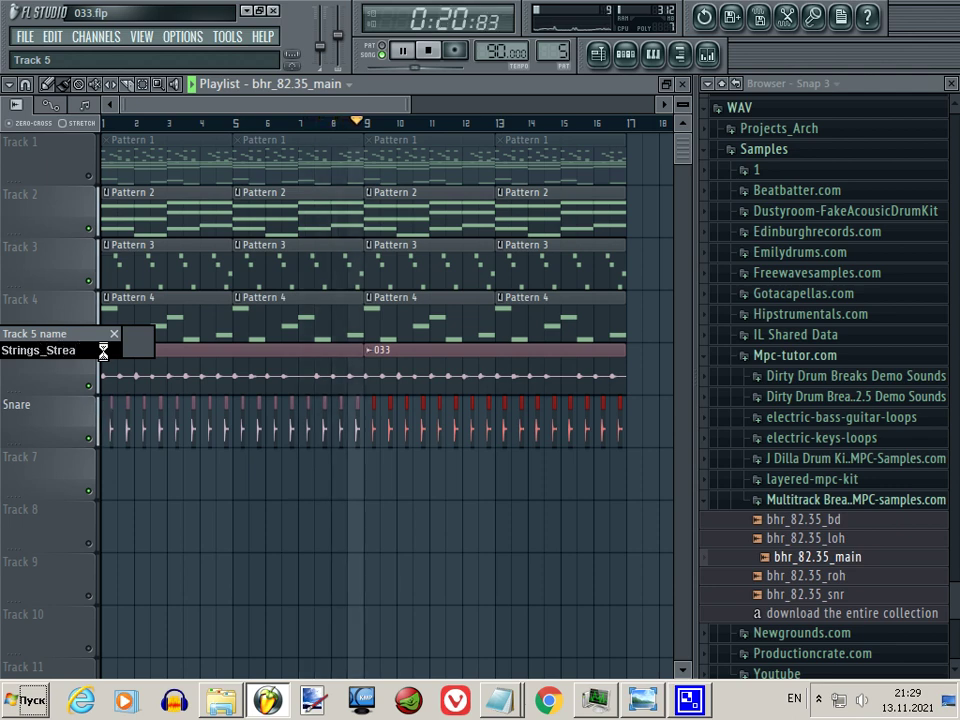
pyautogui.write('tch')
pyautogui.press('Return')
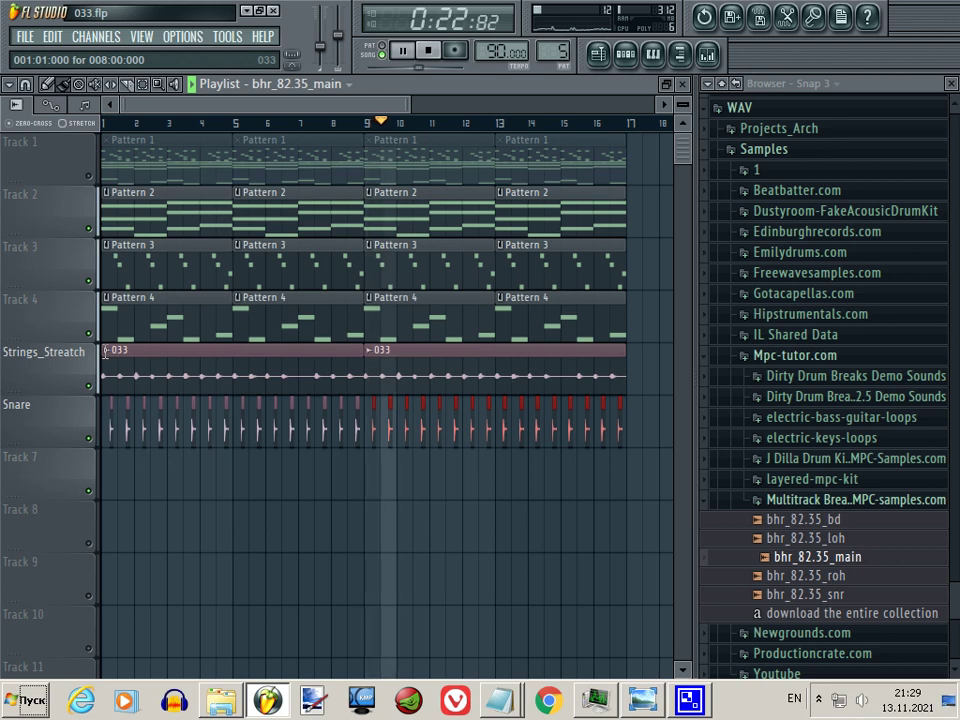
# Shorten the Strings_Streatch track name to Str_Streatch.
pyautogui.rightClick(72, 355)
pyautogui.click(100, 345)
pyautogui.click(18, 347)
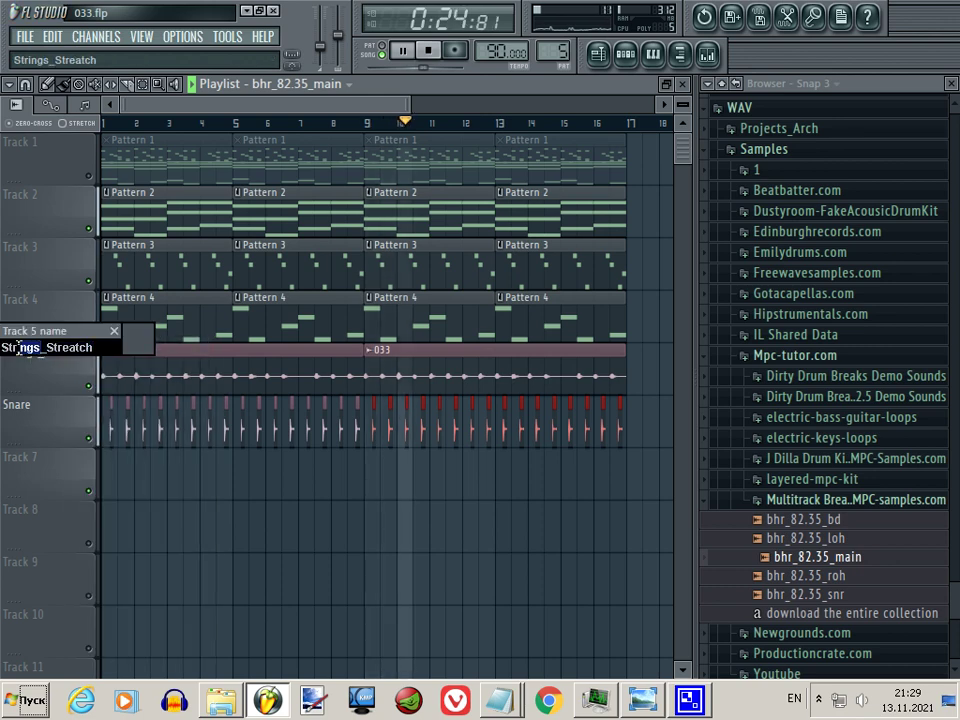
pyautogui.press('Delete')
pyautogui.press('Delete')
pyautogui.press('Delete')
pyautogui.press('Delete')
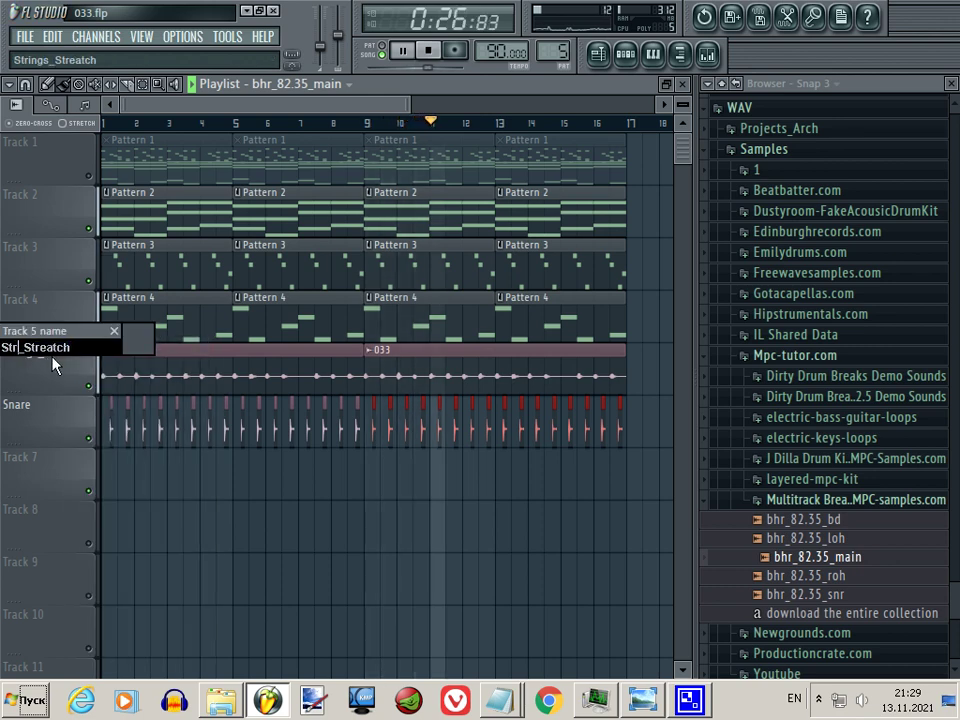
pyautogui.press('Return')
# Rename Track 4 as Brass and Track 3 as Harp in the playlist.
pyautogui.rightClick(62, 326)
pyautogui.click(98, 301)
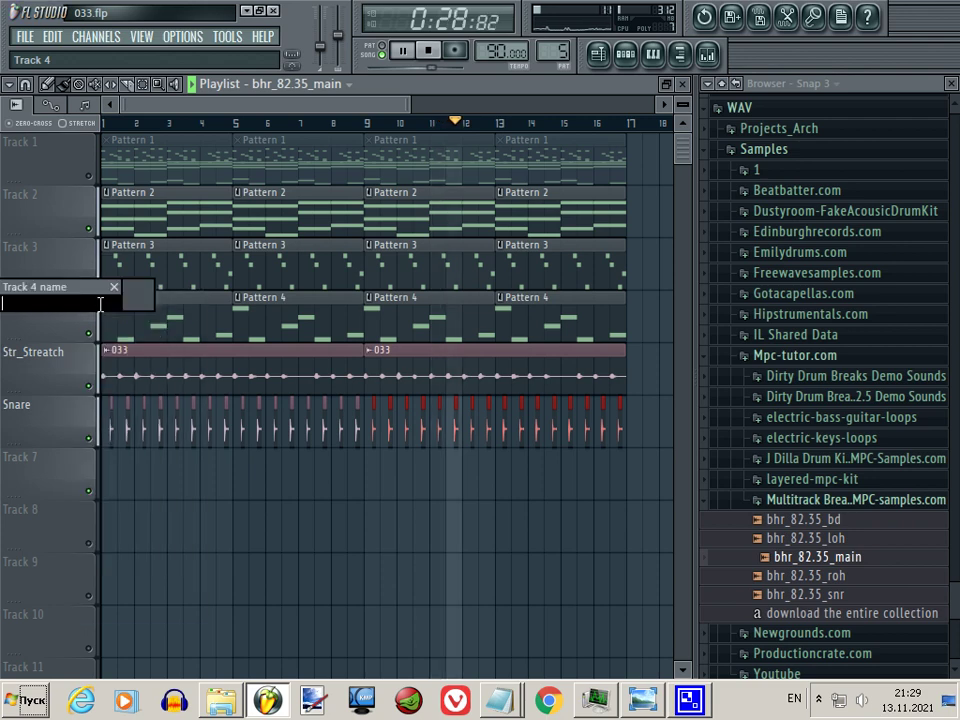
pyautogui.write('Brass')
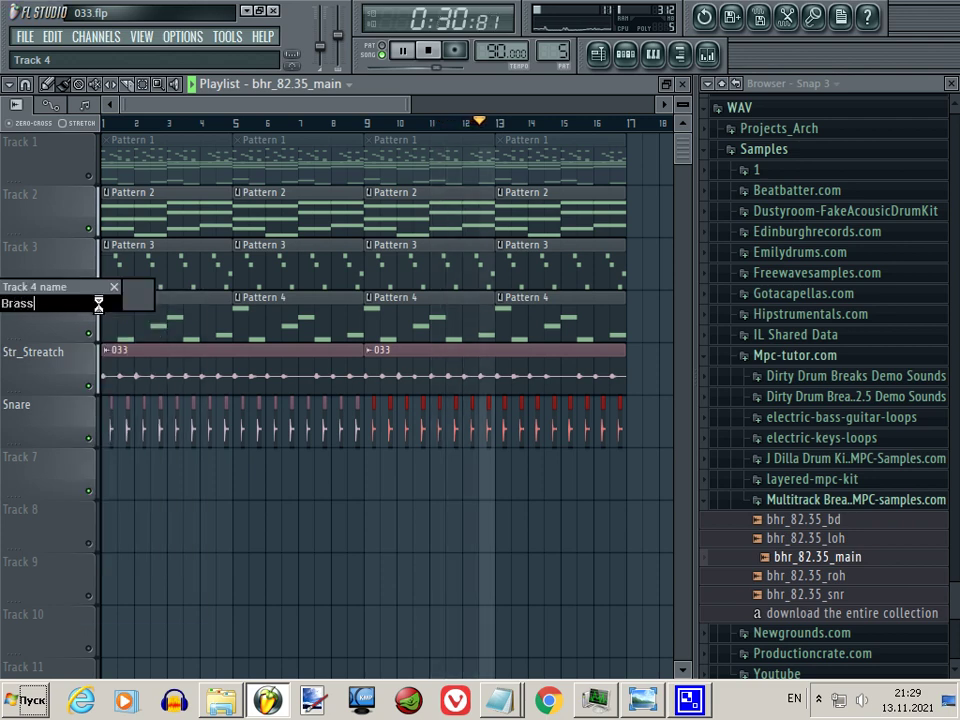
pyautogui.press('Return')
pyautogui.rightClick(78, 239)
pyautogui.click(94, 248)
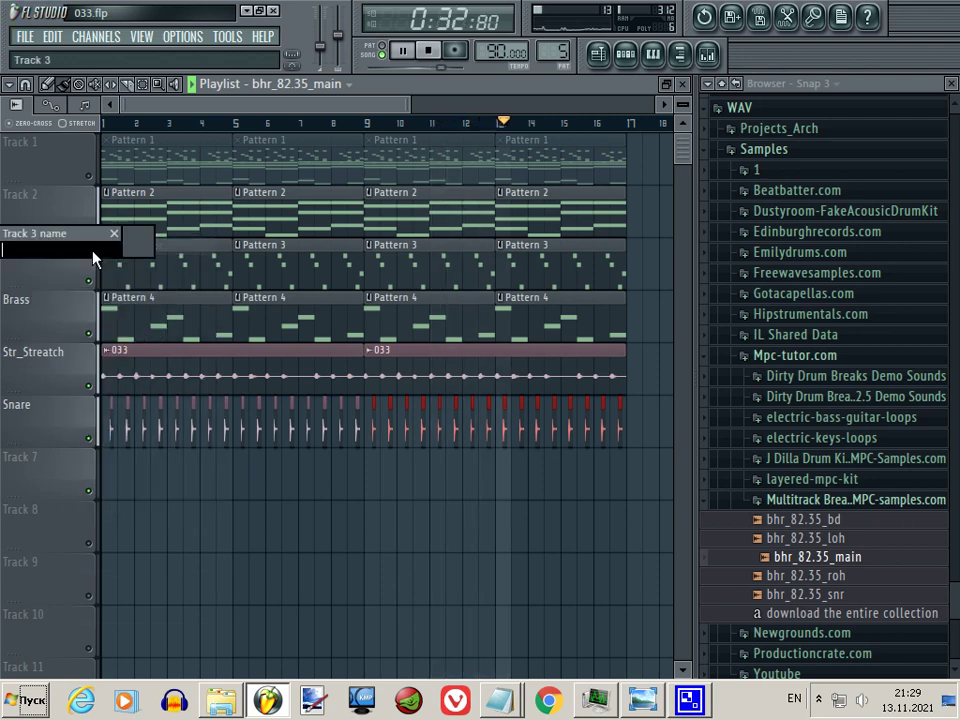
pyautogui.write('Har')
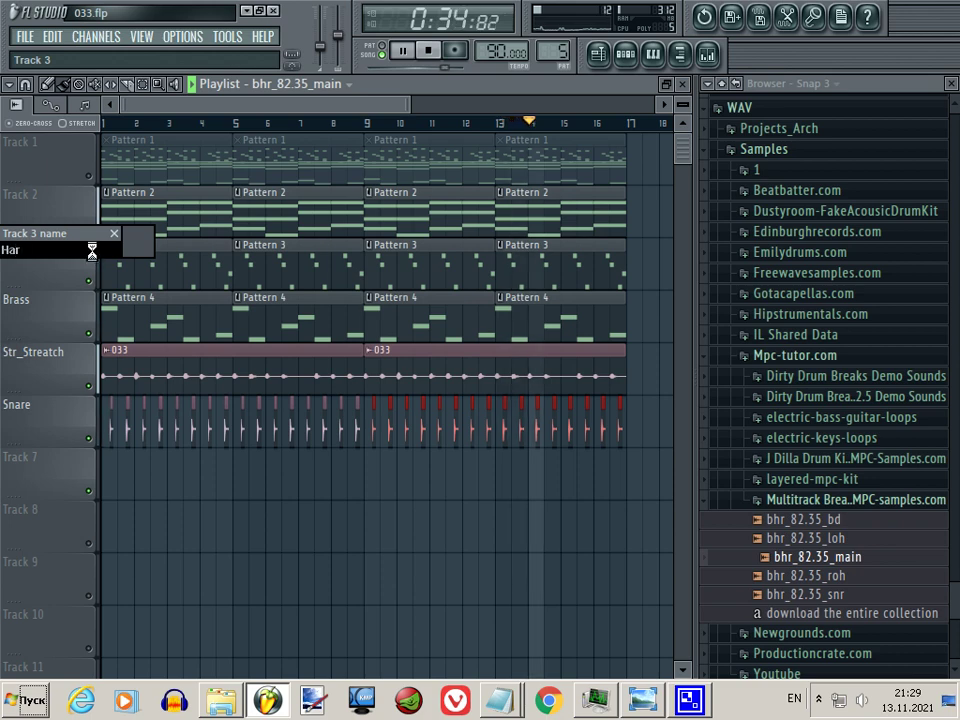
pyautogui.write('p')
pyautogui.press('Return')
# Rename playlist Track 2 as Strings.
pyautogui.rightClick(78, 192)
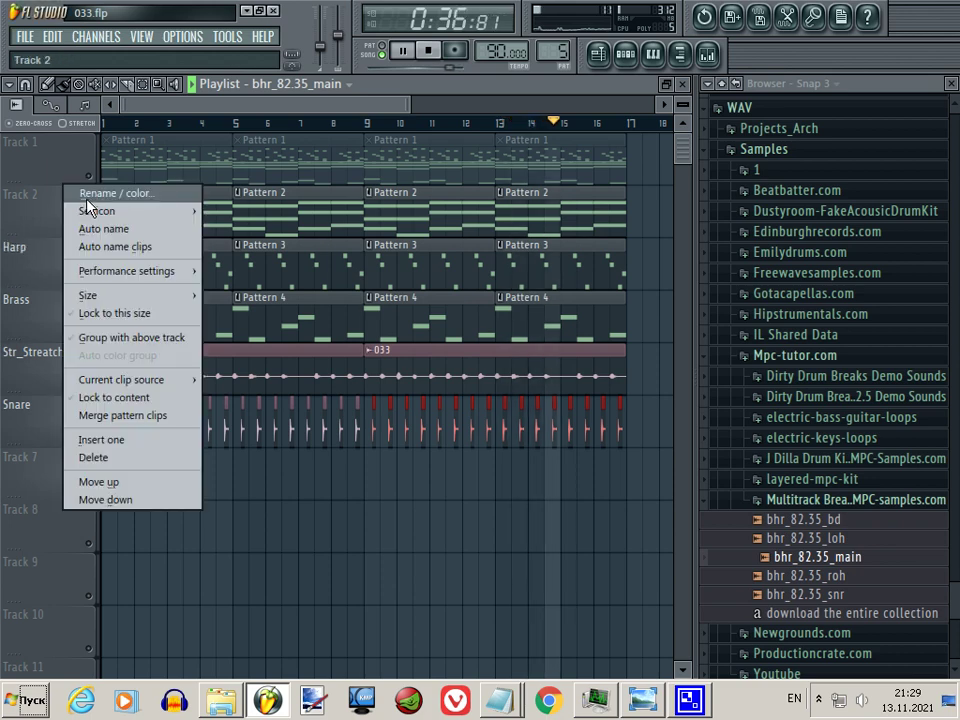
pyautogui.click(94, 198)
pyautogui.write('S')
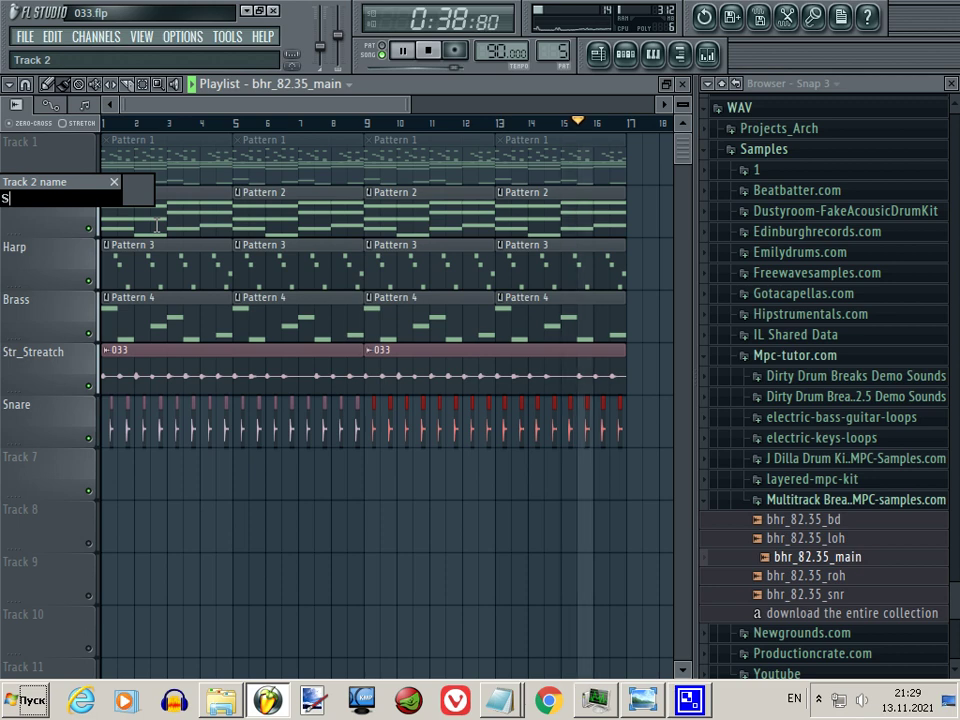
pyautogui.write('trings')
pyautogui.press('Return')
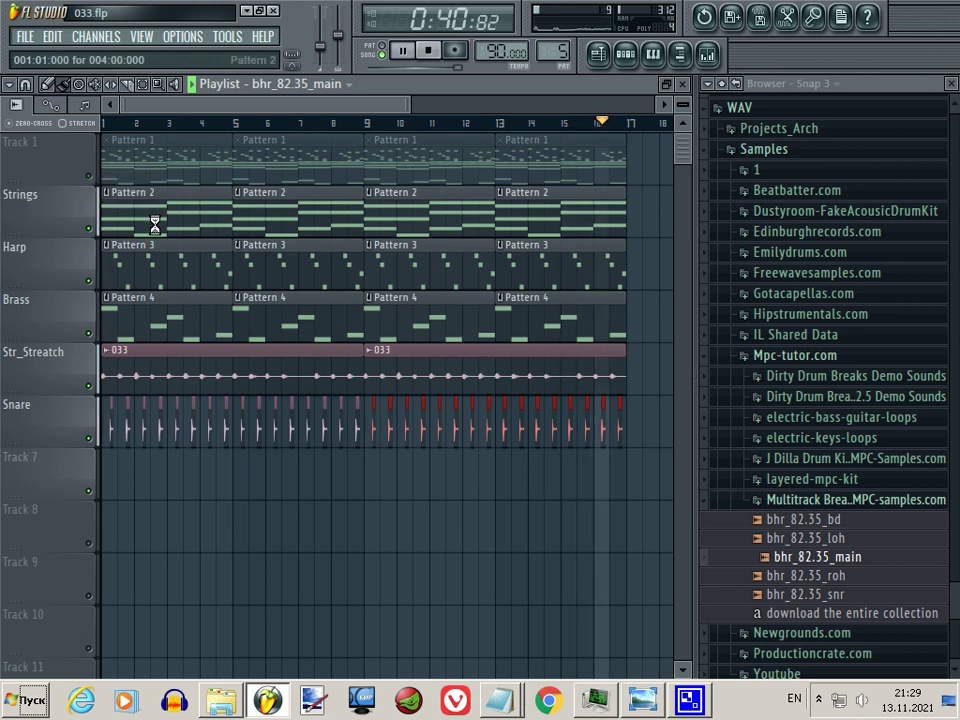
# Preview the bhr_82.35_bd sample in the Multitrack Break folder, and collapse that folder.
pyautogui.click(810, 508)
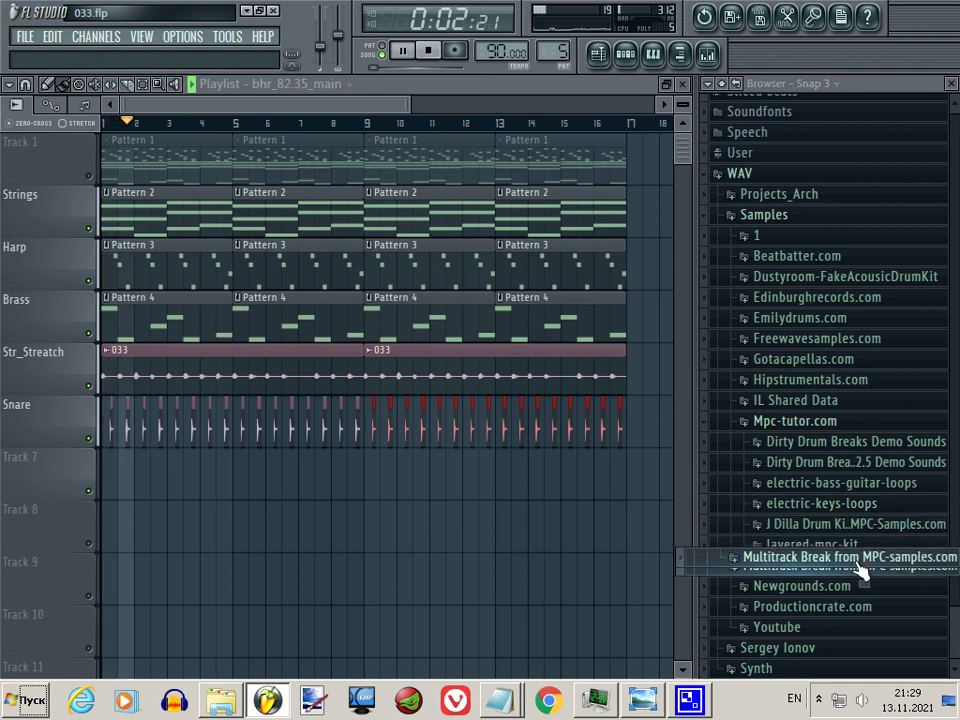
pyautogui.click(861, 572)
pyautogui.click(858, 525)
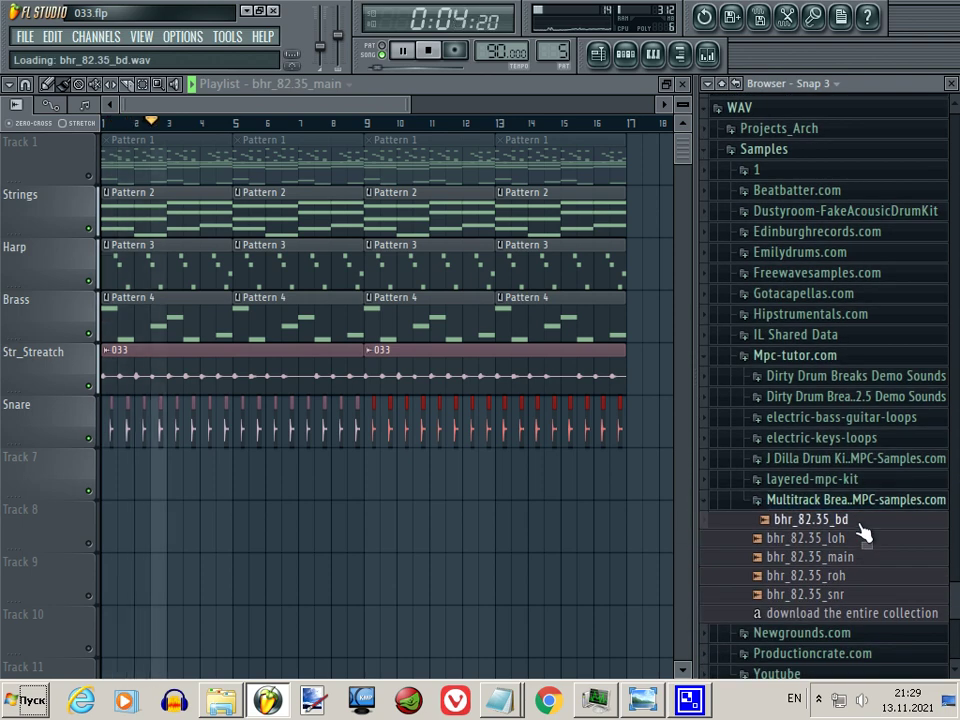
pyautogui.click(858, 499)
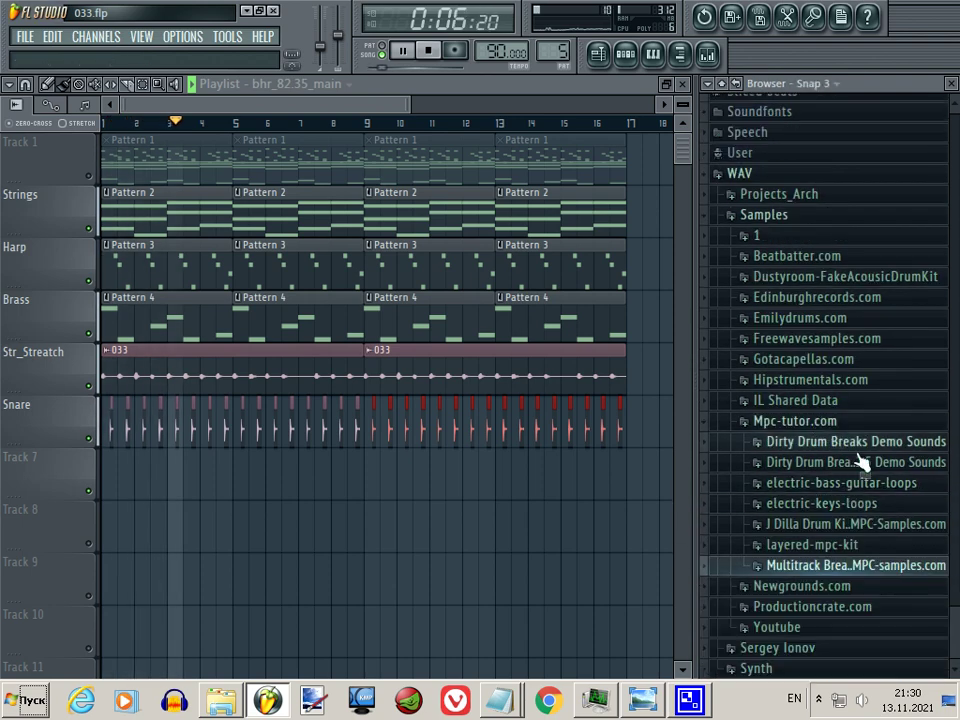
# Preview the kick samples and SNARE13 in the MPC2000_XL_3000_60 folder of layered-mpc-kit.
pyautogui.click(862, 545)
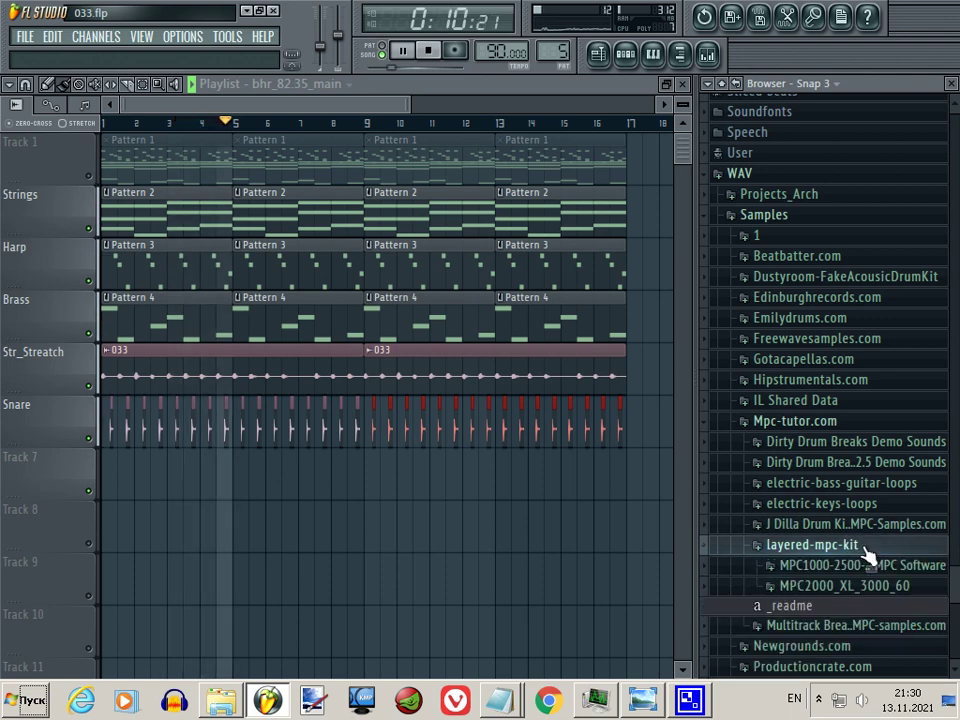
pyautogui.click(820, 588)
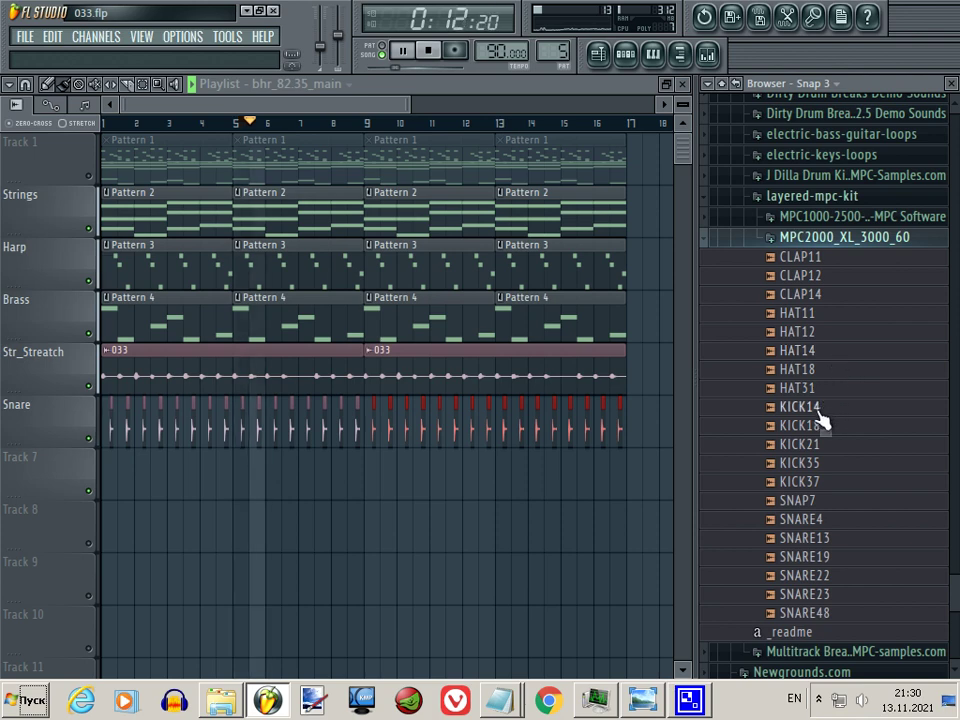
pyautogui.click(819, 414)
pyautogui.click(825, 428)
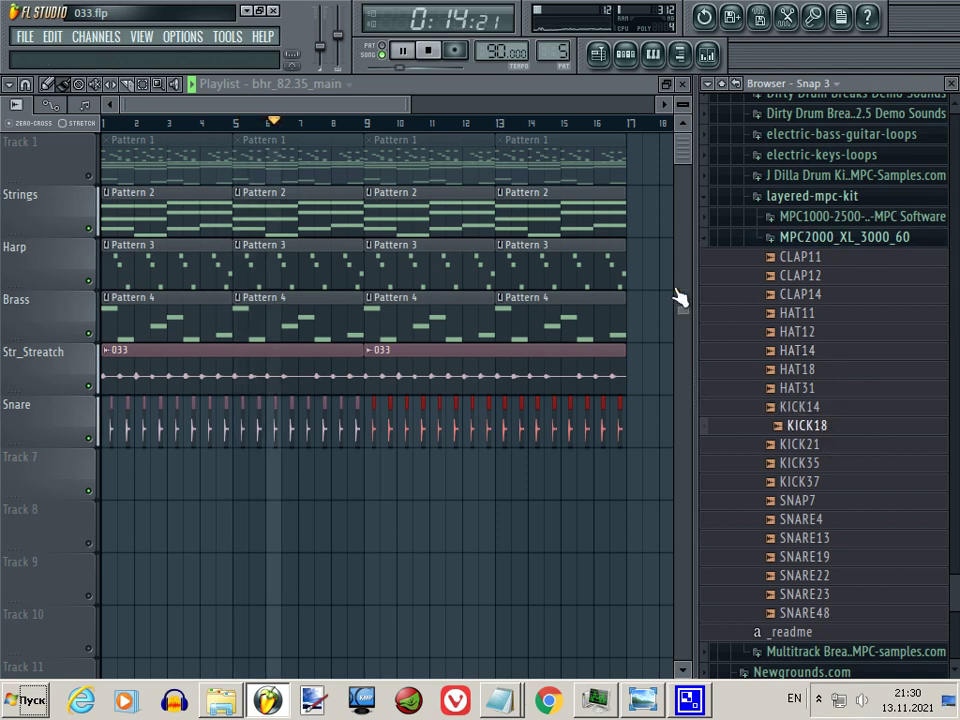
pyautogui.press('space')
pyautogui.click(820, 463)
pyautogui.click(820, 444)
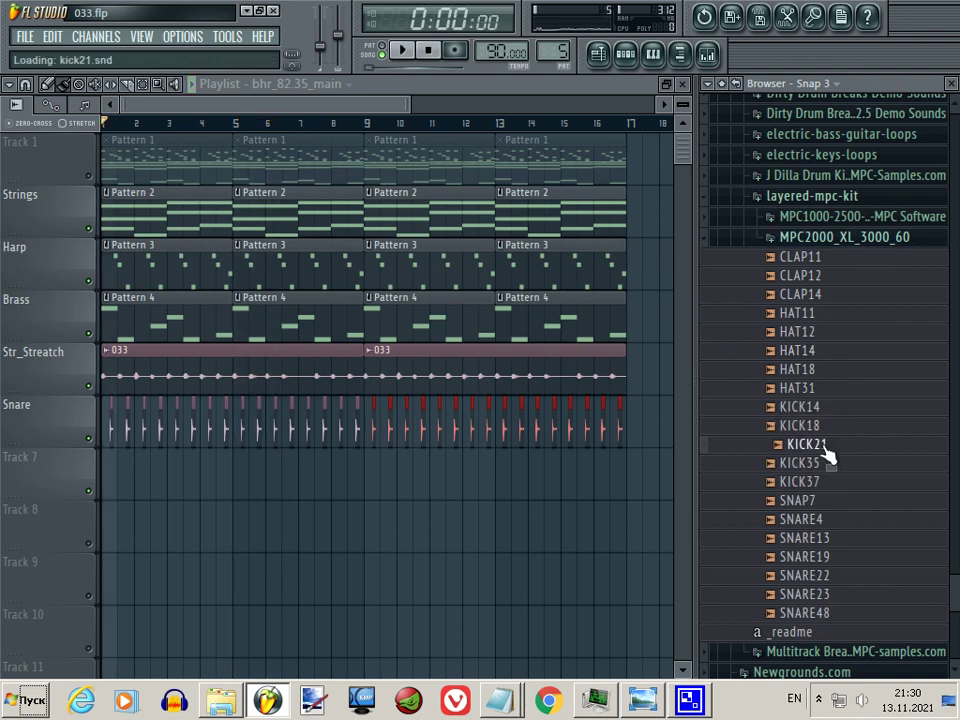
pyautogui.click(830, 540)
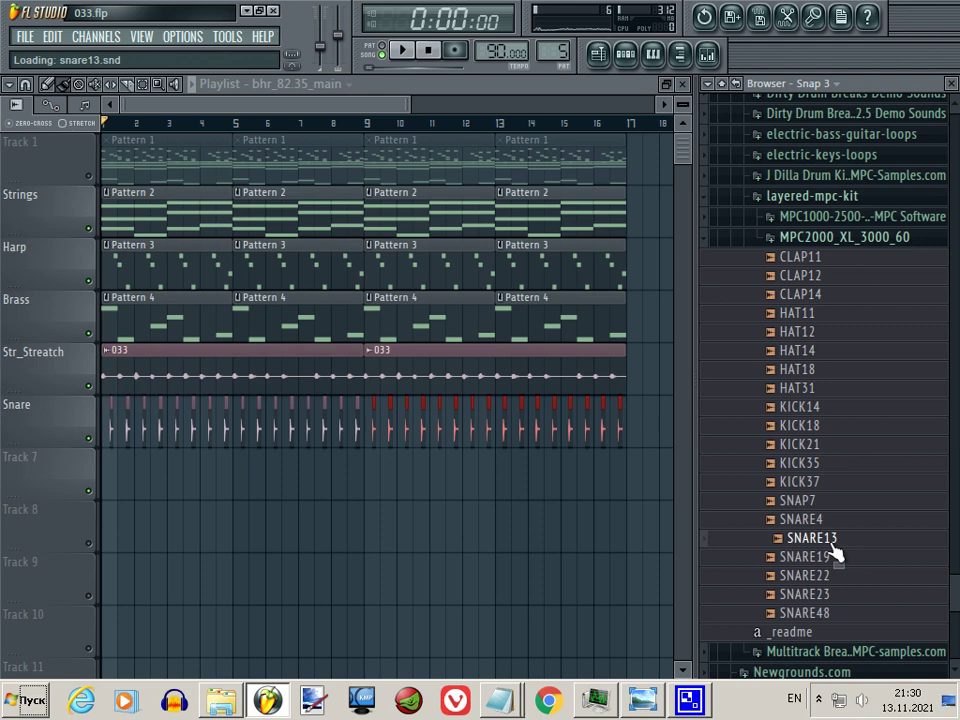
# Add SNARE13 as a new channel, delete the bhr_82.35_snr channel, and open the settings of the SNARE13 channel.
pyautogui.click(623, 58)
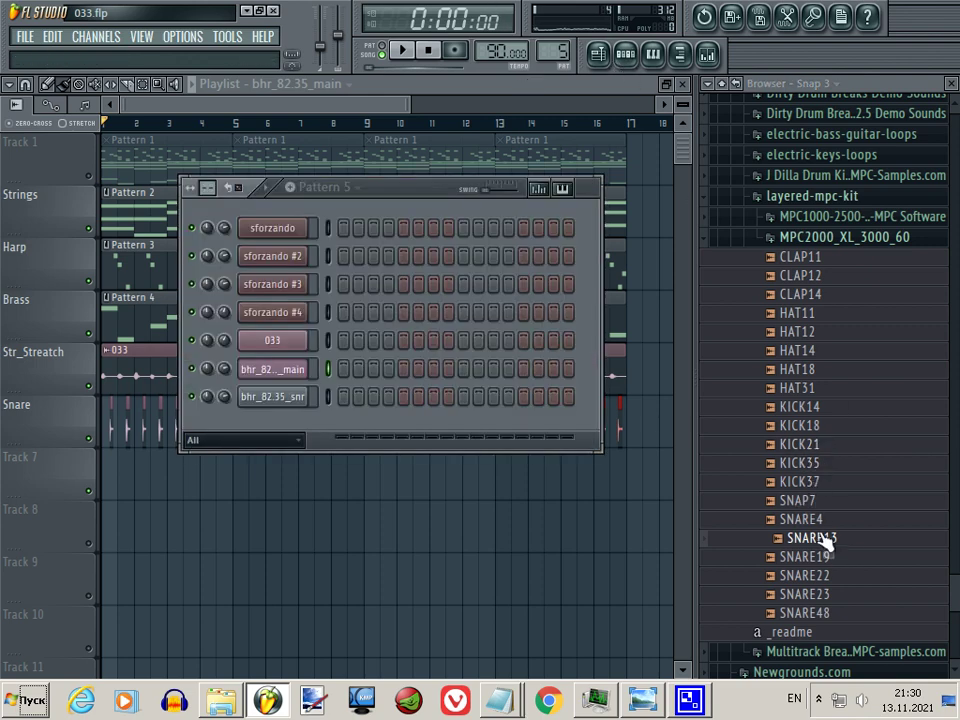
pyautogui.moveTo(825, 545); pyautogui.dragTo(285, 426)
pyautogui.rightClick(290, 424)
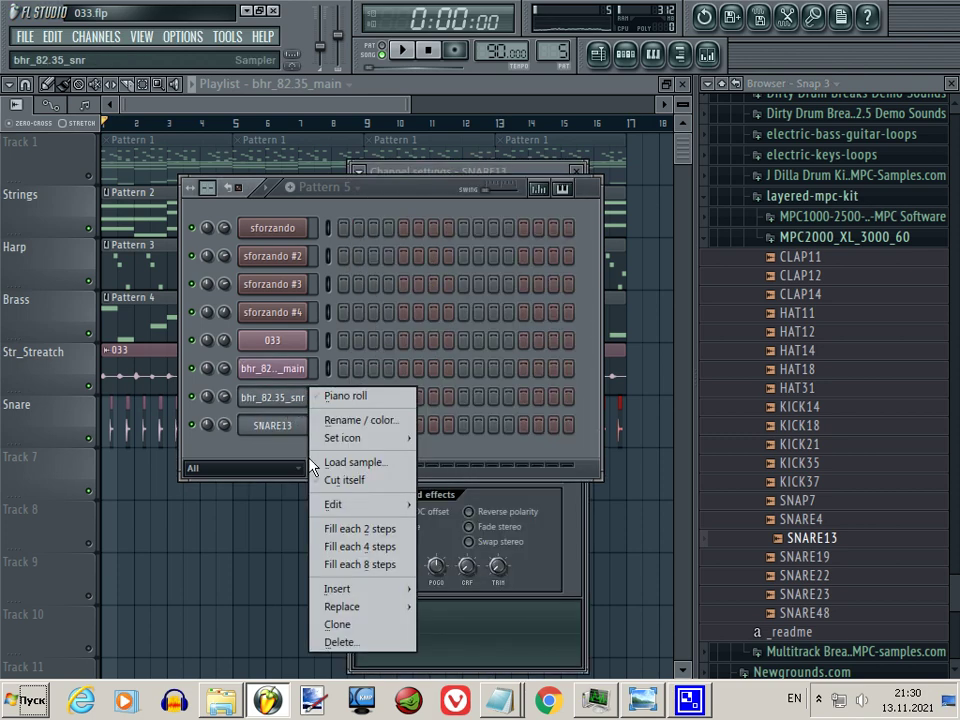
pyautogui.click(381, 643)
pyautogui.click(585, 400)
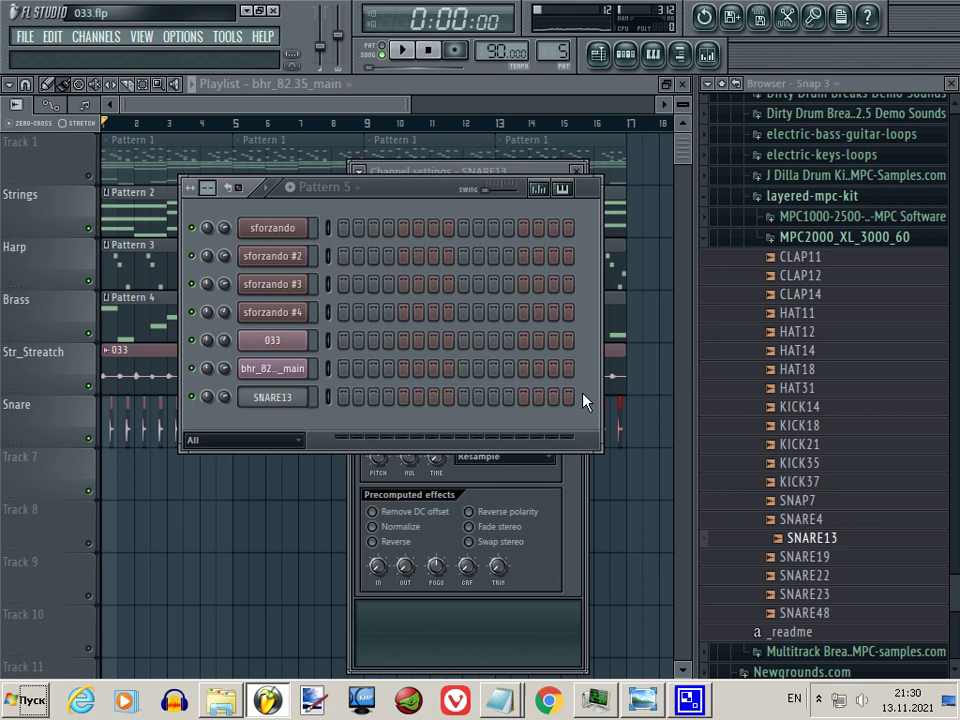
pyautogui.click(275, 400)
# Preview kick and snare layers from the kit's MPC1000-2500 folder instead of the MPC2000_XL_3000_60 samples.
pyautogui.click(814, 238)
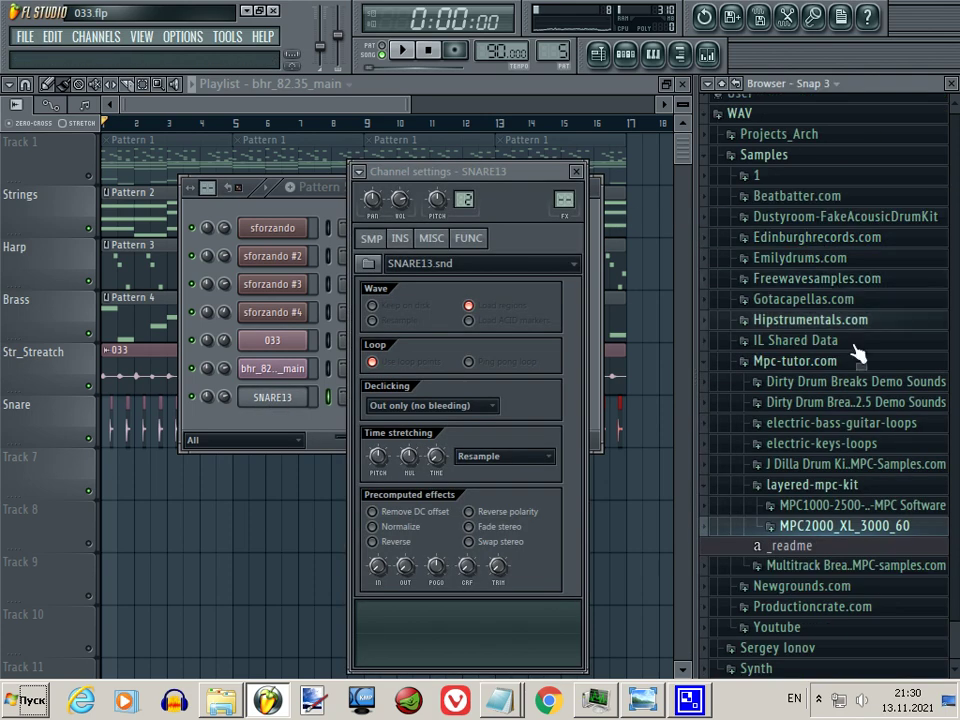
pyautogui.click(888, 508)
pyautogui.click(853, 444)
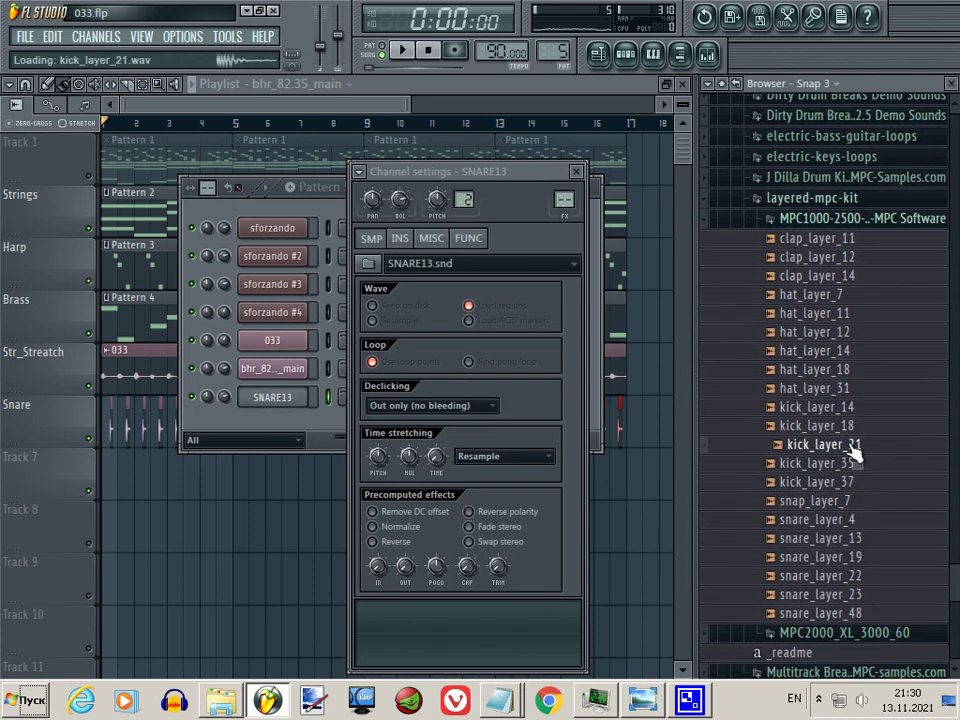
pyautogui.click(855, 578)
pyautogui.click(858, 557)
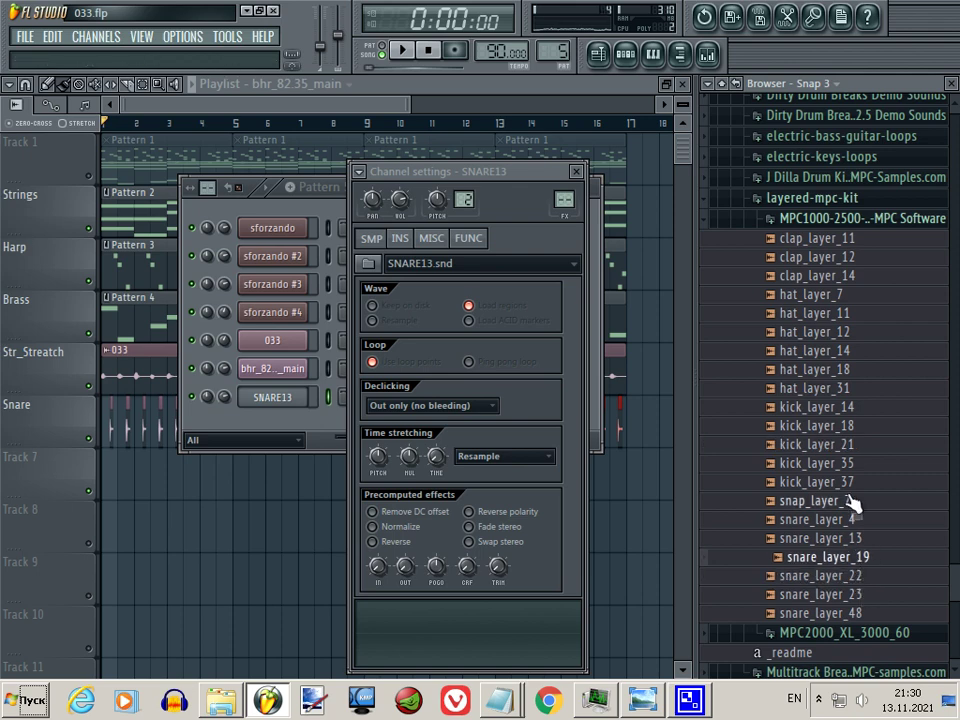
pyautogui.click(868, 388)
pyautogui.click(866, 408)
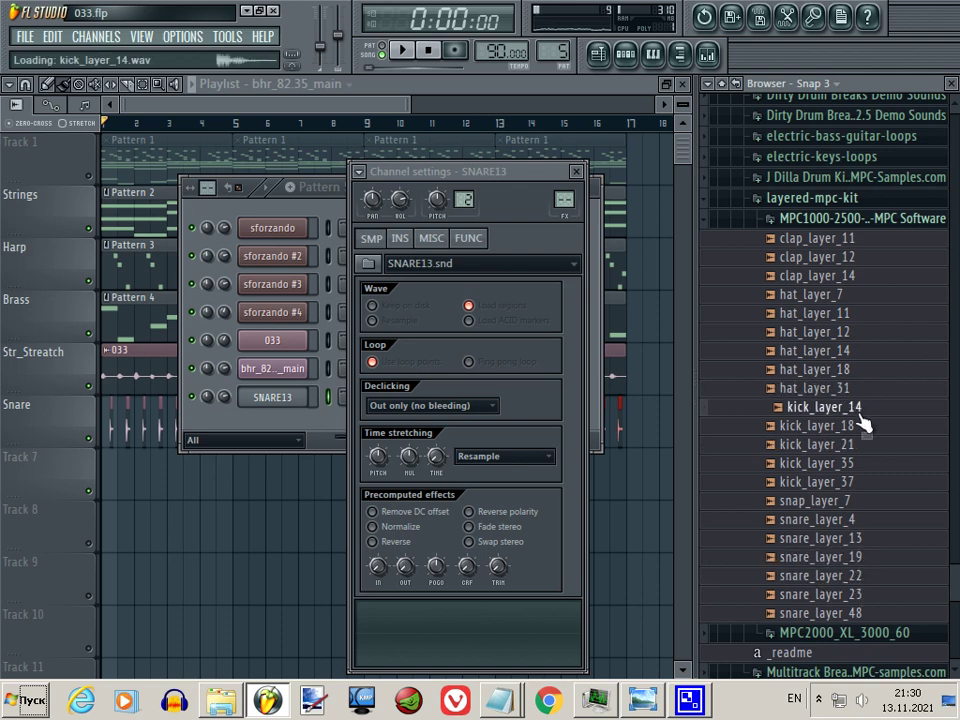
# Preview the hat layer samples from hat_layer_31 up to hat_layer_7, playing the song alongside to compare them.
pyautogui.click(854, 390)
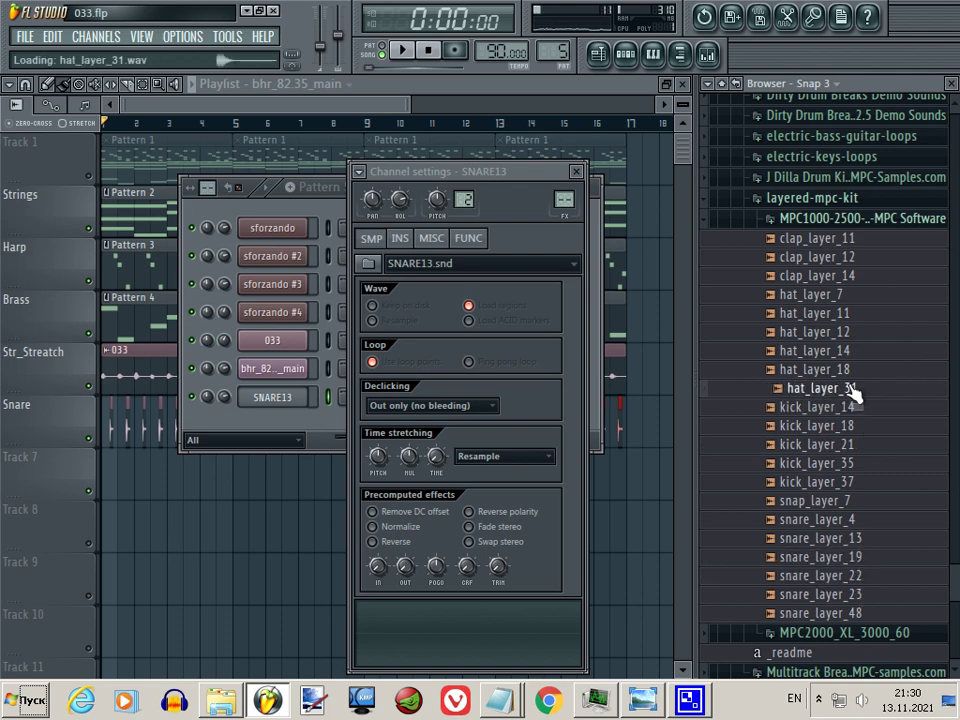
pyautogui.click(850, 370)
pyautogui.click(855, 352)
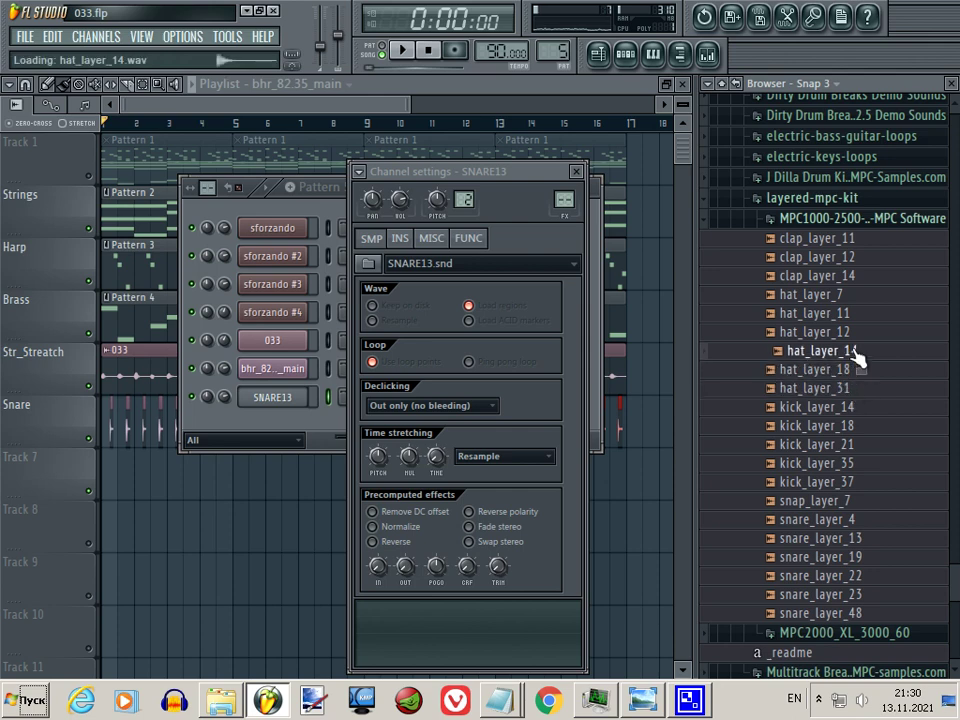
pyautogui.press('space')
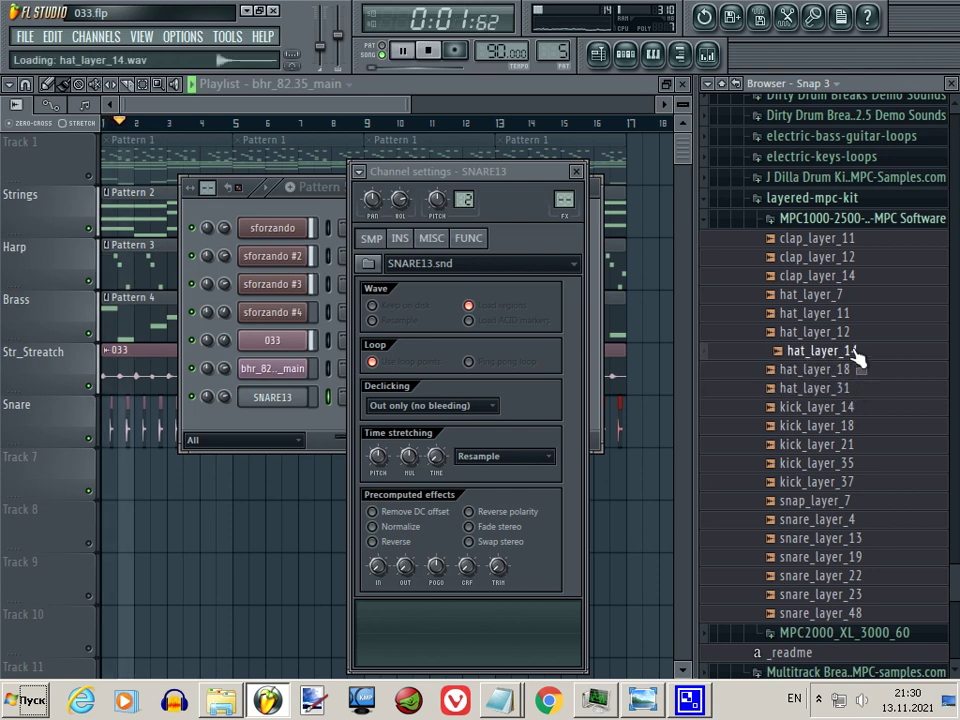
pyautogui.click(850, 314)
pyautogui.click(850, 332)
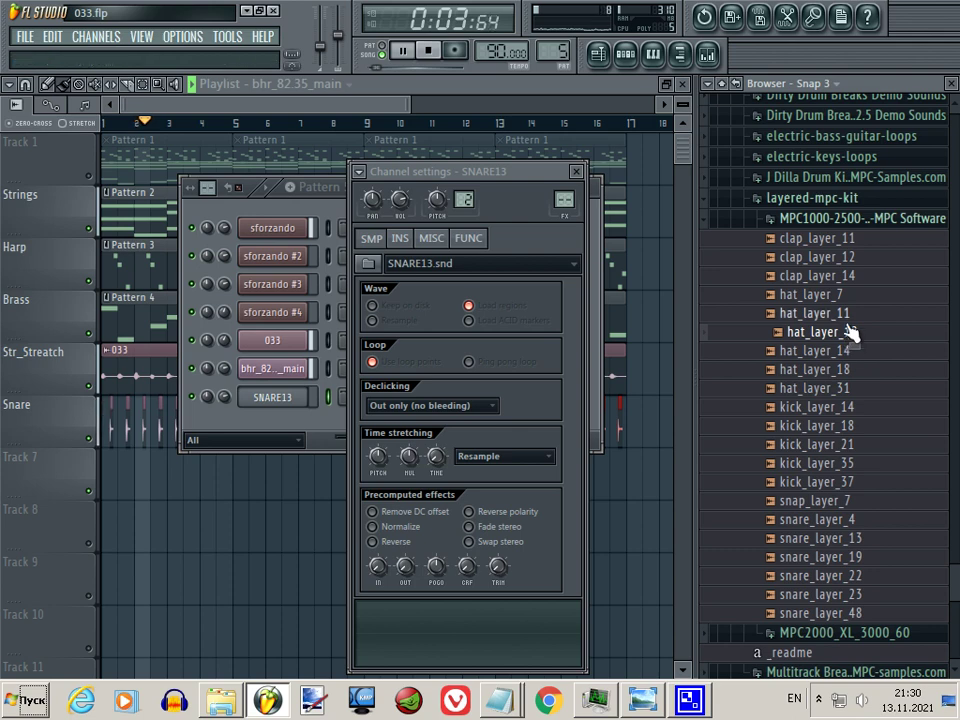
pyautogui.click(850, 313)
pyautogui.click(850, 294)
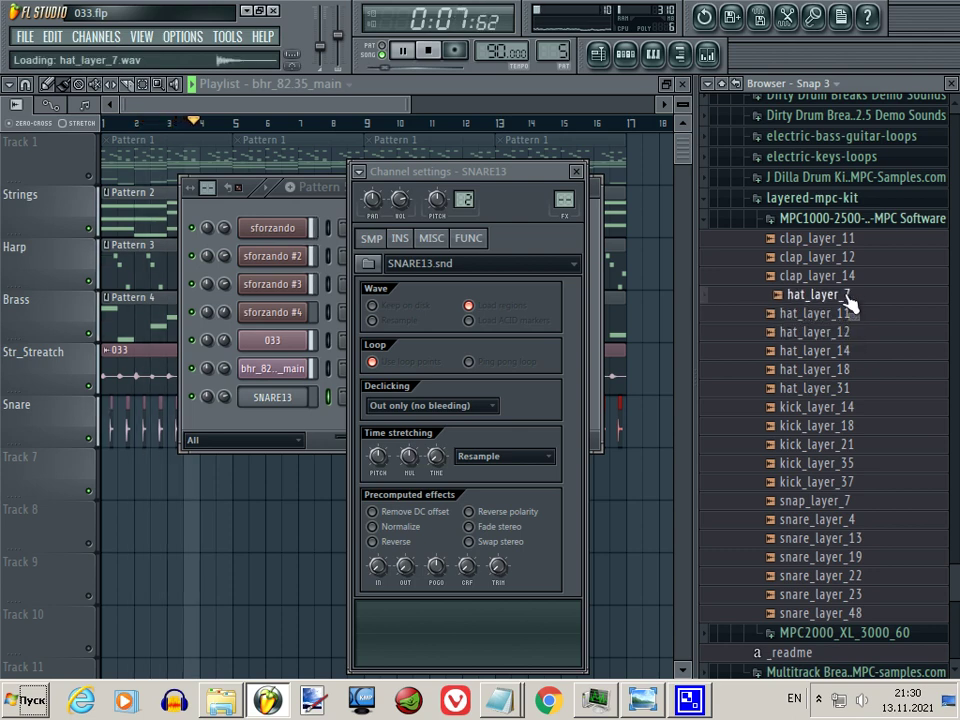
# Replace the SNARE13 channel's sample with hat_layer_7 and fill each 2 steps of that channel in Pattern 5.
pyautogui.moveTo(848, 303); pyautogui.dragTo(272, 405)
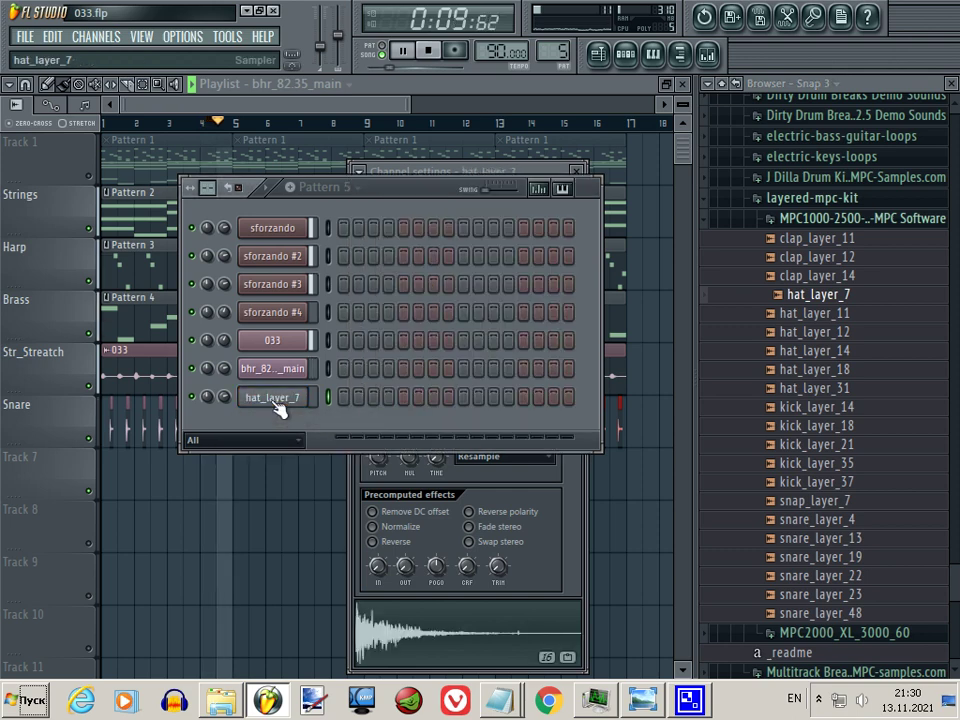
pyautogui.press('space')
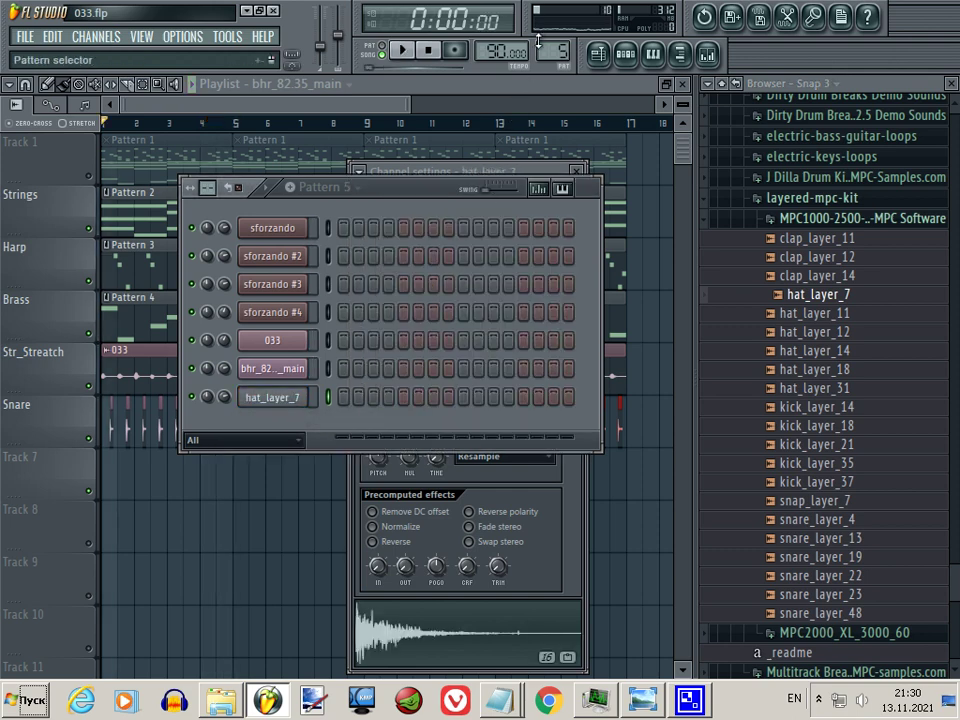
pyautogui.rightClick(272, 400)
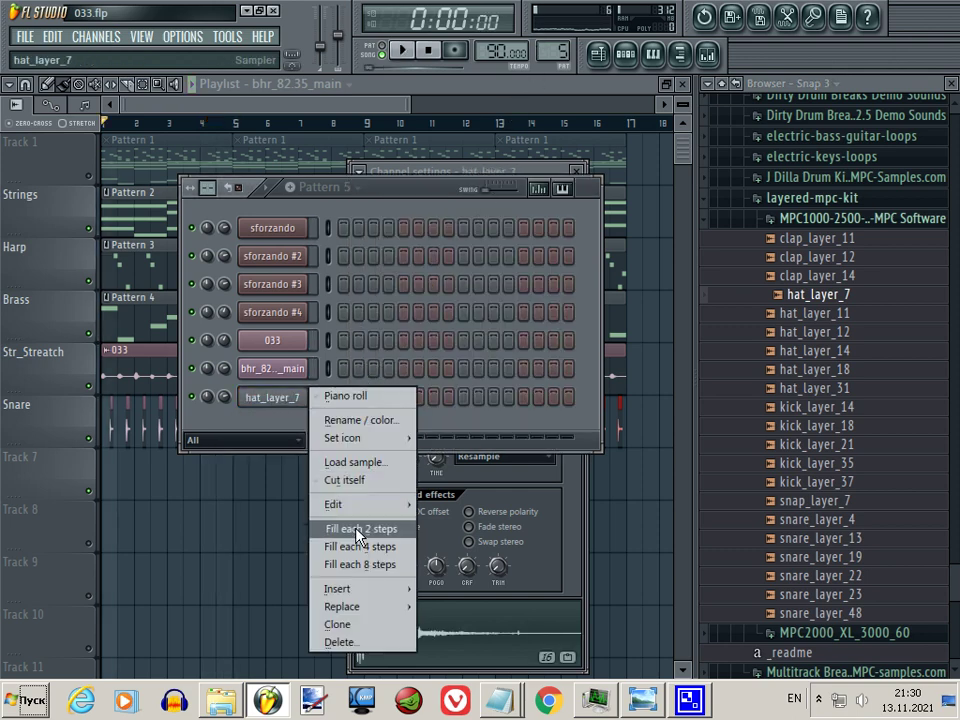
pyautogui.click(356, 530)
# Send the hat_layer_7 steps to the piano roll and play them briefly in pattern mode.
pyautogui.rightClick(304, 400)
pyautogui.click(330, 396)
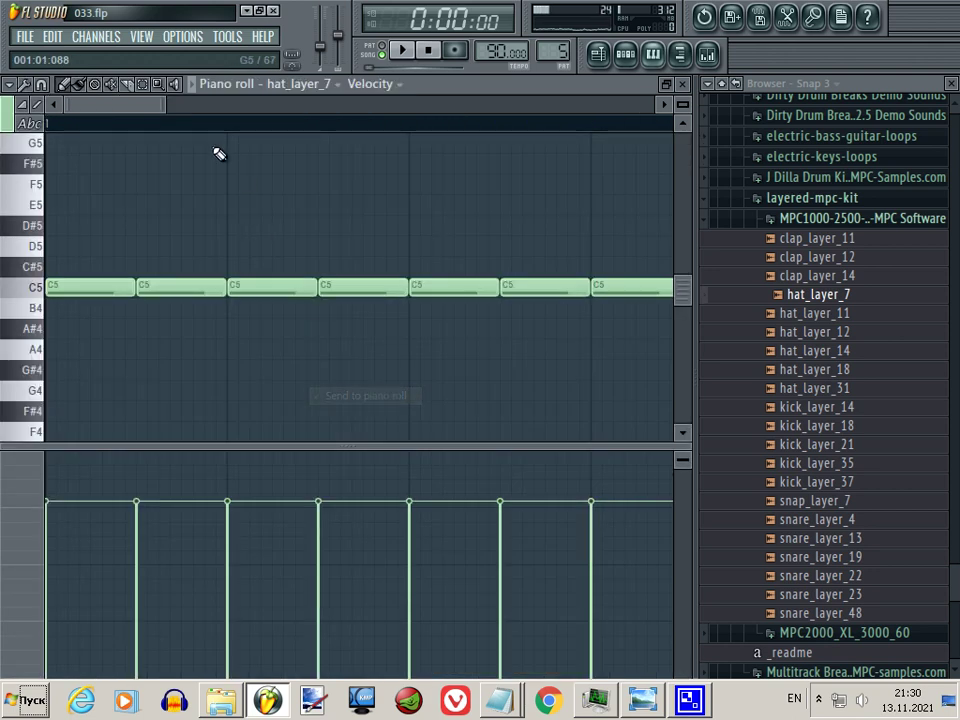
pyautogui.moveTo(165, 104); pyautogui.dragTo(291, 117)
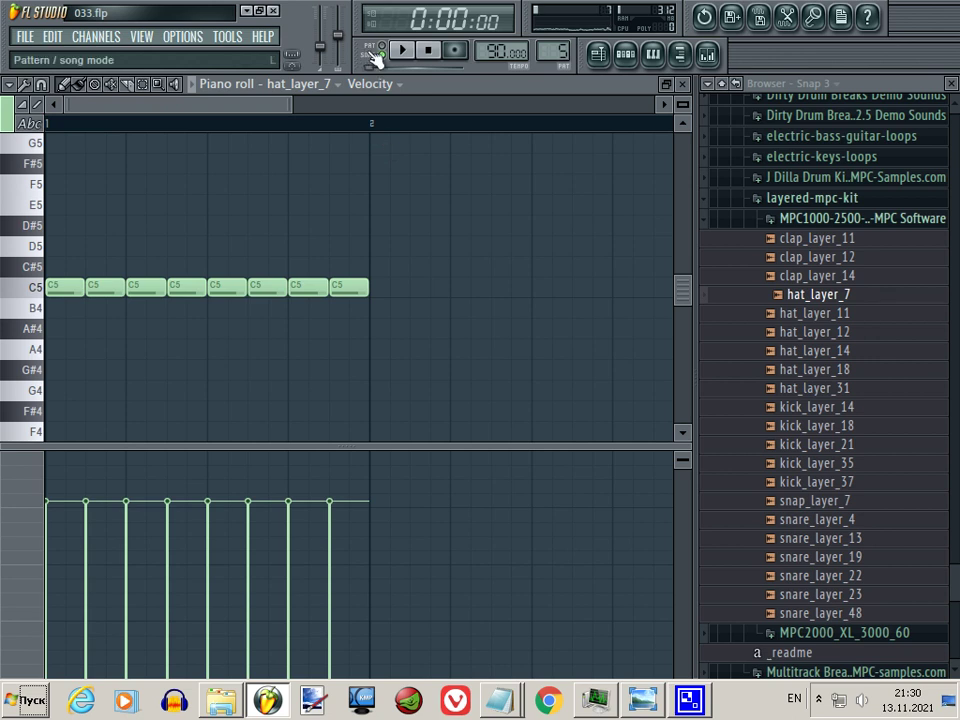
pyautogui.click(375, 58)
pyautogui.press('space')
pyautogui.press('space')
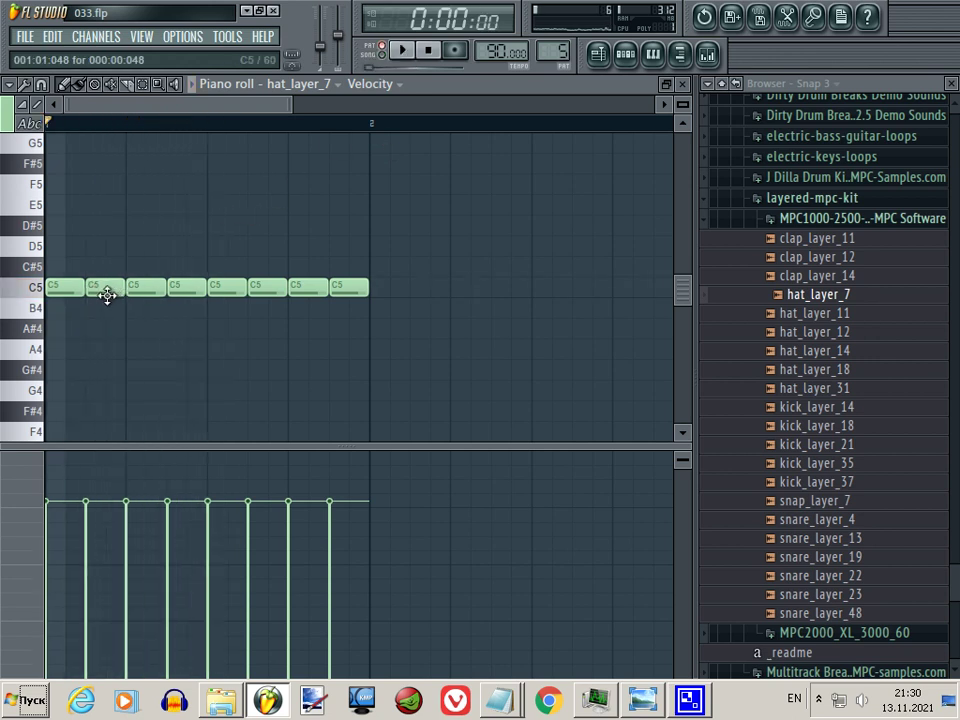
# Move every second hat note about 6 ticks later, shorten all the hat notes to 24 ticks, and play the pattern.
pyautogui.moveTo(107, 295); pyautogui.dragTo(112, 295)
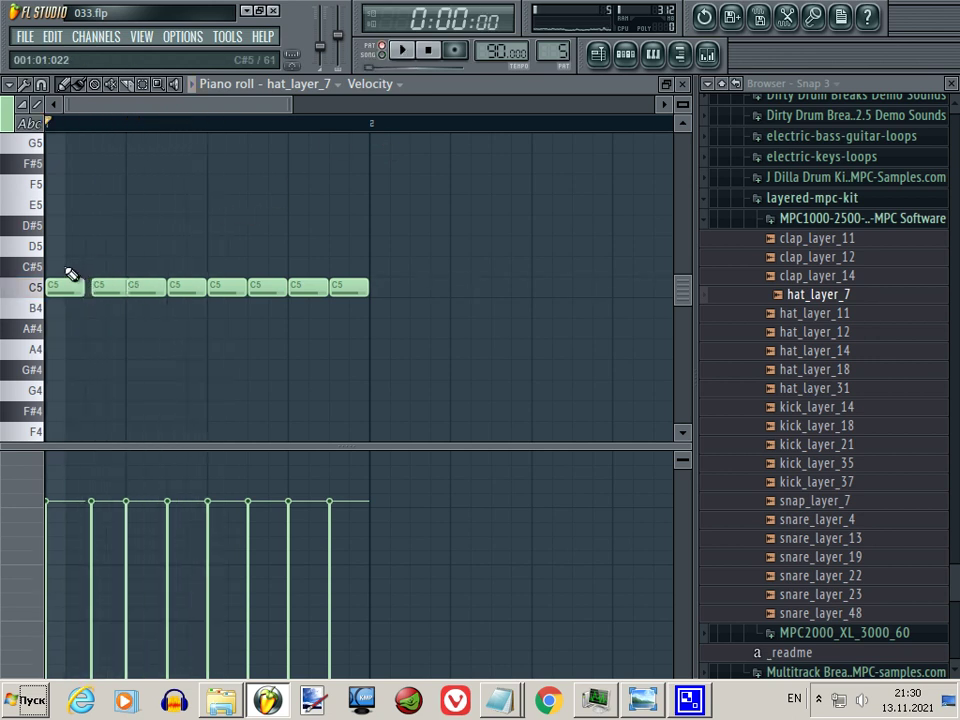
pyautogui.moveTo(64, 263)
pyautogui.mouseDown()
pyautogui.moveTo(392, 317)
pyautogui.moveTo(345, 289)
pyautogui.mouseUp()
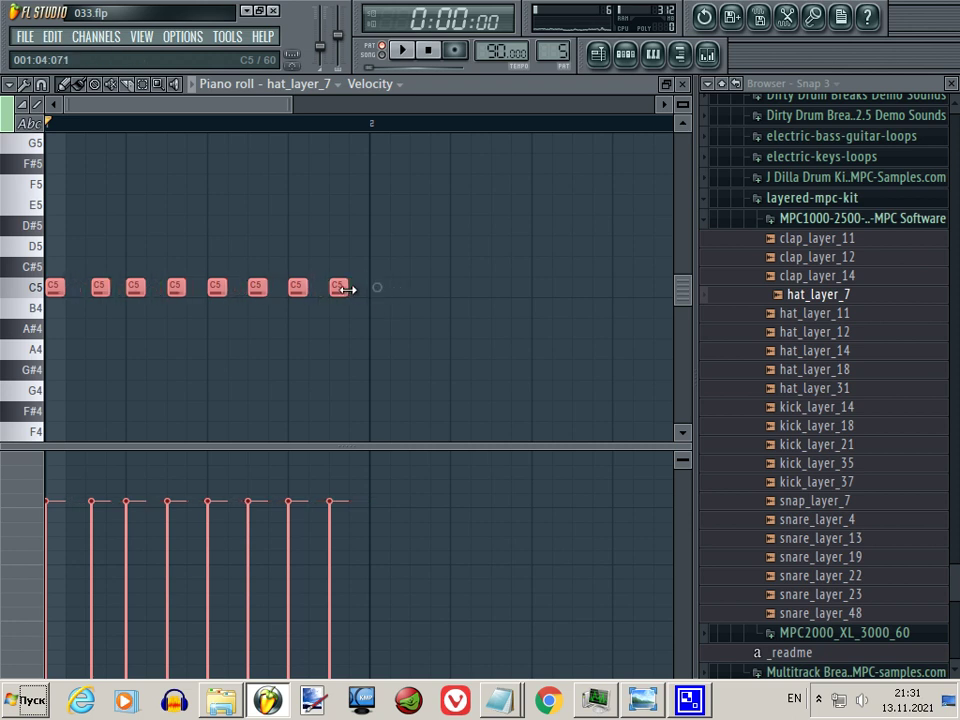
pyautogui.hotkey('ctrl', 'd')
pyautogui.moveTo(175, 289); pyautogui.dragTo(178, 289)
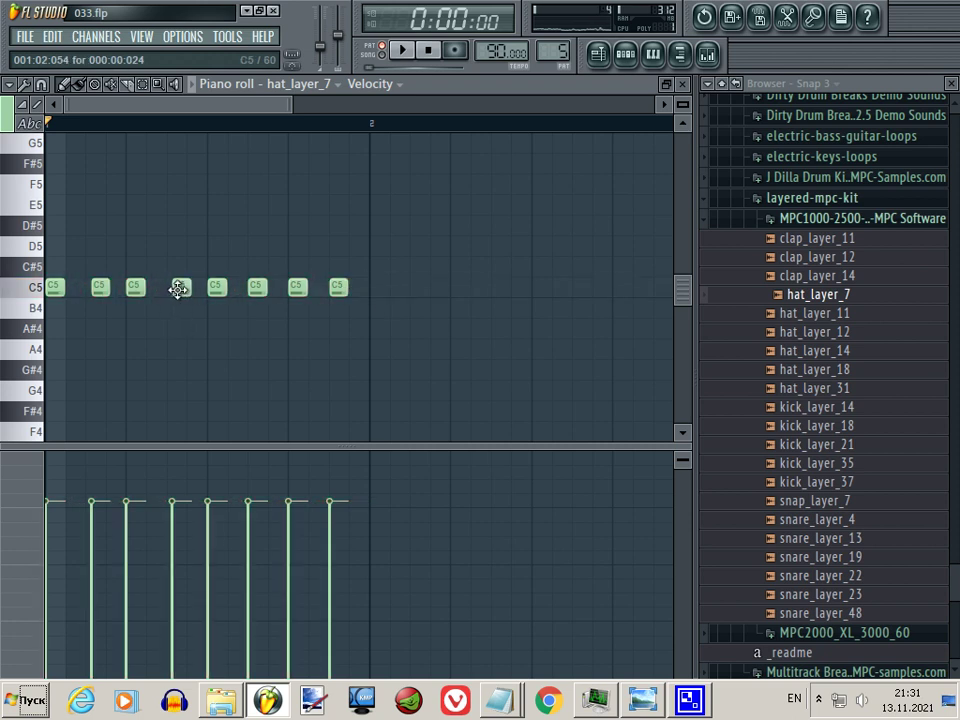
pyautogui.moveTo(252, 289); pyautogui.dragTo(257, 289)
pyautogui.moveTo(339, 289); pyautogui.dragTo(343, 289)
pyautogui.press('space')
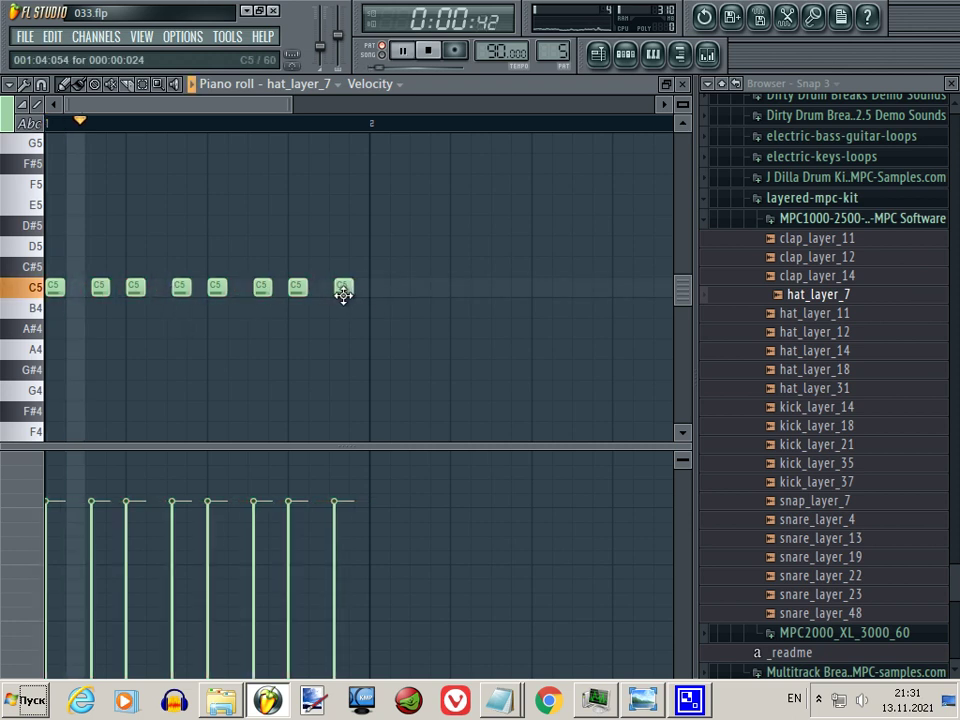
# Lower the velocities of the second, fourth, sixth and eighth hat notes slightly, with the second and eighth at about 70%.
pyautogui.moveTo(388, 238); pyautogui.dragTo(58, 474)
pyautogui.click(92, 520)
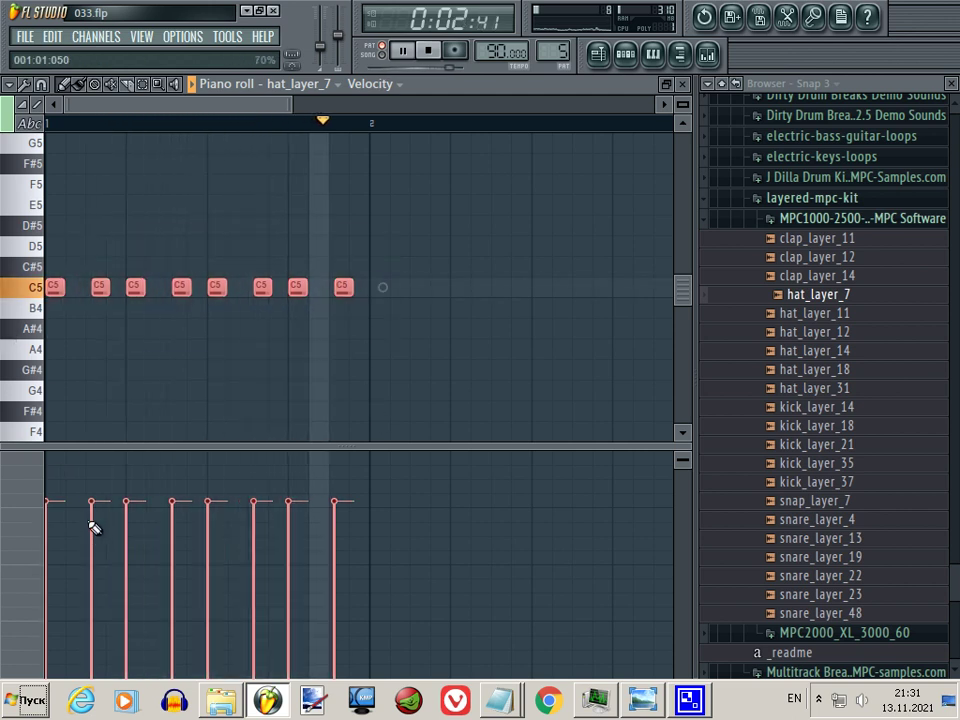
pyautogui.click(172, 516)
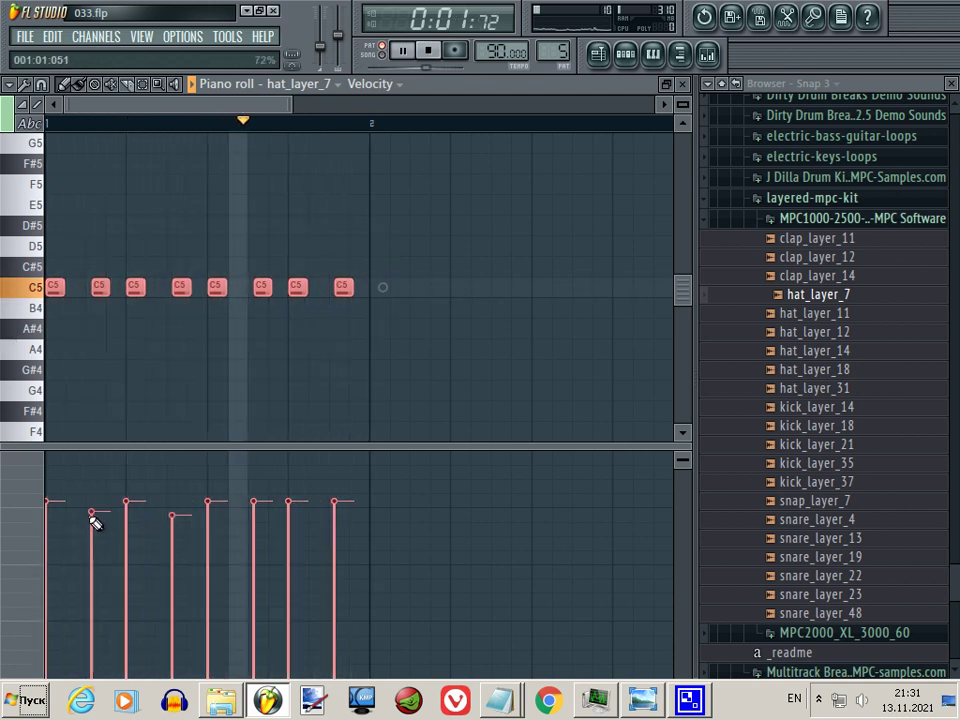
pyautogui.click(253, 513)
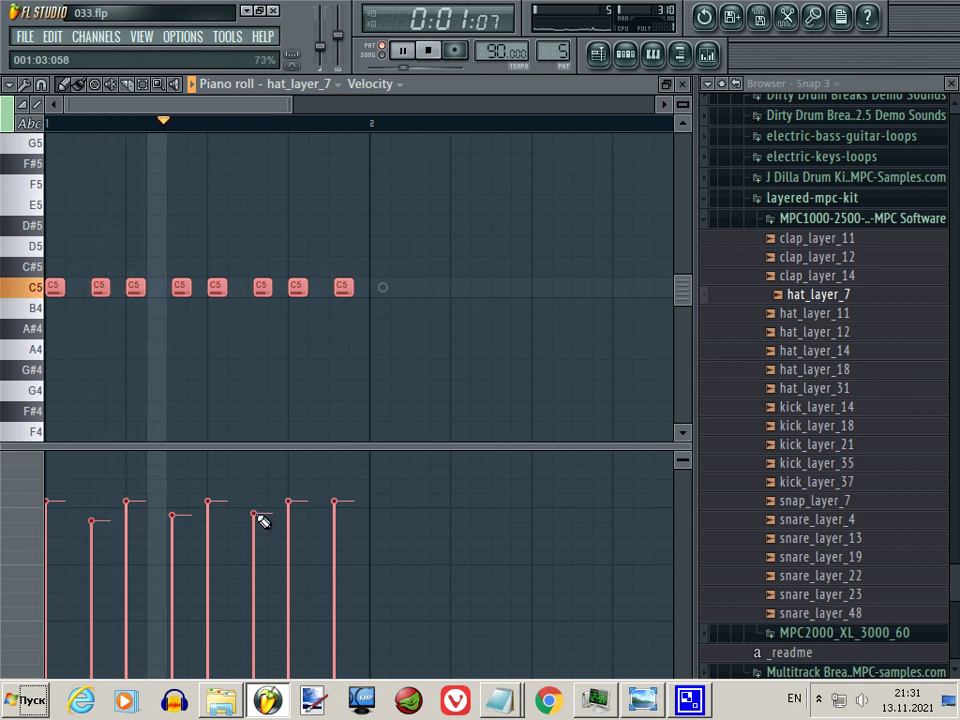
pyautogui.click(335, 509)
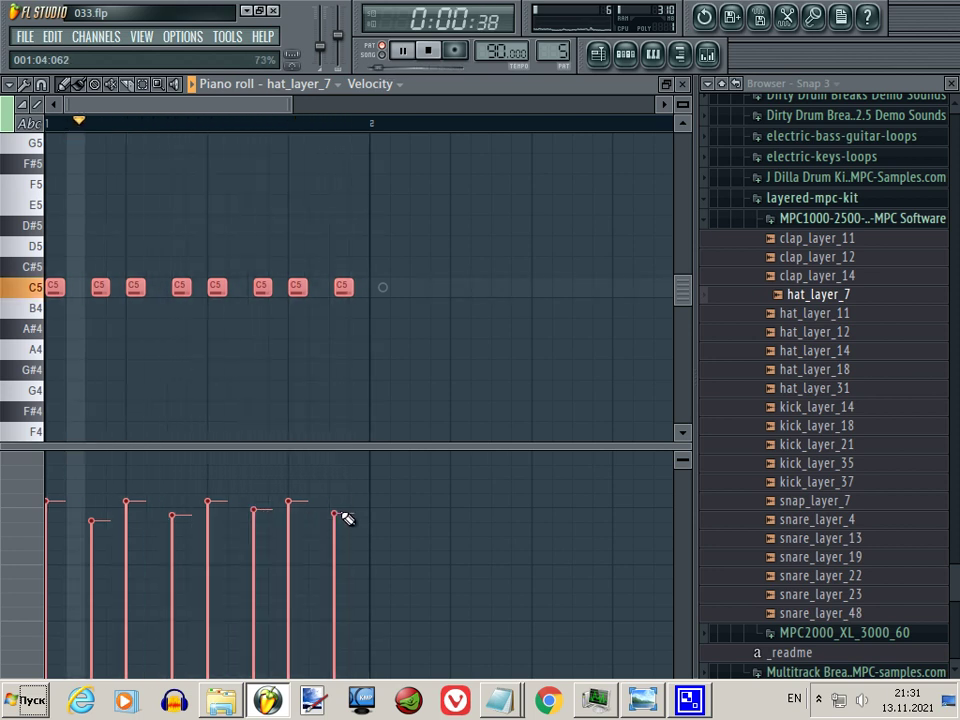
pyautogui.click(337, 517)
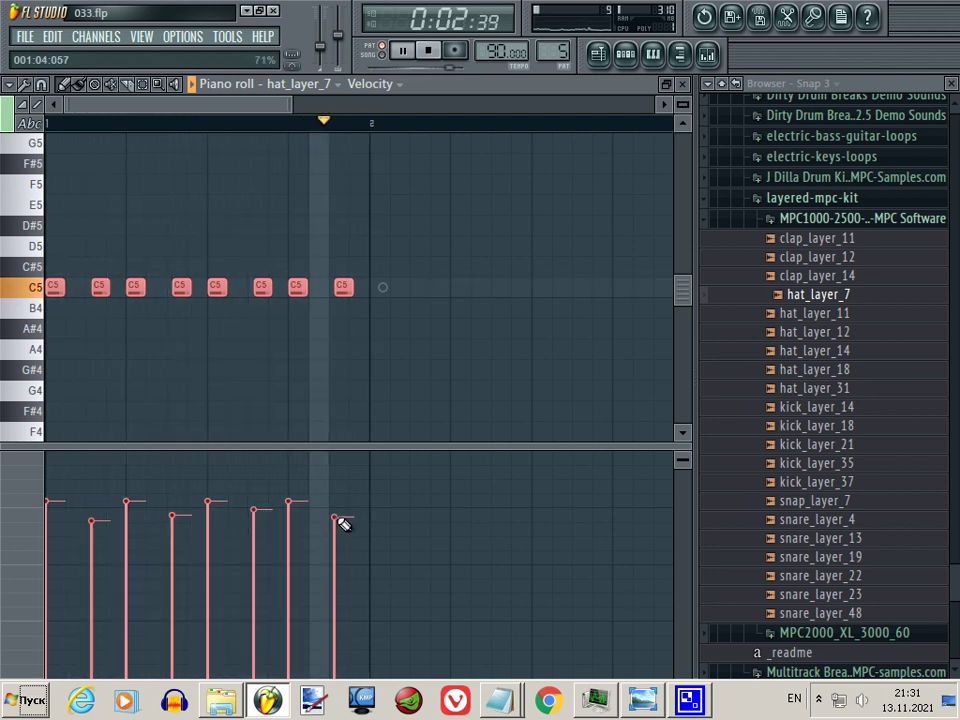
pyautogui.click(340, 521)
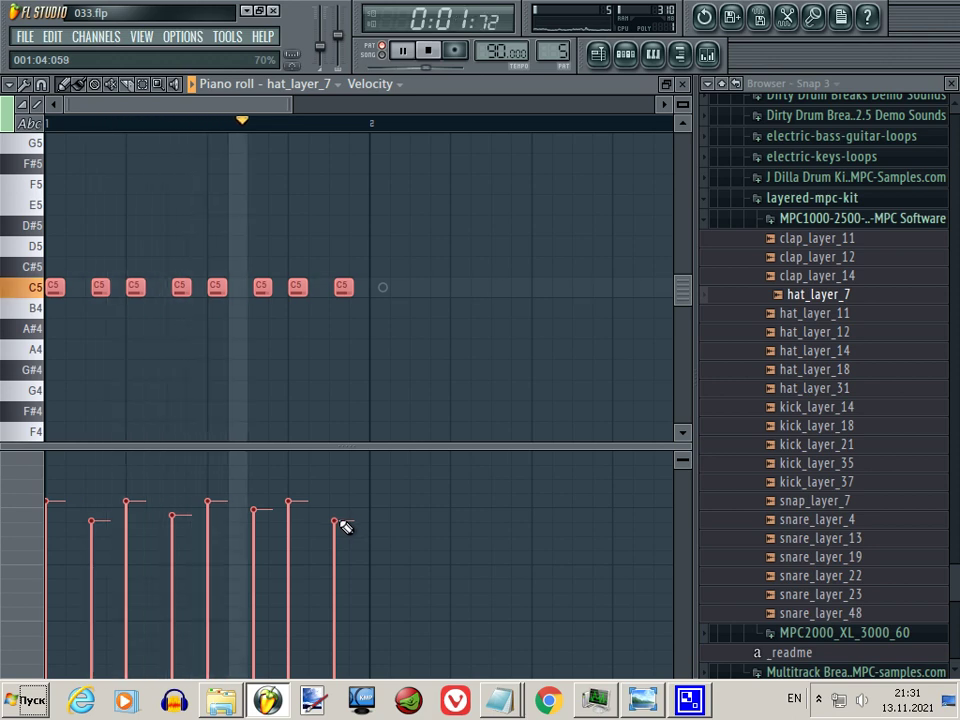
# Fill track 7 with Pattern 5 clips from bar 1 through bar 16 and lower the hat_layer_7 channel's volume to about 71%.
pyautogui.click(599, 56)
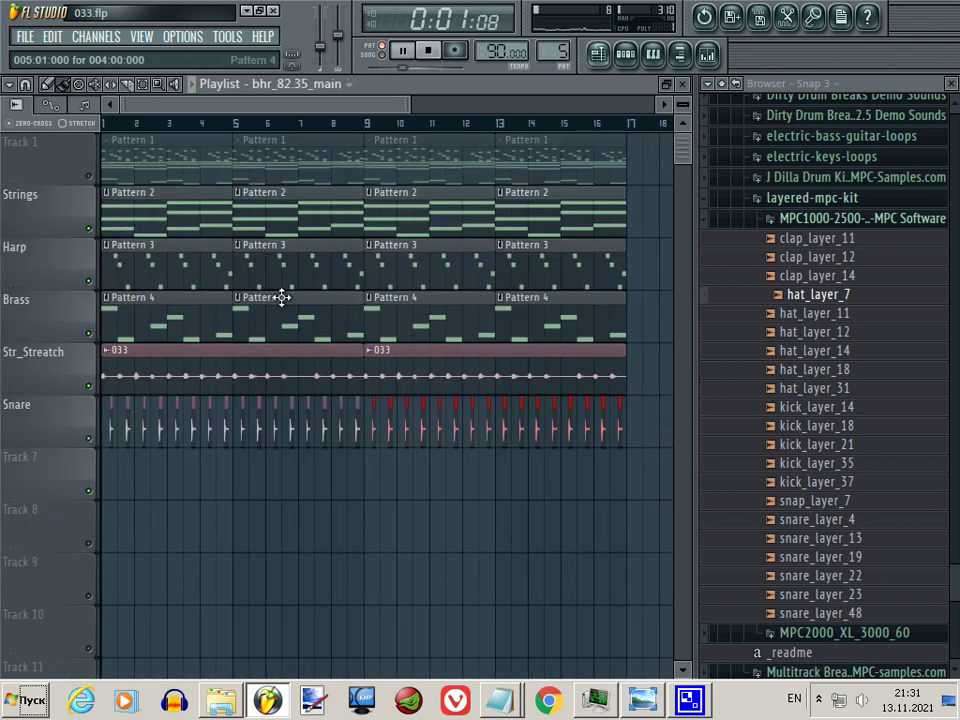
pyautogui.moveTo(113, 468); pyautogui.dragTo(316, 468)
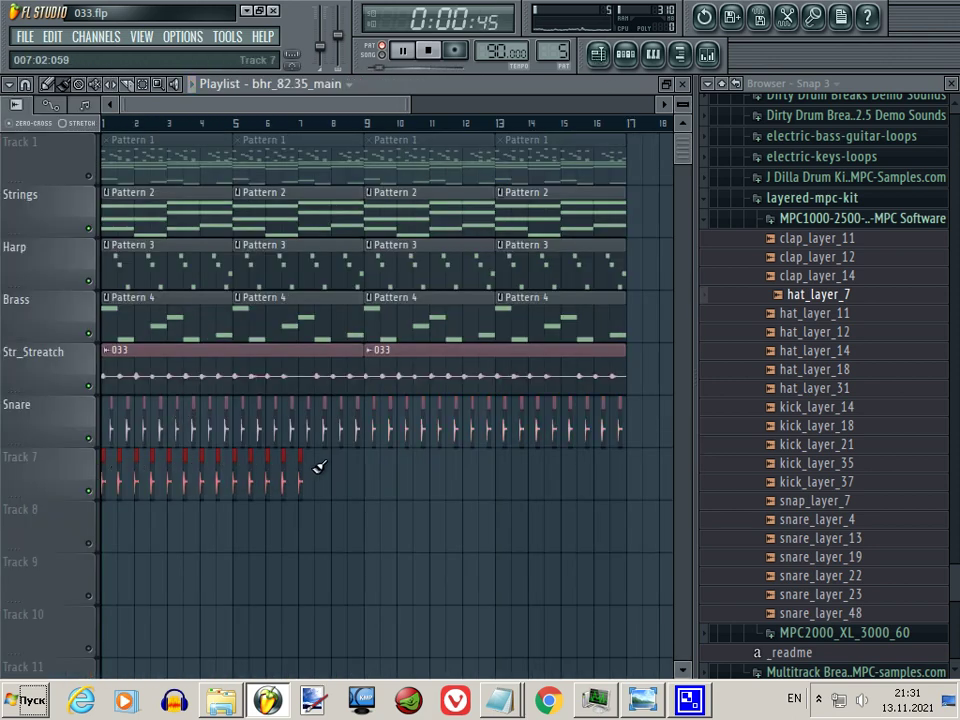
pyautogui.rightClick(314, 468)
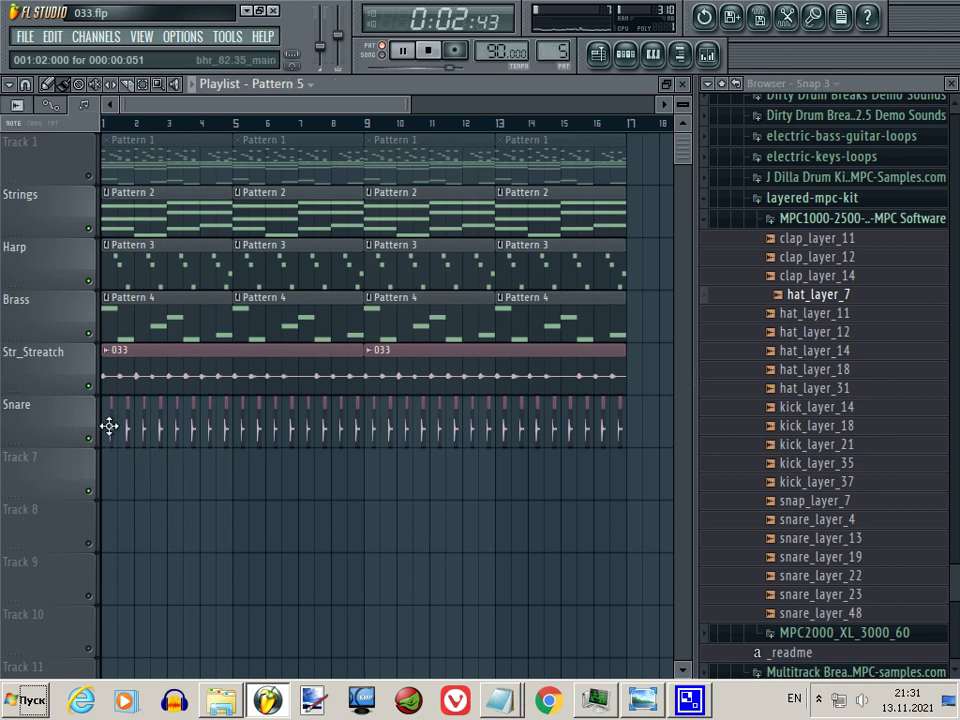
pyautogui.moveTo(111, 463)
pyautogui.mouseDown()
pyautogui.moveTo(231, 463)
pyautogui.moveTo(612, 497)
pyautogui.mouseUp()
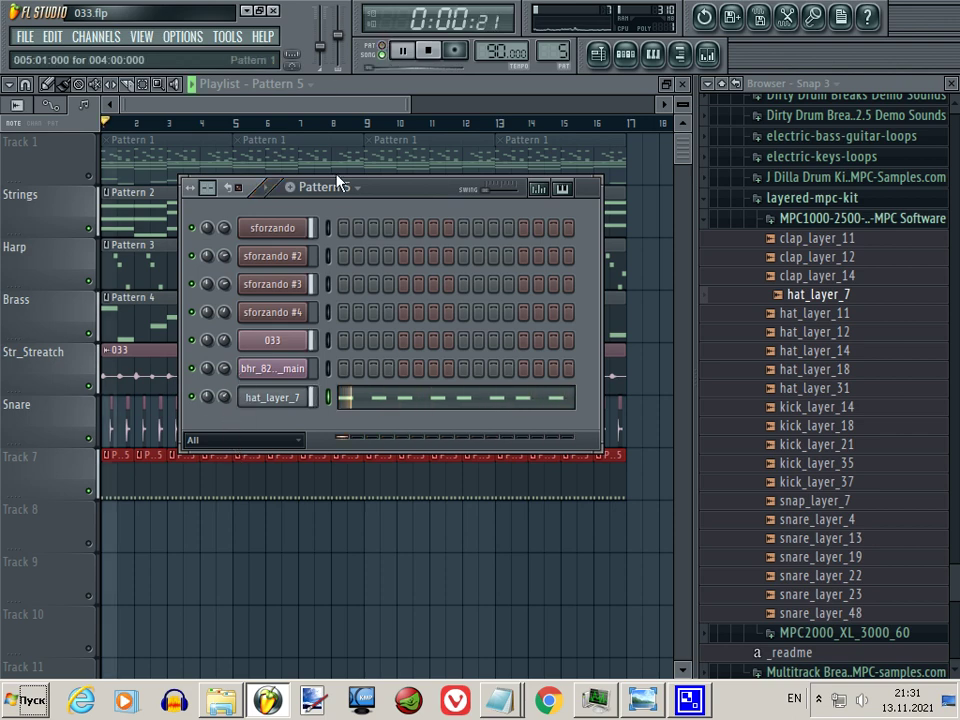
pyautogui.moveTo(226, 401)
pyautogui.mouseDown()
pyautogui.moveTo(232, 392)
pyautogui.moveTo(227, 404)
pyautogui.mouseUp()
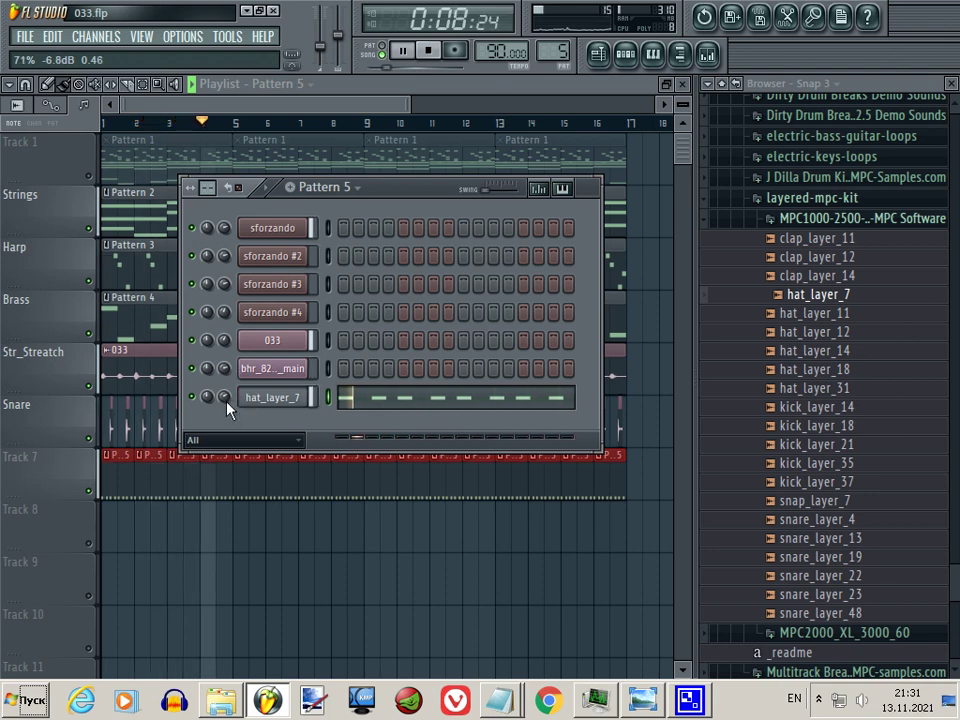
# Rename playlist track 7 as Hat.
pyautogui.rightClick(60, 480)
pyautogui.click(100, 344)
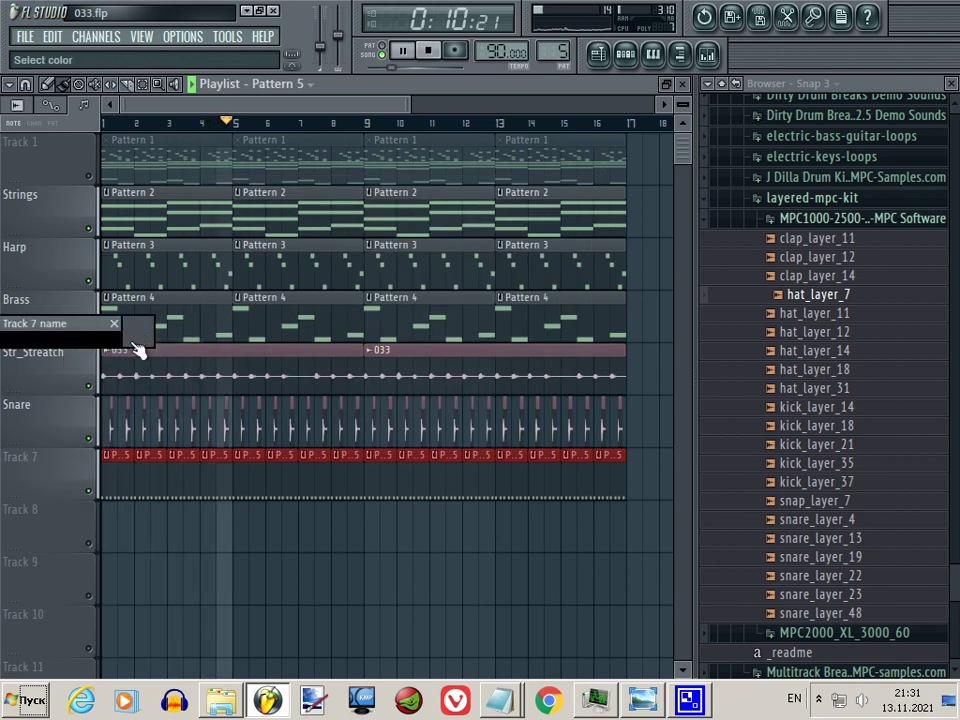
pyautogui.write('Hat')
pyautogui.press('Return')
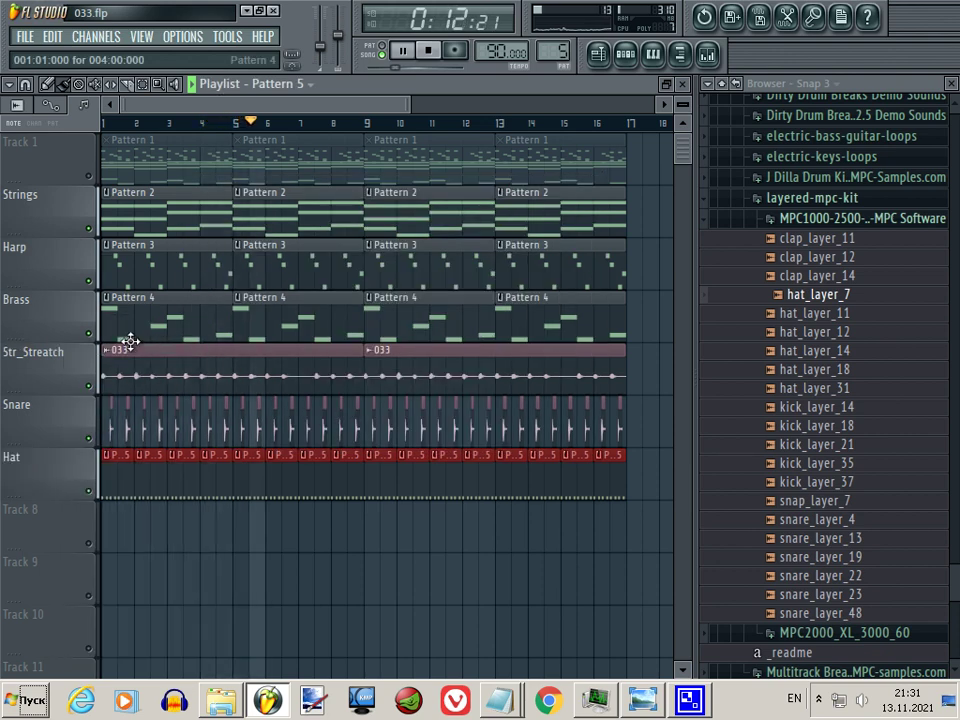
# Audition the layered-mpc-kit kick samples from kick_layer_14 to kick_layer_37 over the playing song.
pyautogui.click(843, 464)
pyautogui.click(843, 428)
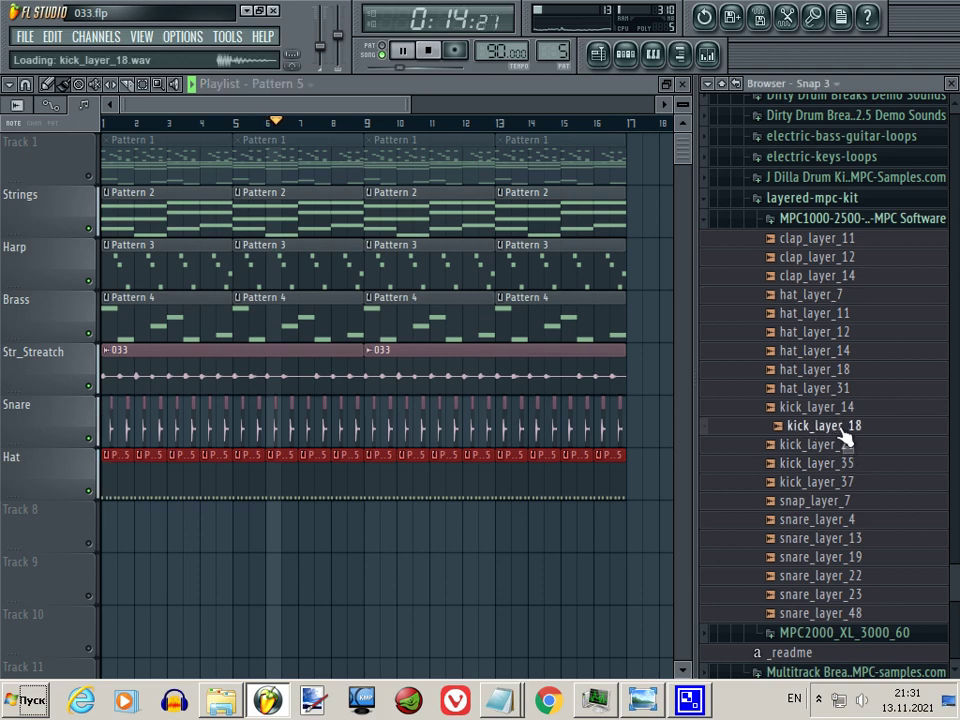
pyautogui.click(624, 58)
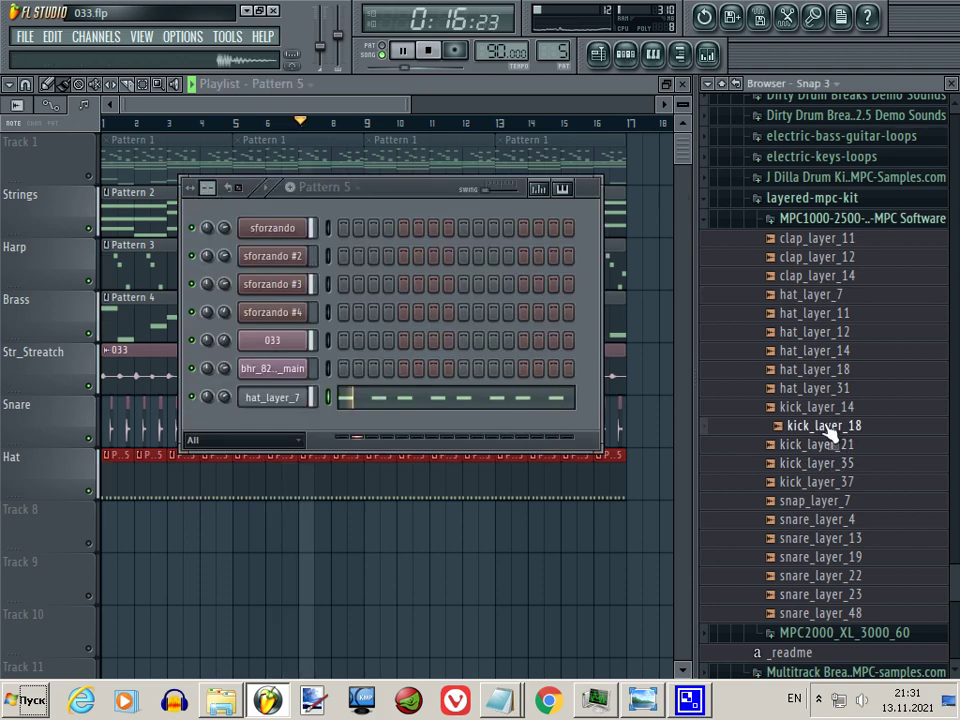
pyautogui.click(826, 407)
pyautogui.click(821, 388)
pyautogui.click(850, 482)
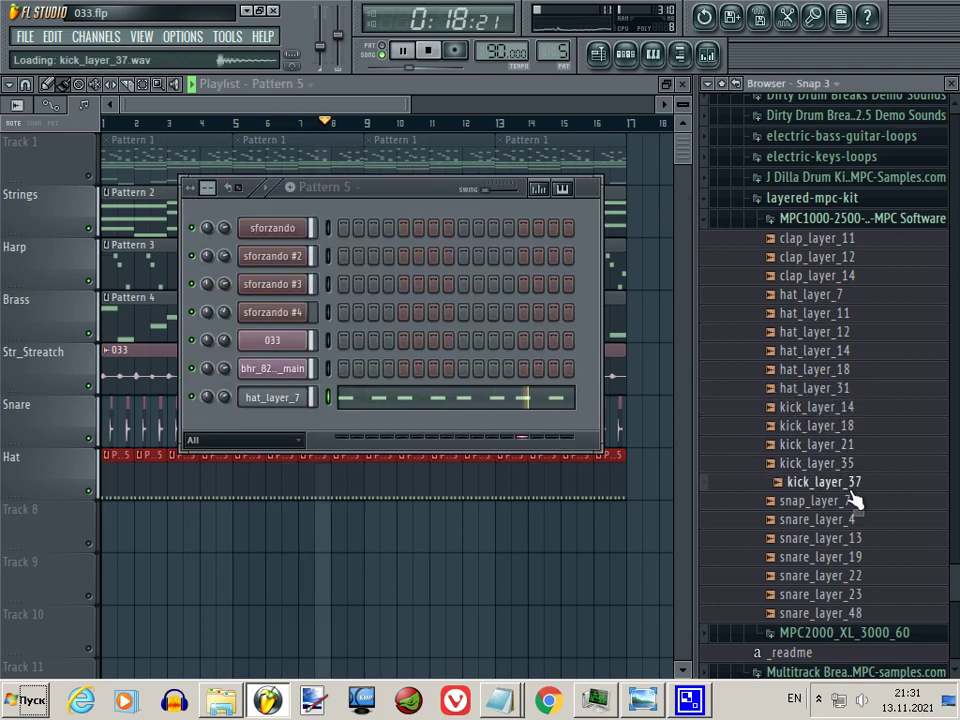
pyautogui.click(846, 464)
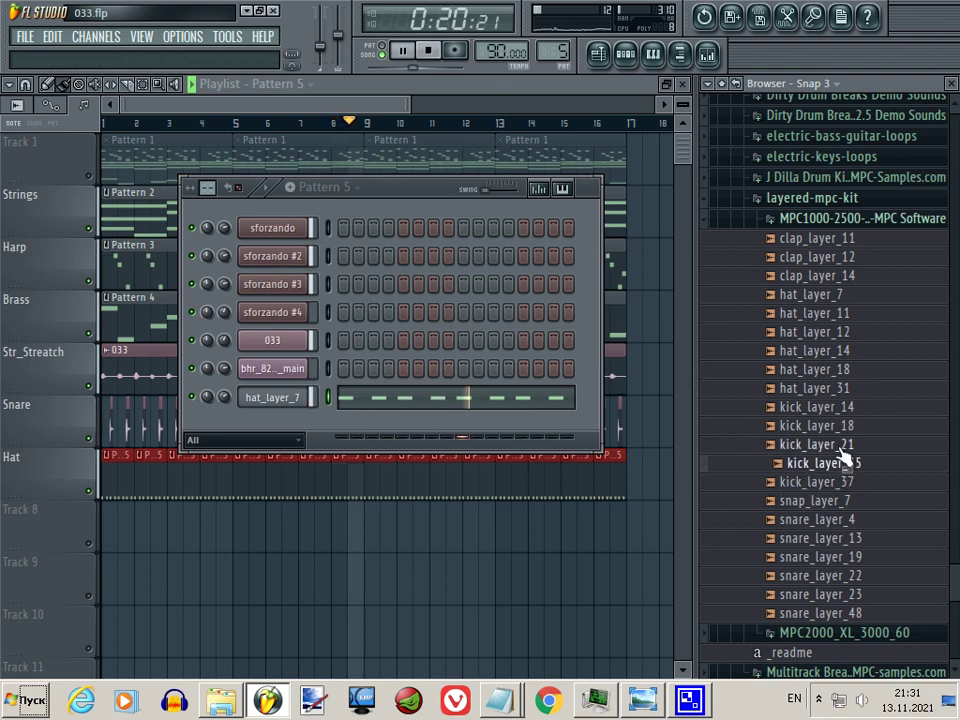
pyautogui.click(846, 445)
pyautogui.click(846, 426)
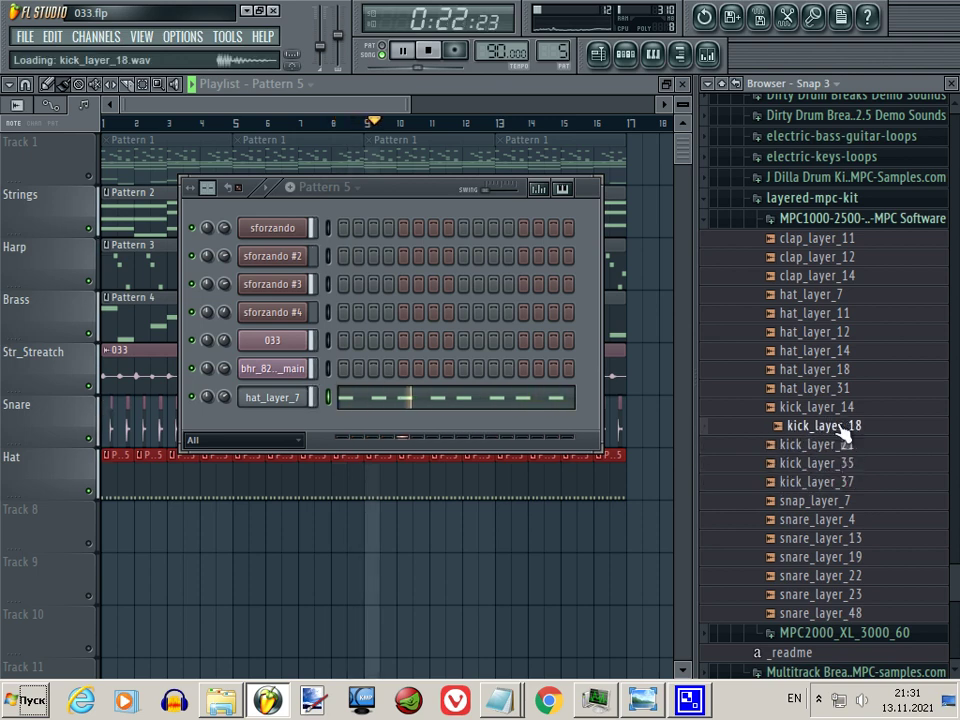
pyautogui.click(846, 463)
pyautogui.click(850, 482)
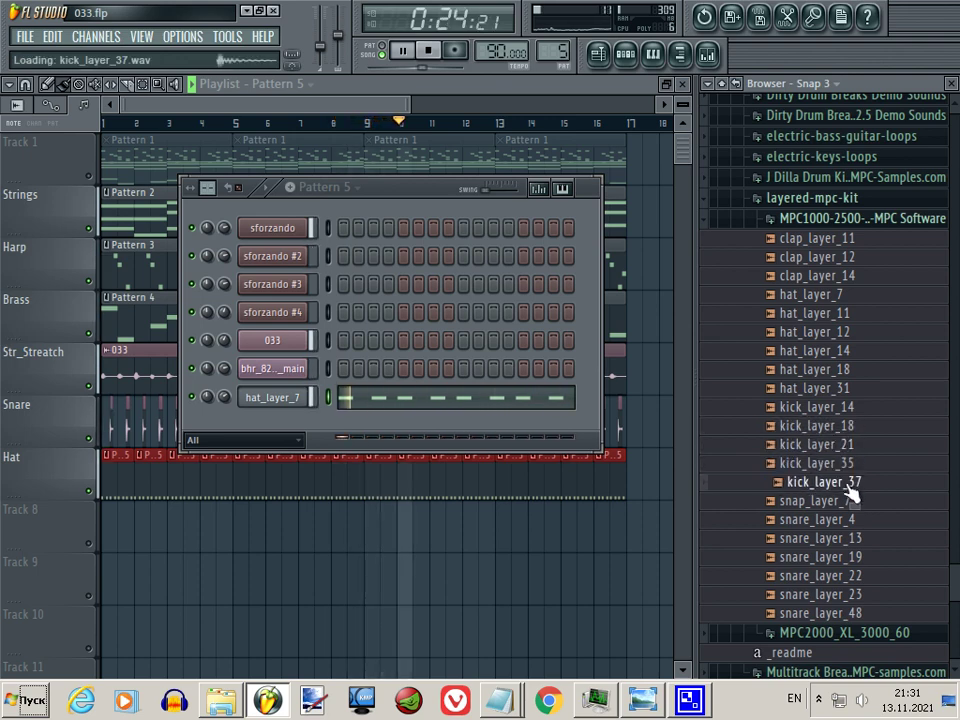
pyautogui.click(846, 465)
pyautogui.click(846, 483)
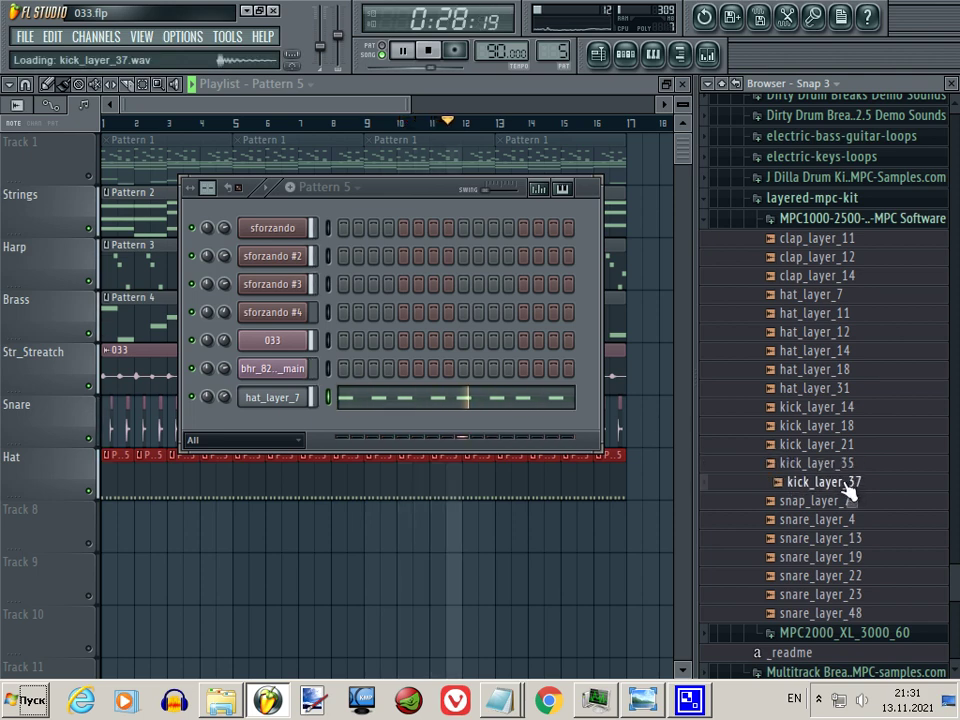
pyautogui.click(848, 465)
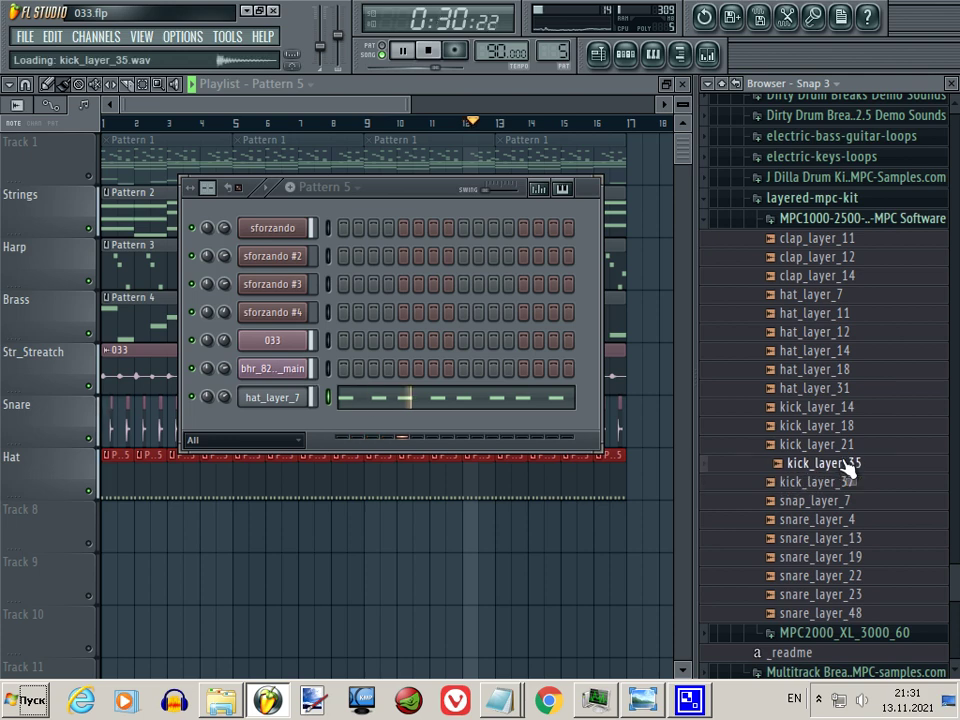
pyautogui.click(846, 451)
pyautogui.click(849, 427)
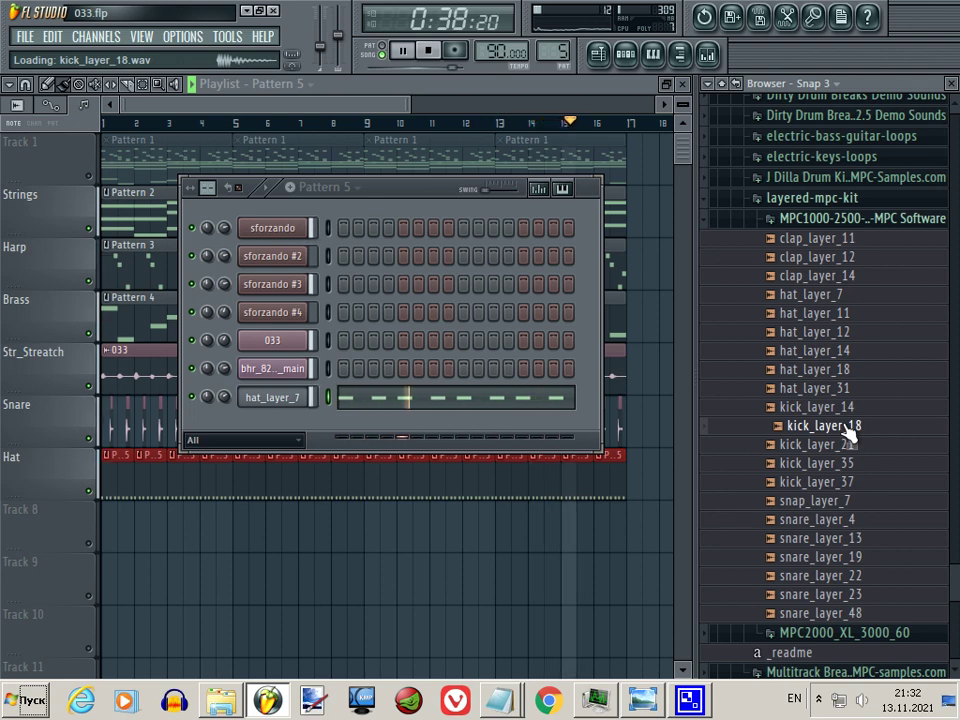
# Add kick_layer_18 as a new channel, show its instrument envelope settings and try the kick over the playing song.
pyautogui.moveTo(850, 430); pyautogui.dragTo(306, 368)
pyautogui.press('space')
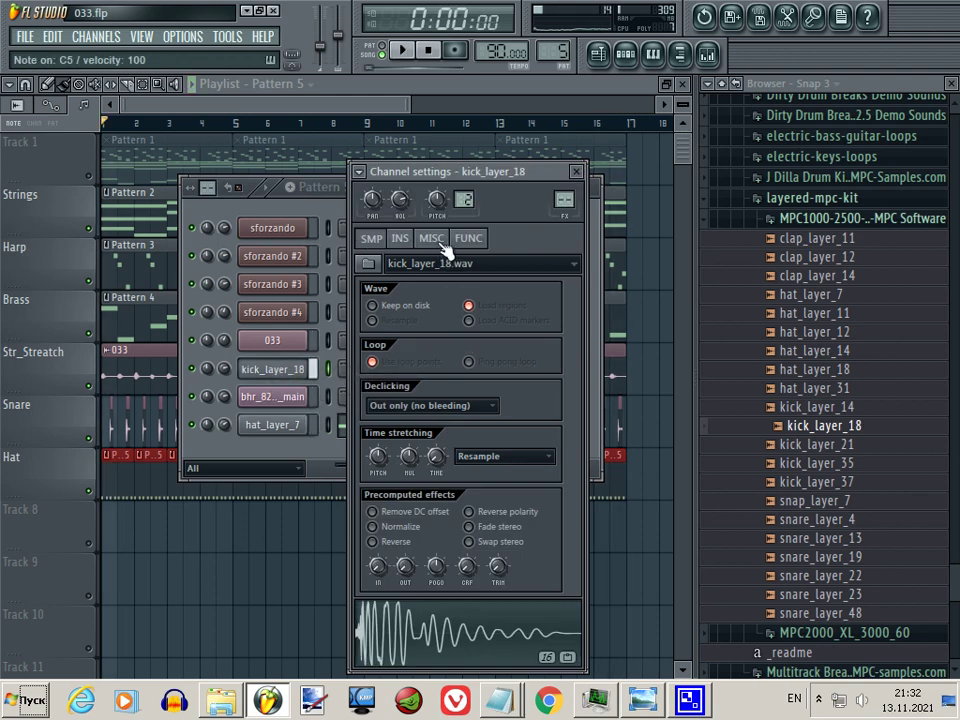
pyautogui.click(440, 242)
pyautogui.click(401, 238)
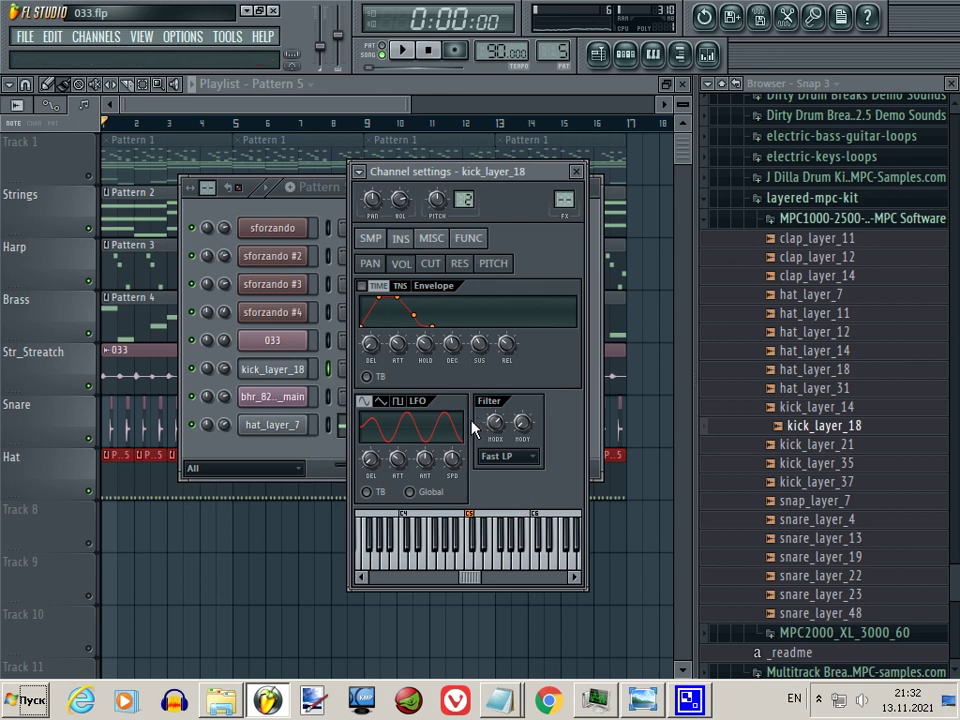
pyautogui.press('space')
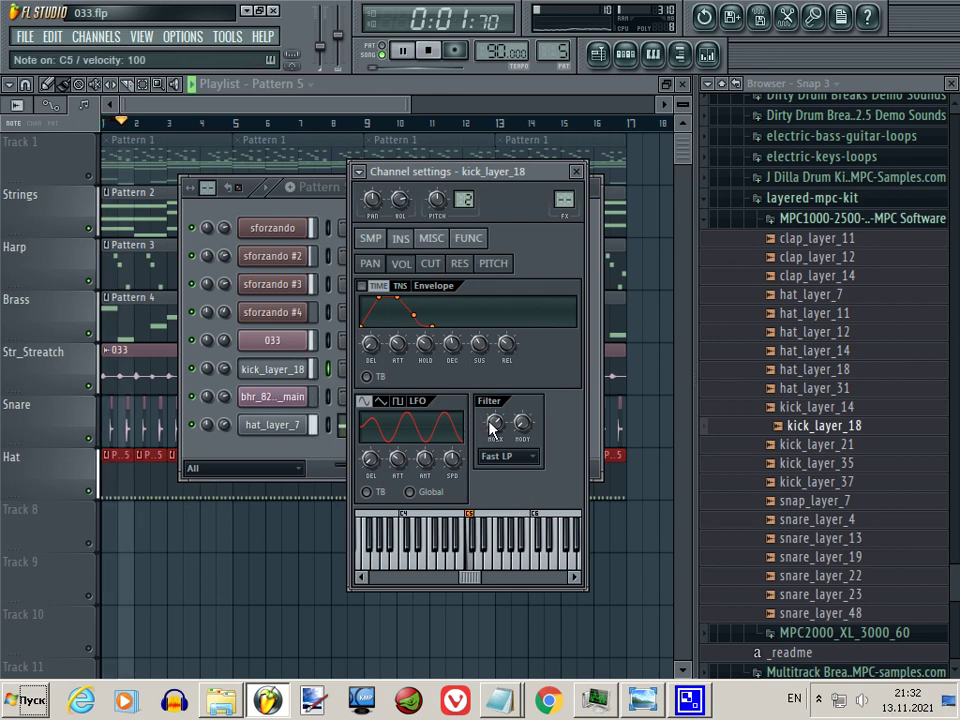
pyautogui.press('space')
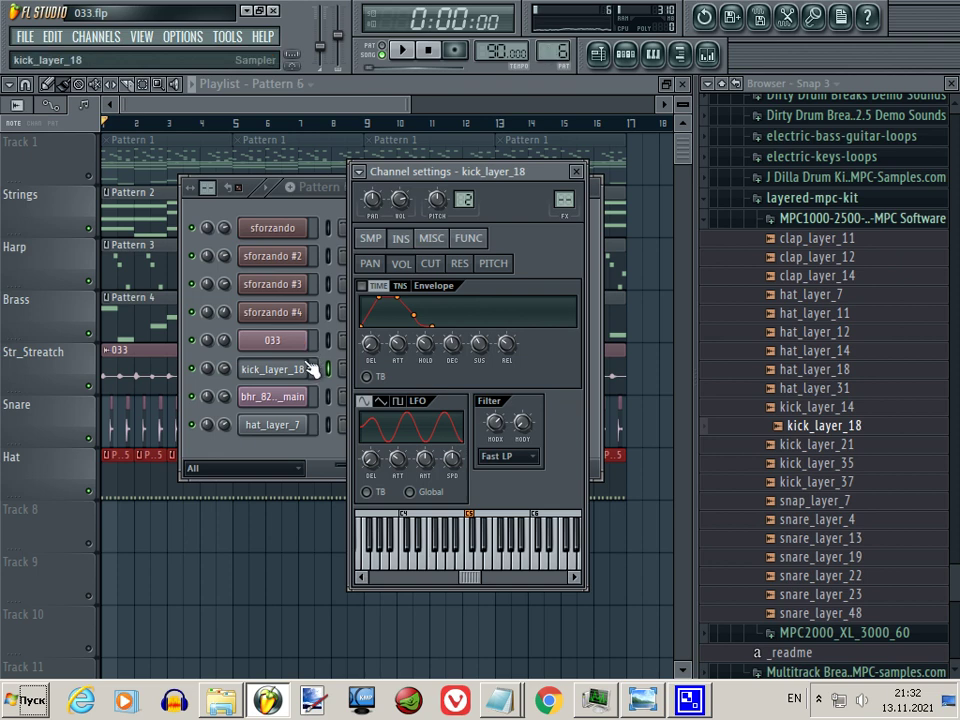
# Place Pattern 6 at bar 1 of Track 8 and record a four-bar kick_layer_18 part on C5 into it.
pyautogui.click(135, 517)
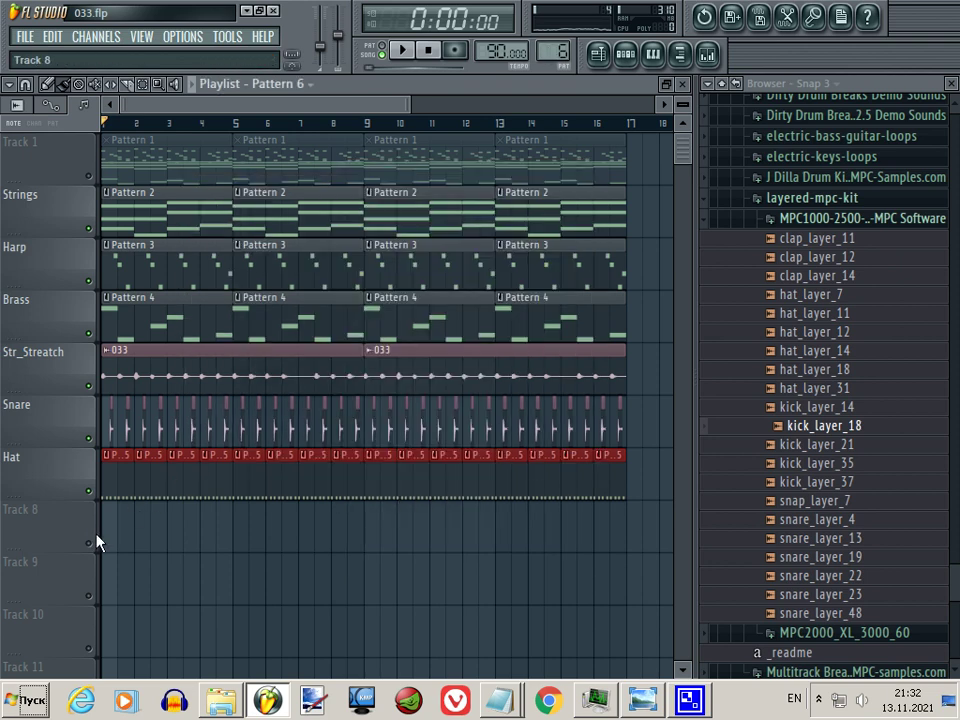
pyautogui.click(112, 527)
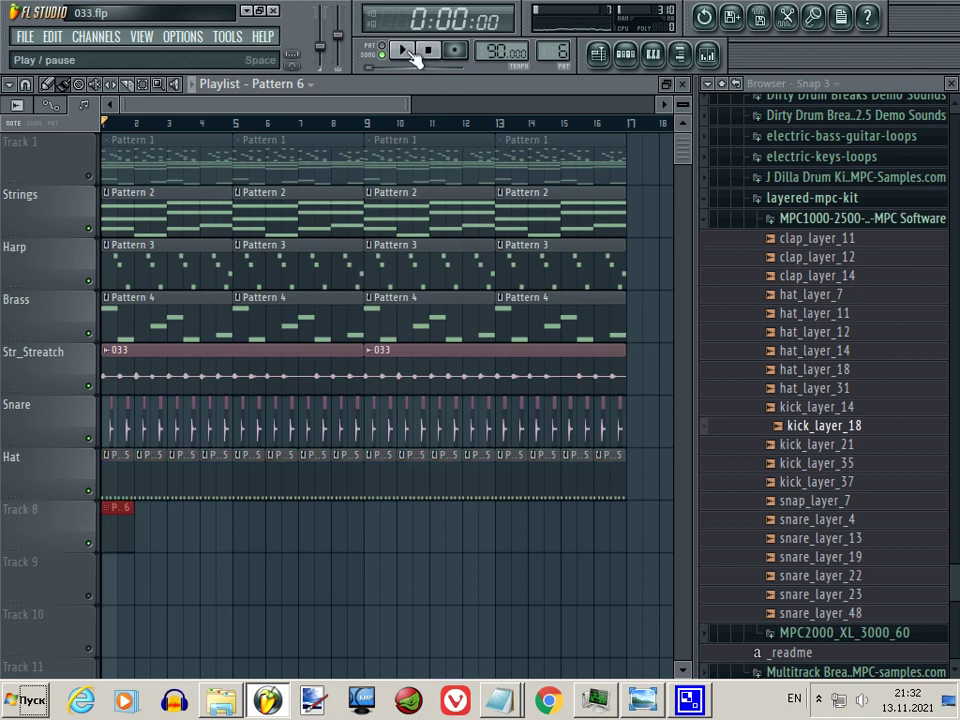
pyautogui.click(455, 50)
pyautogui.click(525, 490)
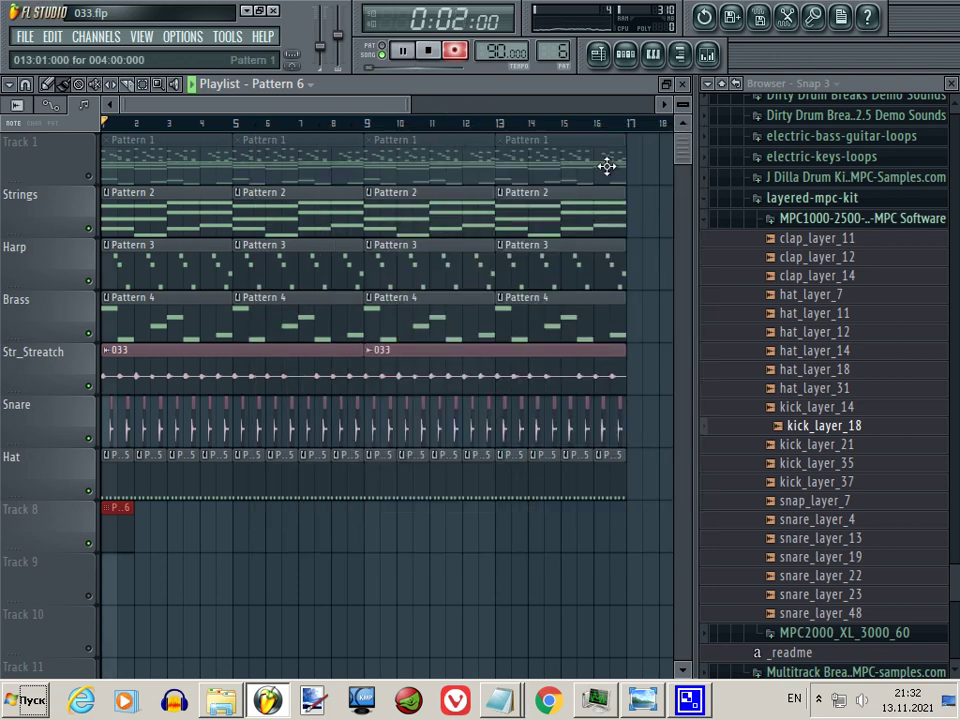
pyautogui.press('z')
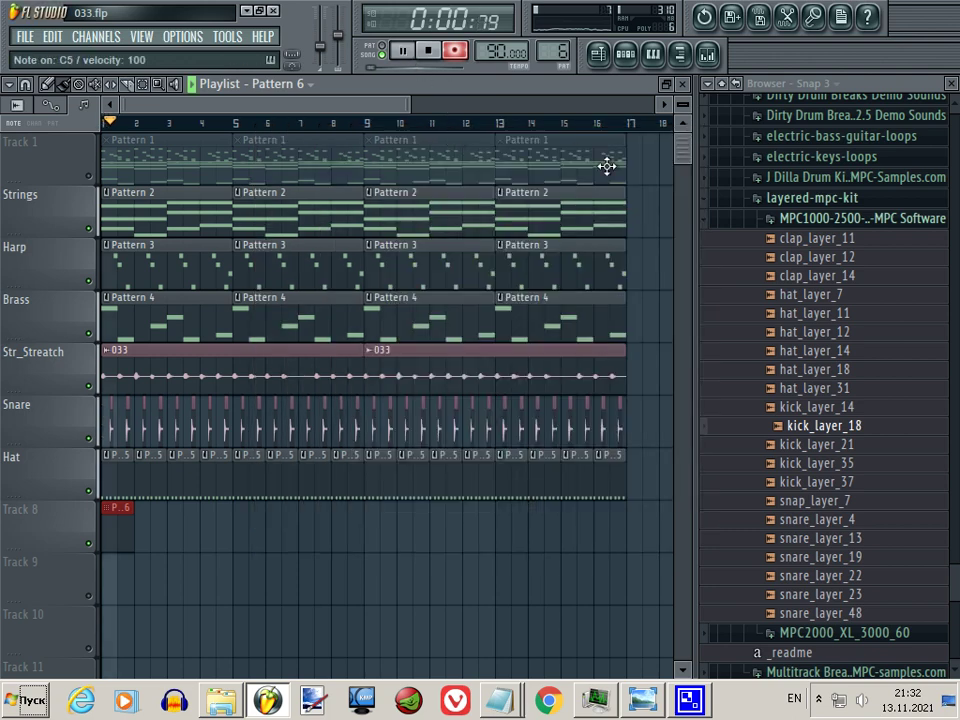
pyautogui.press('z')
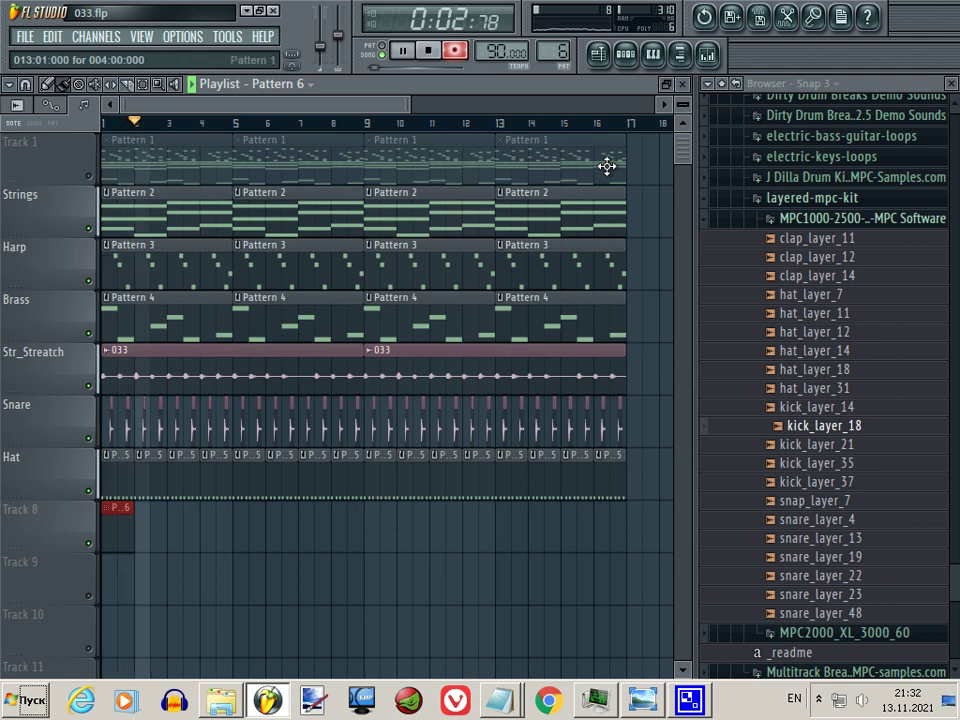
pyautogui.press('z')
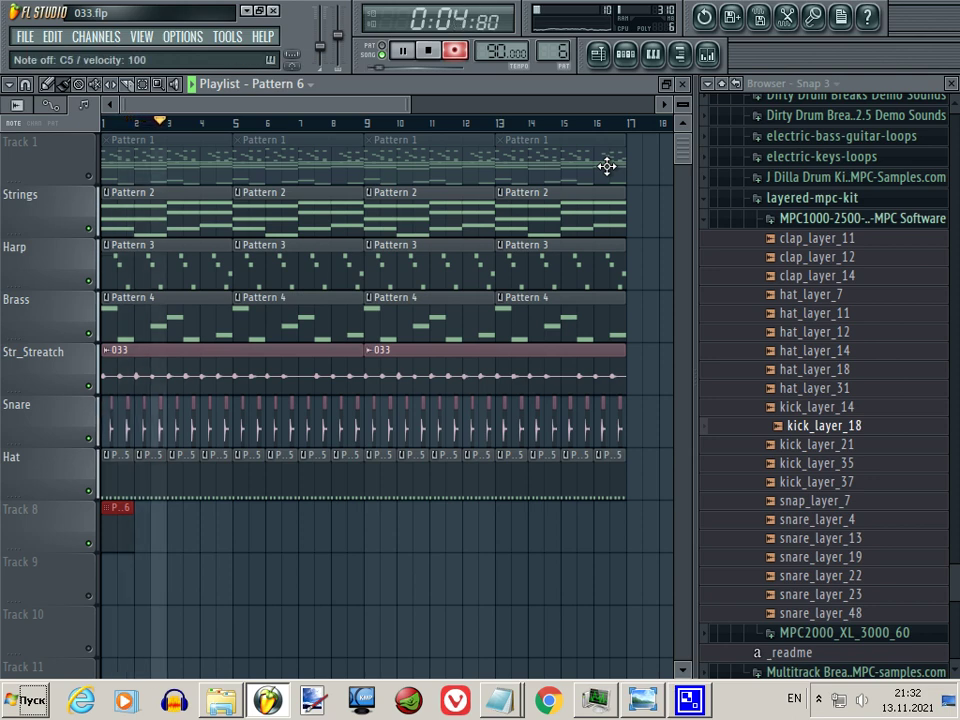
pyautogui.press('z')
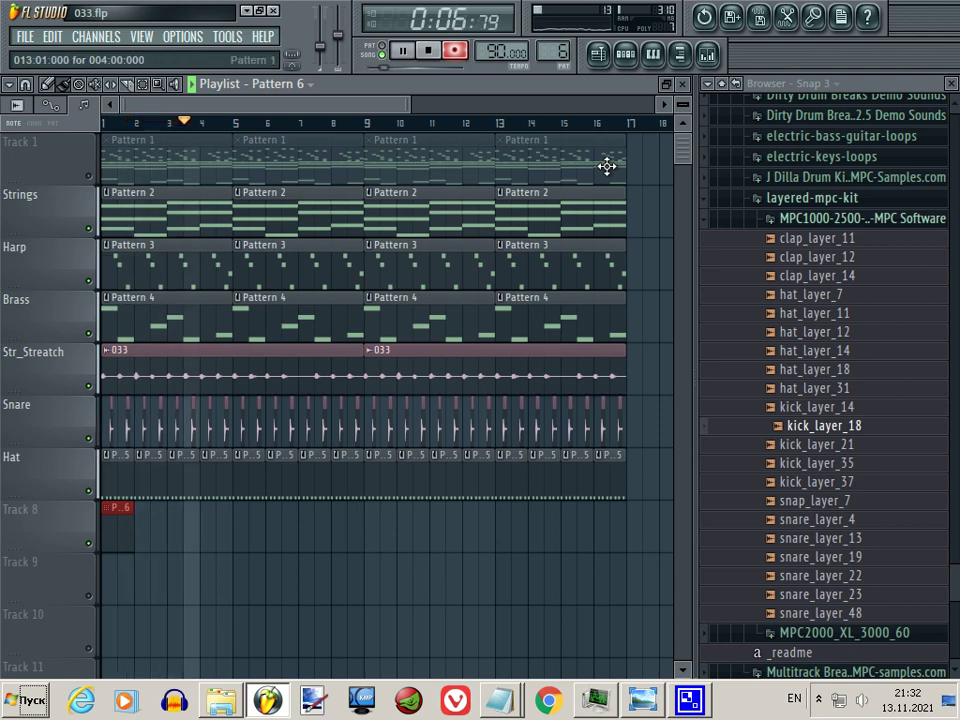
pyautogui.press('z')
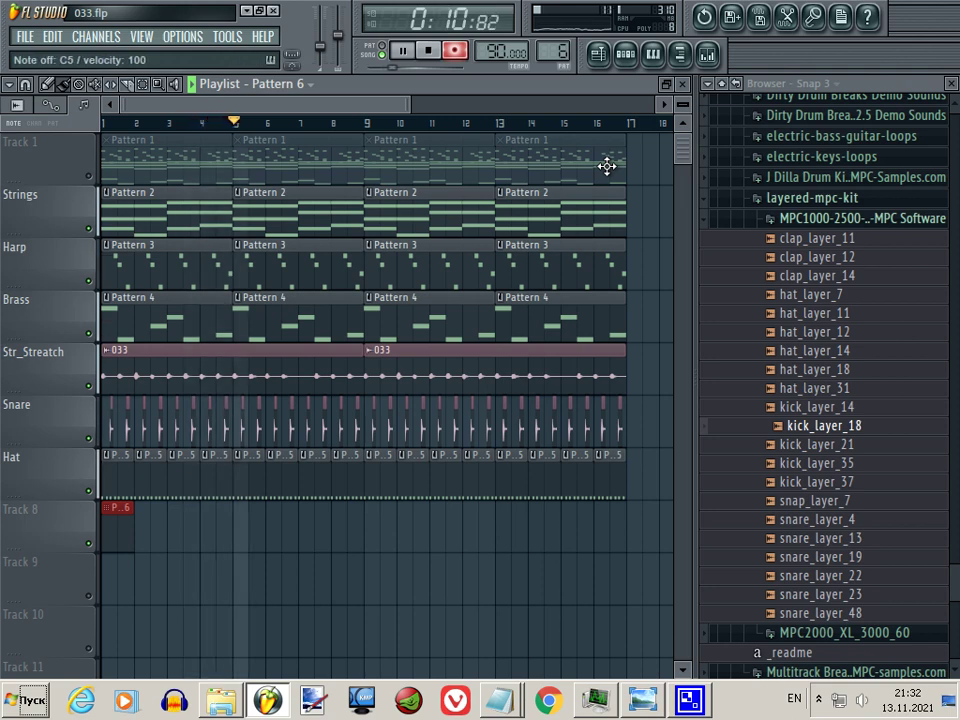
pyautogui.press('space')
pyautogui.click(464, 47)
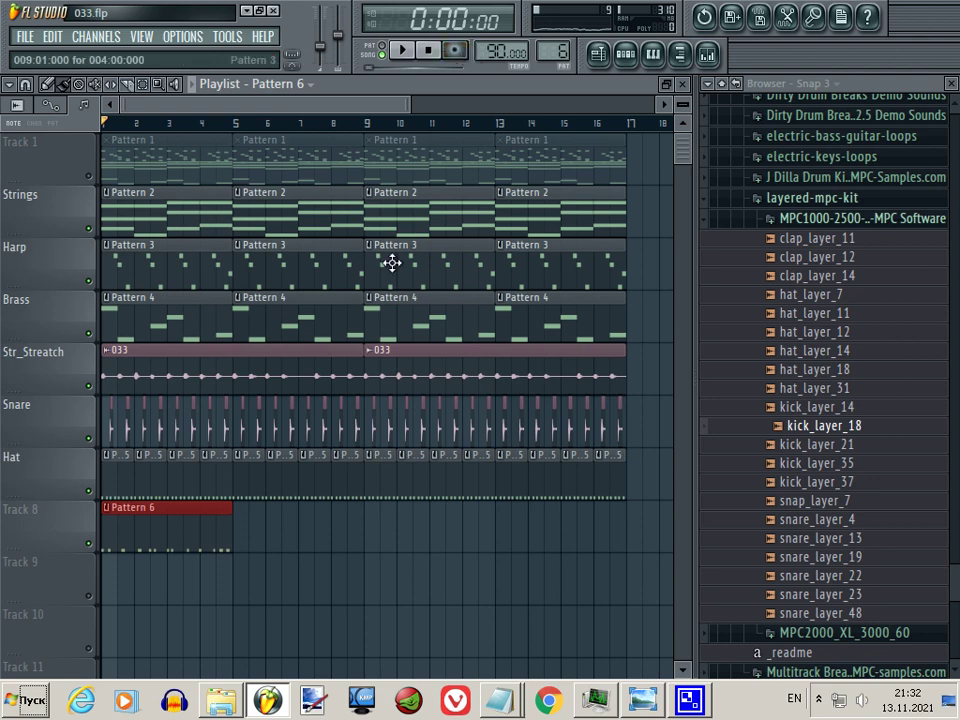
# Play the song back and review the recorded kick notes of Pattern 6 in the piano roll.
pyautogui.press('space')
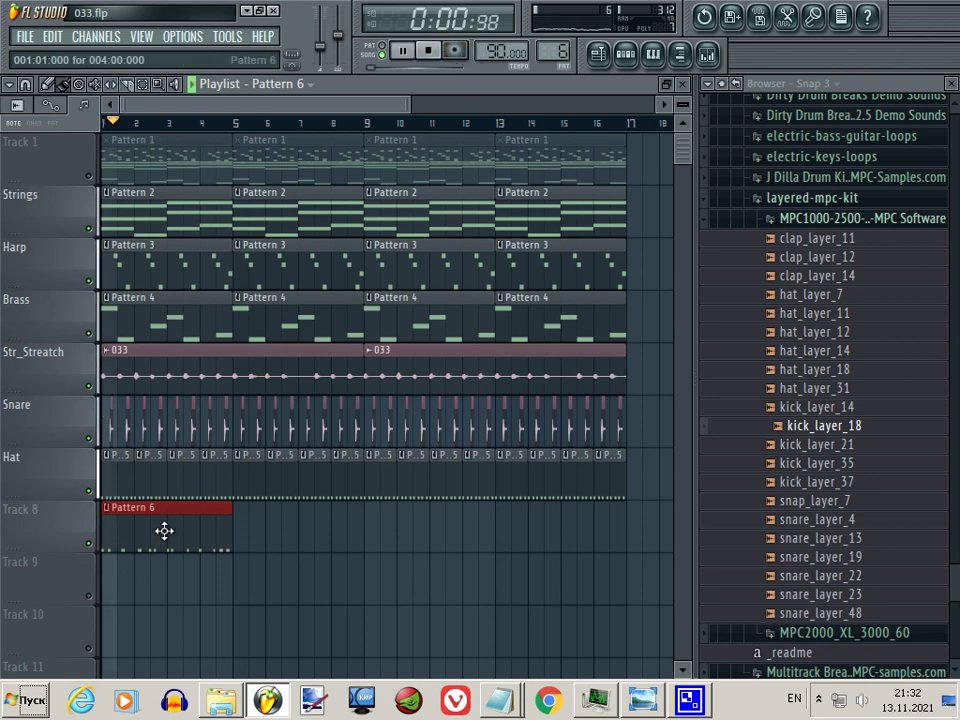
pyautogui.doubleClick(164, 531)
pyautogui.moveTo(265, 97); pyautogui.dragTo(223, 116)
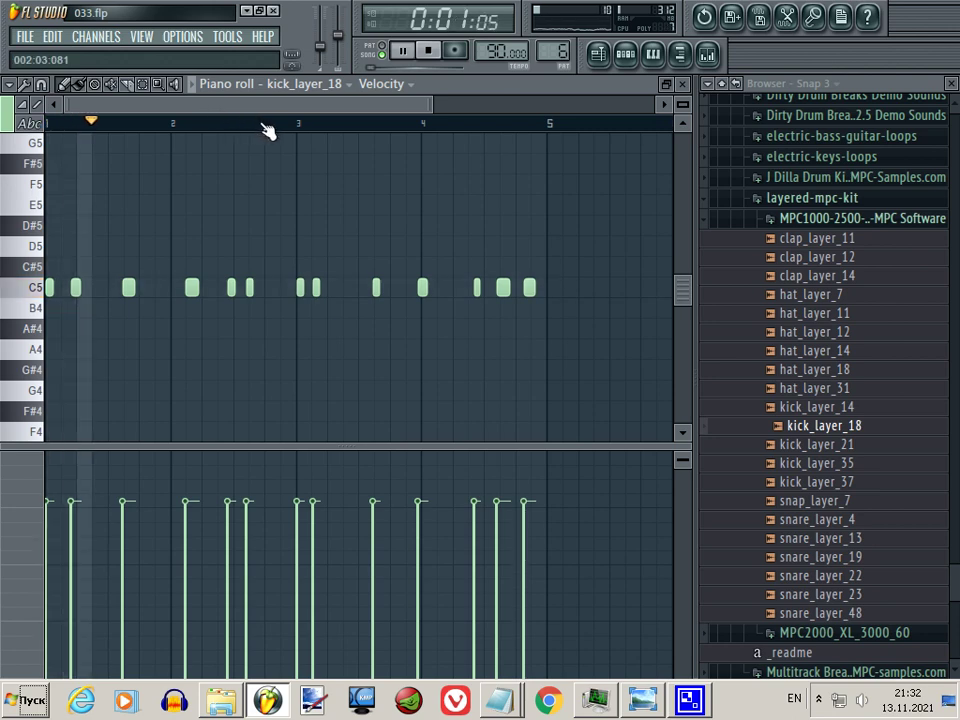
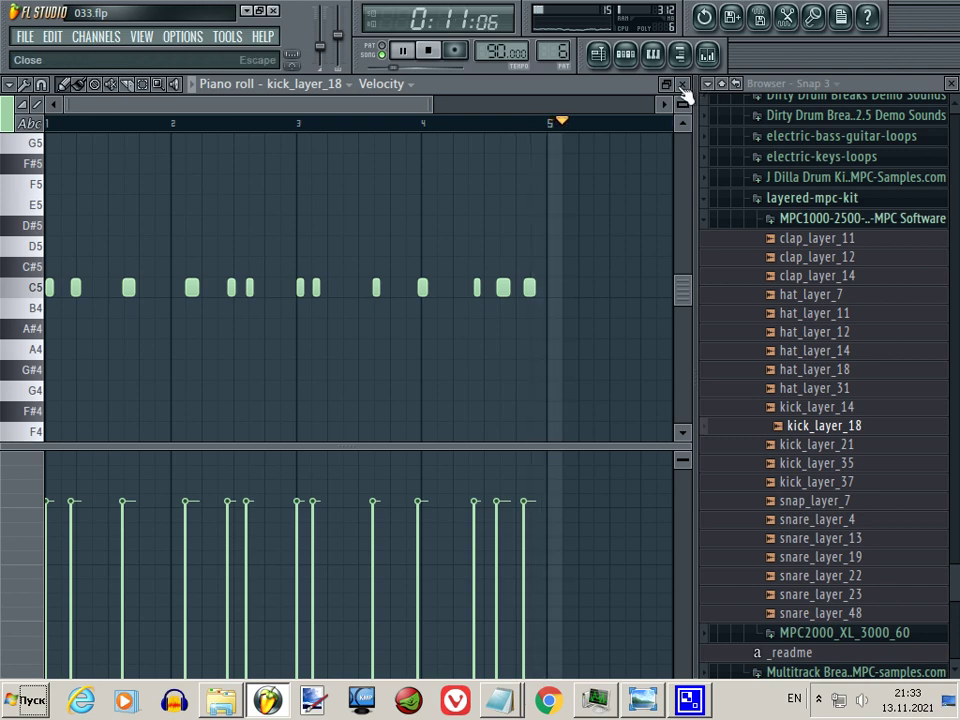
pyautogui.click(683, 86)
pyautogui.press('space')
# Add a second Pattern 6 clip at bar 5 of Track 8 with its start trimmed to 005:01:048, and copy both clips to bar 9.
pyautogui.click(628, 87)
pyautogui.moveTo(206, 508); pyautogui.dragTo(339, 516)
pyautogui.moveTo(409, 104); pyautogui.dragTo(225, 105)
pyautogui.keyDown('ctrl'); pyautogui.click(475, 604); pyautogui.keyUp('ctrl')
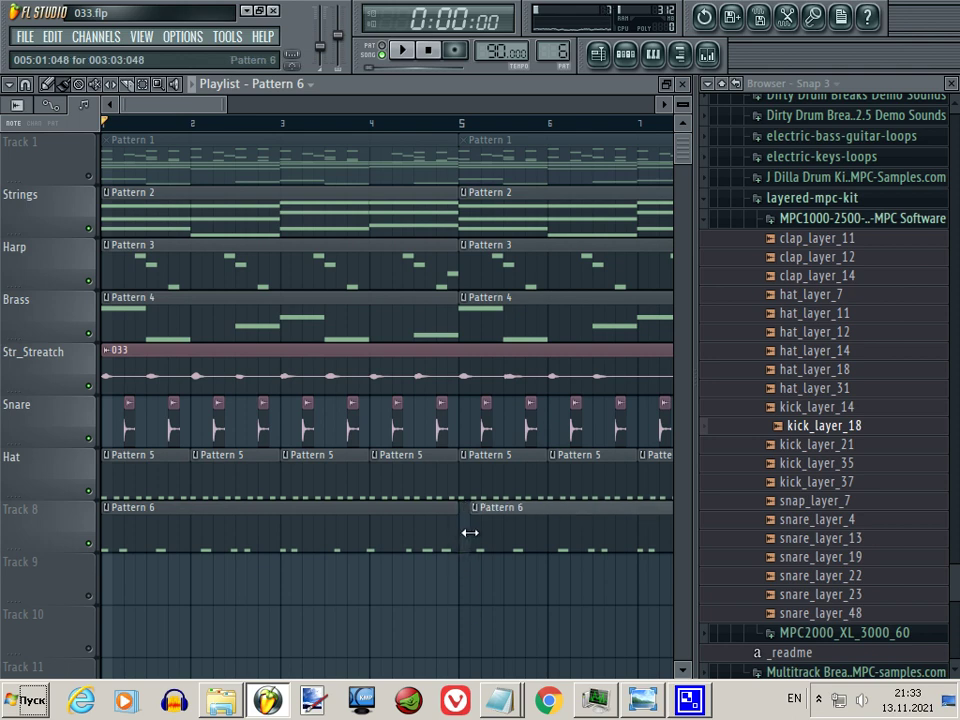
pyautogui.moveTo(220, 105); pyautogui.dragTo(444, 105)
pyautogui.moveTo(384, 562)
pyautogui.mouseDown()
pyautogui.moveTo(155, 515)
pyautogui.moveTo(377, 535)
pyautogui.mouseUp()
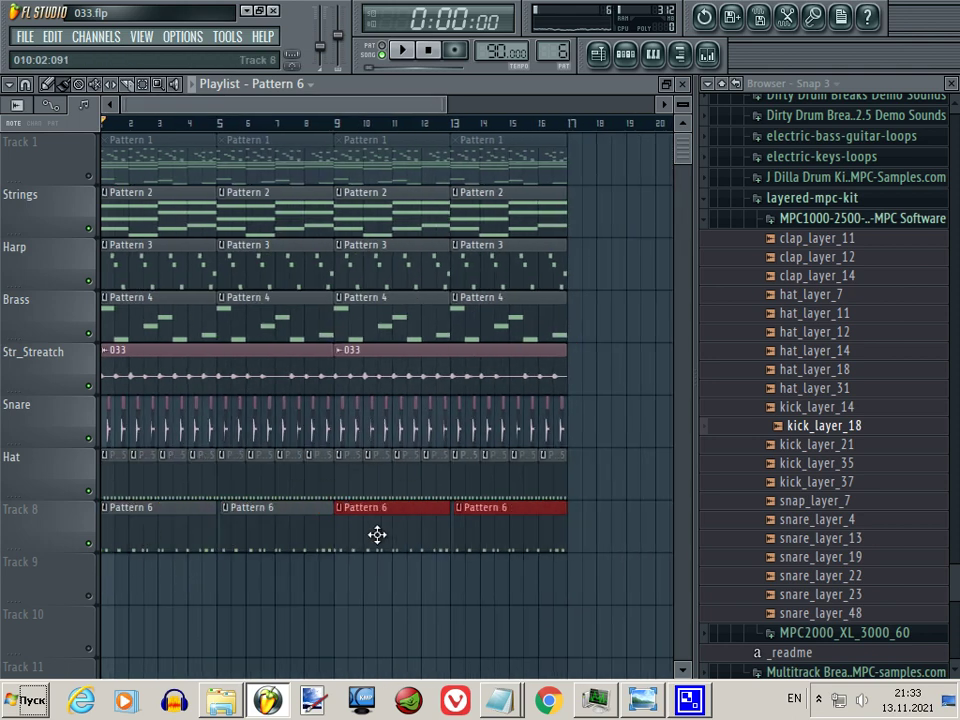
# Rename playlist Track 8, which holds the Pattern 6 clips, as Kick.
pyautogui.rightClick(64, 524)
pyautogui.click(110, 348)
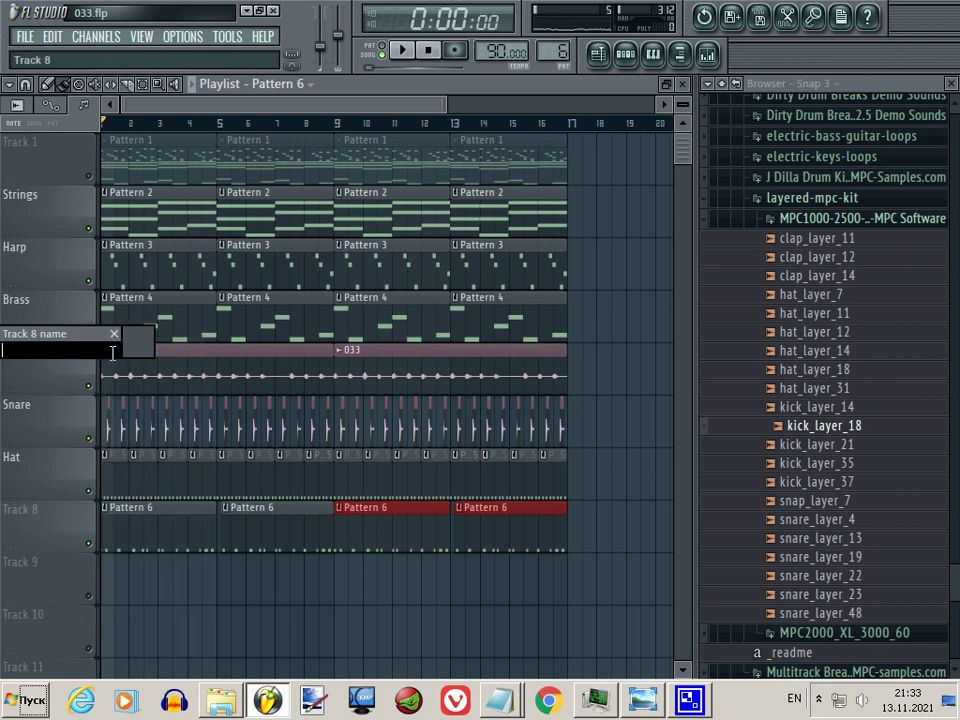
pyautogui.write('Kick')
pyautogui.press('Return')
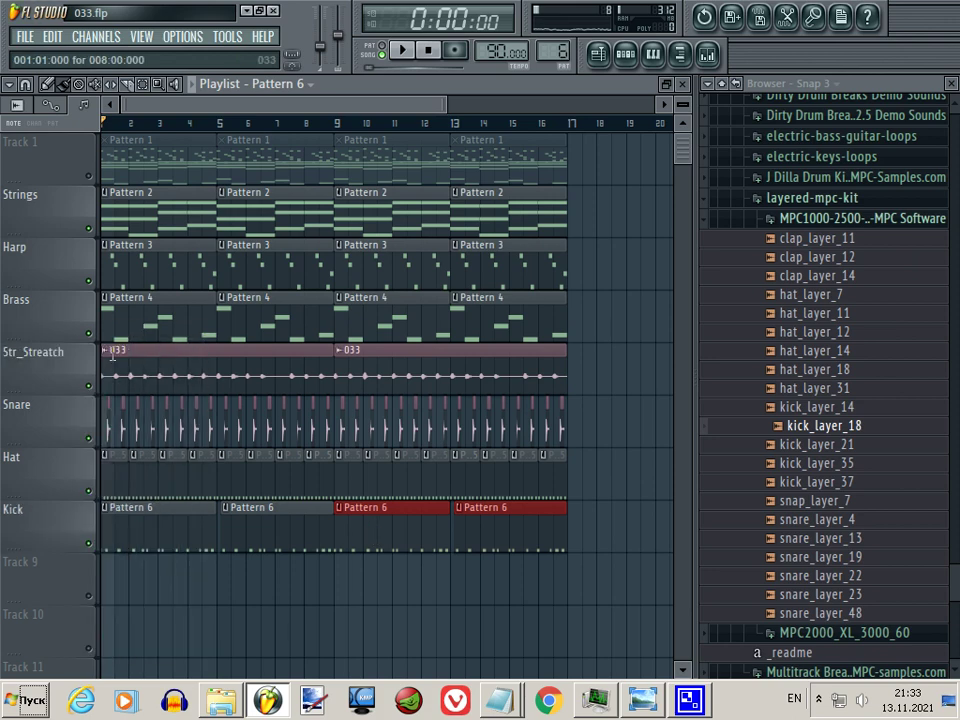
# Reorder the drum tracks by moving Kick up two places to directly below Str_Streatch and Snare down one place below Hat.
pyautogui.rightClick(80, 520)
pyautogui.click(135, 634)
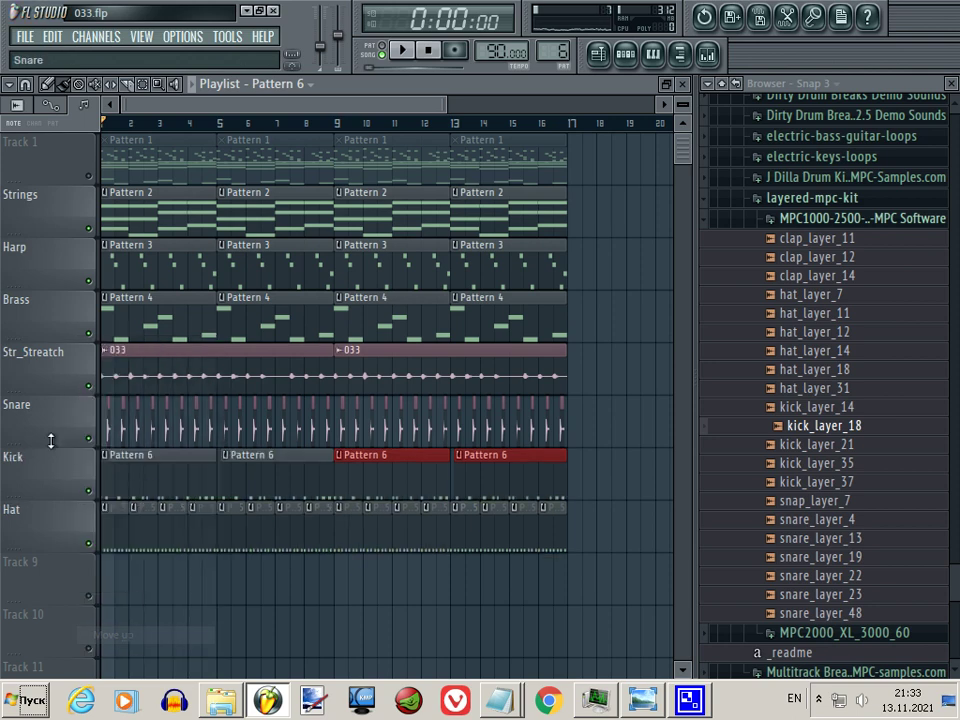
pyautogui.rightClick(77, 465)
pyautogui.click(140, 634)
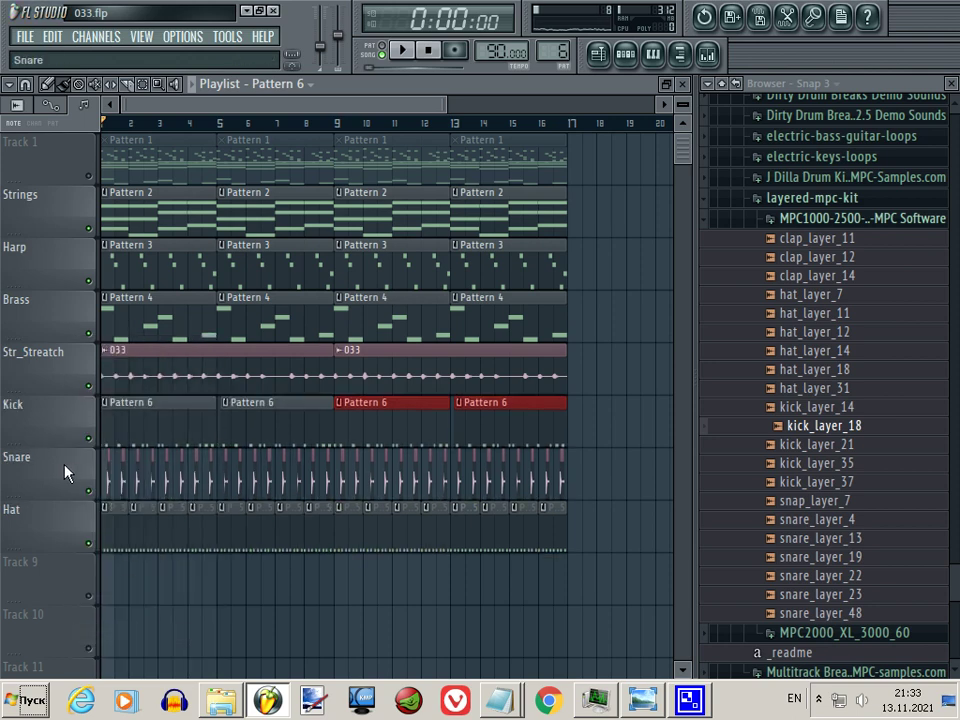
pyautogui.rightClick(65, 473)
pyautogui.click(140, 651)
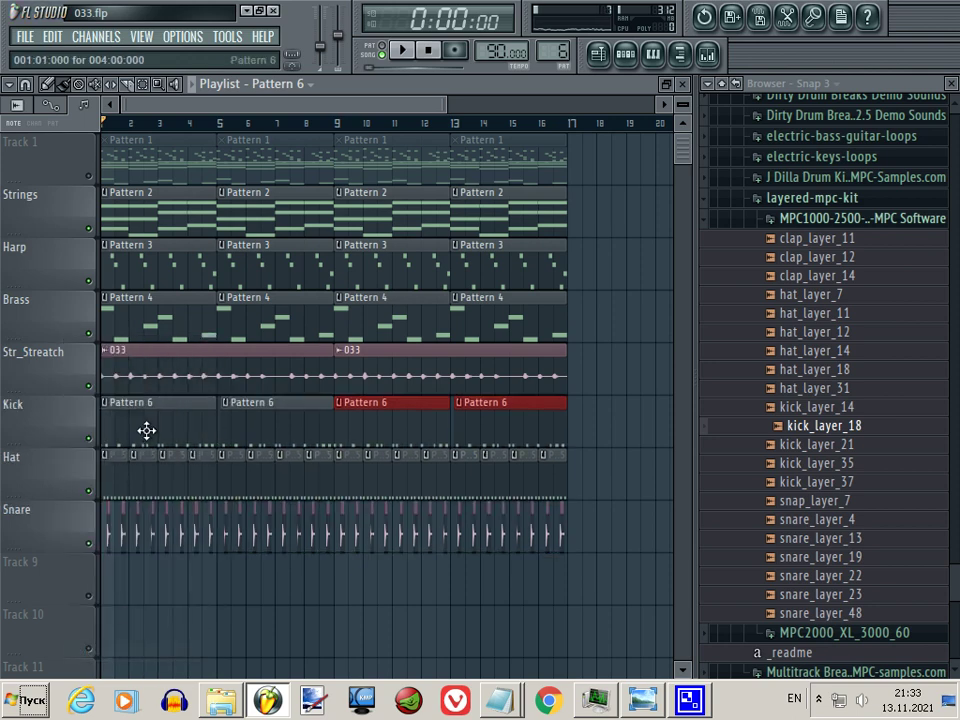
# Play the song from the start with all playlist clips deselected, and collapse the MPC1000-2500 sample folder in the browser.
pyautogui.press('space')
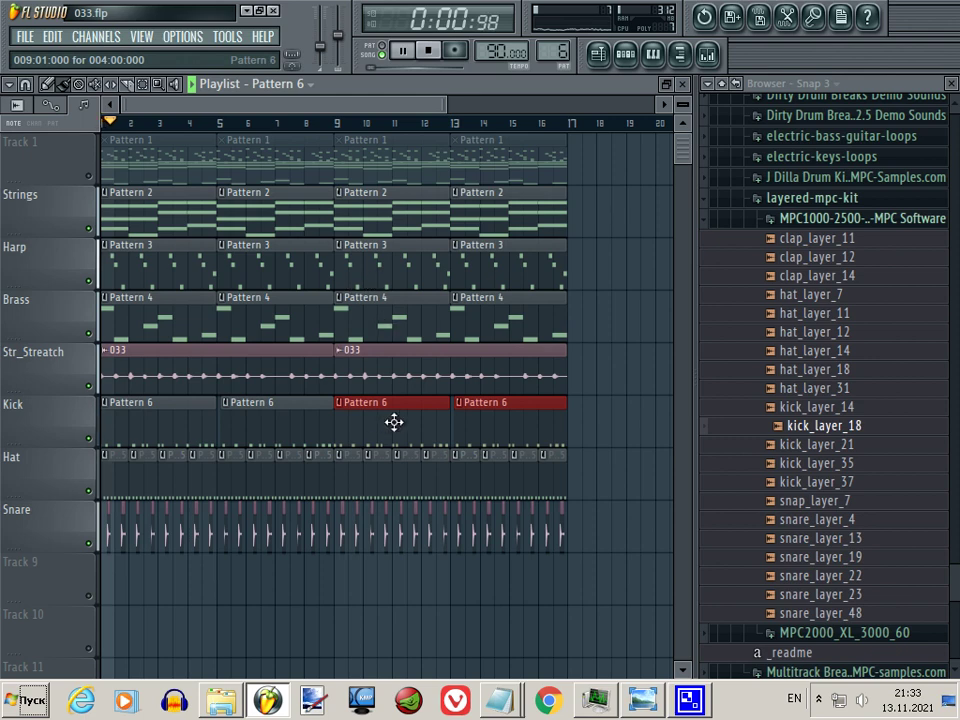
pyautogui.keyDown('ctrl'); pyautogui.click(598, 396); pyautogui.keyUp('ctrl')
pyautogui.click(801, 221)
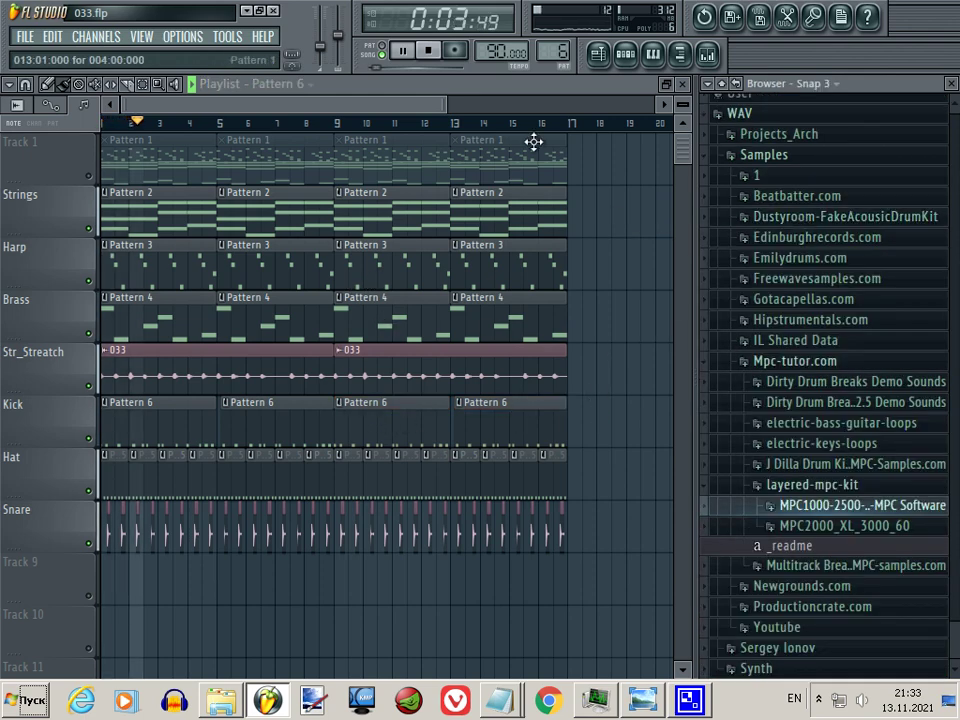
# Bring up the channel rack and mixer, and link all channels to consecutive mixer tracks starting from Insert 1.
pyautogui.click(652, 53)
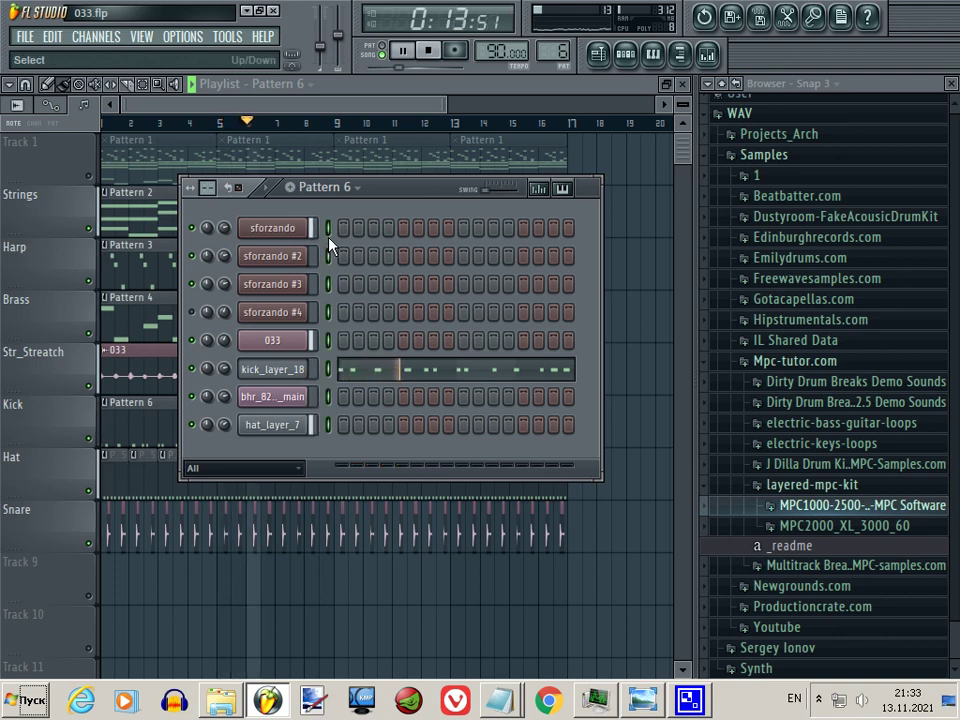
pyautogui.click(706, 57)
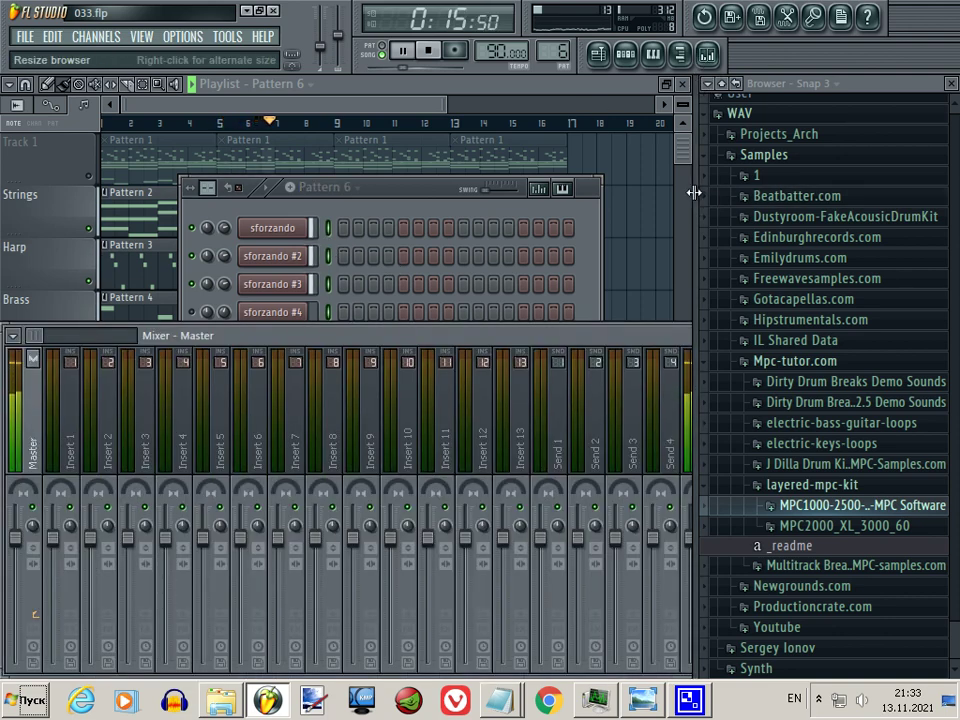
pyautogui.rightClick(695, 193)
pyautogui.rightClick(73, 405)
pyautogui.moveTo(230, 415)
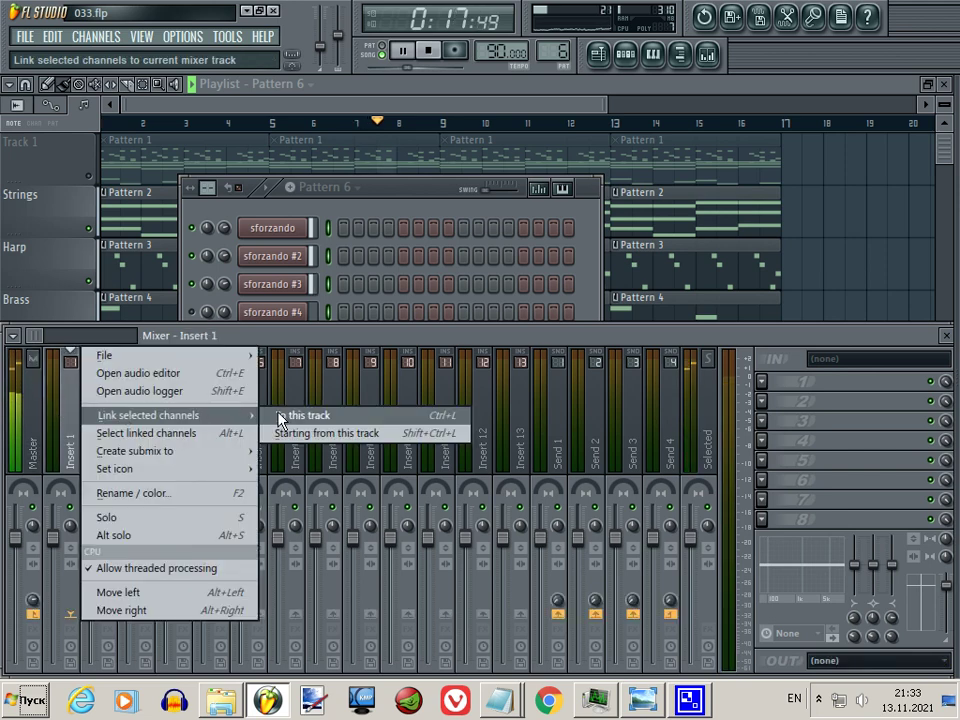
pyautogui.click(302, 437)
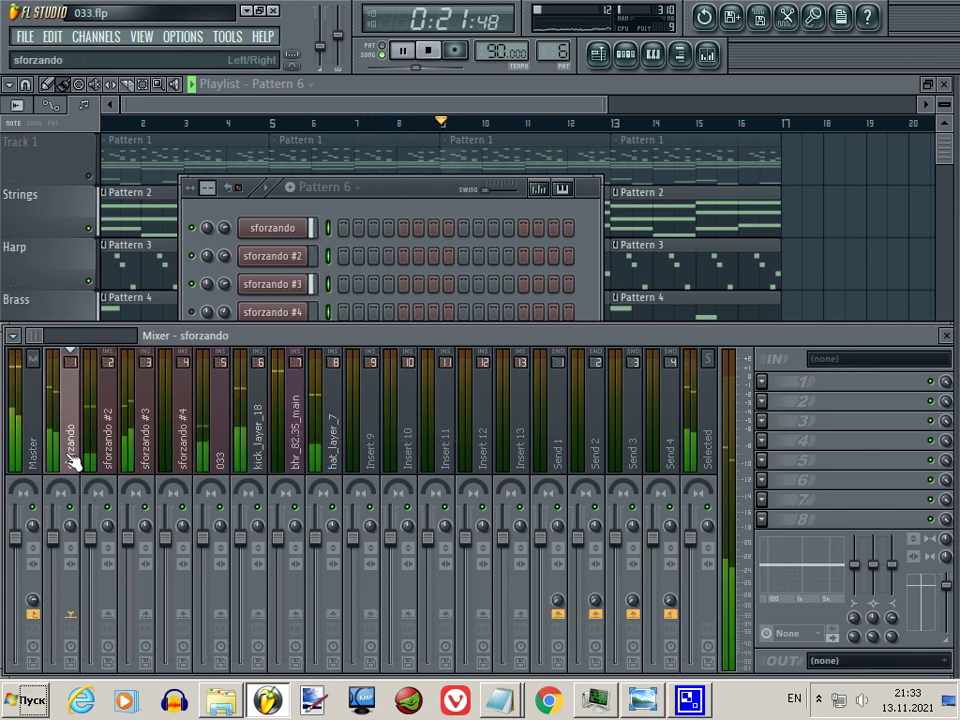
# Move the kick_layer_18 mixer track ahead of the other inserts, into insert slot 1.
pyautogui.click(258, 453)
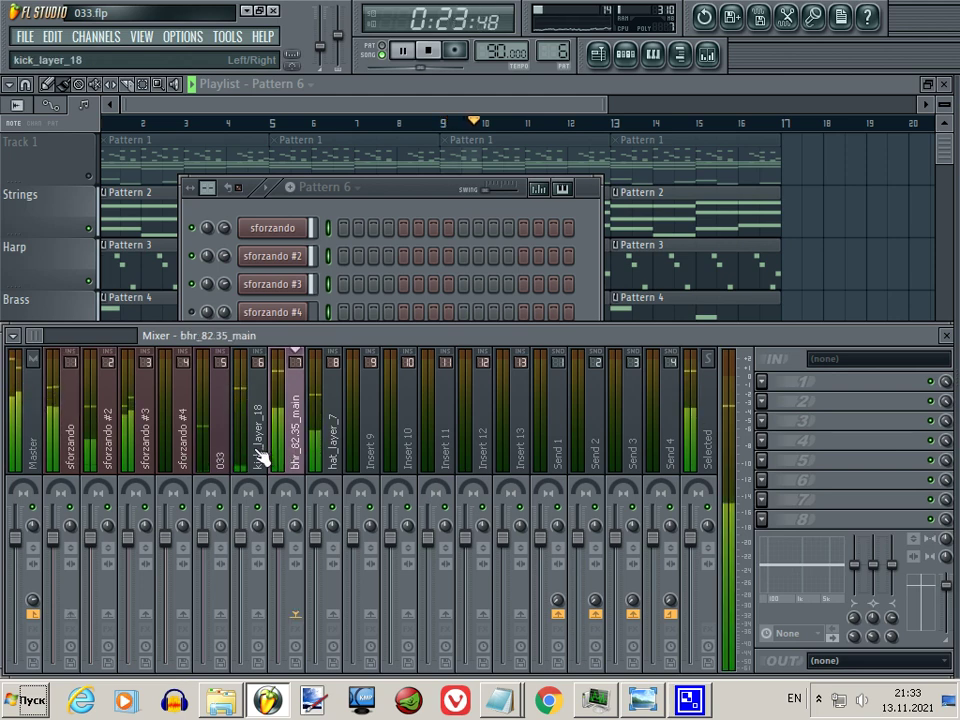
pyautogui.hotkey('alt', 'Left')
pyautogui.hotkey('alt', 'Left')
pyautogui.hotkey('alt', 'Left')
pyautogui.hotkey('alt', 'Left')
pyautogui.hotkey('alt', 'Left')
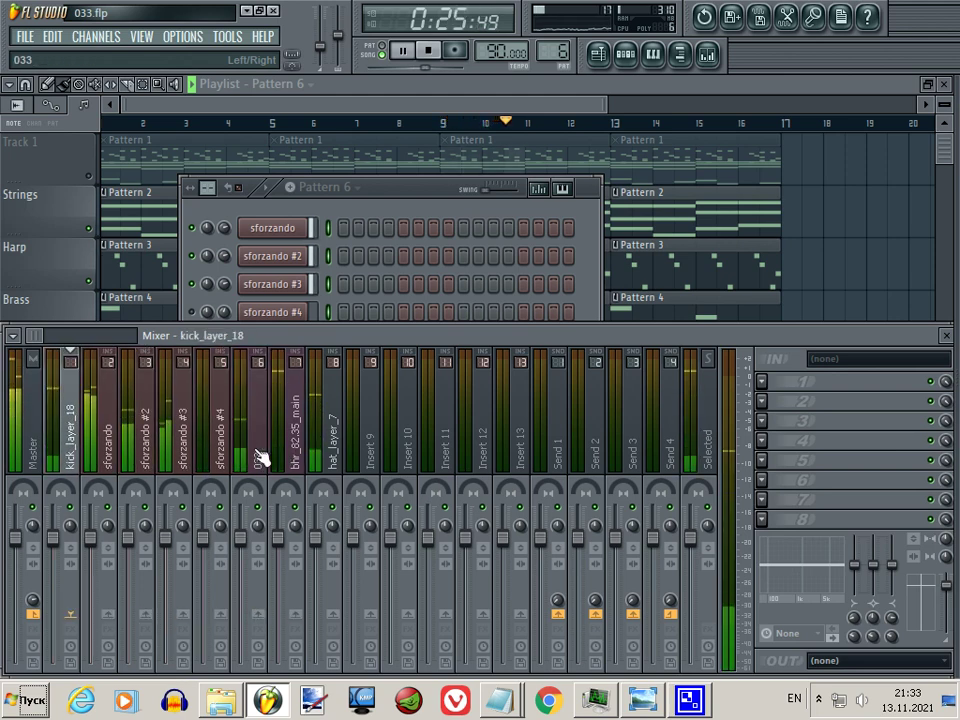
# Move the hat_layer_7 mixer track into insert slot 2, directly after the kick track.
pyautogui.click(332, 450)
pyautogui.hotkey('alt', 'Left')
pyautogui.hotkey('alt', 'Left')
pyautogui.hotkey('alt', 'Left')
pyautogui.hotkey('alt', 'Left')
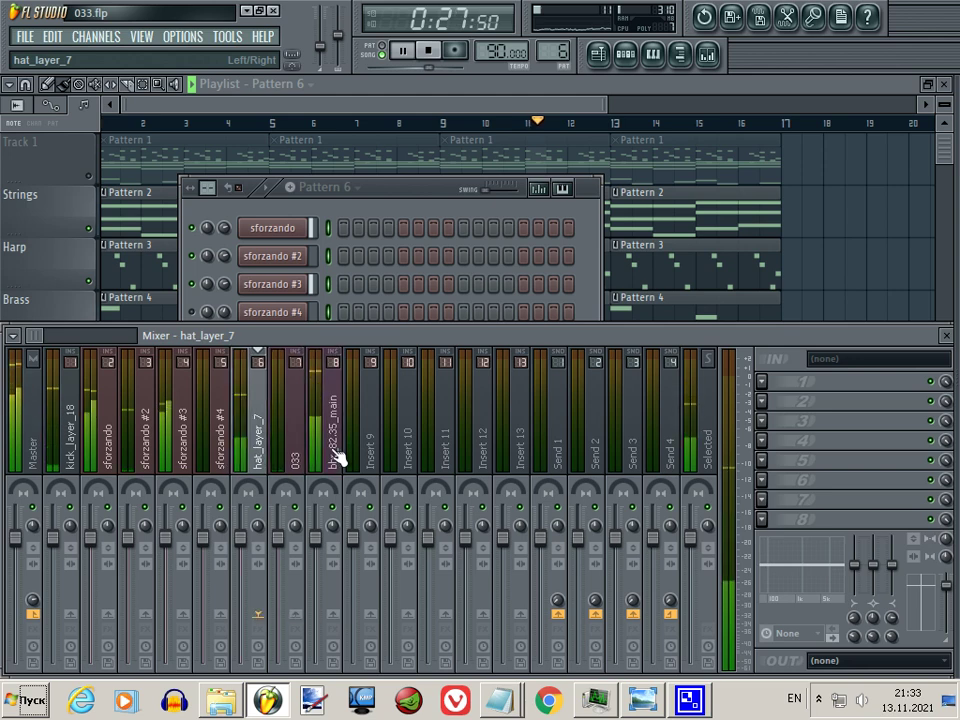
pyautogui.hotkey('alt', 'Left')
pyautogui.hotkey('alt', 'Left')
# Move the bhr_82.35_main mixer track into insert slot 3, directly after the hat track.
pyautogui.click(337, 458)
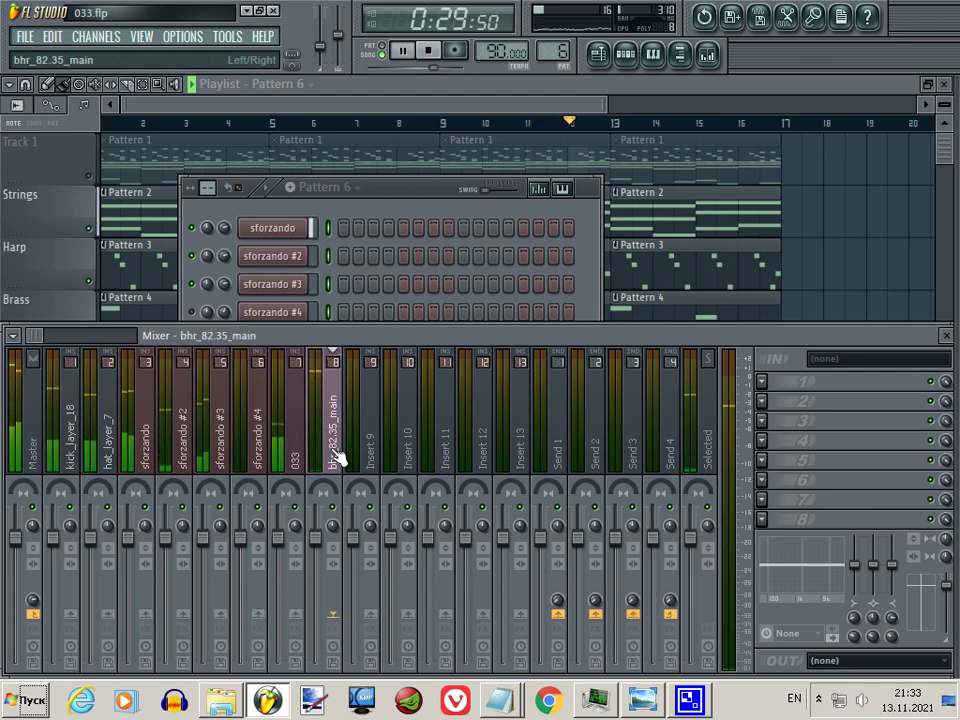
pyautogui.hotkey('alt', 'Left')
pyautogui.hotkey('alt', 'Left')
pyautogui.hotkey('alt', 'Left')
pyautogui.hotkey('alt', 'Left')
pyautogui.hotkey('alt', 'Left')
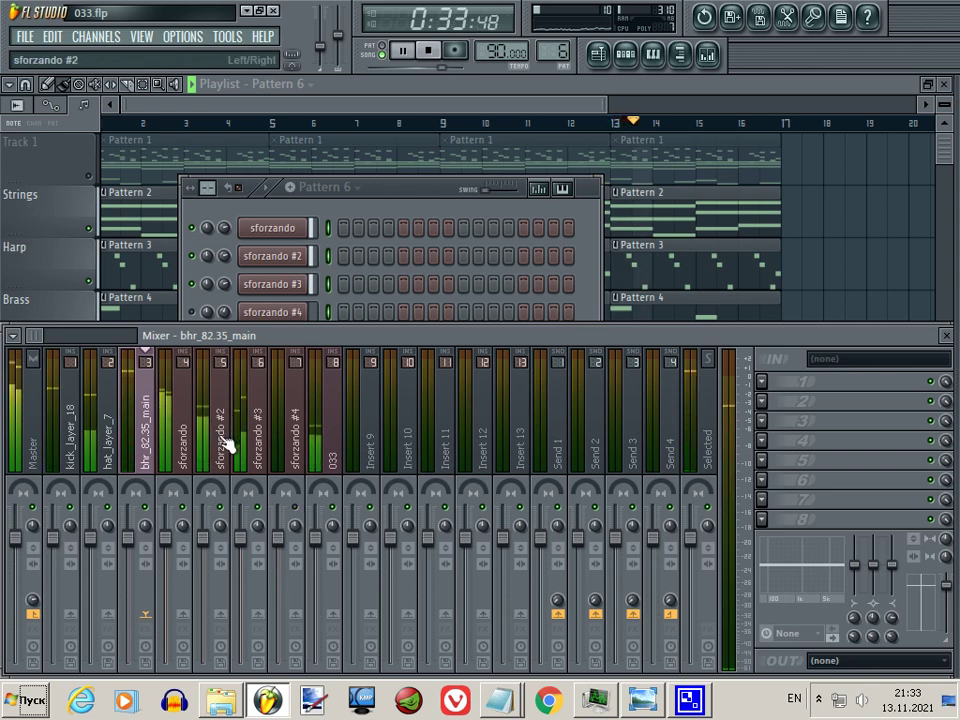
# Route the sforzando and sforzando #2 mixer tracks to Insert 9 only.
pyautogui.click(183, 440)
pyautogui.rightClick(371, 615)
pyautogui.click(388, 618)
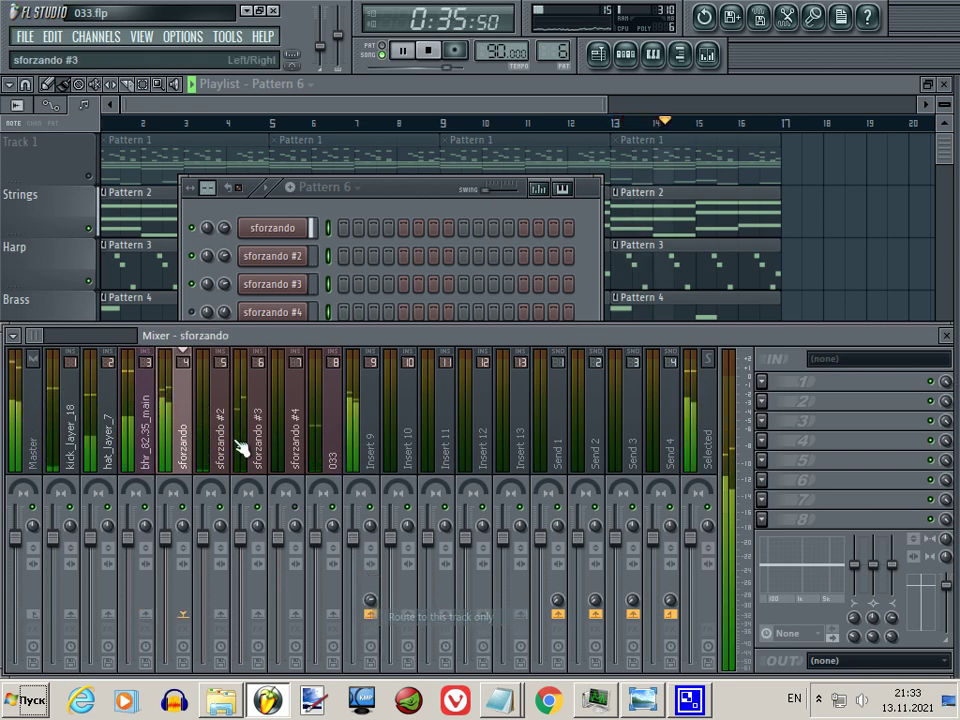
pyautogui.click(222, 440)
pyautogui.rightClick(372, 615)
pyautogui.click(392, 620)
# Route the sforzando #3 and 033 mixer tracks to Insert 9 only.
pyautogui.click(244, 435)
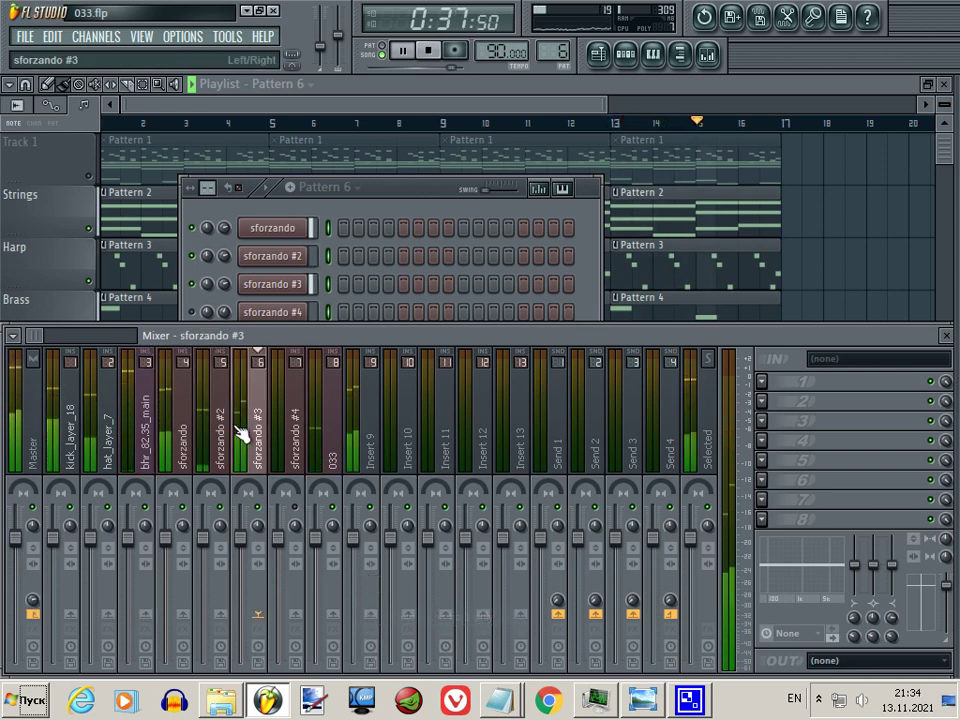
pyautogui.rightClick(372, 612)
pyautogui.click(392, 617)
pyautogui.click(324, 440)
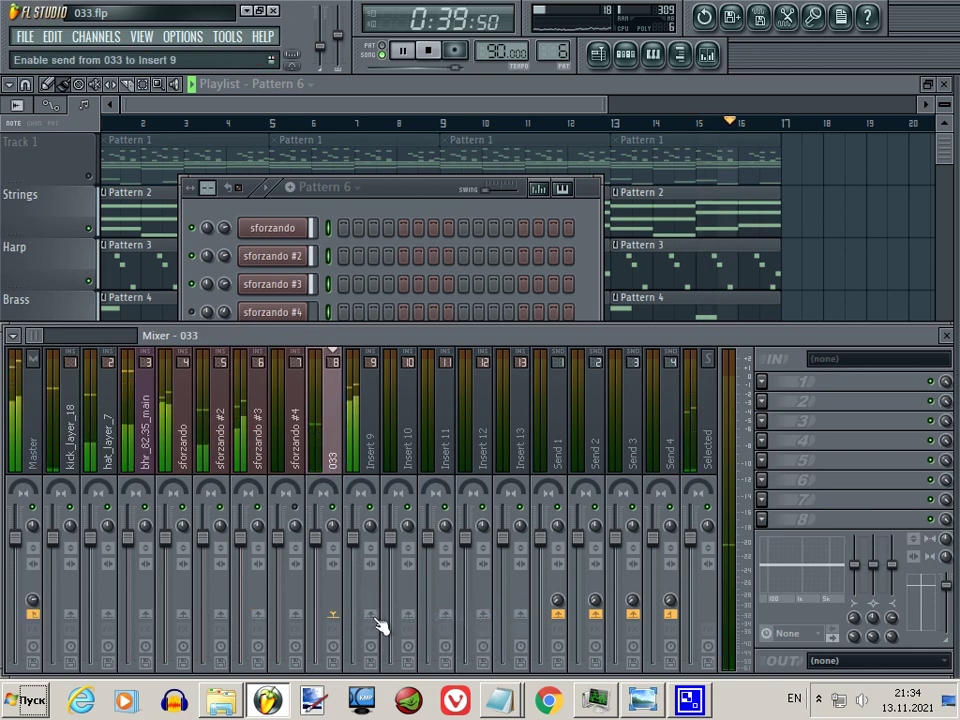
pyautogui.rightClick(380, 615)
pyautogui.click(388, 617)
# Route the hat_layer_7 and kick_layer_18 mixer tracks to Insert 9 only.
pyautogui.click(107, 440)
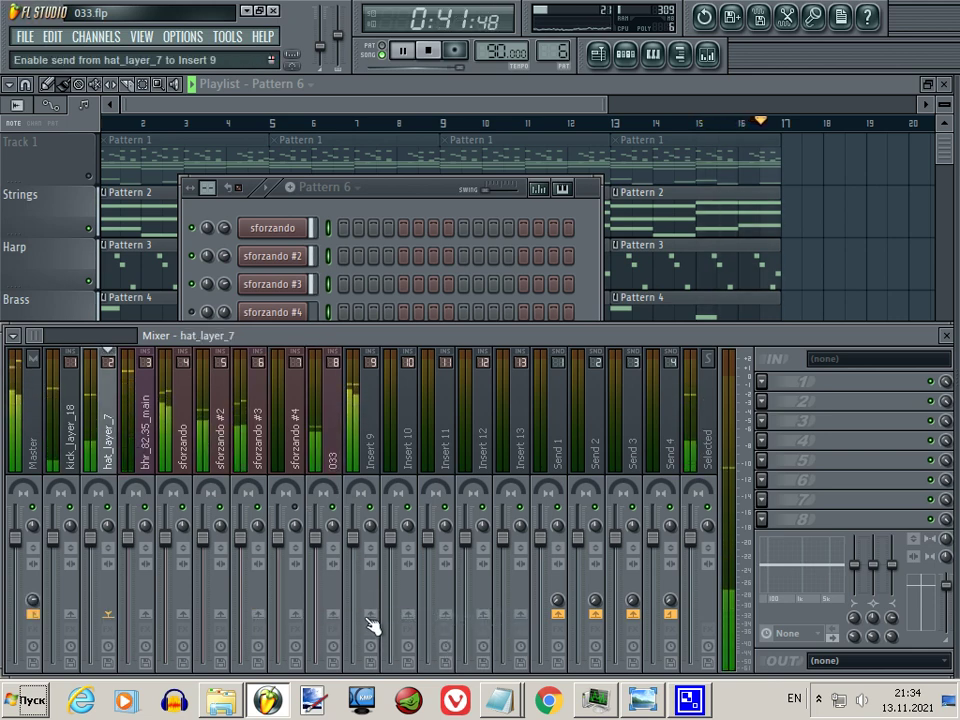
pyautogui.click(70, 440)
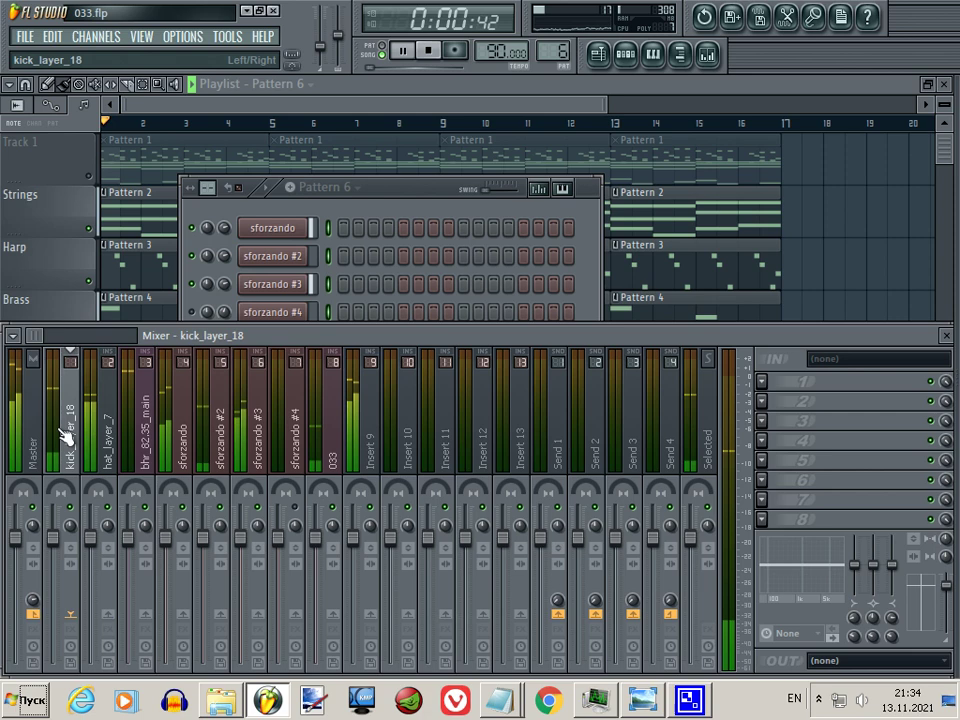
pyautogui.click(372, 616)
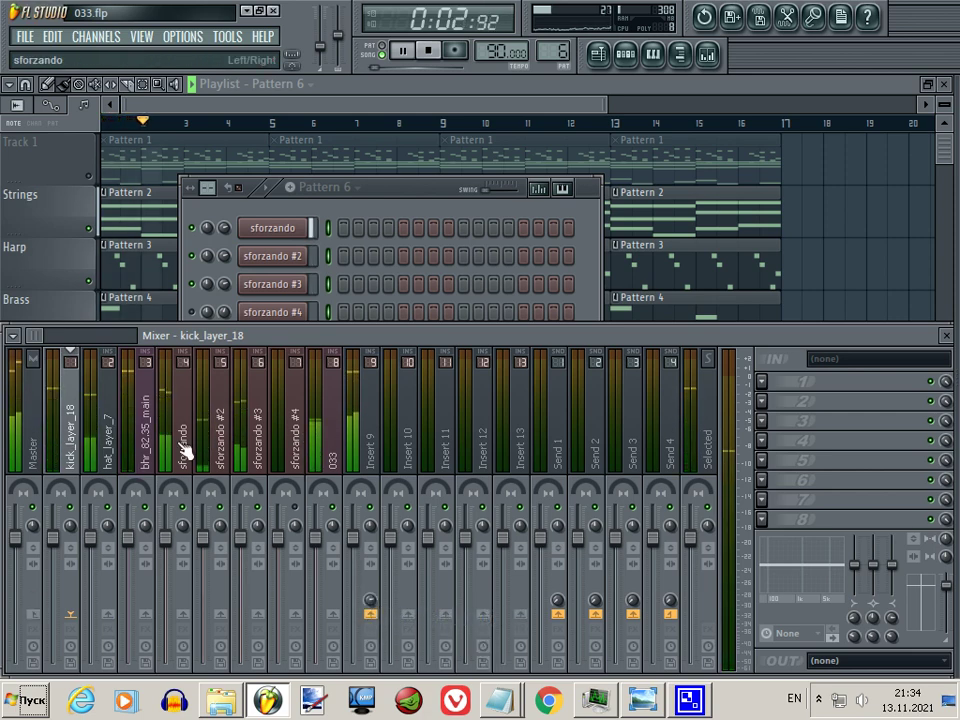
# Raise the kick_layer_18 channel volume during playback and set the project's master volume to about 26%.
pyautogui.press('space')
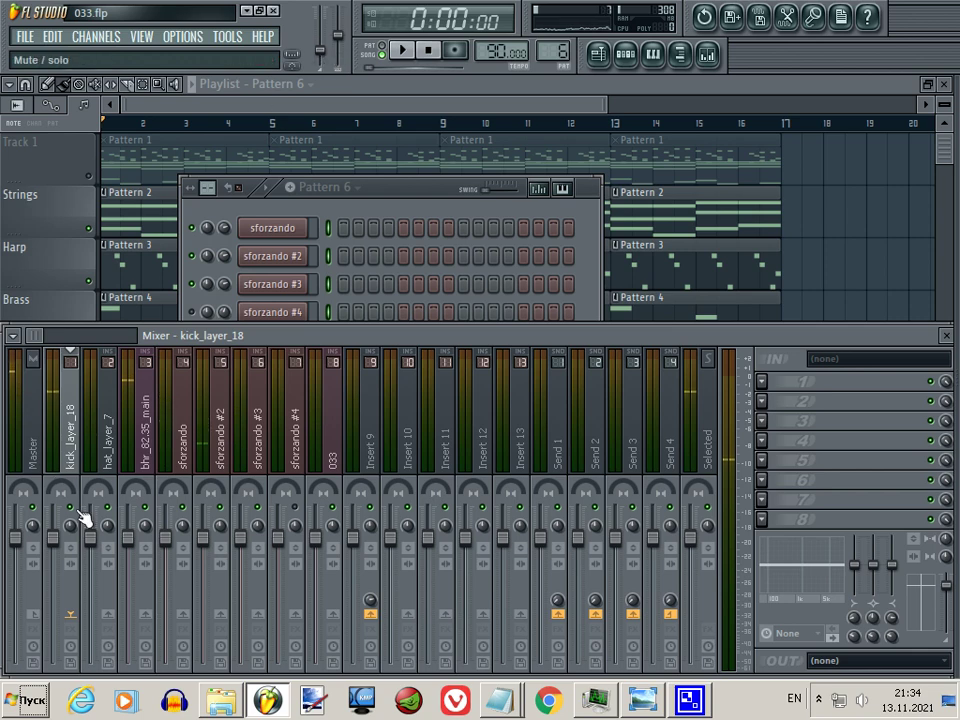
pyautogui.press('space')
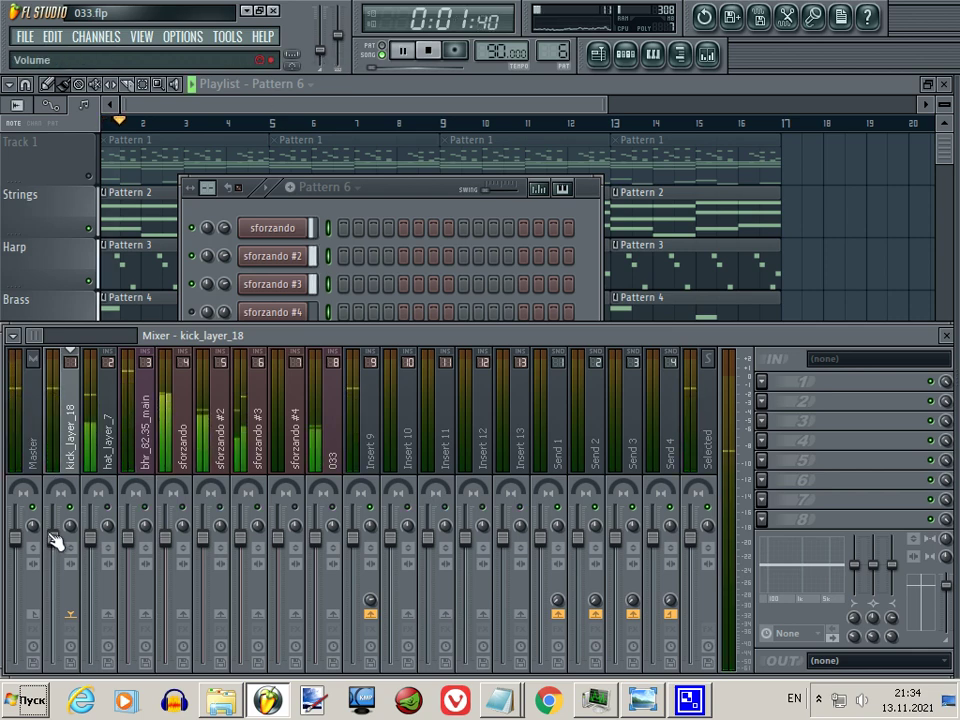
pyautogui.click(395, 208)
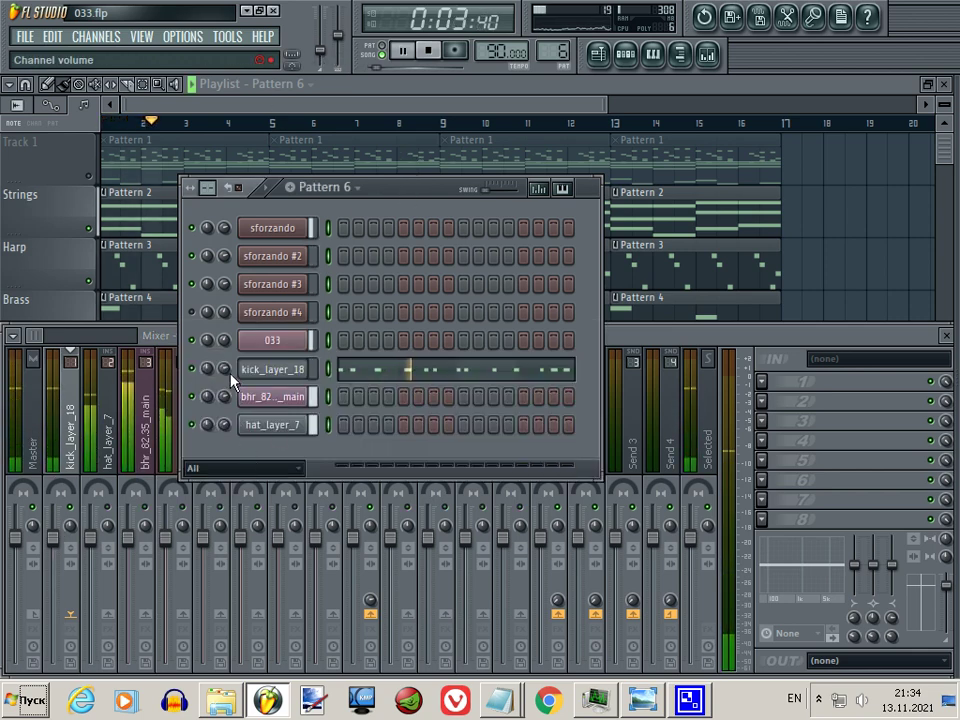
pyautogui.moveTo(229, 373); pyautogui.dragTo(228, 347)
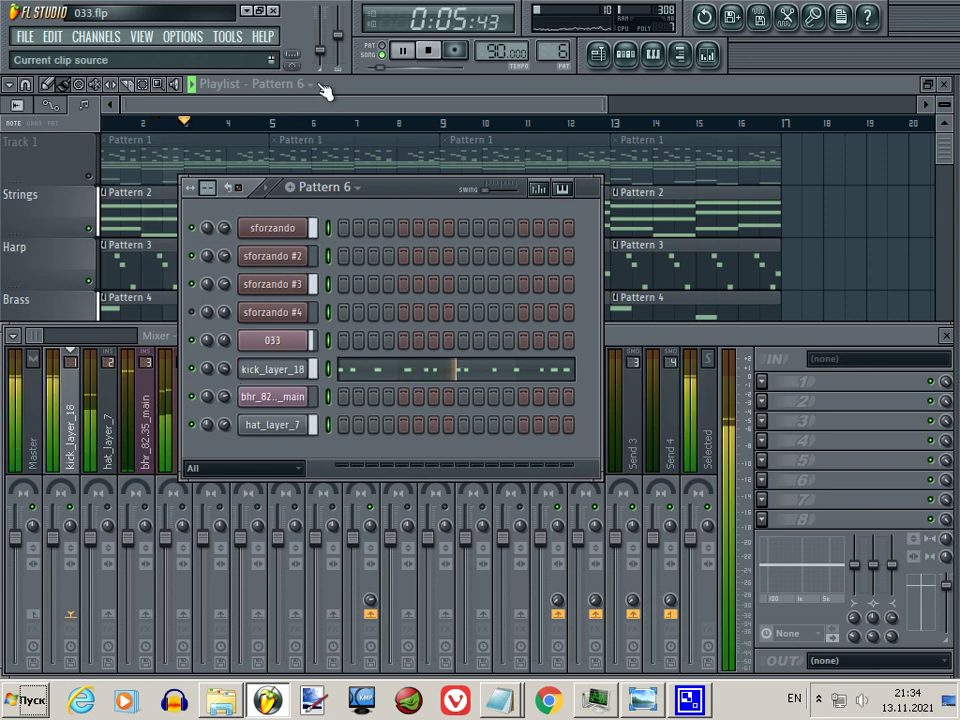
pyautogui.moveTo(323, 60); pyautogui.dragTo(323, 63)
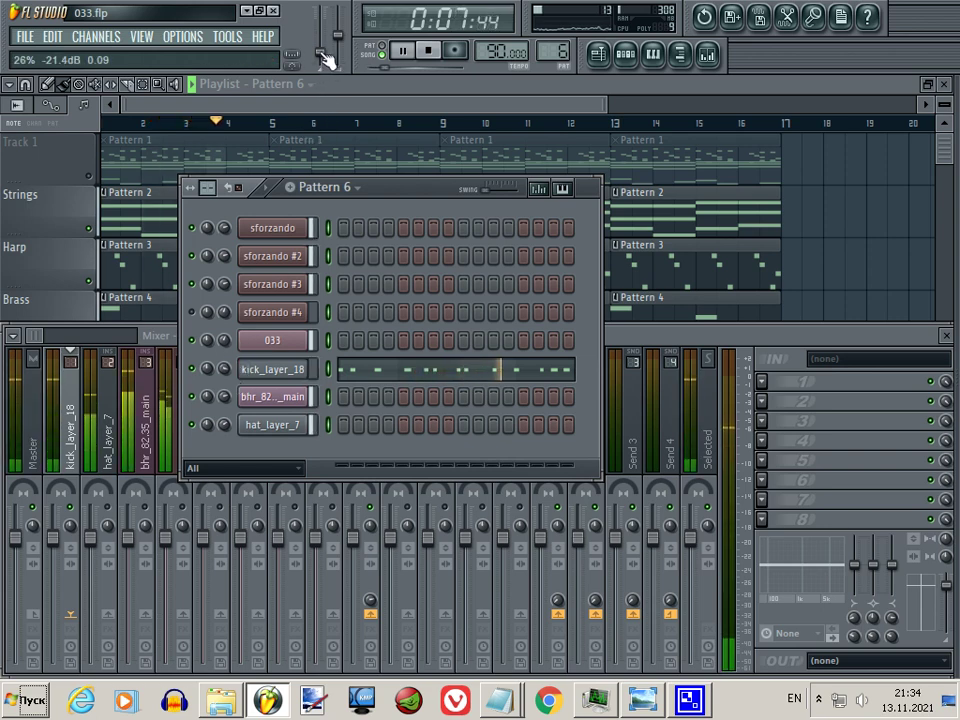
# Consult the target level chart in the photo viewer and raise the kick_layer_18 mixer fader slightly above its default level.
pyautogui.click(643, 700)
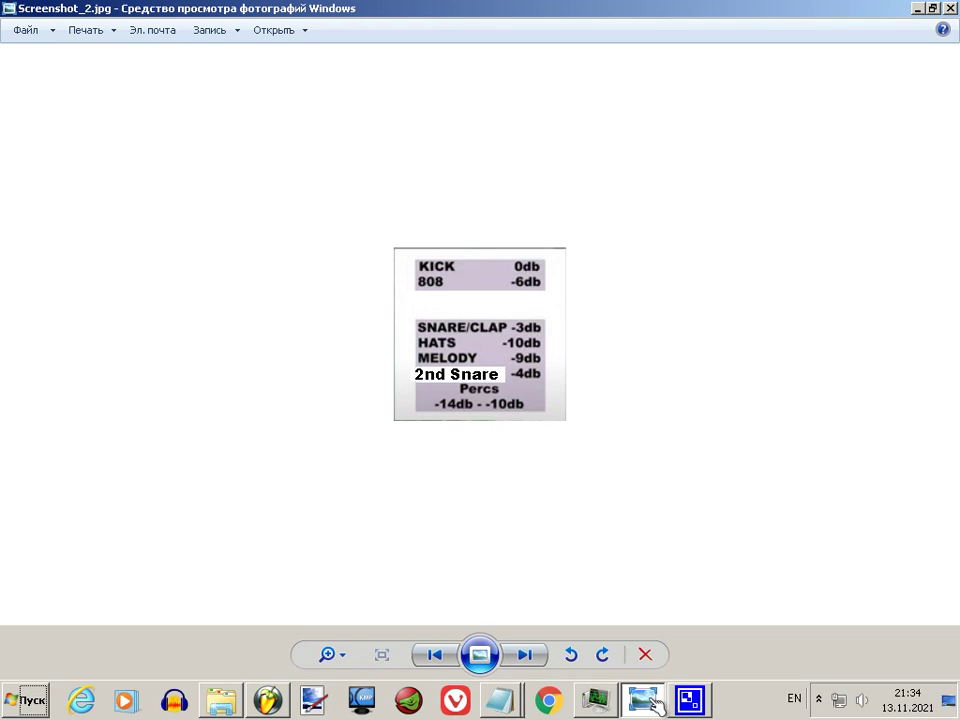
pyautogui.click(645, 700)
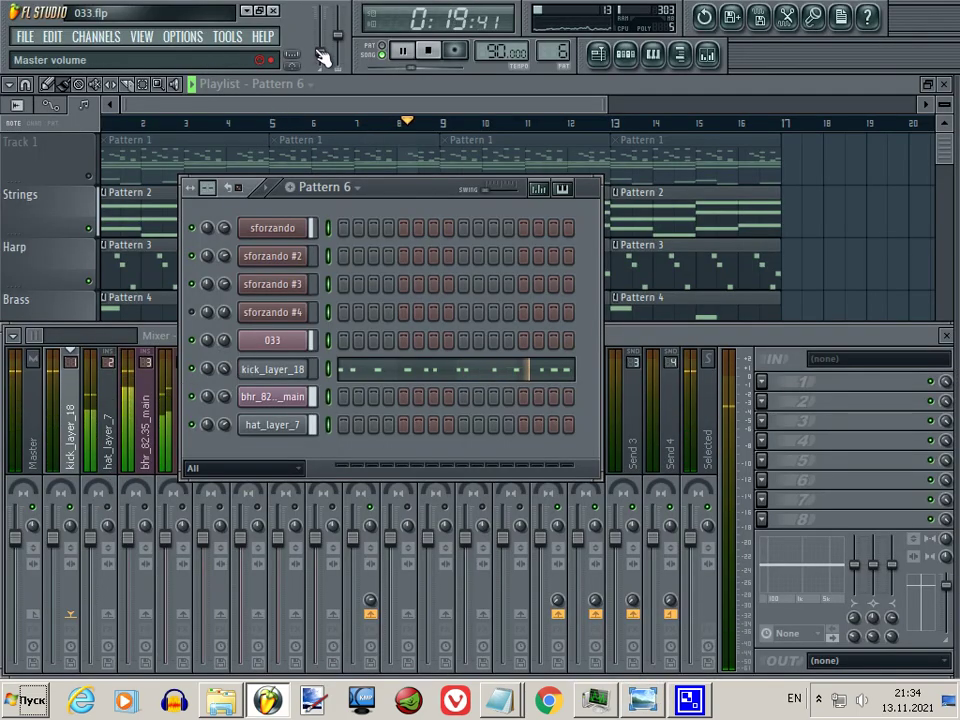
pyautogui.click(56, 538)
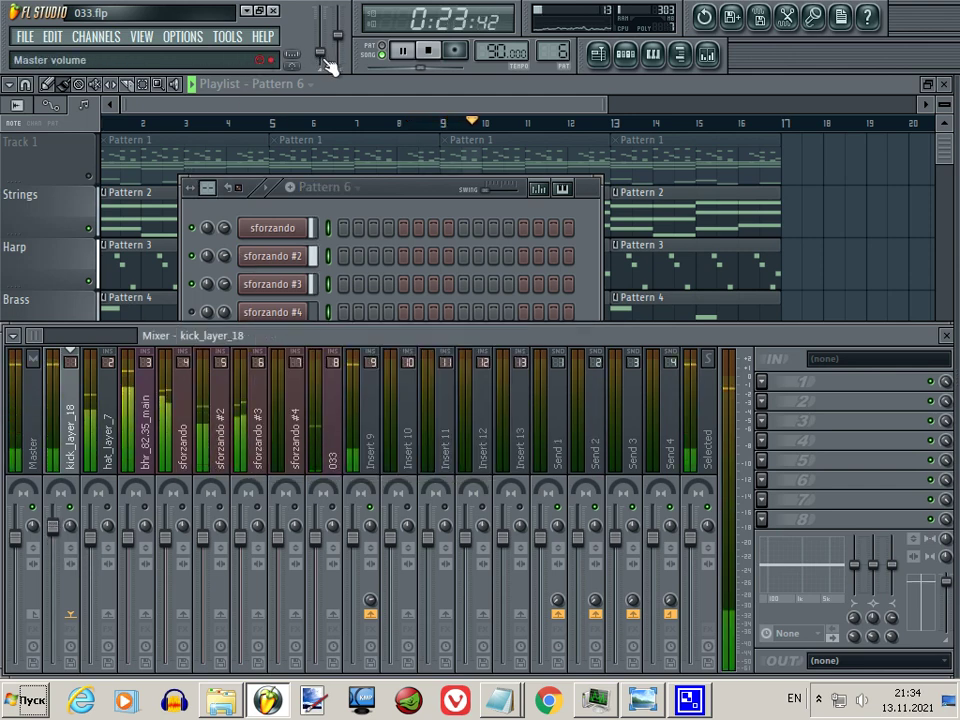
pyautogui.rightClick(58, 508)
pyautogui.click(90, 449)
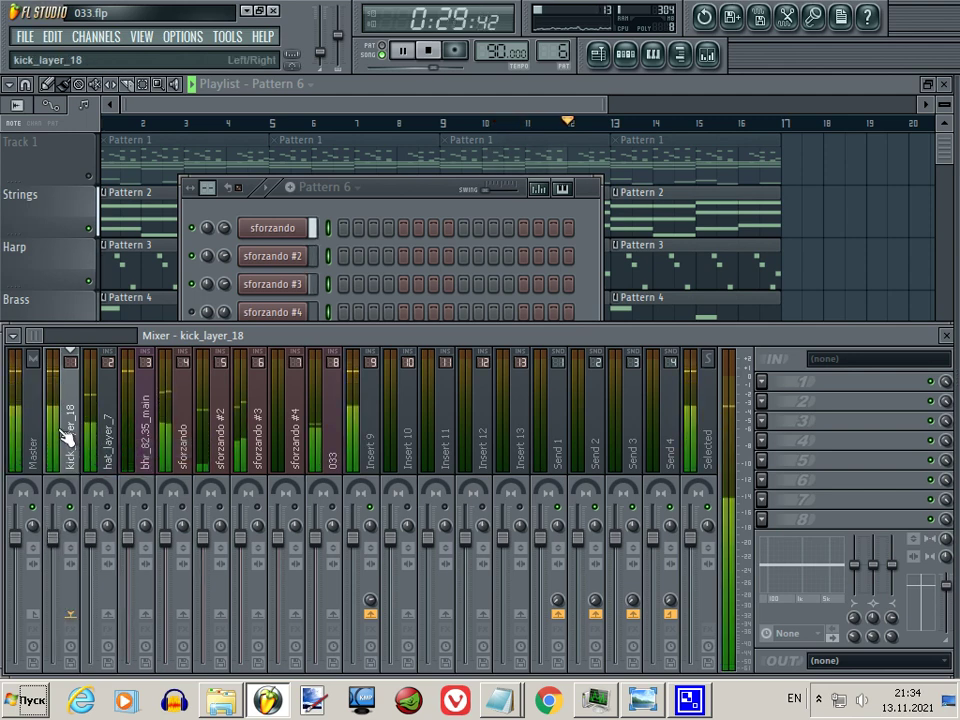
pyautogui.moveTo(52, 543); pyautogui.dragTo(46, 537)
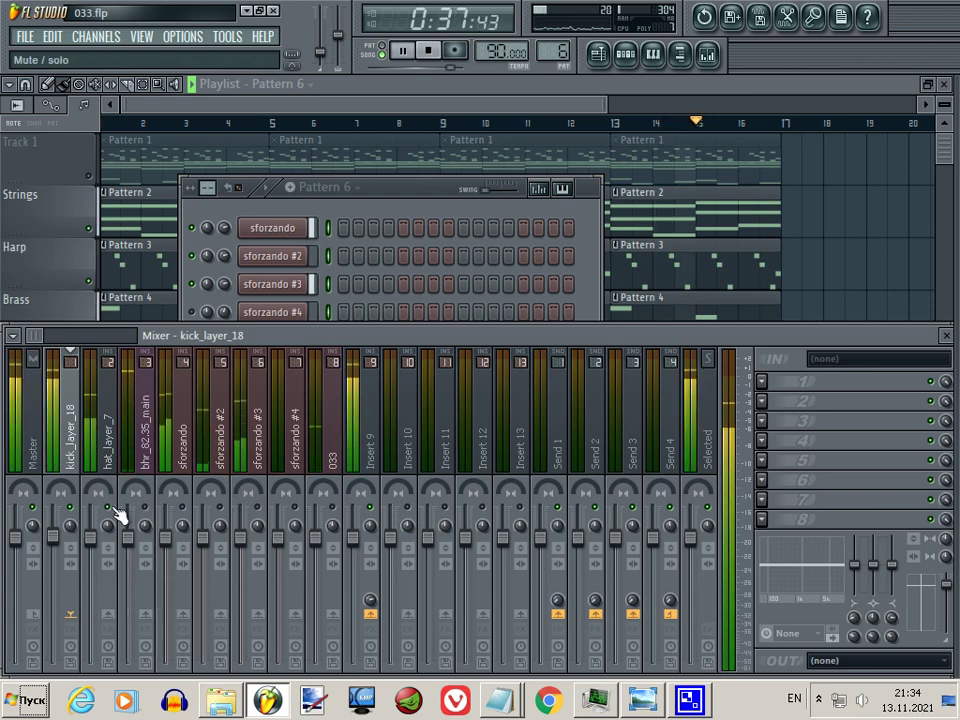
# Lower the hat_layer_7 mixer fader to about -2.5 dB and the bhr_82.35_main fader slightly, consulting the level chart.
pyautogui.moveTo(91, 538); pyautogui.dragTo(96, 553)
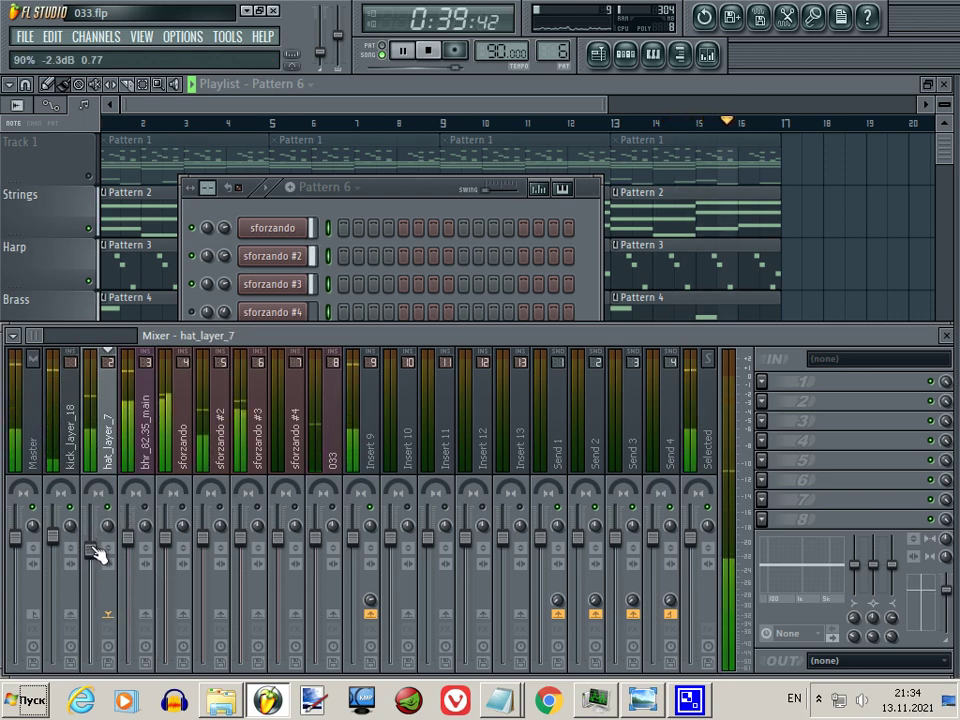
pyautogui.moveTo(100, 553); pyautogui.dragTo(104, 557)
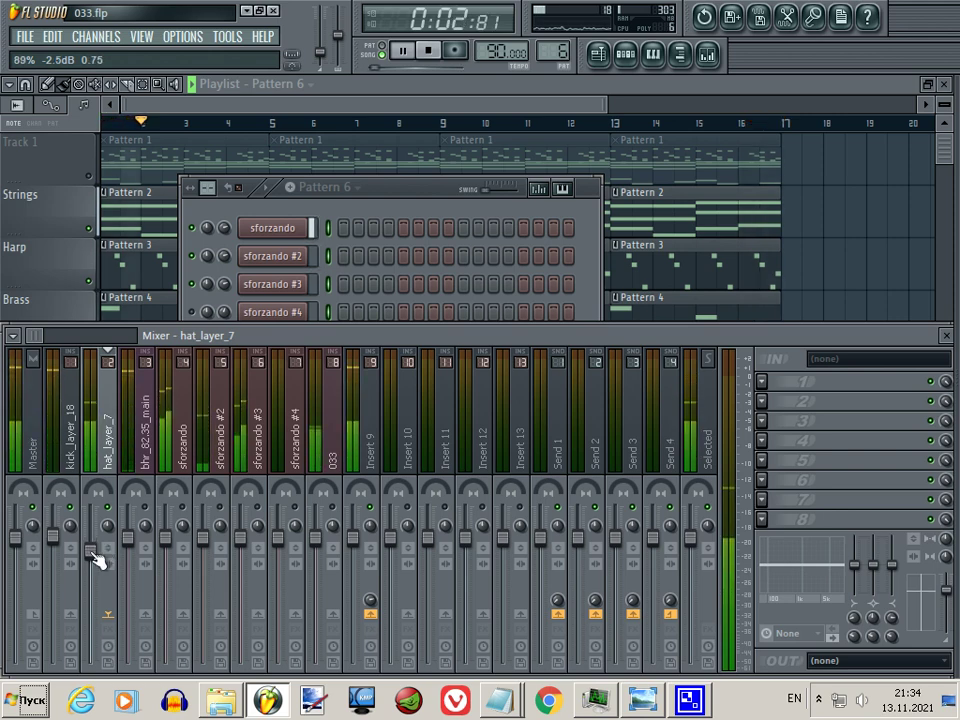
pyautogui.click(640, 703)
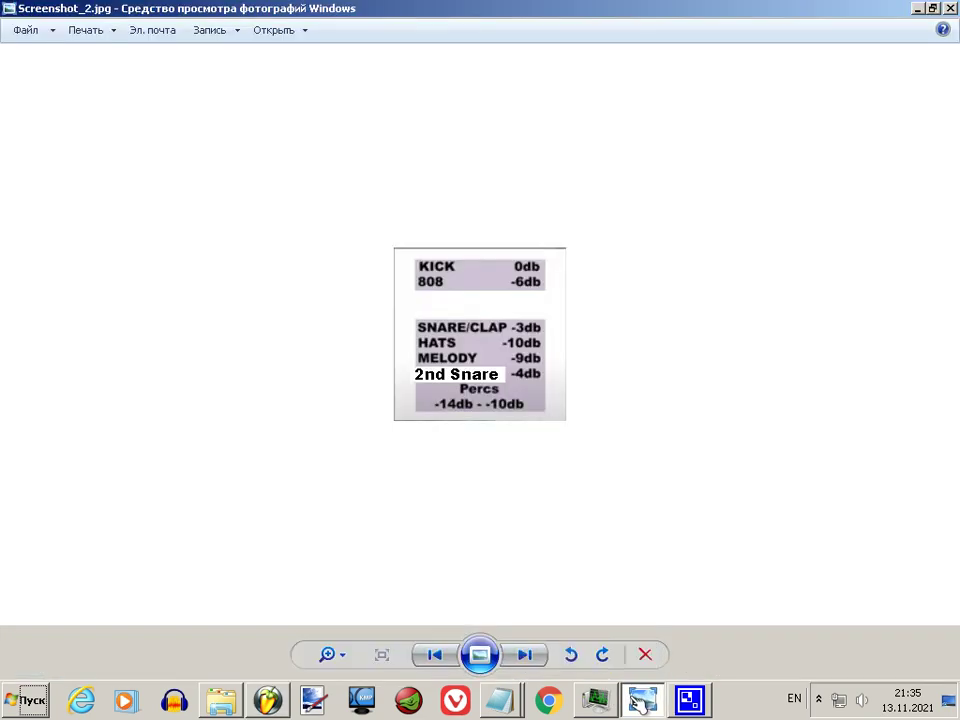
pyautogui.click(640, 704)
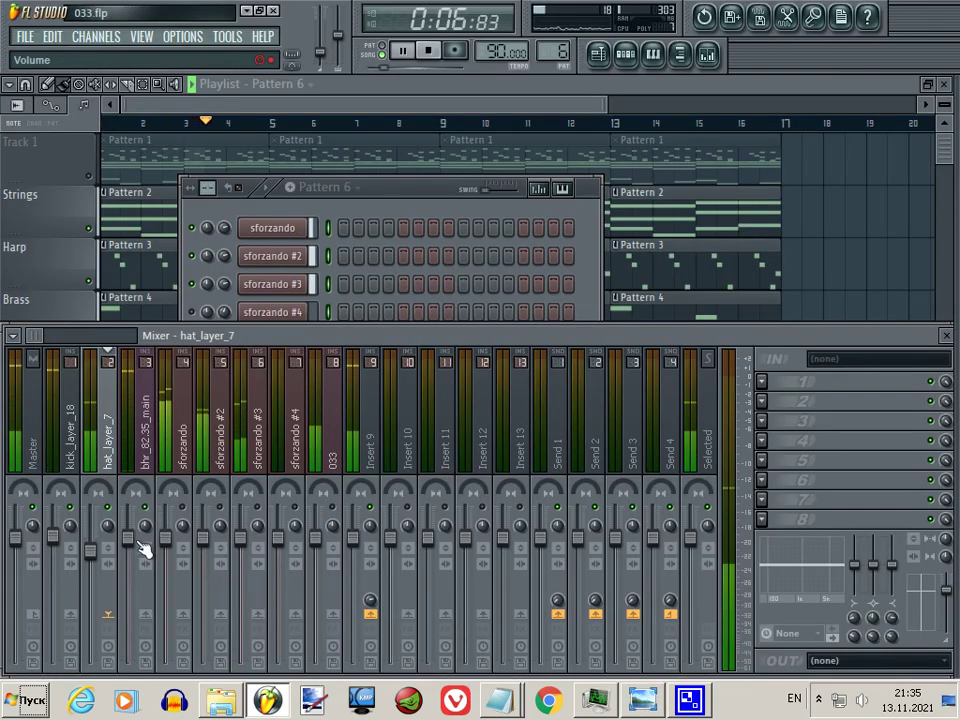
pyautogui.click(141, 456)
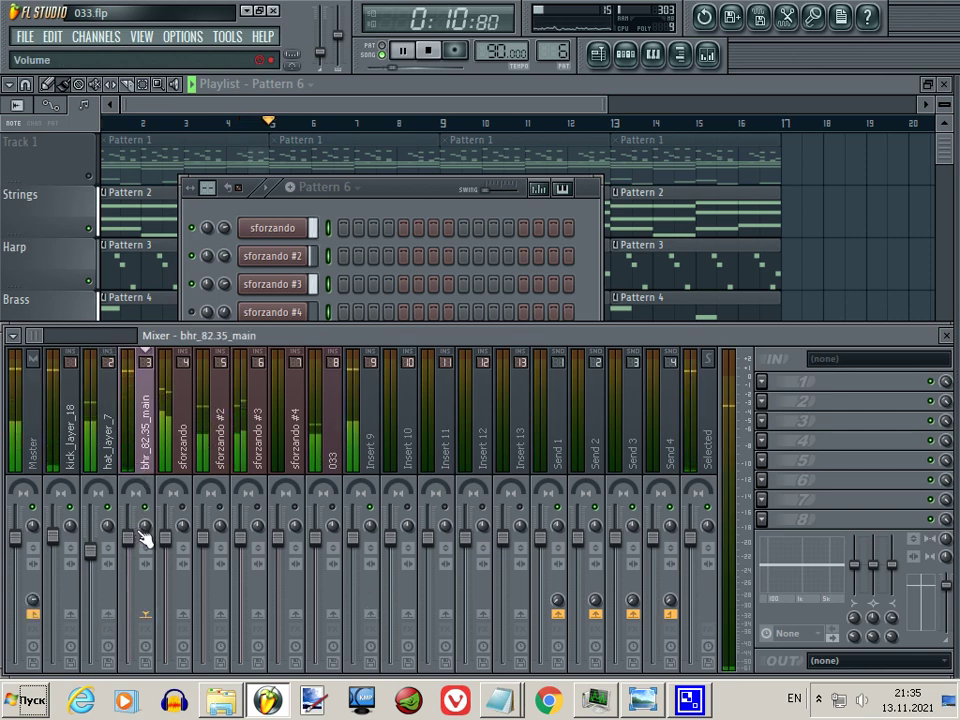
pyautogui.moveTo(133, 545)
pyautogui.mouseDown()
pyautogui.moveTo(136, 571)
pyautogui.moveTo(132, 557)
pyautogui.mouseUp()
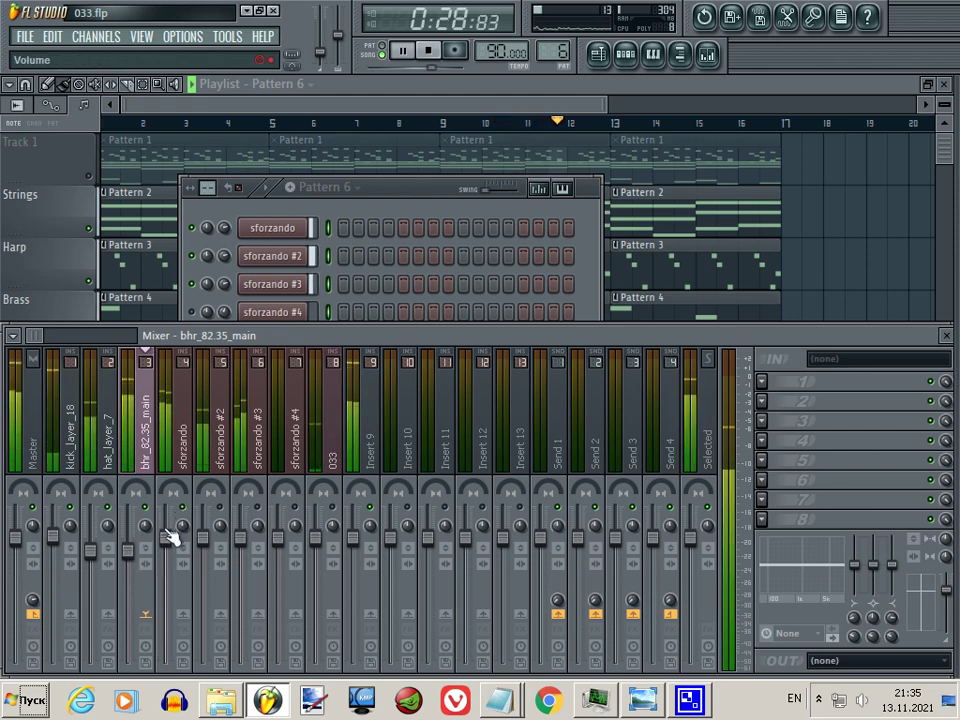
# Stop playback and consult the melody target in the level chart in the photo viewer, closing the viewer when done.
pyautogui.press('space')
pyautogui.click(652, 704)
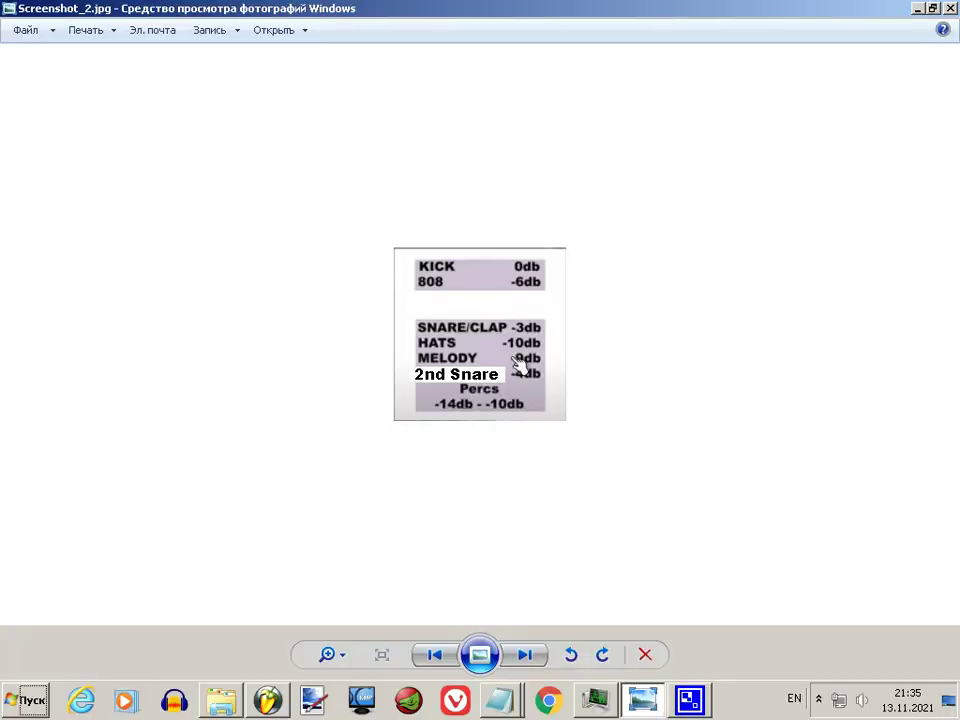
pyautogui.click(949, 8)
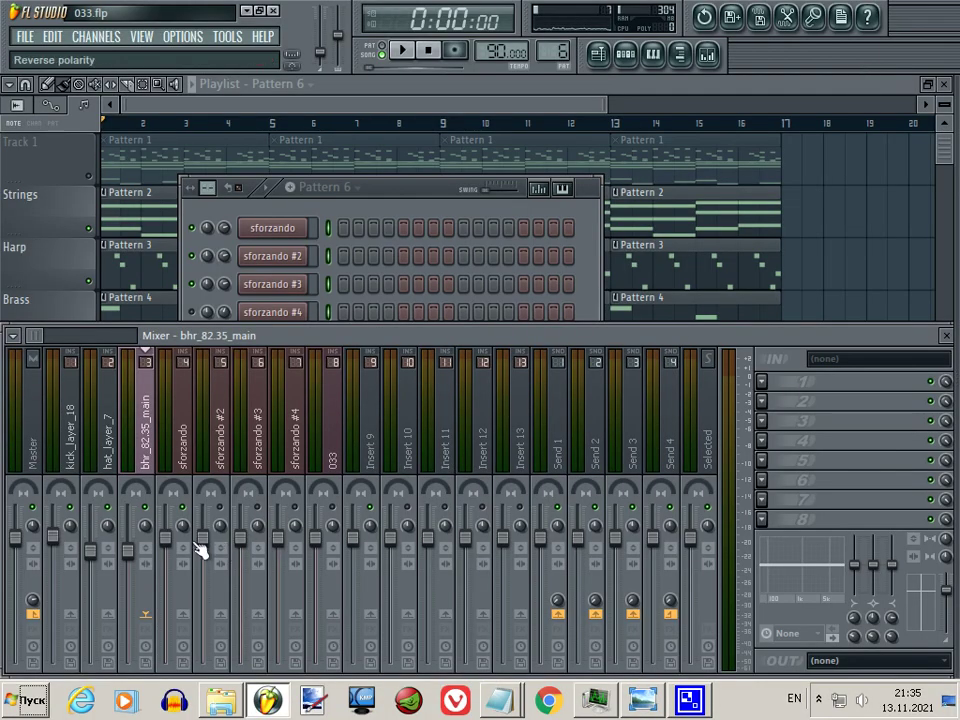
# Try lower levels on the sforzando mixer fader during playback, and reset the fader and the track's stereo separation to default.
pyautogui.moveTo(168, 550); pyautogui.dragTo(173, 591)
pyautogui.press('space')
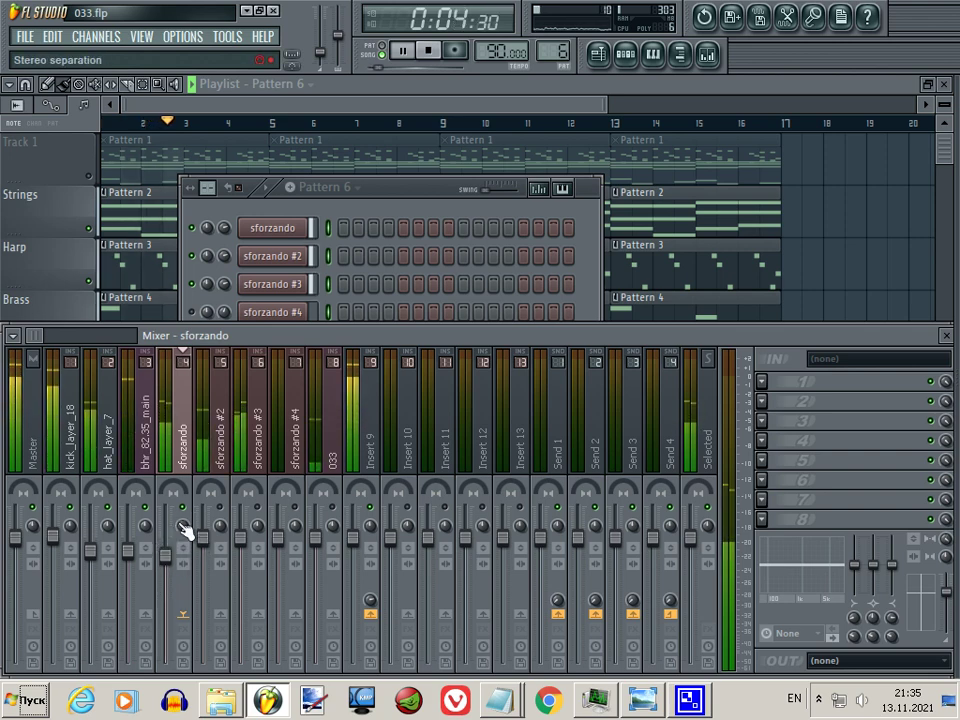
pyautogui.moveTo(178, 567); pyautogui.dragTo(188, 532)
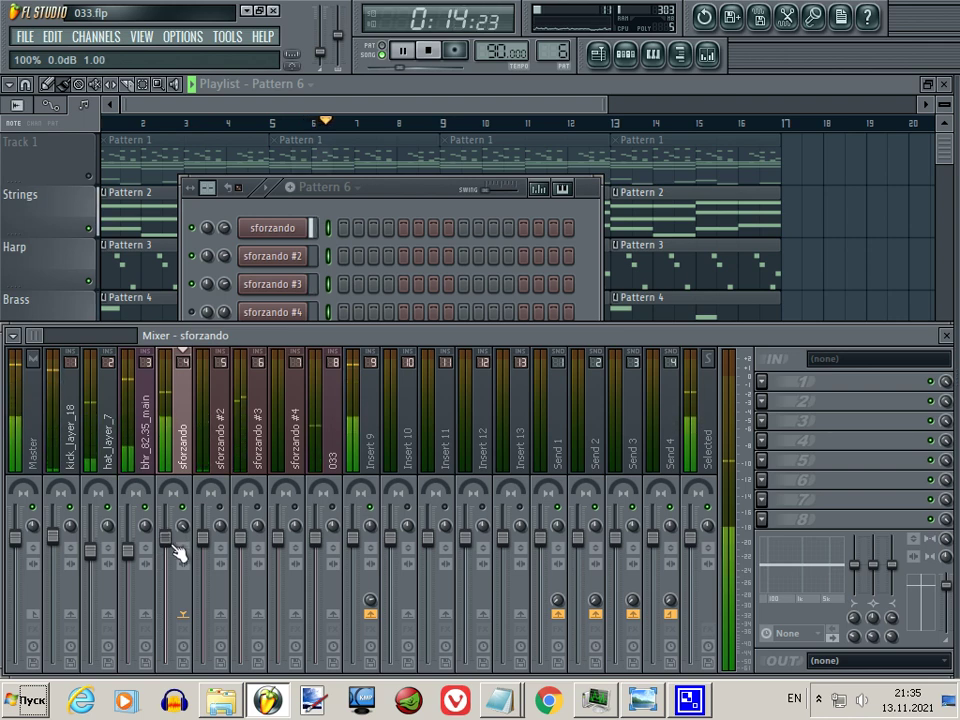
pyautogui.moveTo(176, 557); pyautogui.dragTo(176, 568)
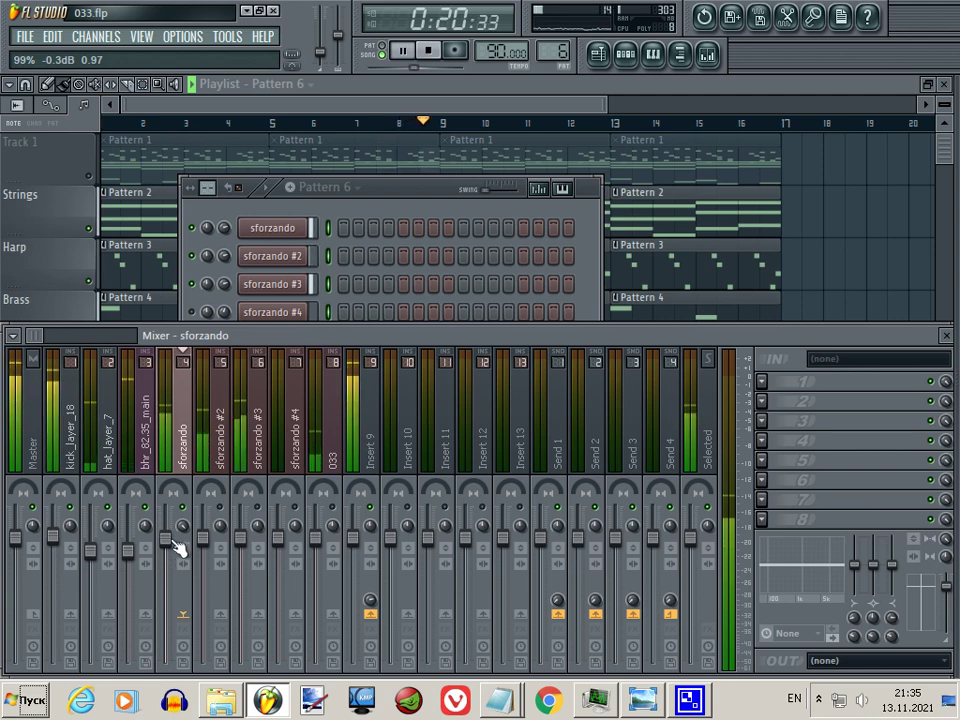
pyautogui.rightClick(176, 548)
pyautogui.click(200, 449)
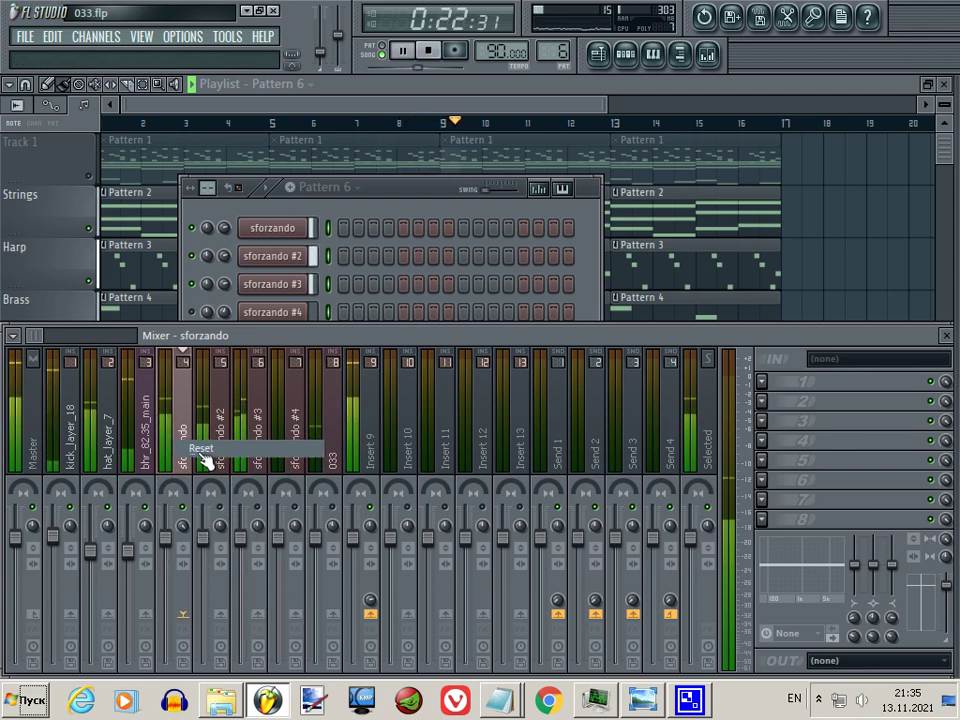
pyautogui.press('space')
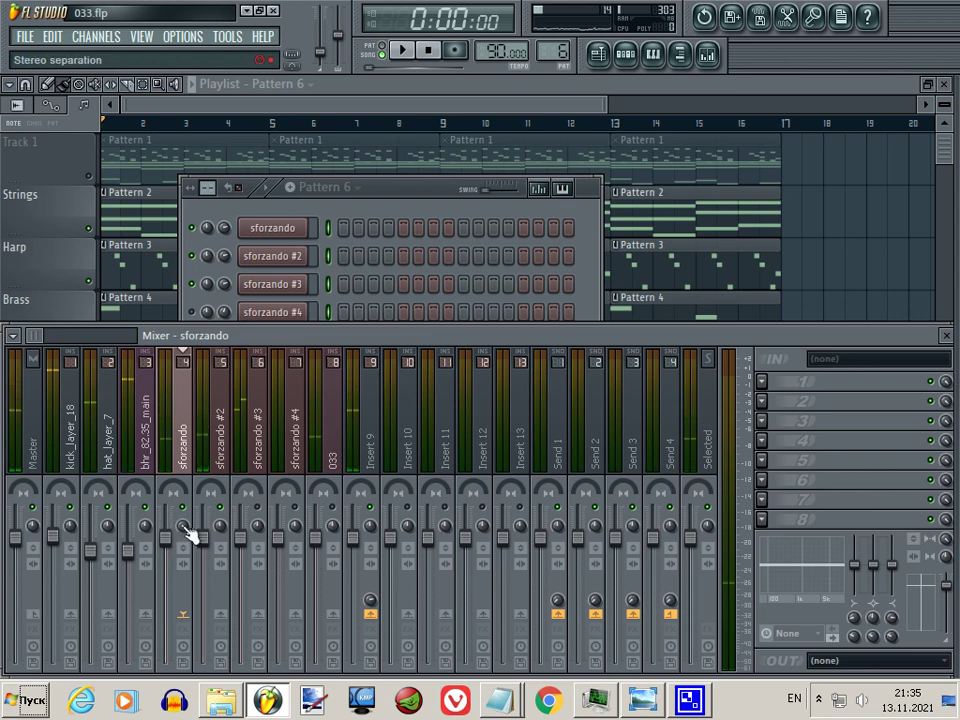
pyautogui.rightClick(184, 527)
pyautogui.click(221, 449)
pyautogui.press('space')
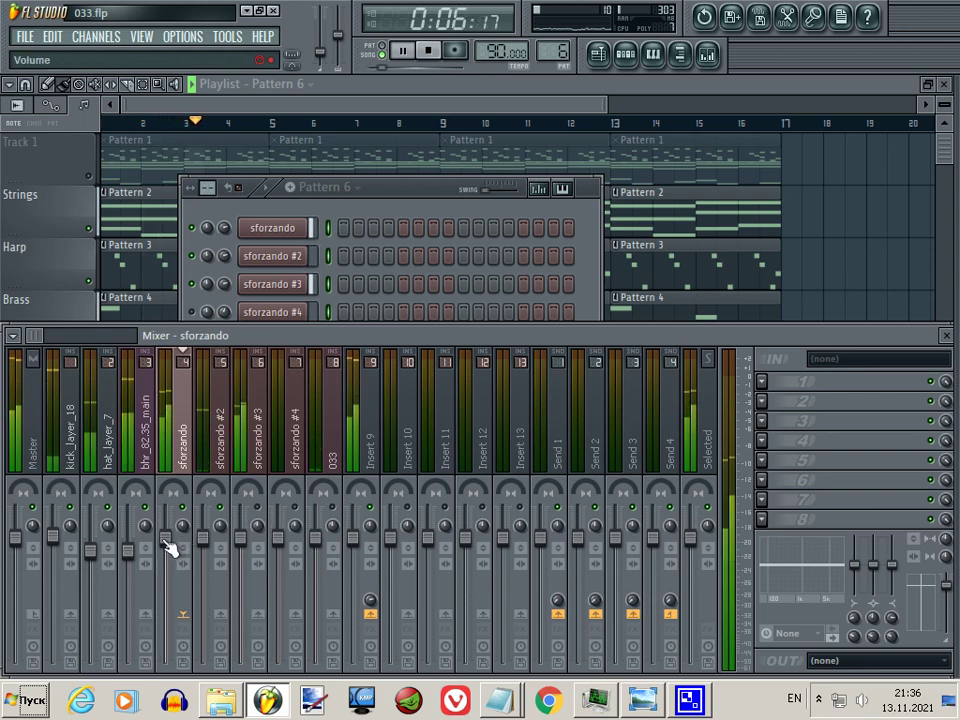
# Stop playback and load Fruity Parametric EQ in the sforzando track's first effect slot with the preset named 20.
pyautogui.press('space')
pyautogui.click(763, 383)
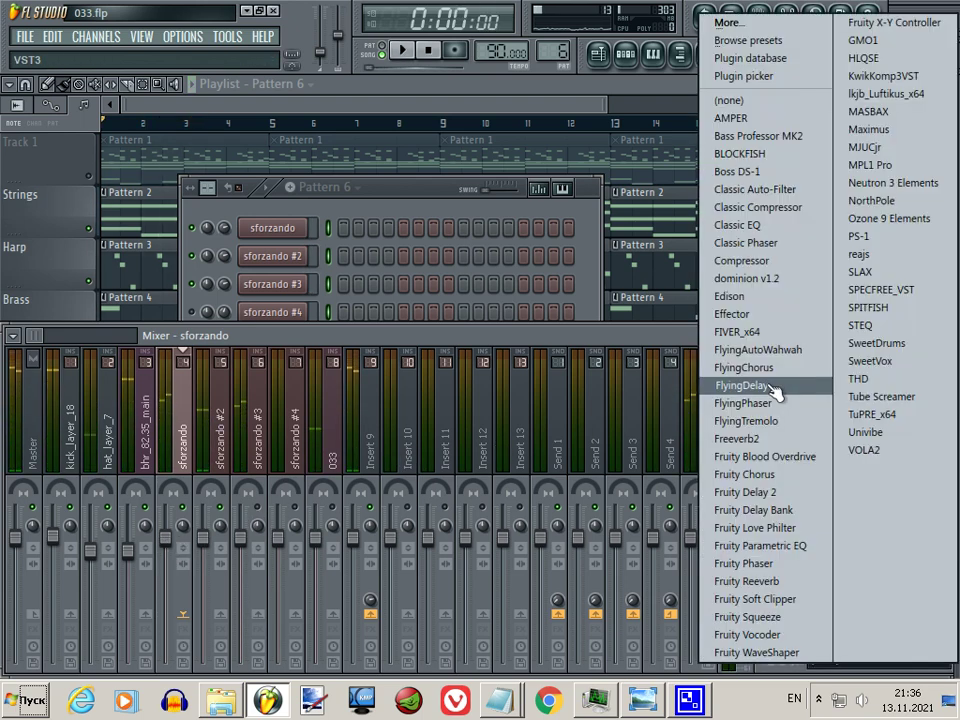
pyautogui.click(743, 546)
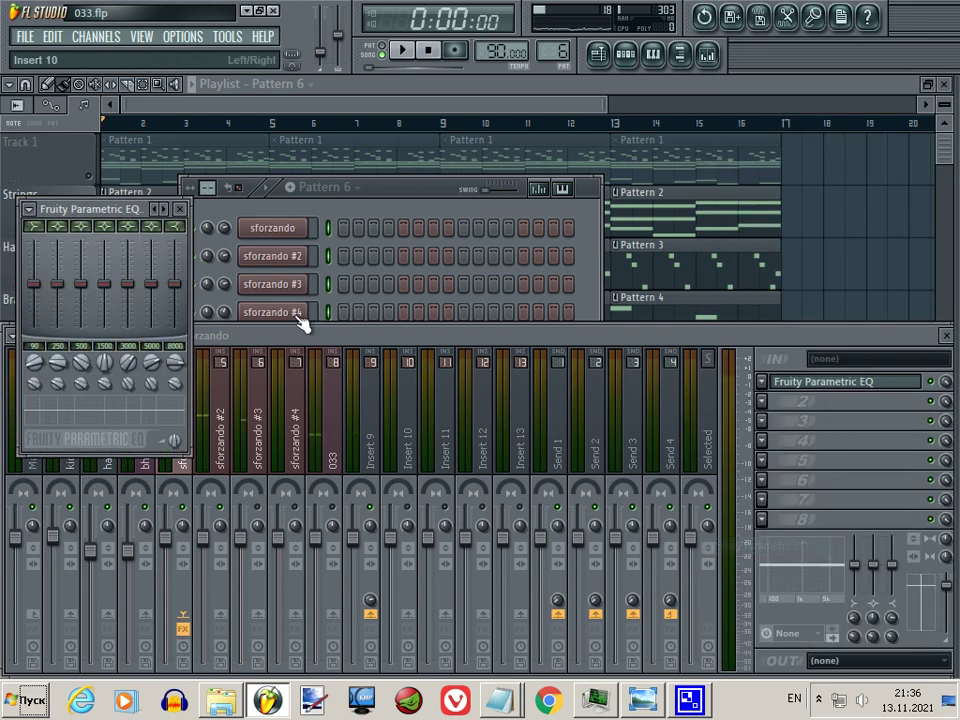
pyautogui.rightClick(172, 217)
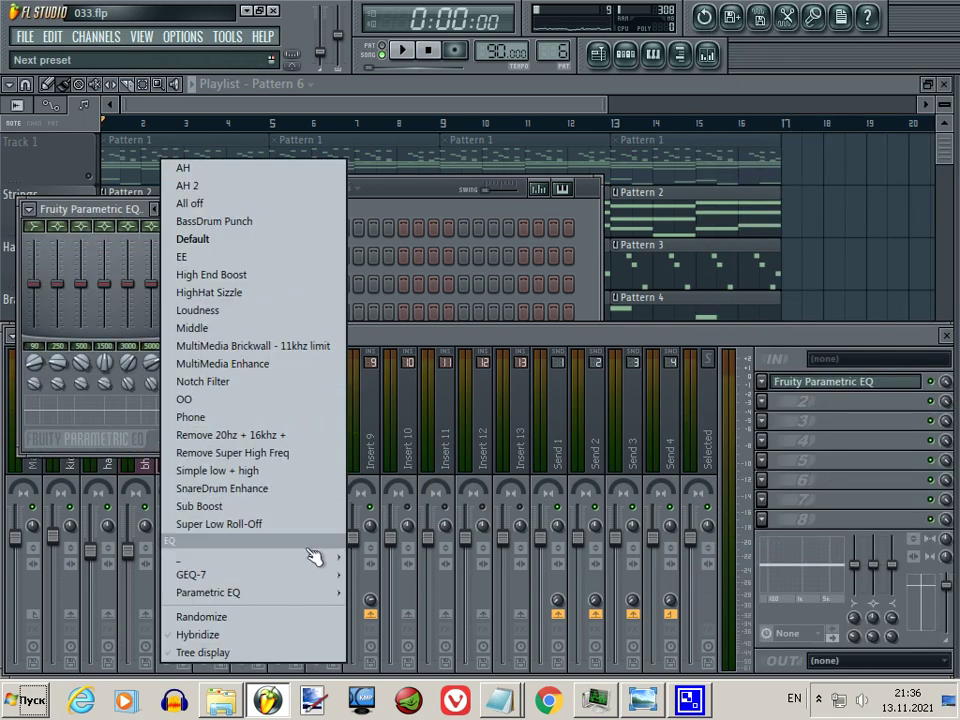
pyautogui.moveTo(322, 560)
pyautogui.click(360, 558)
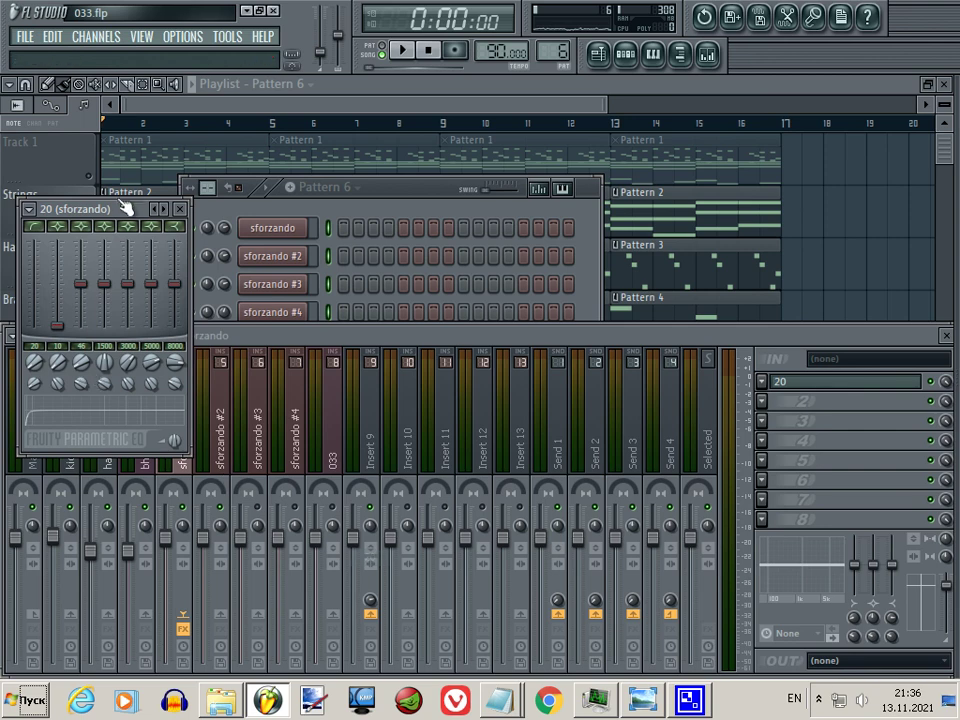
# Raise the EQ's first band frequency to 203 during playback and lower the sforzando mixer fader to about -3.3 dB.
pyautogui.moveTo(131, 220); pyautogui.dragTo(411, 314)
pyautogui.press('space')
pyautogui.moveTo(315, 456); pyautogui.dragTo(328, 383)
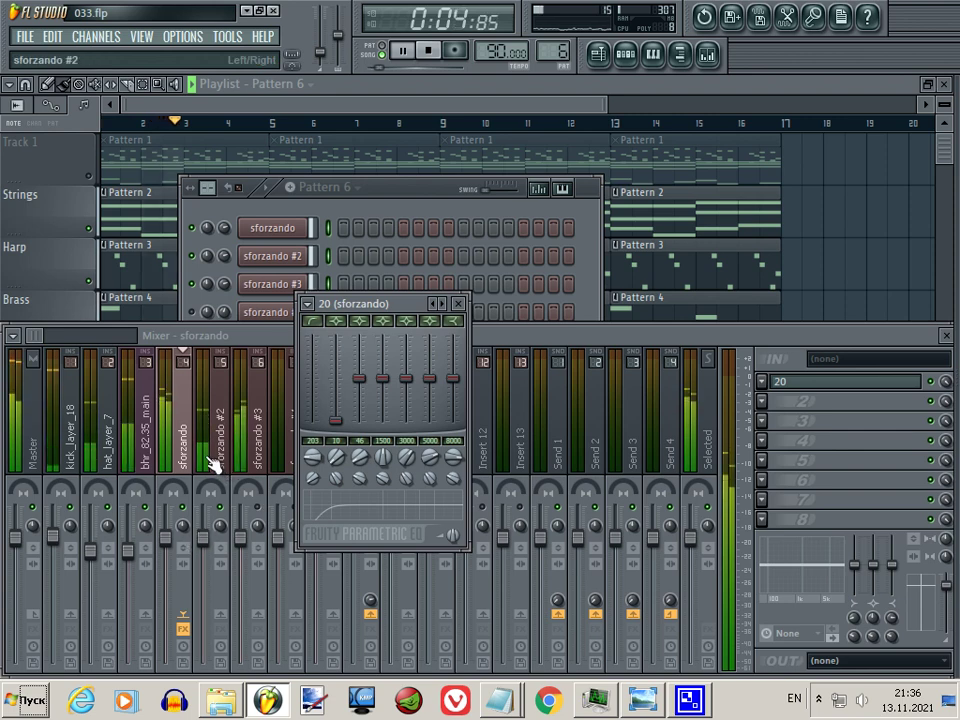
pyautogui.moveTo(176, 557); pyautogui.dragTo(175, 581)
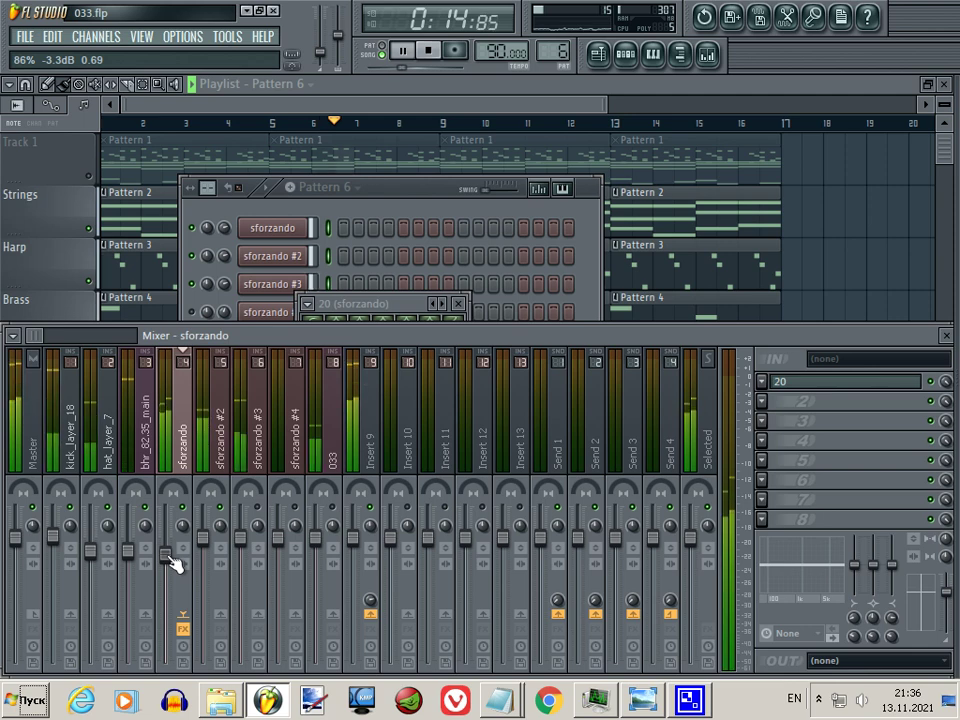
# Match the sforzando #2 mixer fader to the sforzando fader's level and lower the sforzando #3 fader slightly.
pyautogui.click(221, 452)
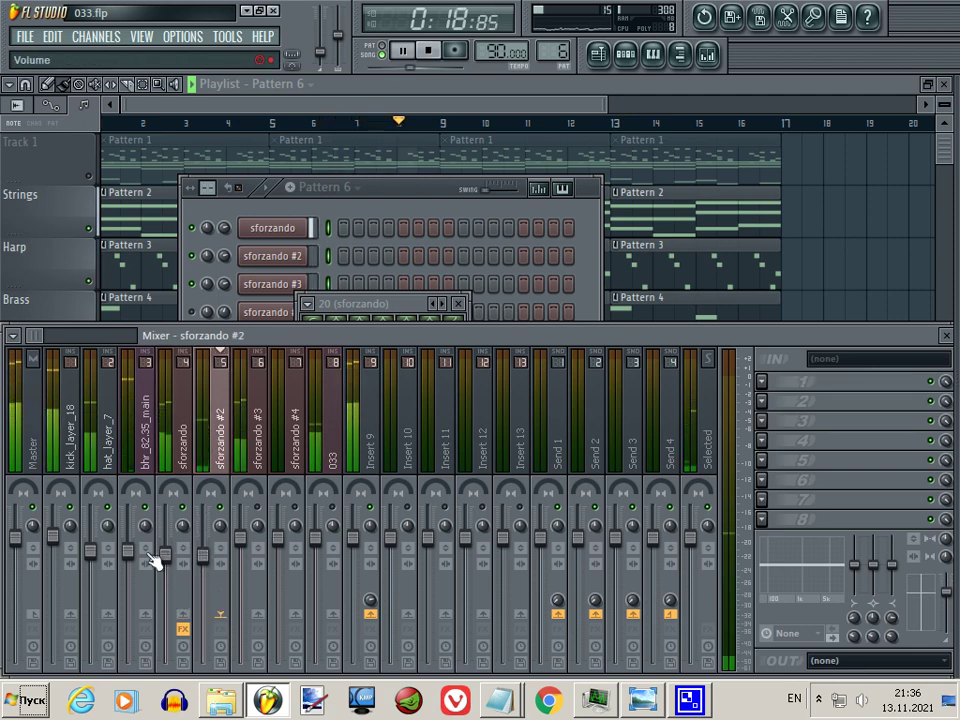
pyautogui.rightClick(168, 560)
pyautogui.click(216, 617)
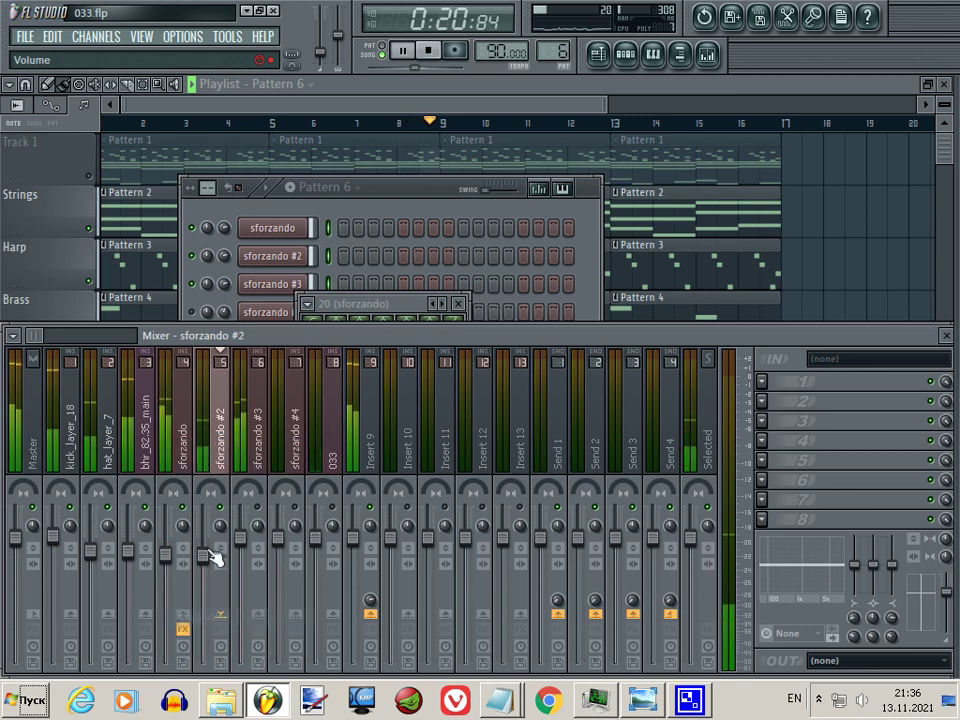
pyautogui.rightClick(212, 572)
pyautogui.click(262, 634)
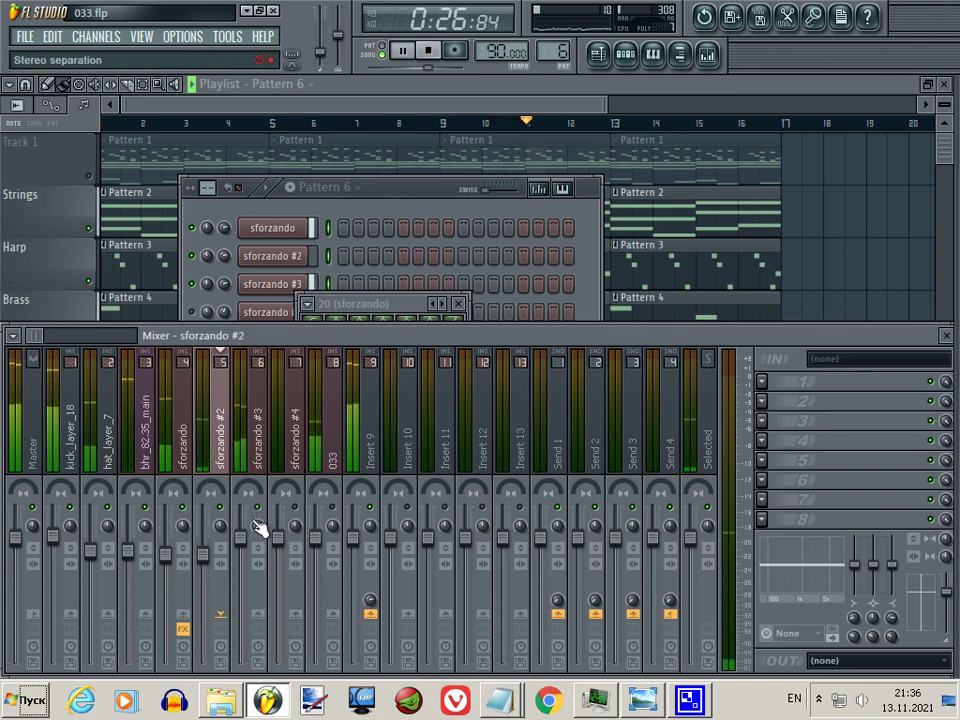
pyautogui.click(243, 562)
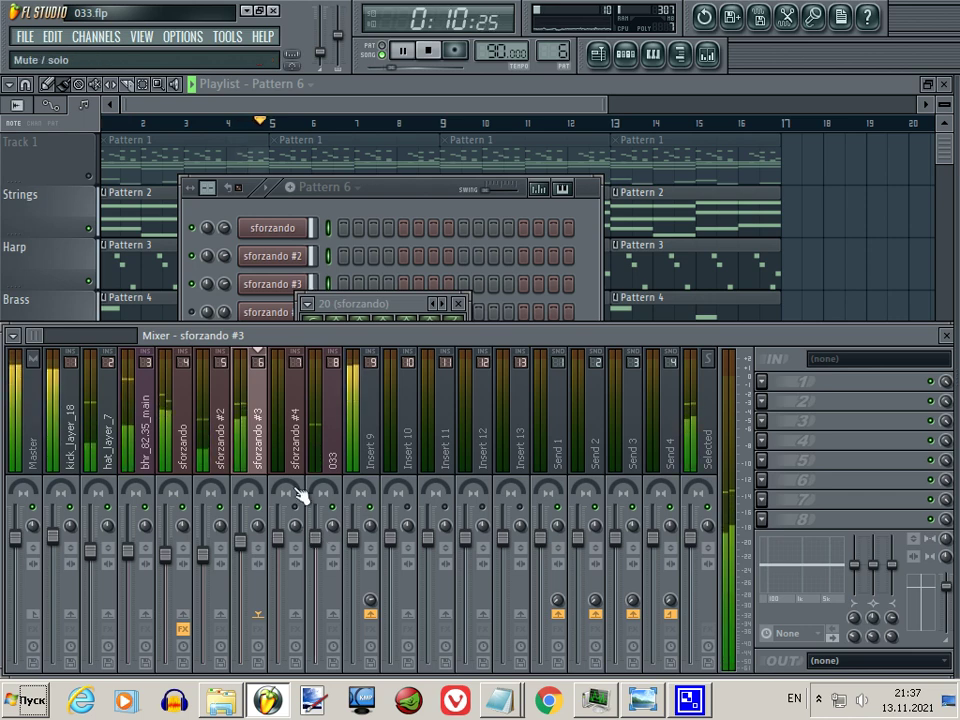
# Bring the playlist forward and move the Kick track up until it sits directly above Strings.
pyautogui.click(401, 196)
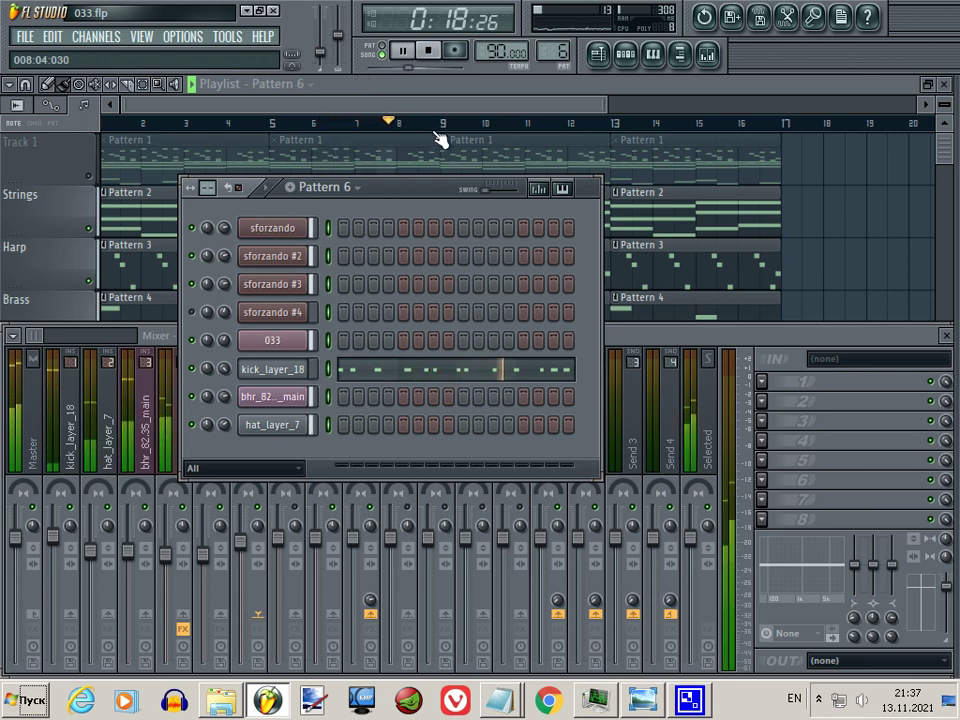
pyautogui.click(478, 108)
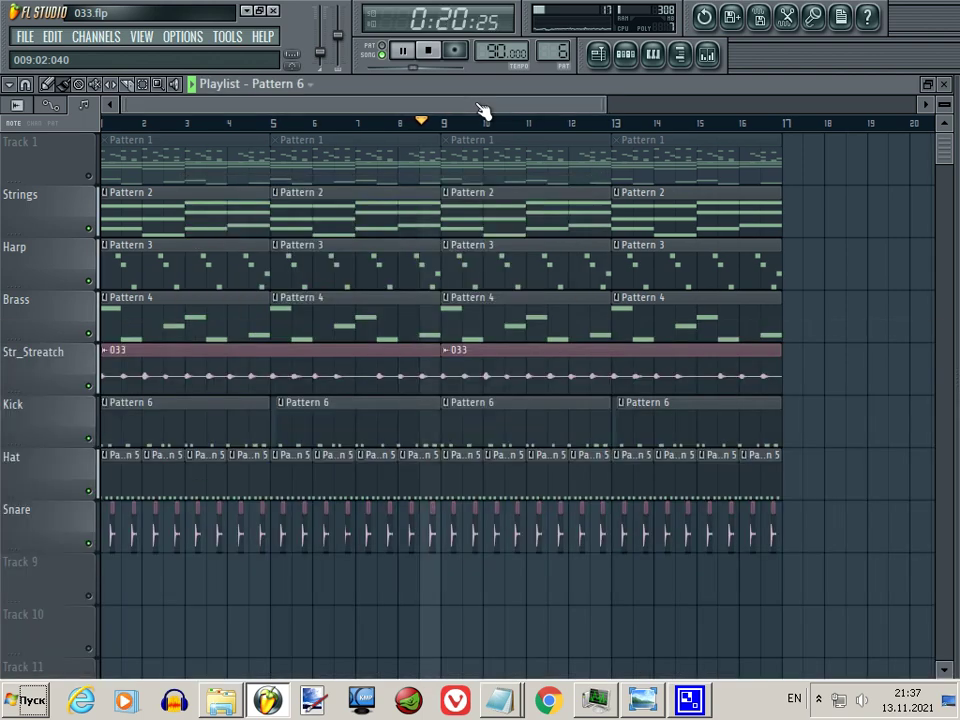
pyautogui.click(625, 54)
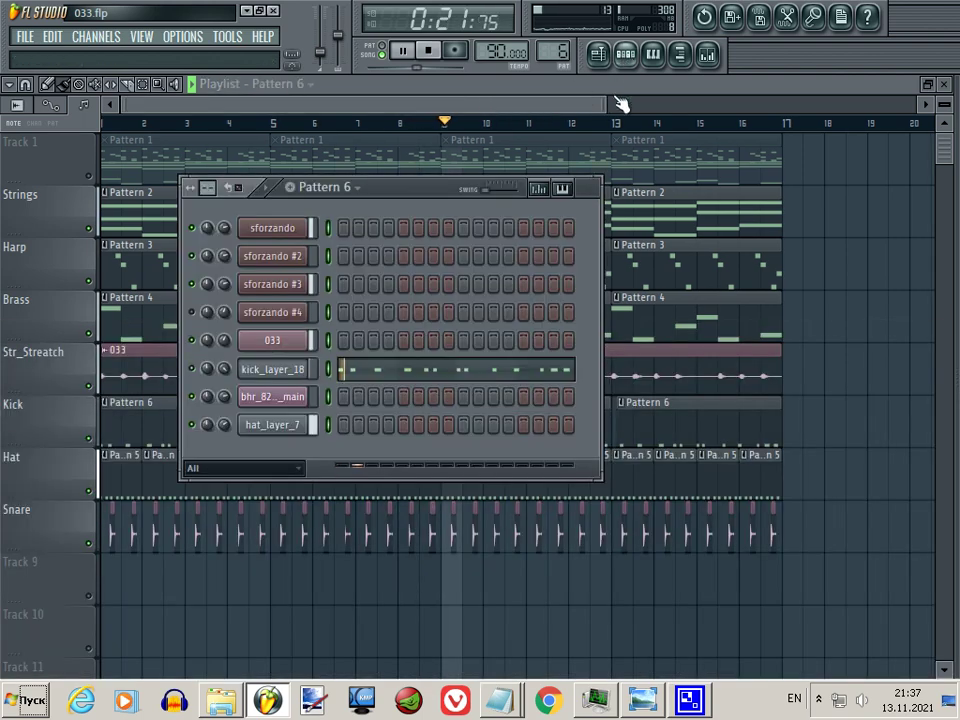
pyautogui.rightClick(72, 420)
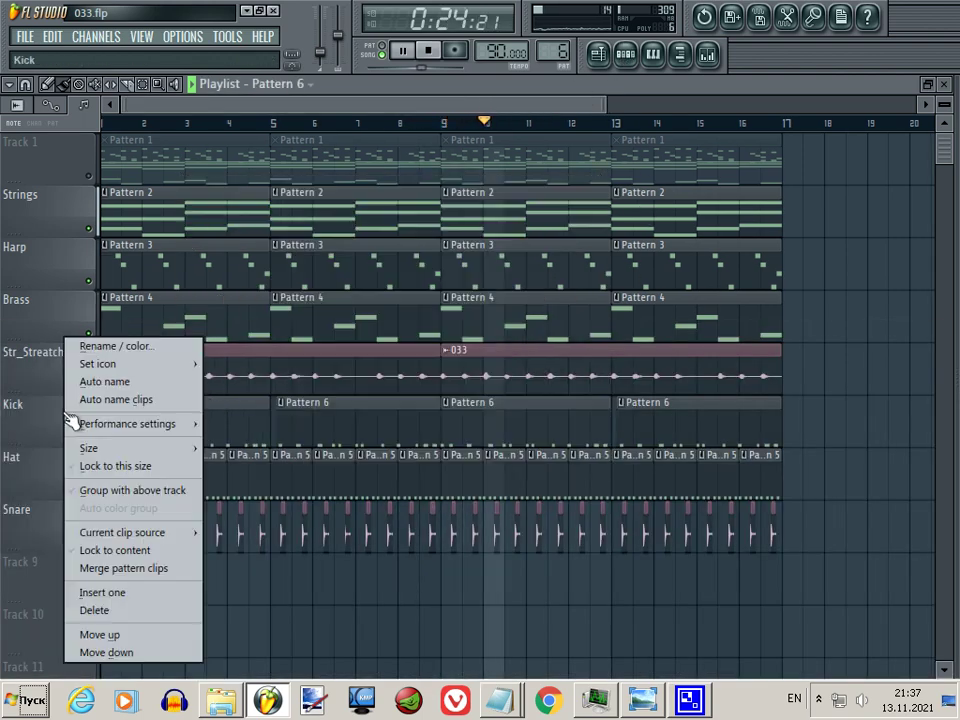
pyautogui.click(141, 634)
pyautogui.rightClick(62, 370)
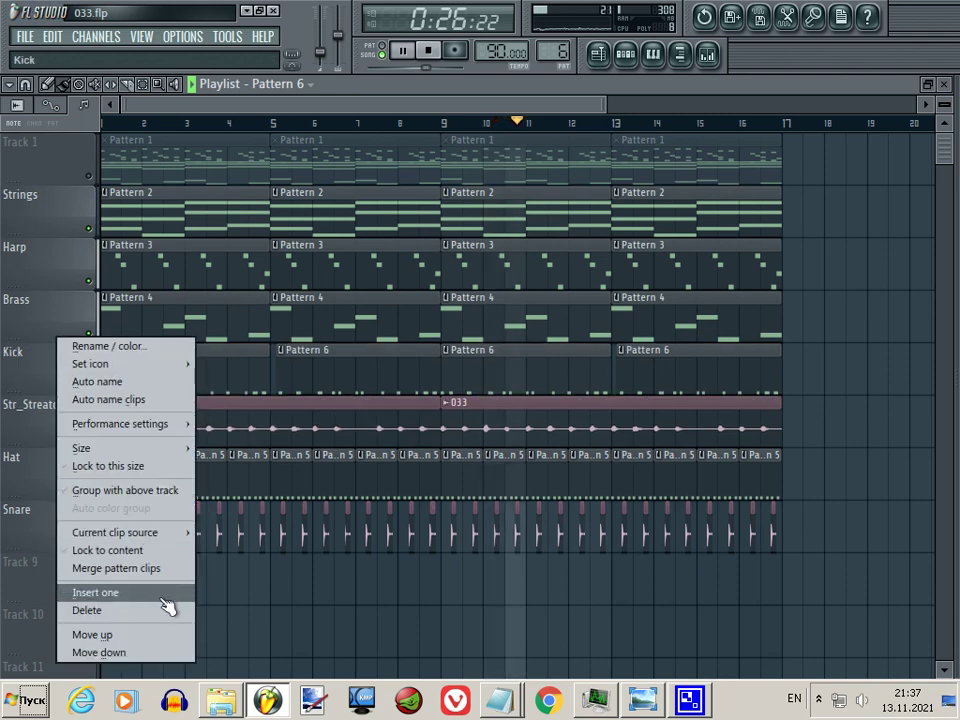
pyautogui.click(150, 634)
pyautogui.rightClick(70, 292)
pyautogui.click(196, 596)
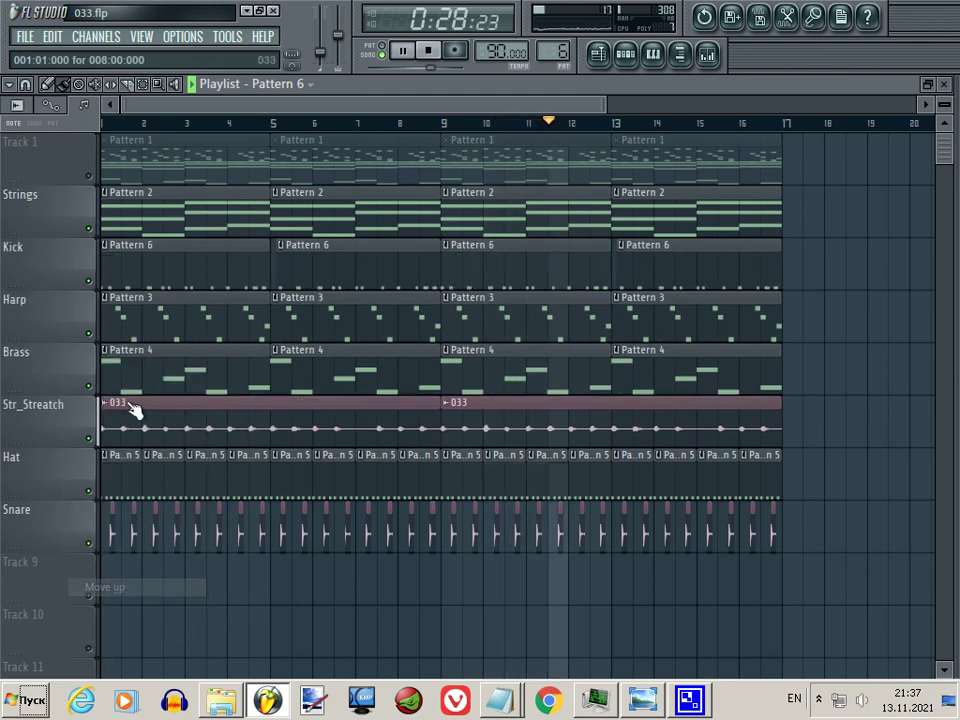
pyautogui.rightClick(80, 252)
pyautogui.click(170, 536)
# Move the Hat playlist track up until it sits directly below Kick.
pyautogui.rightClick(69, 463)
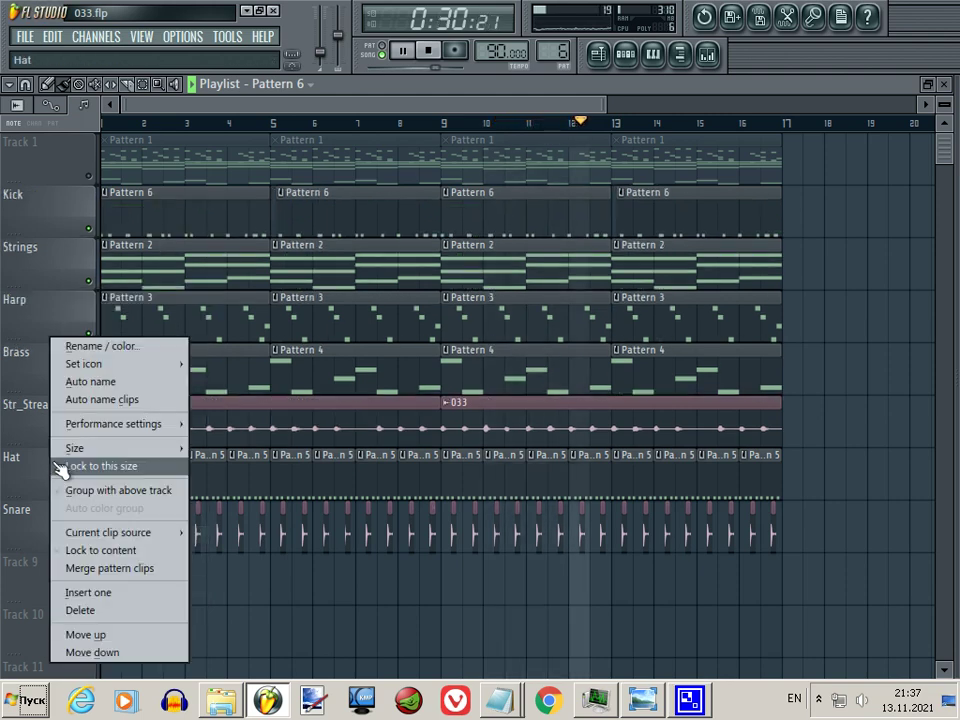
pyautogui.click(111, 634)
pyautogui.rightClick(86, 424)
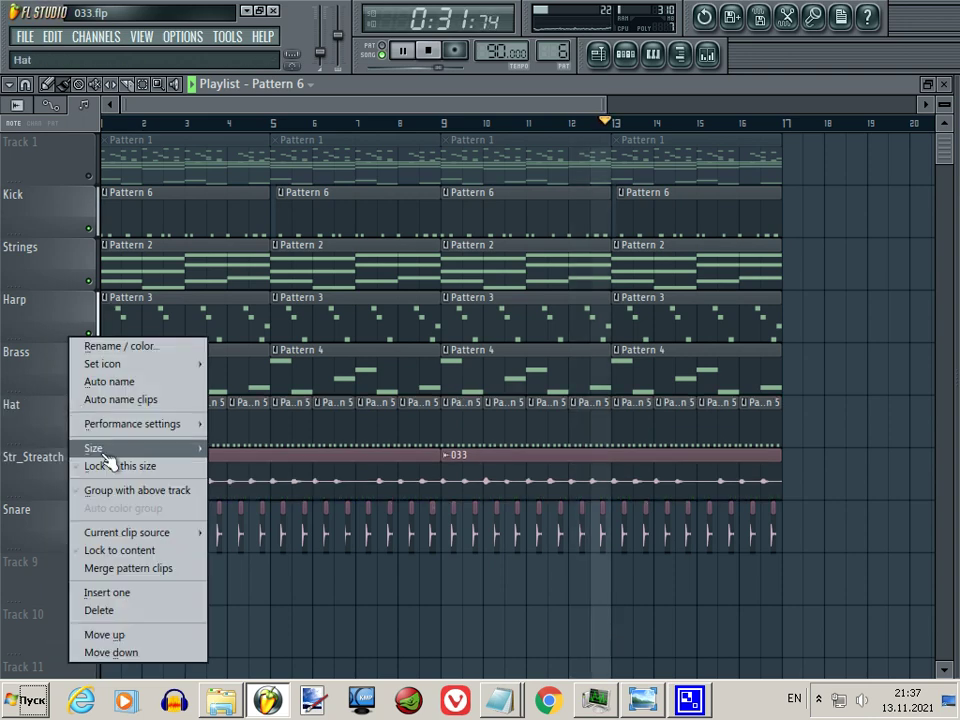
pyautogui.click(189, 634)
pyautogui.rightClick(79, 360)
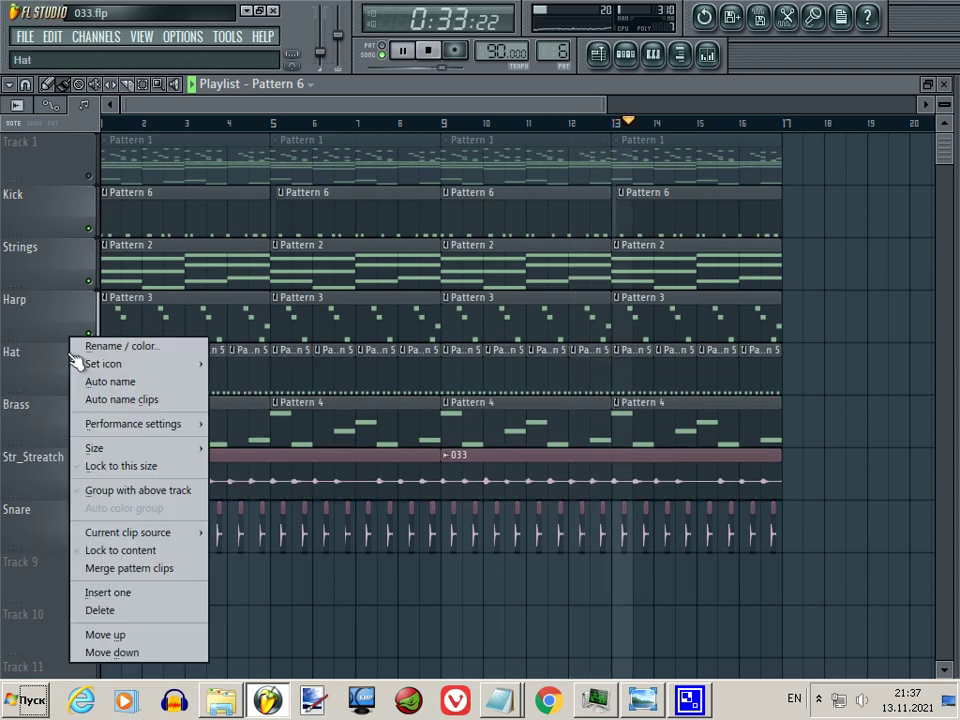
pyautogui.click(193, 634)
pyautogui.rightClick(75, 302)
pyautogui.click(186, 592)
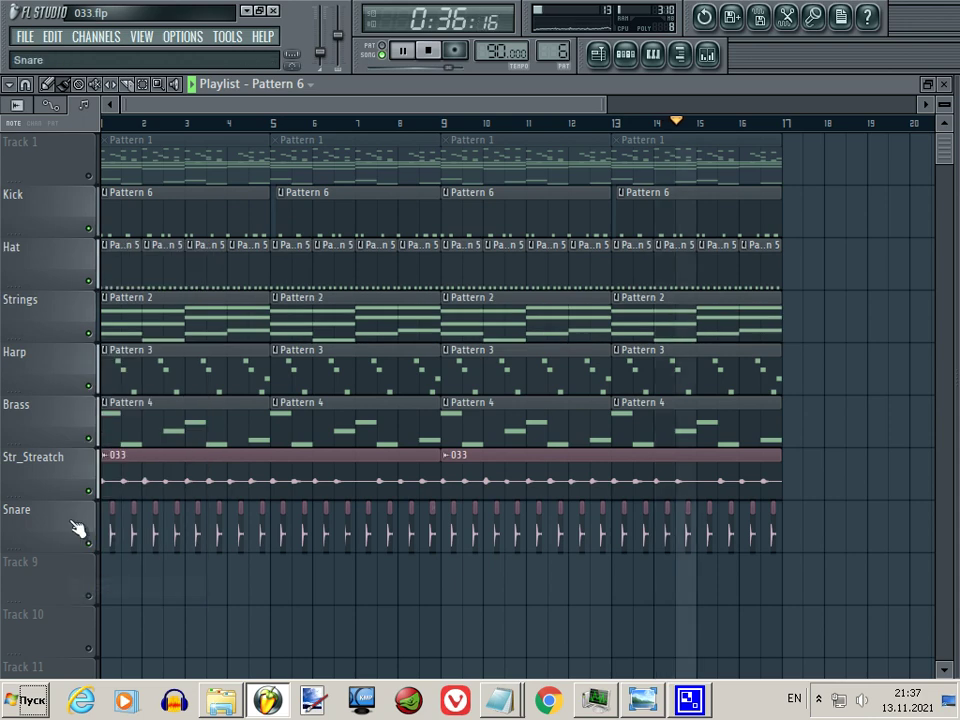
# Move the Snare playlist track up until it sits directly below Hat, above Strings.
pyautogui.rightClick(78, 528)
pyautogui.click(130, 634)
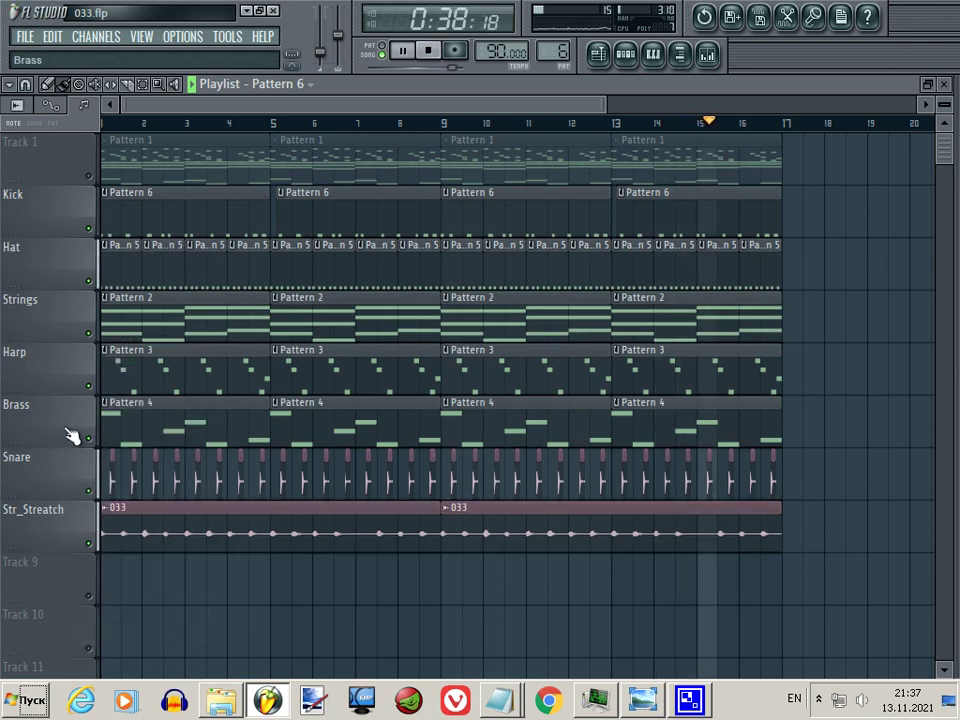
pyautogui.rightClick(77, 488)
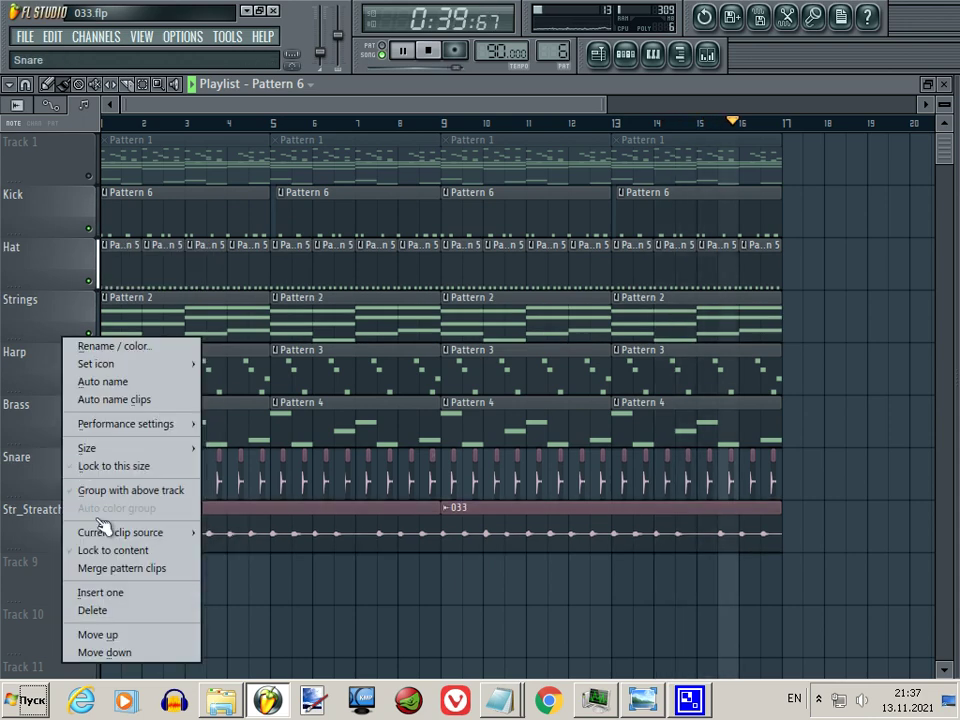
pyautogui.click(133, 634)
pyautogui.rightClick(67, 404)
pyautogui.click(140, 632)
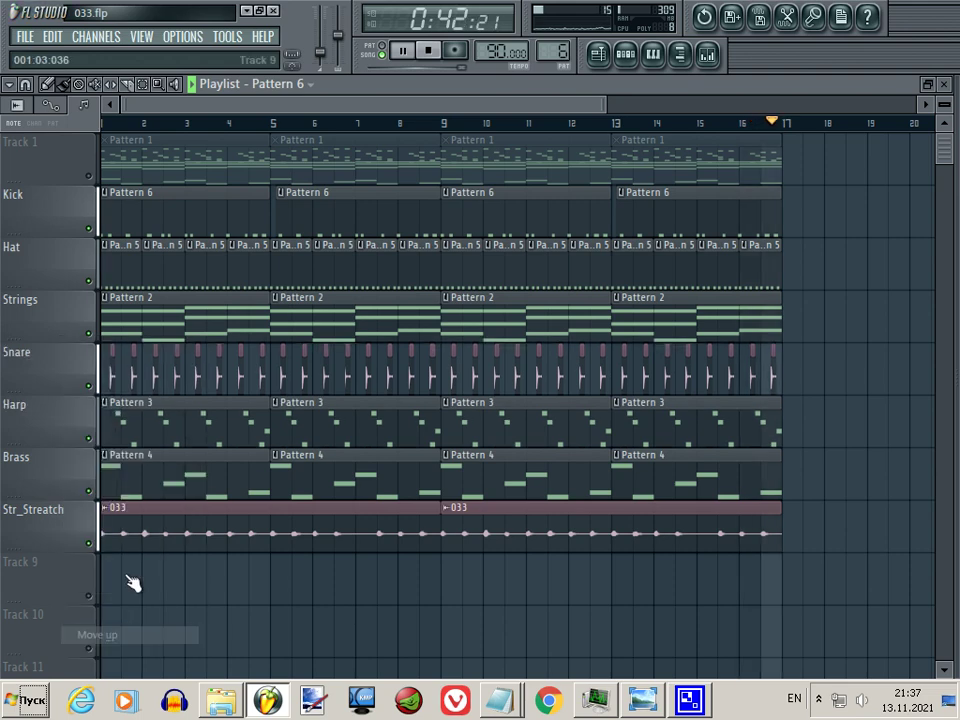
pyautogui.rightClick(71, 292)
pyautogui.click(56, 364)
pyautogui.rightClick(57, 368)
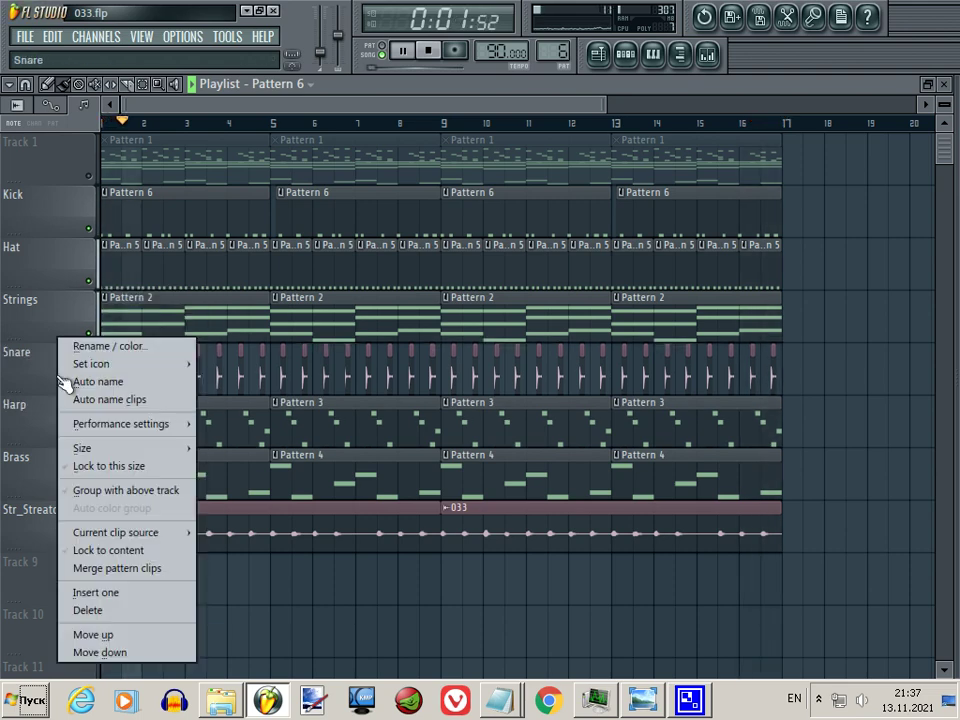
pyautogui.click(133, 635)
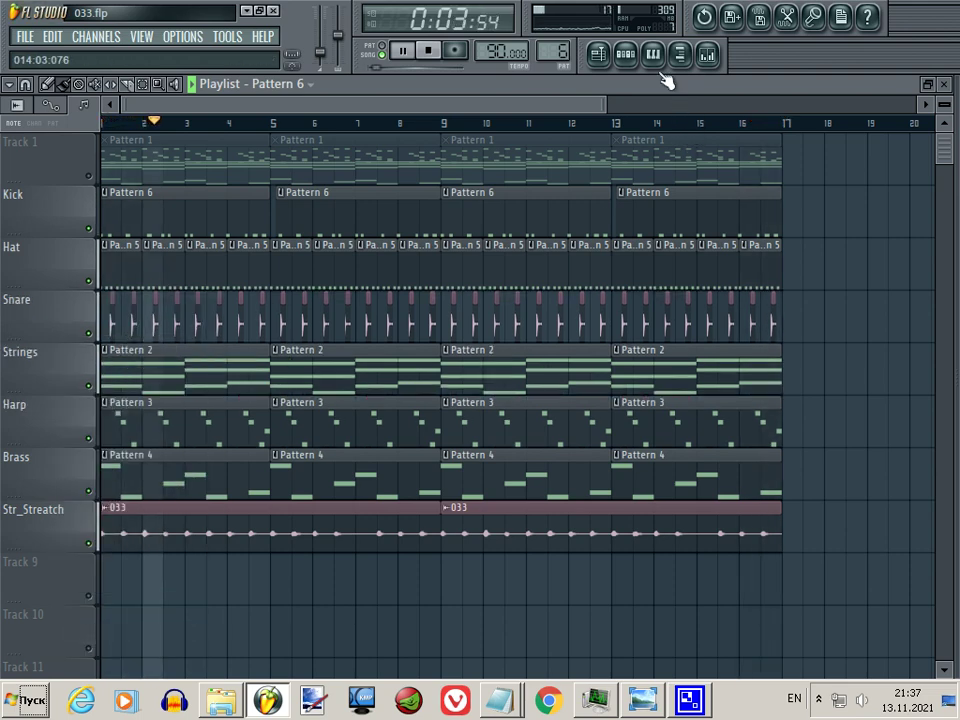
# Show the channel rack and the mixer again and select the Master mixer track.
pyautogui.click(630, 64)
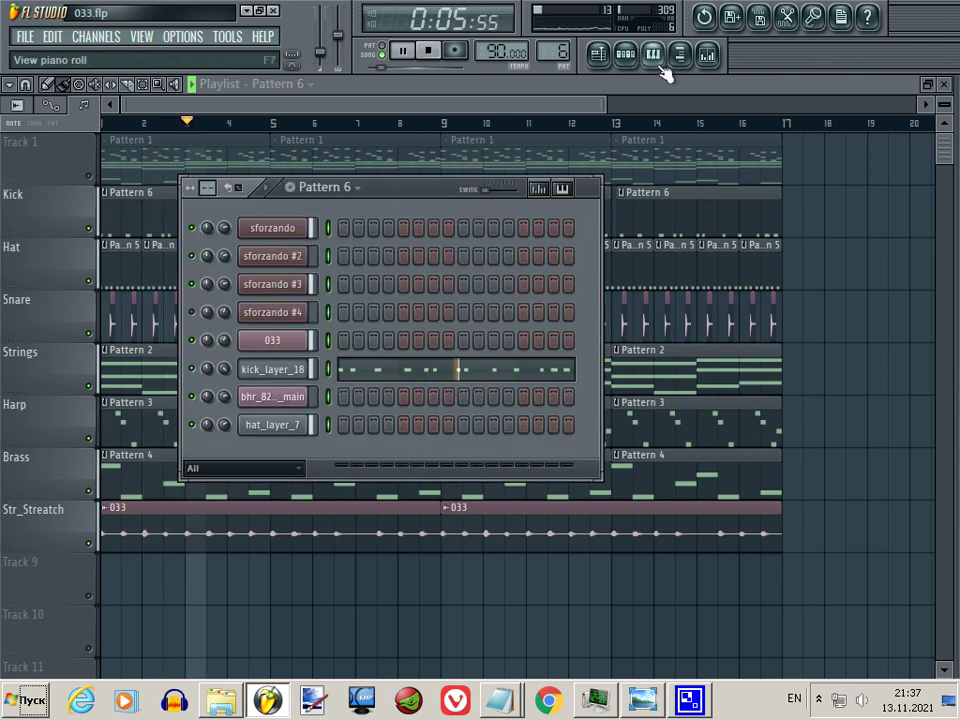
pyautogui.click(707, 64)
pyautogui.click(43, 546)
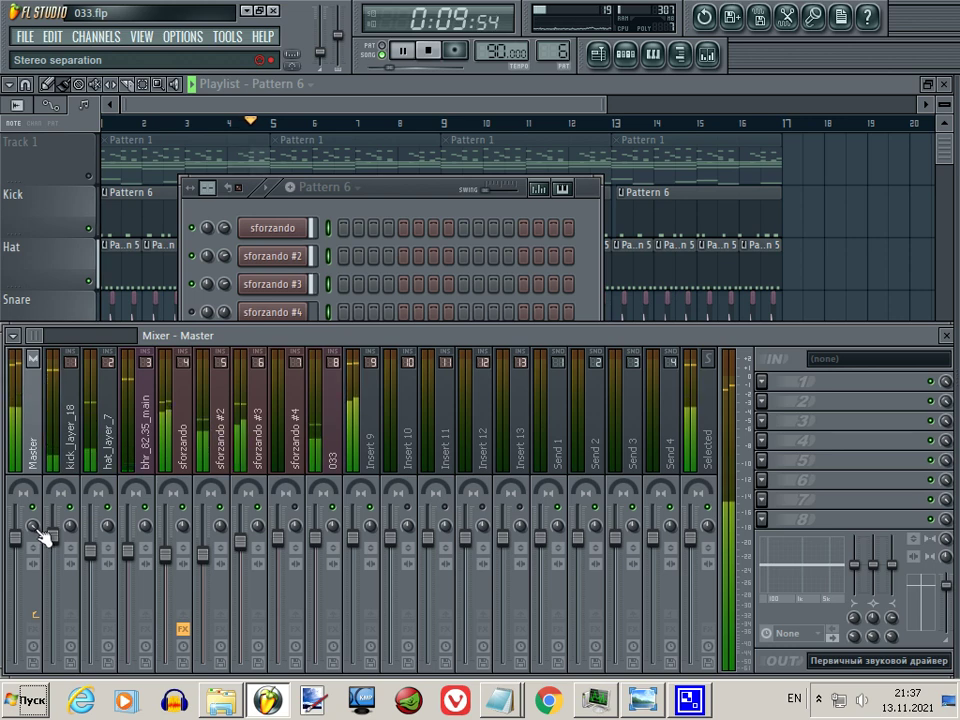
# Reset the Master mixer track's stereo separation and select the kick_layer_18 track.
pyautogui.rightClick(38, 530)
pyautogui.click(92, 452)
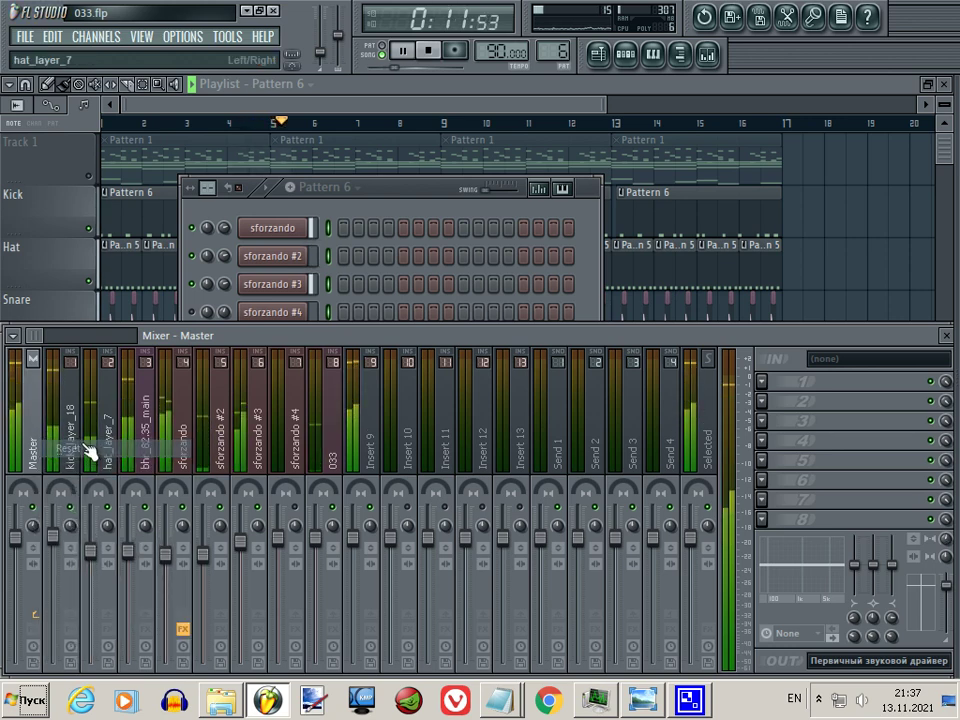
pyautogui.click(72, 410)
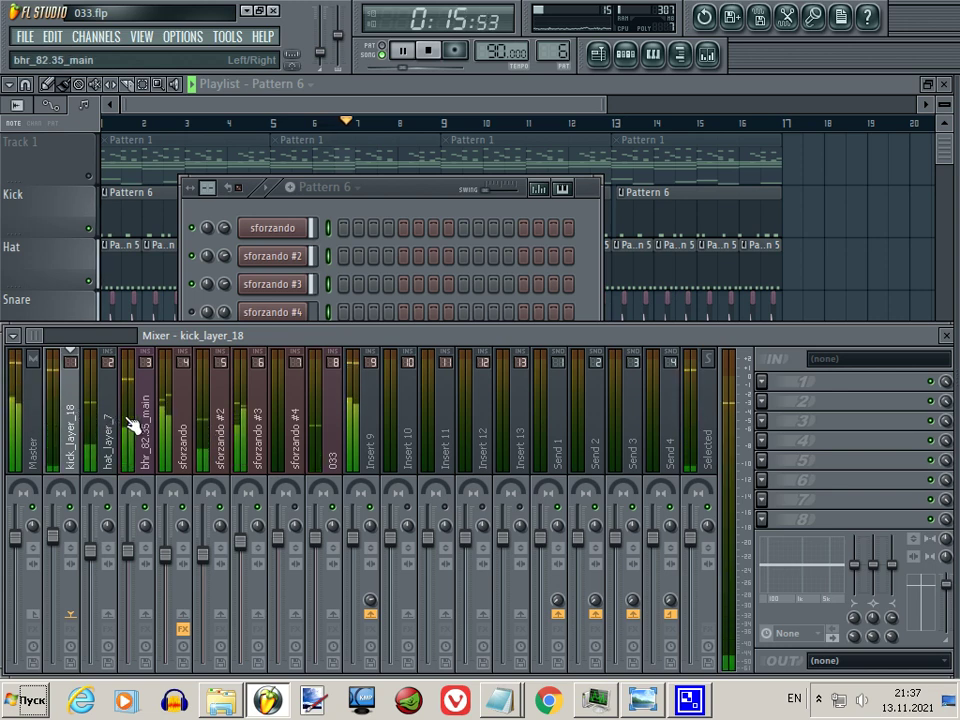
# Stop playback and reset the kick_layer_18 channel's volume in the channel rack to its default.
pyautogui.click(411, 200)
pyautogui.press('space')
pyautogui.rightClick(229, 368)
pyautogui.click(252, 375)
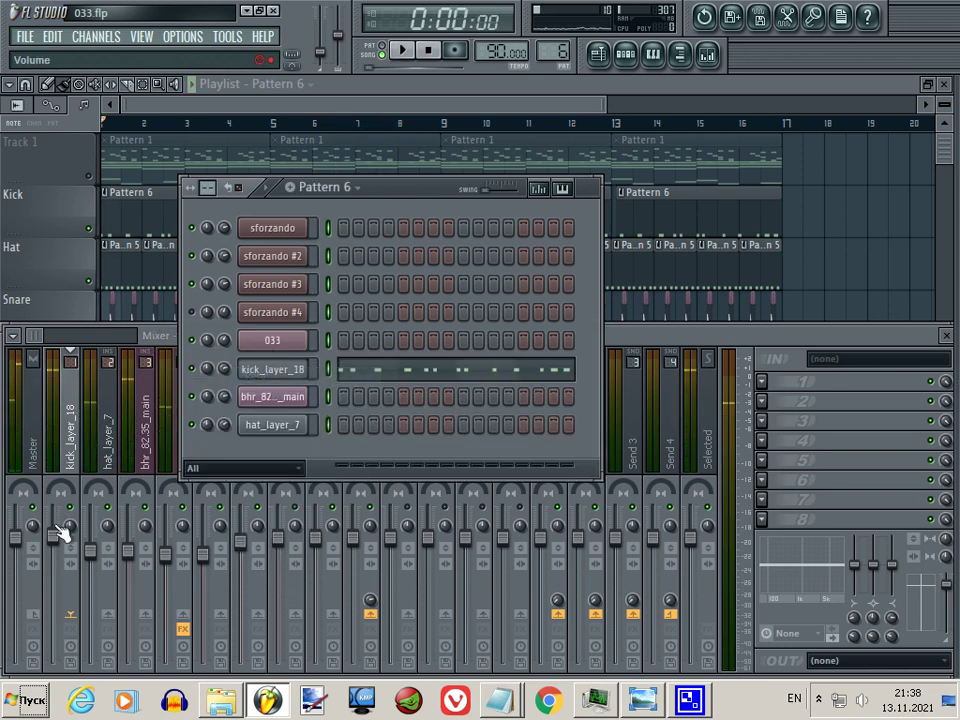
# Reset the mixer volumes of the hat_layer_7 and bhr_82.35_main tracks to their defaults.
pyautogui.rightClick(100, 550)
pyautogui.click(122, 447)
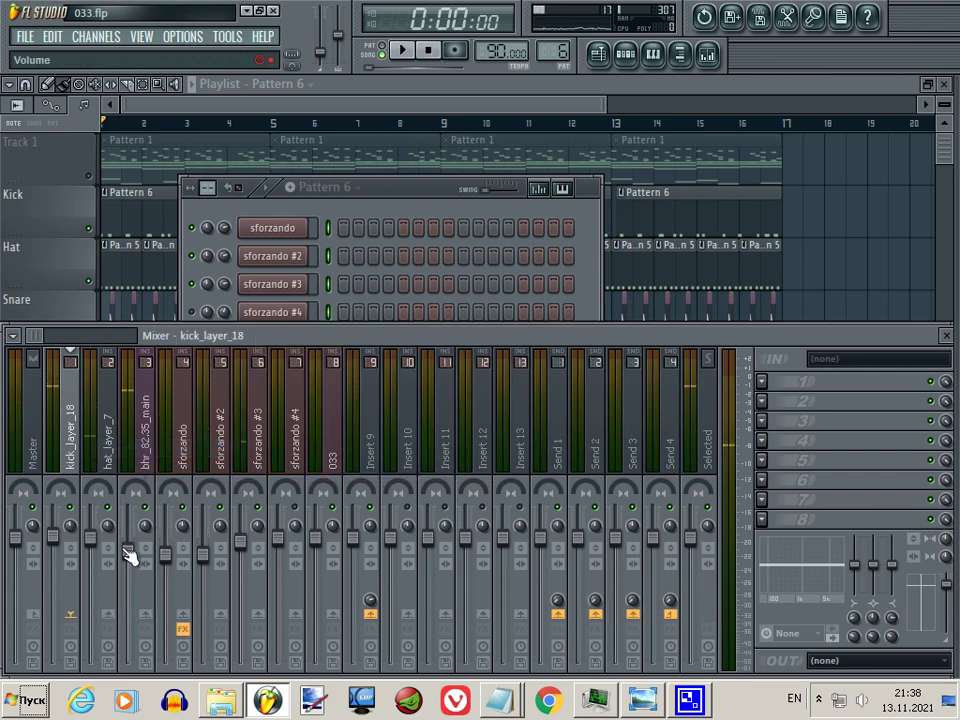
pyautogui.rightClick(128, 553)
pyautogui.click(150, 448)
# Reset the mixer volumes of sforzando, sforzando #2 and sforzando #3, and restart song playback.
pyautogui.rightClick(168, 572)
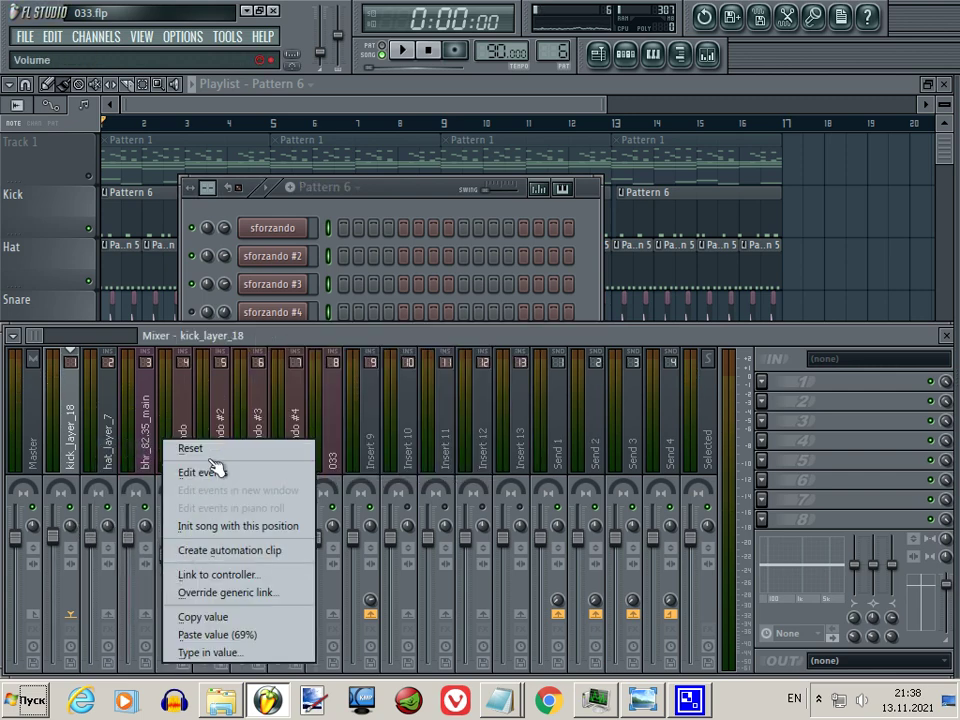
pyautogui.click(200, 448)
pyautogui.rightClick(205, 555)
pyautogui.click(243, 450)
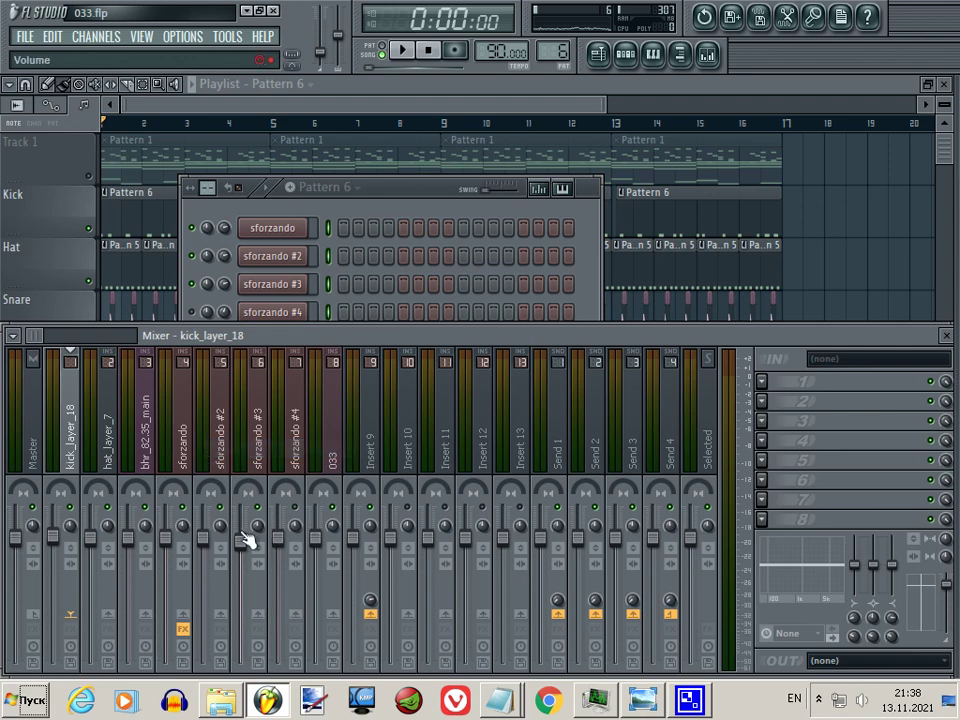
pyautogui.rightClick(249, 540)
pyautogui.click(274, 454)
pyautogui.press('space')
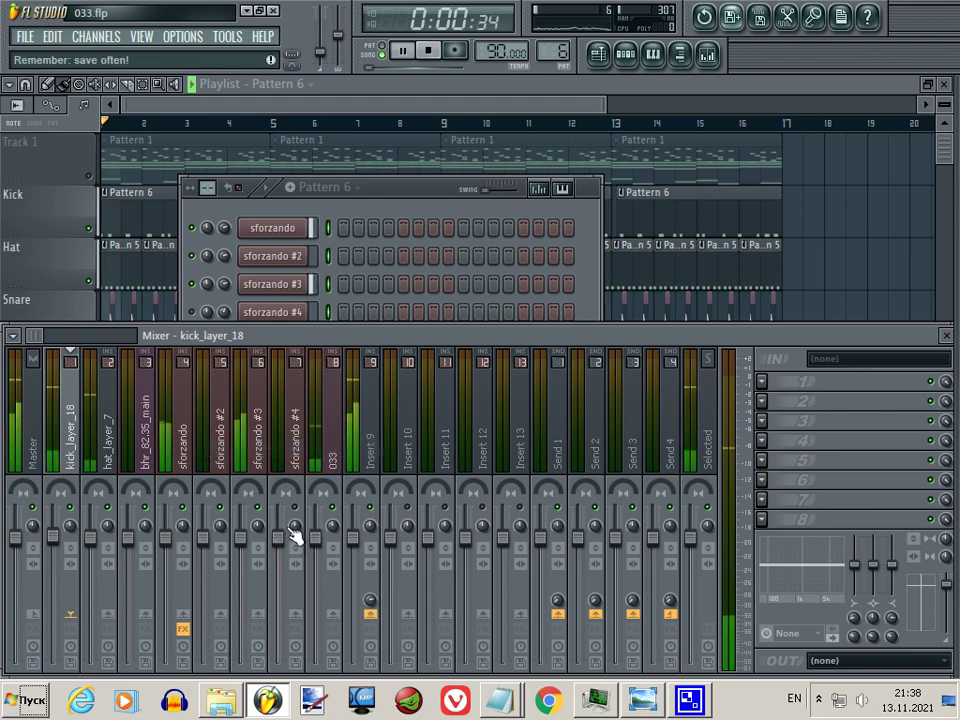
# Show the mixer over the playlist and lower the sforzando track's volume to about -4.4 dB, comparing it with the kick track.
pyautogui.click(425, 202)
pyautogui.click(442, 87)
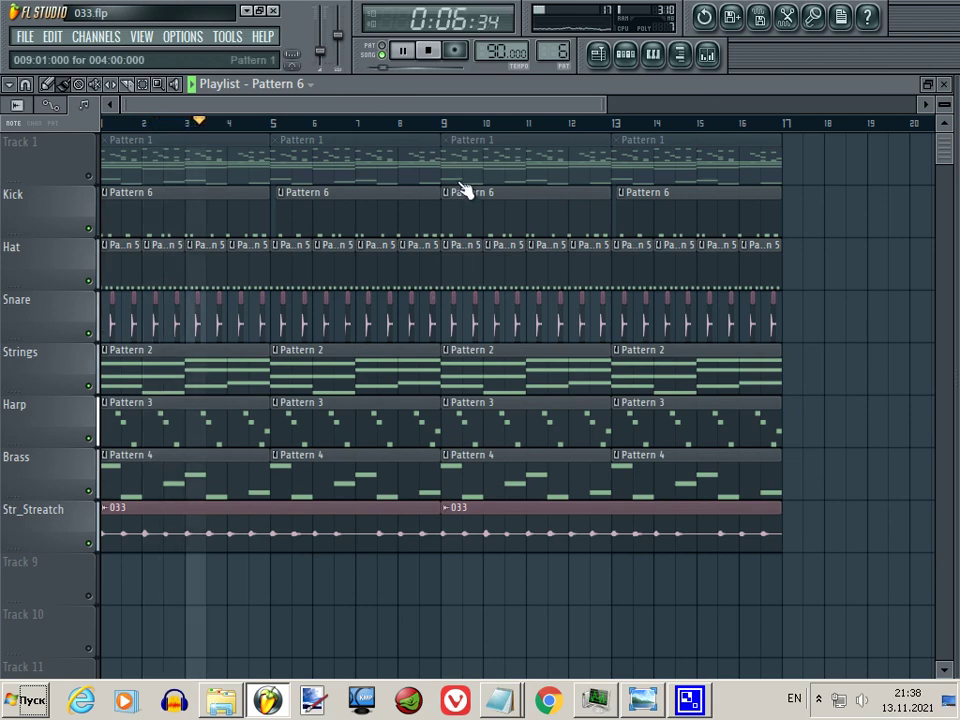
pyautogui.click(708, 55)
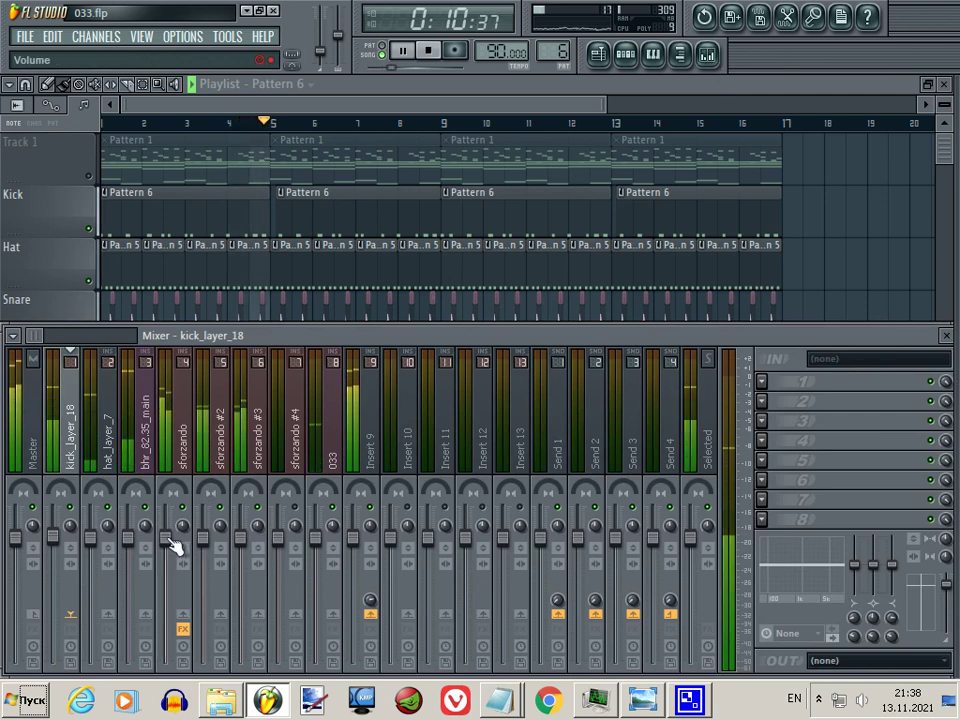
pyautogui.click(183, 472)
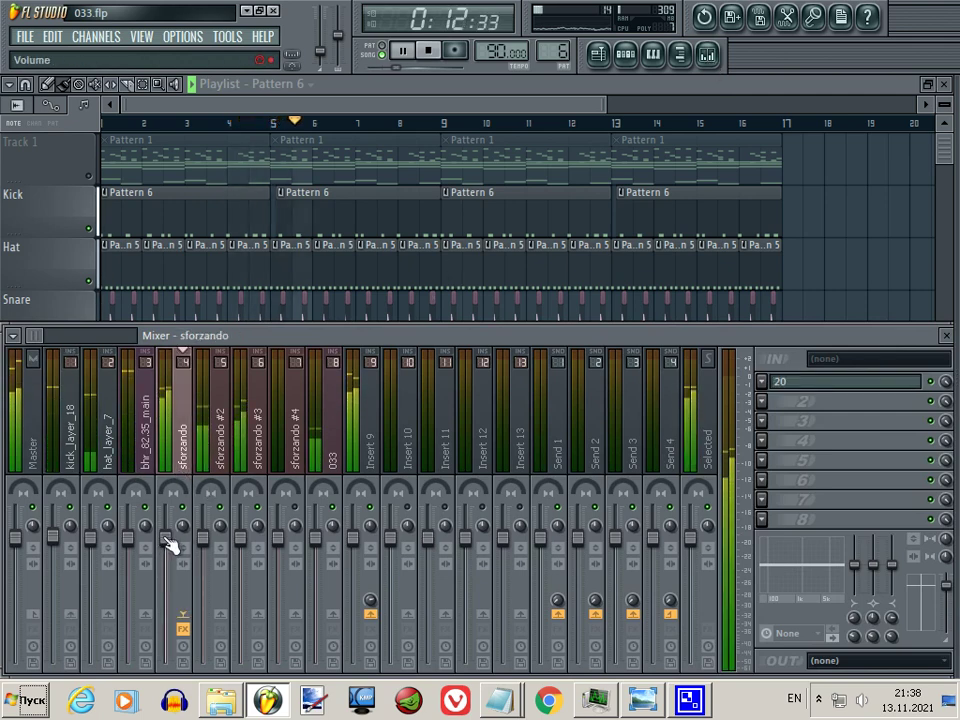
pyautogui.moveTo(171, 546); pyautogui.dragTo(172, 561)
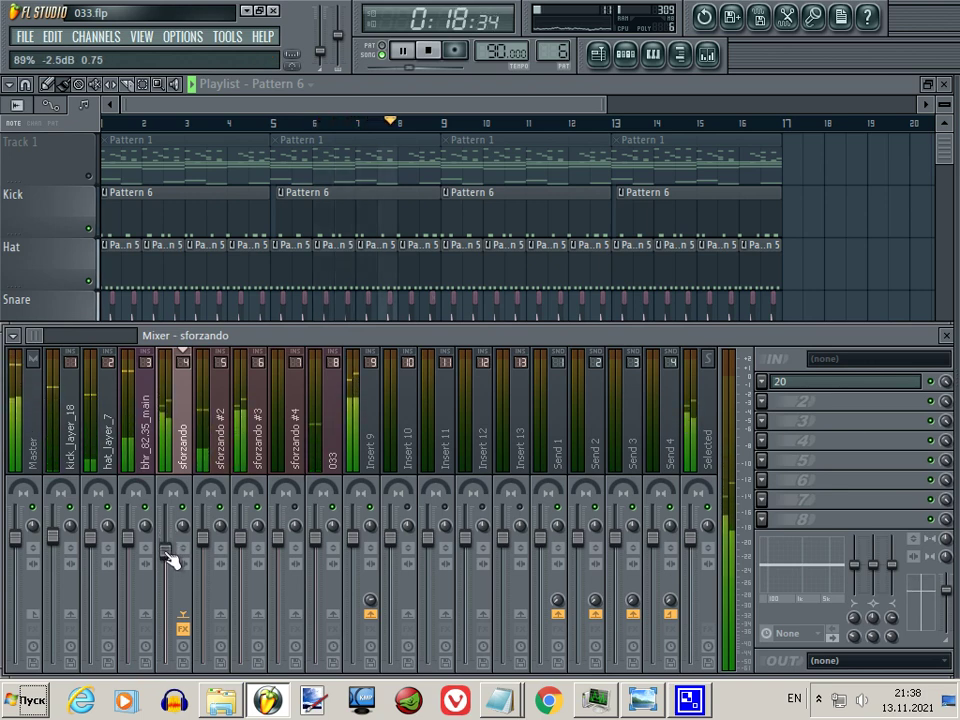
pyautogui.moveTo(169, 556); pyautogui.dragTo(169, 557)
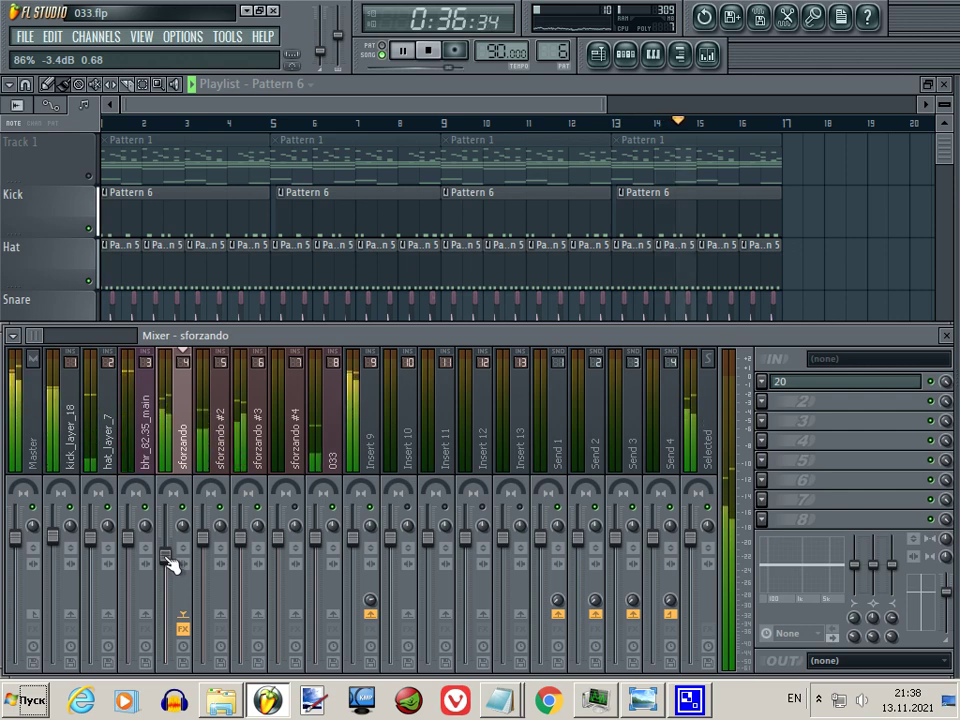
pyautogui.click(75, 455)
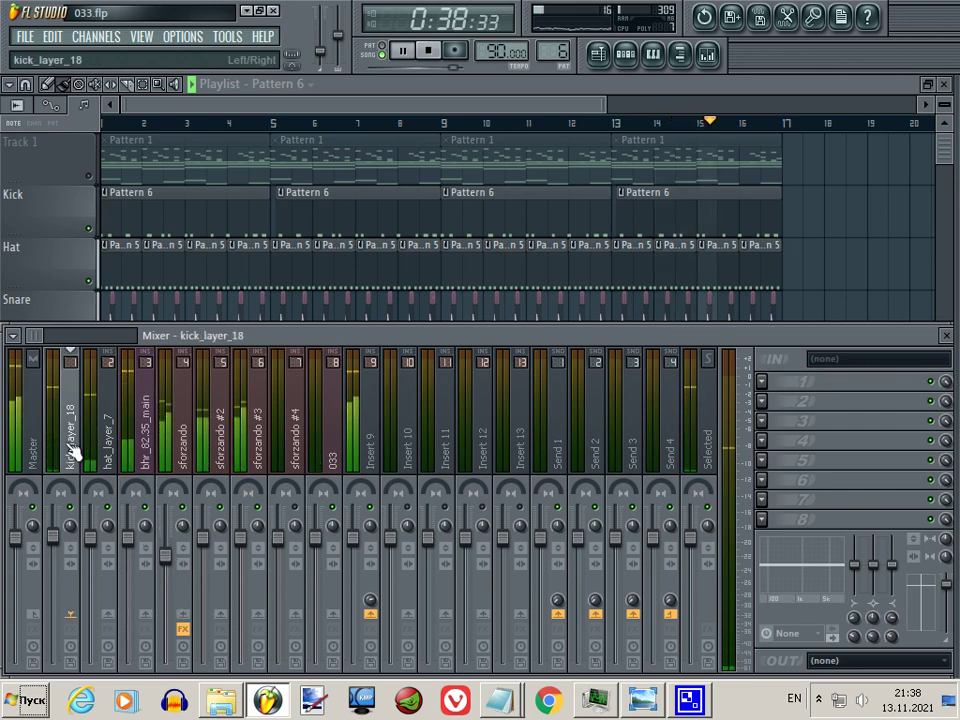
pyautogui.click(190, 452)
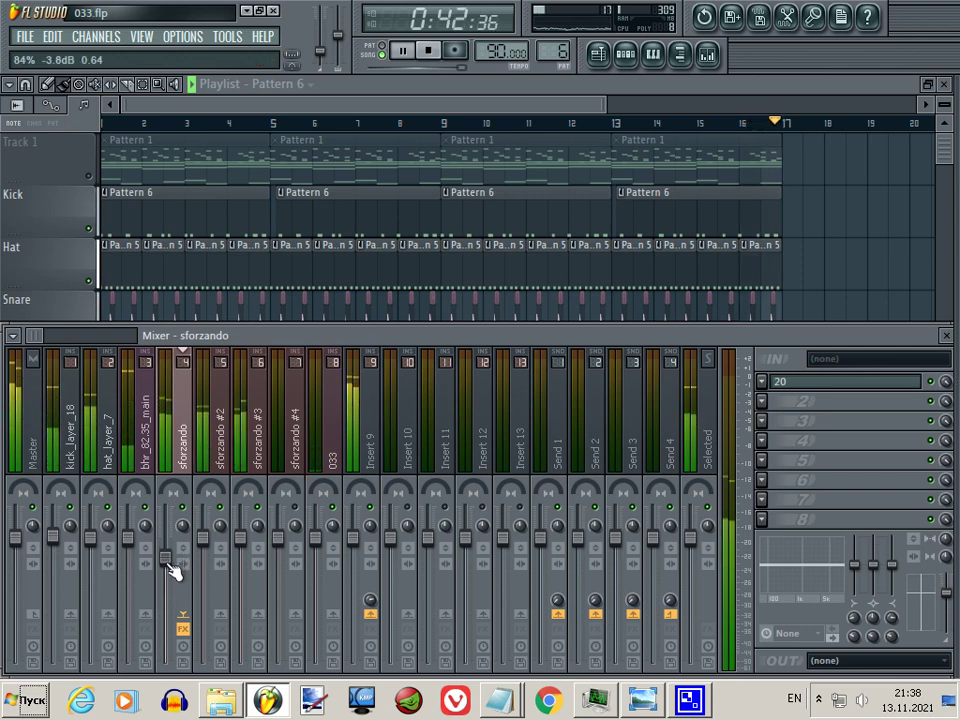
pyautogui.moveTo(172, 567); pyautogui.dragTo(177, 582)
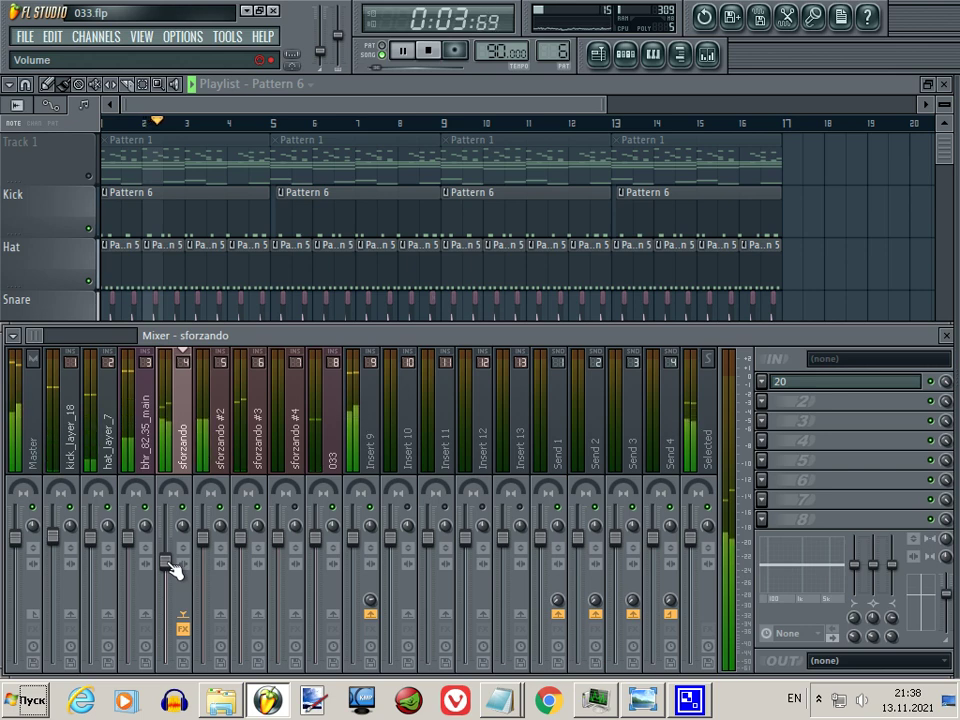
pyautogui.moveTo(170, 564); pyautogui.dragTo(170, 563)
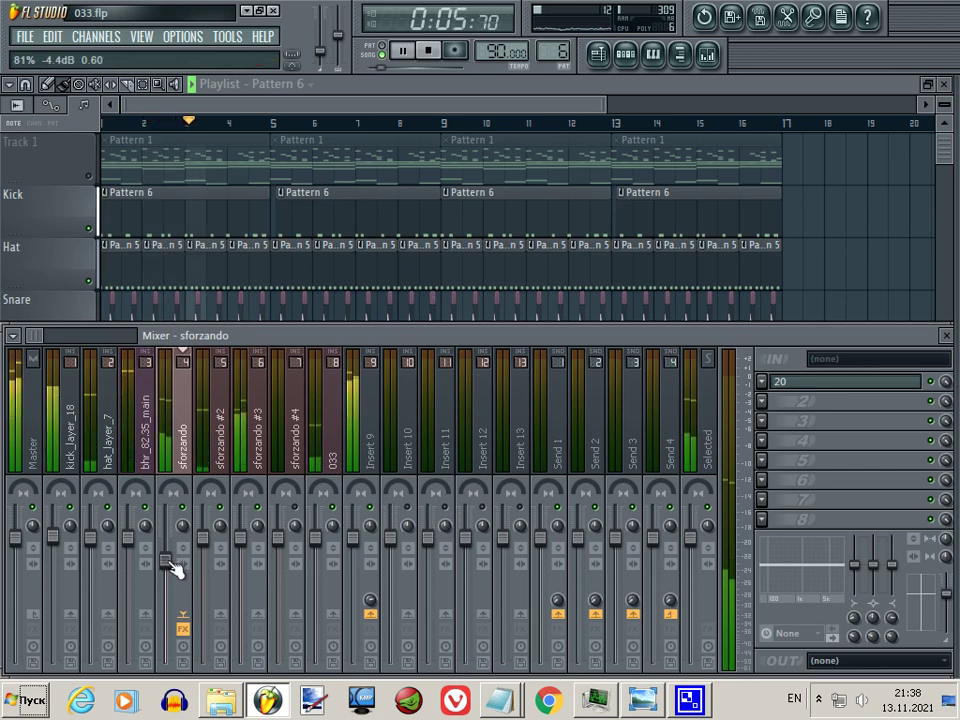
# Lower the sforzando #2 track to just under -1.6 dB and fine-tune the sforzando track to about -4.5 dB.
pyautogui.moveTo(207, 547); pyautogui.dragTo(213, 555)
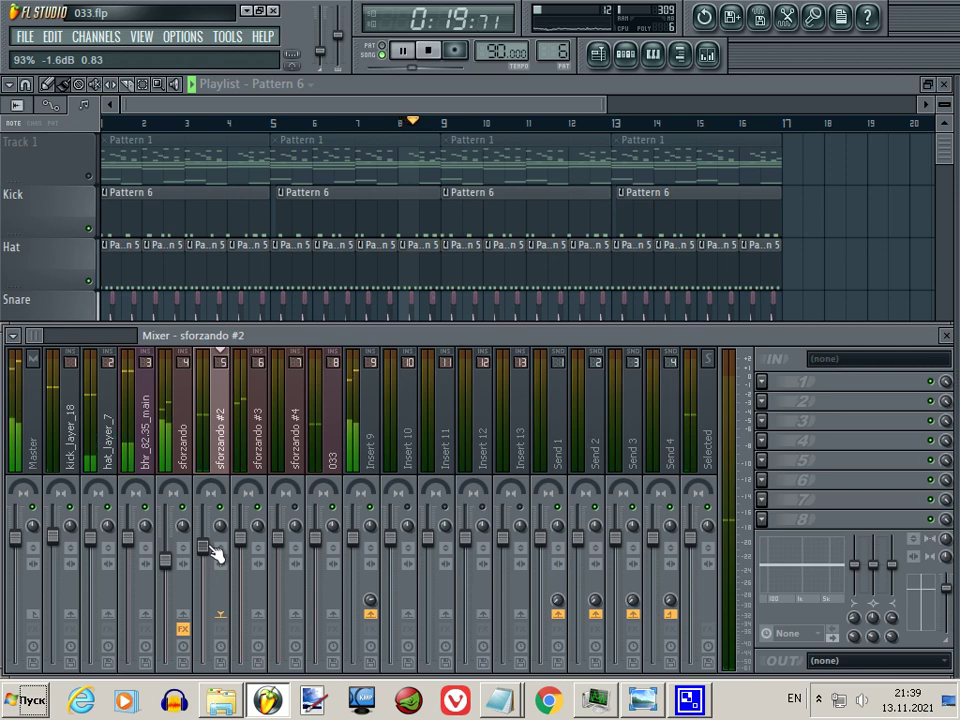
pyautogui.moveTo(209, 545); pyautogui.dragTo(226, 556)
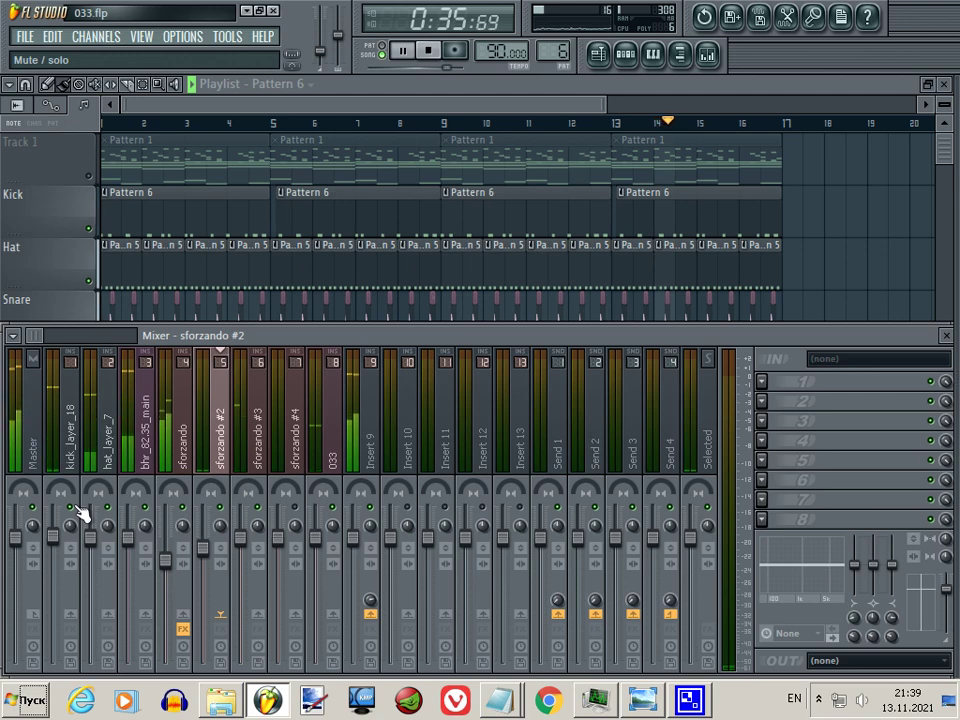
pyautogui.click(173, 564)
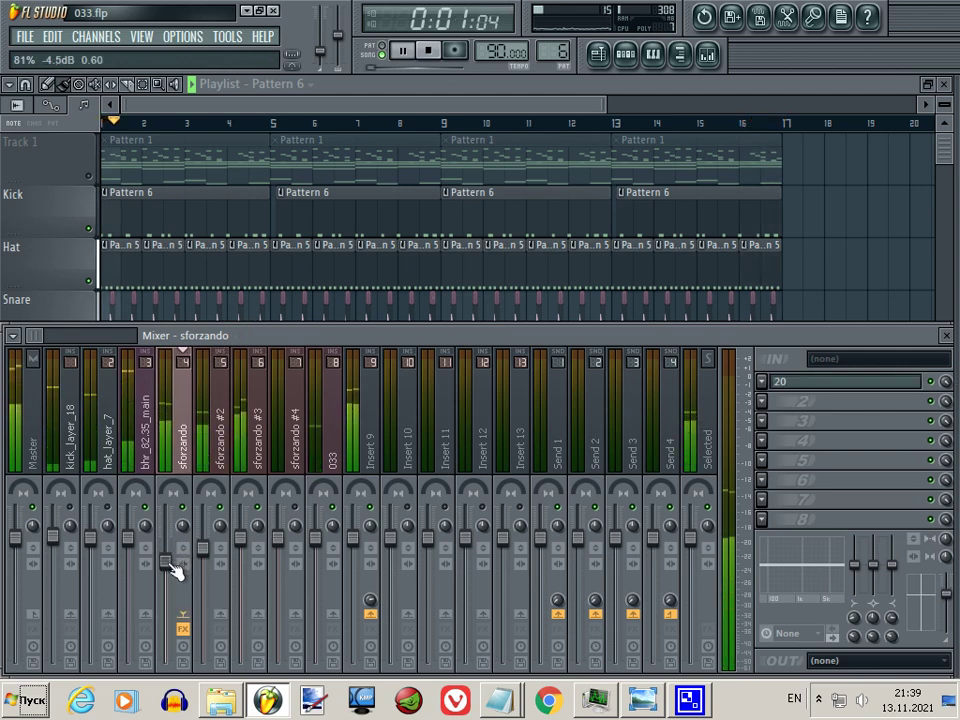
pyautogui.moveTo(170, 563); pyautogui.dragTo(171, 565)
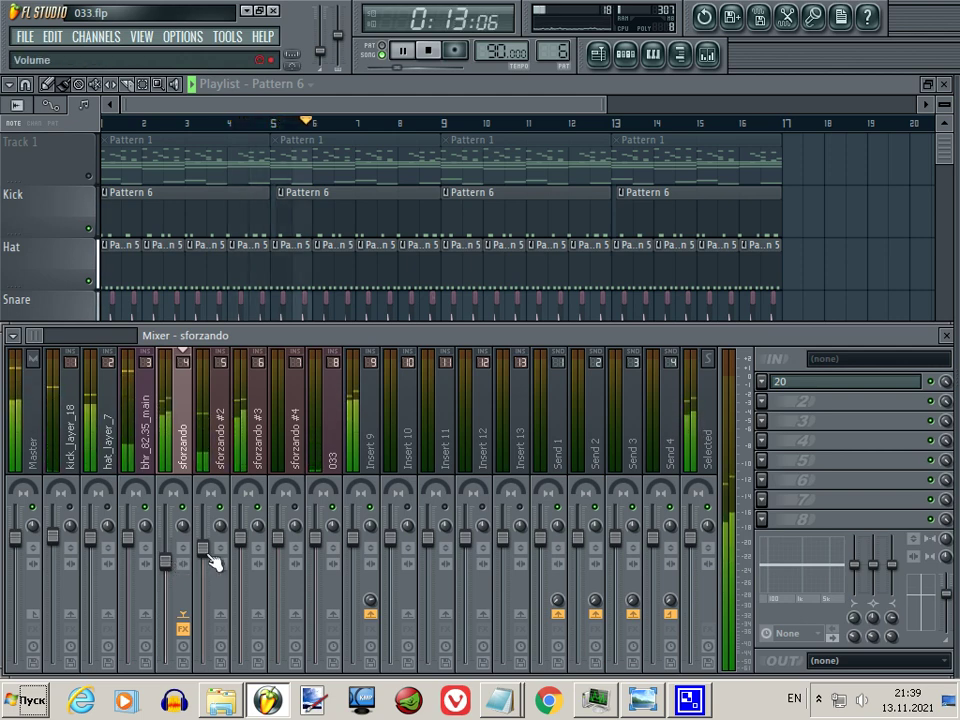
pyautogui.click(212, 564)
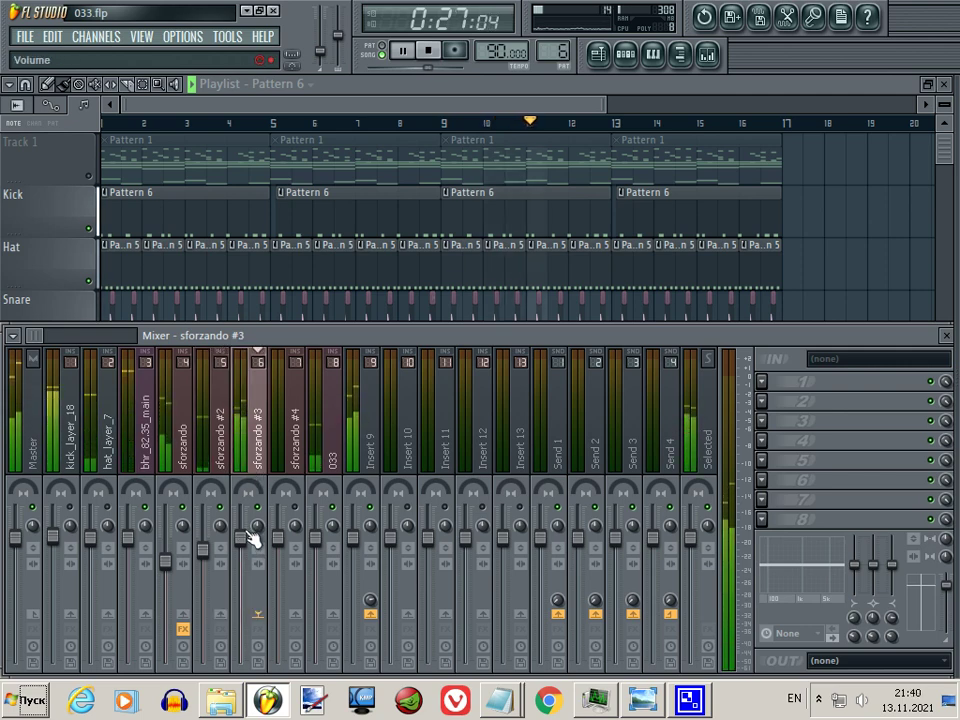
# Raise the sforzando #3 track's volume to about 1.1 dB and compare it with the kick_layer_18 track.
pyautogui.click(244, 542)
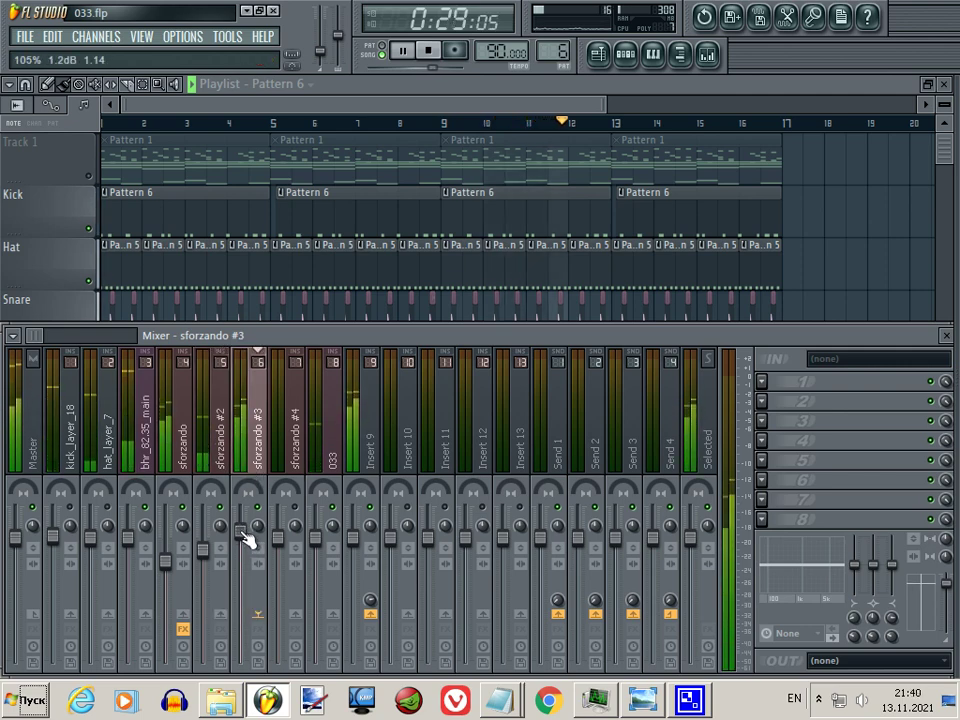
pyautogui.moveTo(242, 532); pyautogui.dragTo(243, 535)
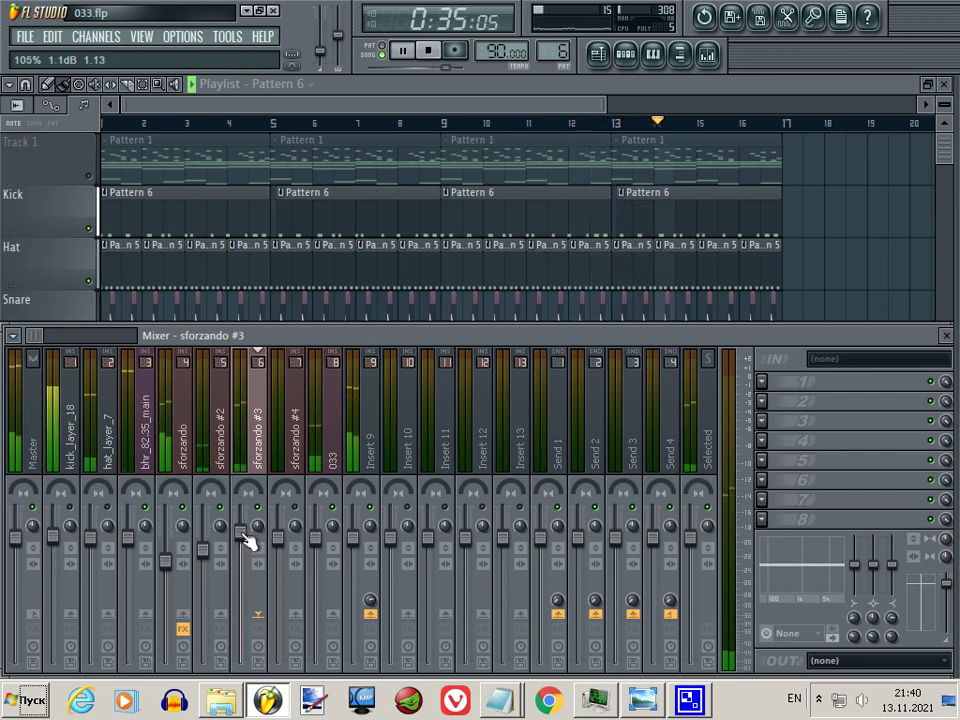
pyautogui.click(76, 440)
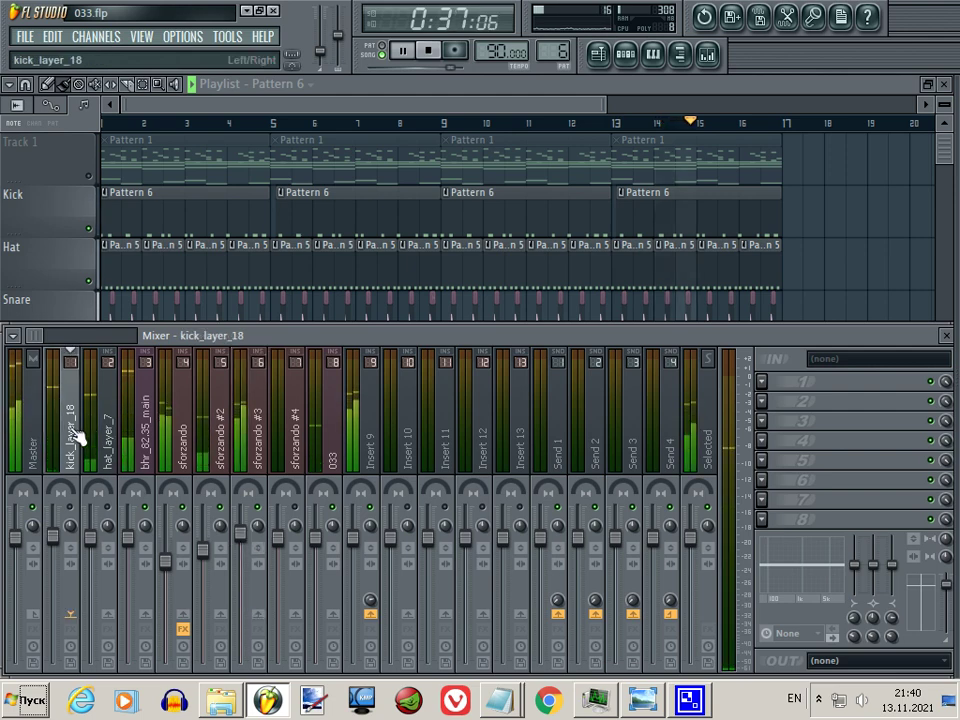
pyautogui.click(247, 441)
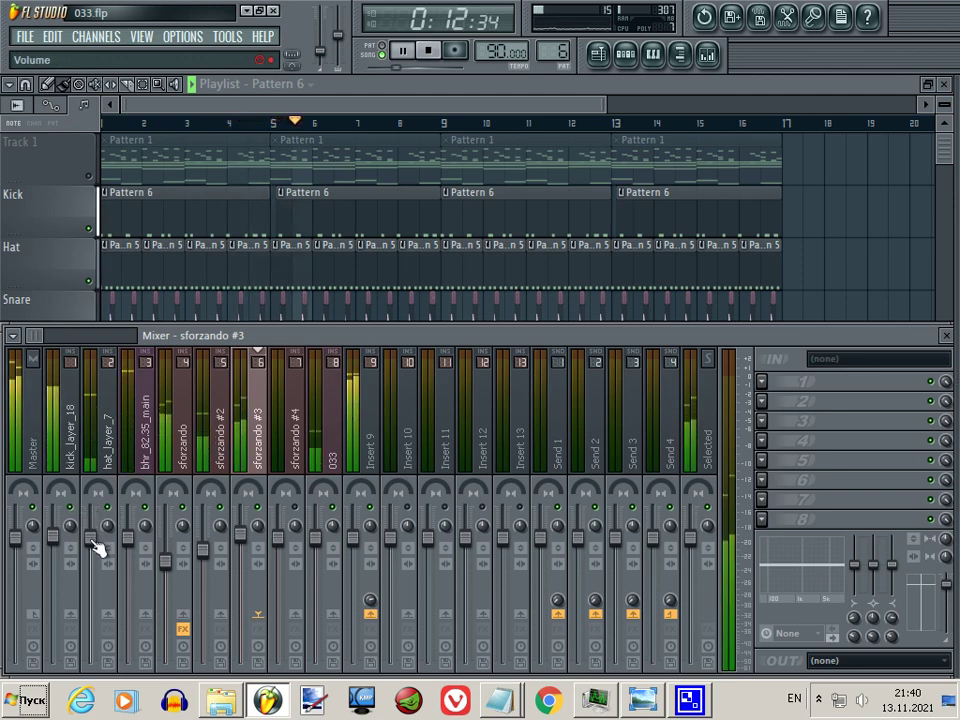
# Lower the hat_layer_7 track's volume to about -2.5 dB, checking the target in the reference chart image.
pyautogui.click(106, 450)
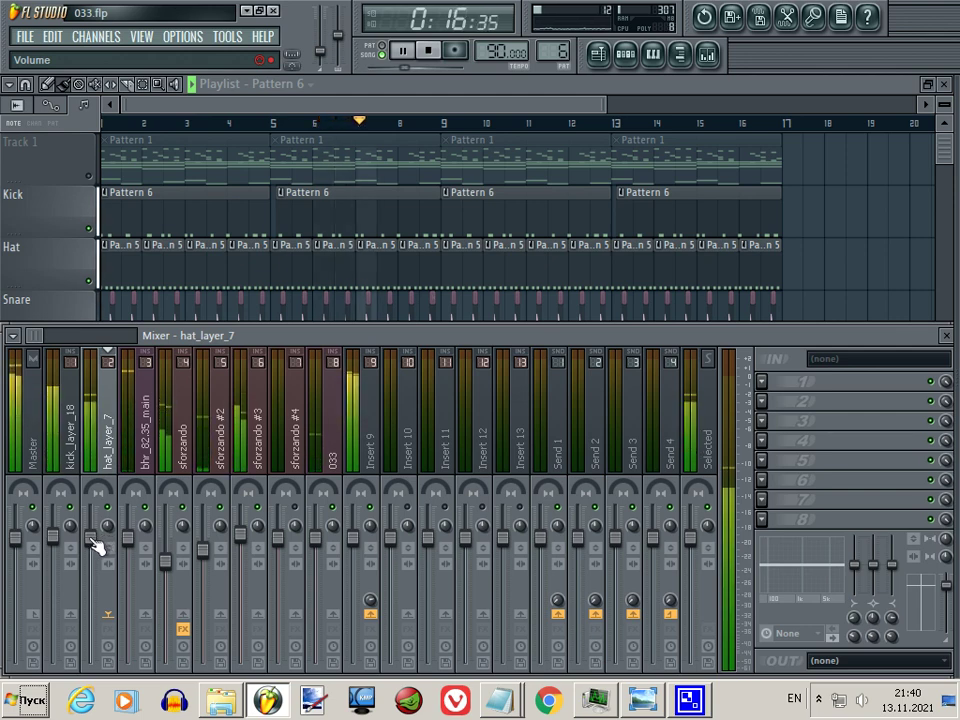
pyautogui.moveTo(92, 540); pyautogui.dragTo(100, 561)
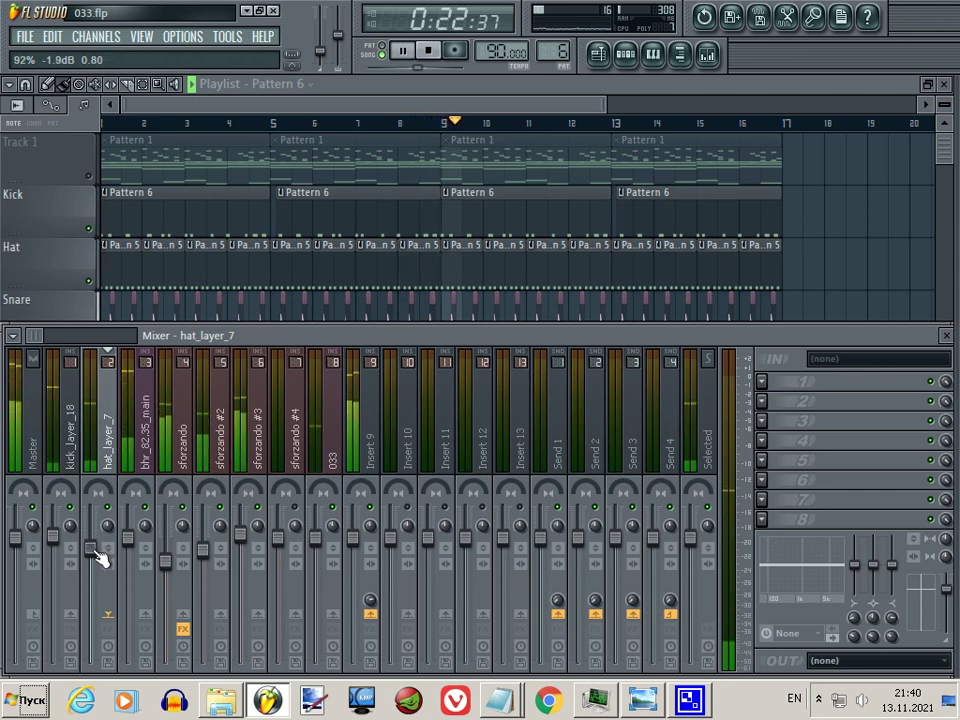
pyautogui.click(643, 700)
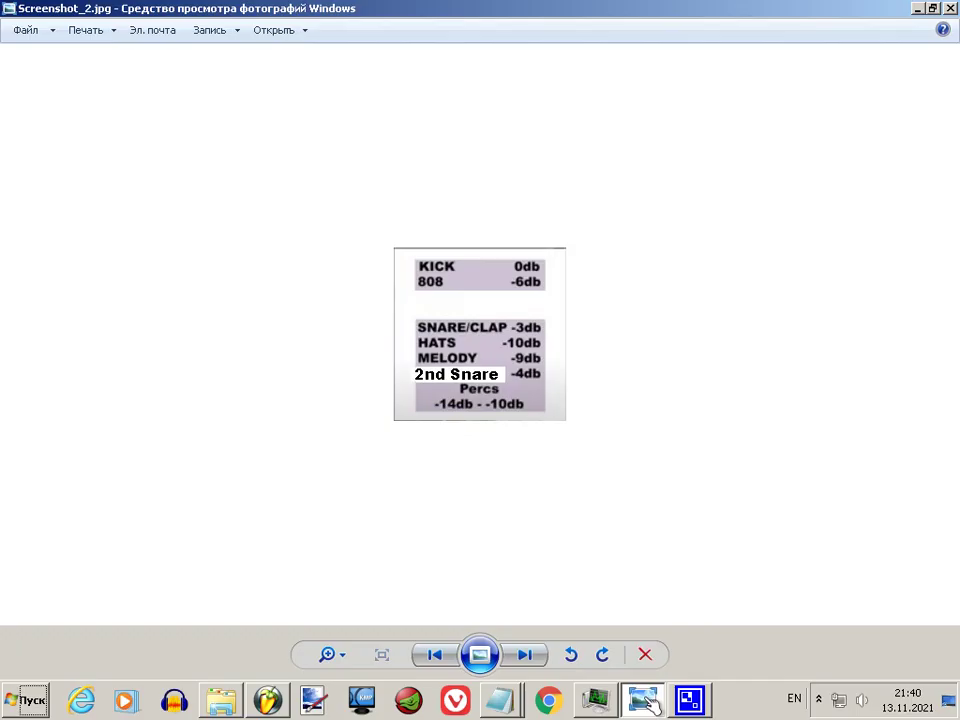
pyautogui.click(648, 703)
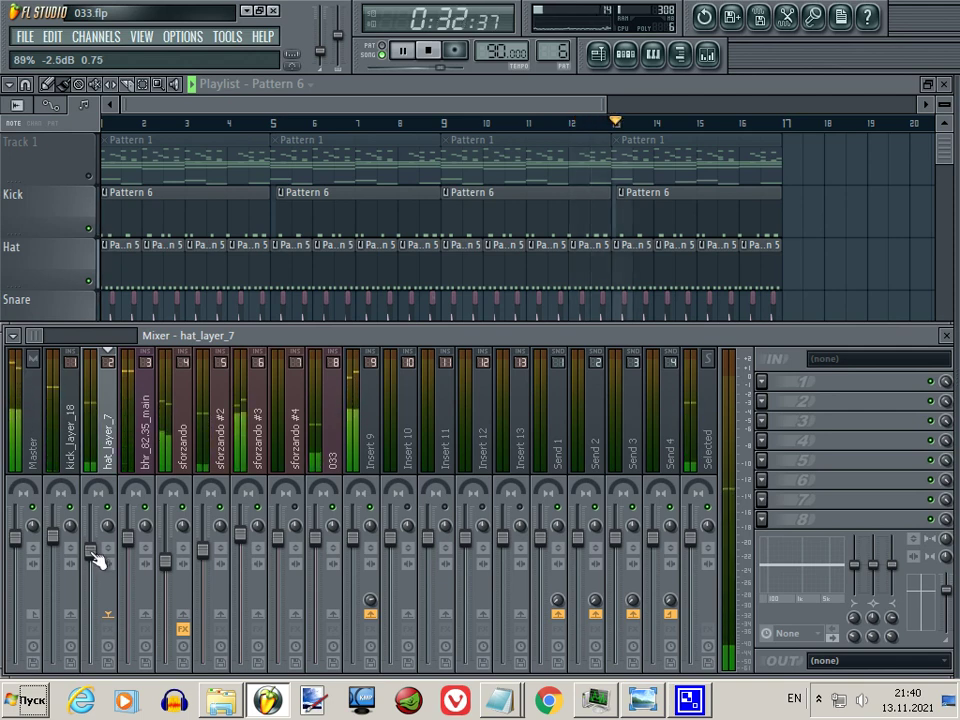
# Try lowering the bhr_82.35_main track's volume to -3.1 and -1.8 dB against the reference chart, and reset it to the default.
pyautogui.click(133, 452)
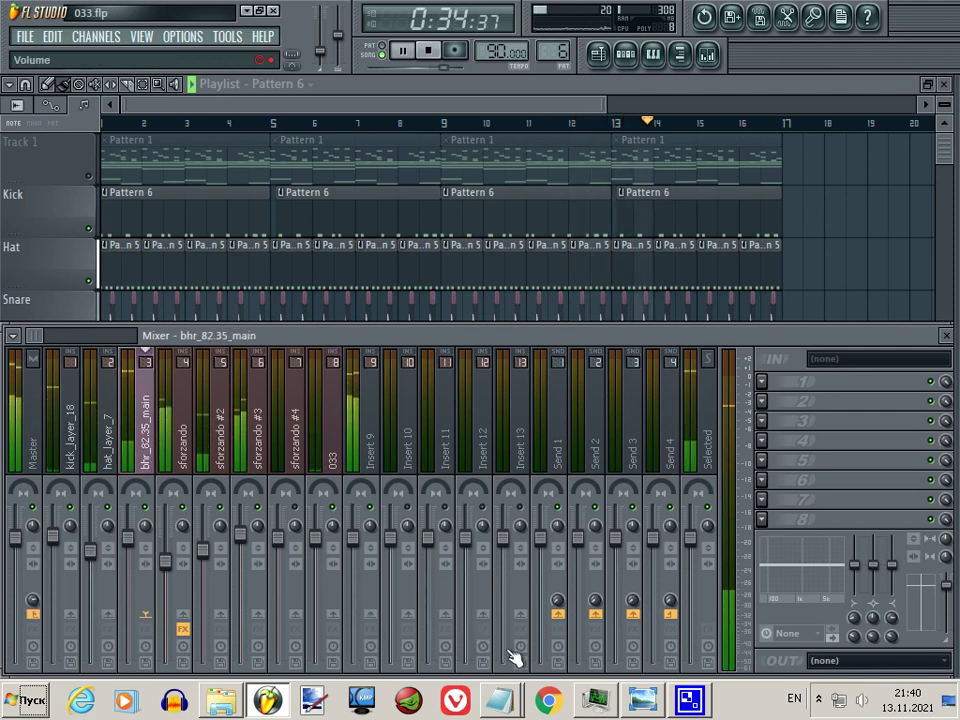
pyautogui.click(642, 702)
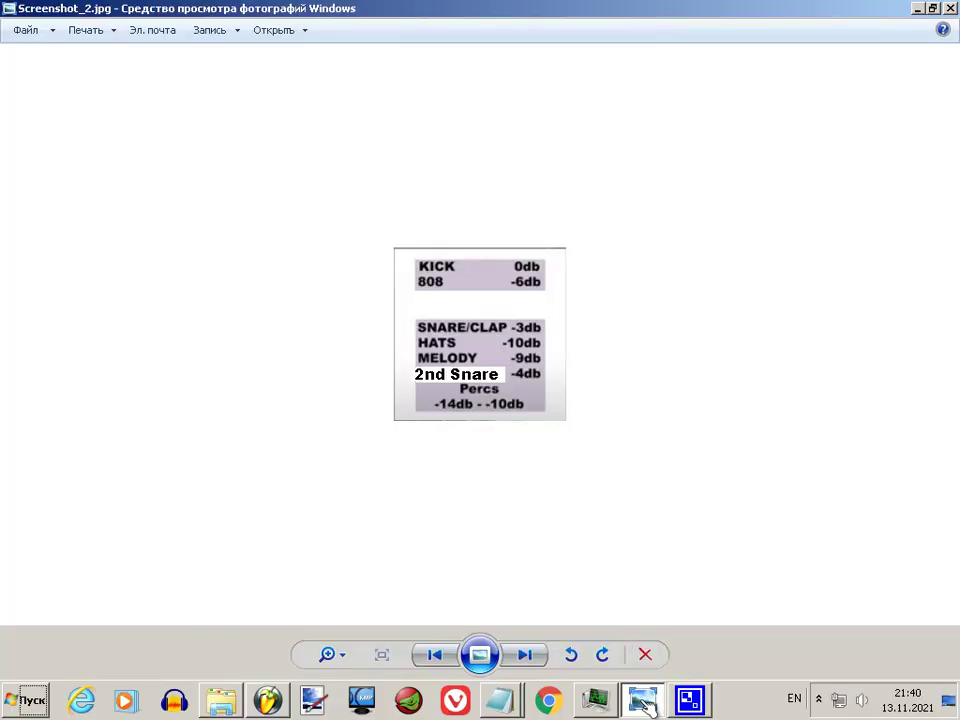
pyautogui.click(642, 702)
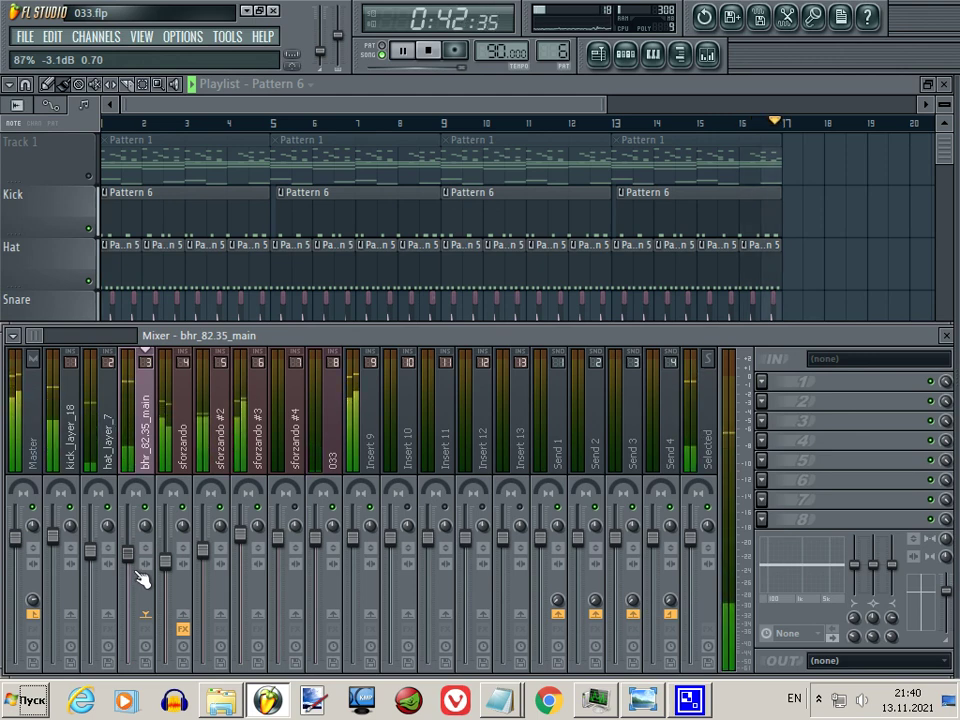
pyautogui.moveTo(137, 573); pyautogui.dragTo(137, 561)
pyautogui.rightClick(135, 557)
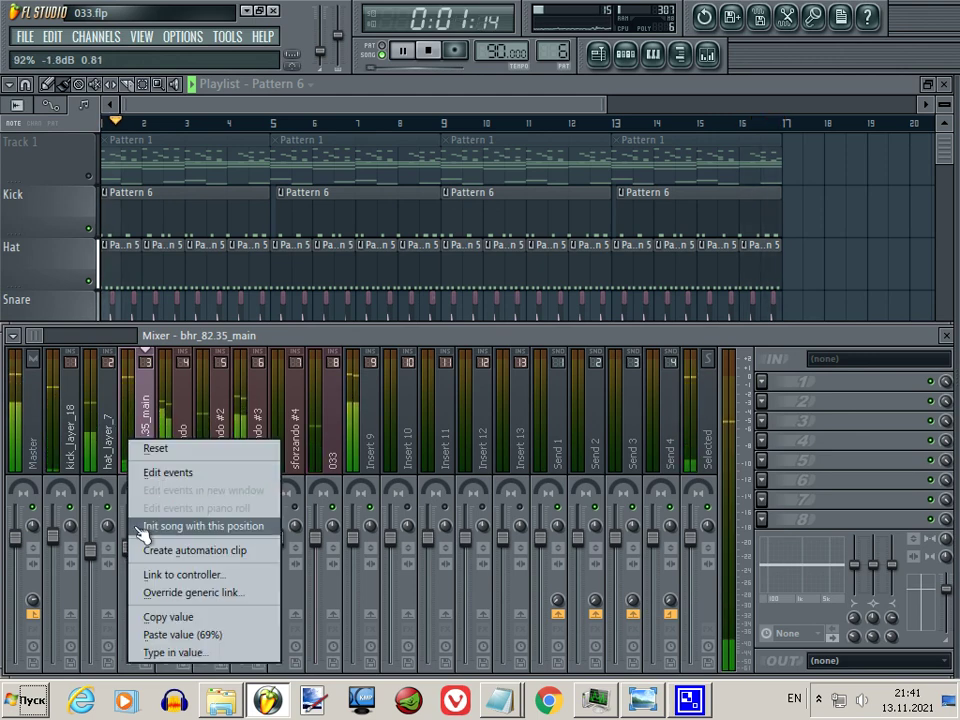
pyautogui.click(169, 452)
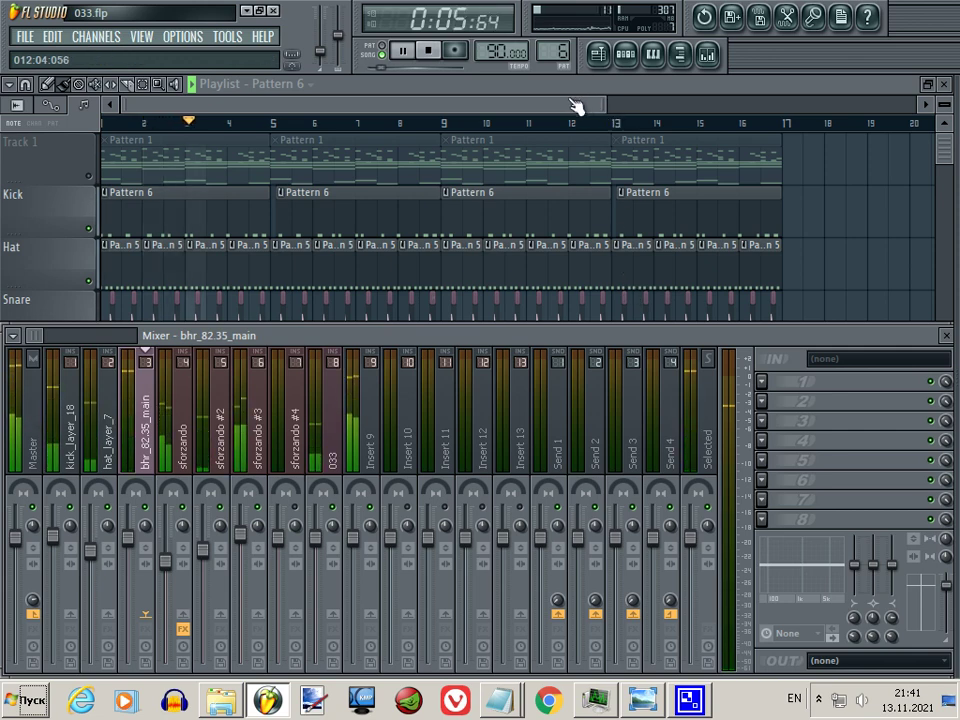
# Bring up the channel rack over the mixer and stop playback.
pyautogui.click(624, 56)
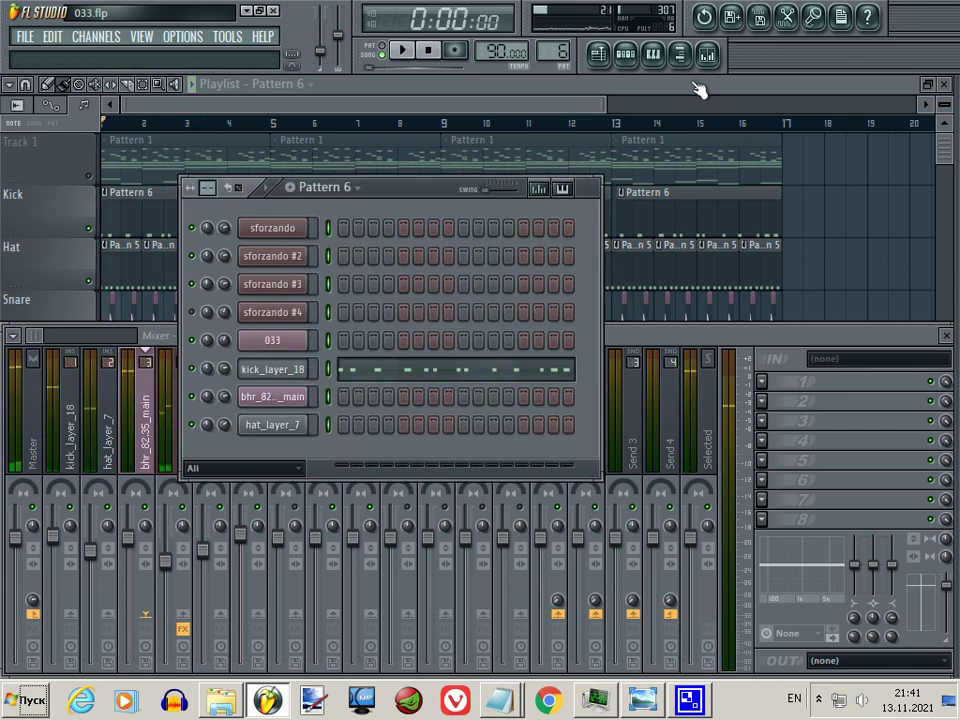
# Insert a FreeAlpha synth channel after the bhr_82.35_main channel and collapse its plugin window.
pyautogui.press('space')
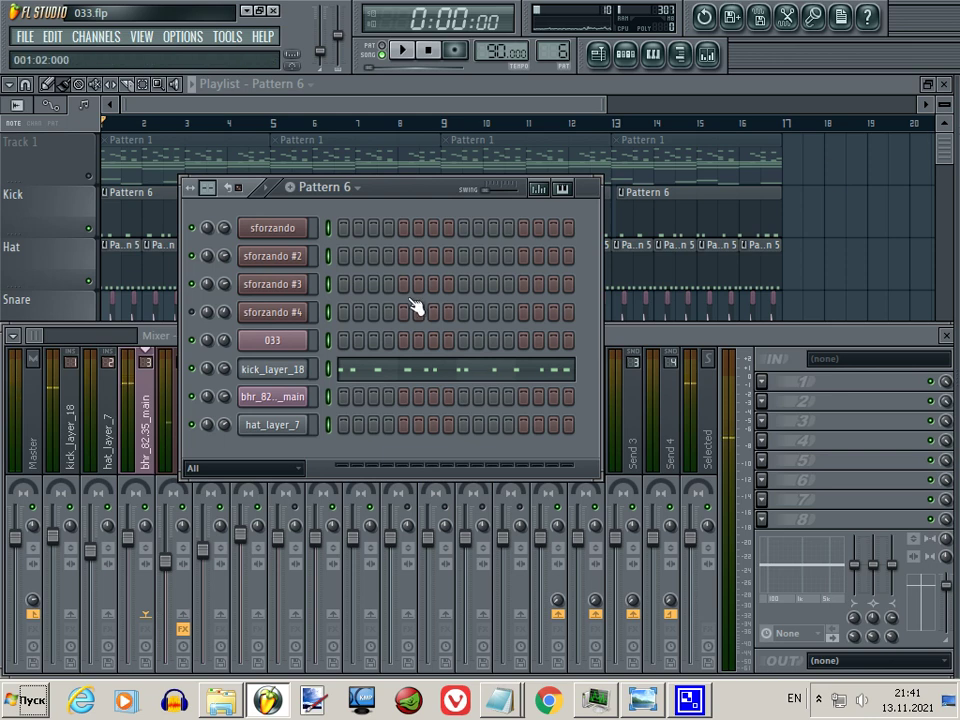
pyautogui.rightClick(298, 424)
pyautogui.moveTo(390, 601)
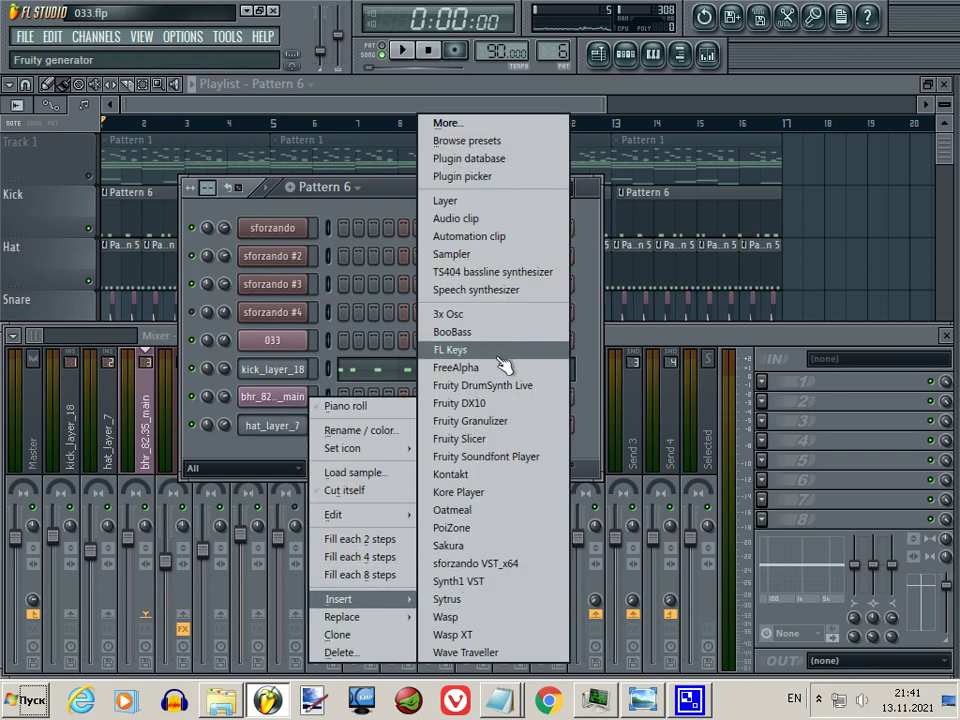
pyautogui.click(497, 367)
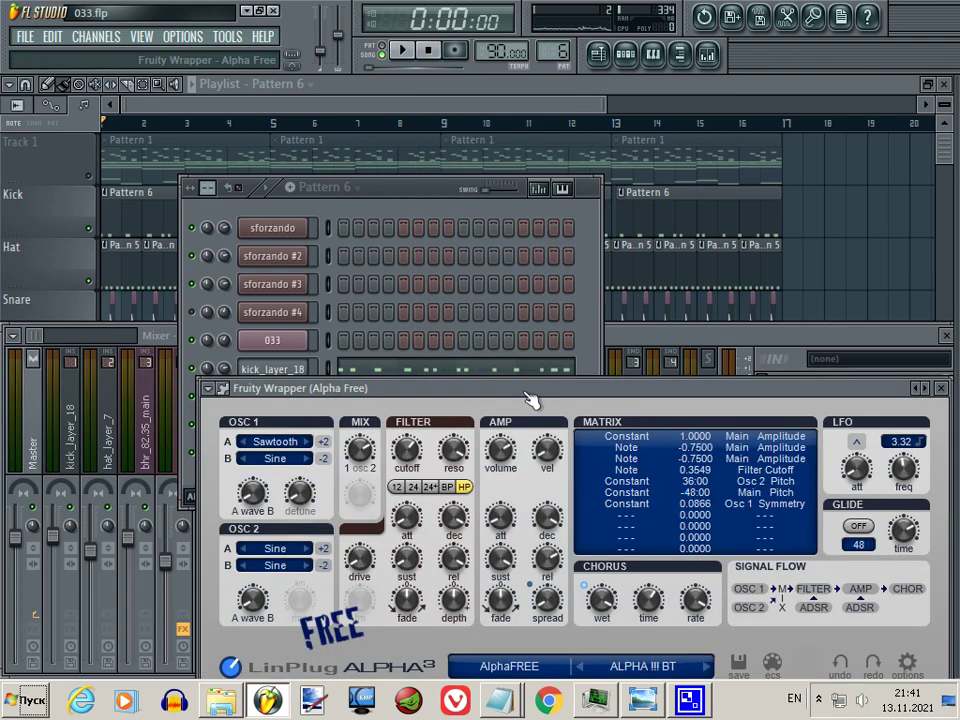
pyautogui.doubleClick(525, 390)
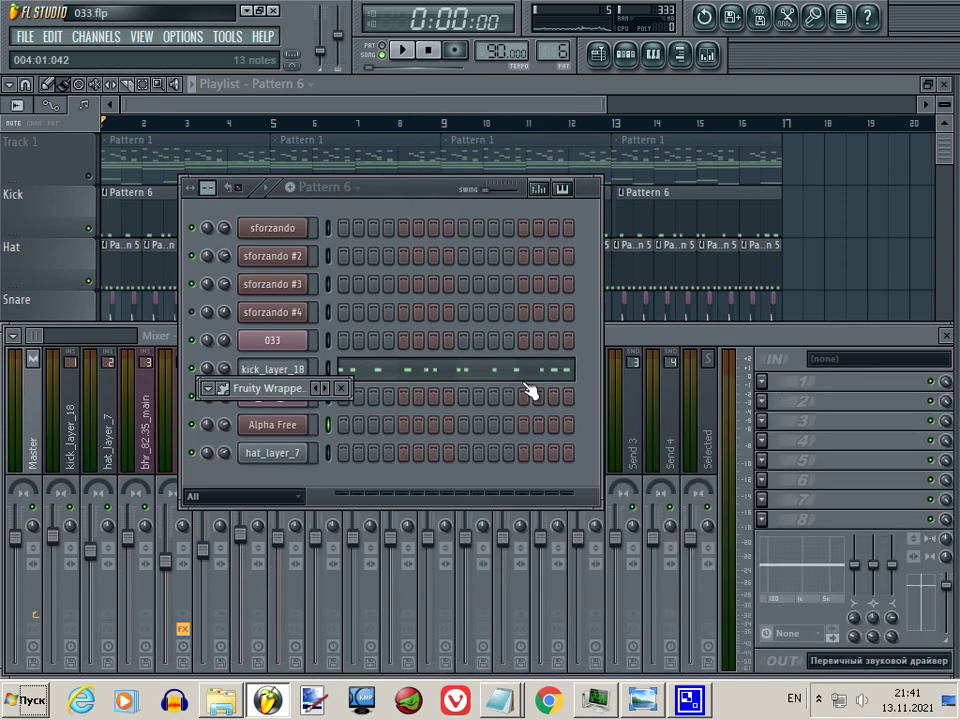
# Copy the sforzando #3 notes of Pattern 4 into the Alpha Free channel of Pattern 7, leaving none on Alpha Free in Pattern 4.
pyautogui.click(568, 116)
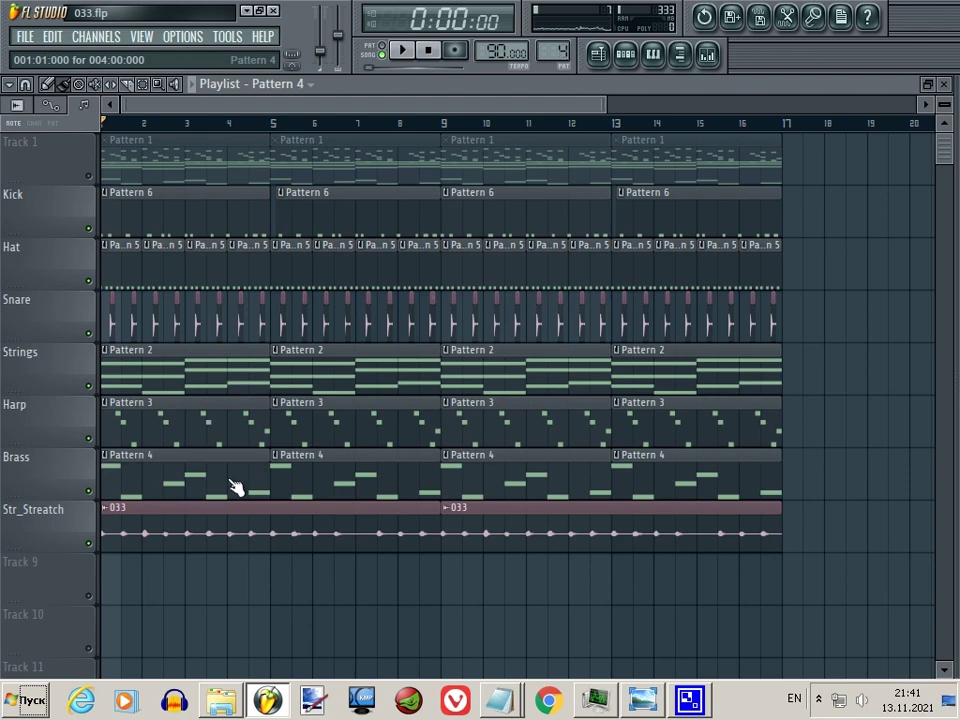
pyautogui.click(626, 55)
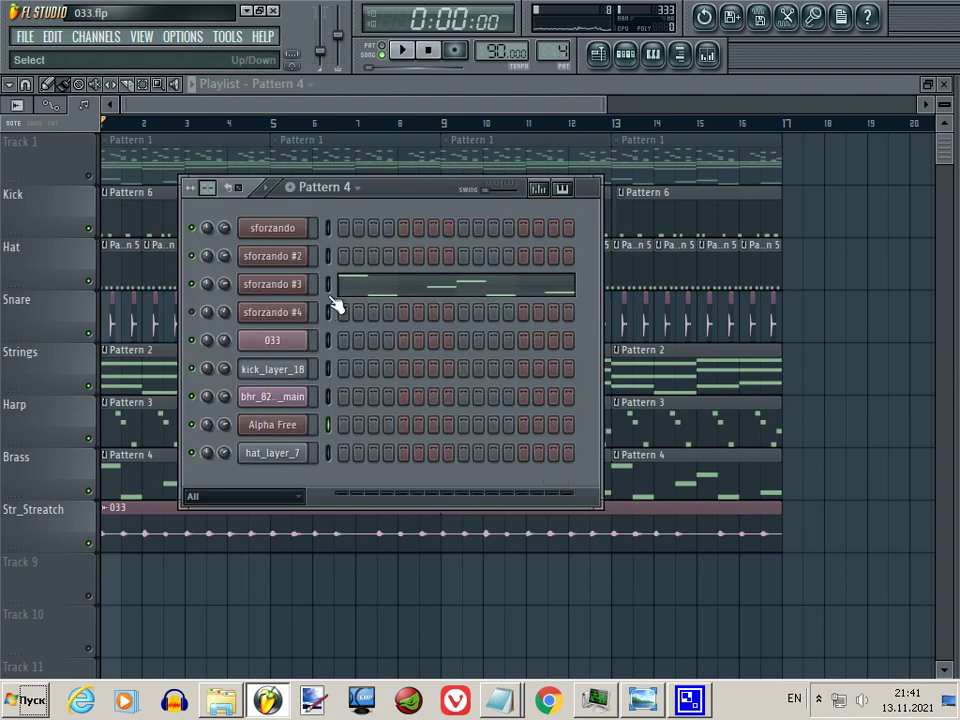
pyautogui.click(302, 430)
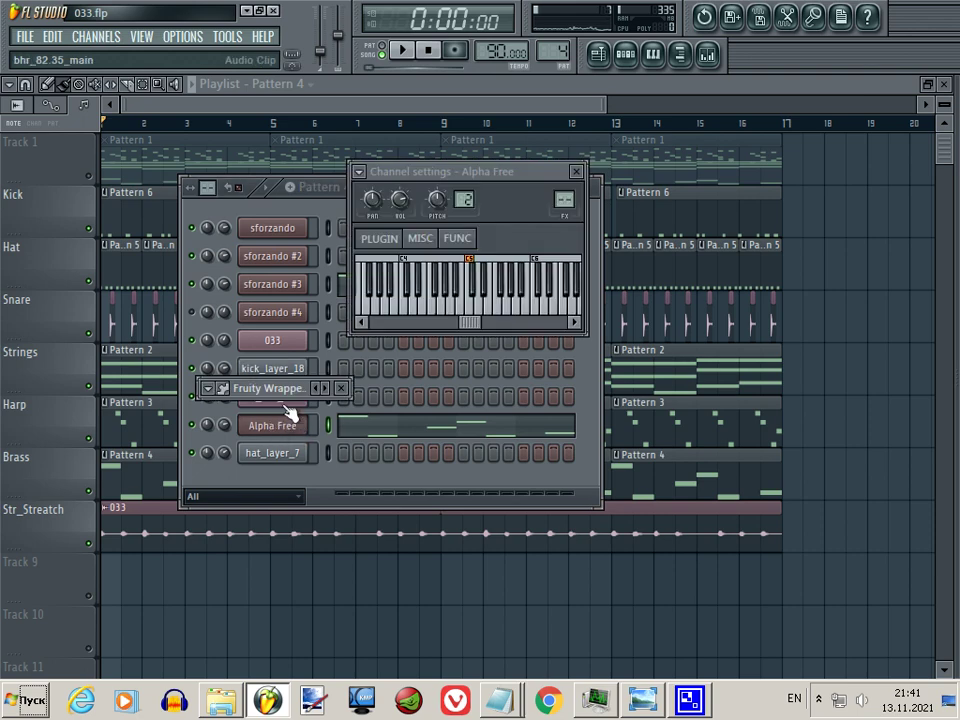
pyautogui.press('x')
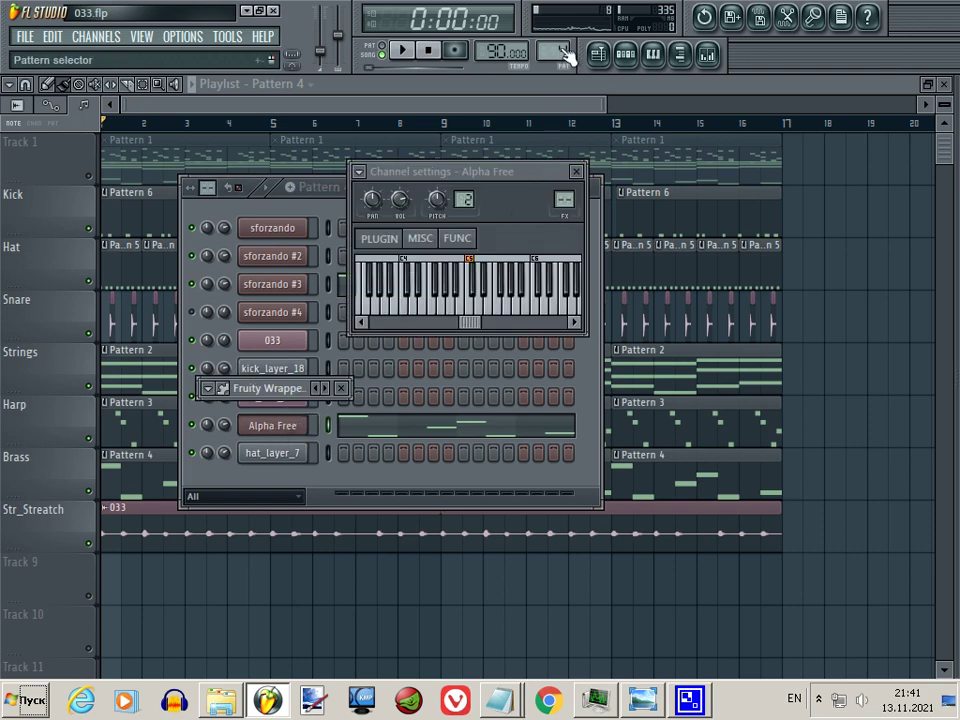
pyautogui.click(285, 483)
pyautogui.hotkey('ctrl', 'x')
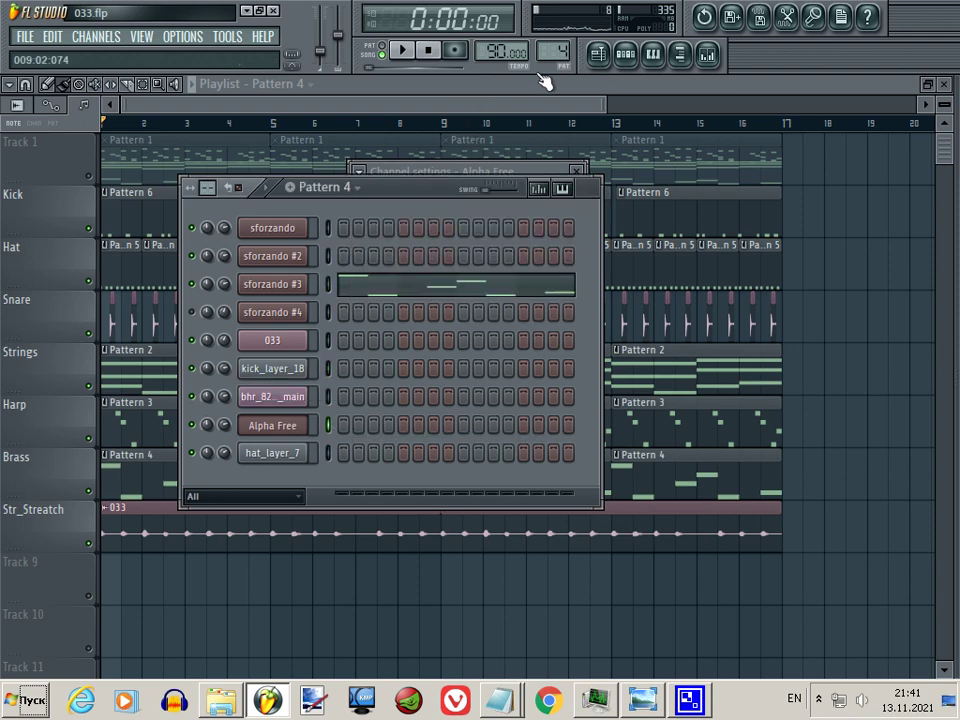
pyautogui.scroll(3, 550, 55)
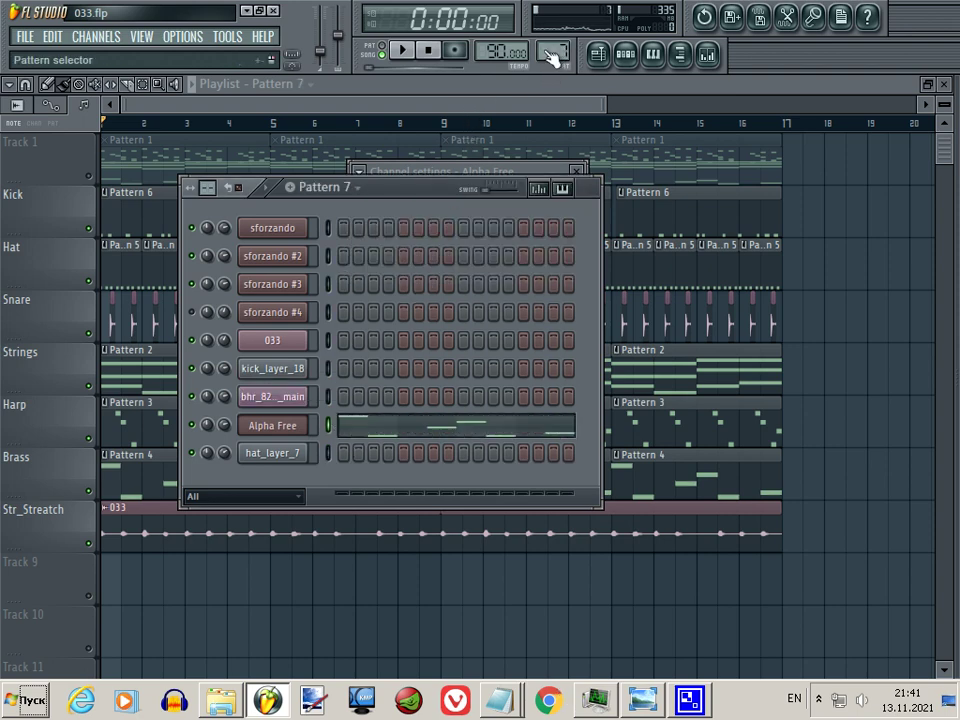
# Load the hiphop bass BT sound into the Alpha Free synth and collapse its plugin window.
pyautogui.doubleClick(291, 425)
pyautogui.moveTo(225, 424)
pyautogui.mouseDown()
pyautogui.moveTo(232, 446)
pyautogui.moveTo(229, 434)
pyautogui.mouseUp()
pyautogui.click(267, 426)
pyautogui.click(270, 426)
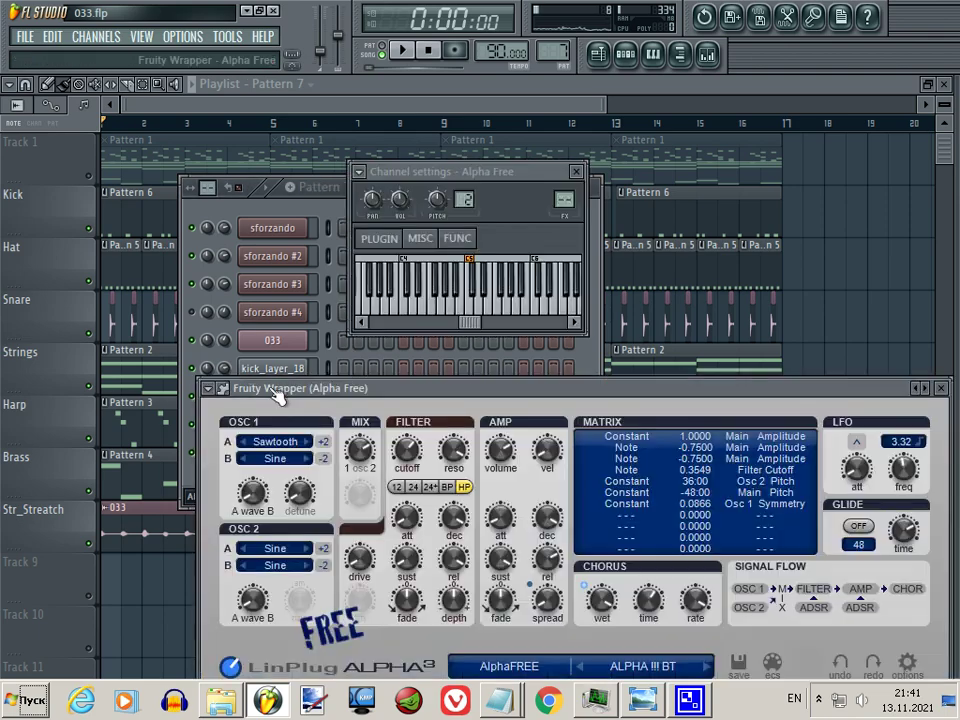
pyautogui.moveTo(378, 390); pyautogui.dragTo(279, 189)
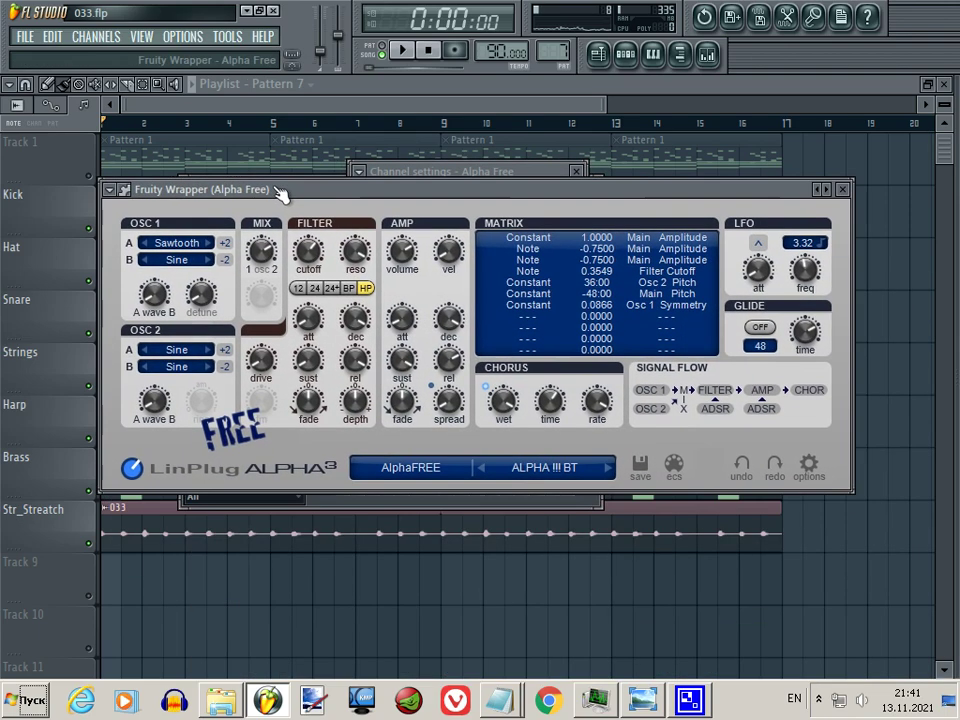
pyautogui.click(537, 475)
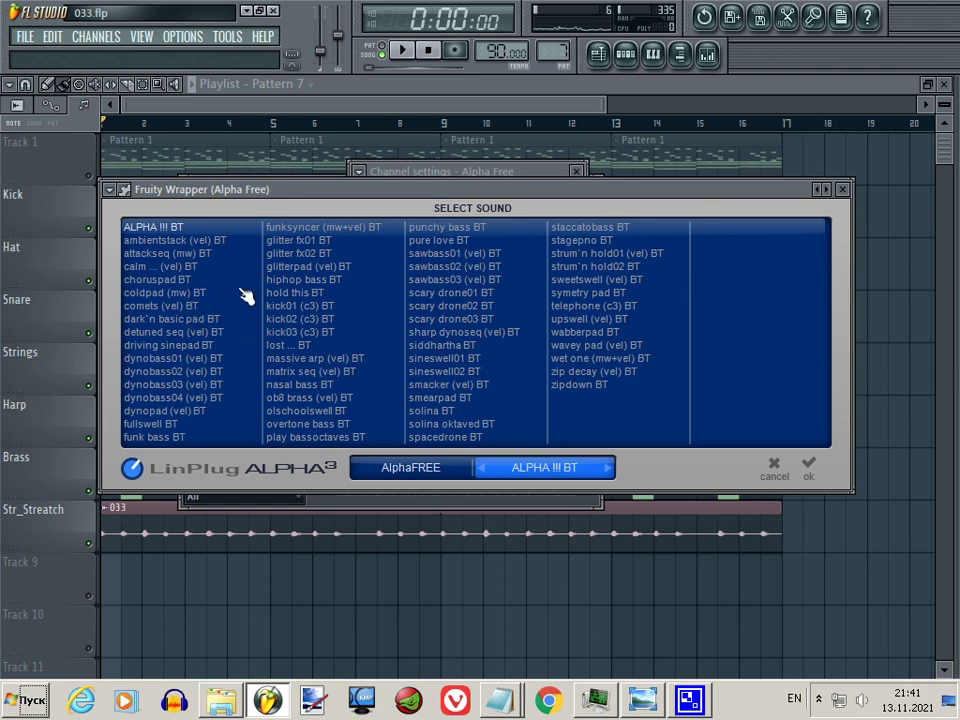
pyautogui.click(307, 287)
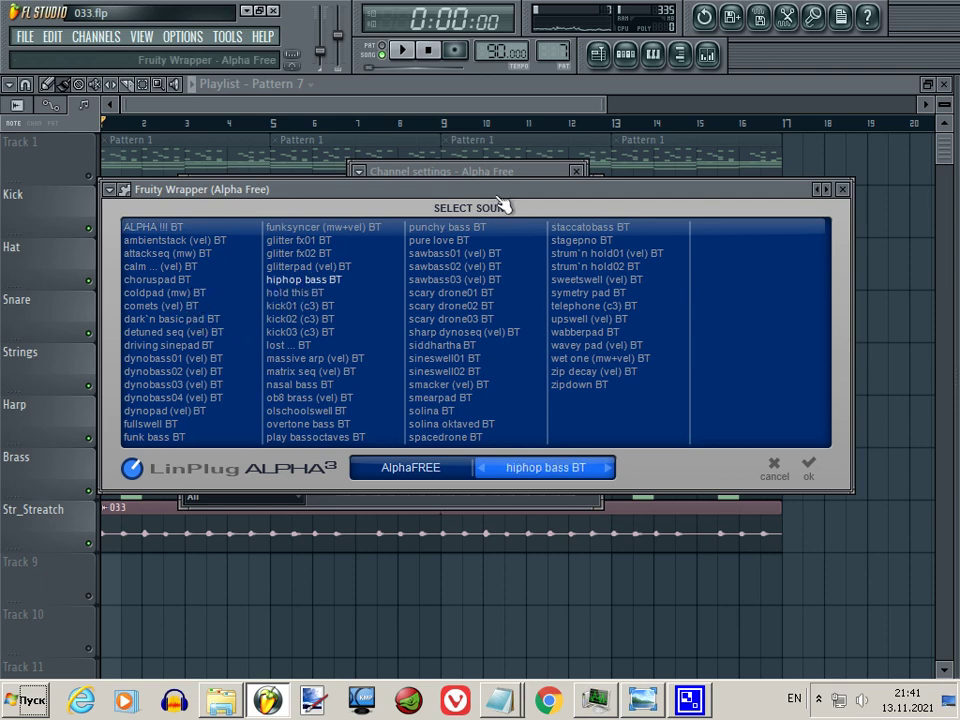
pyautogui.doubleClick(499, 189)
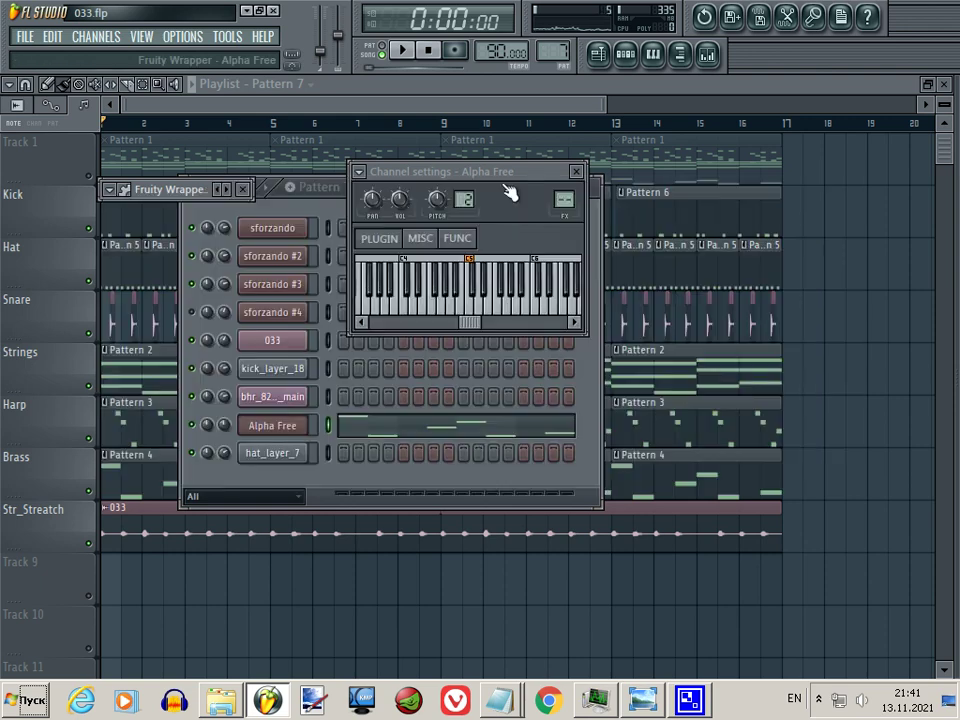
# Place Pattern 7 clips on Track 9 across bars 1 to 16, start playback and bring up the channel rack.
pyautogui.click(335, 425)
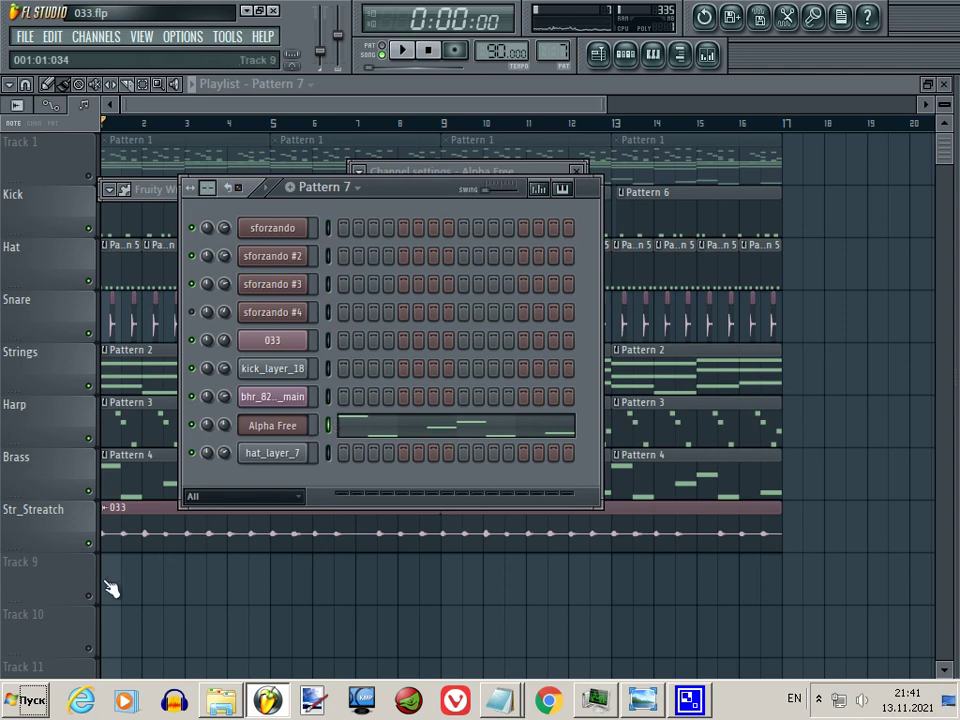
pyautogui.moveTo(110, 588)
pyautogui.mouseDown()
pyautogui.moveTo(593, 585)
pyautogui.moveTo(364, 594)
pyautogui.mouseUp()
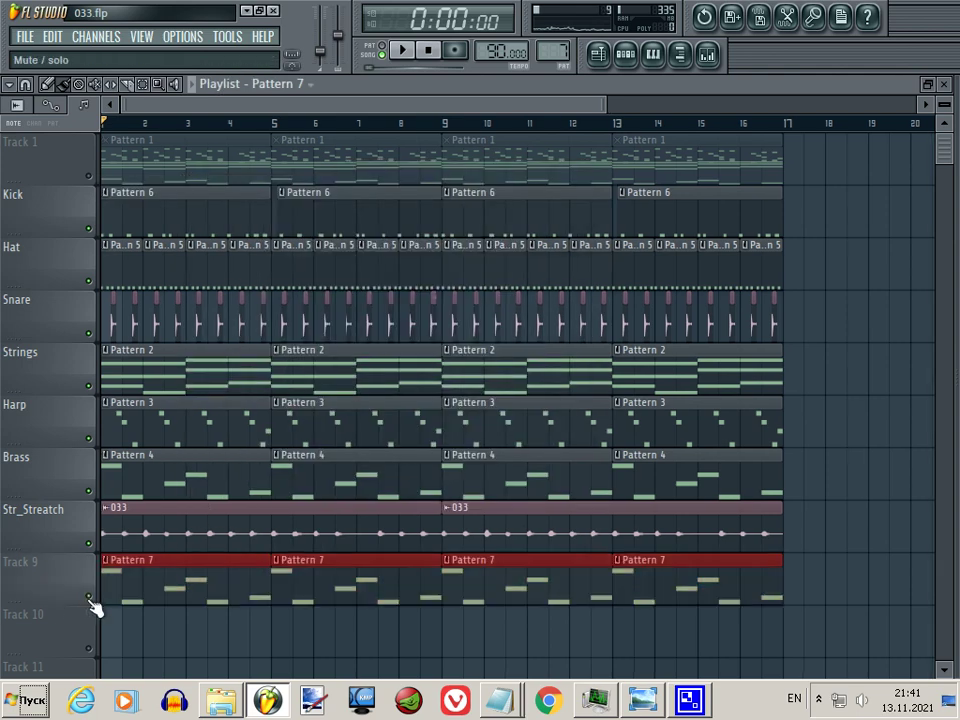
pyautogui.press('space')
pyautogui.click(634, 56)
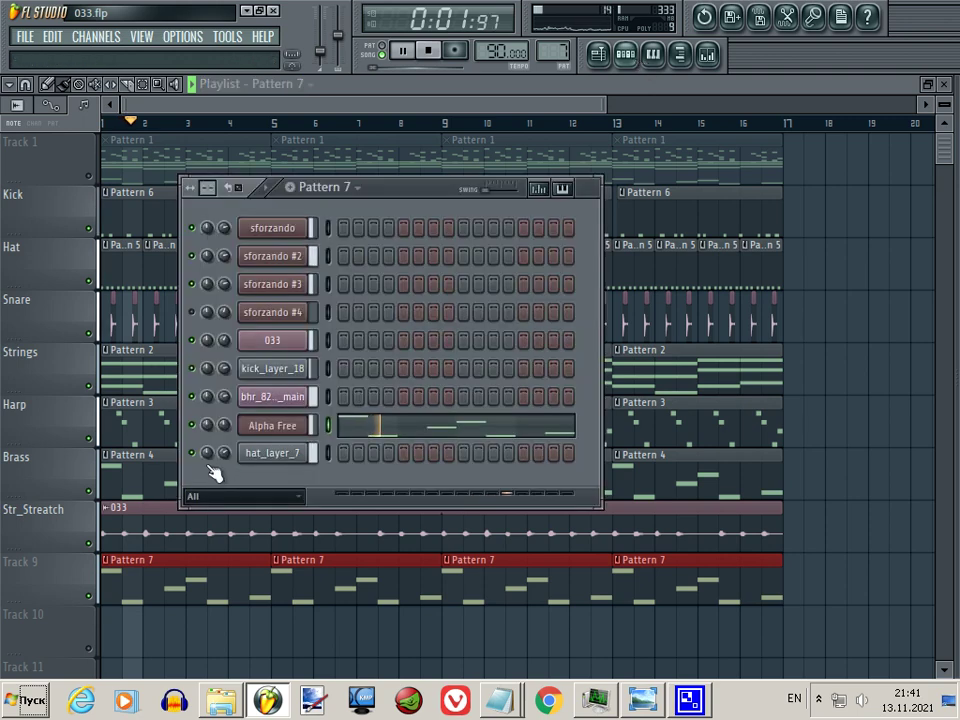
pyautogui.press('space')
pyautogui.rightClick(191, 425)
pyautogui.press('space')
pyautogui.press('space')
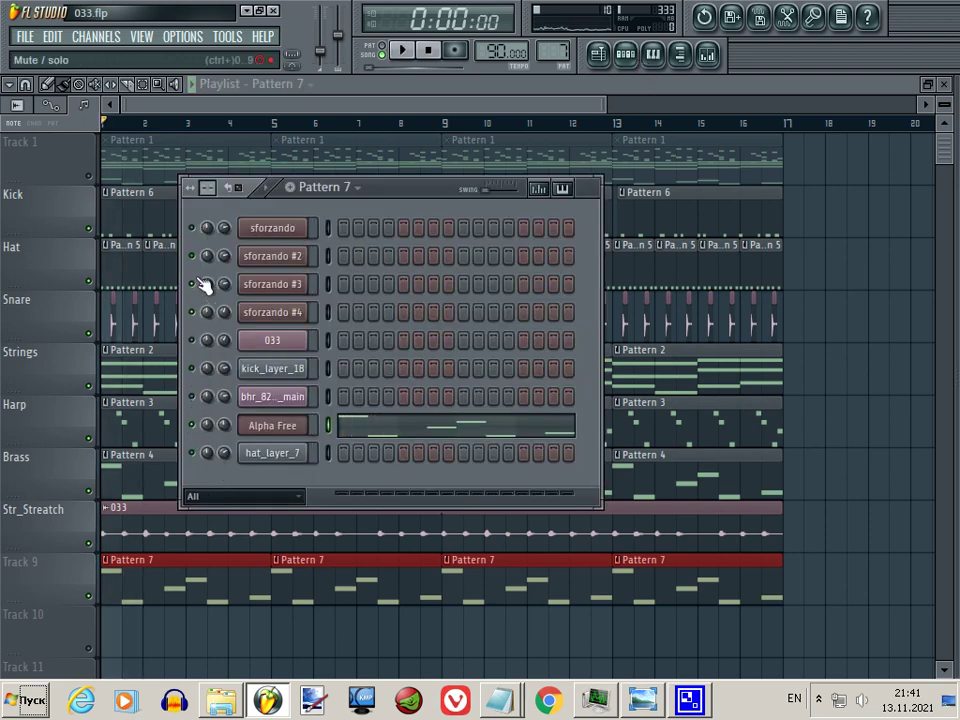
pyautogui.press('space')
pyautogui.moveTo(229, 420); pyautogui.dragTo(240, 386)
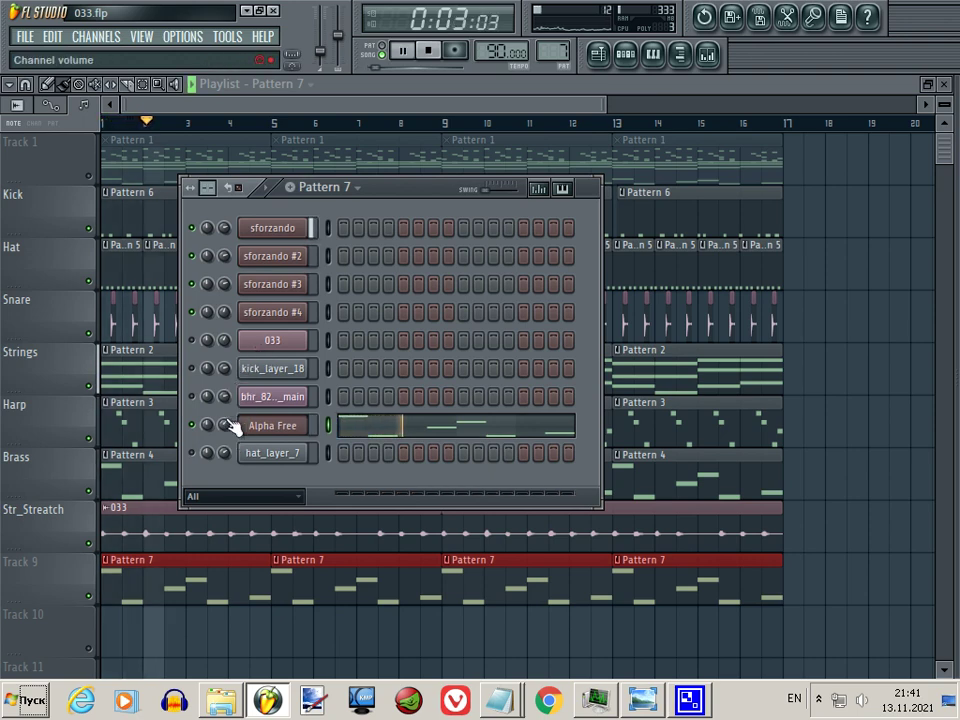
# Transpose the Alpha Free notes in Pattern 7 up two octaves and readjust the channel's volume during playback.
pyautogui.click(386, 437)
pyautogui.press('space')
pyautogui.hotkey('ctrl', 'Up')
pyautogui.hotkey('ctrl', 'Up')
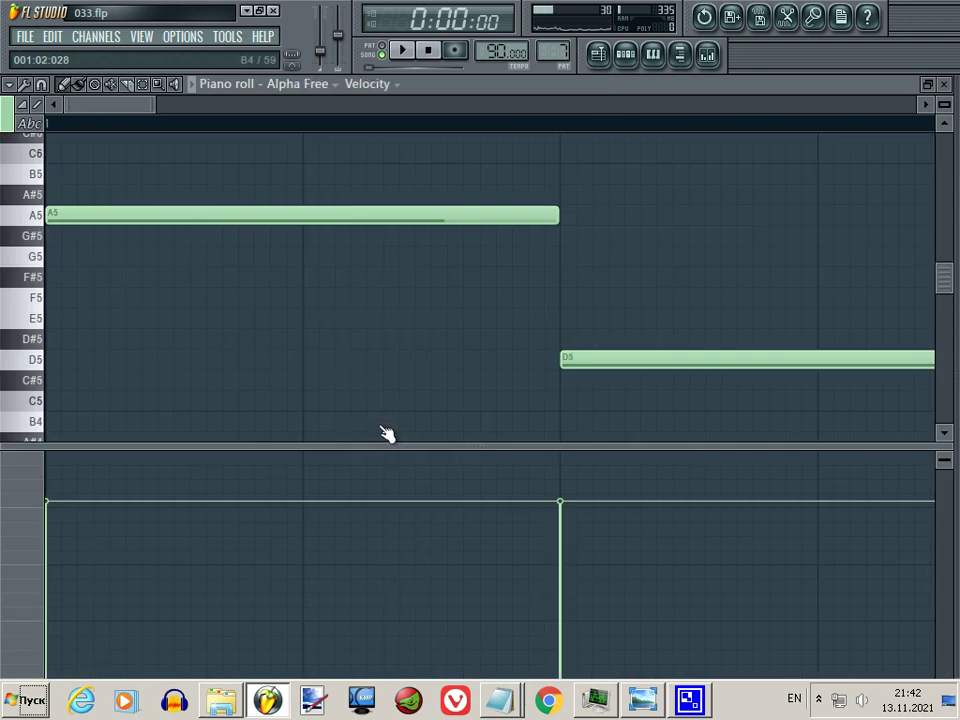
pyautogui.press('space')
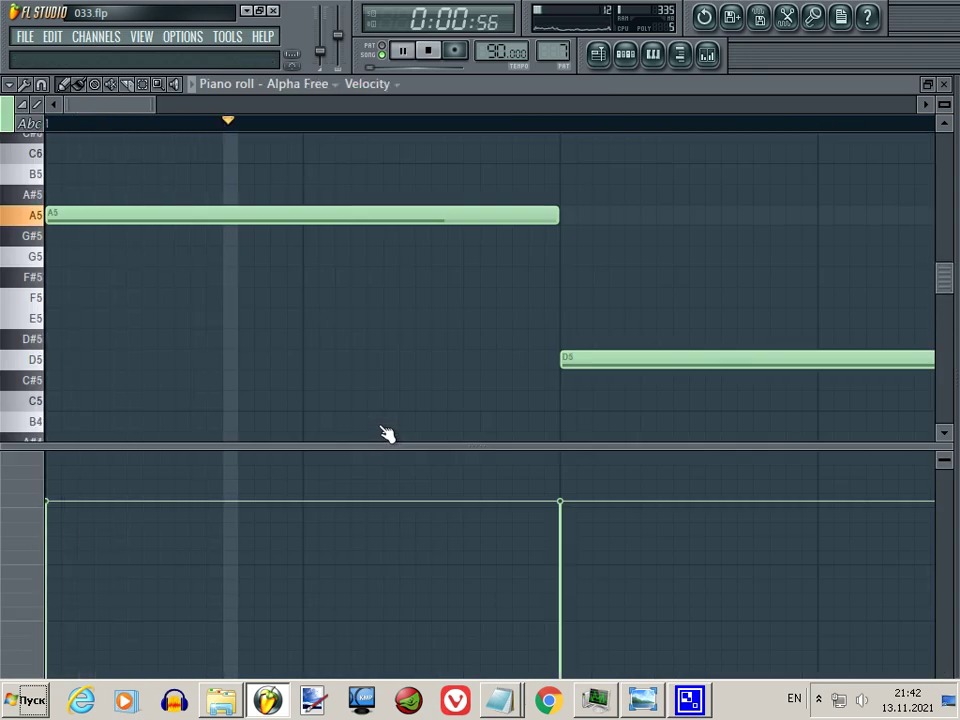
pyautogui.click(630, 54)
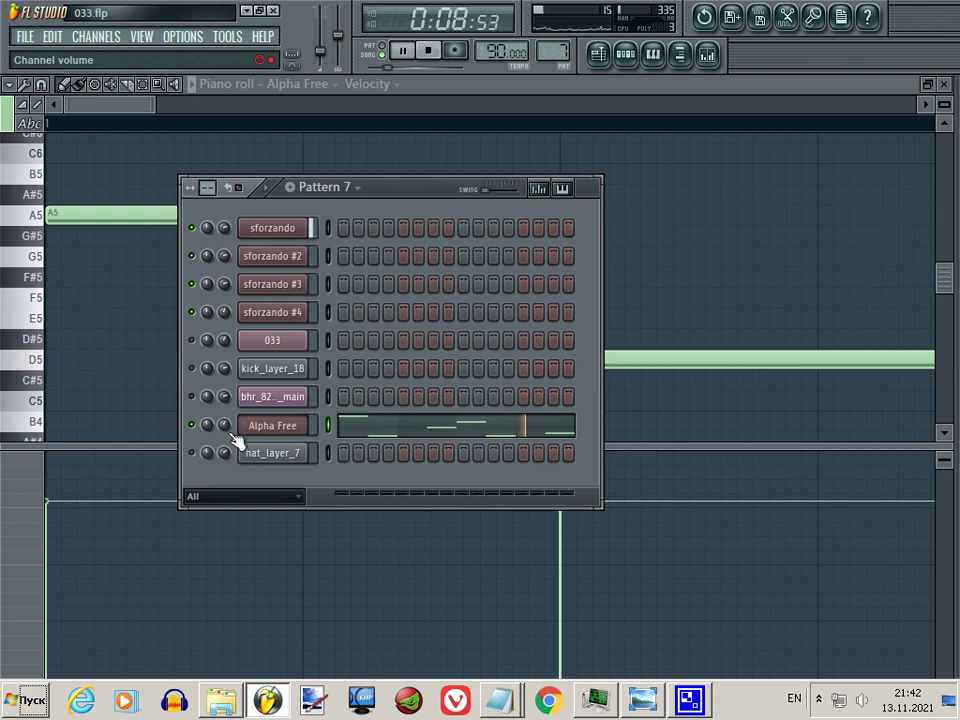
pyautogui.moveTo(233, 432); pyautogui.dragTo(236, 440)
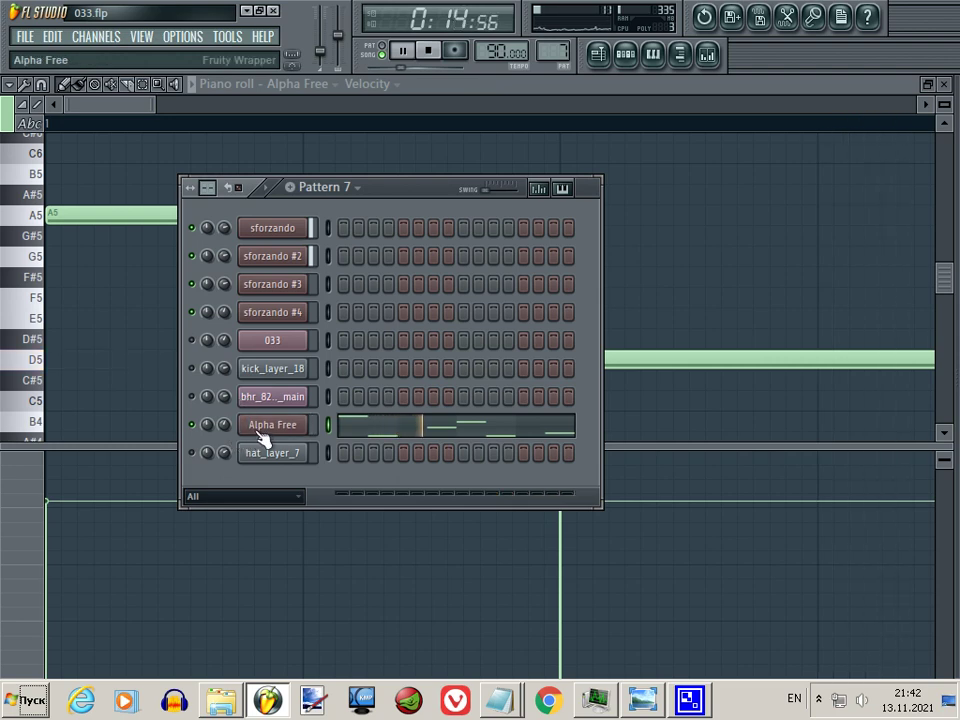
# Assign the Alpha Free channel to mixer track 10, linking it so the track takes the channel's name.
pyautogui.click(268, 424)
pyautogui.doubleClick(562, 203)
pyautogui.moveTo(557, 204); pyautogui.dragTo(566, 130)
pyautogui.press('space')
pyautogui.rightClick(418, 443)
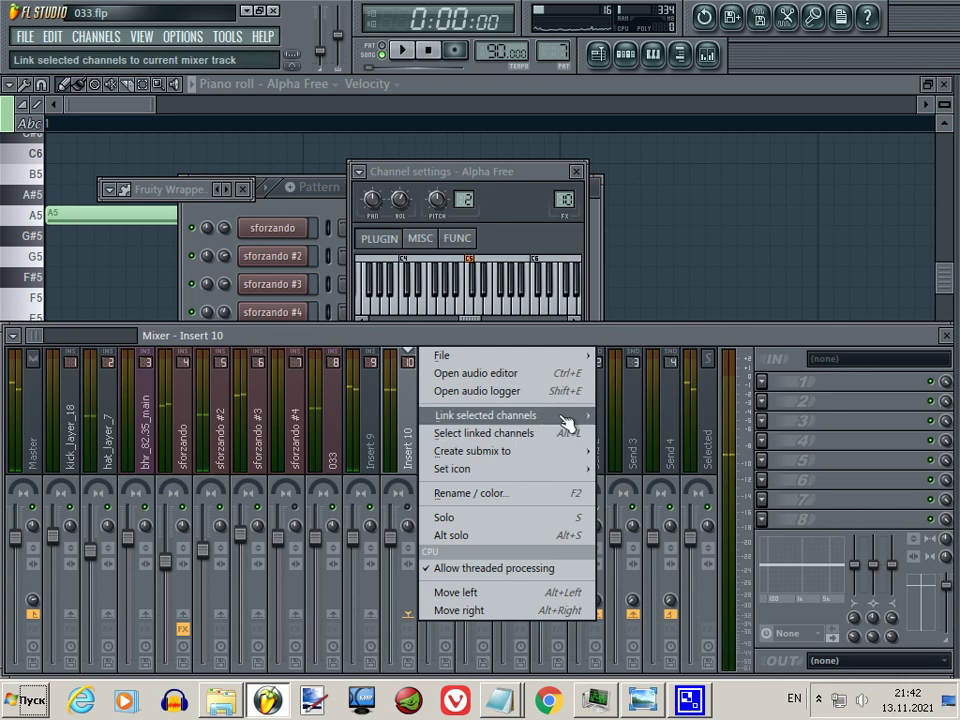
pyautogui.click(630, 414)
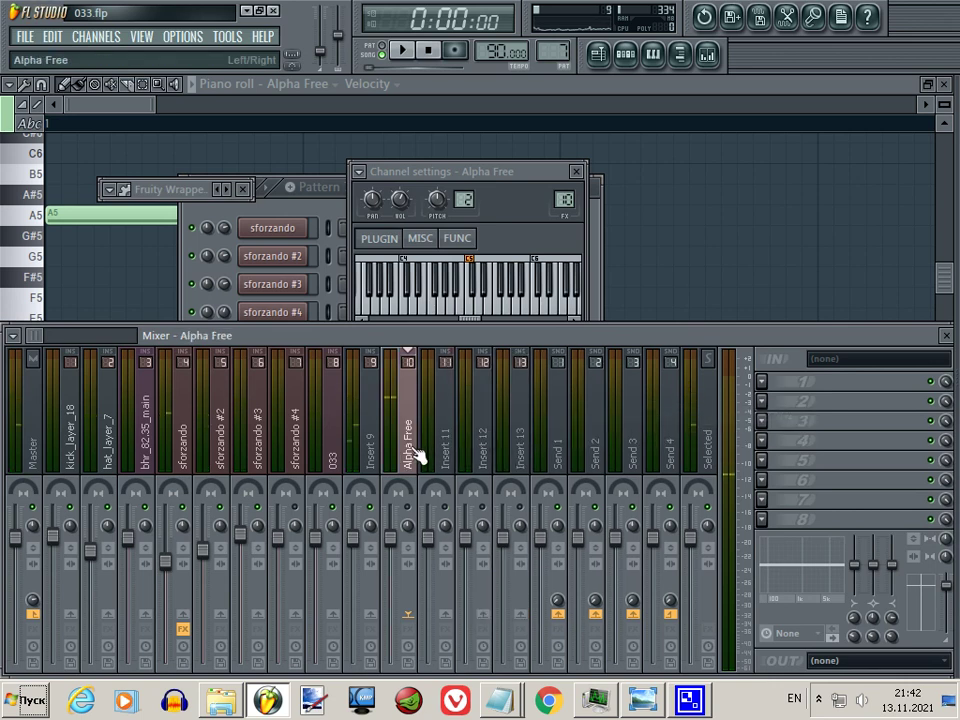
# Move the Alpha Free mixer track to insert 4, between bhr_82.35_main and sforzando.
pyautogui.hotkey('alt', 'Left')
pyautogui.hotkey('alt', 'Left')
pyautogui.hotkey('alt', 'Left')
pyautogui.hotkey('alt', 'Left')
pyautogui.hotkey('alt', 'Left')
pyautogui.hotkey('alt', 'Left')
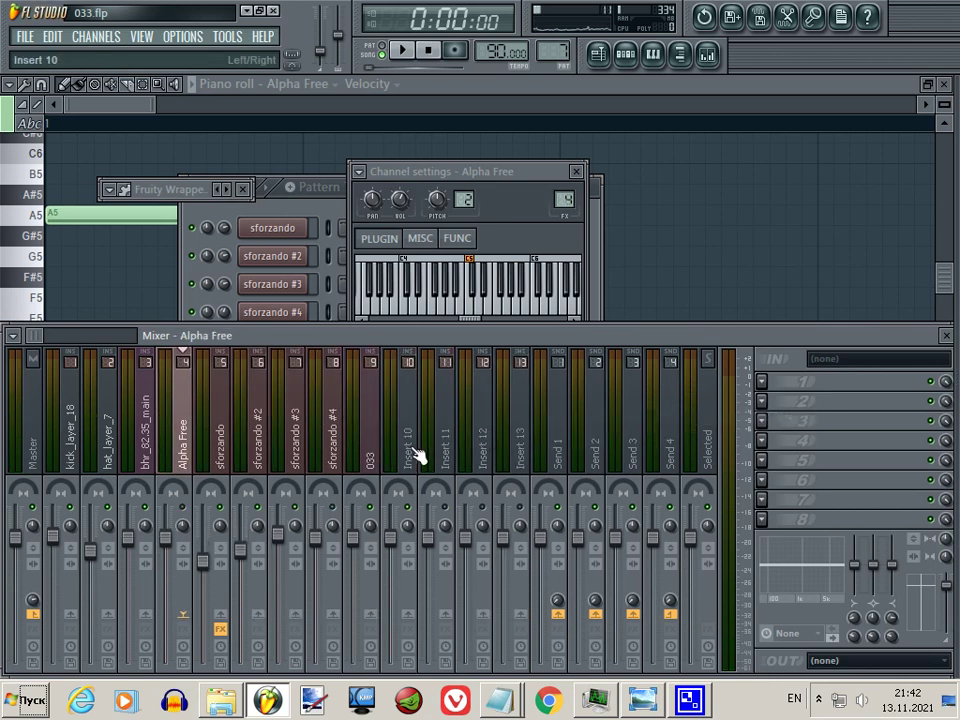
# Route the Alpha Free mixer track only to Insert 10, start playback and close the piano roll.
pyautogui.rightClick(410, 615)
pyautogui.click(422, 618)
pyautogui.click(422, 88)
pyautogui.press('space')
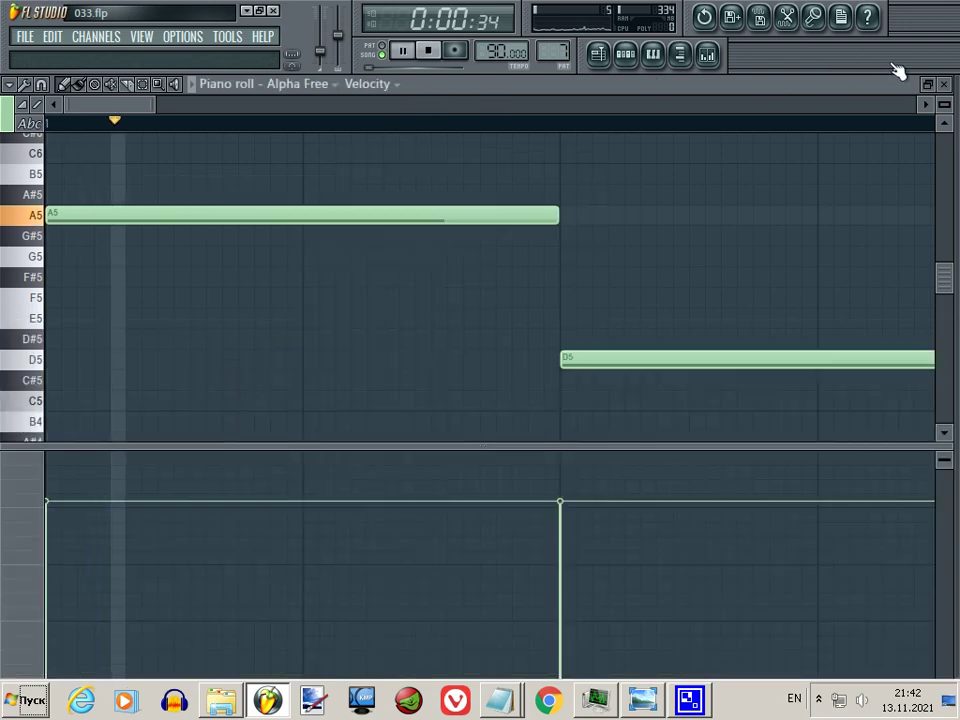
pyautogui.click(944, 84)
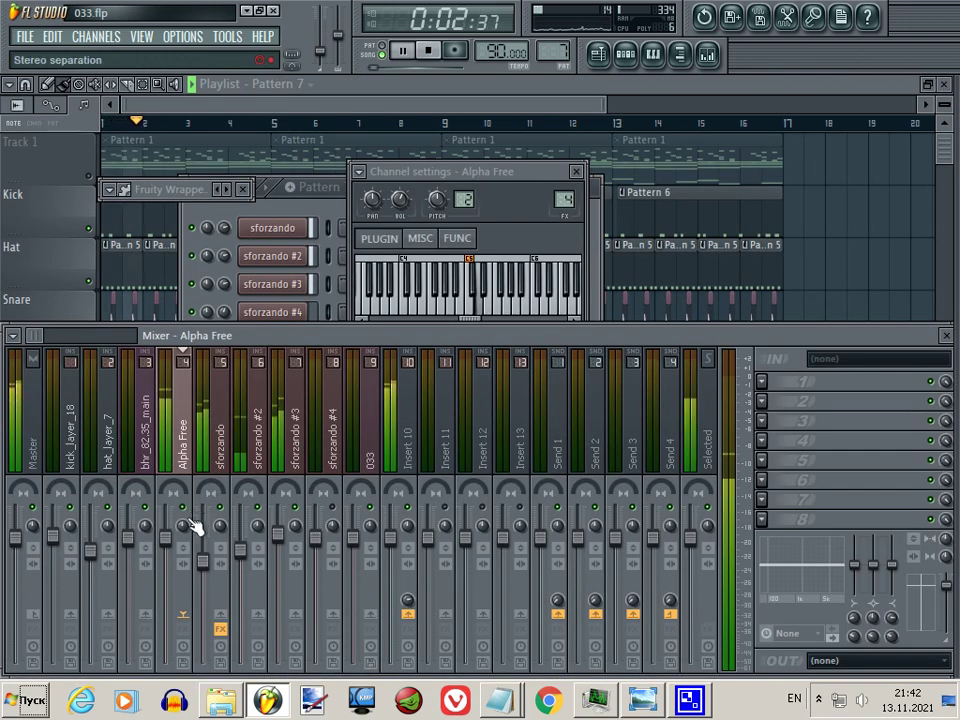
# Rename playlist Track 9 as Bass.
pyautogui.click(564, 111)
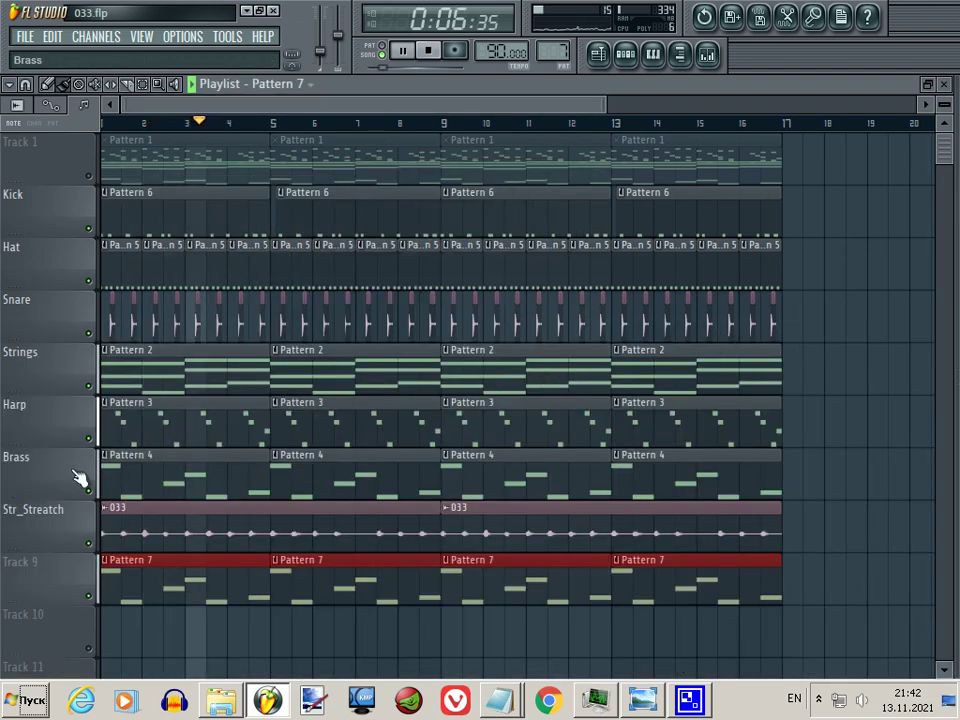
pyautogui.rightClick(77, 580)
pyautogui.click(158, 347)
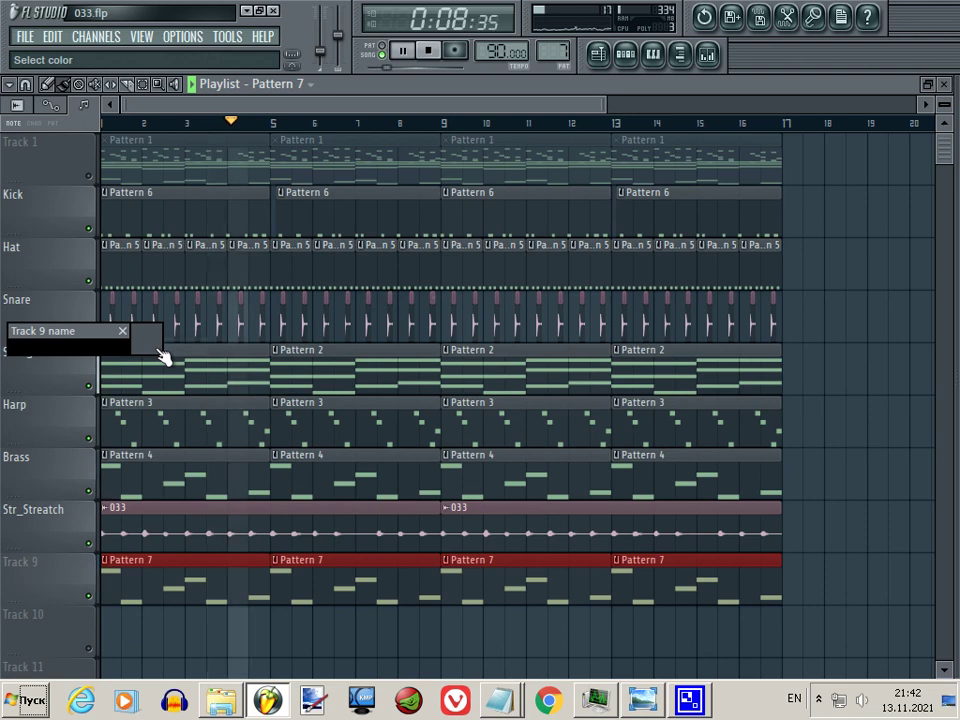
pyautogui.write('Bass')
pyautogui.press('Return')
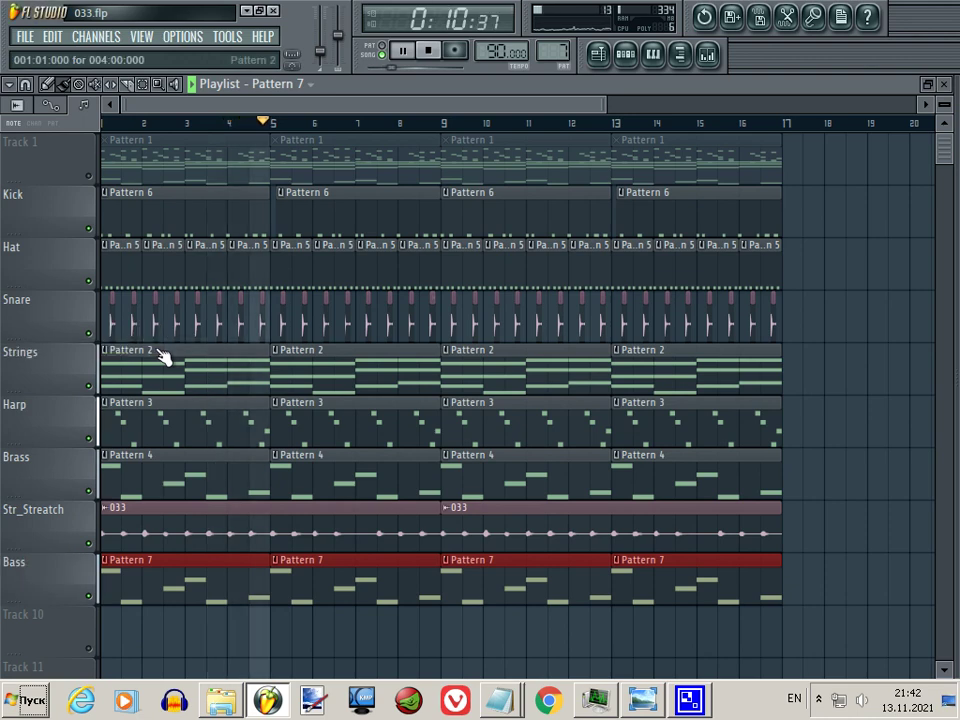
# Move the Bass playlist track up until it sits between the Snare and Strings tracks.
pyautogui.rightClick(77, 580)
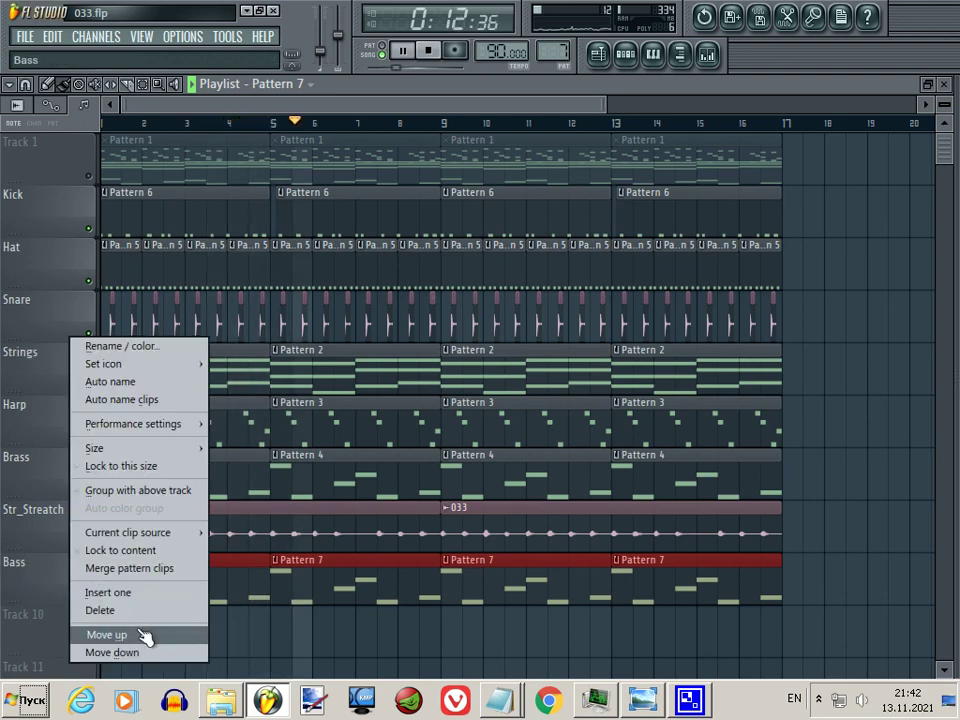
pyautogui.click(146, 634)
pyautogui.rightClick(81, 525)
pyautogui.click(146, 632)
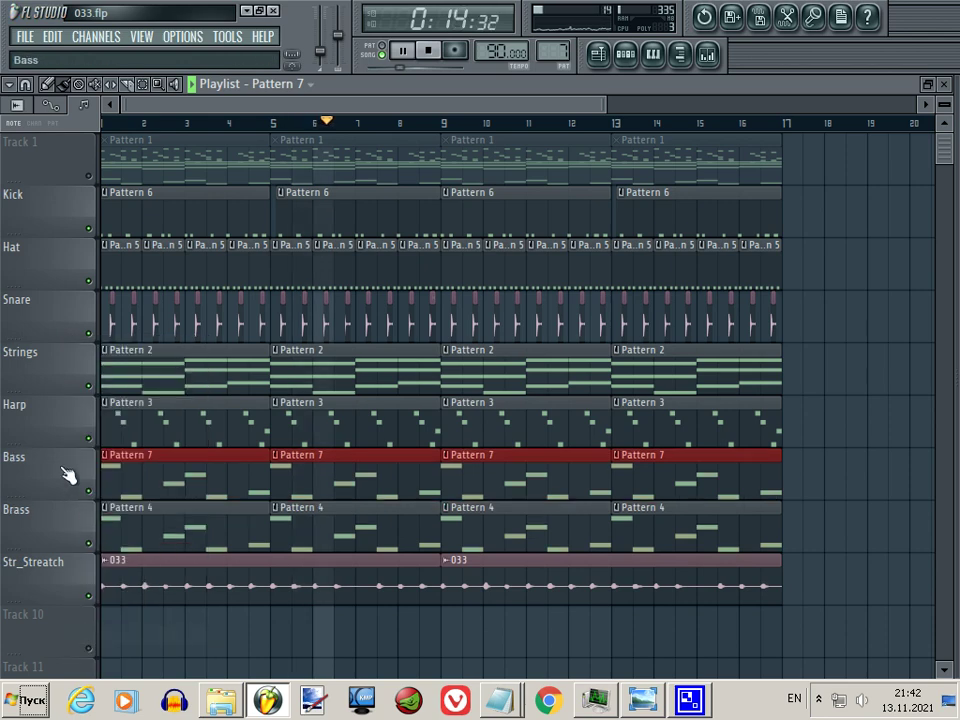
pyautogui.rightClick(66, 475)
pyautogui.click(133, 633)
pyautogui.rightClick(75, 424)
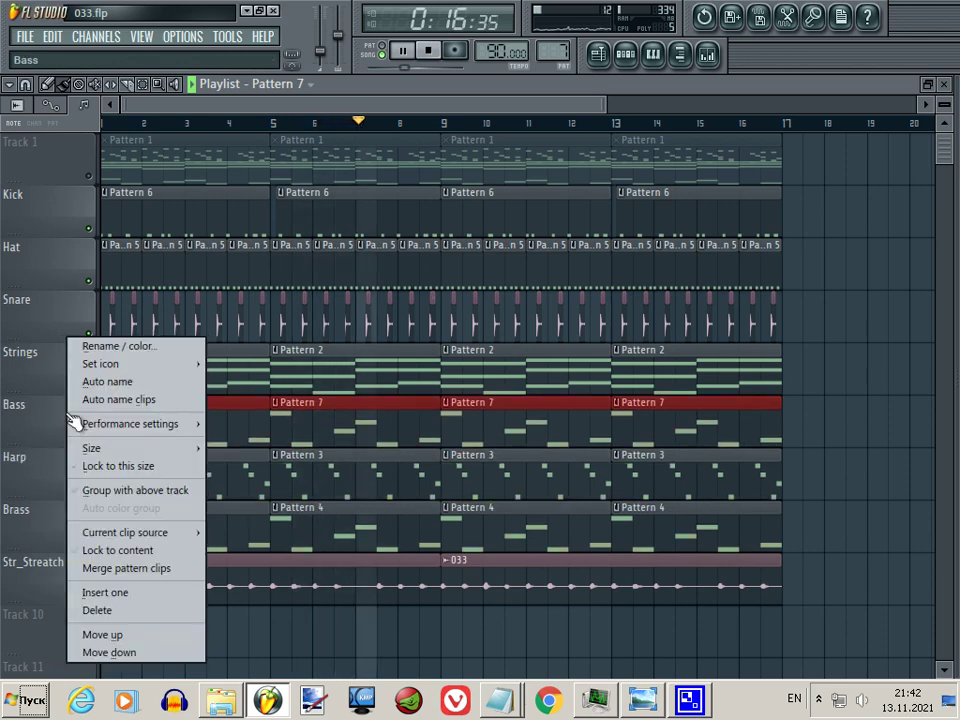
pyautogui.click(158, 642)
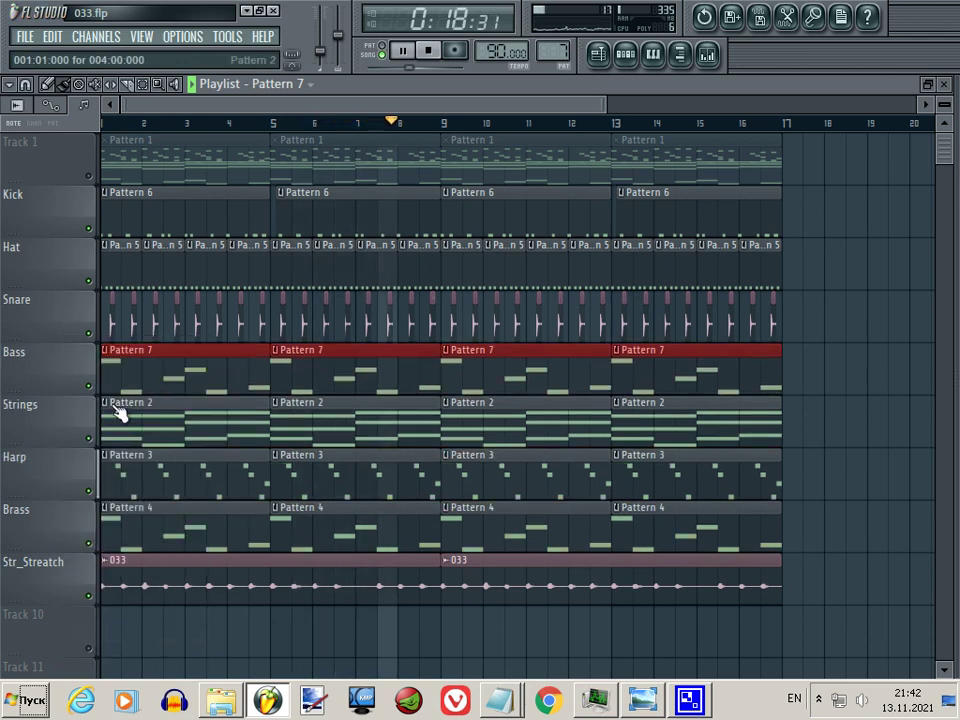
# Examine the channel activity and mixer track levels while the full arrangement plays.
pyautogui.click(625, 54)
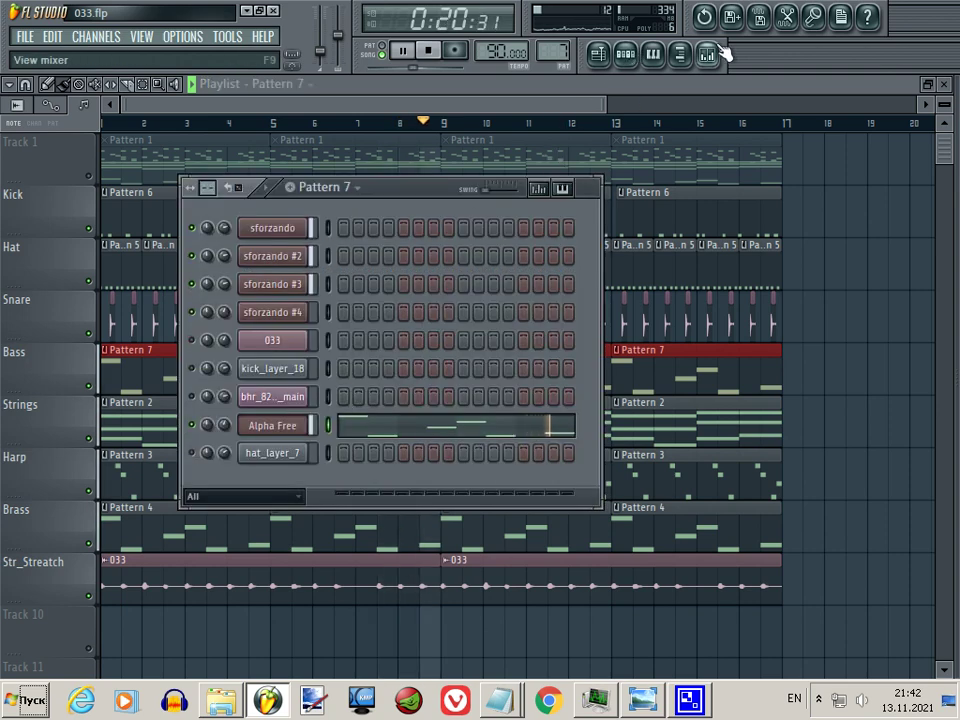
pyautogui.click(720, 50)
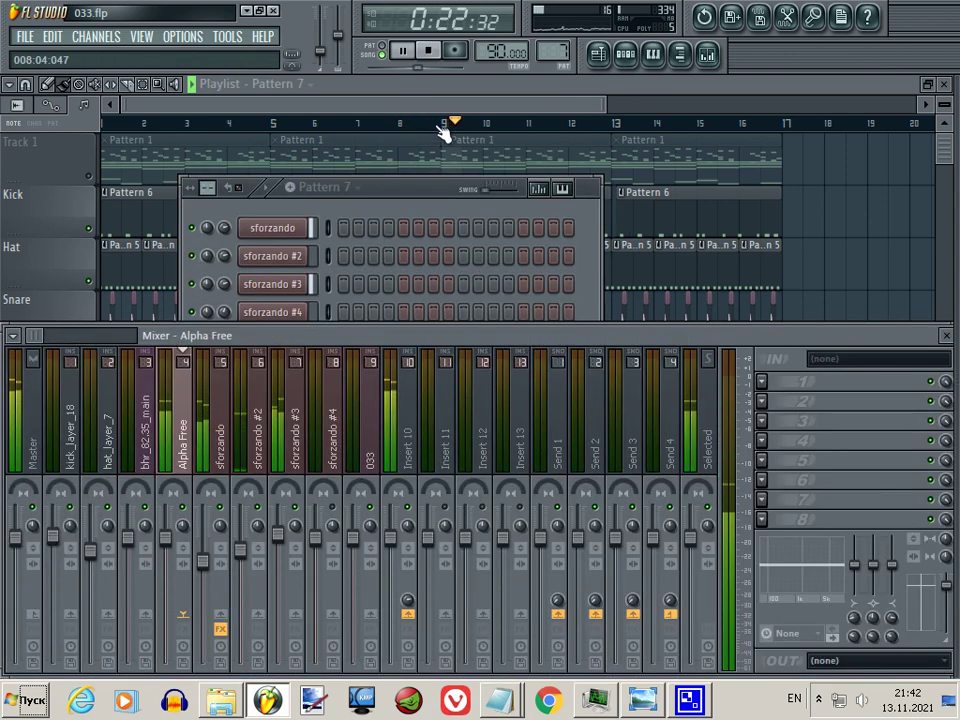
pyautogui.click(452, 114)
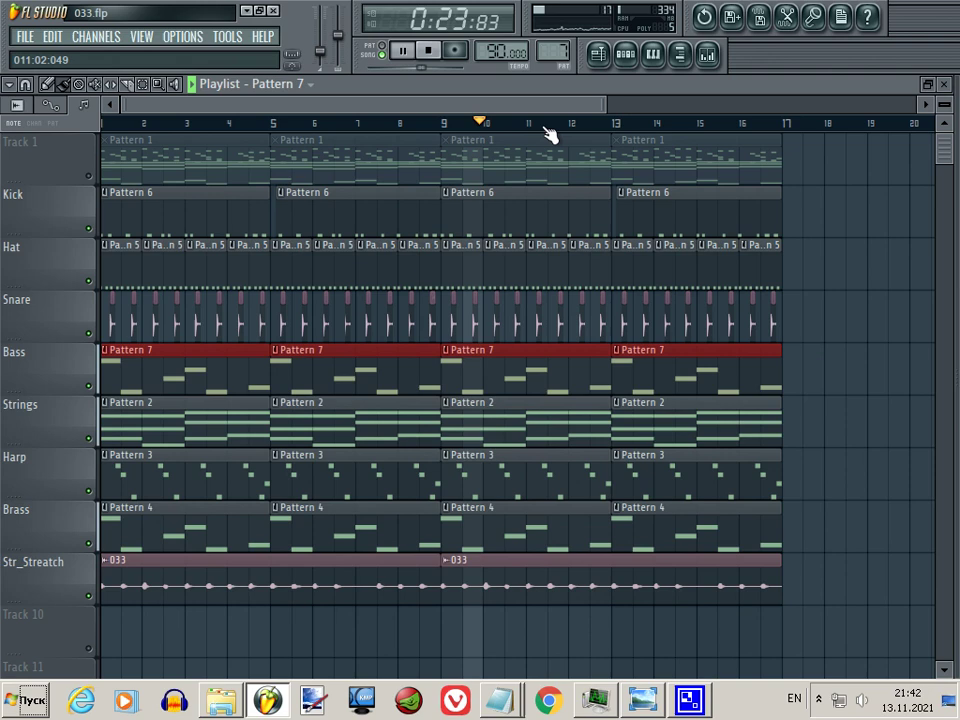
pyautogui.click(626, 56)
pyautogui.click(245, 497)
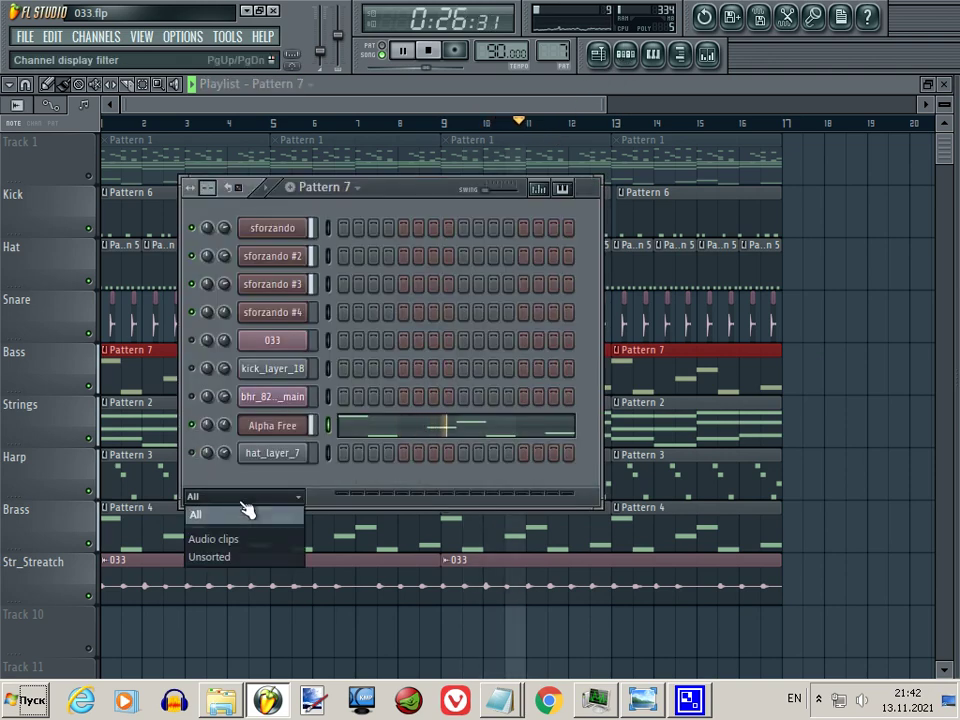
pyautogui.click(245, 512)
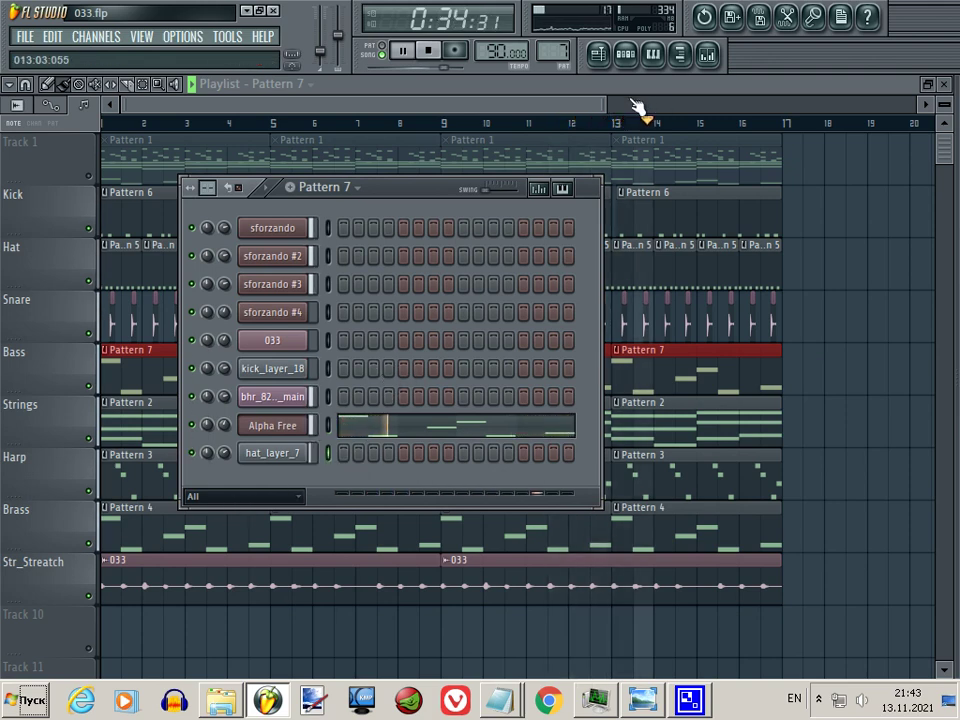
pyautogui.click(585, 108)
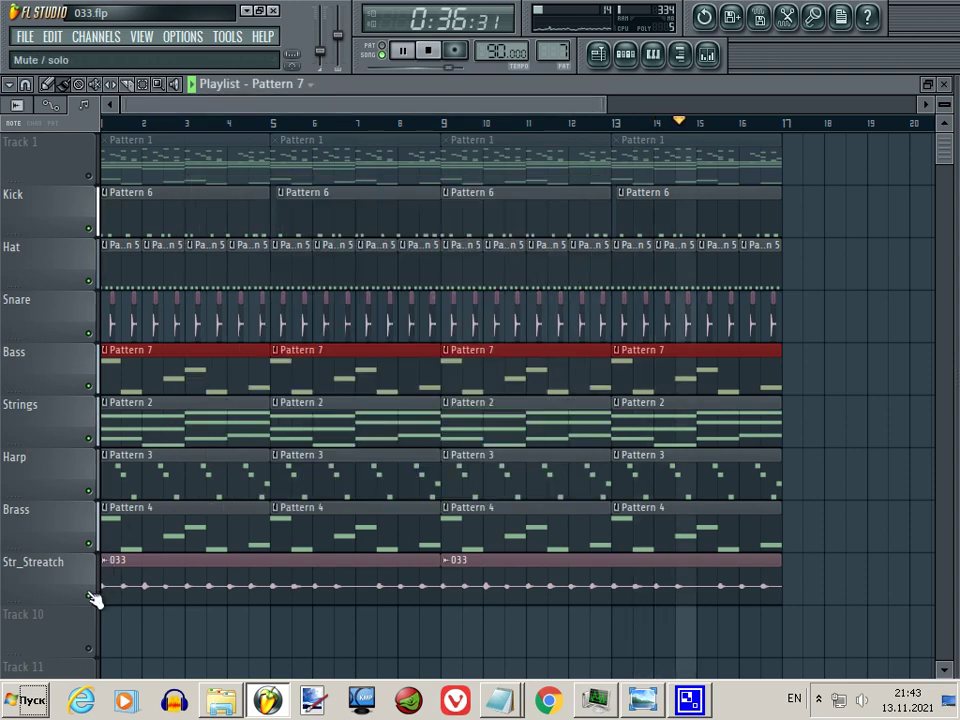
pyautogui.click(708, 56)
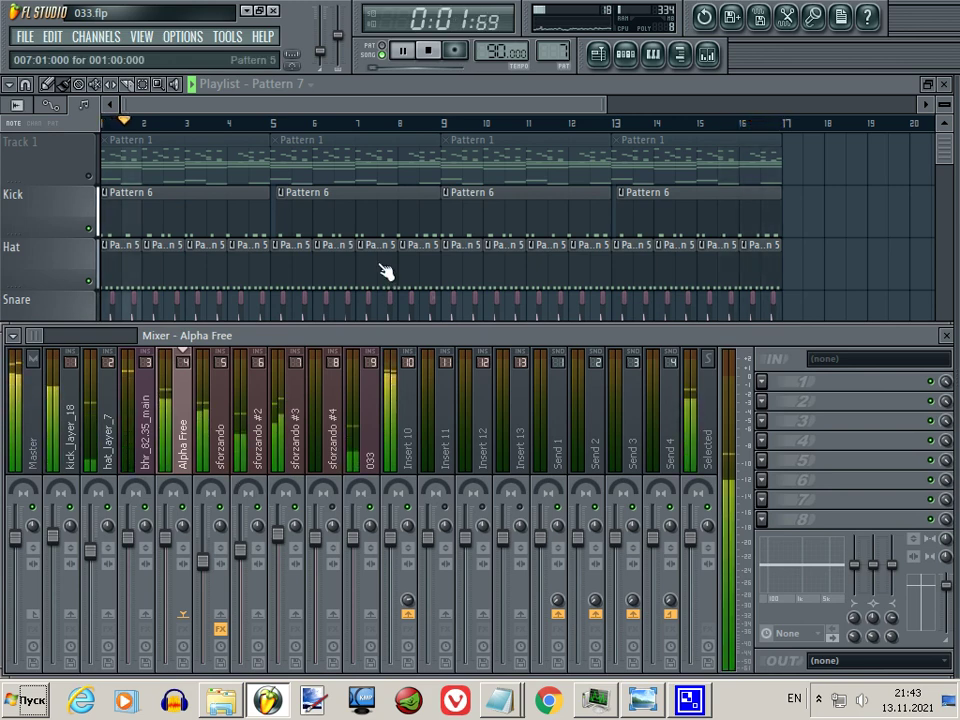
pyautogui.click(599, 58)
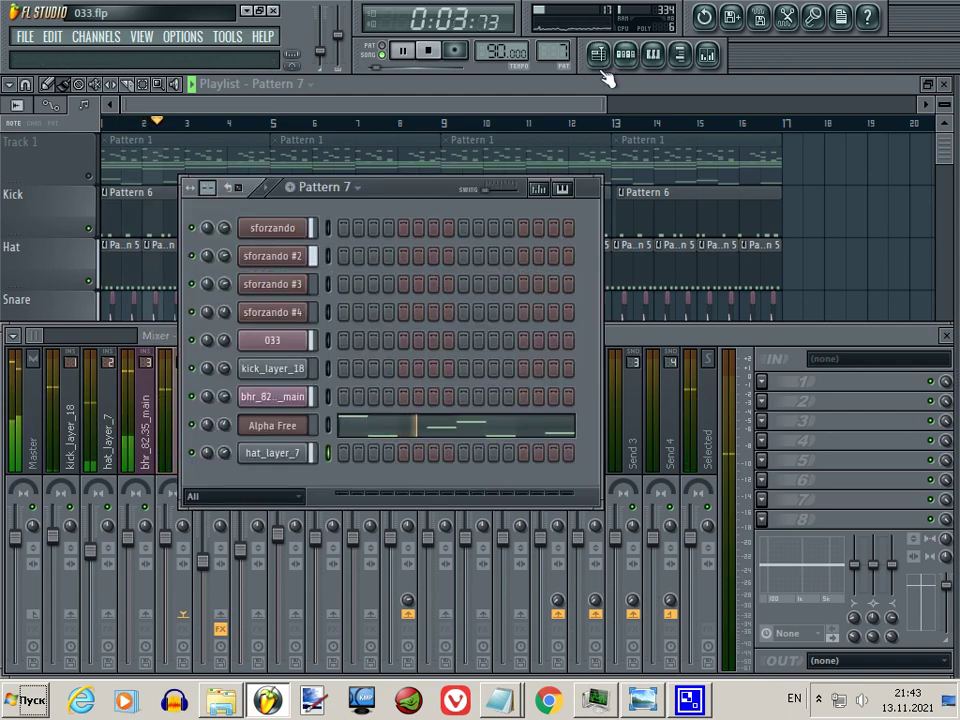
pyautogui.click(574, 99)
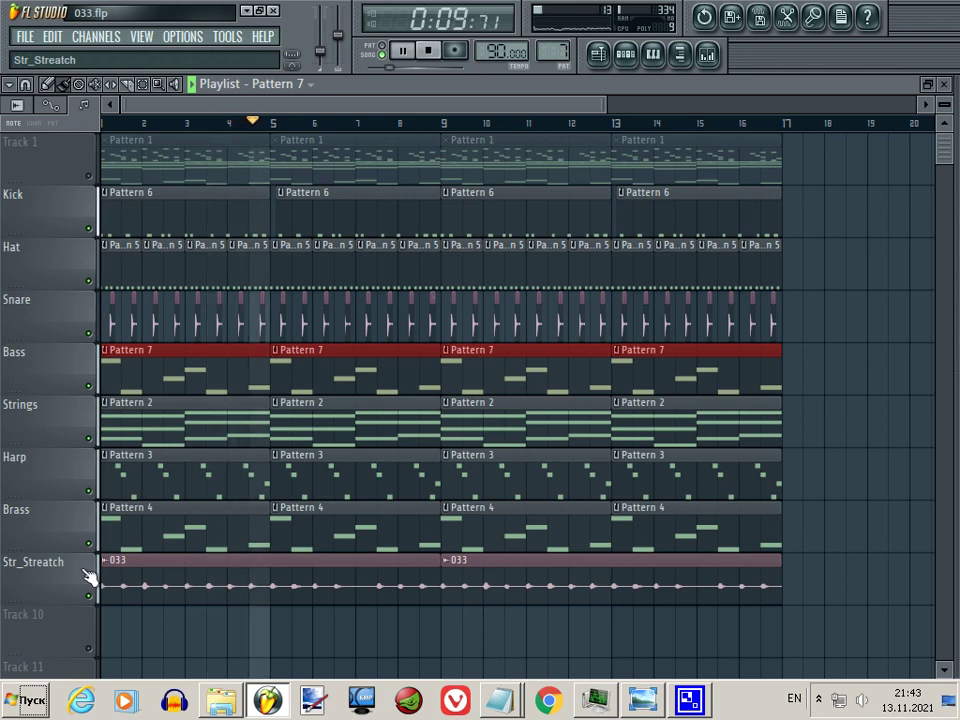
# Isolate the Bass and Kick playlist tracks, play from the start and check their levels in the mixer.
pyautogui.rightClick(88, 386)
pyautogui.press('space')
pyautogui.click(89, 228)
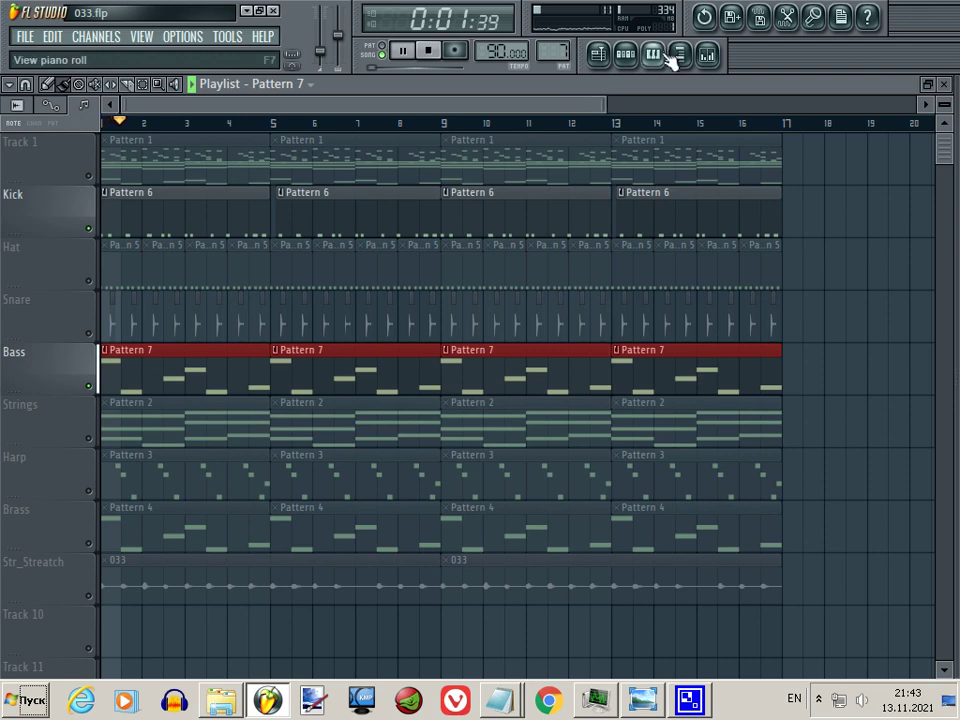
pyautogui.click(626, 55)
pyautogui.click(712, 56)
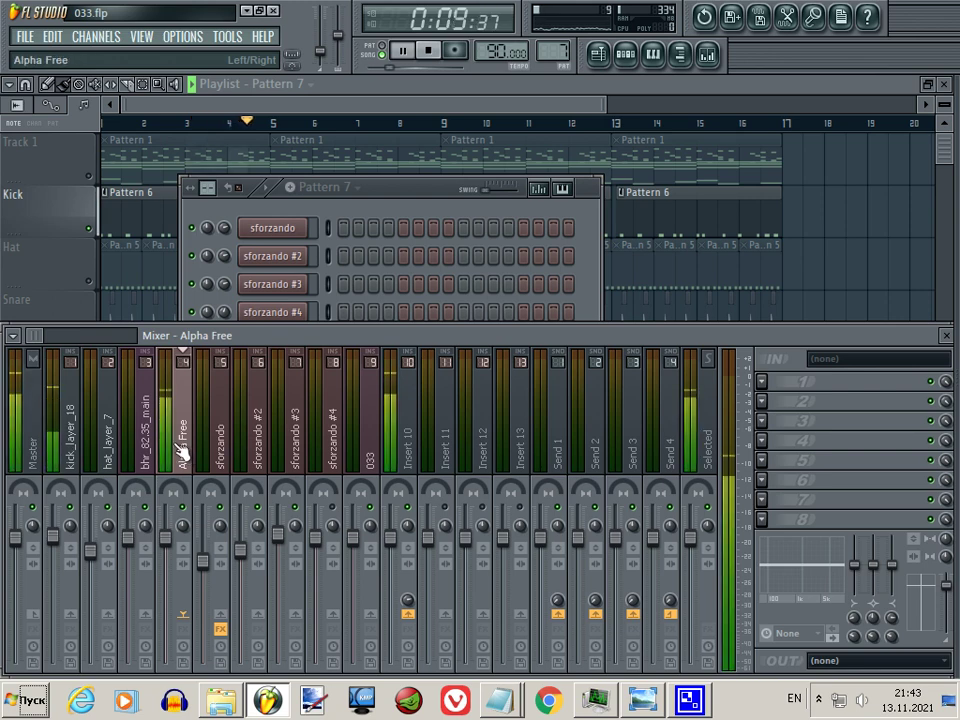
pyautogui.click(413, 204)
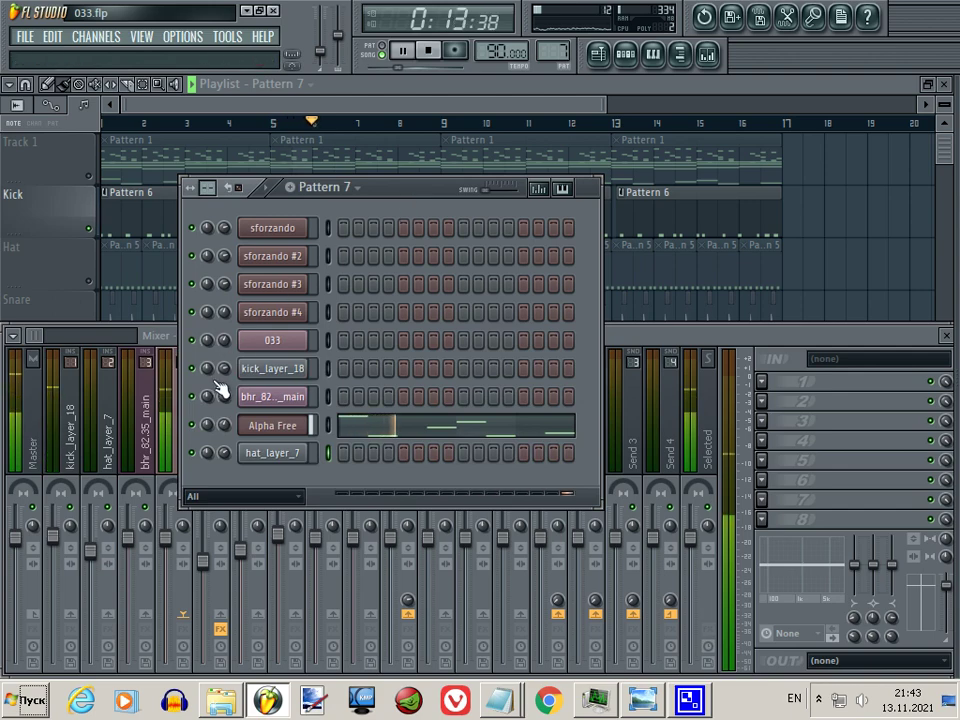
# Unmute the Hat playlist track and lower the hat_layer_7 mixer volume to -2.8 dB.
pyautogui.click(95, 290)
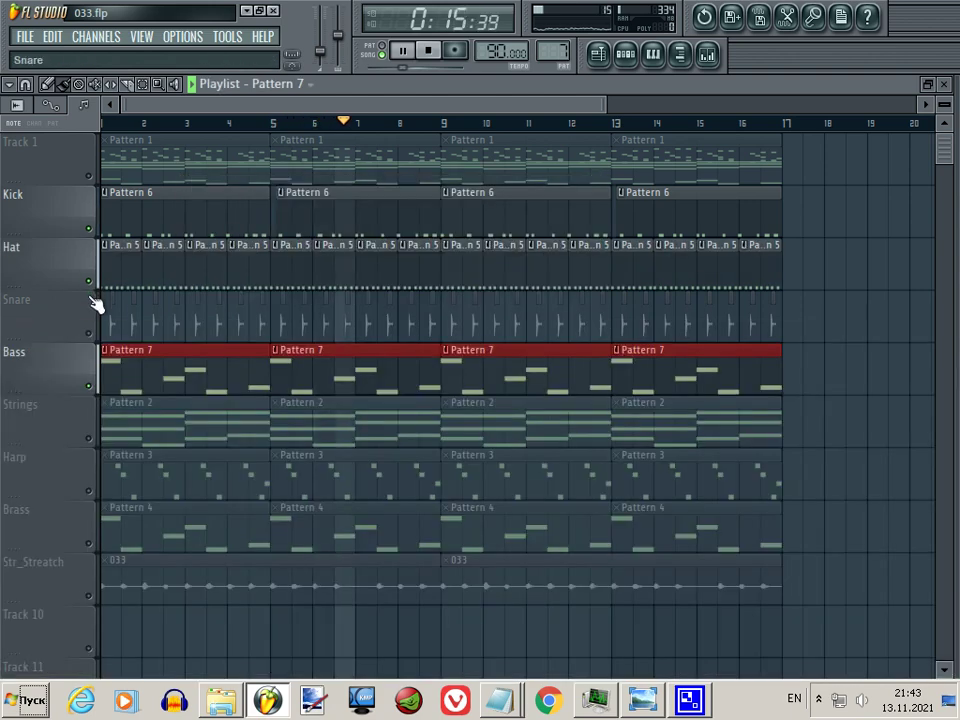
pyautogui.click(634, 62)
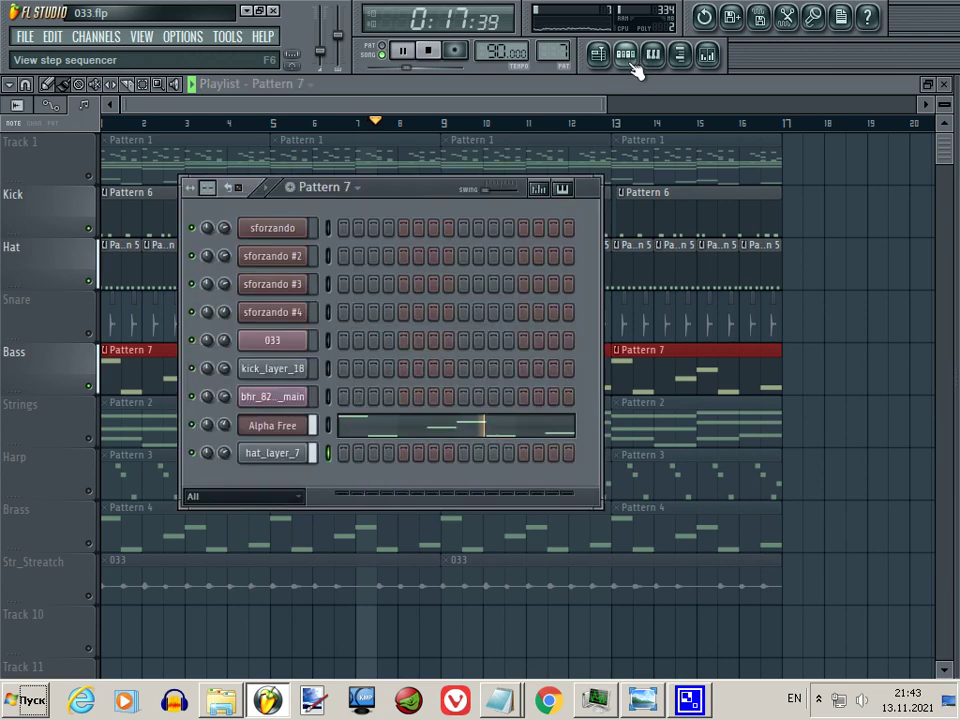
pyautogui.click(712, 58)
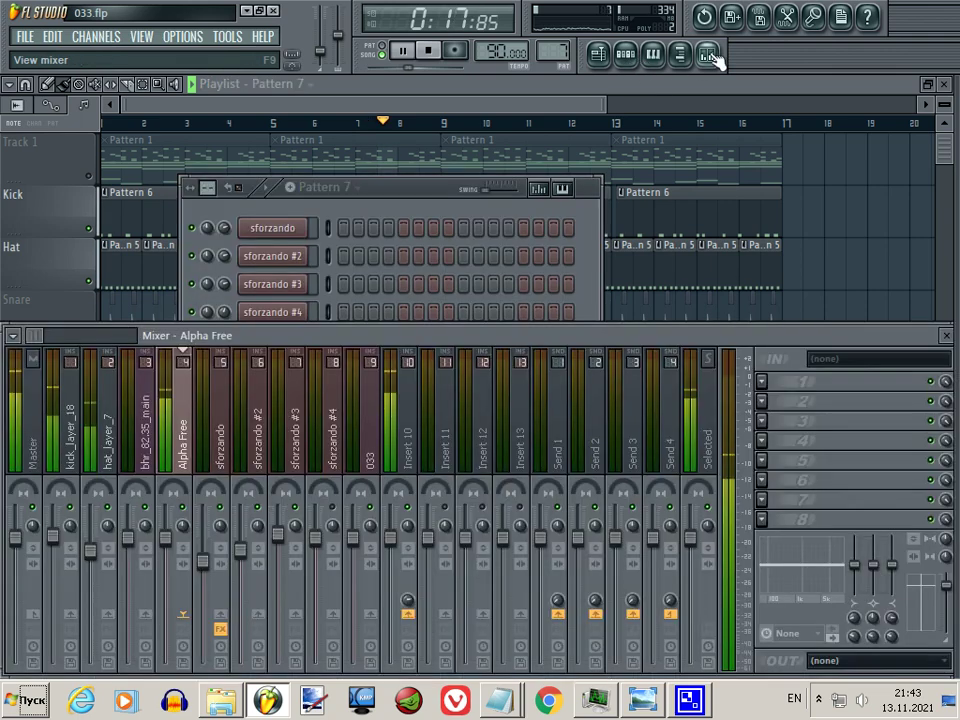
pyautogui.click(95, 557)
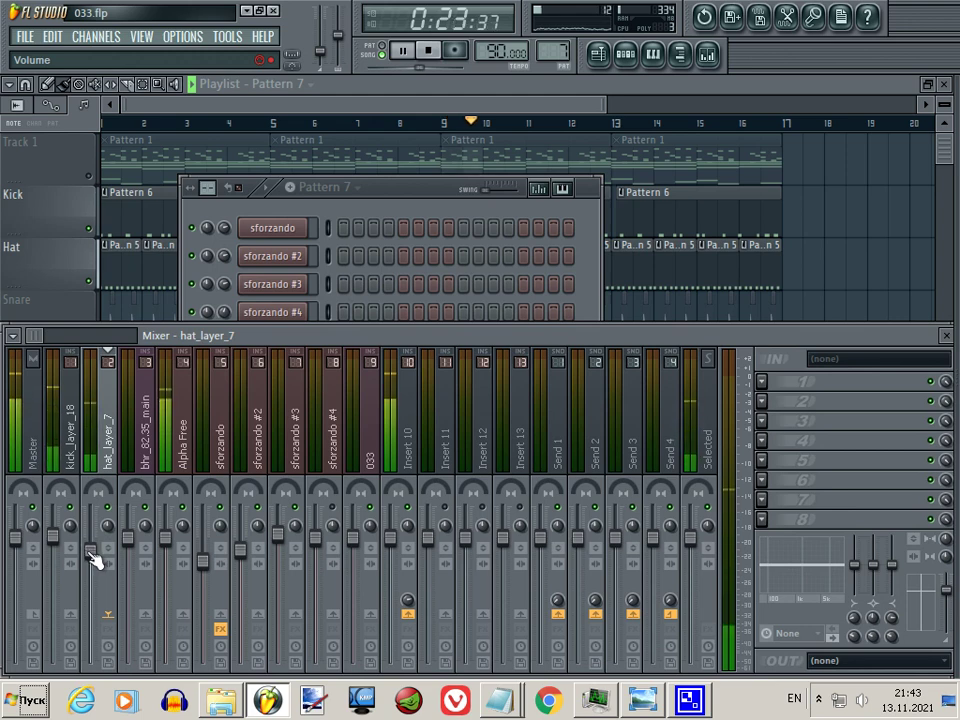
pyautogui.moveTo(89, 552); pyautogui.dragTo(89, 554)
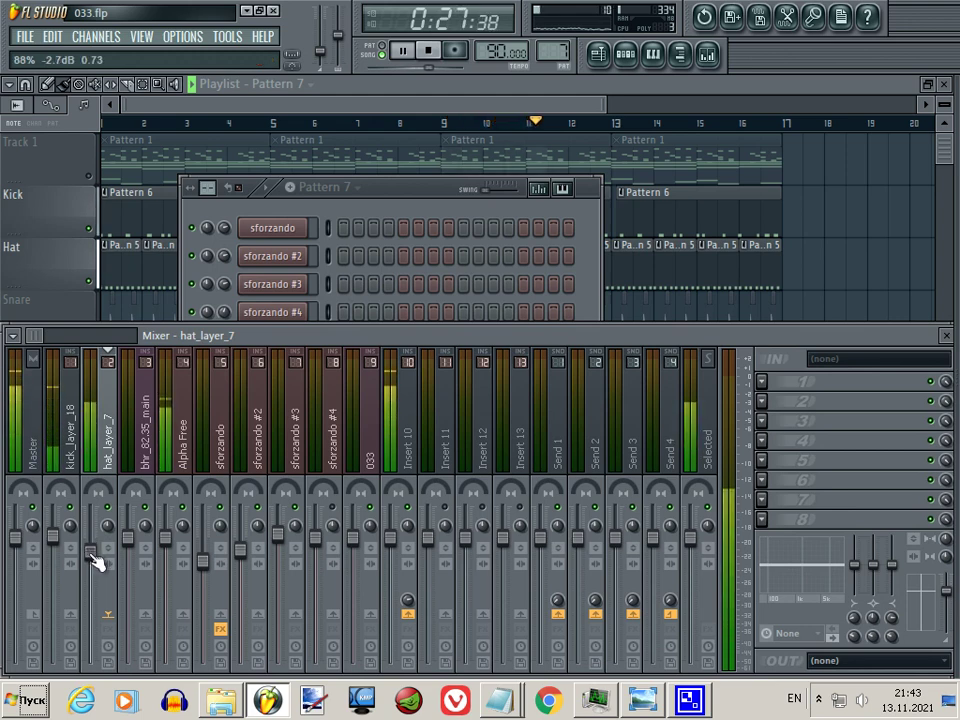
pyautogui.moveTo(91, 554); pyautogui.dragTo(91, 555)
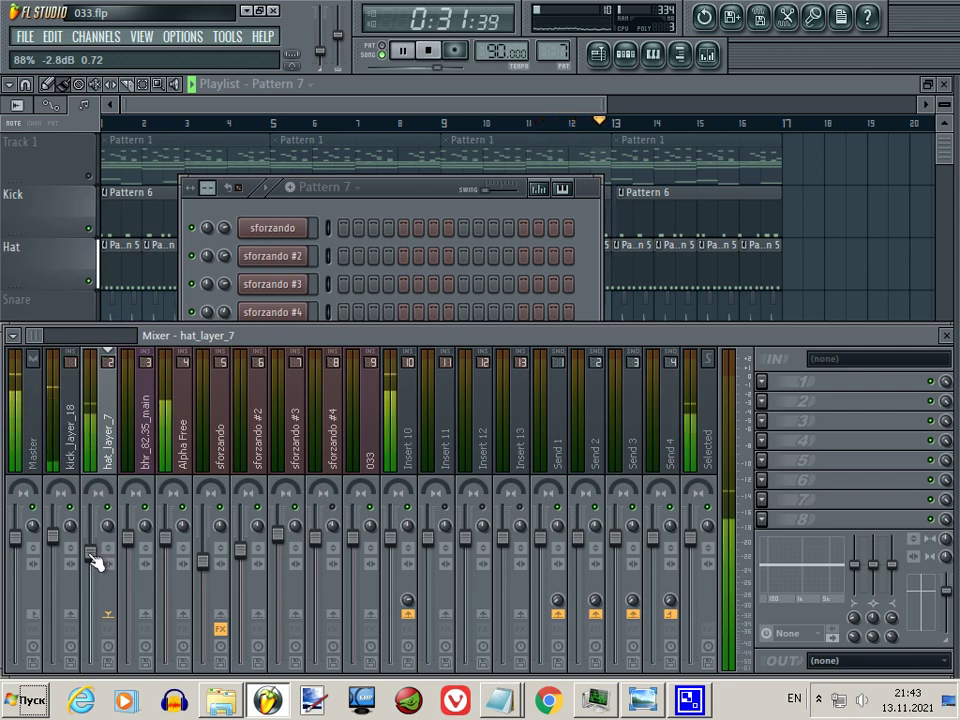
# Examine the kick_layer_18 channel's volume envelope and filter settings, playing the song to compare its level in the mixer.
pyautogui.click(68, 432)
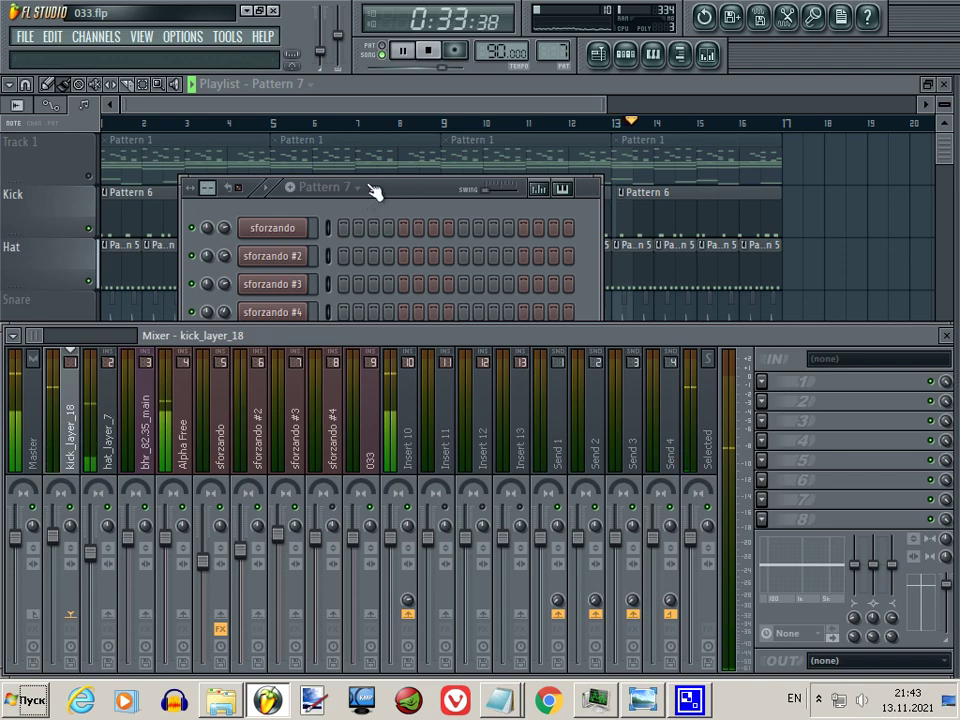
pyautogui.click(414, 191)
pyautogui.press('space')
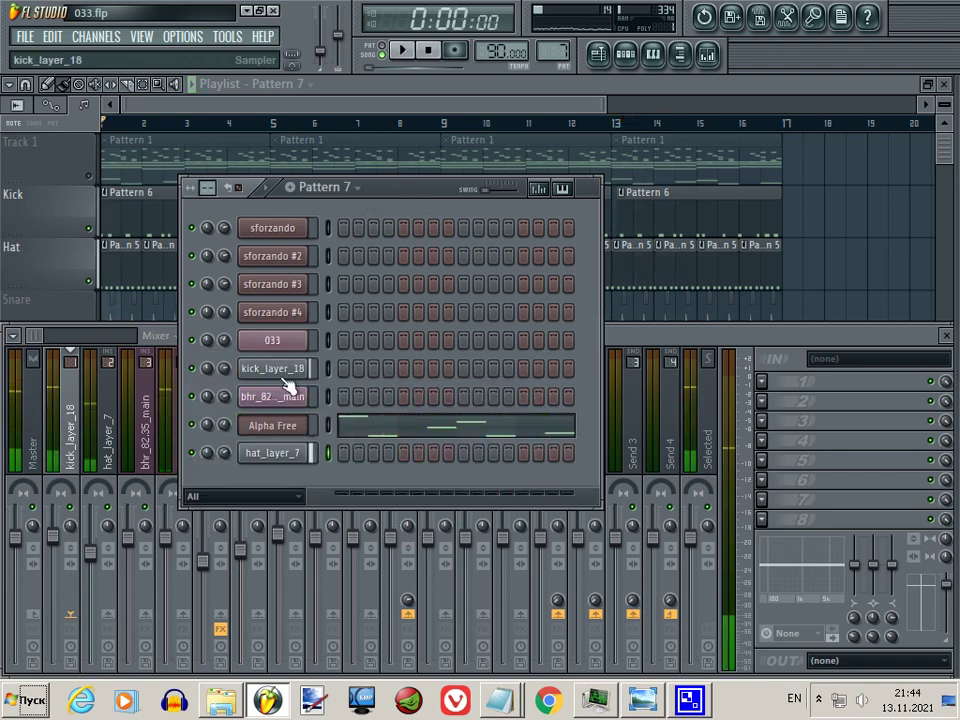
pyautogui.click(280, 370)
pyautogui.click(432, 238)
pyautogui.click(399, 238)
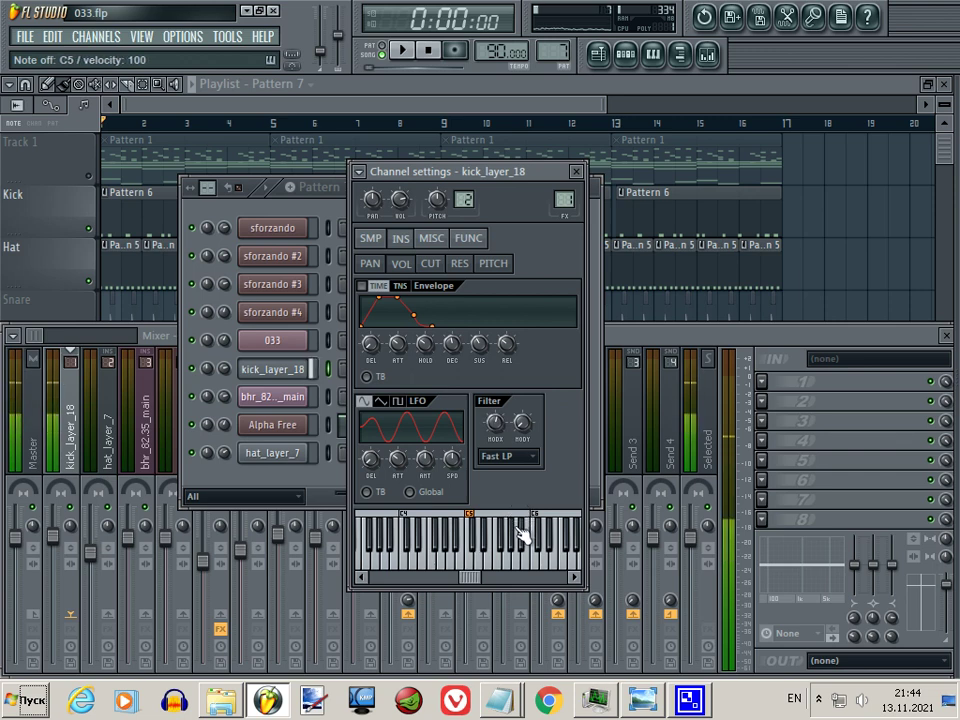
pyautogui.press('space')
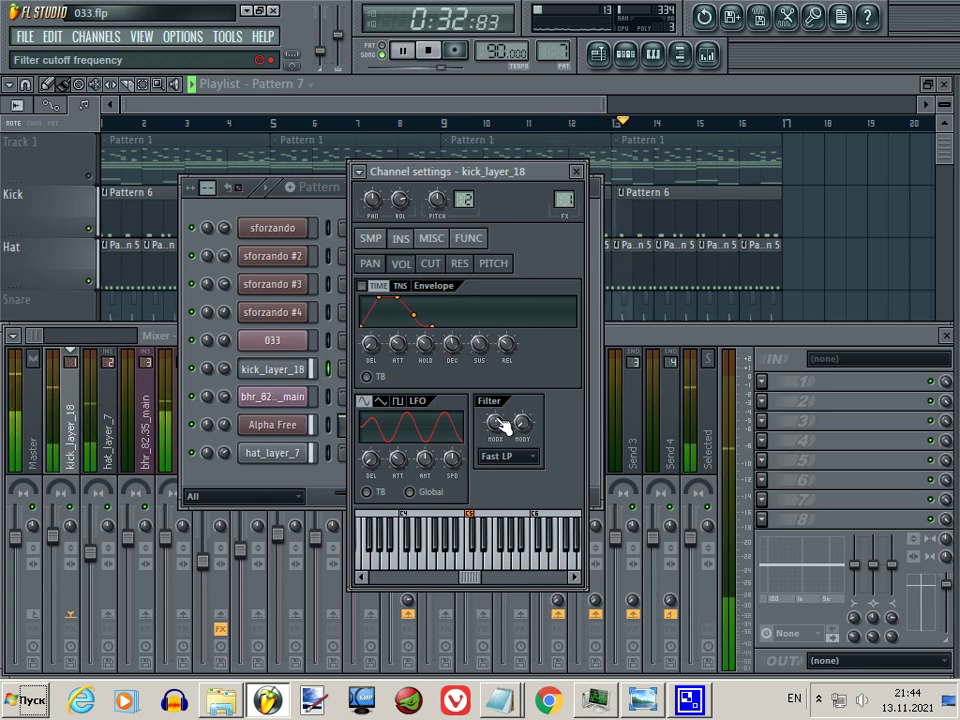
pyautogui.click(165, 336)
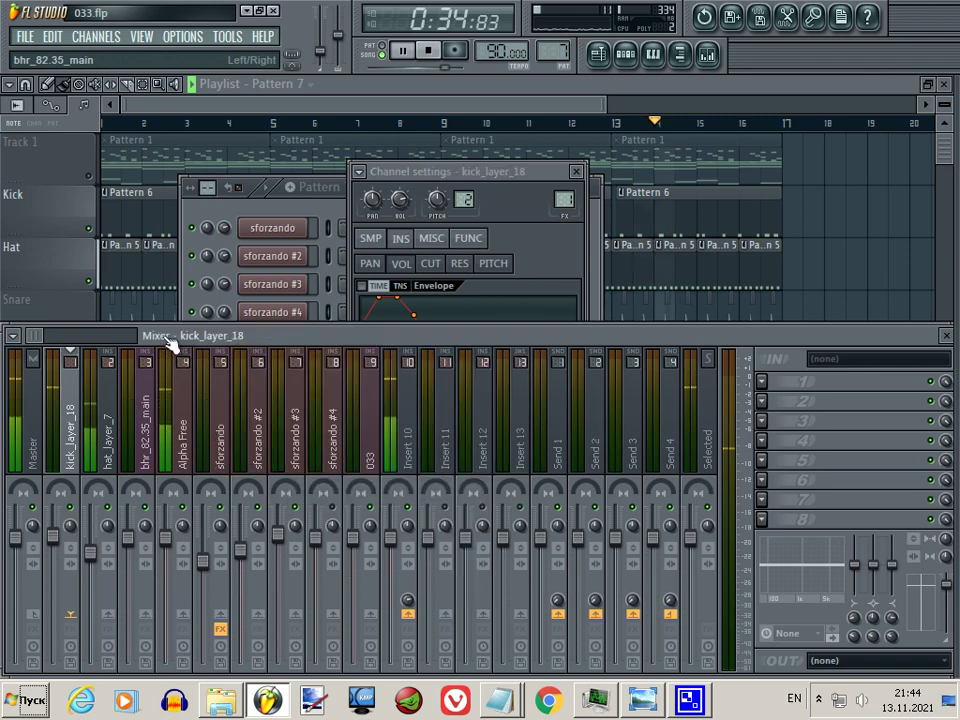
pyautogui.click(335, 208)
# Unmute the Snare playlist track alongside Kick, Hat and Bass, and stop playback.
pyautogui.click(72, 320)
pyautogui.click(86, 333)
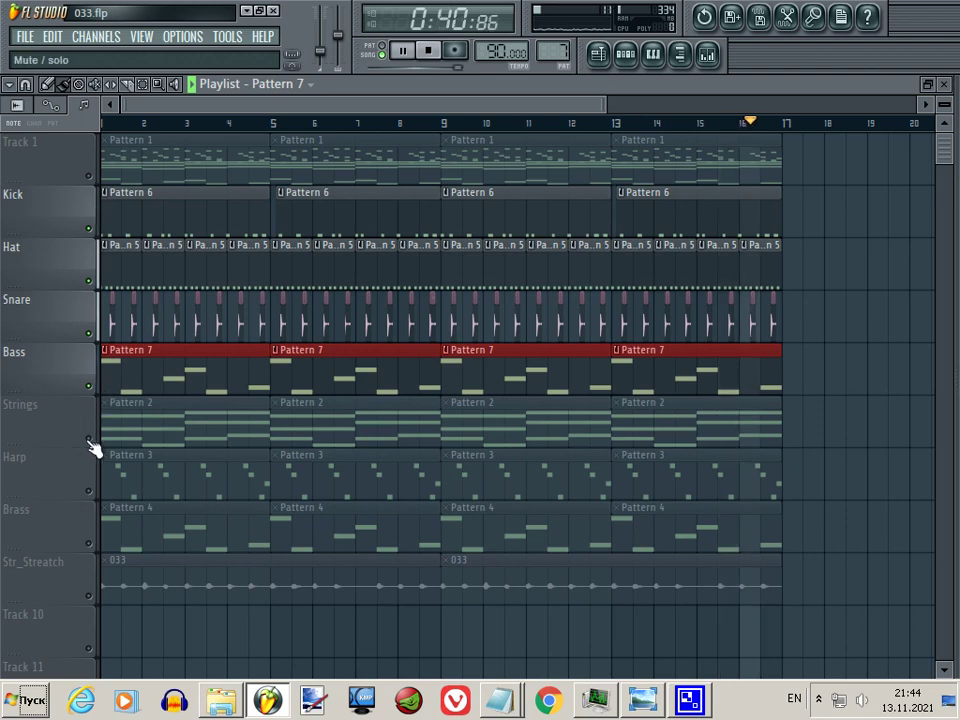
pyautogui.press('space')
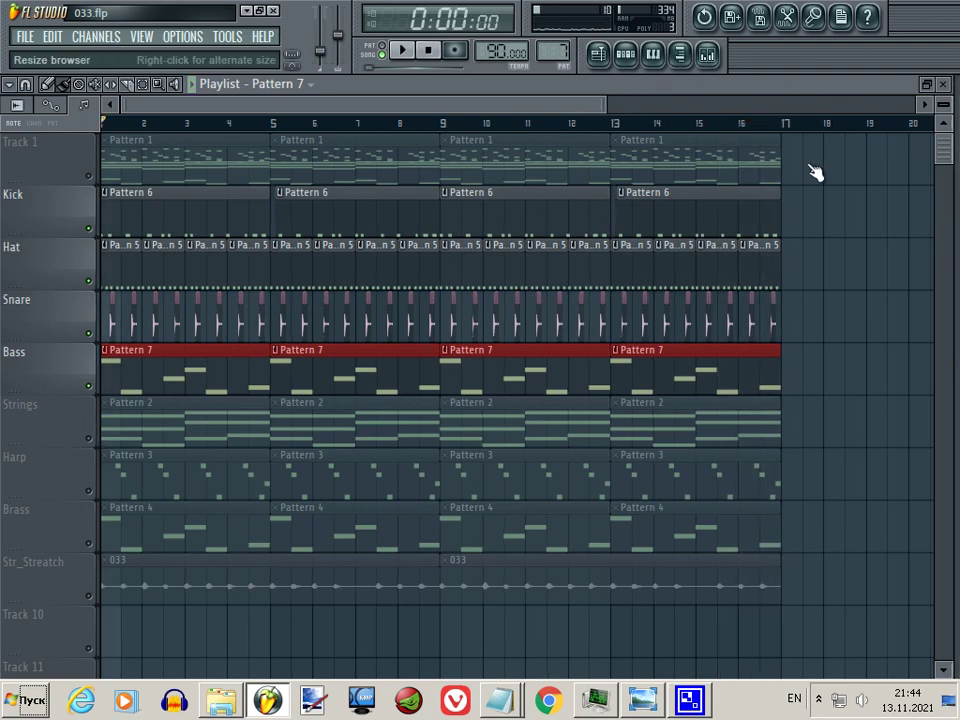
# Browse the Youtube samples to sunnyboy66's Soviet Funk Volume One folder and preview sample LP-3.
pyautogui.moveTo(810, 166); pyautogui.dragTo(692, 171)
pyautogui.click(844, 486)
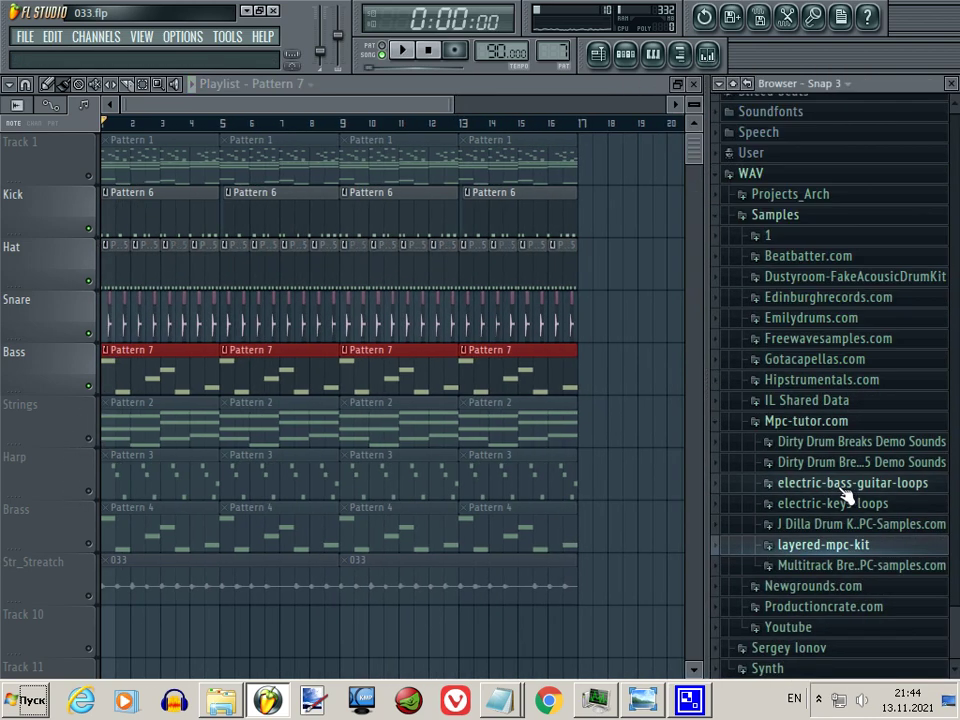
pyautogui.click(826, 630)
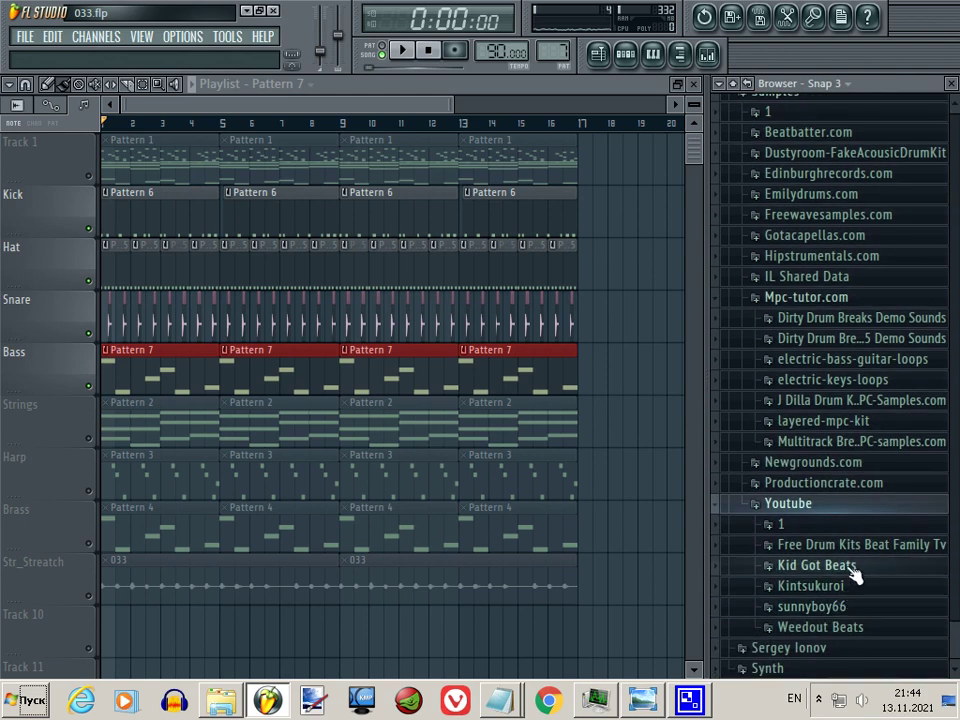
pyautogui.click(848, 606)
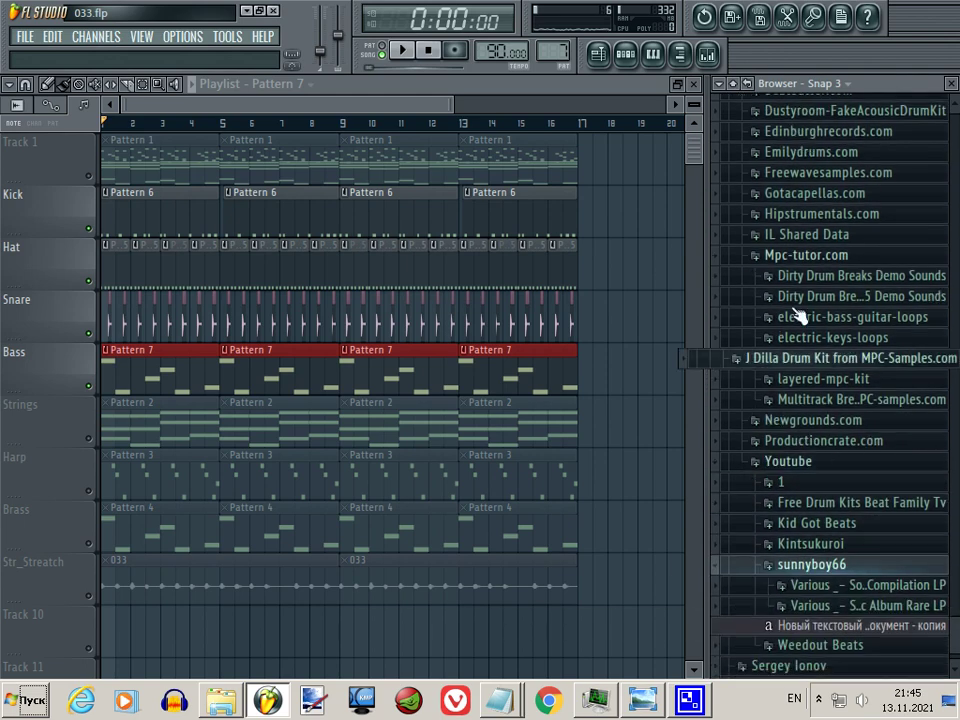
pyautogui.click(645, 62)
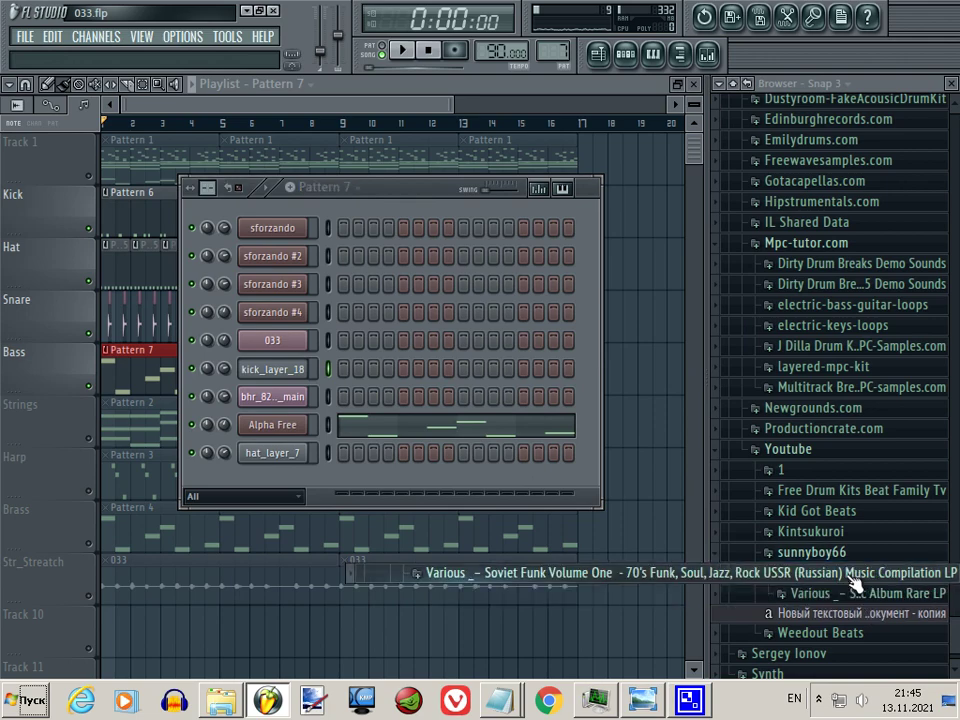
pyautogui.click(855, 573)
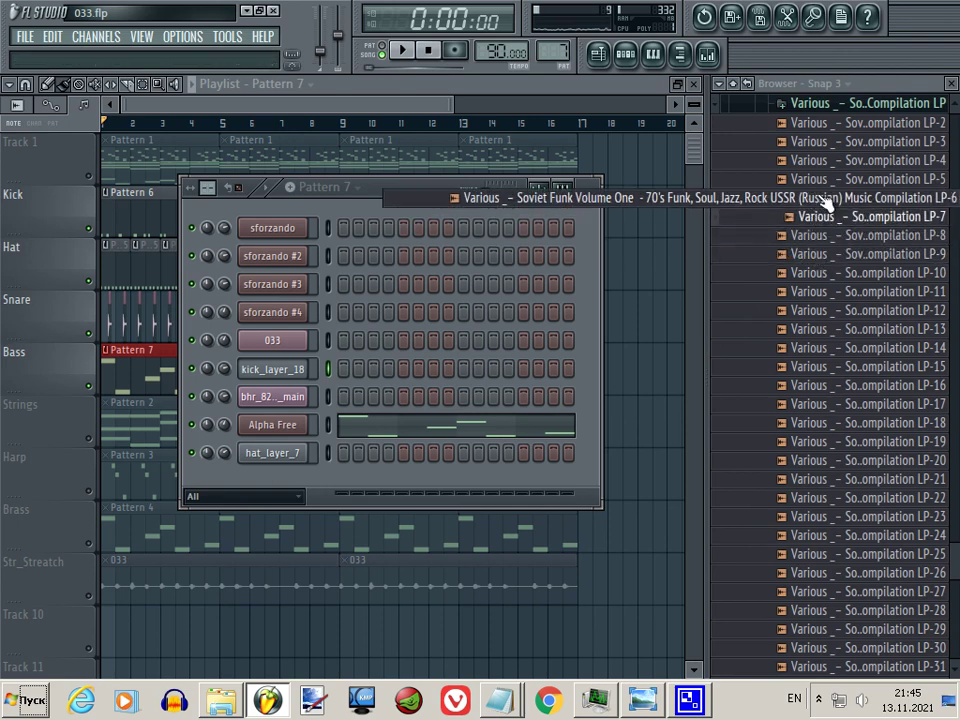
pyautogui.click(820, 141)
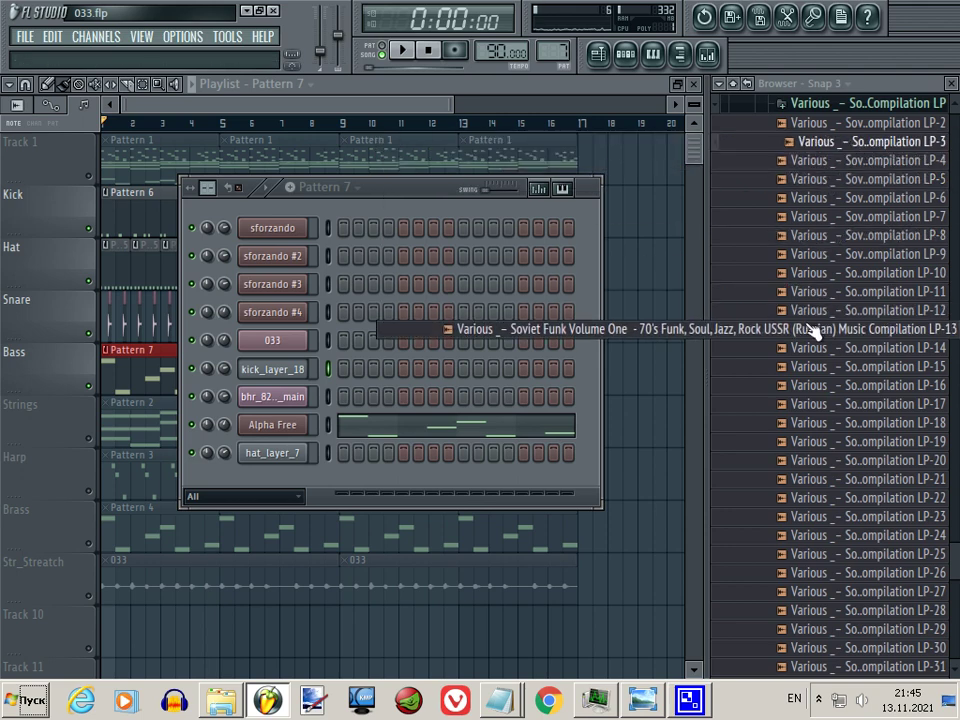
# Load the Soviet Funk Volume One sample LP-2 as a channel and program hits on steps 5 and 13 of Pattern 8.
pyautogui.click(833, 122)
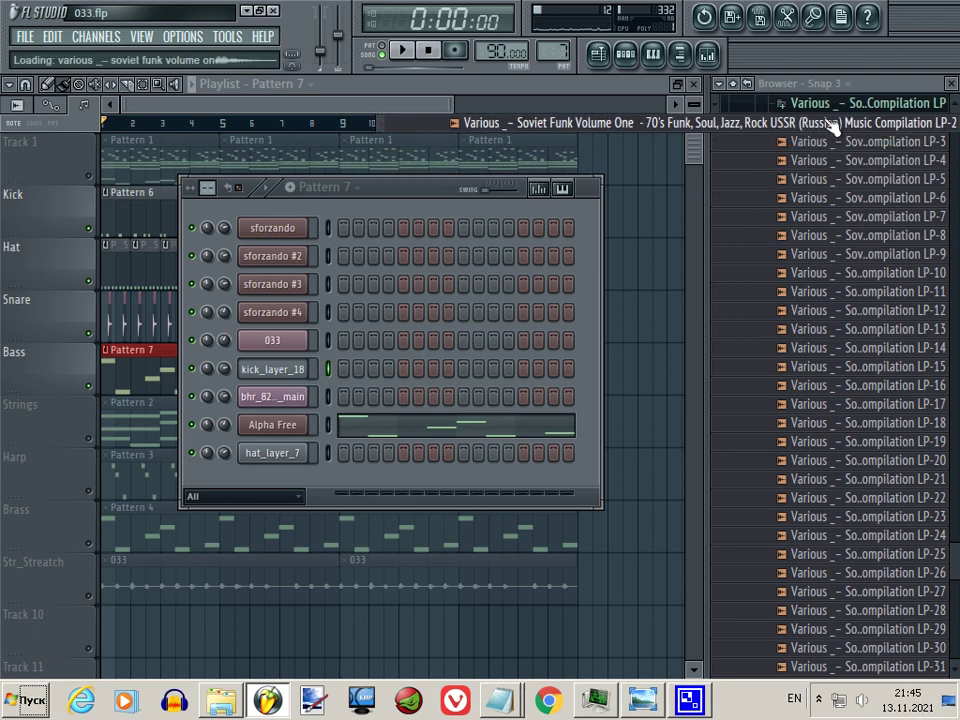
pyautogui.moveTo(833, 122); pyautogui.dragTo(300, 420)
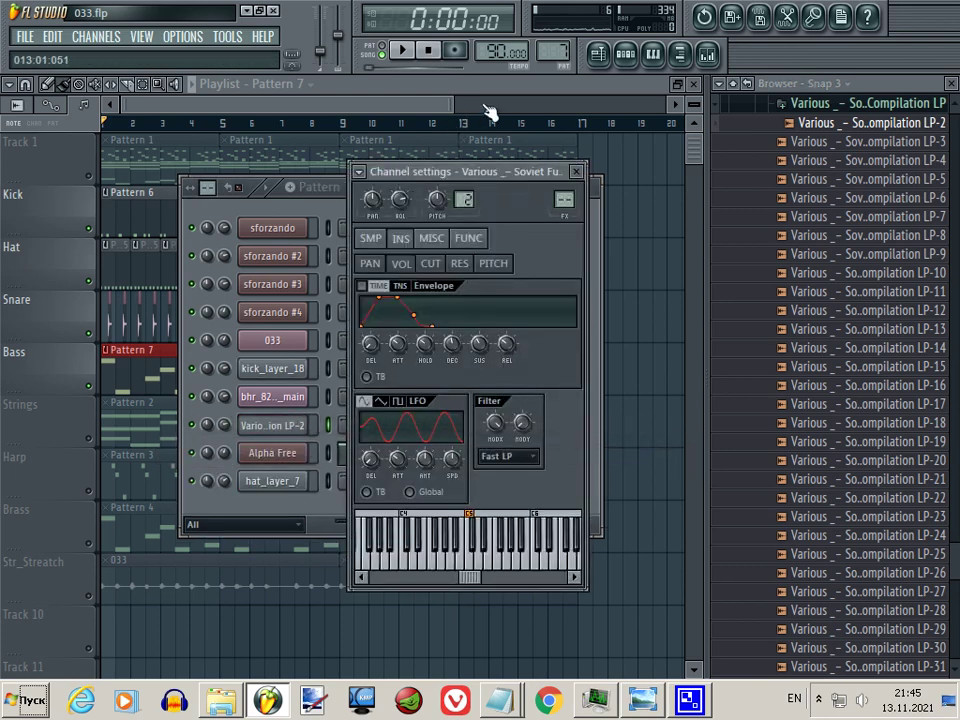
pyautogui.click(333, 435)
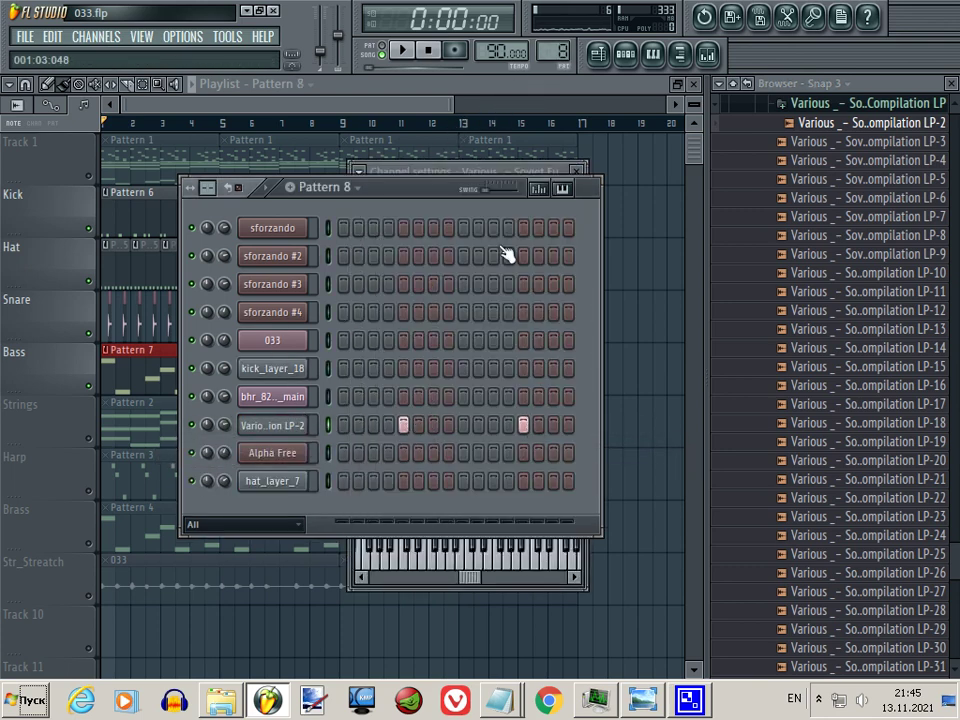
# Paint Pattern 8 clips across bars 1 to 16 of Track 10, unmute the track and audition it.
pyautogui.click(449, 110)
pyautogui.moveTo(113, 622)
pyautogui.mouseDown()
pyautogui.moveTo(214, 630)
pyautogui.moveTo(596, 600)
pyautogui.moveTo(596, 651)
pyautogui.mouseUp()
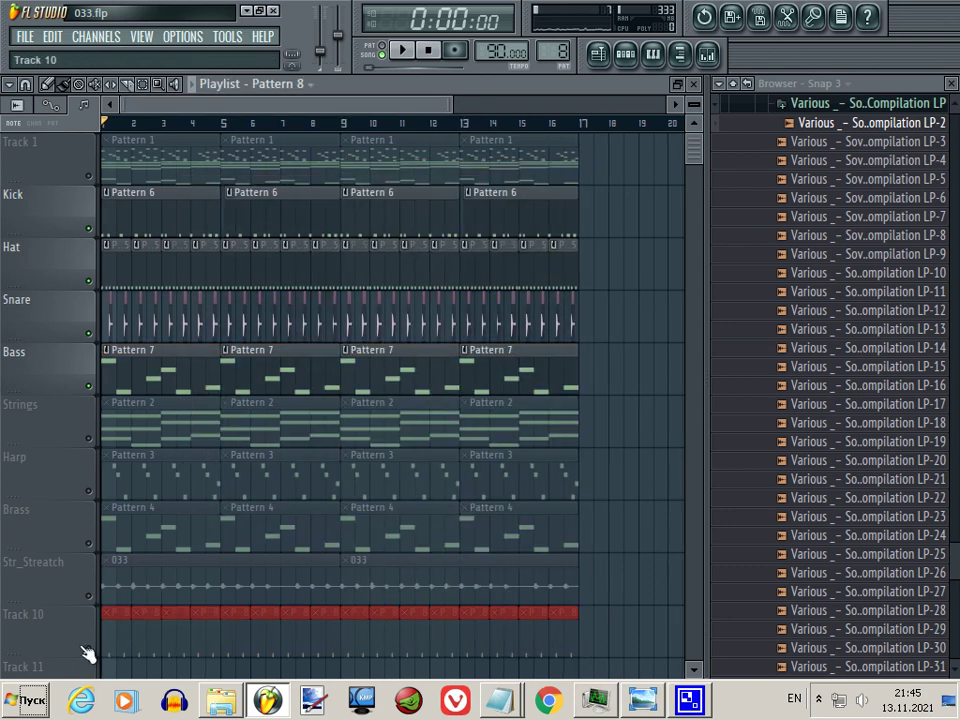
pyautogui.press('space')
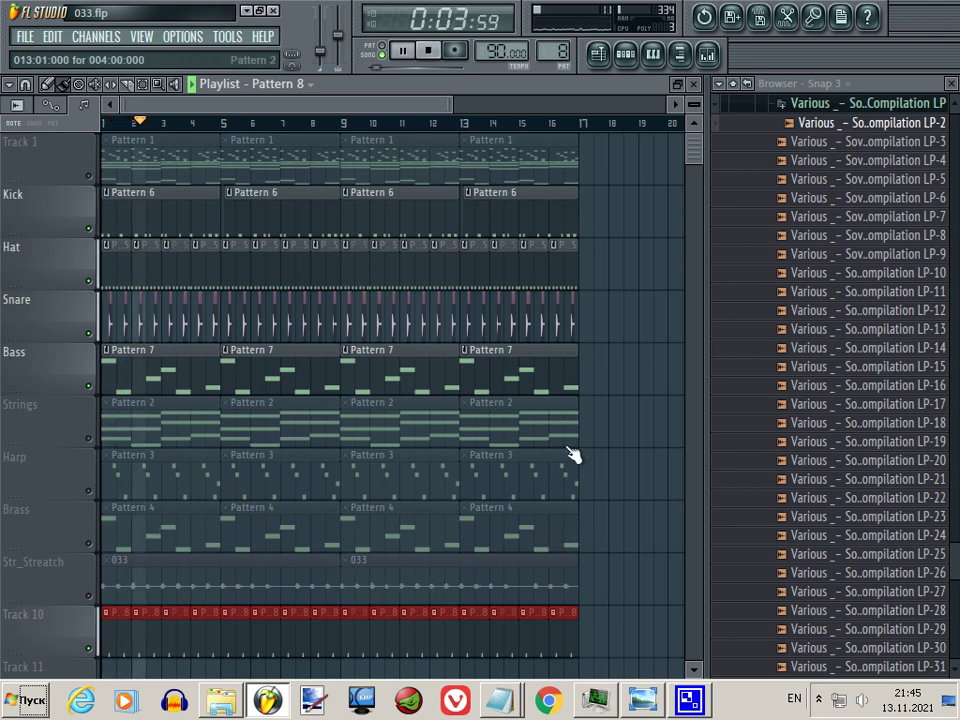
pyautogui.press('space')
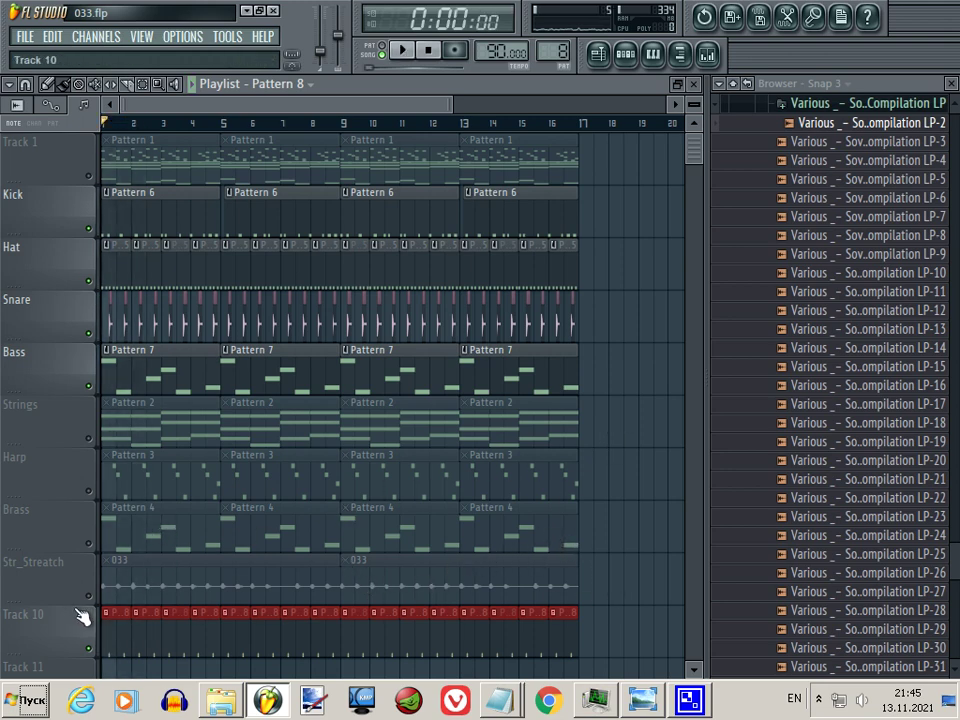
# Insert an empty playlist track above Bass and move all Pattern 8 clips onto it.
pyautogui.rightClick(80, 368)
pyautogui.click(152, 595)
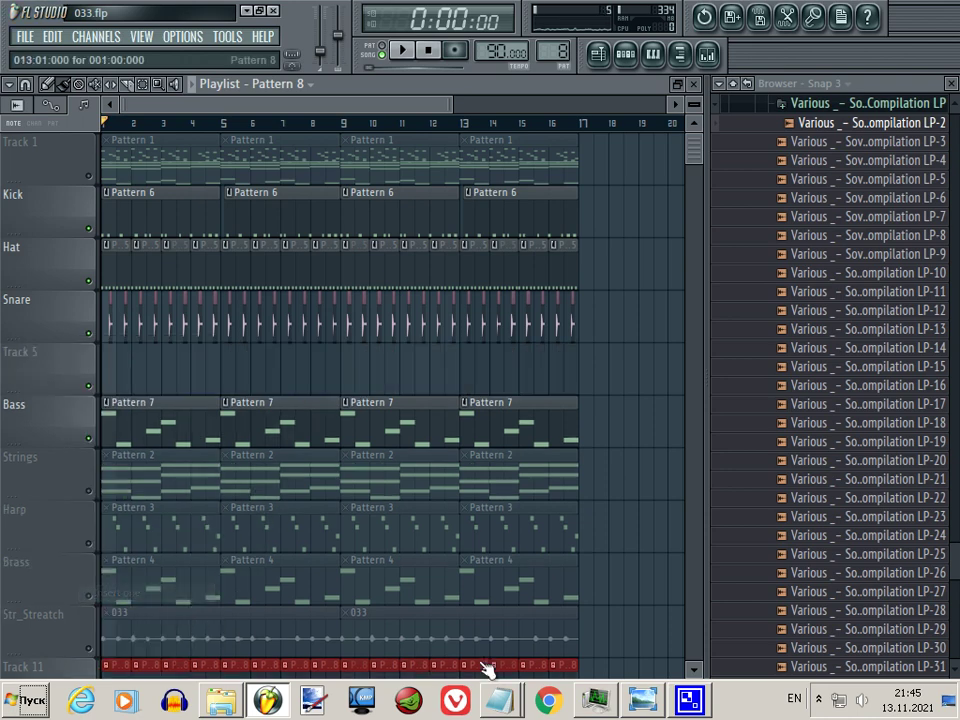
pyautogui.moveTo(567, 671); pyautogui.dragTo(527, 350)
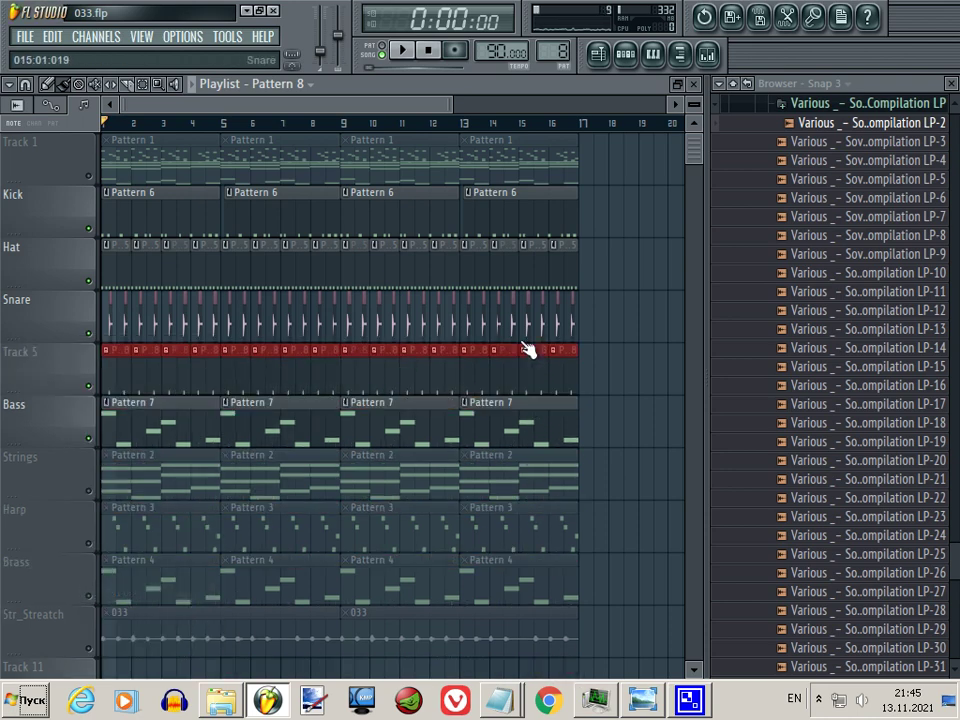
# Rename the playlist track holding the Pattern 8 clips to Sn_2.
pyautogui.rightClick(48, 368)
pyautogui.click(136, 345)
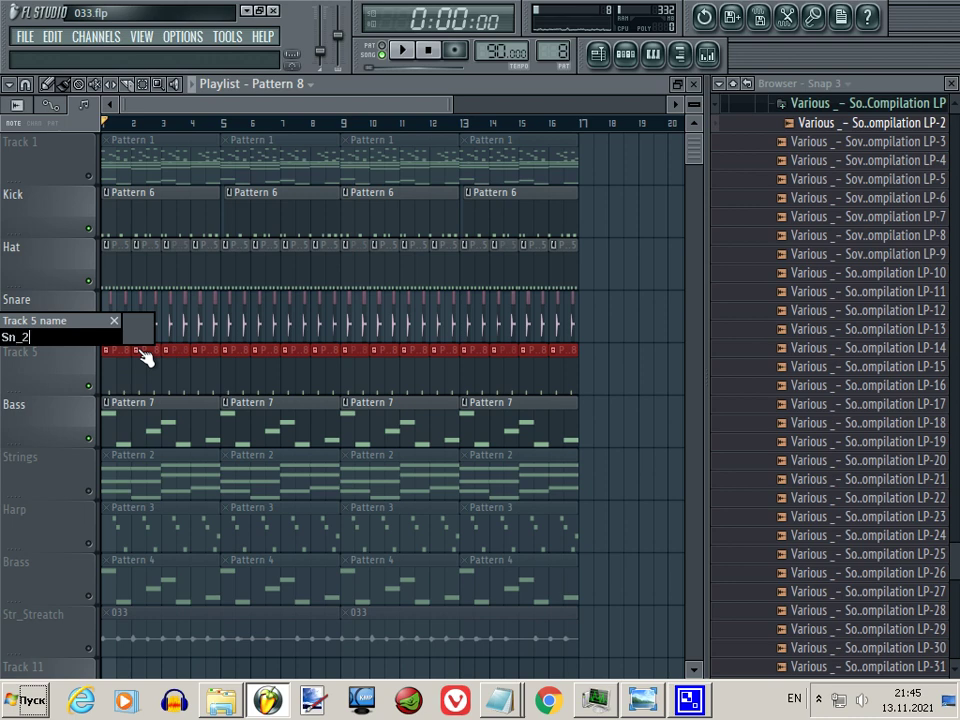
pyautogui.press('Return')
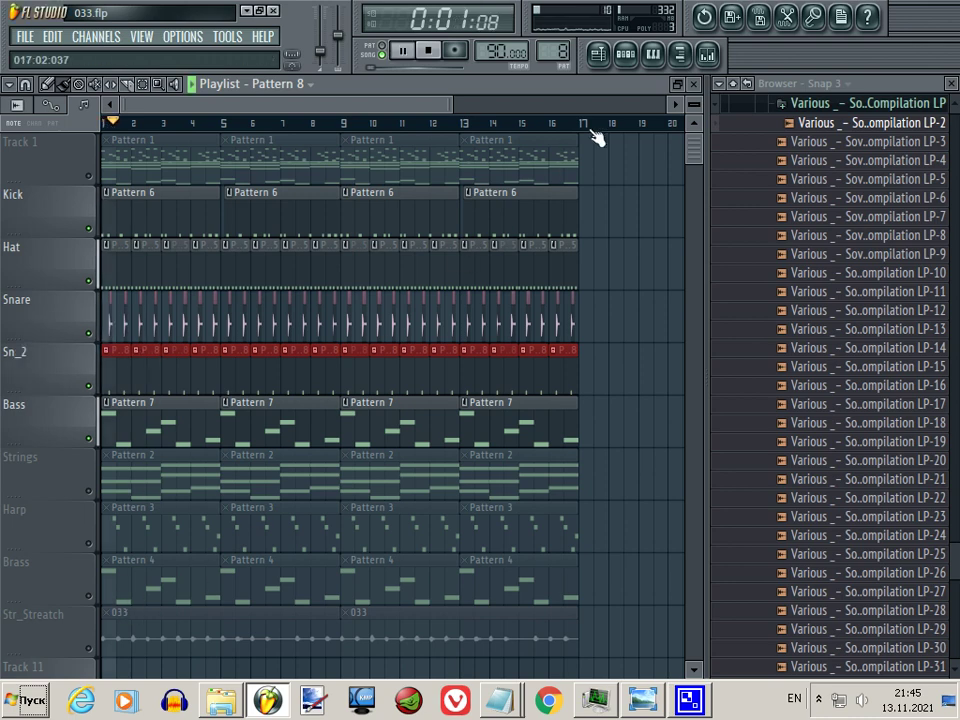
# Collapse the sample browser and unmute the Strings, Harp, Brass and Str_Streatch playlist tracks while the song plays.
pyautogui.scroll(7, 717, 138)
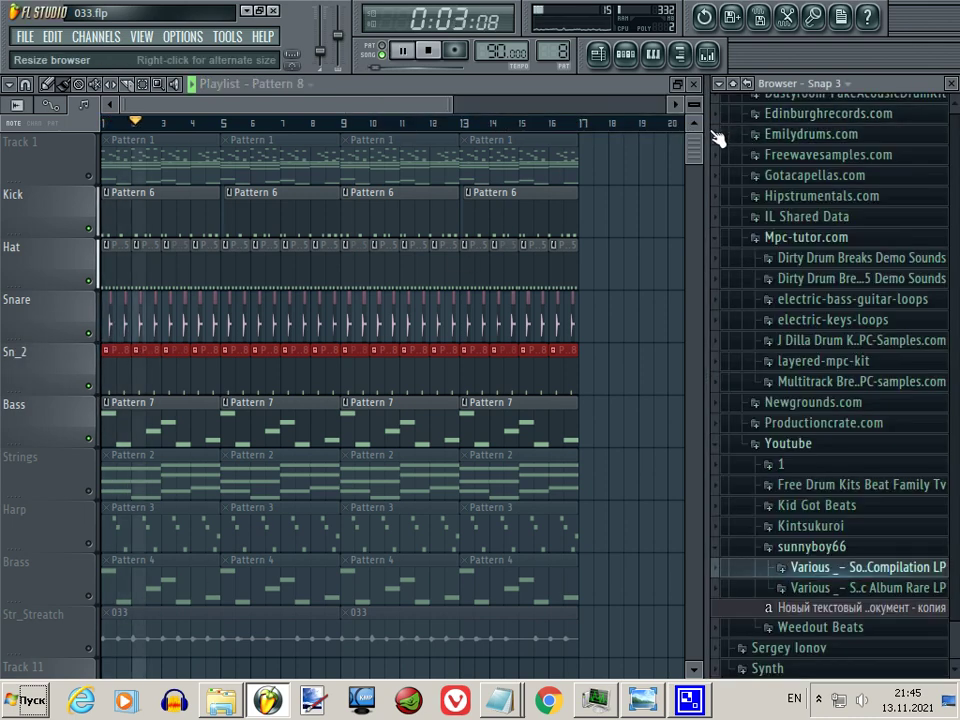
pyautogui.moveTo(720, 141); pyautogui.dragTo(950, 190)
pyautogui.click(812, 85)
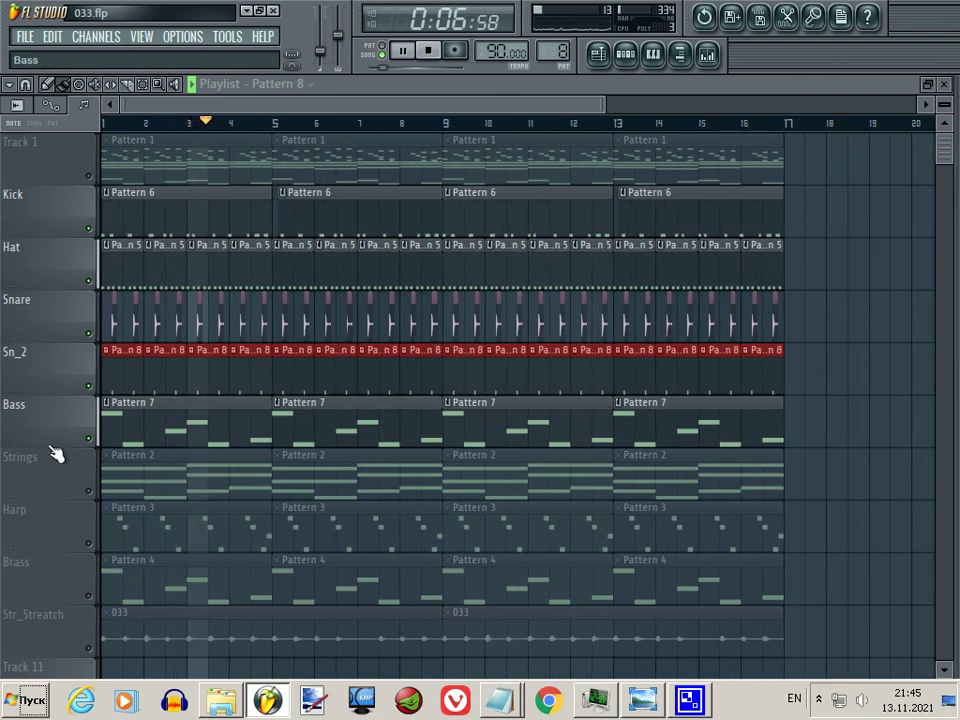
pyautogui.click(89, 491)
pyautogui.click(89, 543)
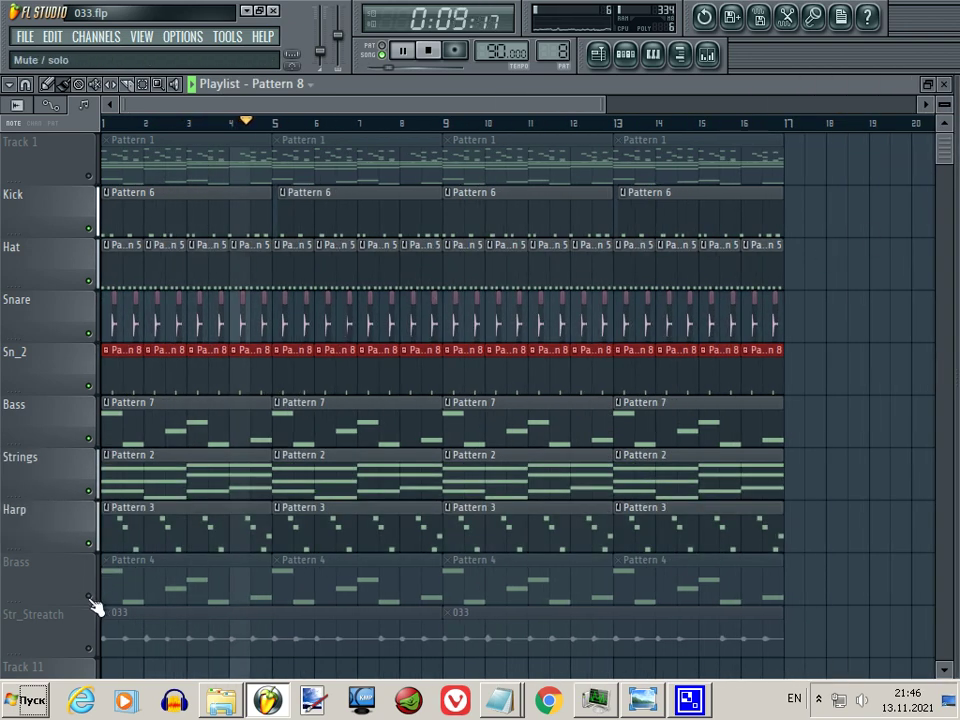
pyautogui.click(90, 597)
pyautogui.click(89, 648)
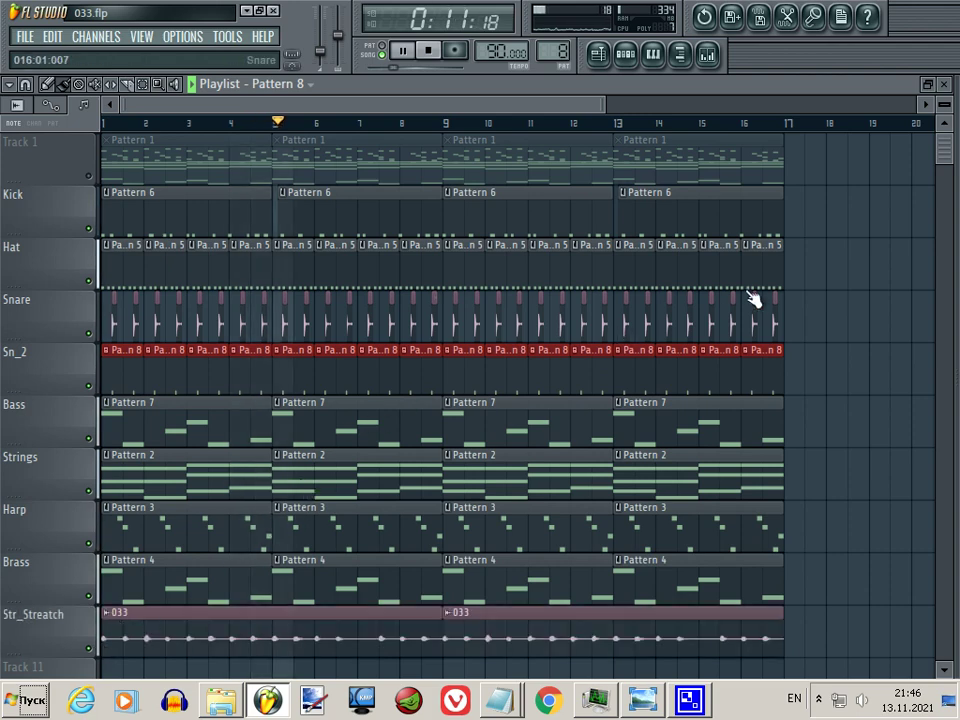
# Lower the sforzando #2 mixer track volume to -3.6 dB while the full arrangement plays.
pyautogui.click(716, 60)
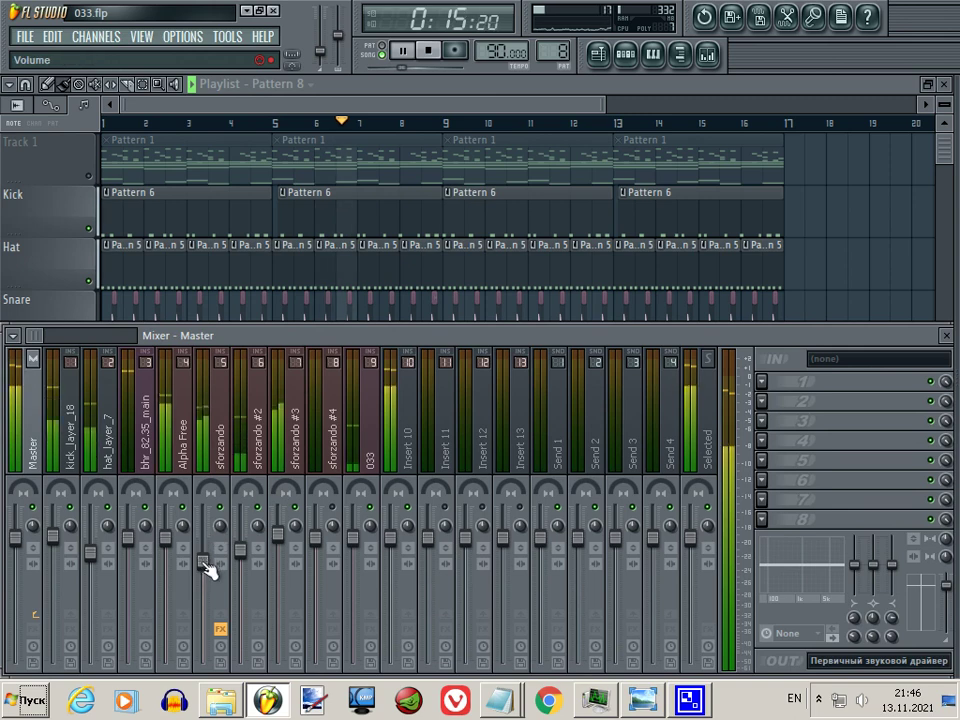
pyautogui.click(216, 455)
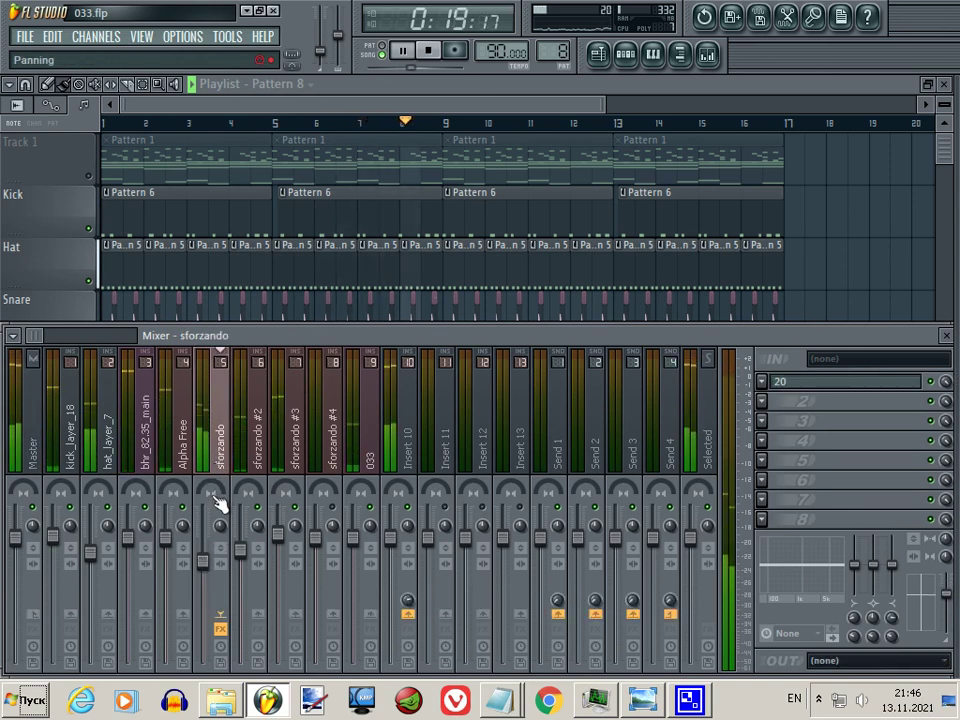
pyautogui.click(248, 558)
pyautogui.moveTo(245, 553); pyautogui.dragTo(245, 554)
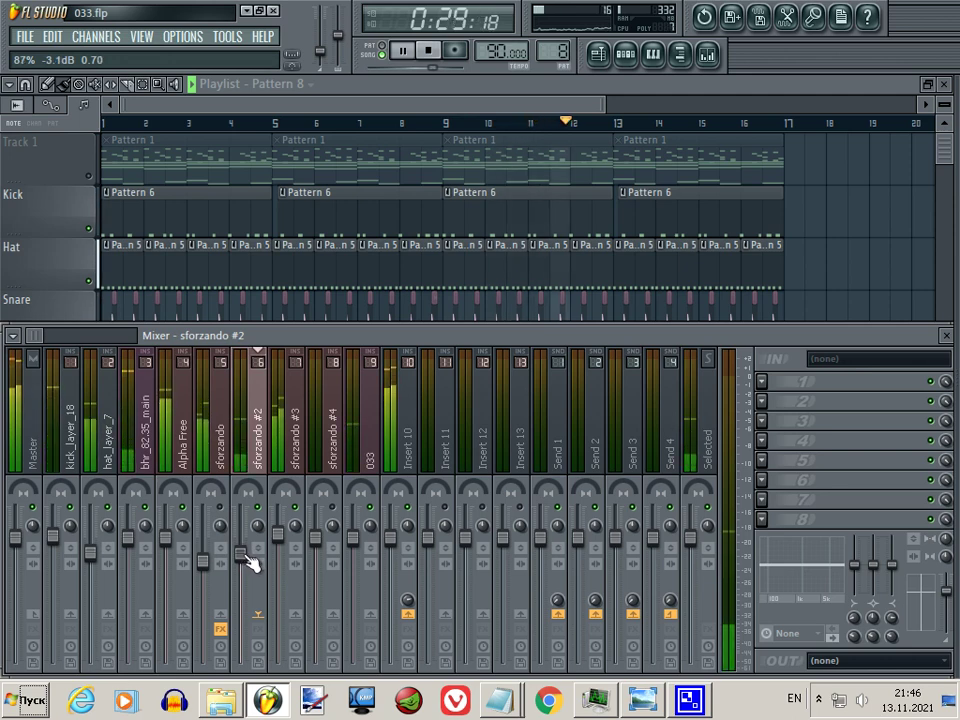
pyautogui.moveTo(246, 557); pyautogui.dragTo(245, 560)
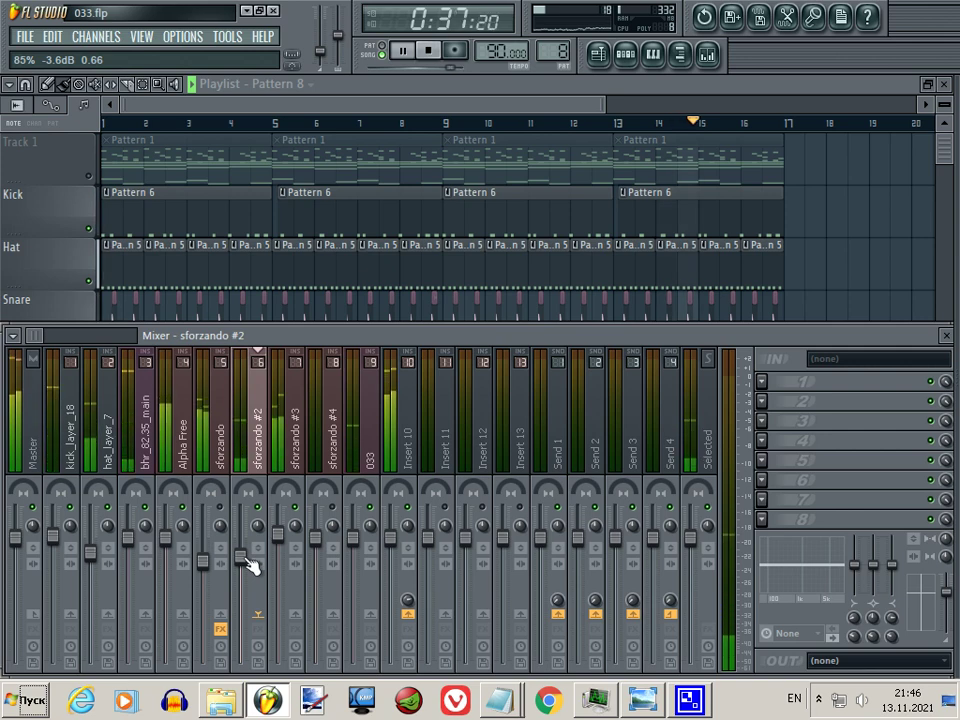
# Compare the kick_layer_18 and sforzando #2 mixer levels with the recommended levels in the Screenshot_2.jpg reference image.
pyautogui.click(70, 438)
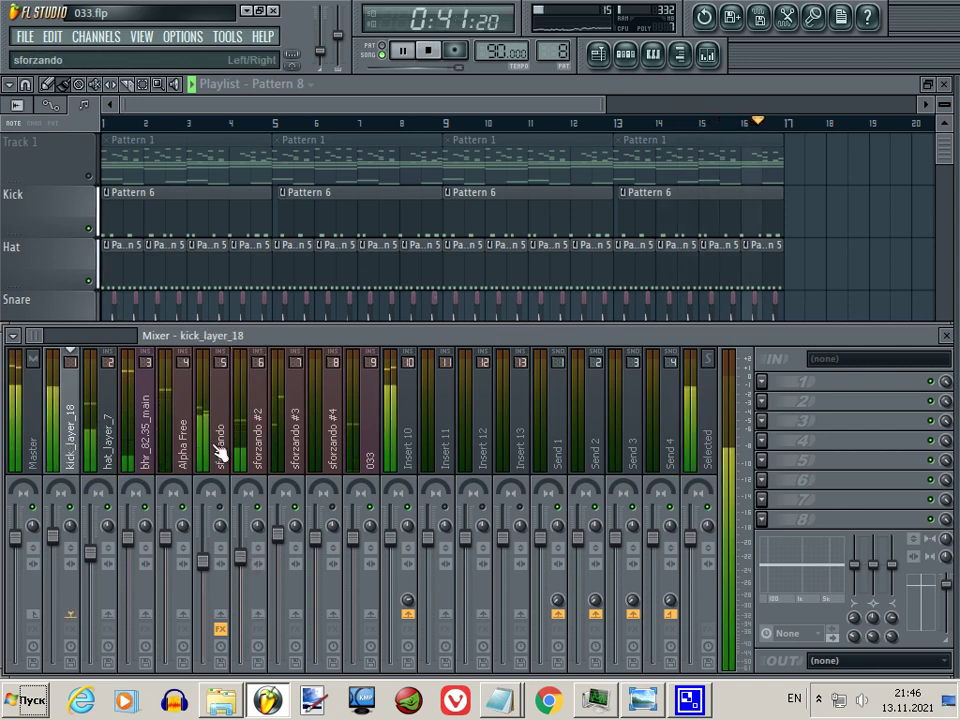
pyautogui.click(250, 463)
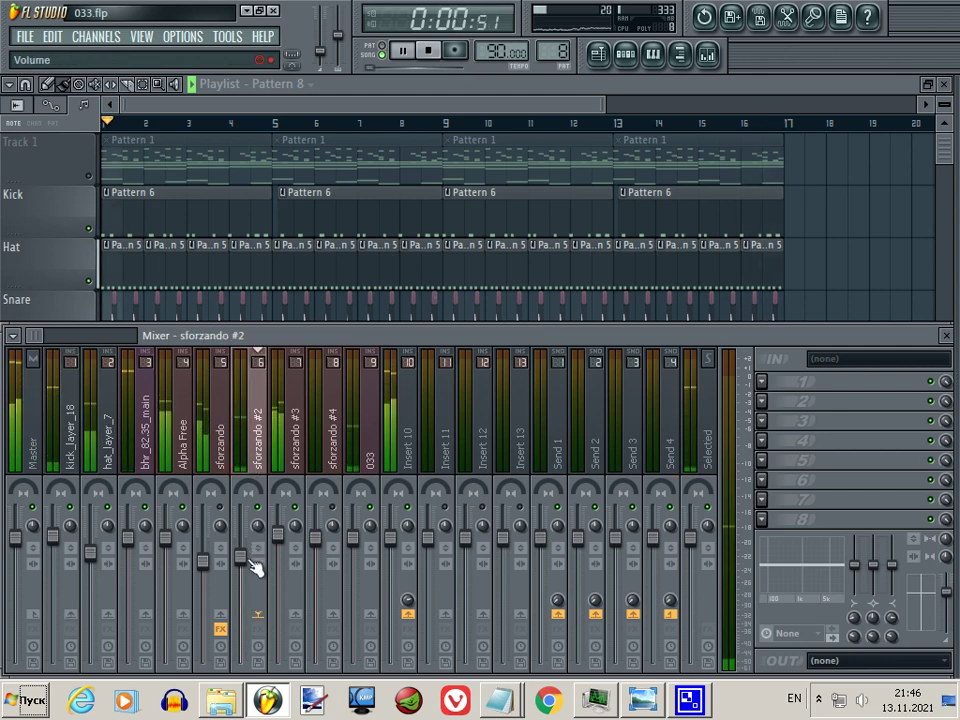
pyautogui.click(643, 700)
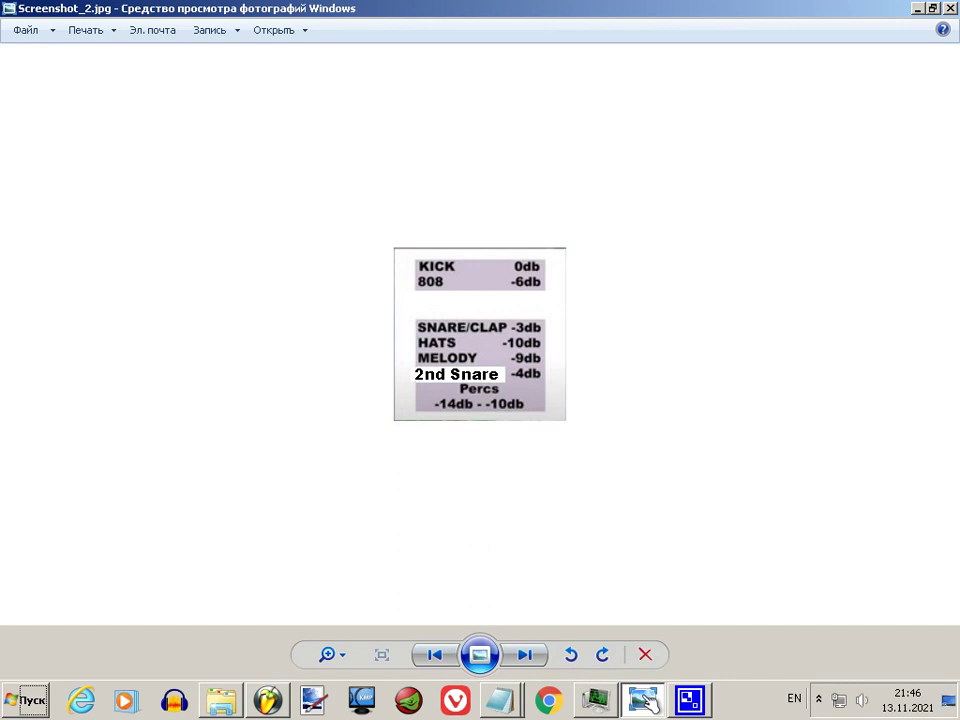
pyautogui.click(643, 697)
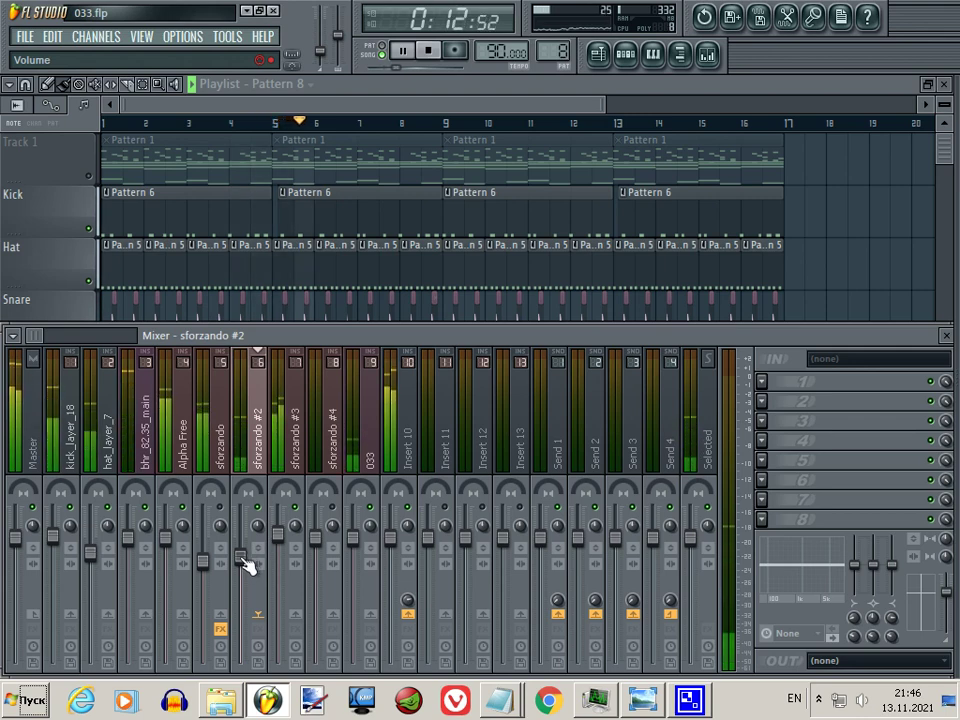
# Lower the sforzando mixer track volume to about -7.6 dB.
pyautogui.click(225, 456)
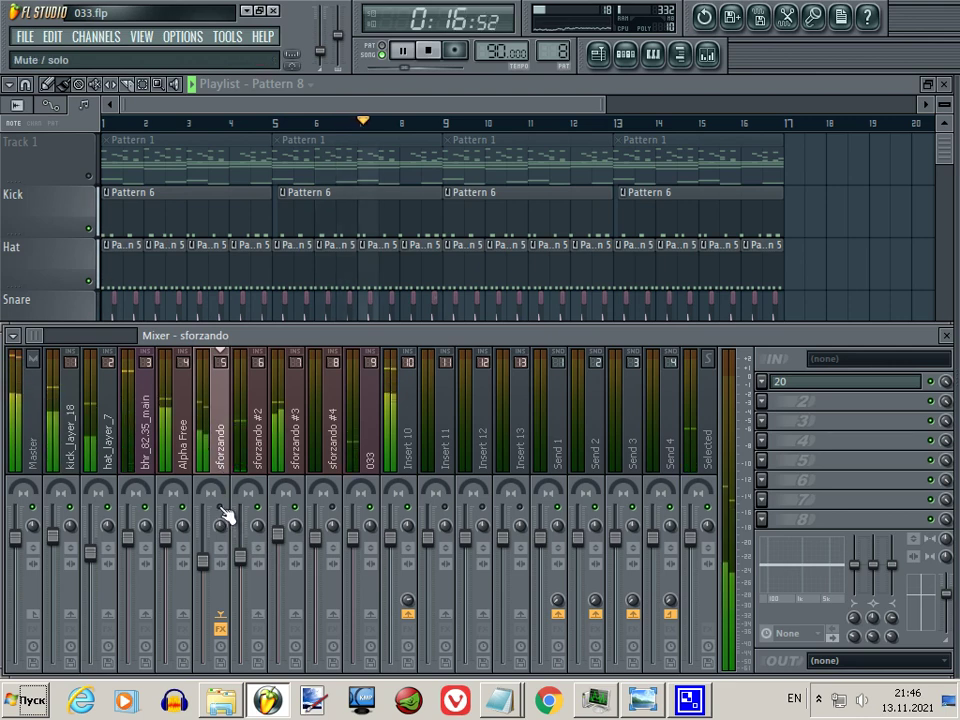
pyautogui.moveTo(205, 563)
pyautogui.mouseDown()
pyautogui.moveTo(212, 596)
pyautogui.moveTo(207, 584)
pyautogui.mouseUp()
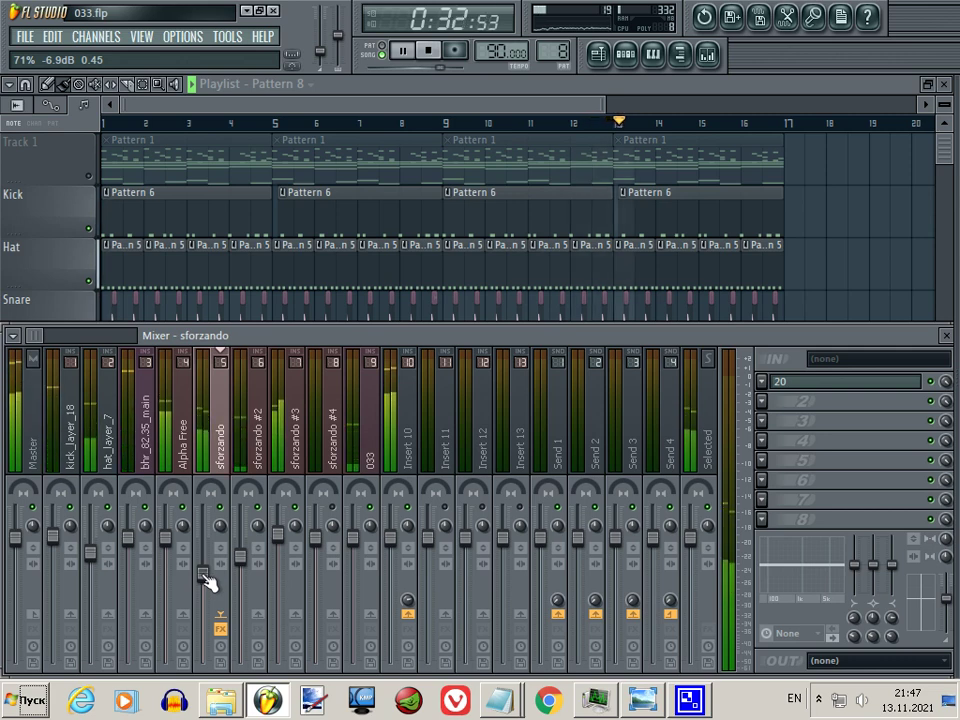
pyautogui.moveTo(205, 577); pyautogui.dragTo(204, 581)
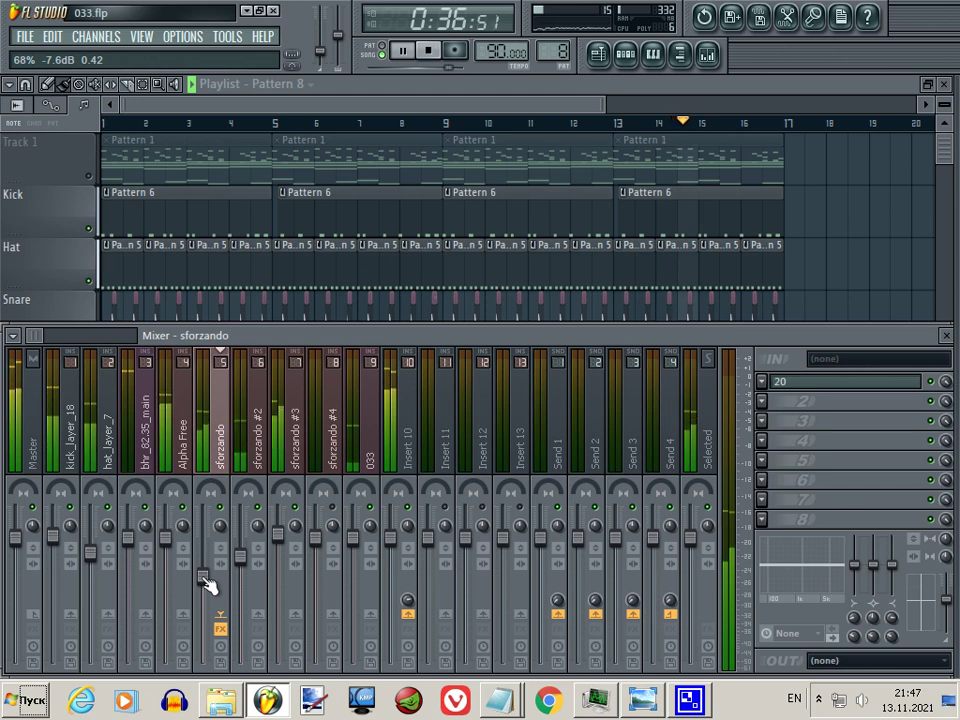
pyautogui.moveTo(204, 580); pyautogui.dragTo(204, 581)
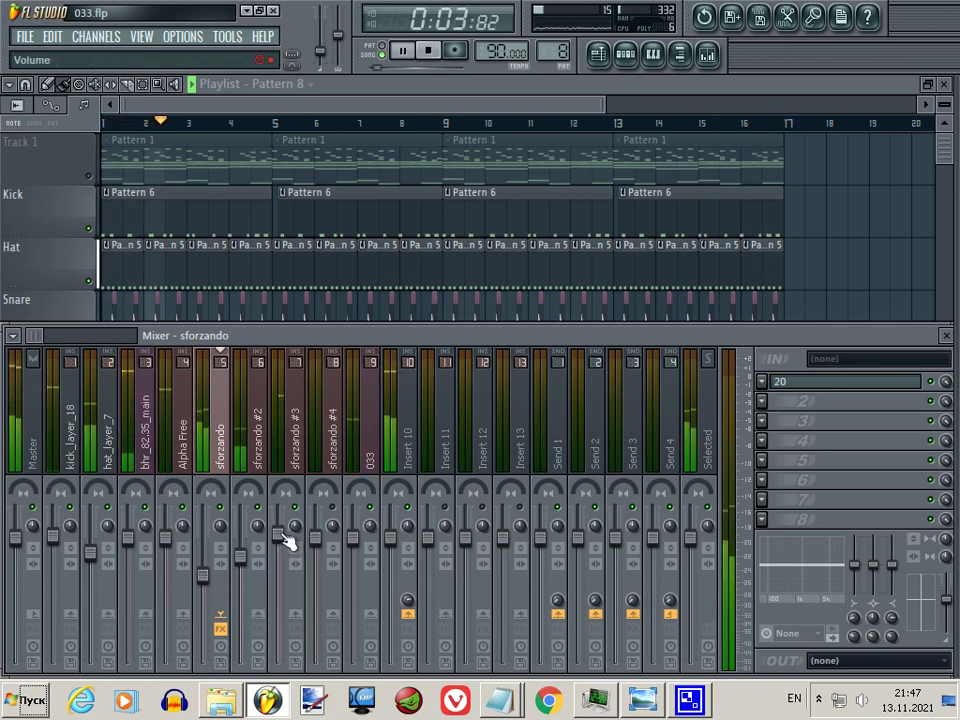
# Lower the sforzando #3 mixer track volume to -1.4 dB and select the sforzando #2 mixer track.
pyautogui.click(288, 465)
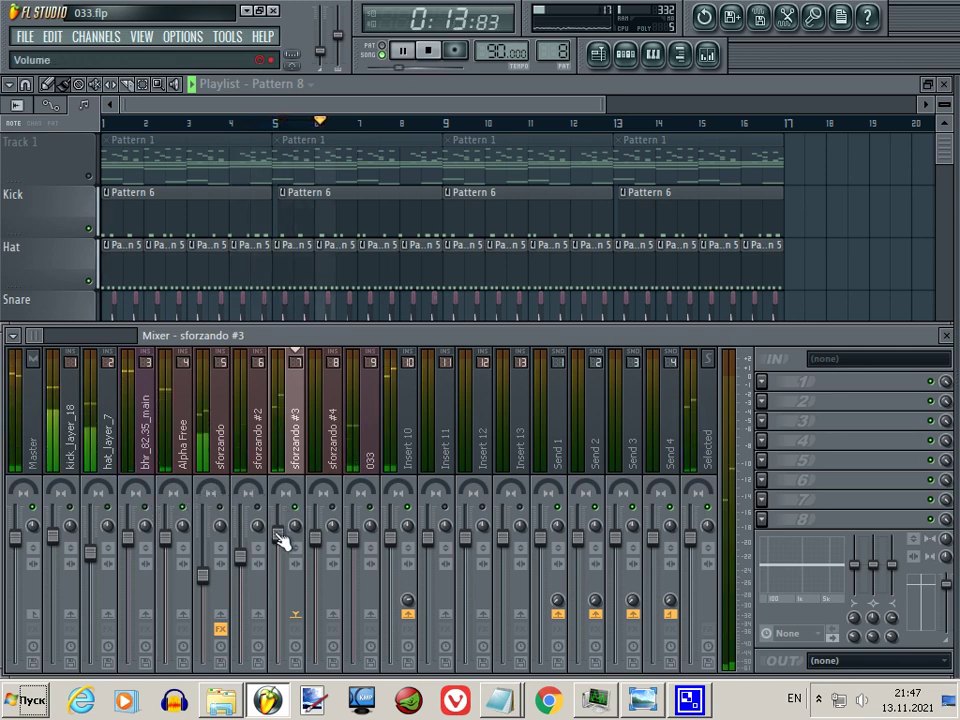
pyautogui.moveTo(284, 540); pyautogui.dragTo(288, 577)
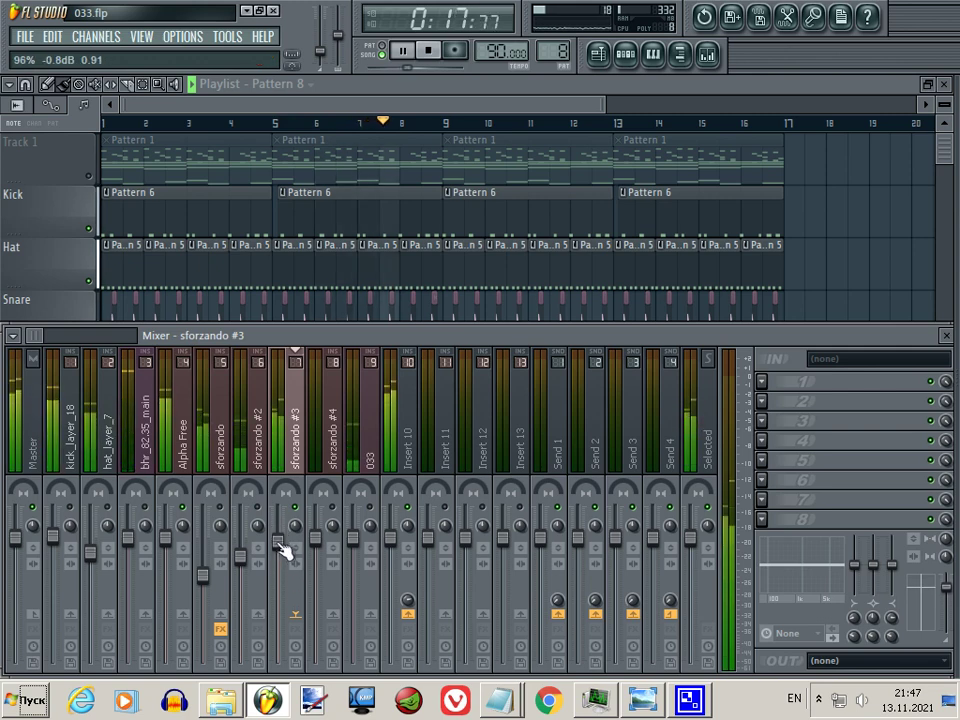
pyautogui.moveTo(280, 544)
pyautogui.mouseDown()
pyautogui.moveTo(295, 553)
pyautogui.moveTo(284, 552)
pyautogui.mouseUp()
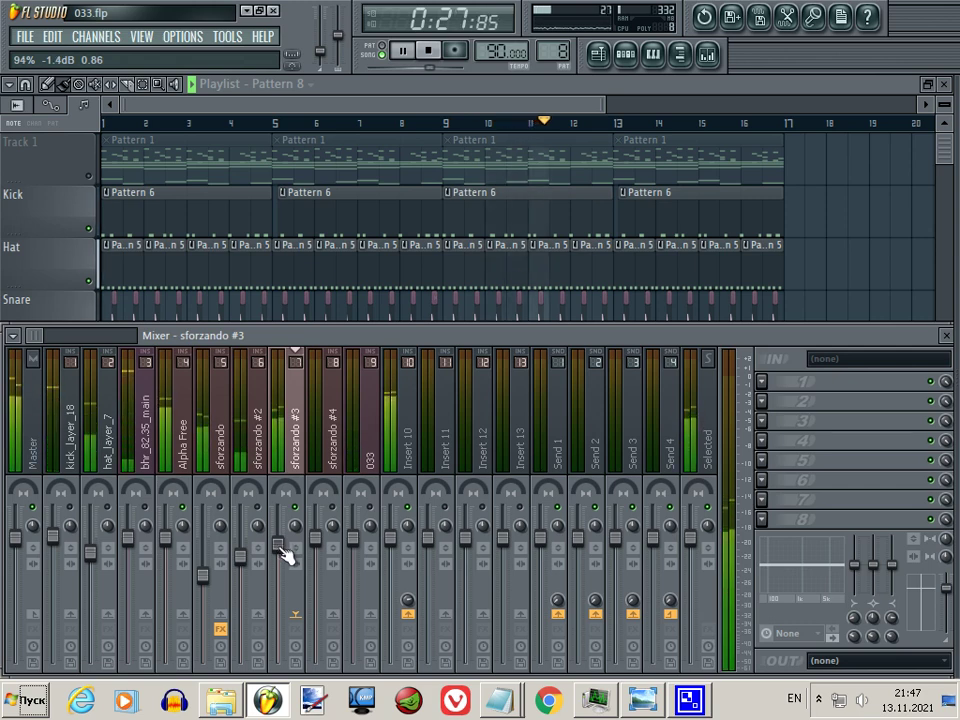
pyautogui.click(240, 508)
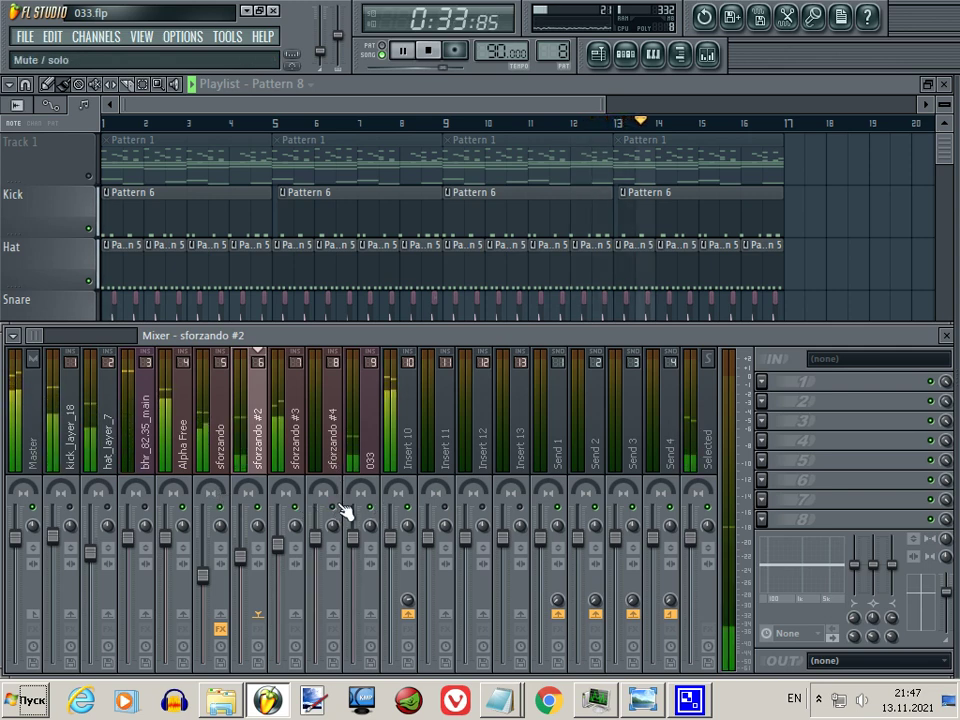
# Route the LP-2 sample channel to mixer insert 11, giving the insert the channel's name.
pyautogui.click(626, 55)
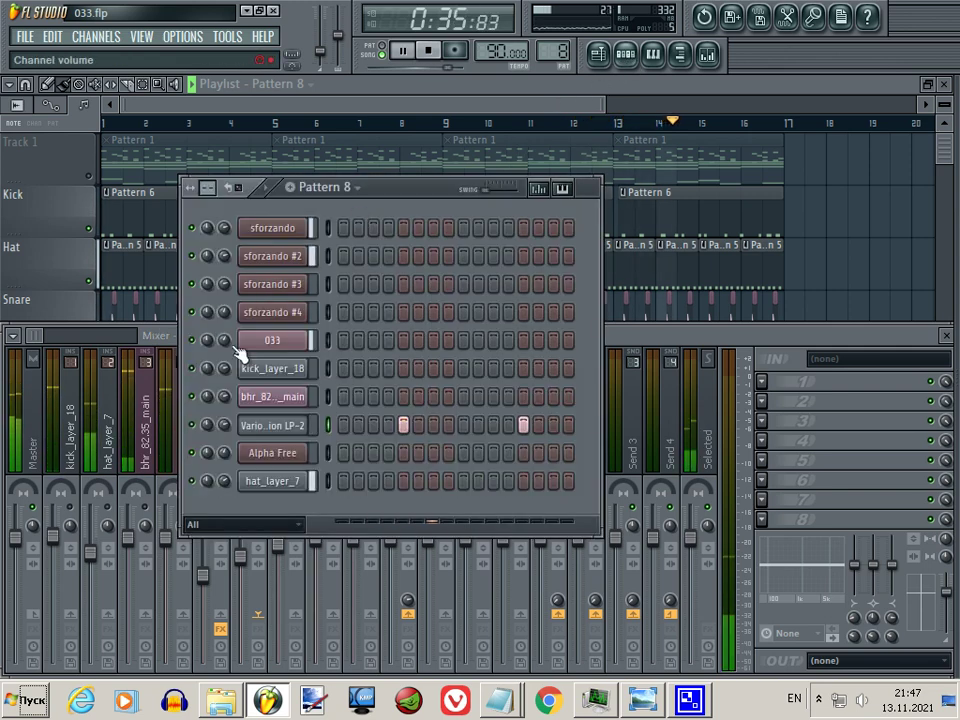
pyautogui.click(283, 428)
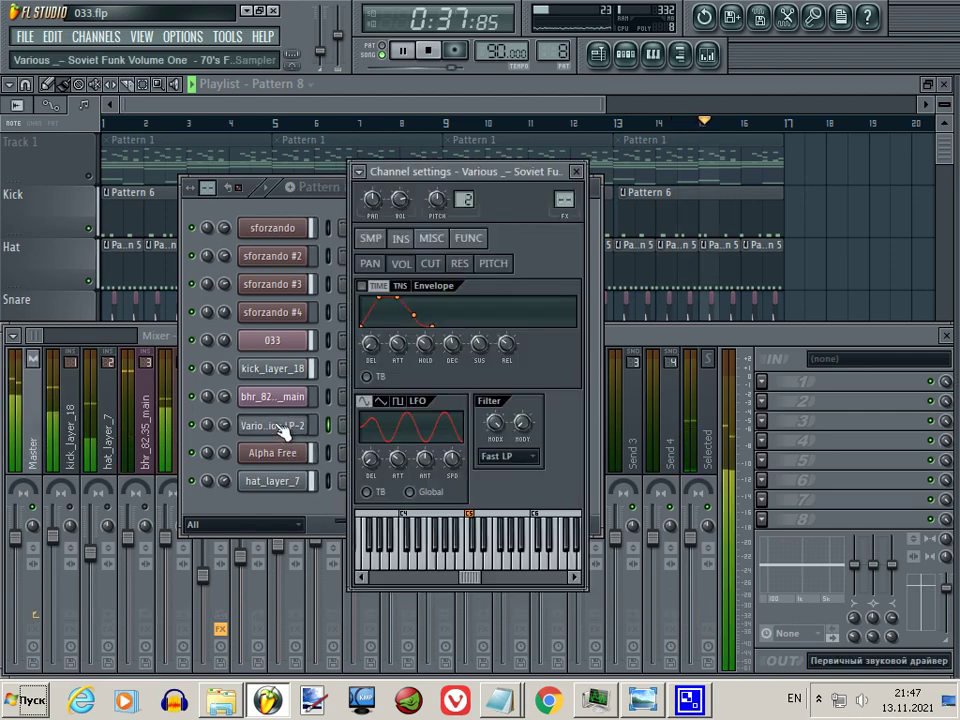
pyautogui.moveTo(563, 201); pyautogui.dragTo(578, 119)
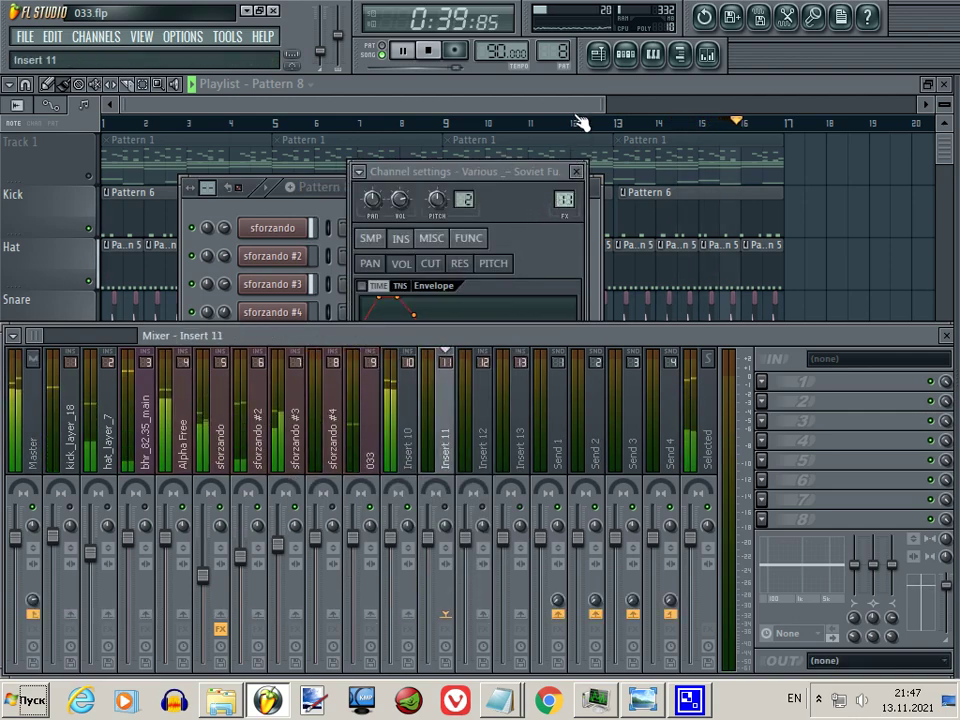
pyautogui.rightClick(443, 440)
pyautogui.click(615, 416)
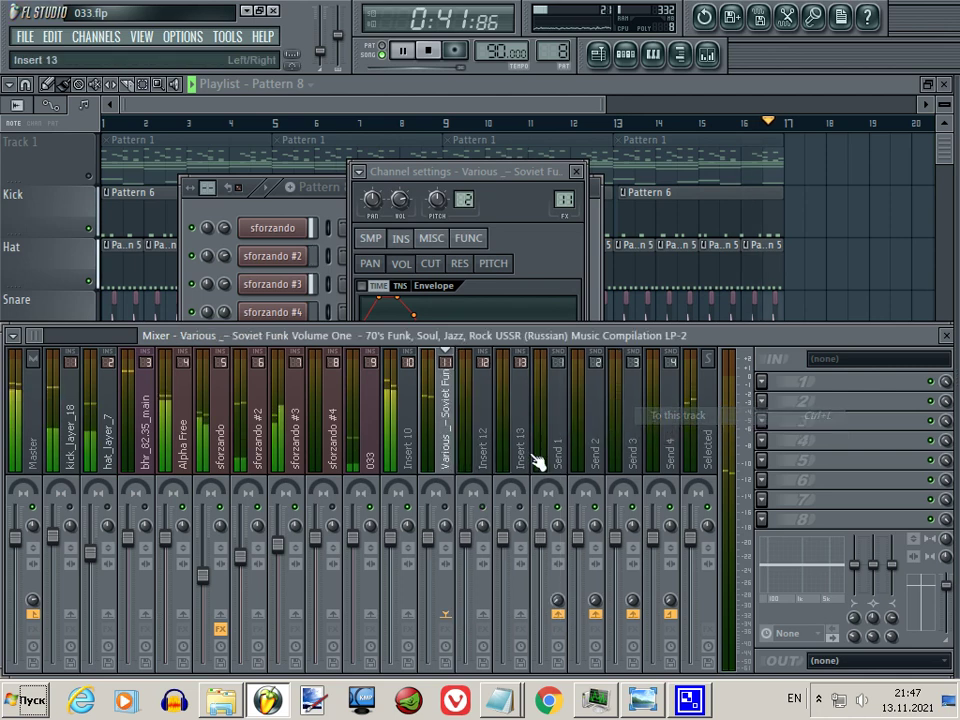
# Move the LP-2 sample's mixer track to insert 4, directly after bhr_82.35_main.
pyautogui.hotkey('alt', 'Left')
pyautogui.hotkey('alt', 'Left')
pyautogui.hotkey('alt', 'Left')
pyautogui.hotkey('alt', 'Left')
pyautogui.hotkey('alt', 'Left')
pyautogui.hotkey('alt', 'Left')
pyautogui.hotkey('alt', 'Left')
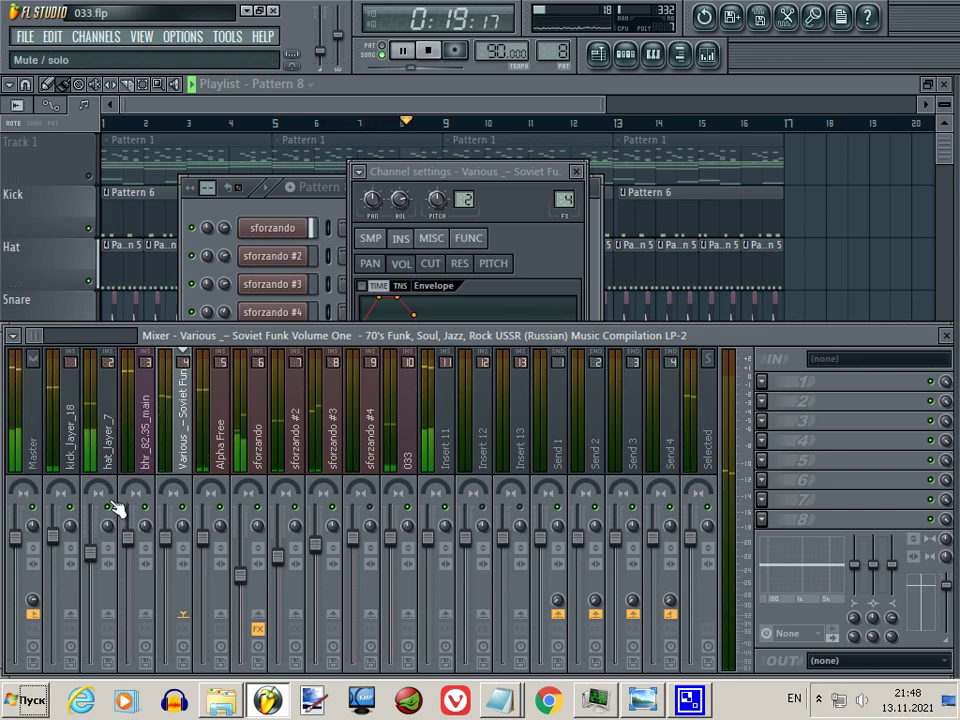
# Lower the mixer volumes of the 033 track and the LP-2 sample track slightly.
pyautogui.click(397, 548)
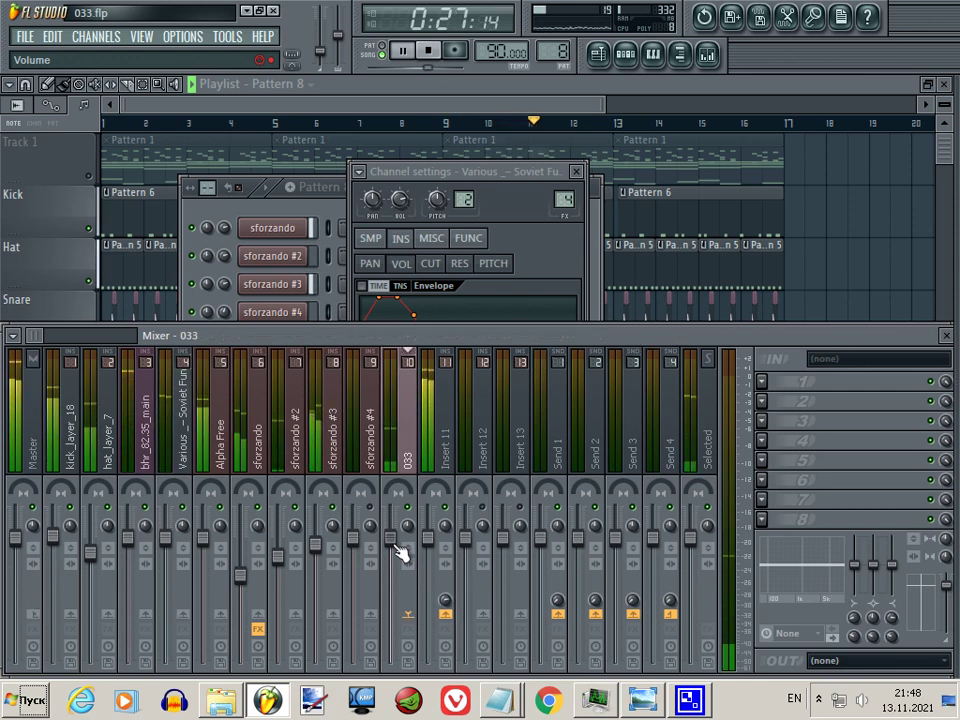
pyautogui.moveTo(395, 550)
pyautogui.mouseDown()
pyautogui.moveTo(394, 583)
pyautogui.moveTo(401, 570)
pyautogui.mouseUp()
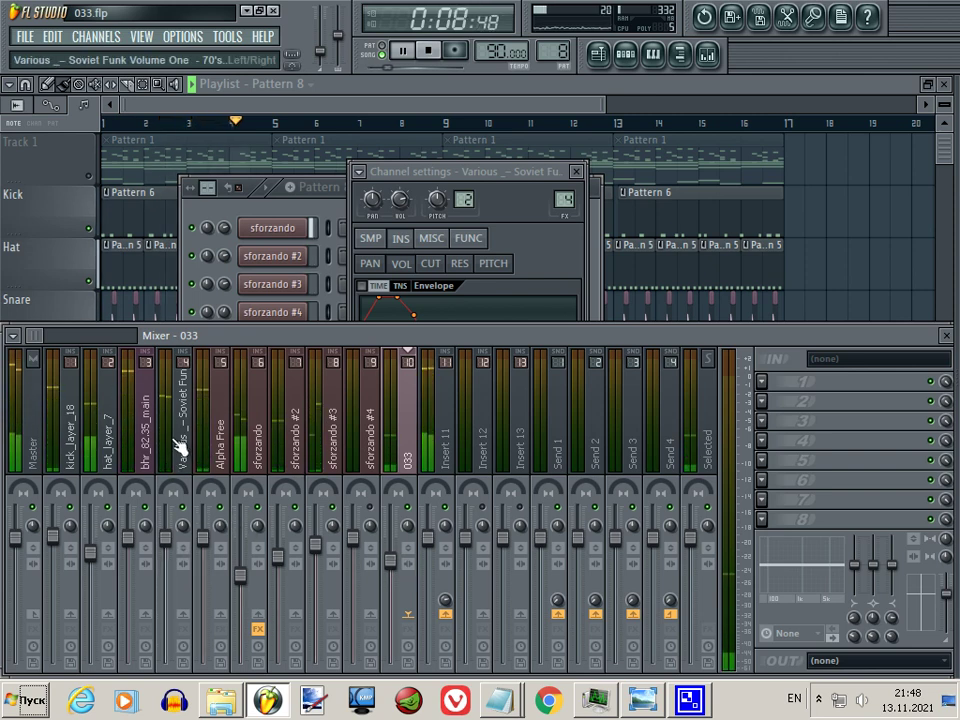
pyautogui.moveTo(171, 553)
pyautogui.mouseDown()
pyautogui.moveTo(183, 598)
pyautogui.moveTo(193, 594)
pyautogui.moveTo(175, 566)
pyautogui.mouseUp()
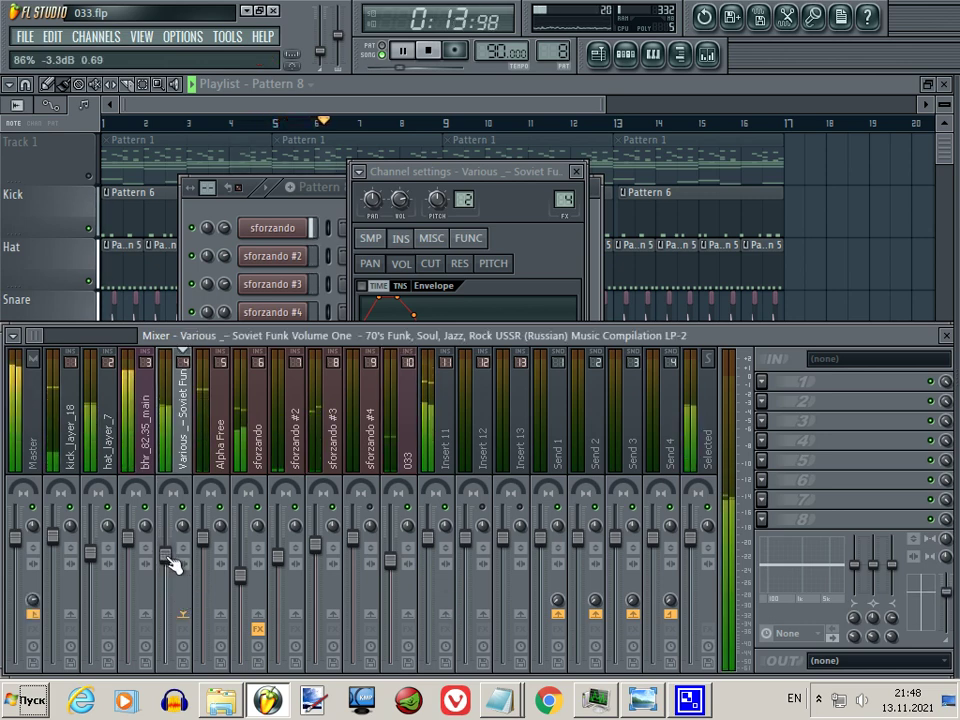
pyautogui.click(445, 613)
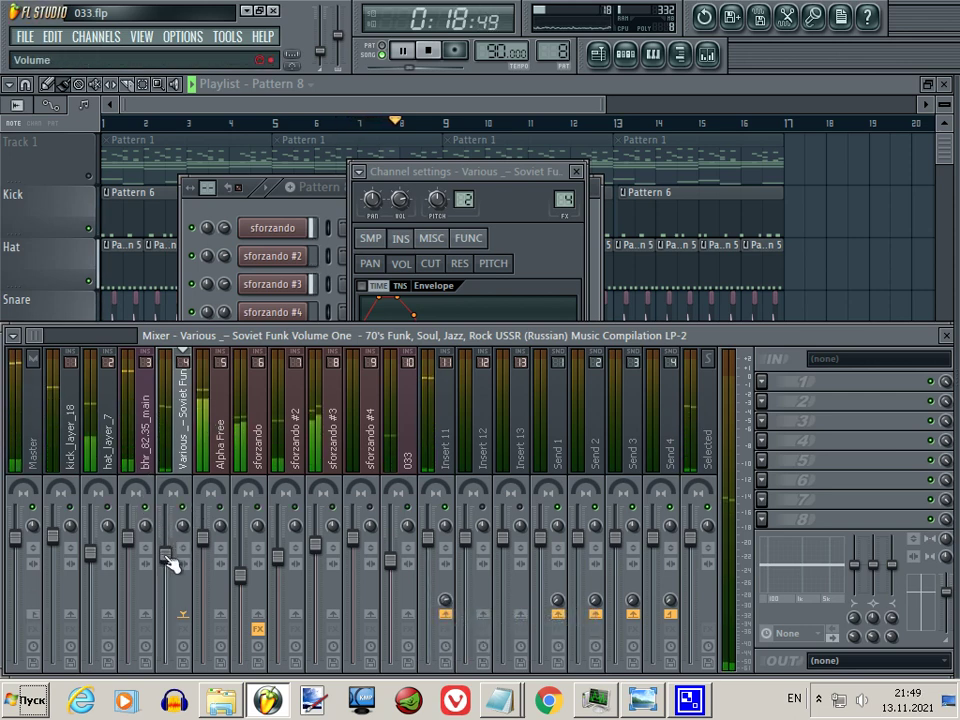
pyautogui.moveTo(167, 562)
pyautogui.mouseDown()
pyautogui.moveTo(172, 538)
pyautogui.moveTo(180, 583)
pyautogui.moveTo(182, 538)
pyautogui.moveTo(171, 570)
pyautogui.moveTo(168, 550)
pyautogui.moveTo(174, 559)
pyautogui.mouseUp()
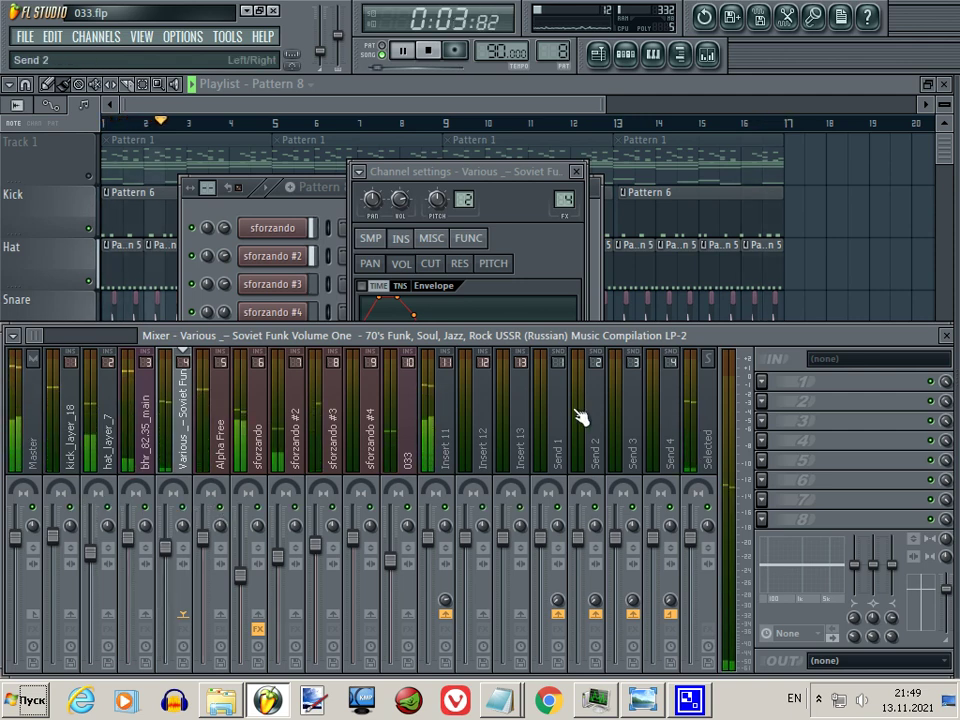
# Close the channel settings, raise the LP-2 sample's mixer volume slightly and select the bhr_82.35_main mixer track.
pyautogui.click(576, 171)
pyautogui.click(580, 113)
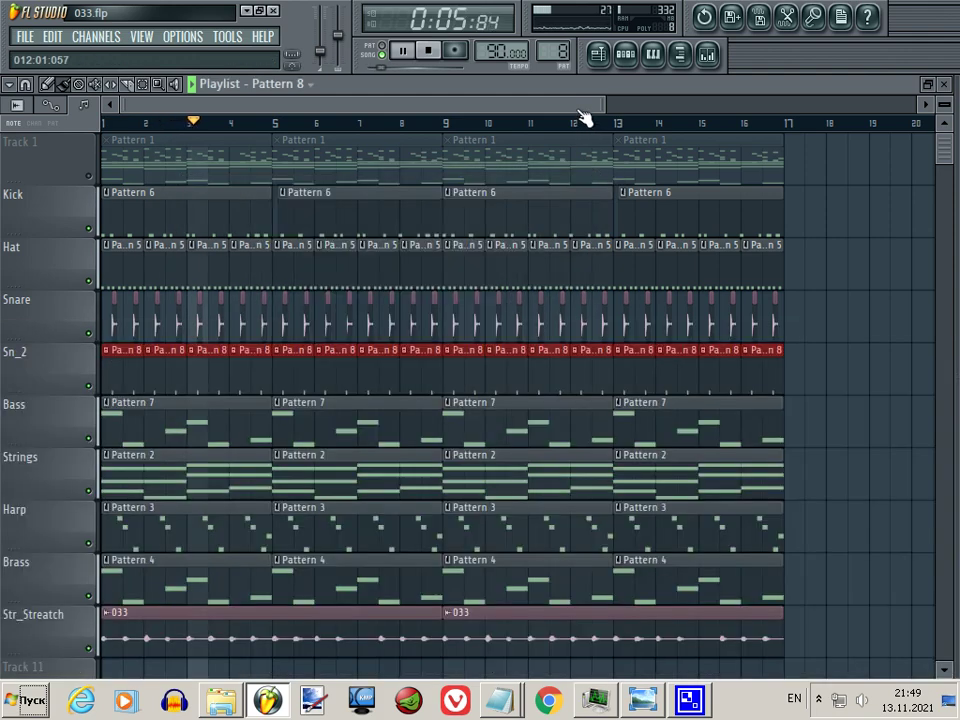
pyautogui.scroll(-1, 876, 480)
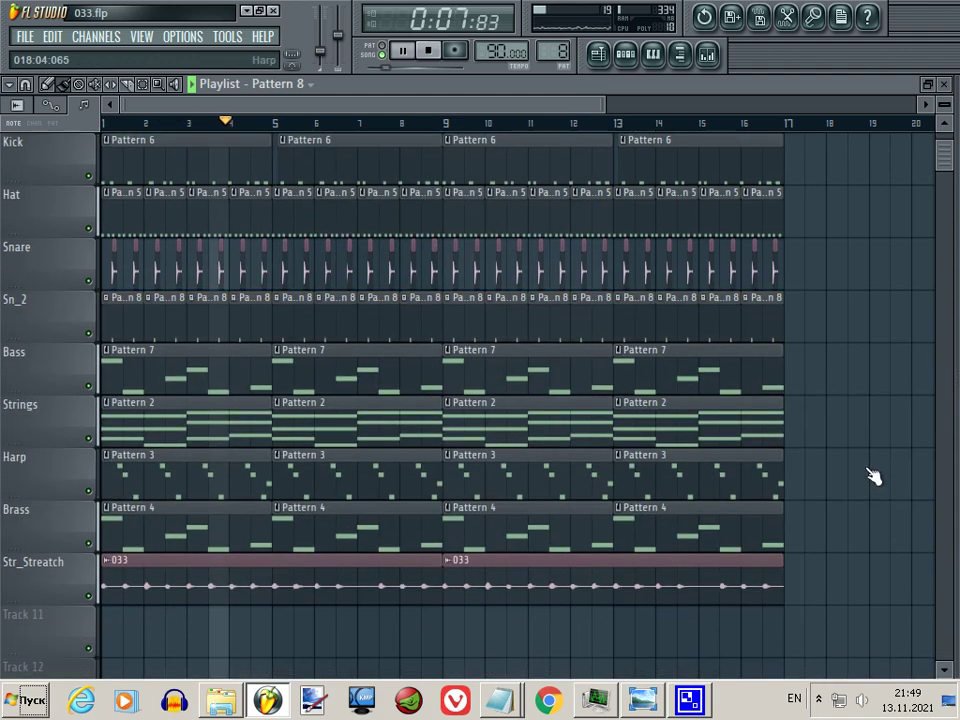
pyautogui.click(712, 56)
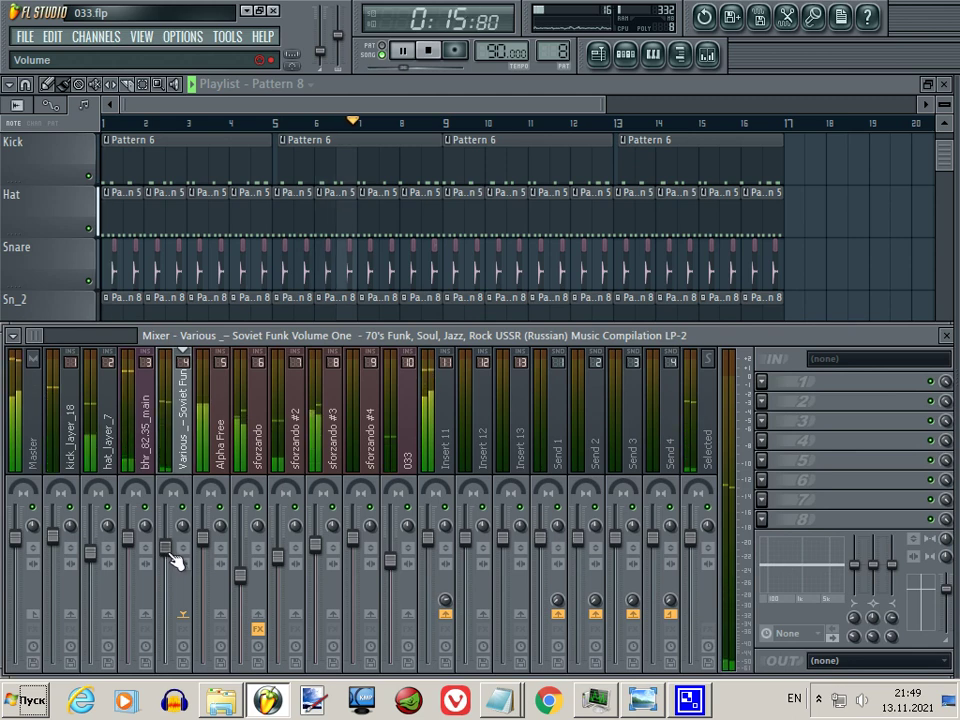
pyautogui.moveTo(169, 551); pyautogui.dragTo(166, 545)
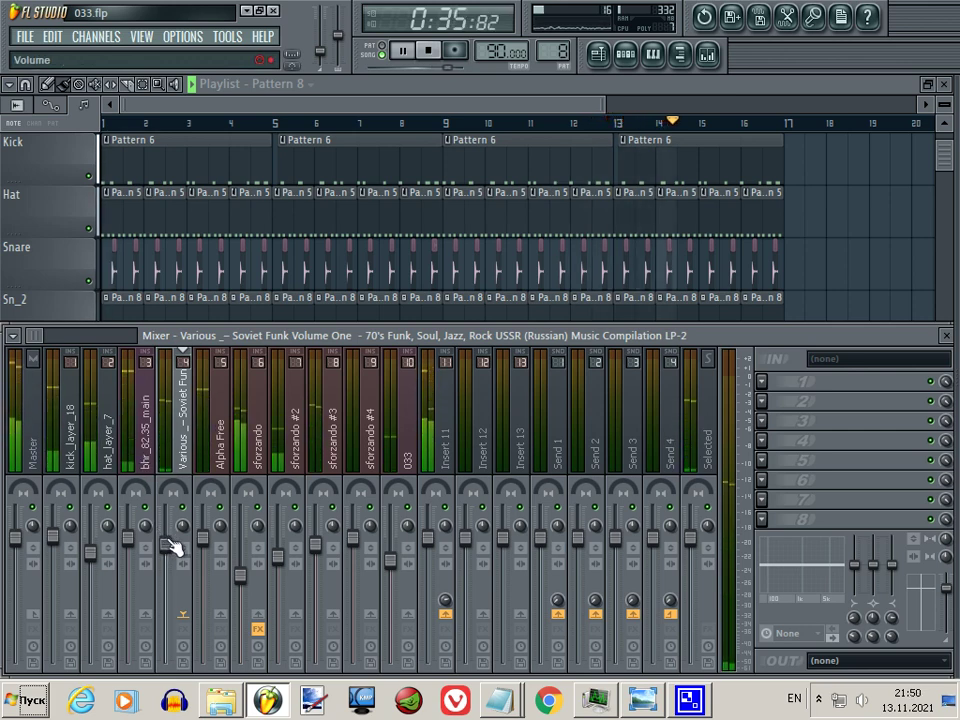
pyautogui.click(140, 445)
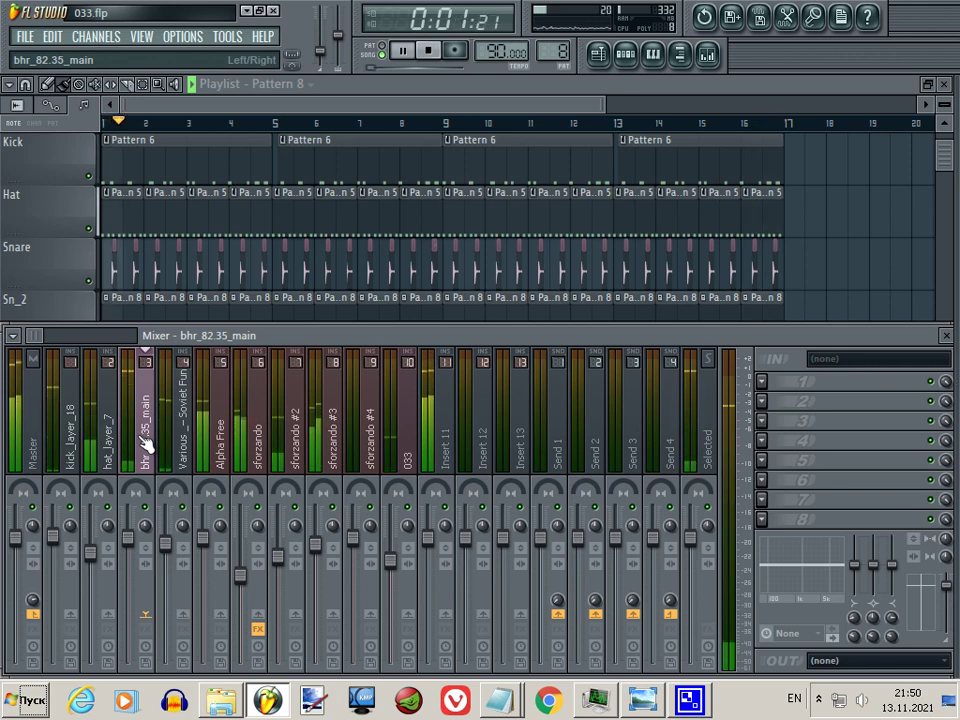
# Hide the mixer and mute the Strings and Harp playlist tracks, toggling Harp to compare the sound.
pyautogui.press('F9')
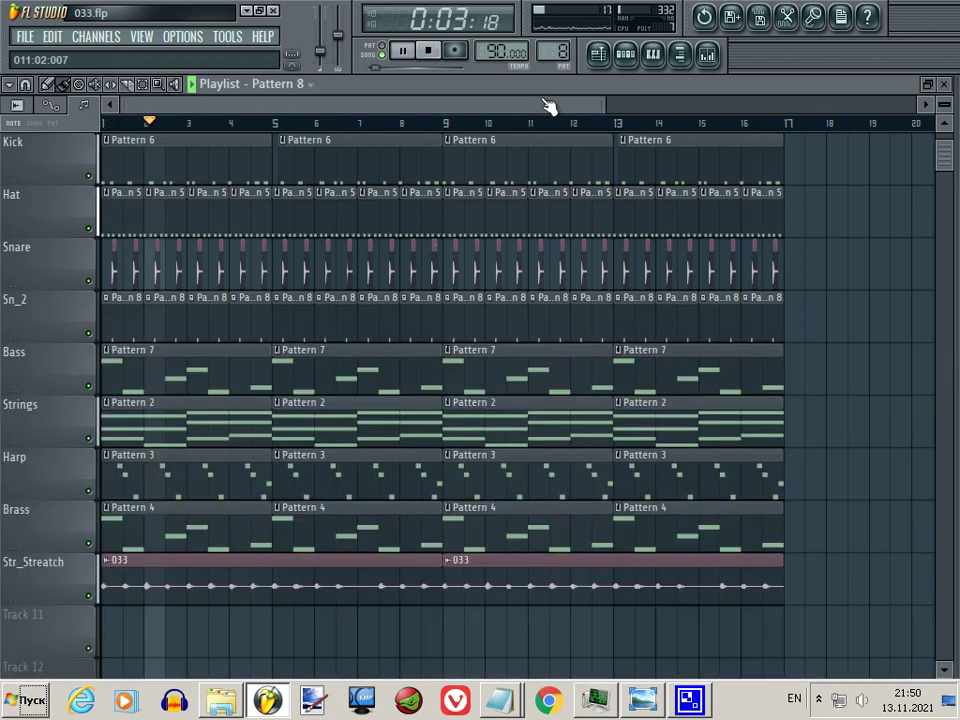
pyautogui.click(90, 439)
pyautogui.click(91, 491)
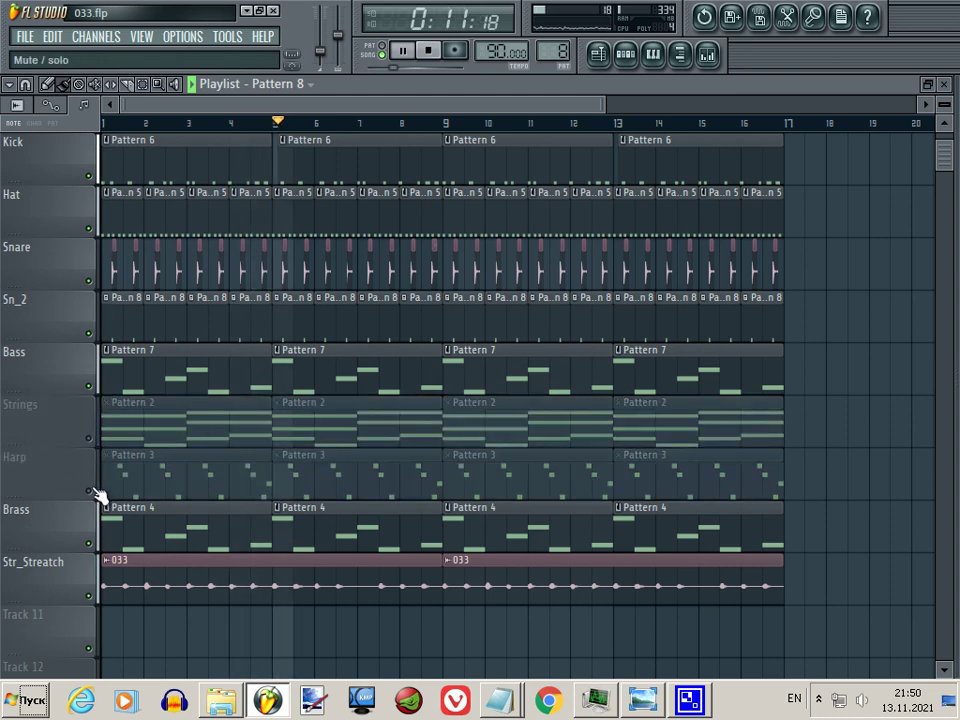
pyautogui.click(91, 491)
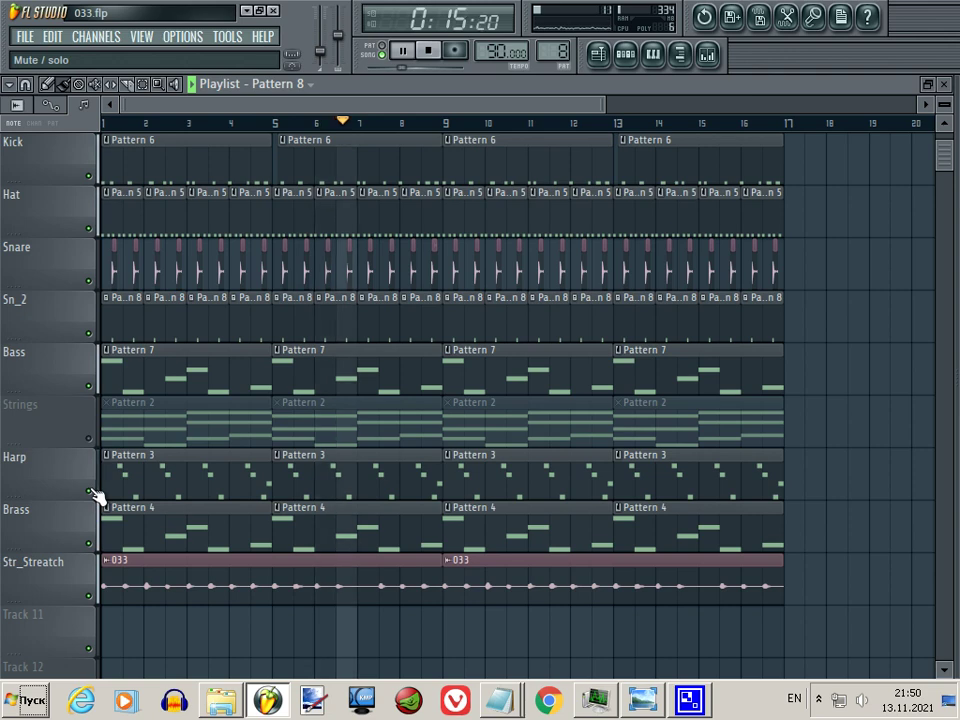
pyautogui.click(91, 491)
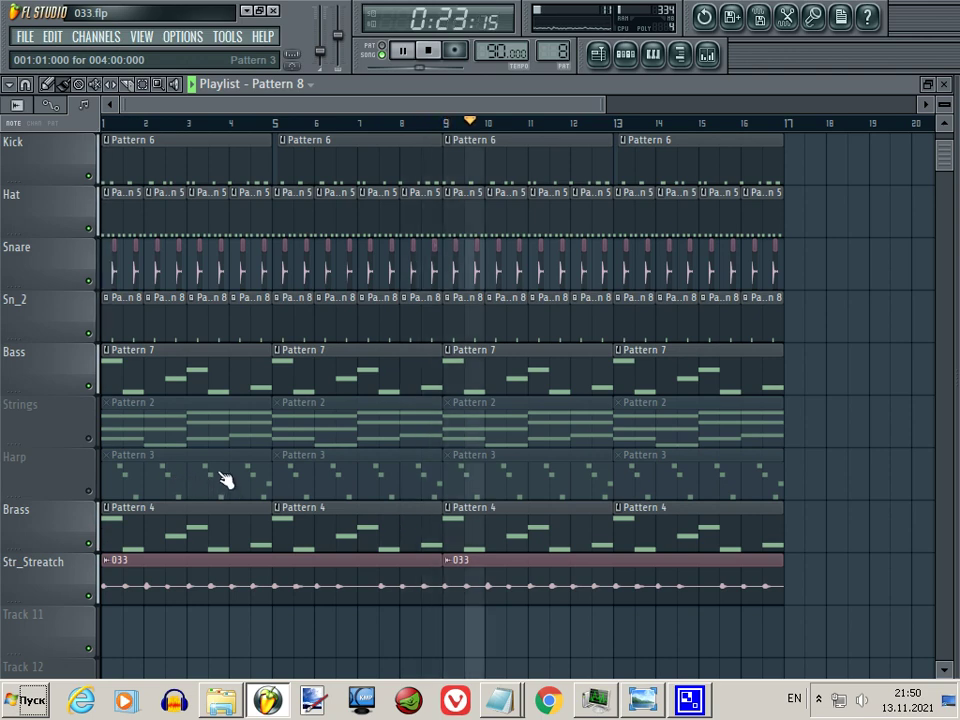
# Delete the Strings and Harp clips from bar 9 onward in the playlist.
pyautogui.scroll(1, 226, 480)
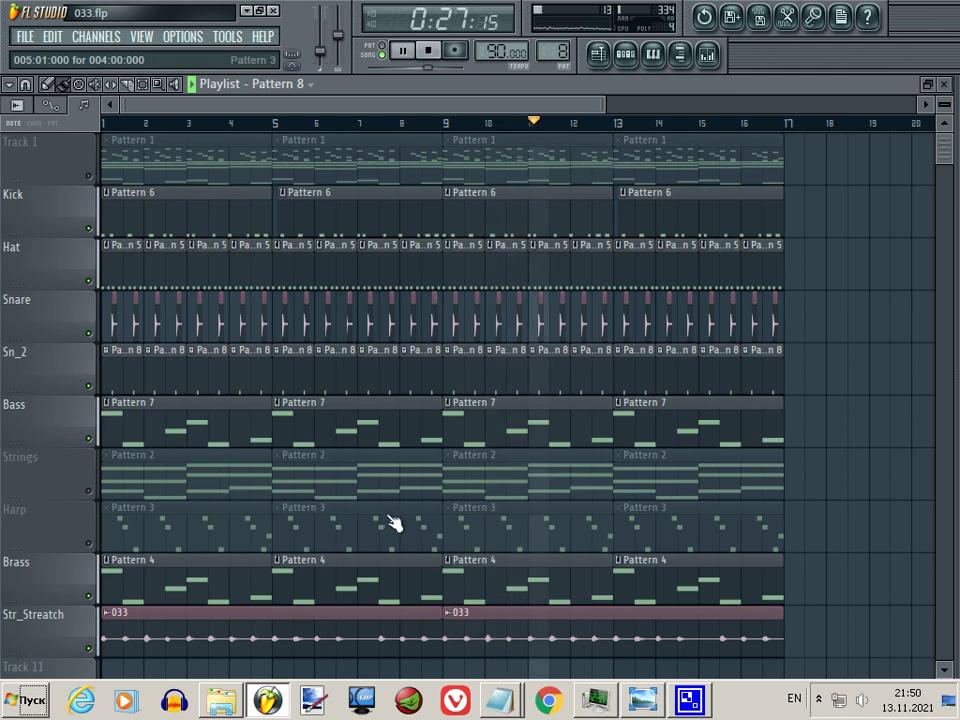
pyautogui.rightClick(497, 535)
pyautogui.rightClick(497, 495)
pyautogui.rightClick(679, 495)
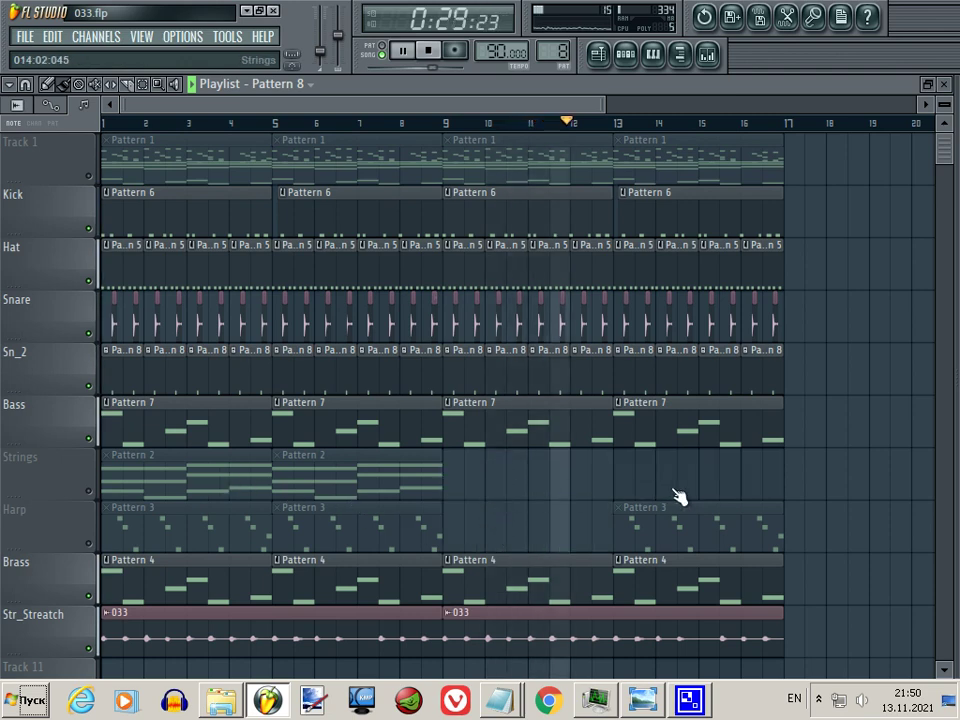
pyautogui.rightClick(656, 522)
# Place a Pattern 2 clip at bar 13 on Strings, unmute the track and trim the clip's start to bar 15.
pyautogui.click(434, 488)
pyautogui.click(648, 480)
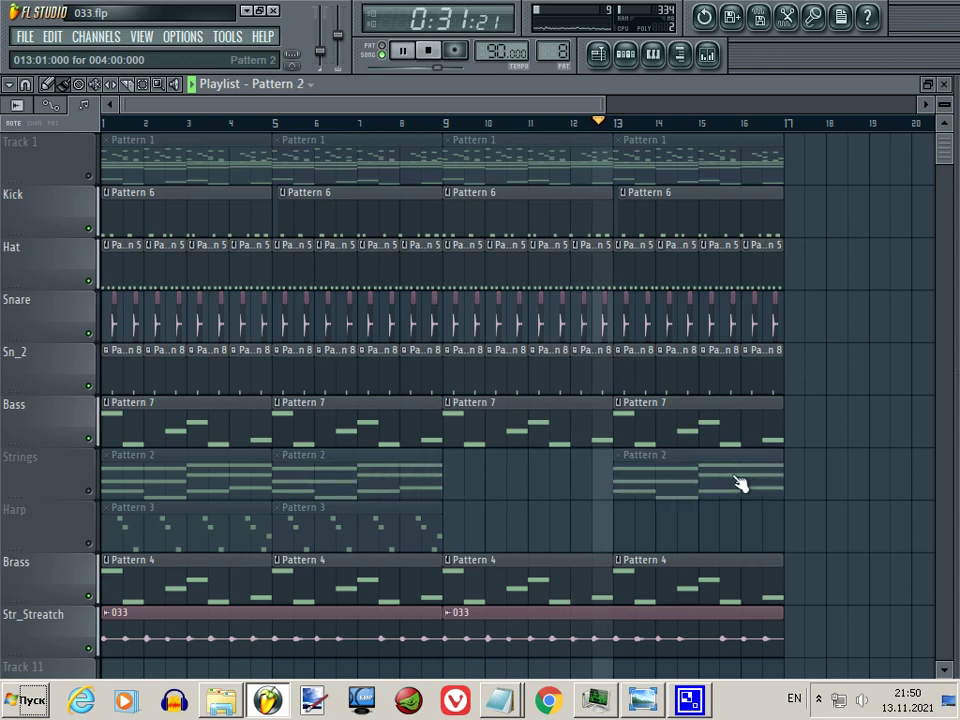
pyautogui.click(89, 491)
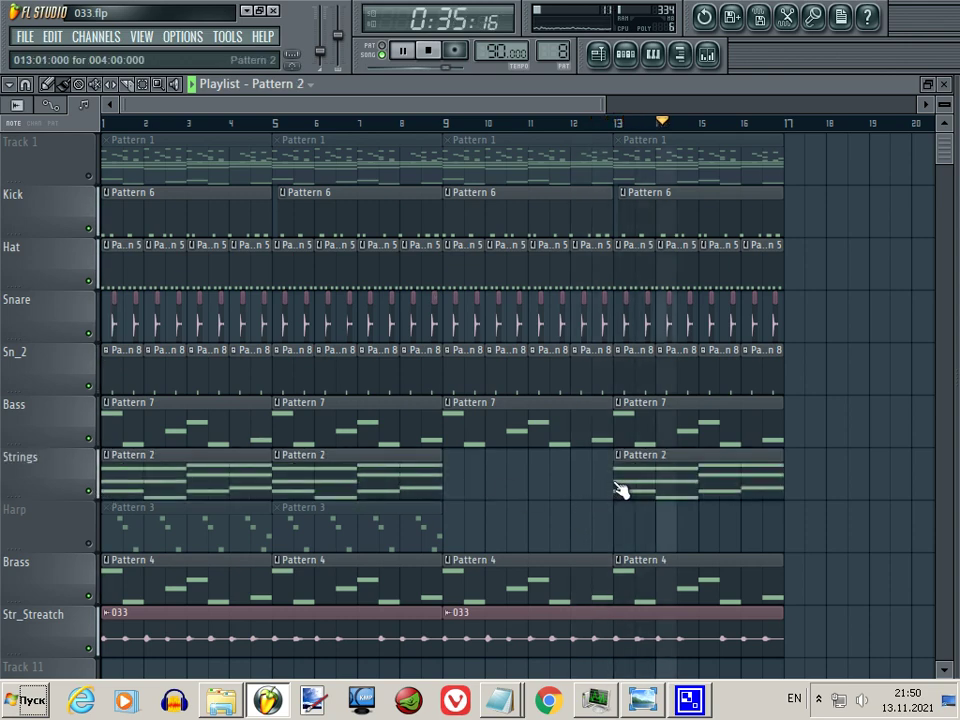
pyautogui.moveTo(617, 491); pyautogui.dragTo(702, 490)
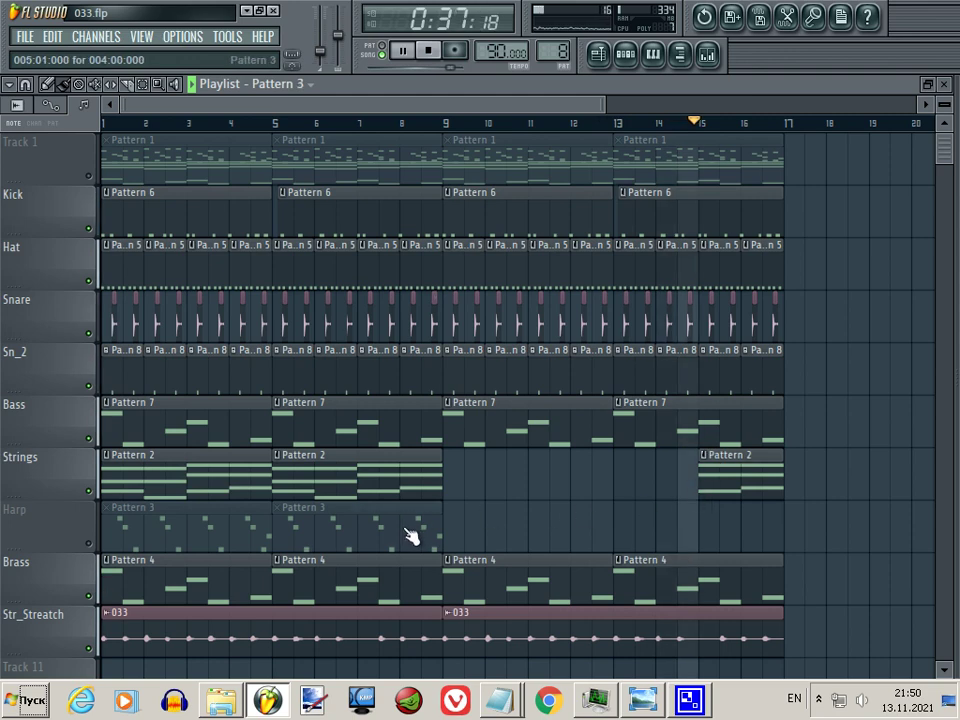
# Place a Pattern 3 clip at bar 13 on Harp, unmute the track and trim the clip's start to bar 16.
pyautogui.click(622, 532)
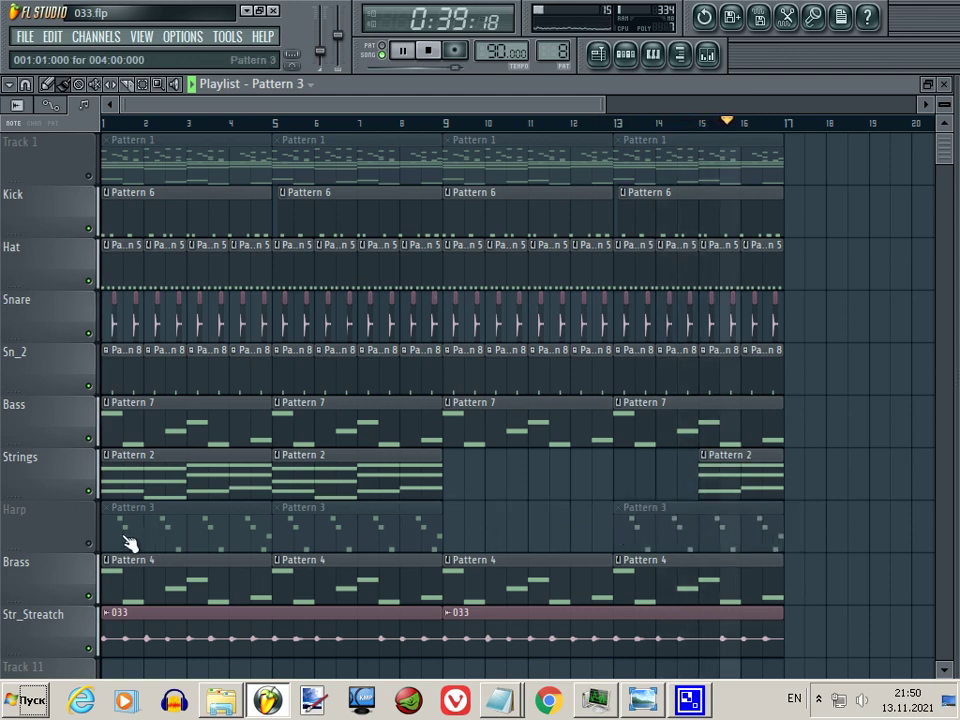
pyautogui.click(88, 543)
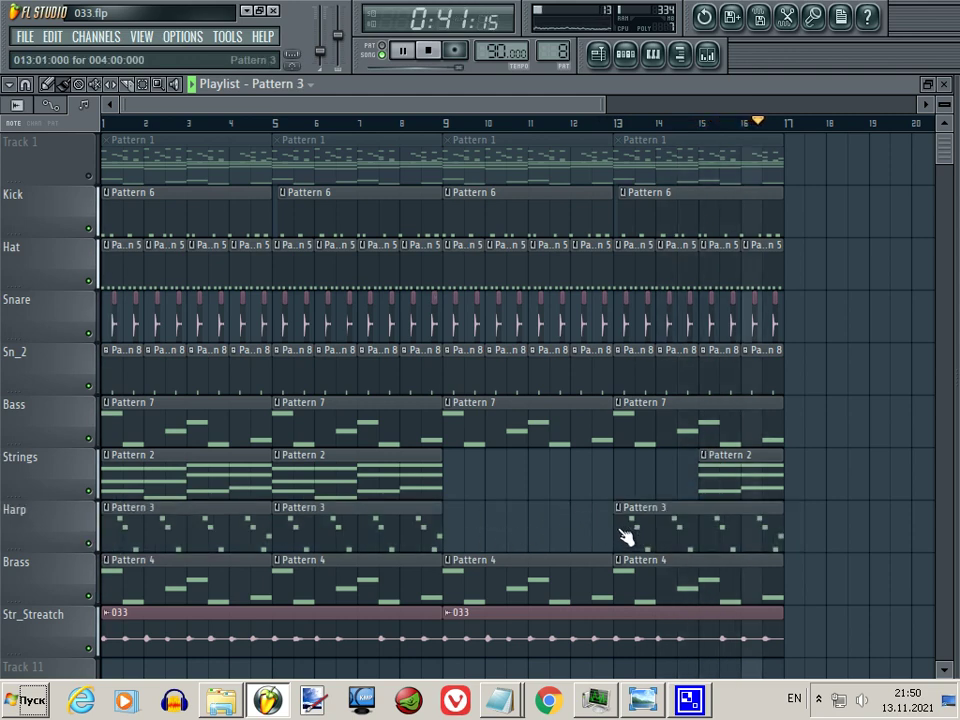
pyautogui.moveTo(627, 537); pyautogui.dragTo(756, 534)
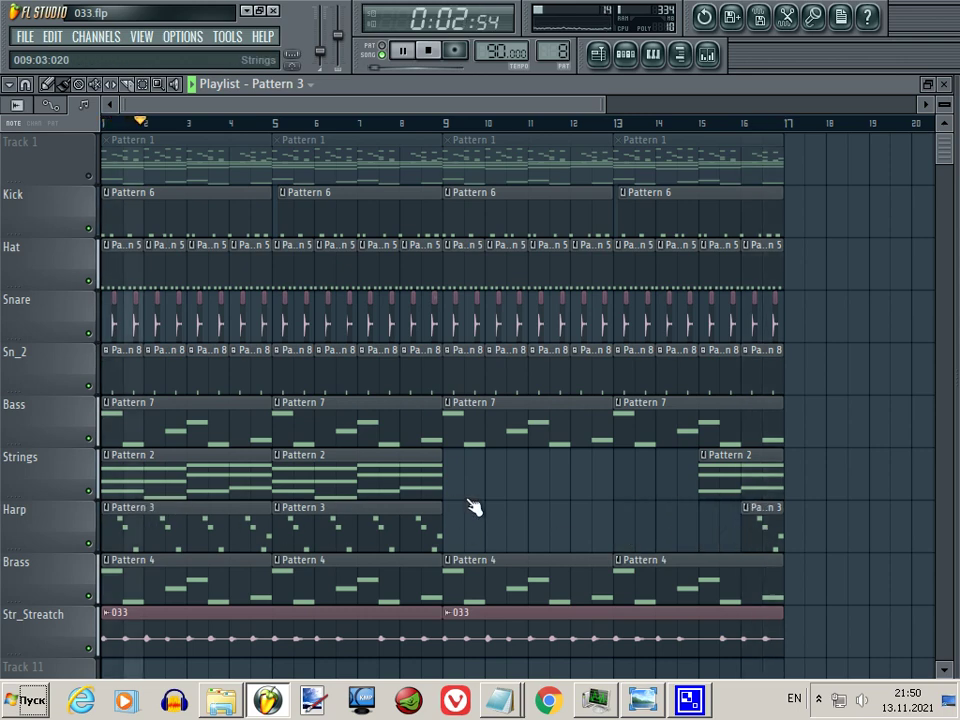
# Delete the Harp clip at bar 1, and remove and restore the first 033 clip on Str_Streatch.
pyautogui.rightClick(262, 528)
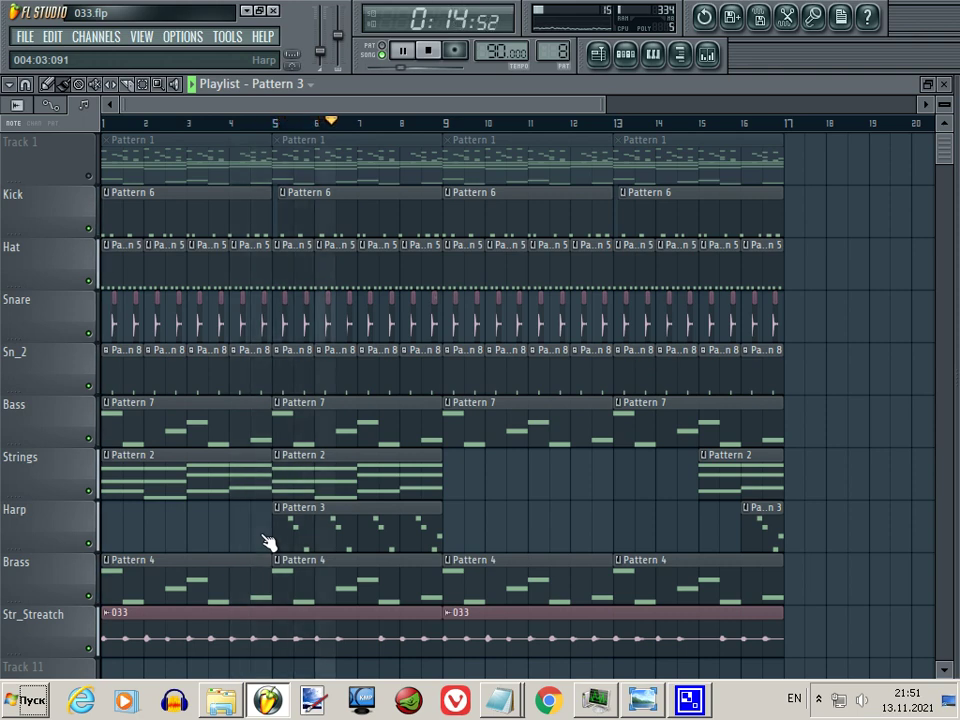
pyautogui.rightClick(293, 650)
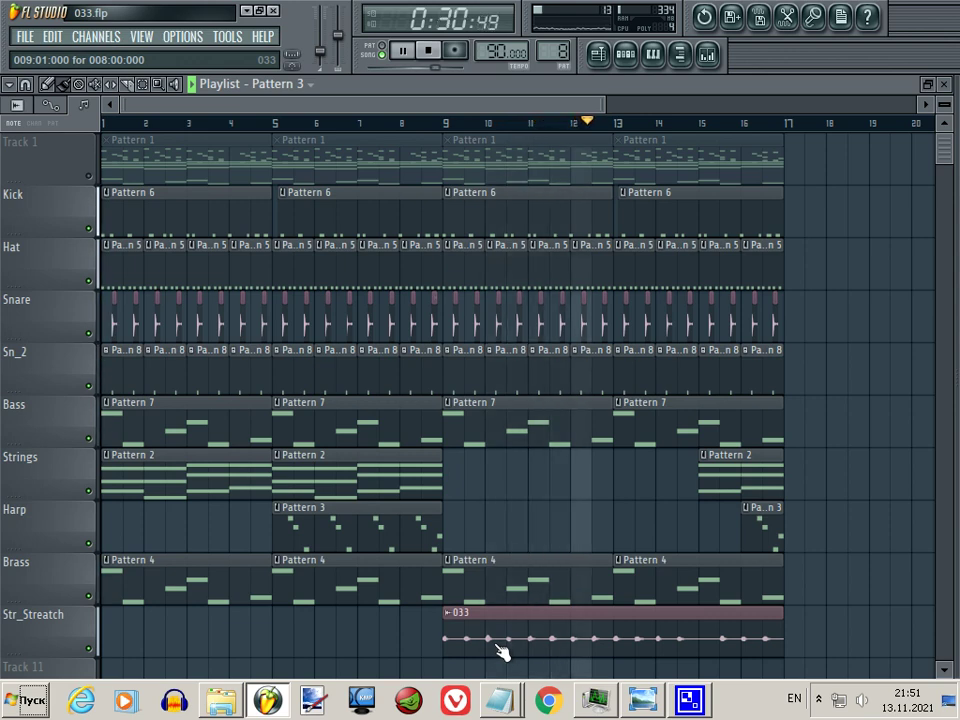
pyautogui.moveTo(496, 645); pyautogui.dragTo(75, 626)
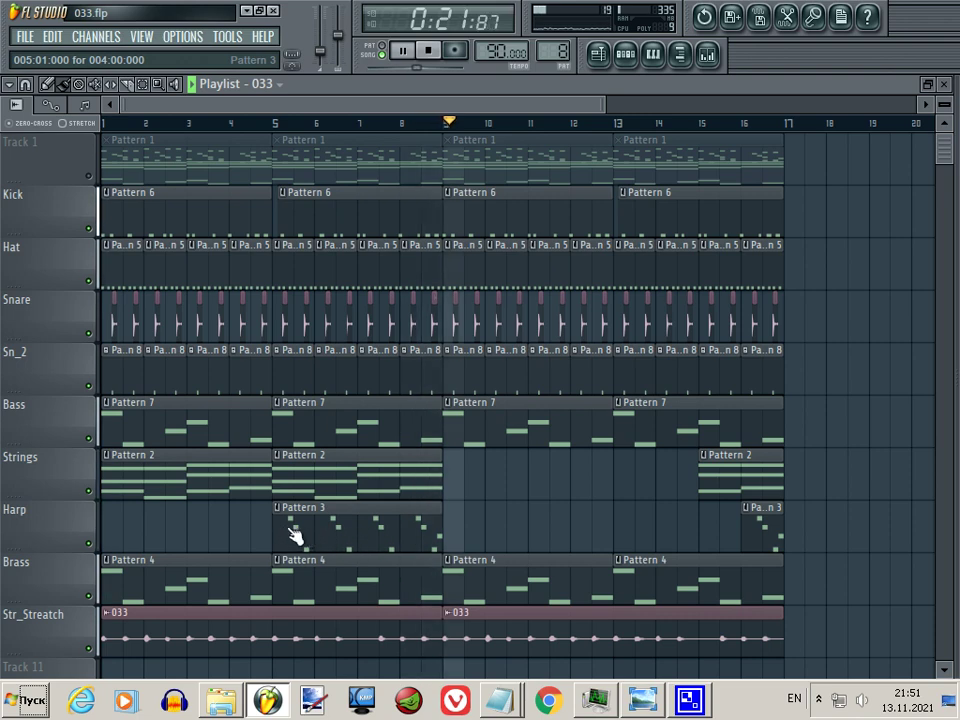
# Cut bar 6 out of the Harp clip, keeping bar 5 and bars 7–8, and play from bar 5.
pyautogui.press('space')
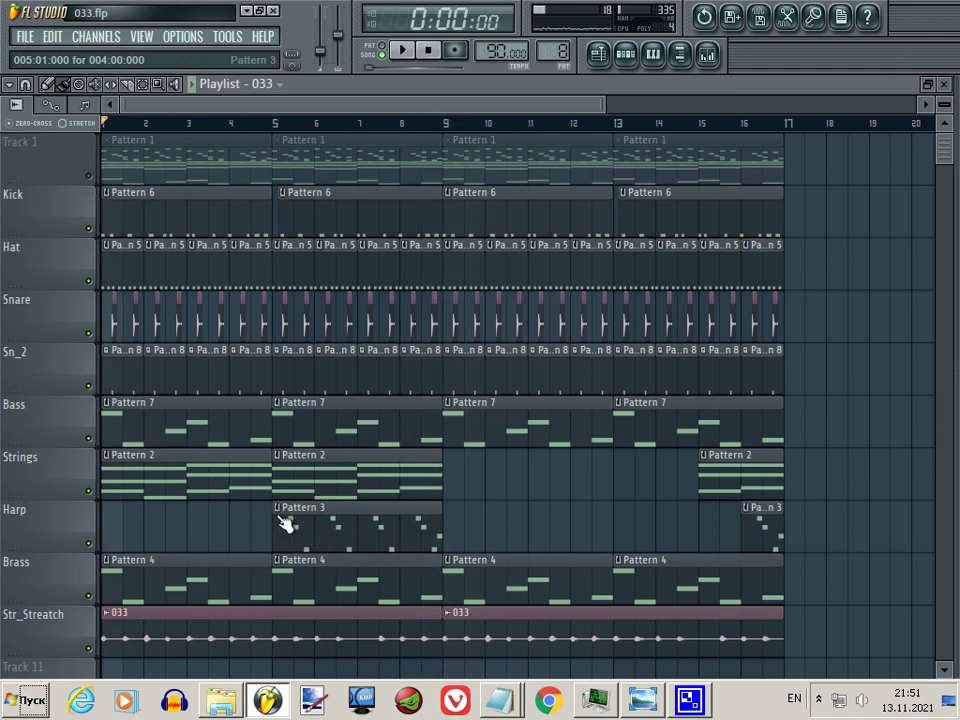
pyautogui.moveTo(278, 527)
pyautogui.mouseDown()
pyautogui.moveTo(388, 531)
pyautogui.moveTo(257, 540)
pyautogui.moveTo(288, 537)
pyautogui.mouseUp()
pyautogui.click(283, 122)
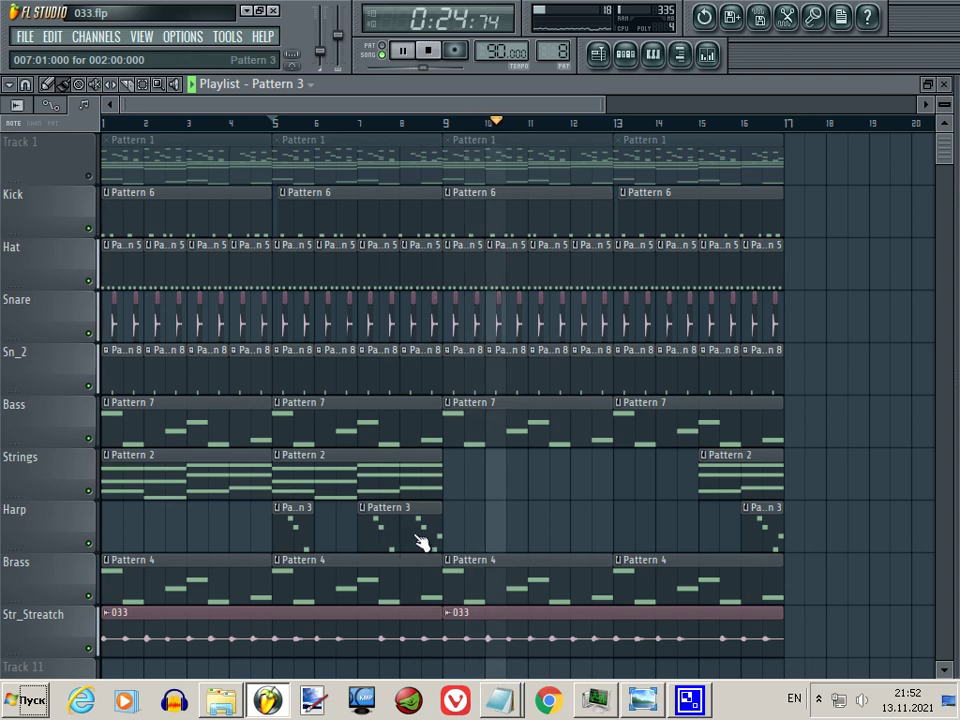
# Copy the bars 5–8 Harp clips to bars 1–4, and remove the copy at bars 3–4.
pyautogui.moveTo(242, 537); pyautogui.dragTo(208, 553)
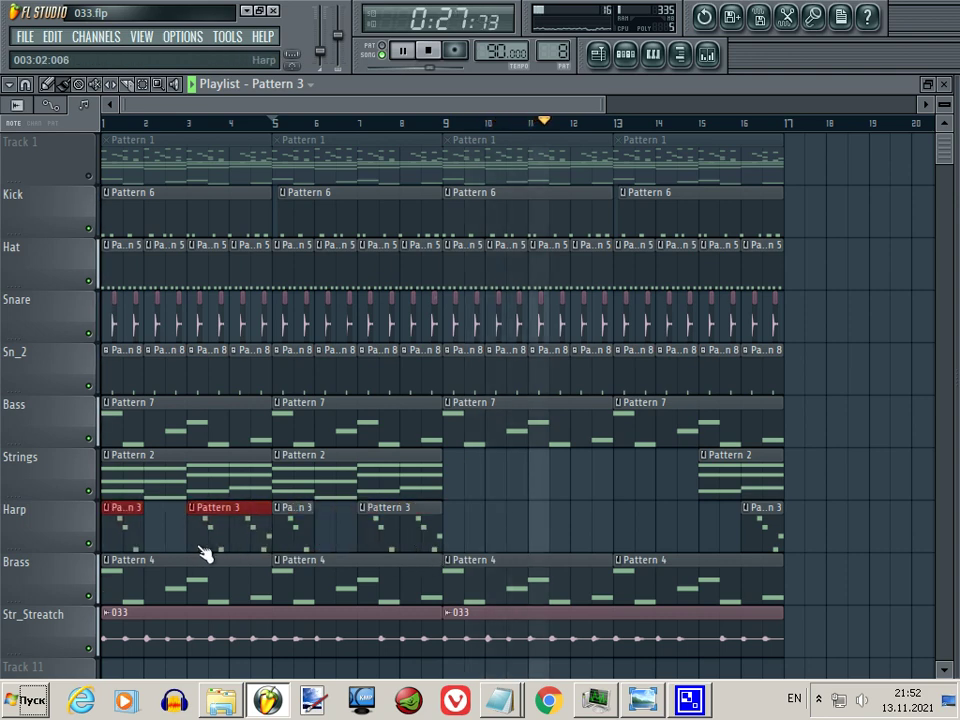
pyautogui.click(338, 546)
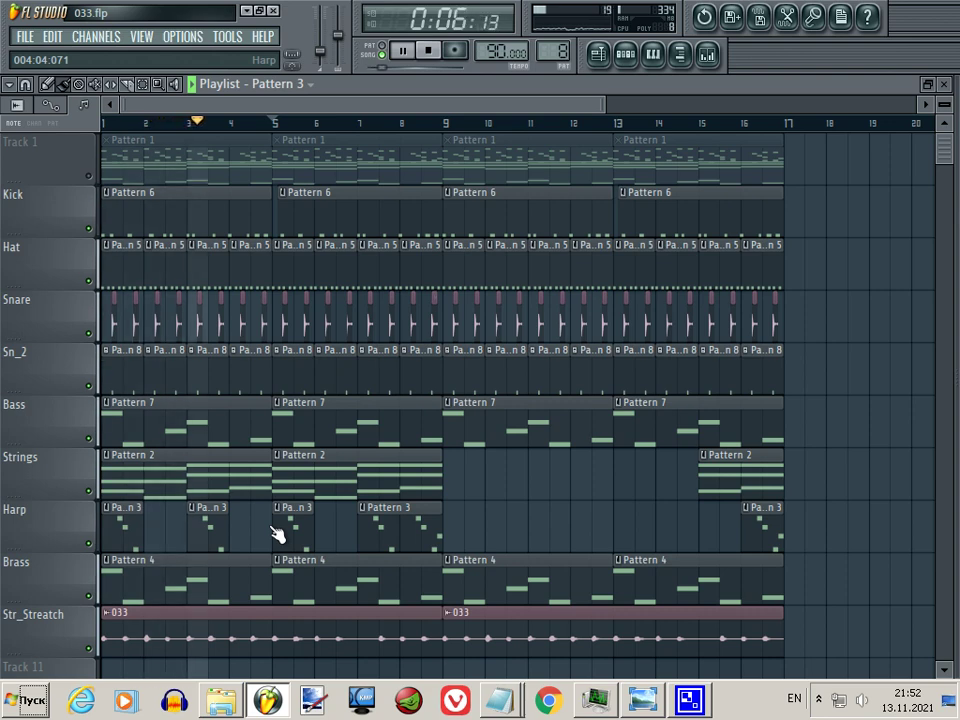
pyautogui.rightClick(218, 519)
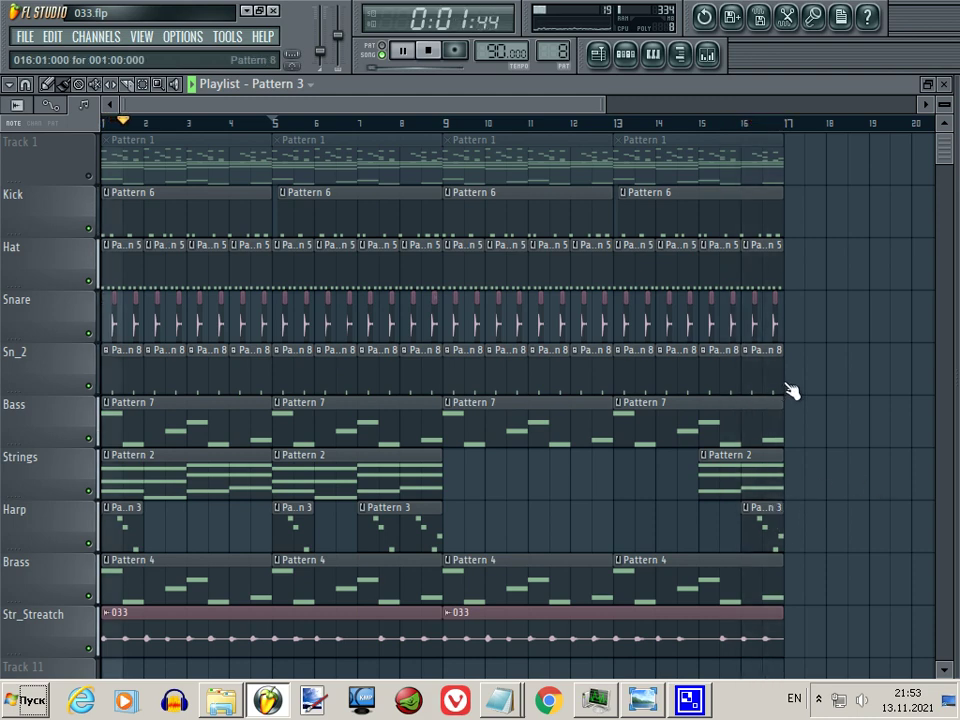
# Shorten the last Sn_2 clip to half a bar, delete the final Snare hit and audition from bar 16.
pyautogui.press('space')
pyautogui.moveTo(782, 383); pyautogui.dragTo(768, 382)
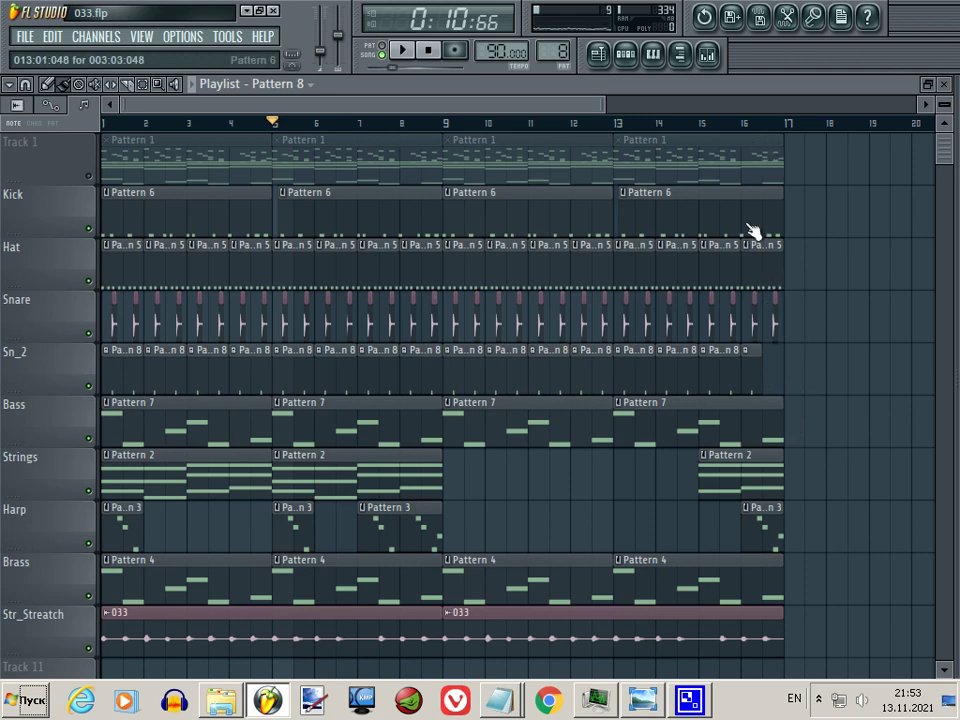
pyautogui.click(743, 122)
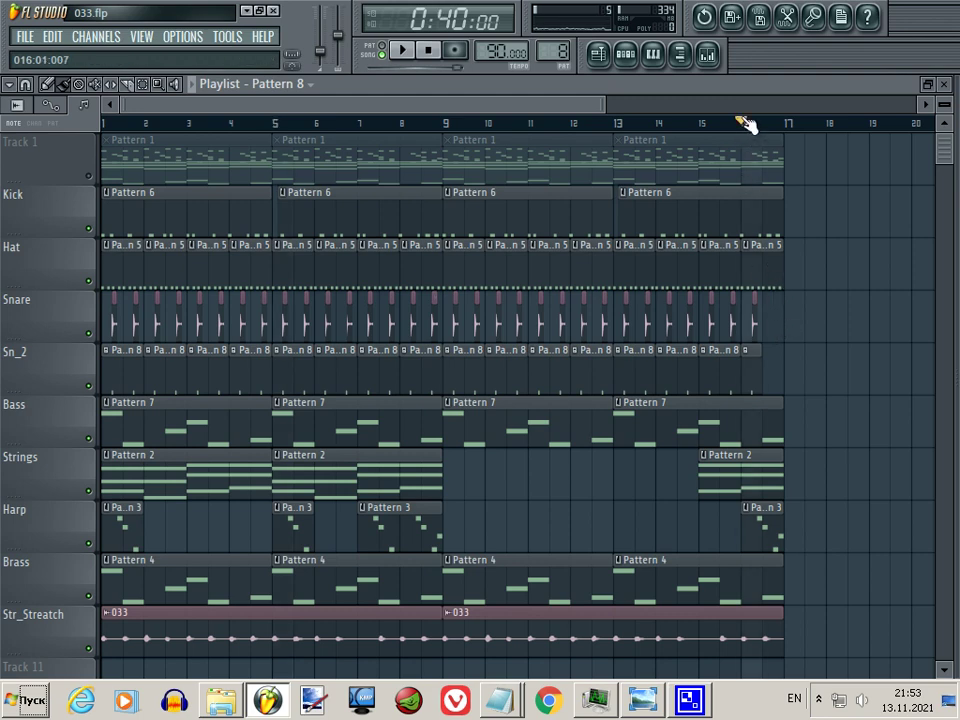
pyautogui.press('space')
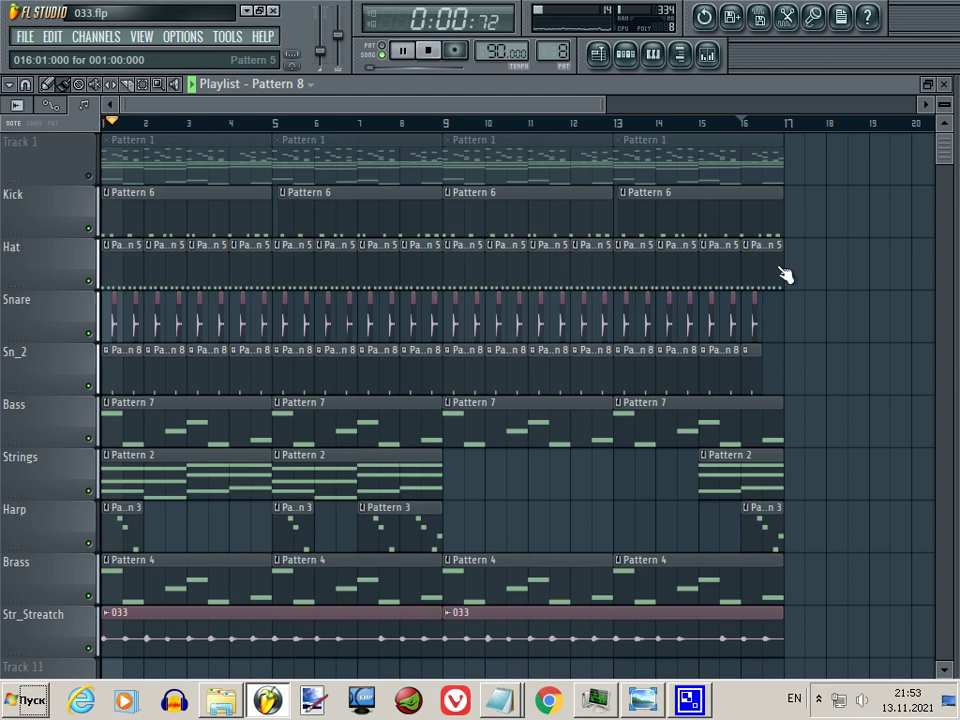
pyautogui.press('space')
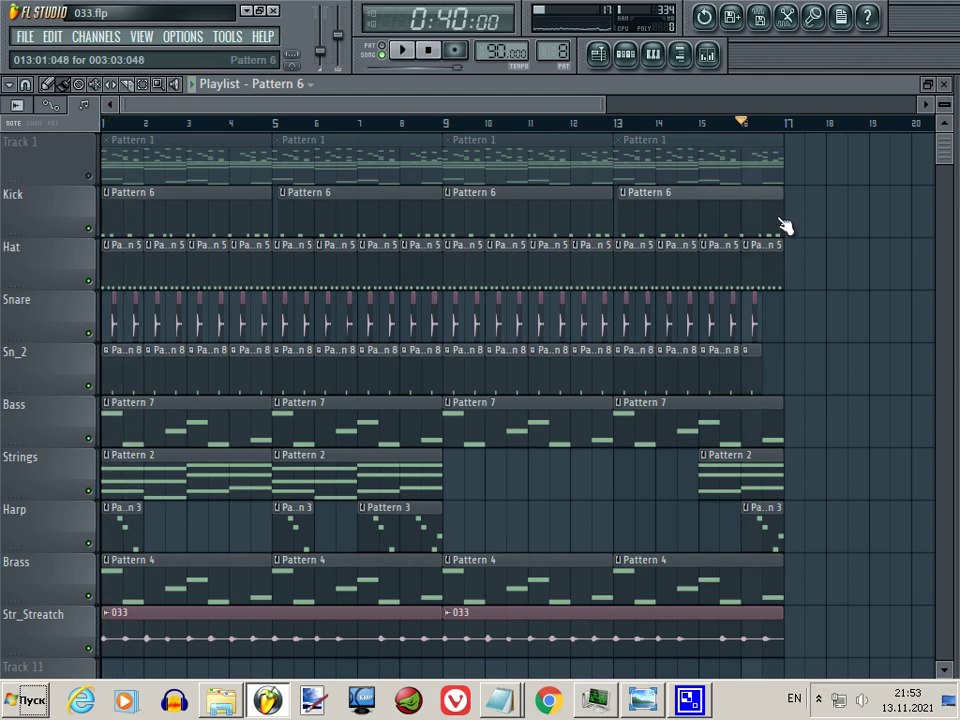
# Shorten the last Kick clip to end mid-bar 16 and split the last Hat clip at the same point.
pyautogui.moveTo(782, 223); pyautogui.dragTo(769, 221)
pyautogui.press('space')
pyautogui.moveTo(783, 267); pyautogui.dragTo(763, 268)
pyautogui.press('space')
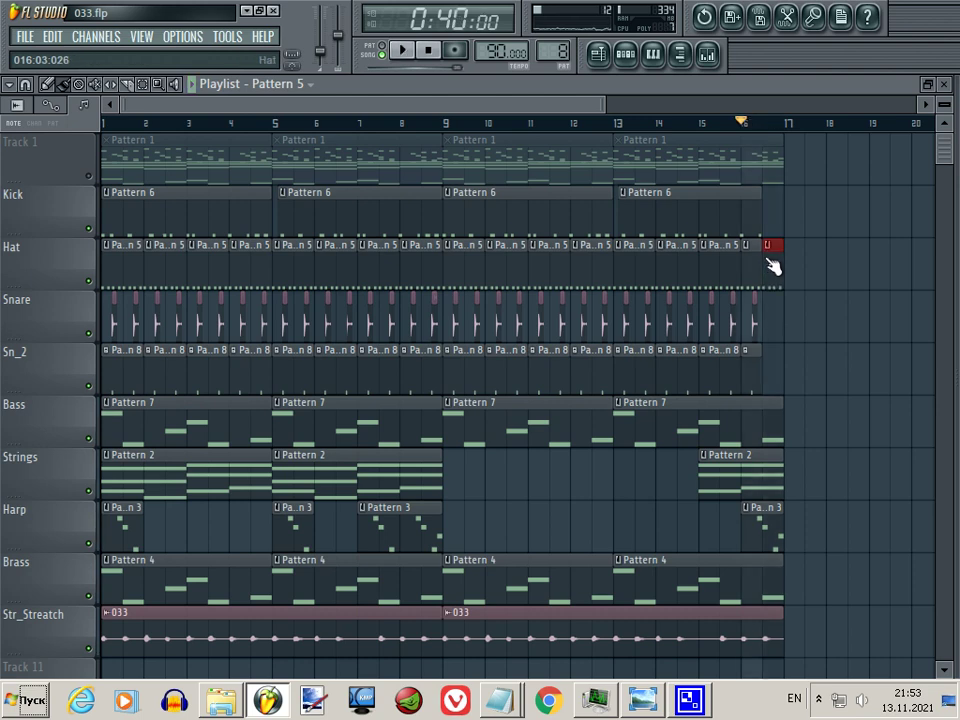
# Replace the split Hat clips in bar 16 with one clip three beats long and audition from bar 16.
pyautogui.press('space')
pyautogui.click(772, 267)
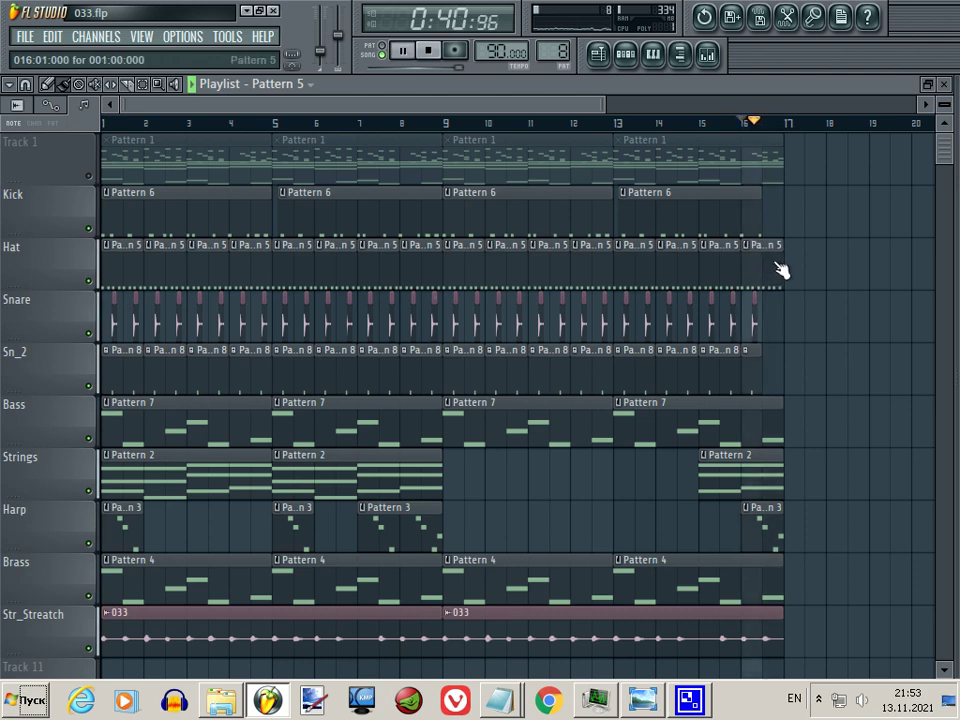
pyautogui.press('space')
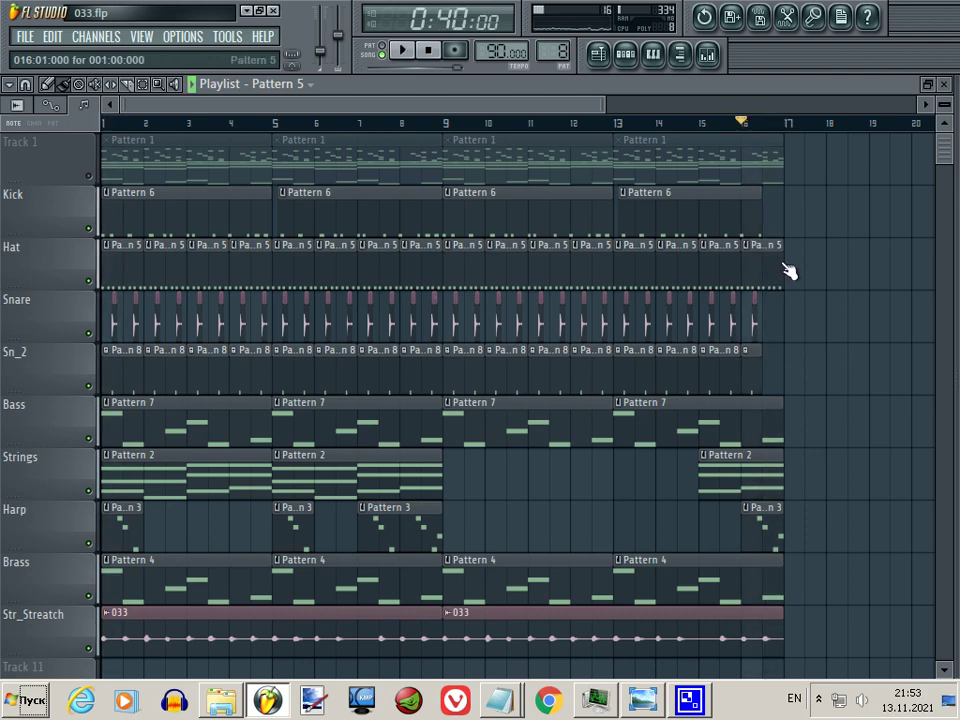
pyautogui.moveTo(622, 107); pyautogui.dragTo(591, 118)
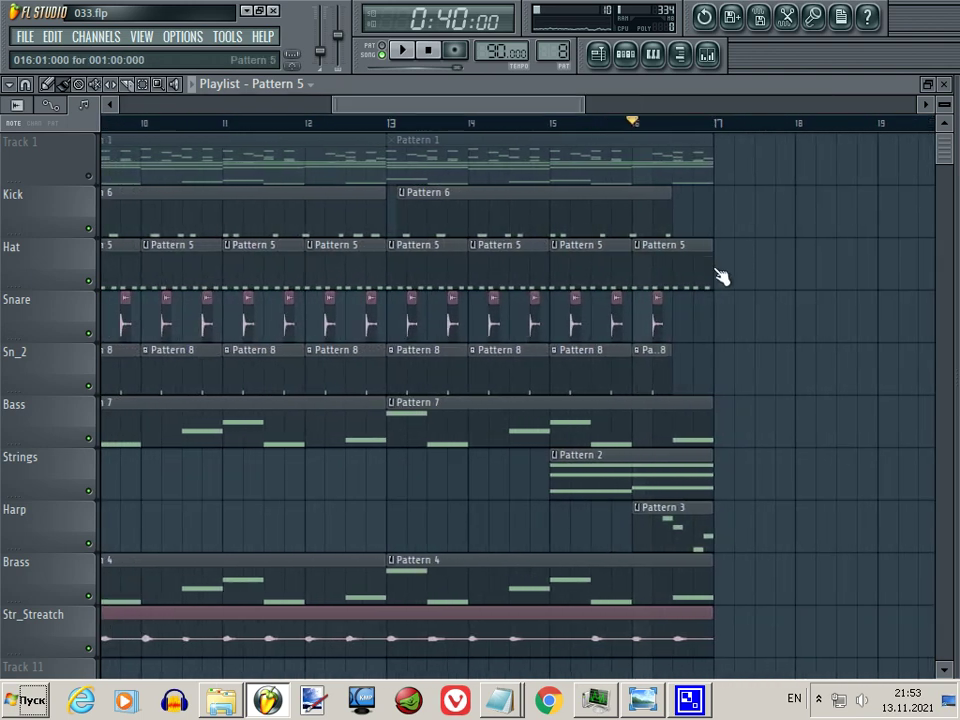
pyautogui.moveTo(720, 274); pyautogui.dragTo(700, 274)
pyautogui.press('space')
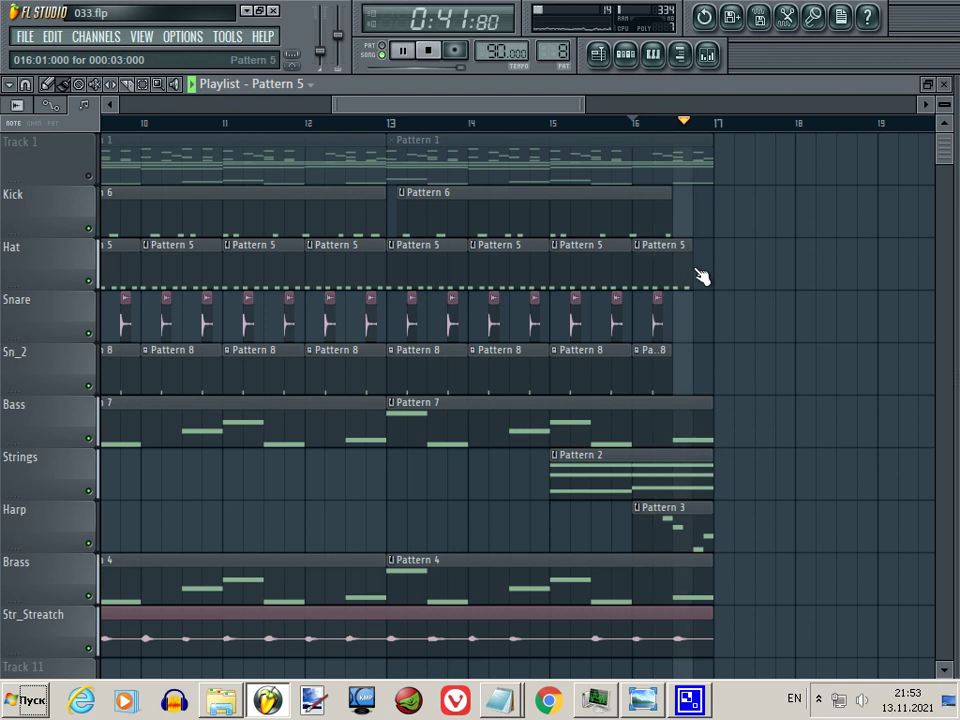
# Extend the last Kick clip to end after the third beat of bar 16 and play from bar 9.
pyautogui.moveTo(677, 227); pyautogui.dragTo(707, 234)
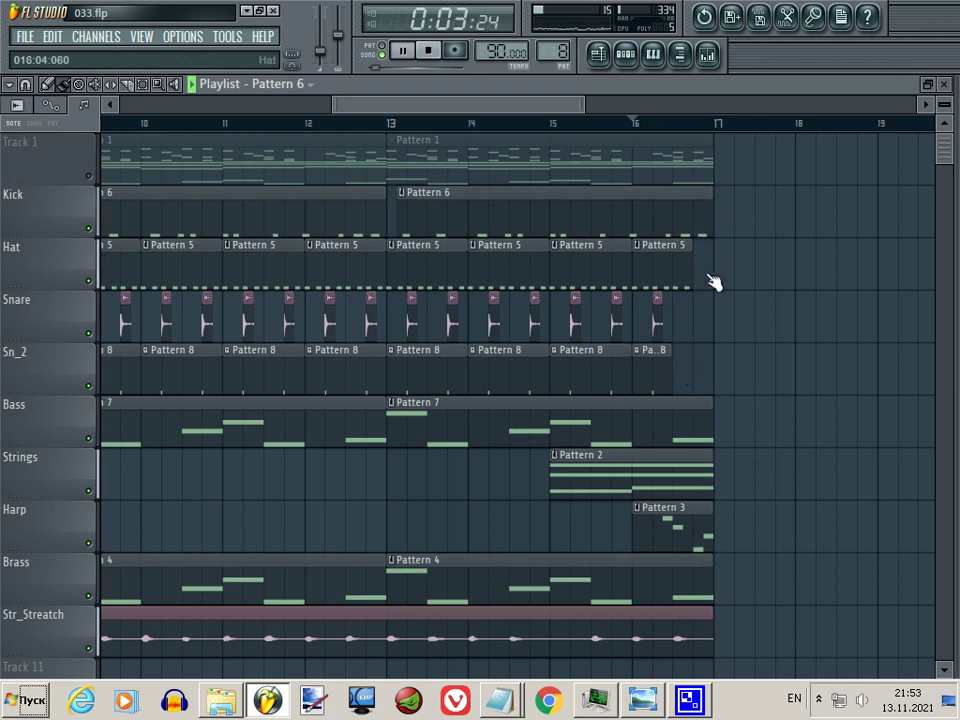
pyautogui.moveTo(715, 234); pyautogui.dragTo(700, 232)
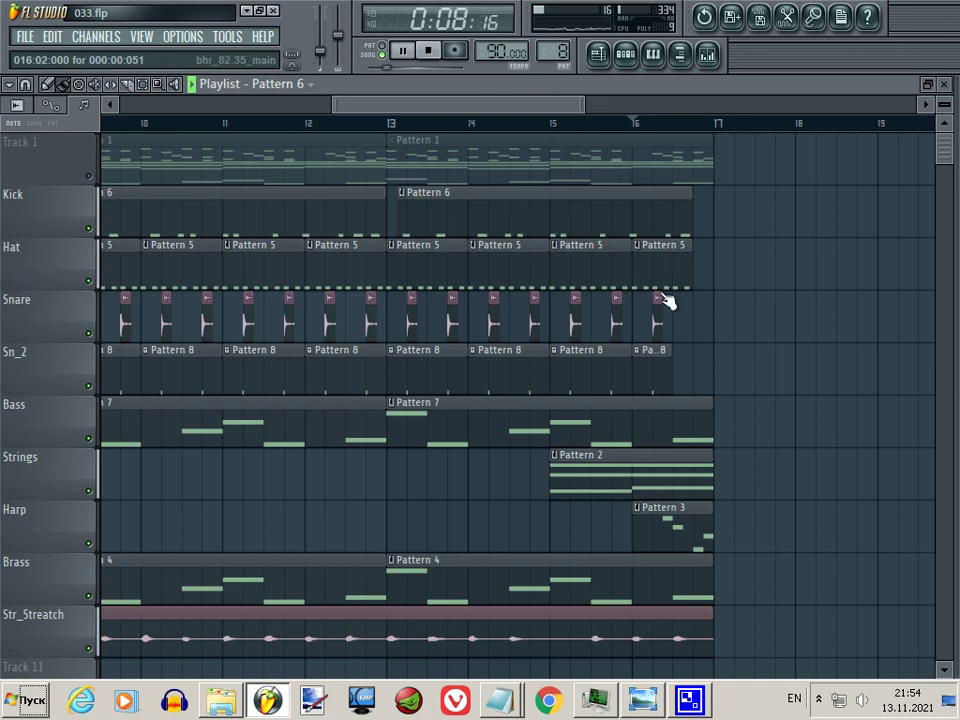
pyautogui.click(593, 118)
pyautogui.moveTo(588, 107); pyautogui.dragTo(812, 110)
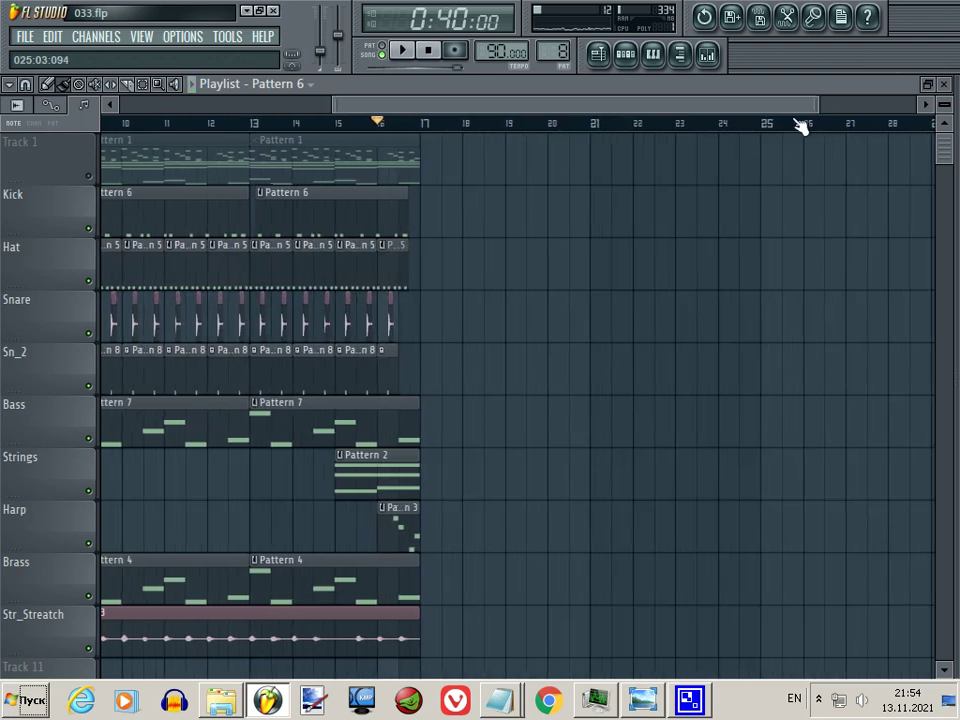
pyautogui.moveTo(700, 107); pyautogui.dragTo(498, 111)
pyautogui.click(452, 131)
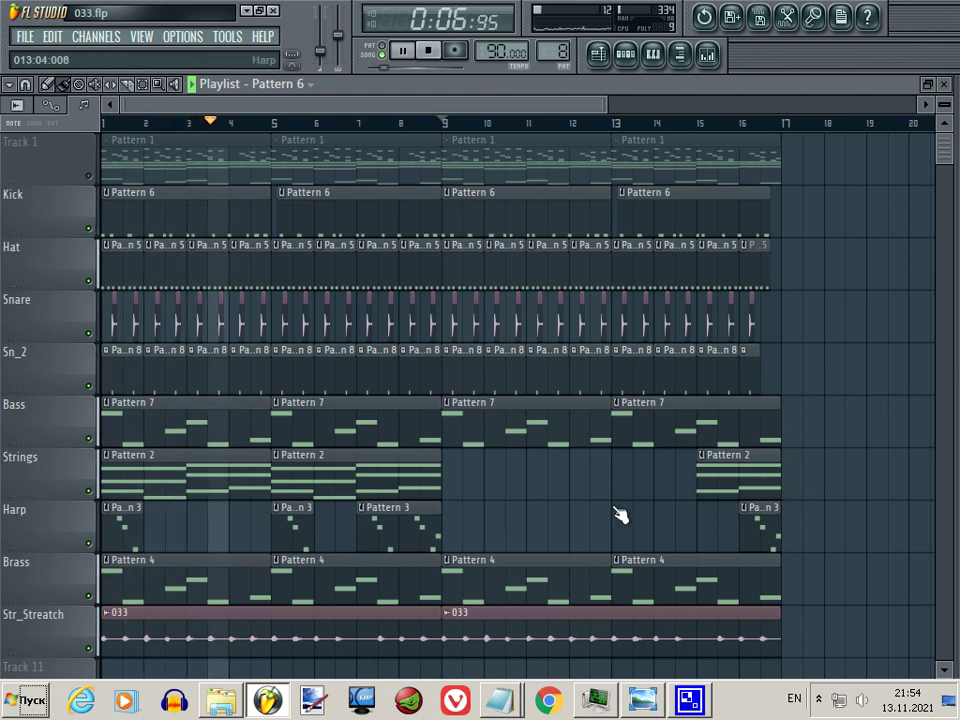
# Insert an empty track between the Strings and Harp tracks and stop playback.
pyautogui.rightClick(95, 527)
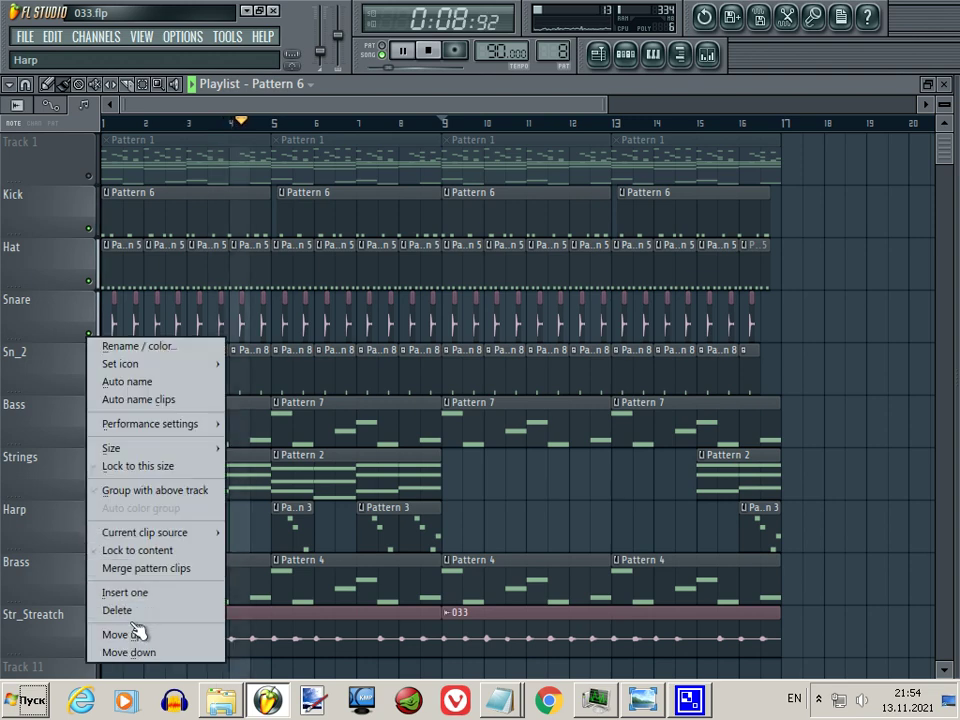
pyautogui.click(145, 594)
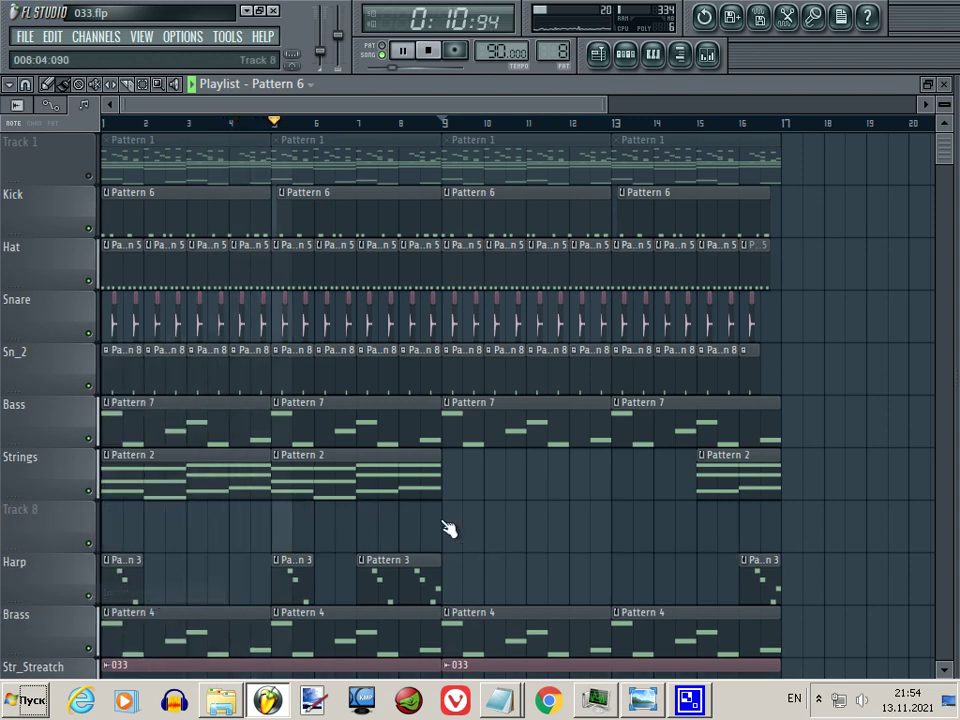
pyautogui.press('space')
# Copy the Strings notes of Pattern 2 into the sforzando channel of the empty Pattern 9 and view them in the piano roll.
pyautogui.click(745, 475)
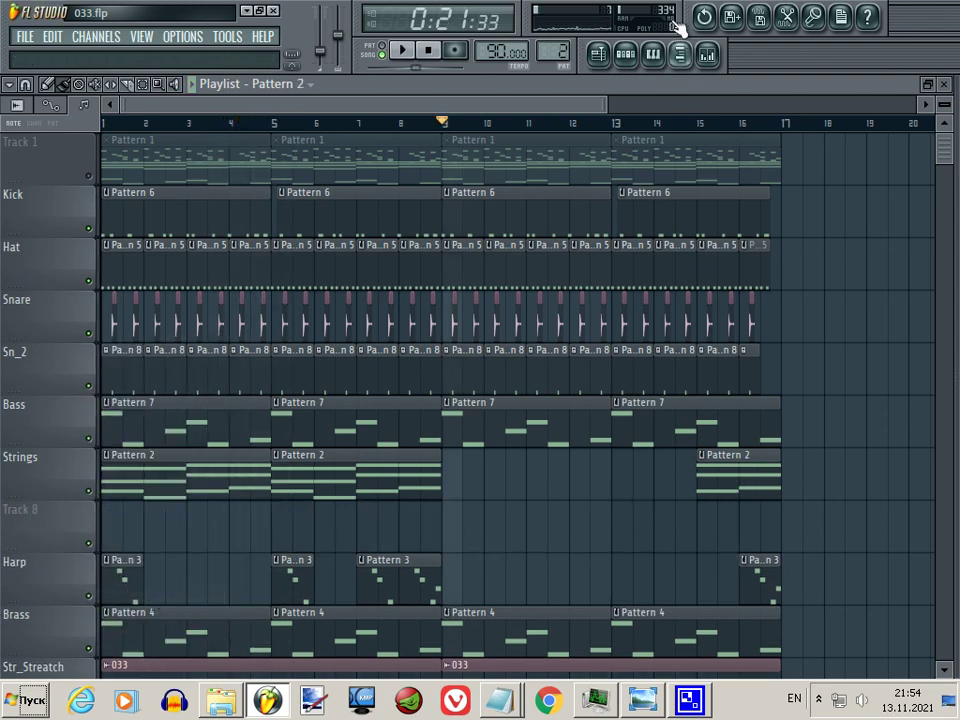
pyautogui.click(626, 54)
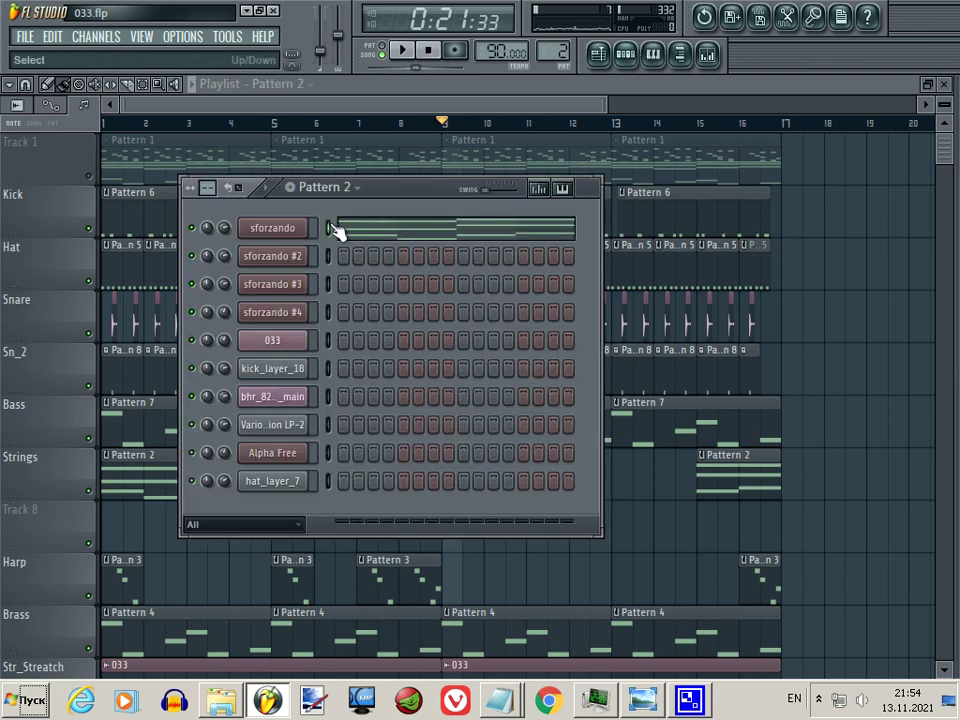
pyautogui.press('KP_Add')
pyautogui.press('KP_Add')
pyautogui.press('KP_Add')
pyautogui.press('KP_Add')
pyautogui.press('KP_Add')
pyautogui.press('KP_Add')
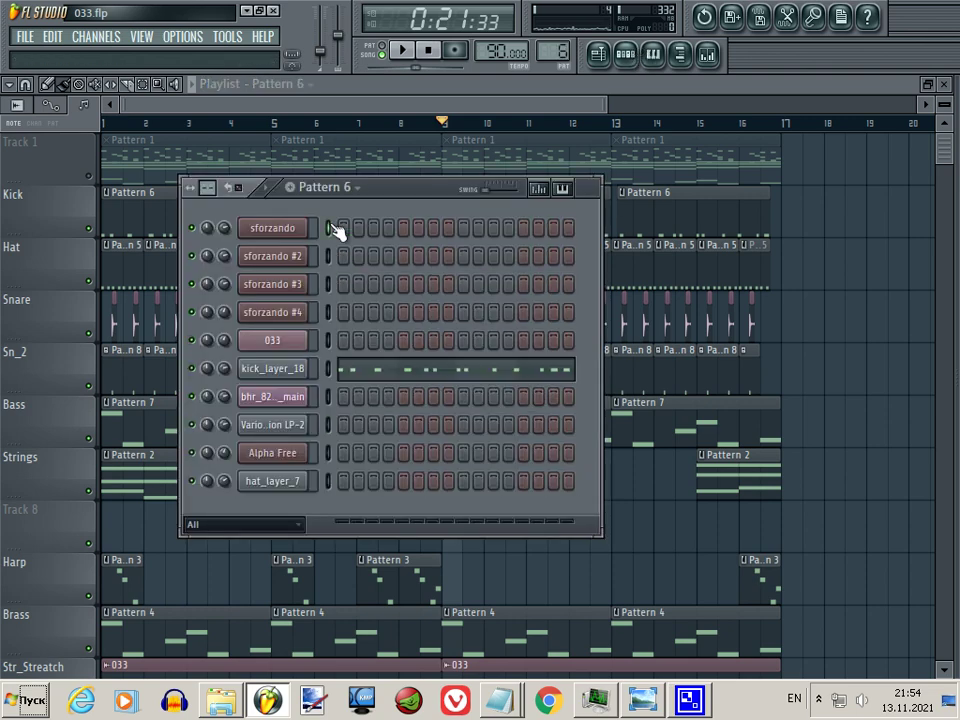
pyautogui.press('KP_Add')
pyautogui.click(331, 225)
pyautogui.hotkey('ctrl', 'v')
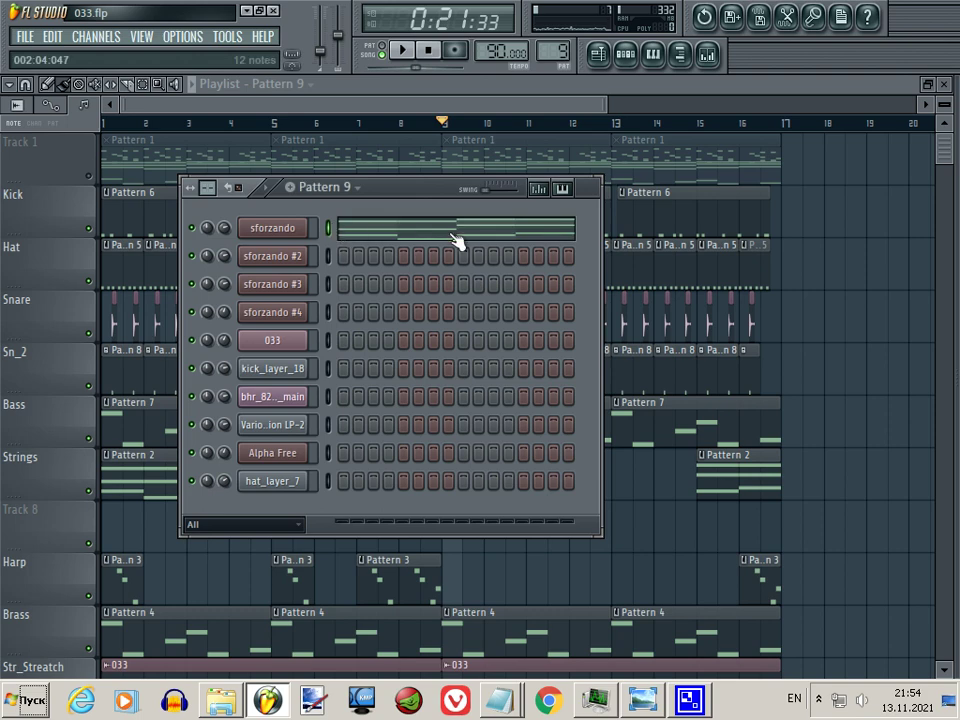
pyautogui.click(455, 238)
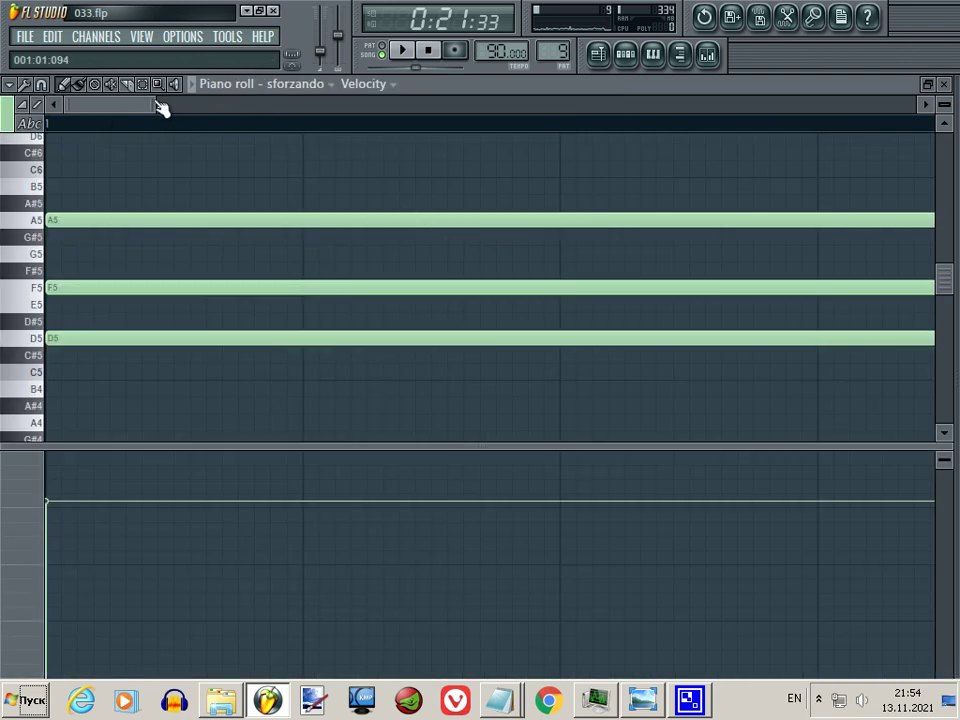
pyautogui.moveTo(162, 108); pyautogui.dragTo(474, 107)
# Place a one-bar Pattern 9 clip at bar 15 on Track 8 and trim the last Strings clip to start at bar 16.
pyautogui.click(598, 55)
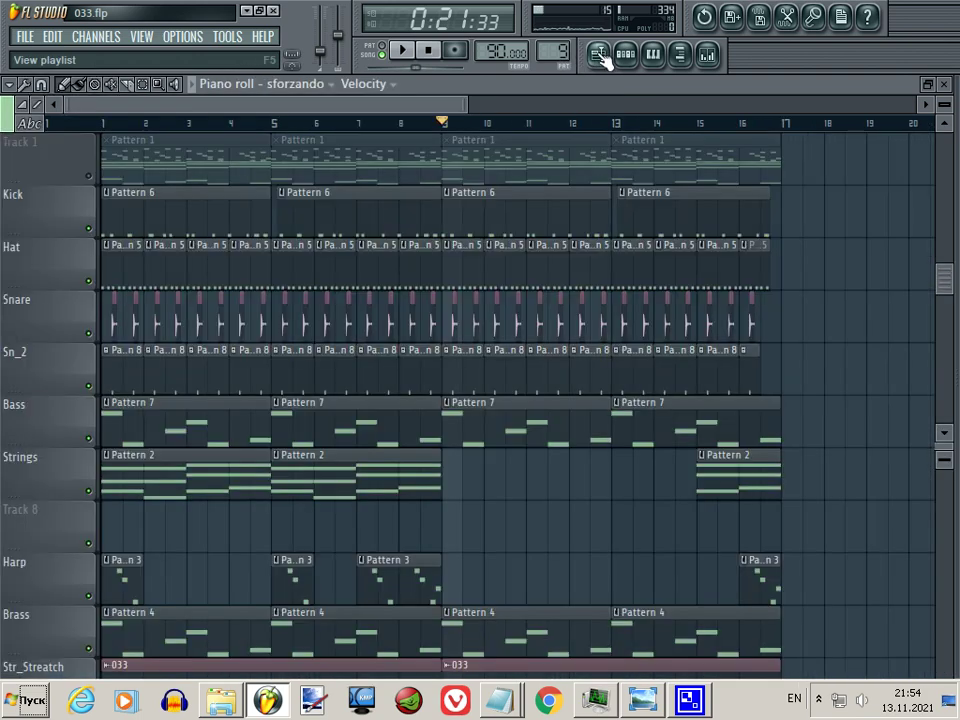
pyautogui.moveTo(706, 525)
pyautogui.mouseDown()
pyautogui.moveTo(744, 529)
pyautogui.moveTo(624, 531)
pyautogui.moveTo(729, 531)
pyautogui.moveTo(696, 525)
pyautogui.mouseUp()
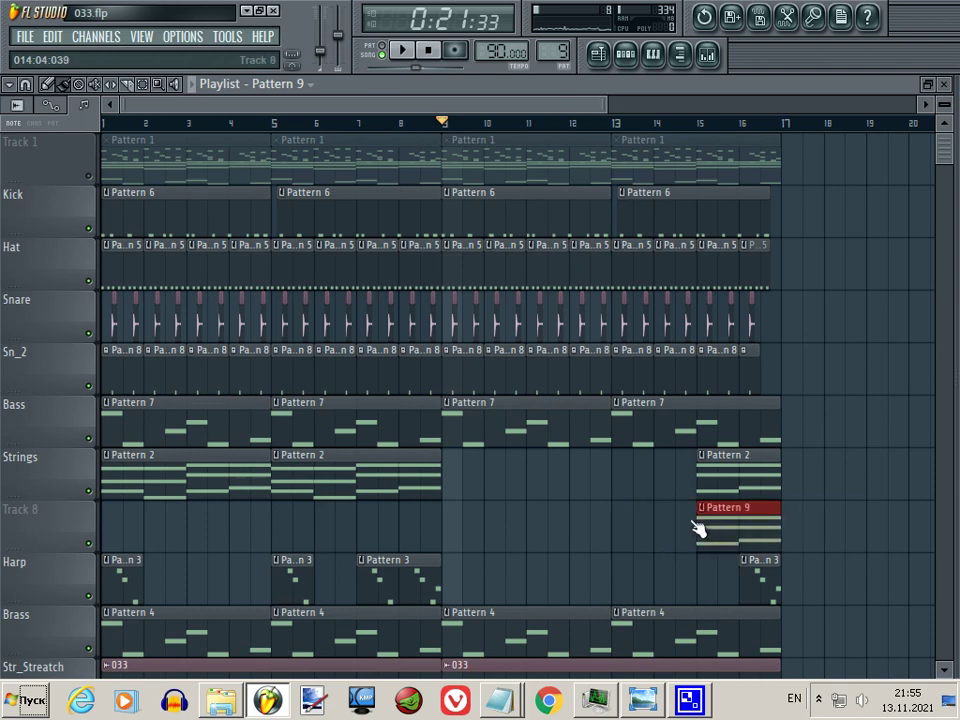
pyautogui.moveTo(780, 530); pyautogui.dragTo(748, 537)
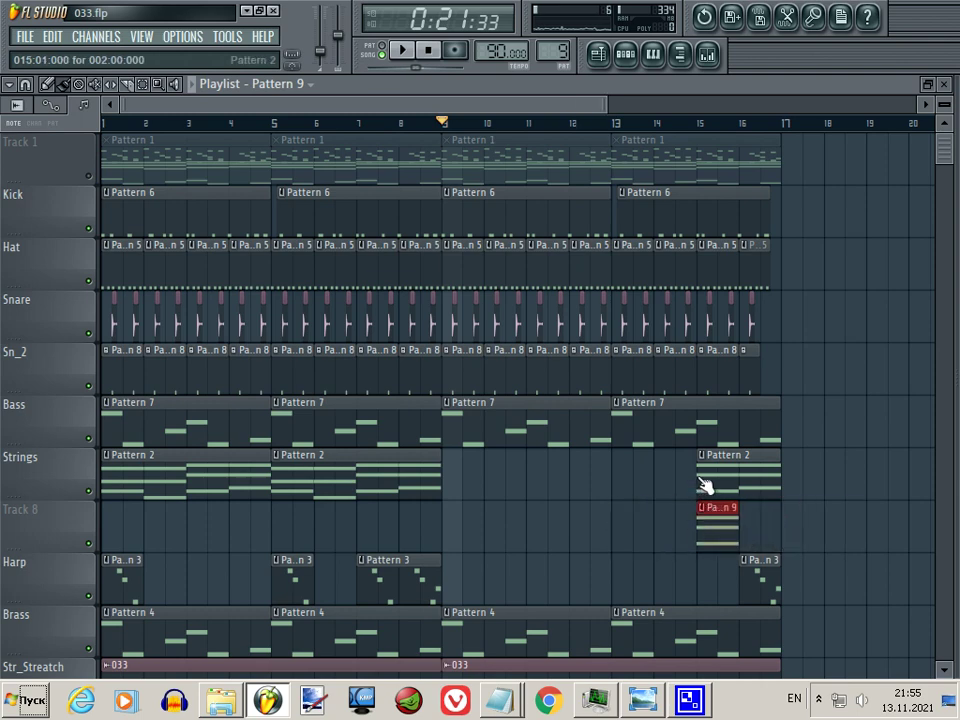
pyautogui.moveTo(700, 487); pyautogui.dragTo(741, 486)
# Delete the G5 note in bar 3 of Pattern 9 and audition the playlist from the middle of bar 14.
pyautogui.doubleClick(733, 532)
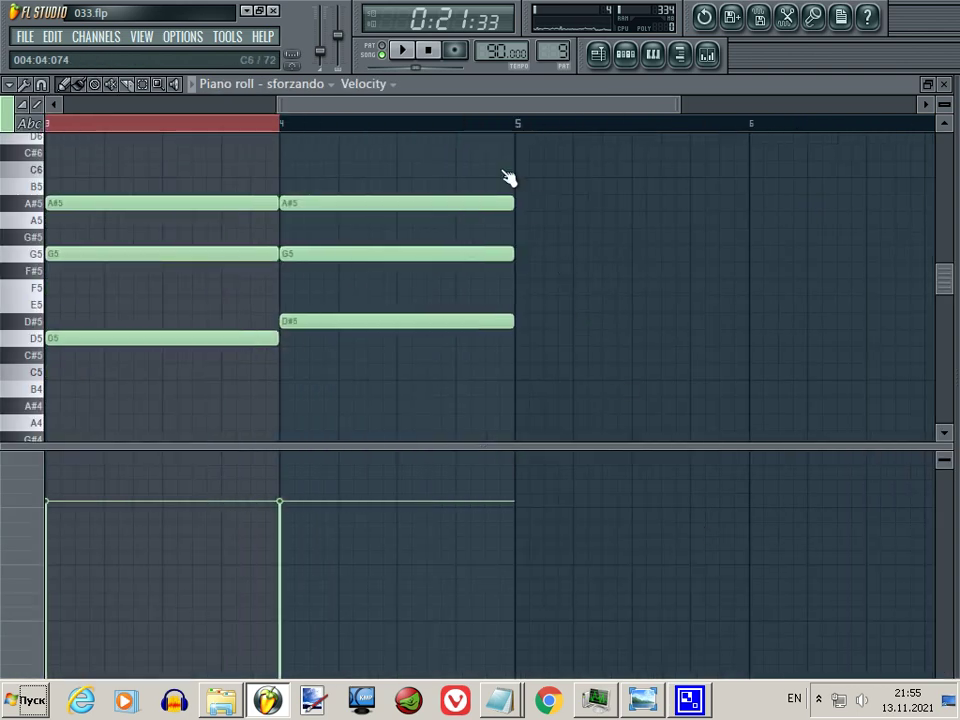
pyautogui.moveTo(480, 111); pyautogui.dragTo(378, 112)
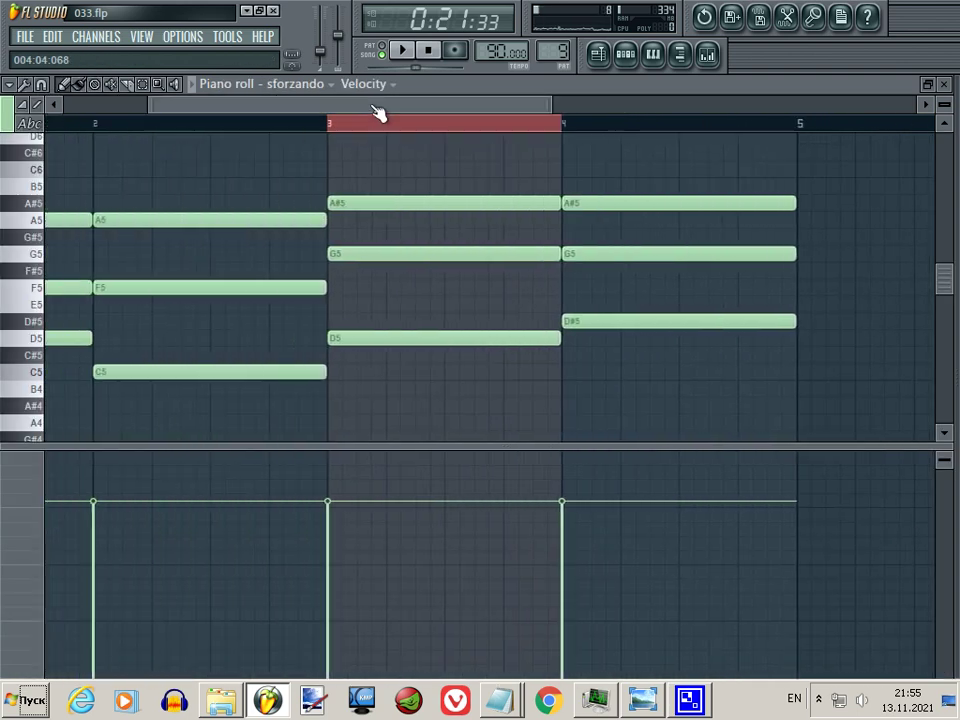
pyautogui.rightClick(407, 258)
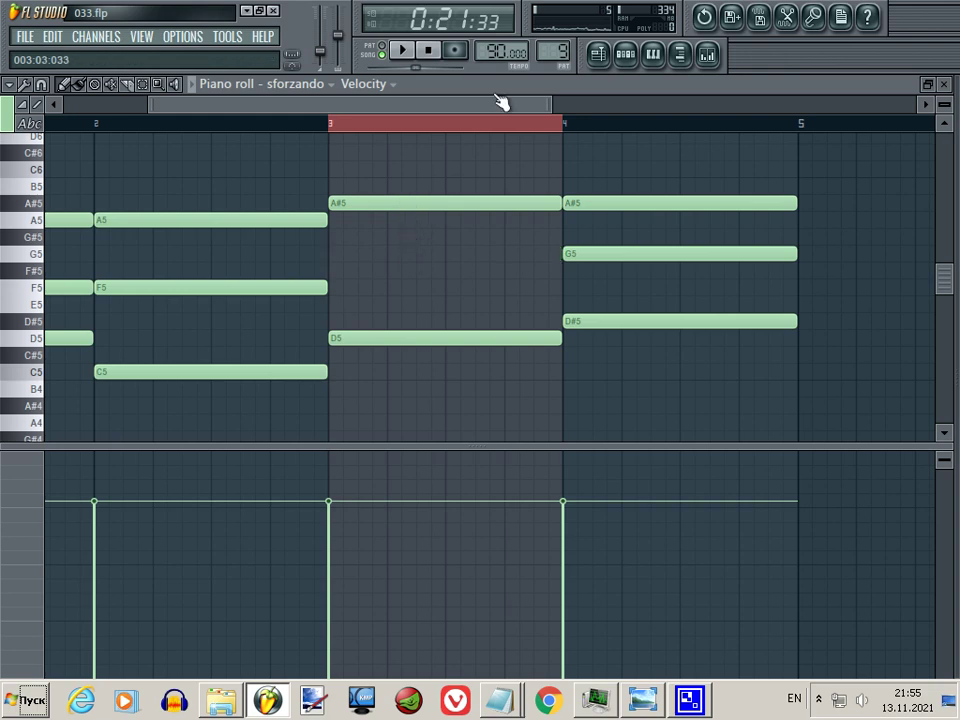
pyautogui.click(598, 57)
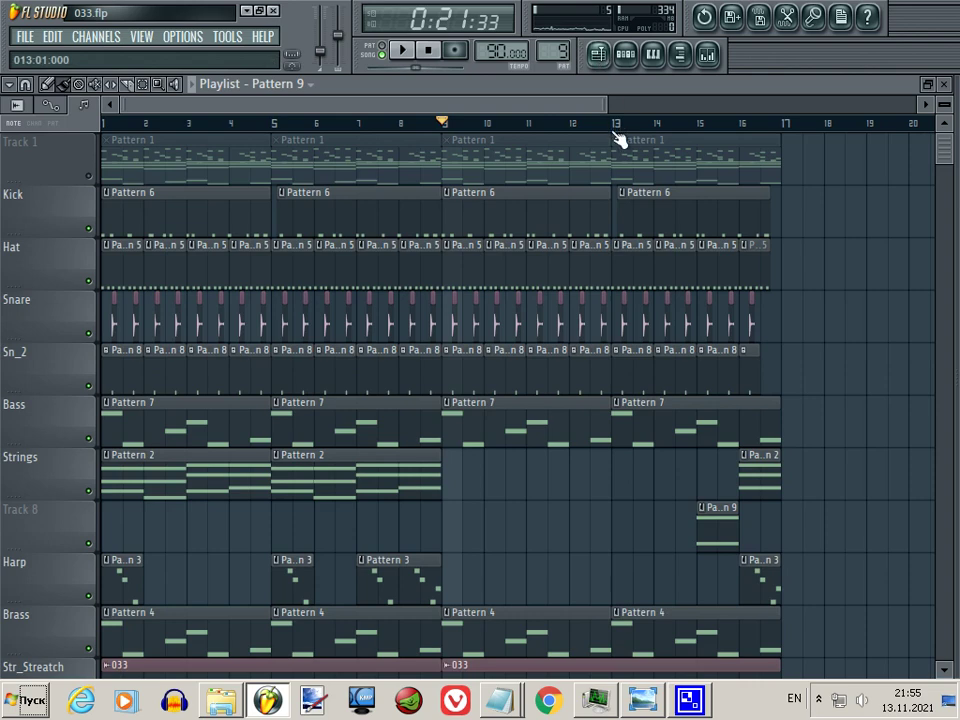
pyautogui.click(700, 126)
pyautogui.press('space')
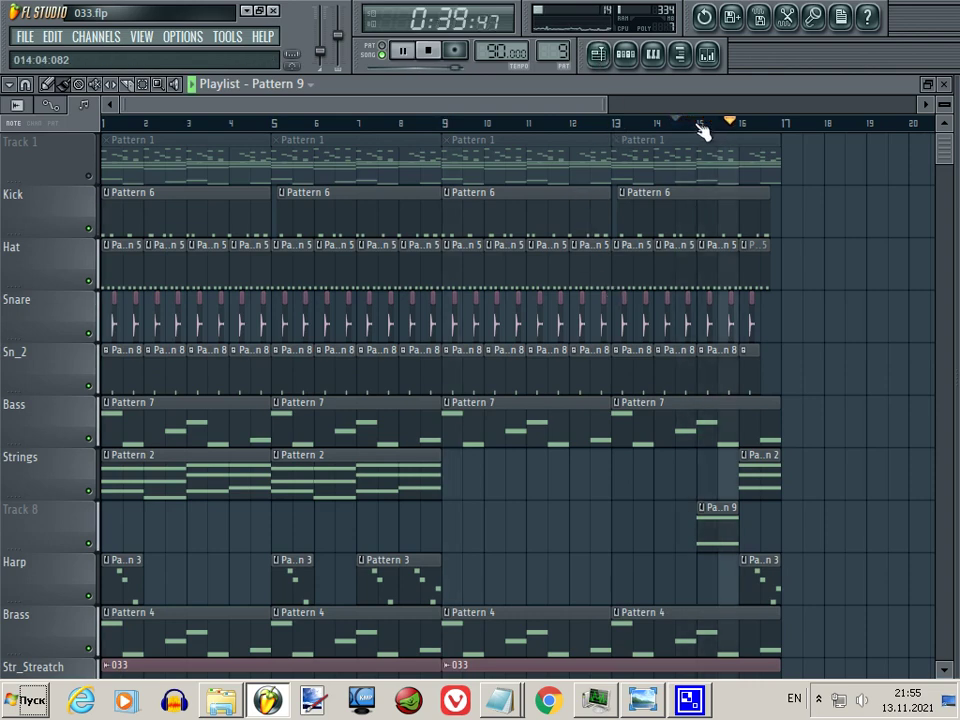
# Check the chord notes of the Strings clip at bar 16 and extend the Pattern 9 clip on Track 8 through bar 16.
pyautogui.doubleClick(775, 480)
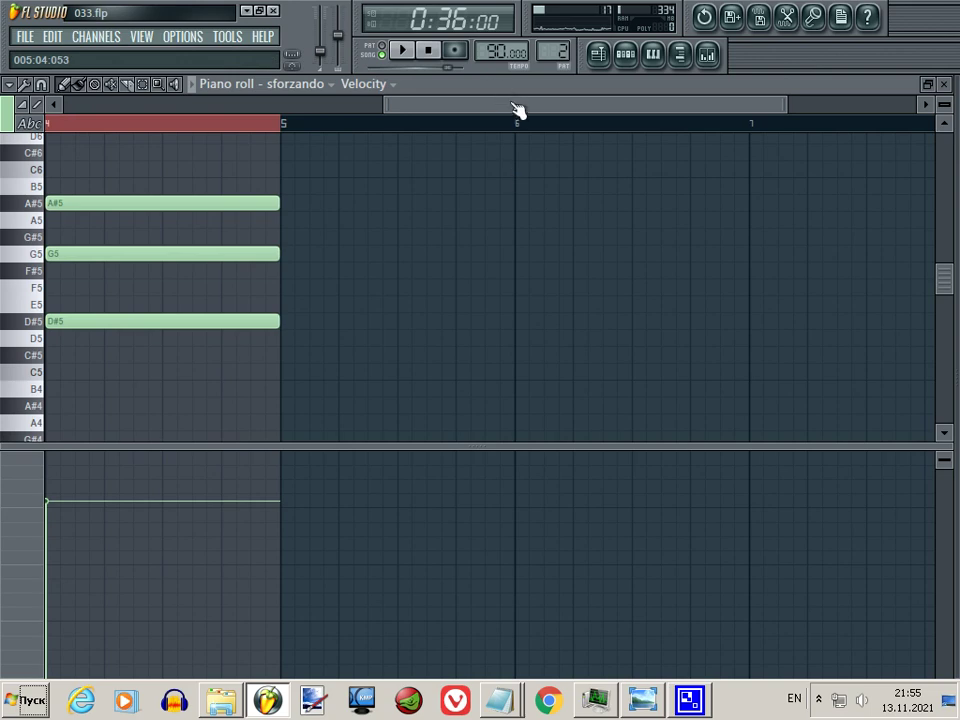
pyautogui.moveTo(518, 111); pyautogui.dragTo(190, 112)
pyautogui.click(600, 65)
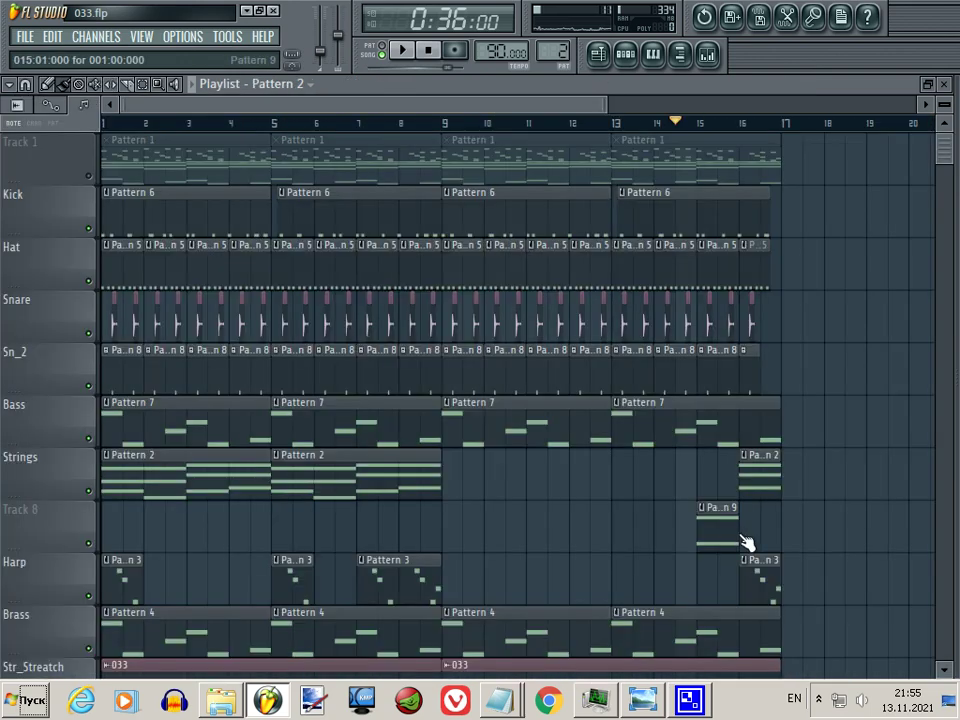
pyautogui.moveTo(748, 546); pyautogui.dragTo(785, 543)
# Delete the G5 note in bar 4 of Pattern 9 and return to the playlist.
pyautogui.doubleClick(759, 542)
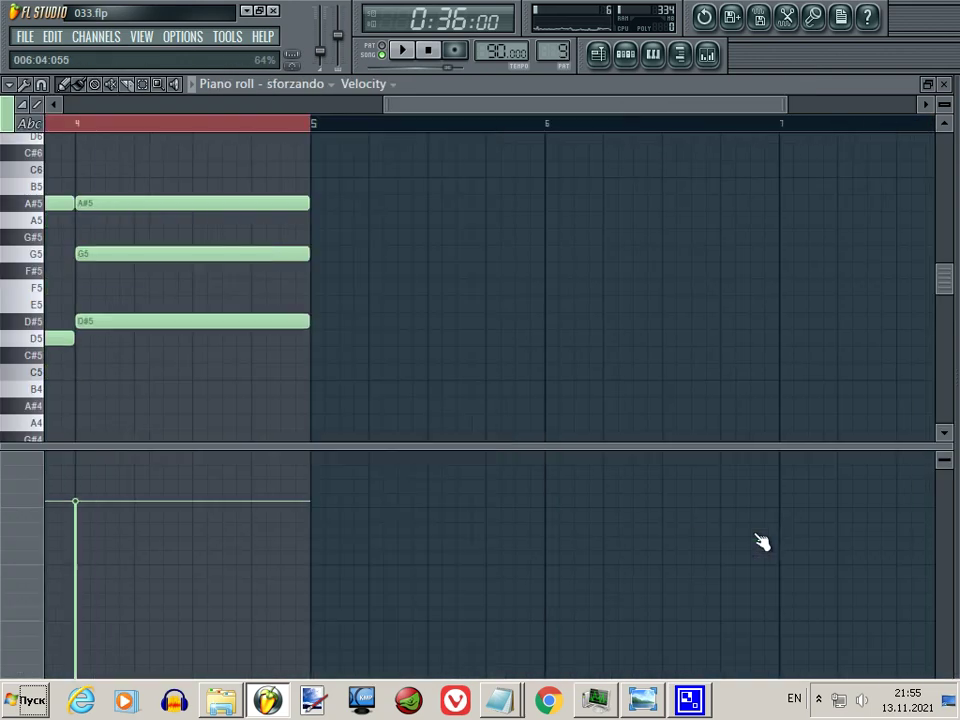
pyautogui.moveTo(507, 106); pyautogui.dragTo(369, 109)
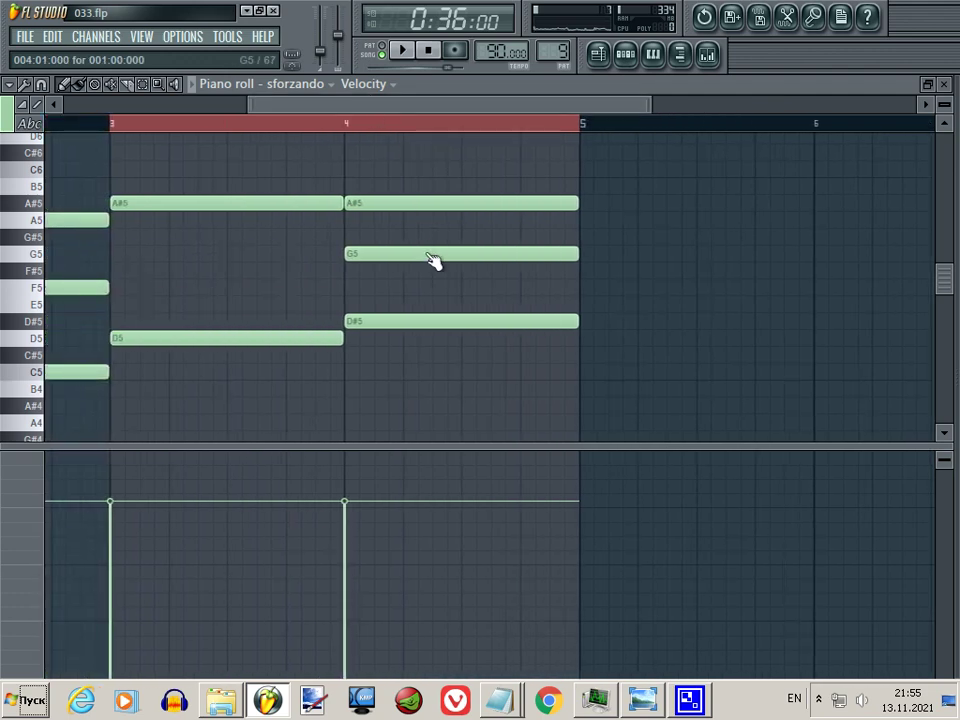
pyautogui.click(600, 56)
# Review Pattern 9's two-note chords, remove the Strings clip from bar 16 and audition the ending.
pyautogui.doubleClick(765, 536)
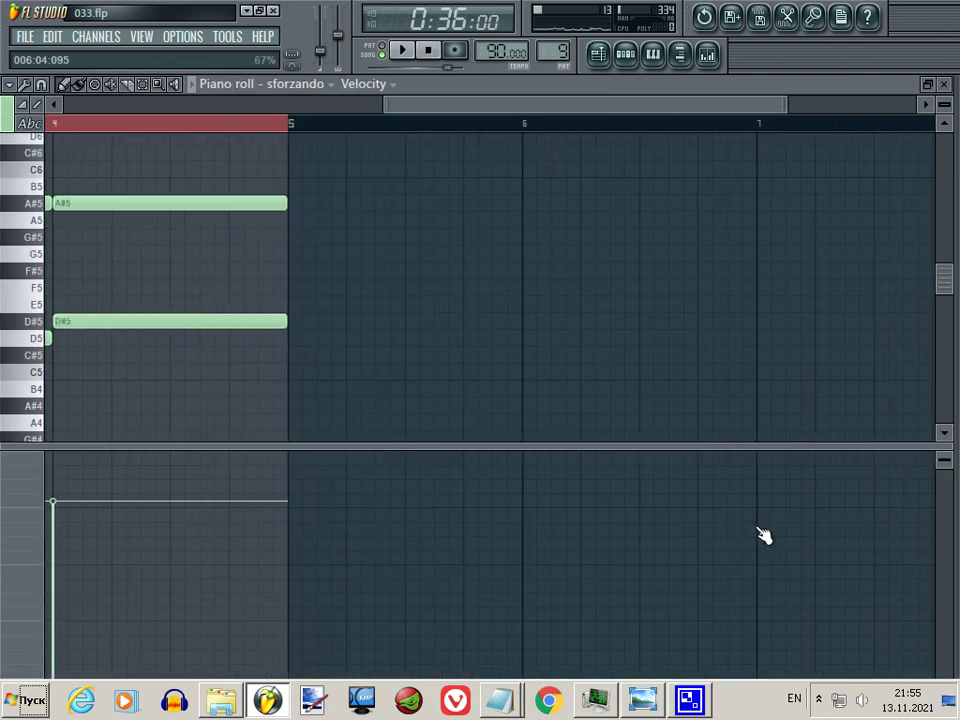
pyautogui.moveTo(549, 108); pyautogui.dragTo(413, 108)
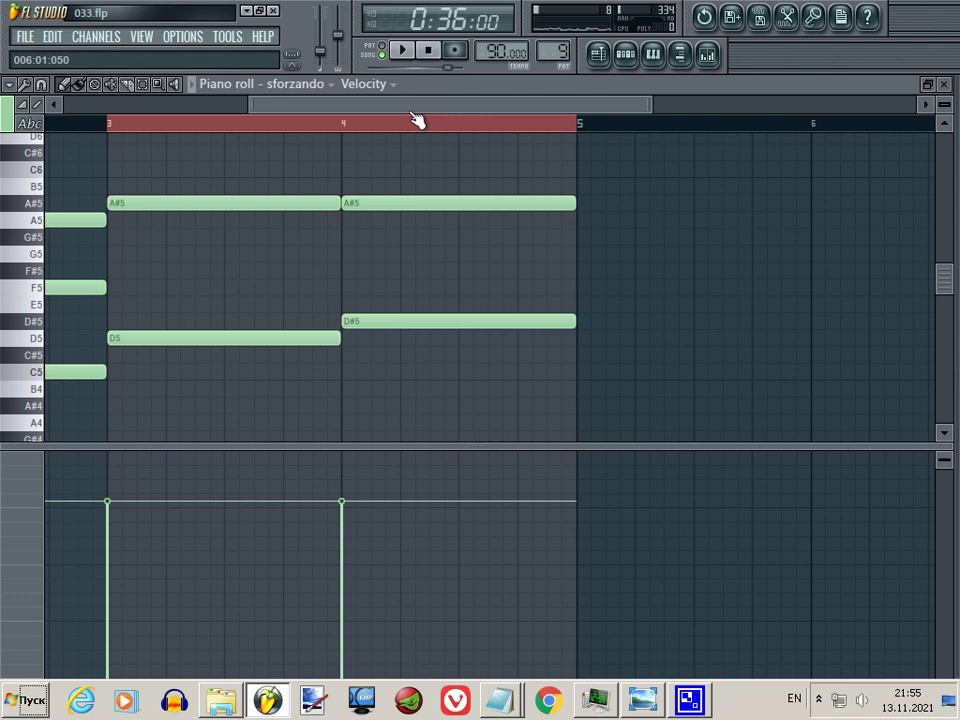
pyautogui.press('space')
pyautogui.click(599, 55)
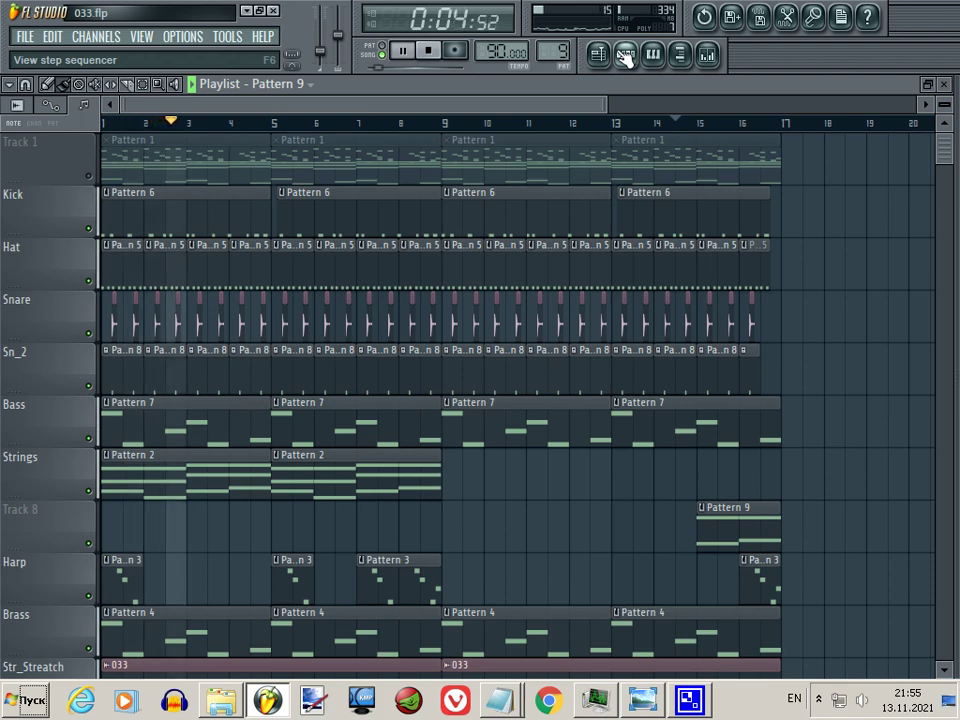
pyautogui.press('space')
# Move the A#5 note in bar 4 of Pattern 9 down to G5 and return to the playlist.
pyautogui.doubleClick(748, 527)
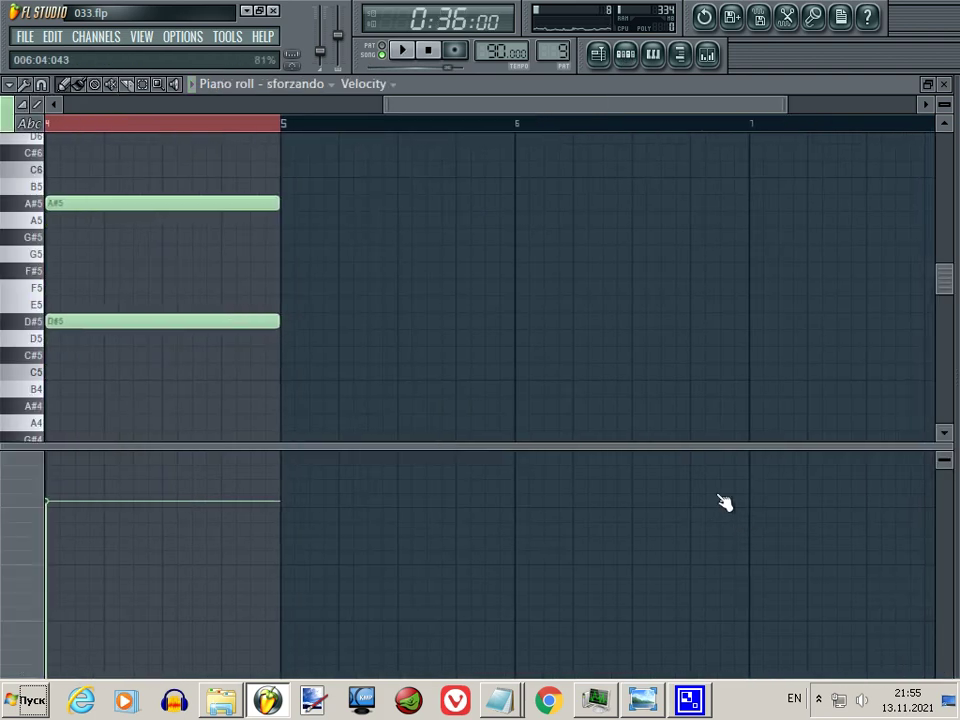
pyautogui.moveTo(416, 104); pyautogui.dragTo(183, 104)
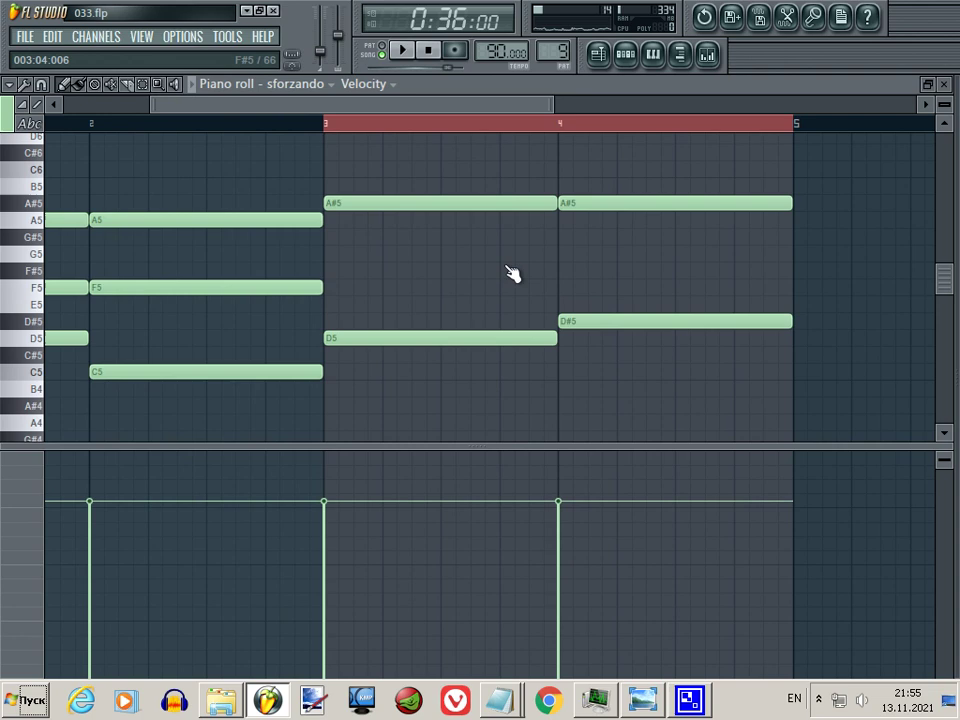
pyautogui.click(560, 240)
pyautogui.rightClick(564, 239)
pyautogui.moveTo(600, 207); pyautogui.dragTo(602, 269)
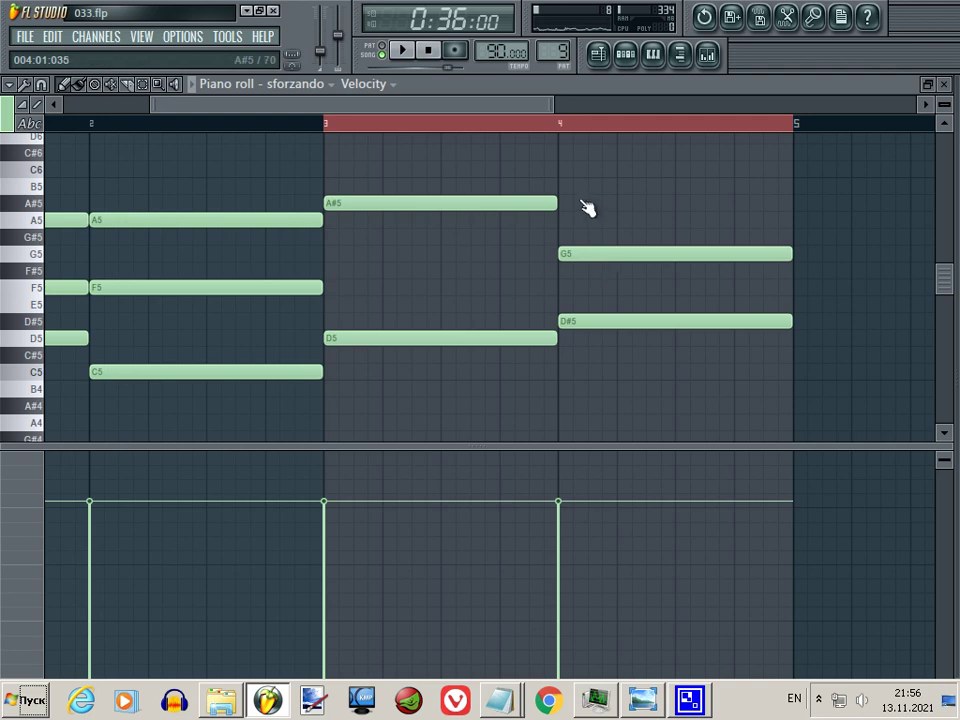
pyautogui.click(598, 56)
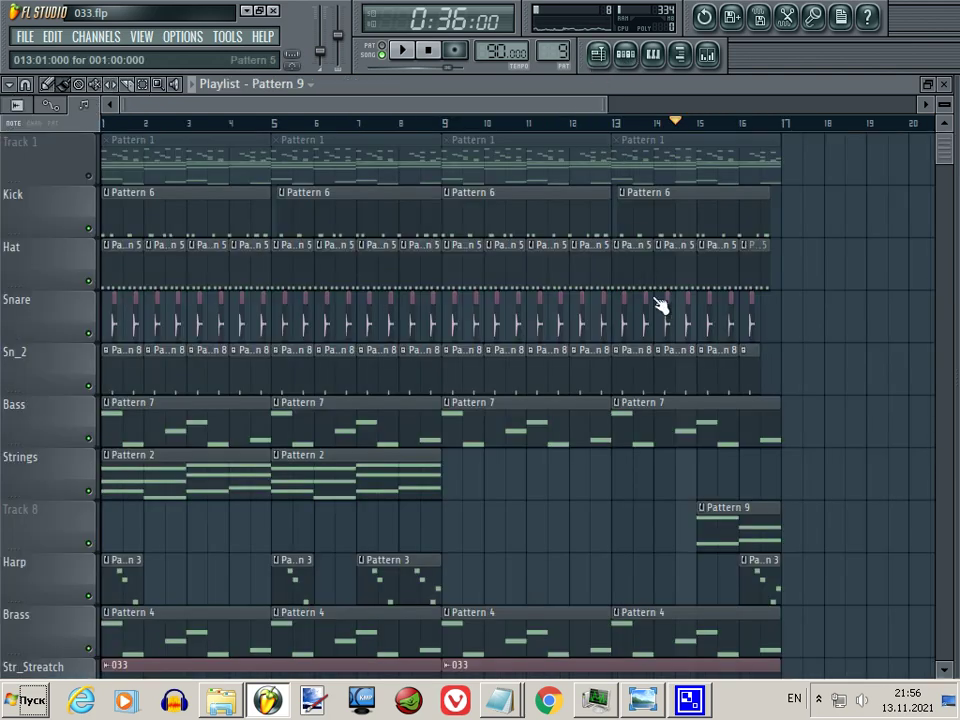
# Inspect the bar 4 chord notes of the Strings clip's Pattern 2, return to the playlist and briefly audition the song.
pyautogui.doubleClick(440, 478)
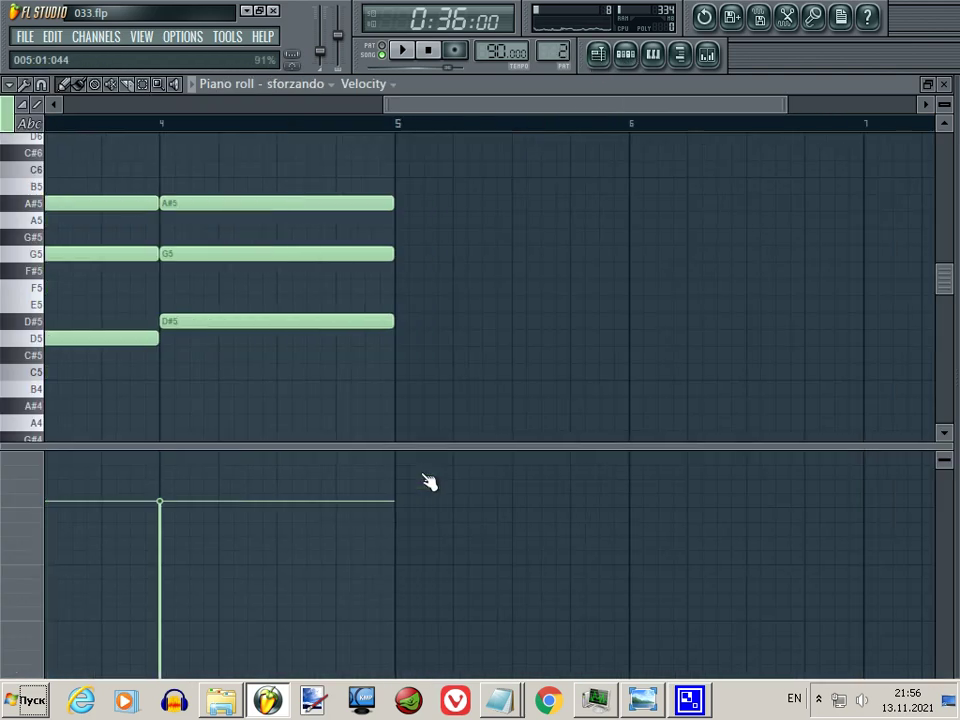
pyautogui.hscroll(2, 440, 380)
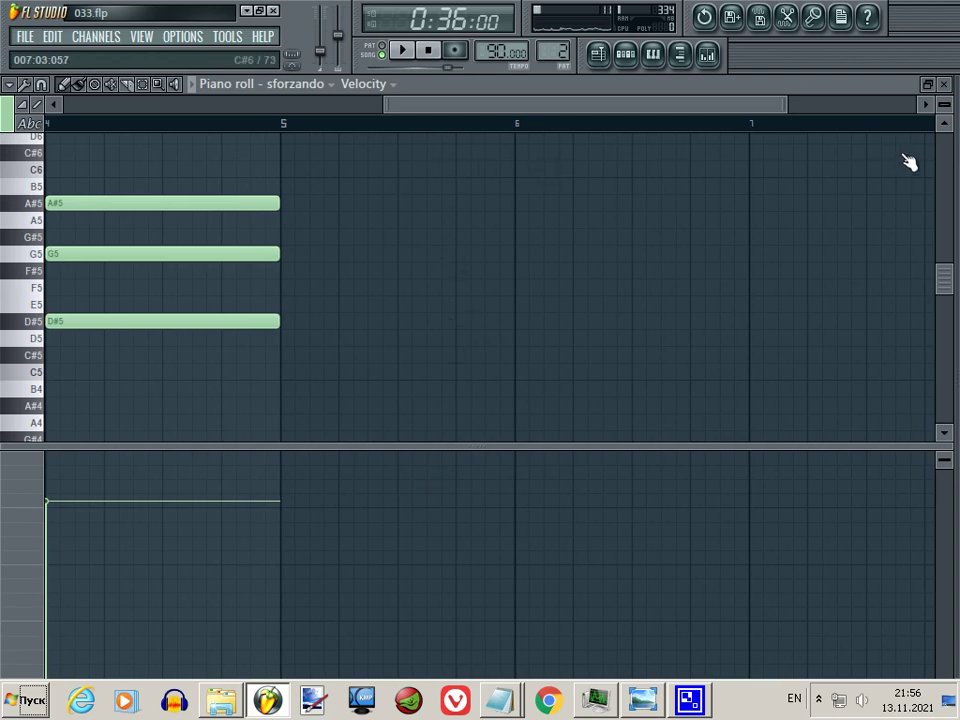
pyautogui.click(942, 84)
pyautogui.click(886, 91)
pyautogui.press('space')
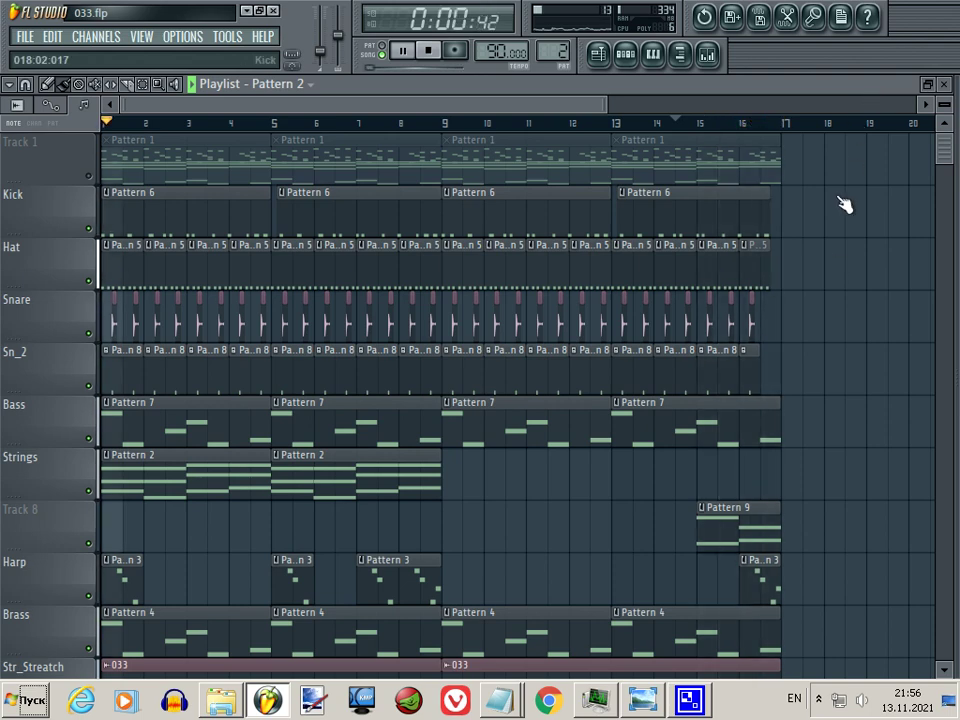
pyautogui.press('space')
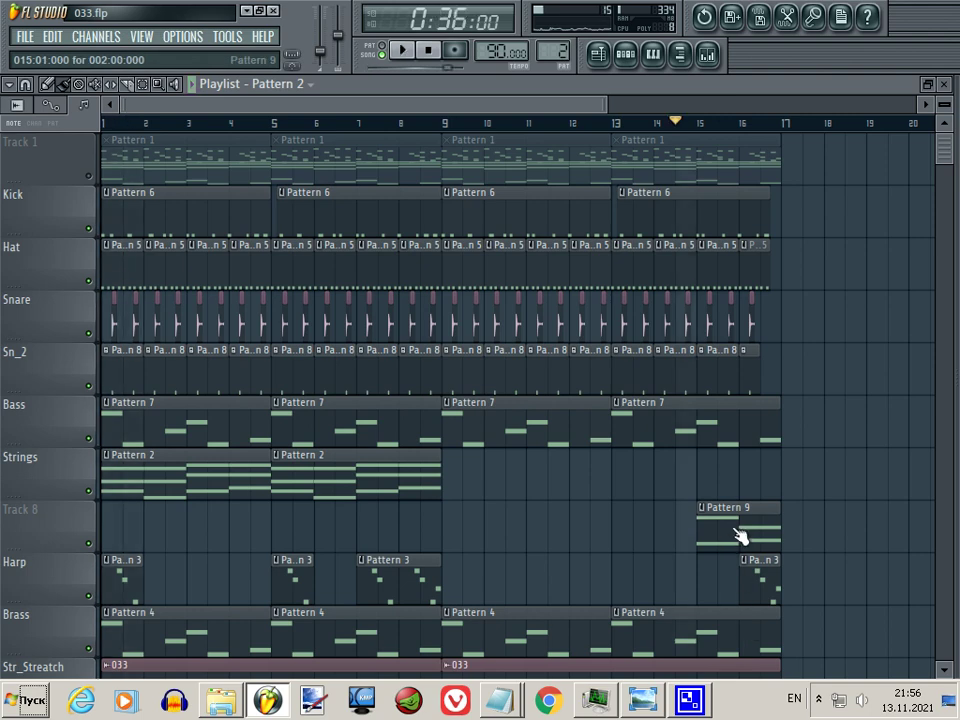
# Check Pattern 9's bar 3 notes and shorten its Track 8 clip so it covers only bar 15.
pyautogui.doubleClick(741, 536)
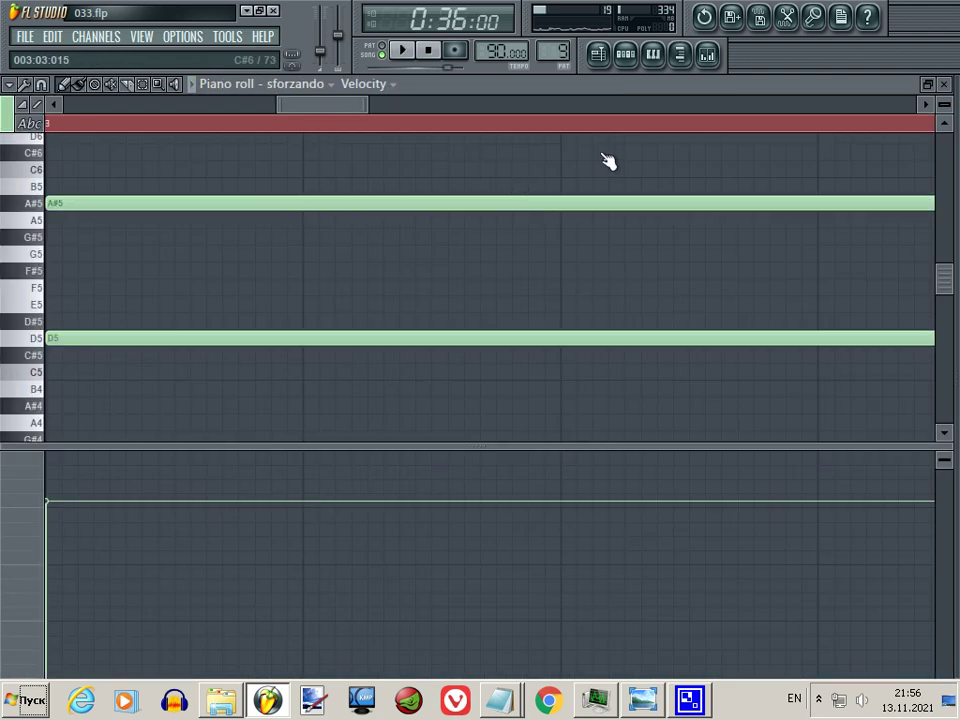
pyautogui.click(943, 84)
pyautogui.click(752, 530)
pyautogui.moveTo(749, 521); pyautogui.dragTo(732, 521)
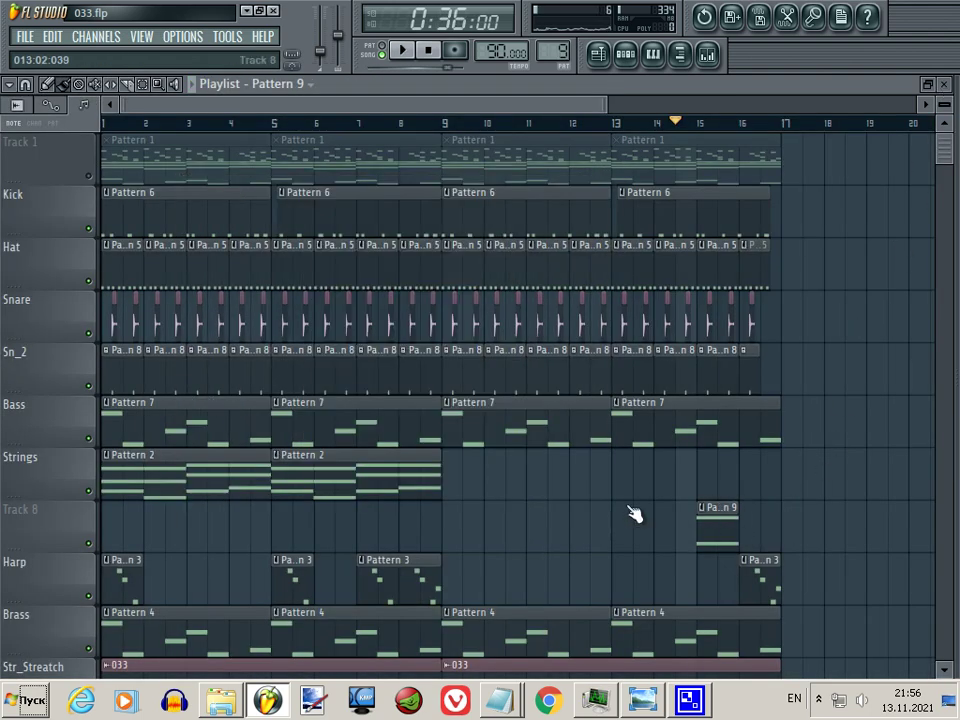
# Copy the last bar of the Strings Pattern 2 clip from bar 8 to bar 16 and audition the song.
pyautogui.keyDown('shift'); pyautogui.moveTo(425, 477); pyautogui.dragTo(737, 475); pyautogui.keyUp('shift')
pyautogui.press('space')
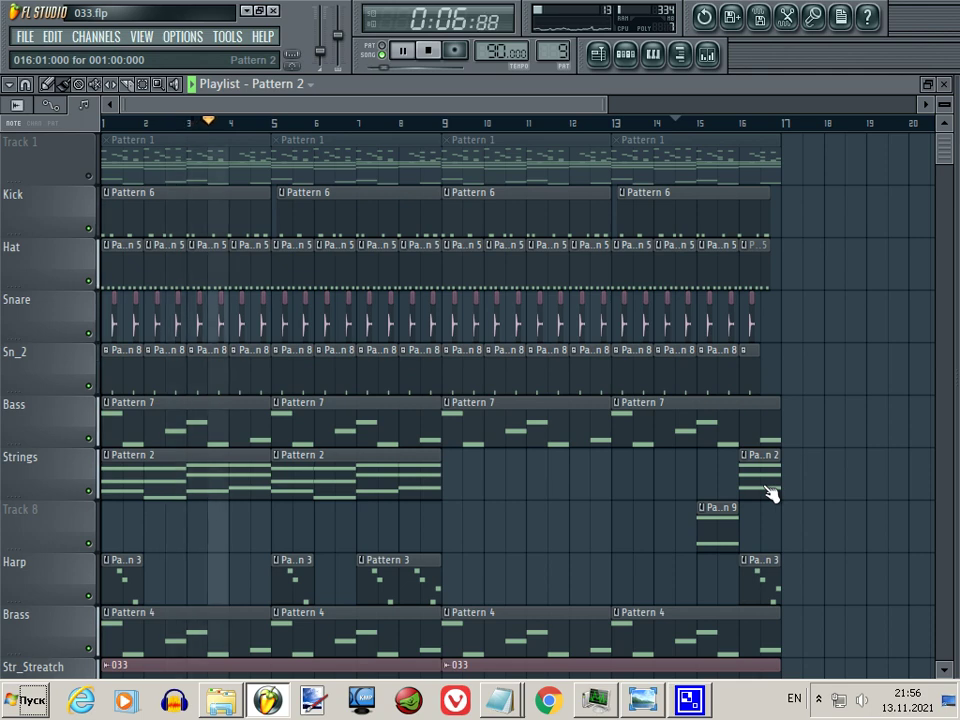
pyautogui.scroll(-1, 848, 496)
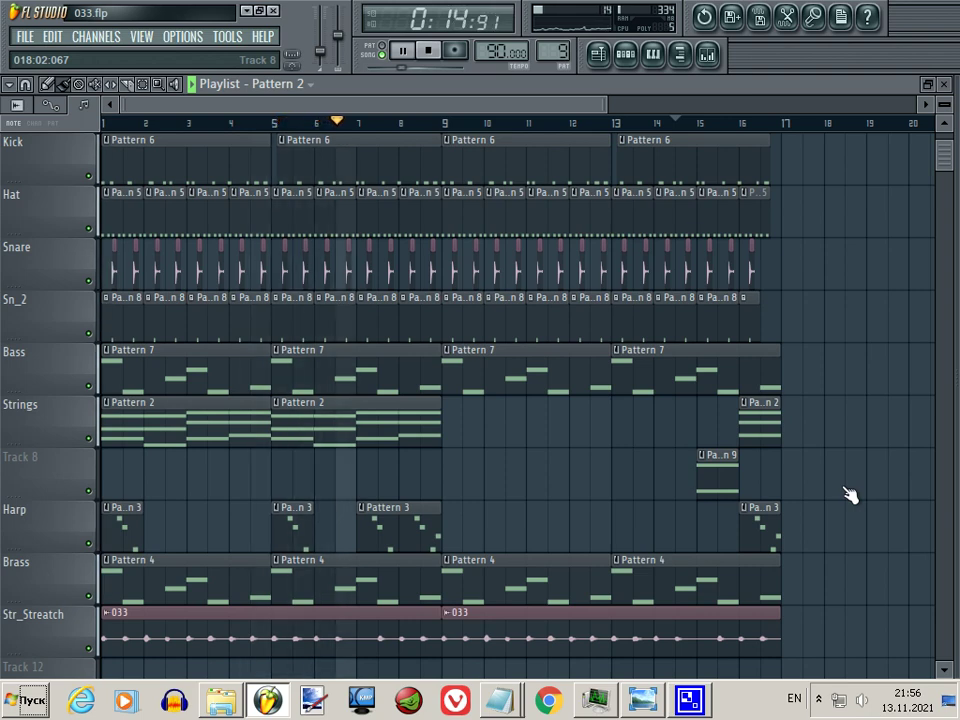
pyautogui.scroll(1, 849, 495)
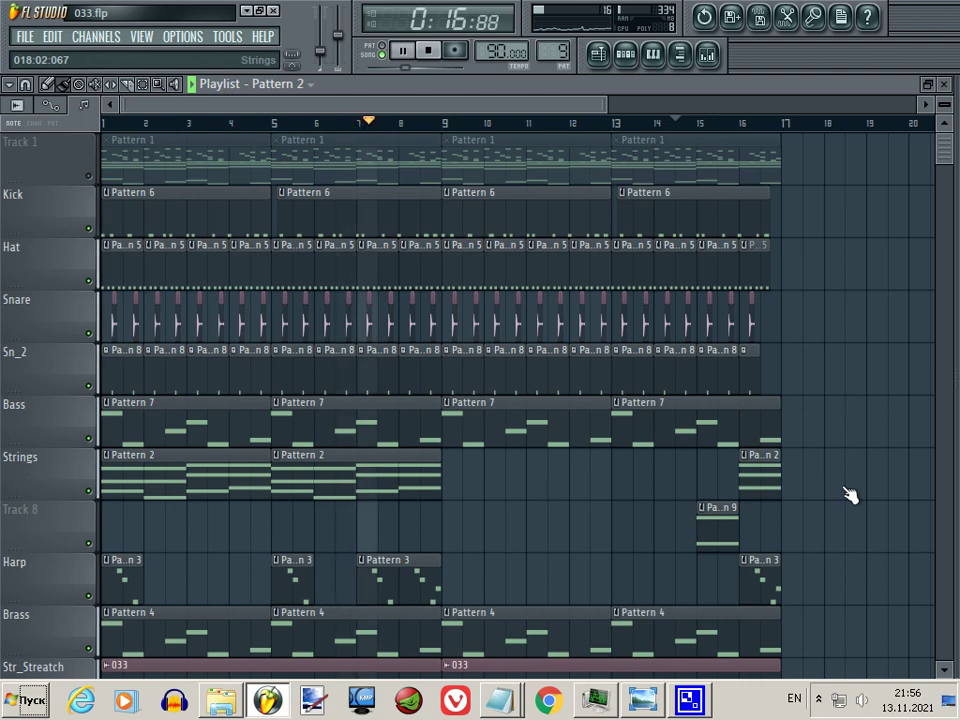